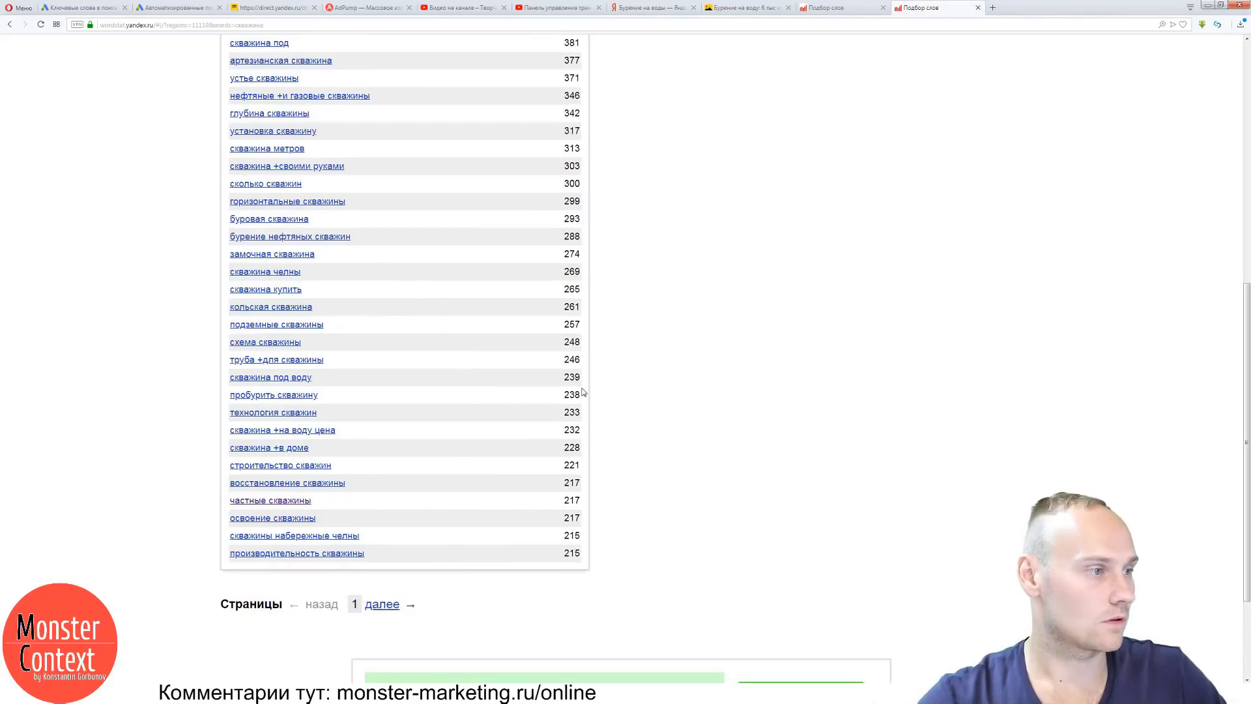
scroll(609, 365, "up", 8)
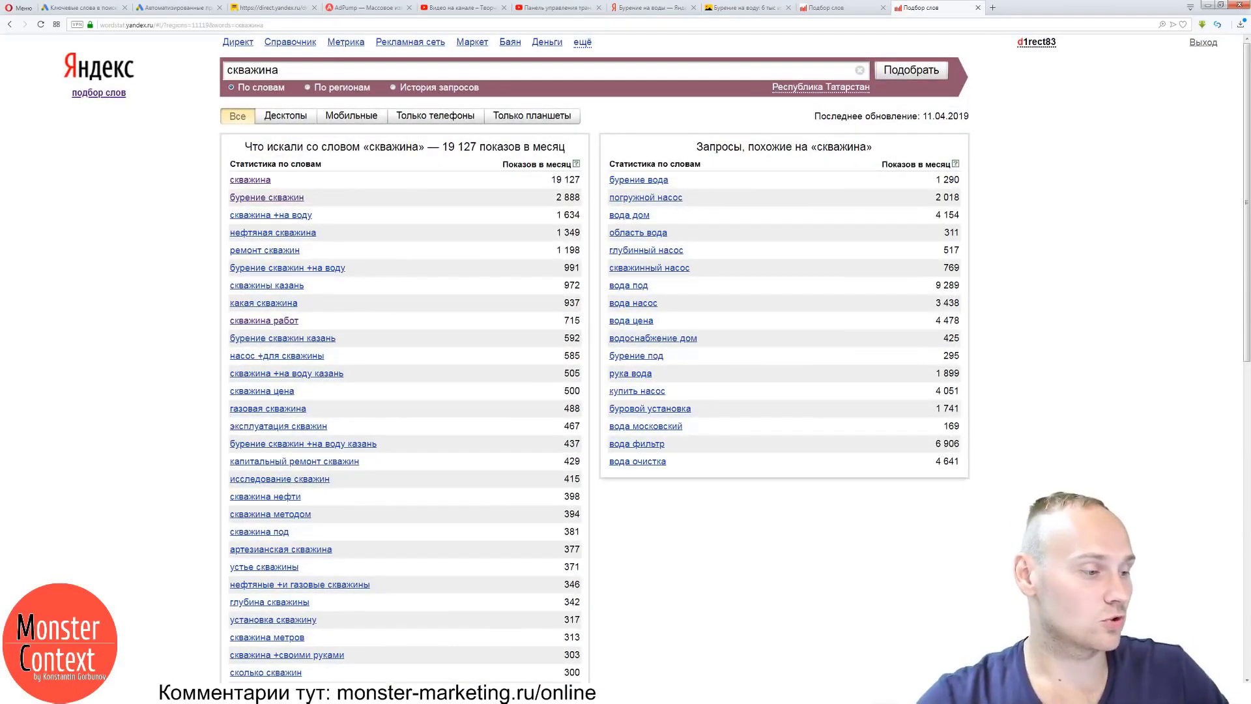
key("alt+Tab")
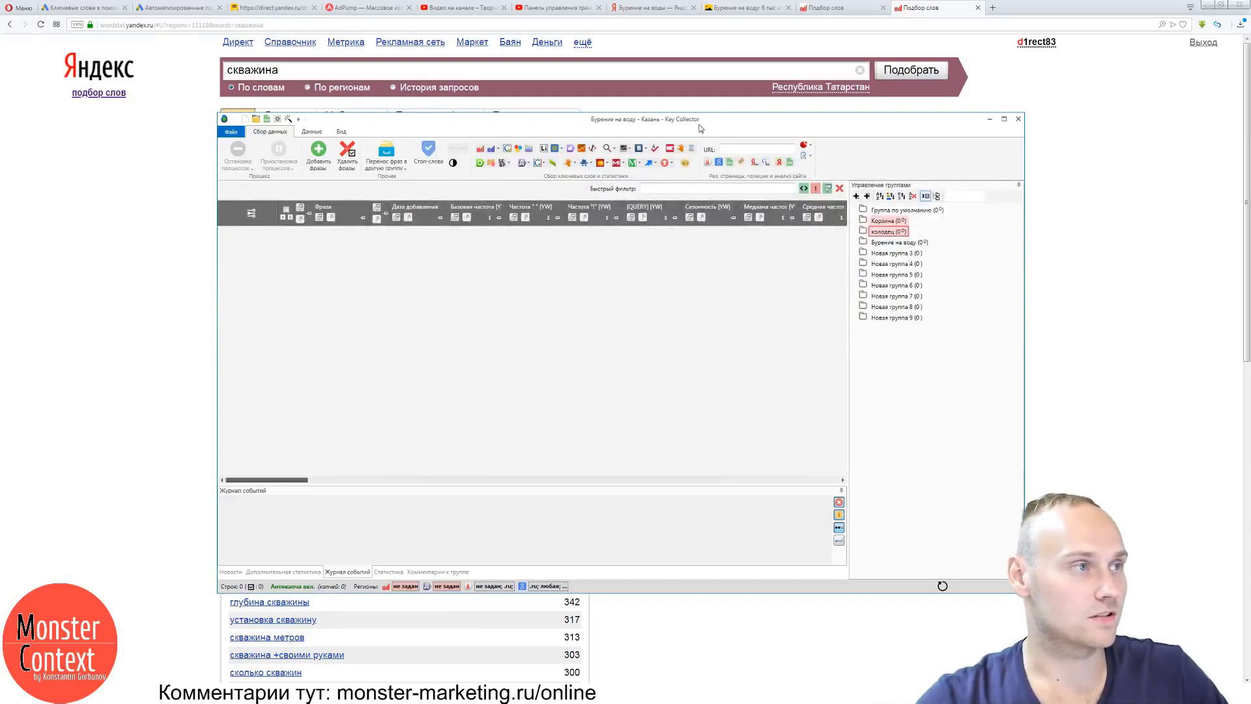
left_click_drag(700, 128, 707, 176)
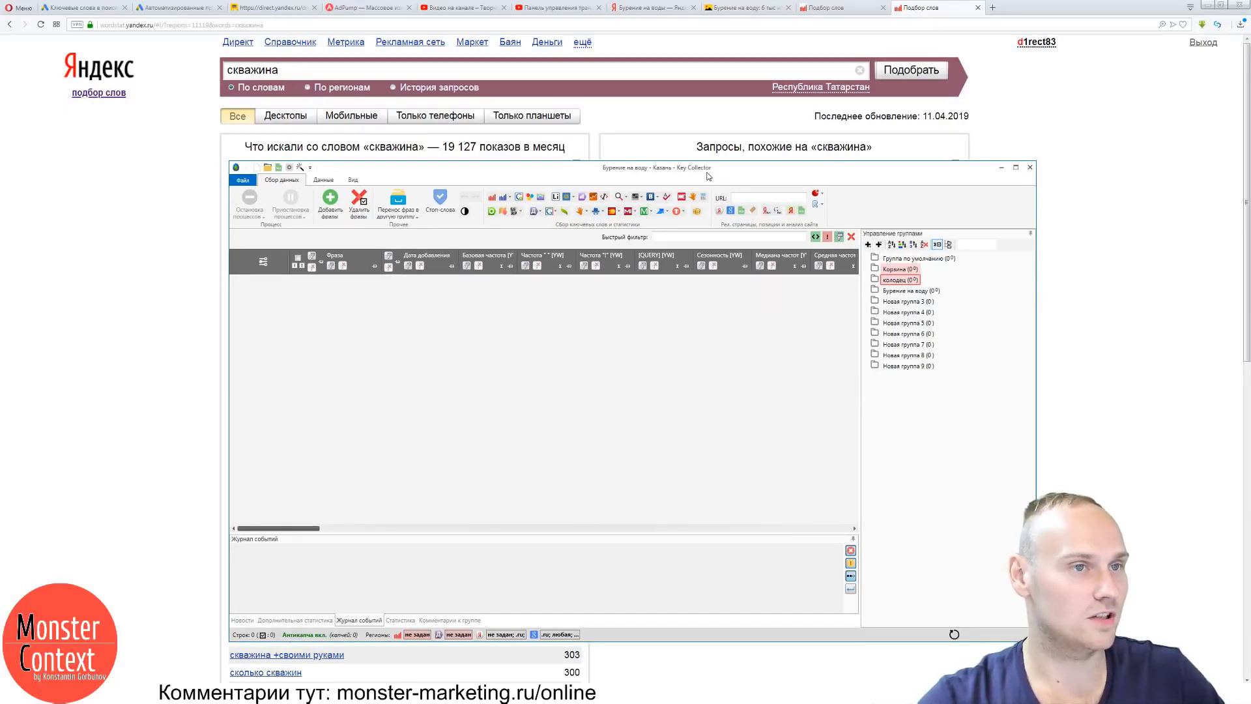
left_click_drag(708, 176, 708, 176)
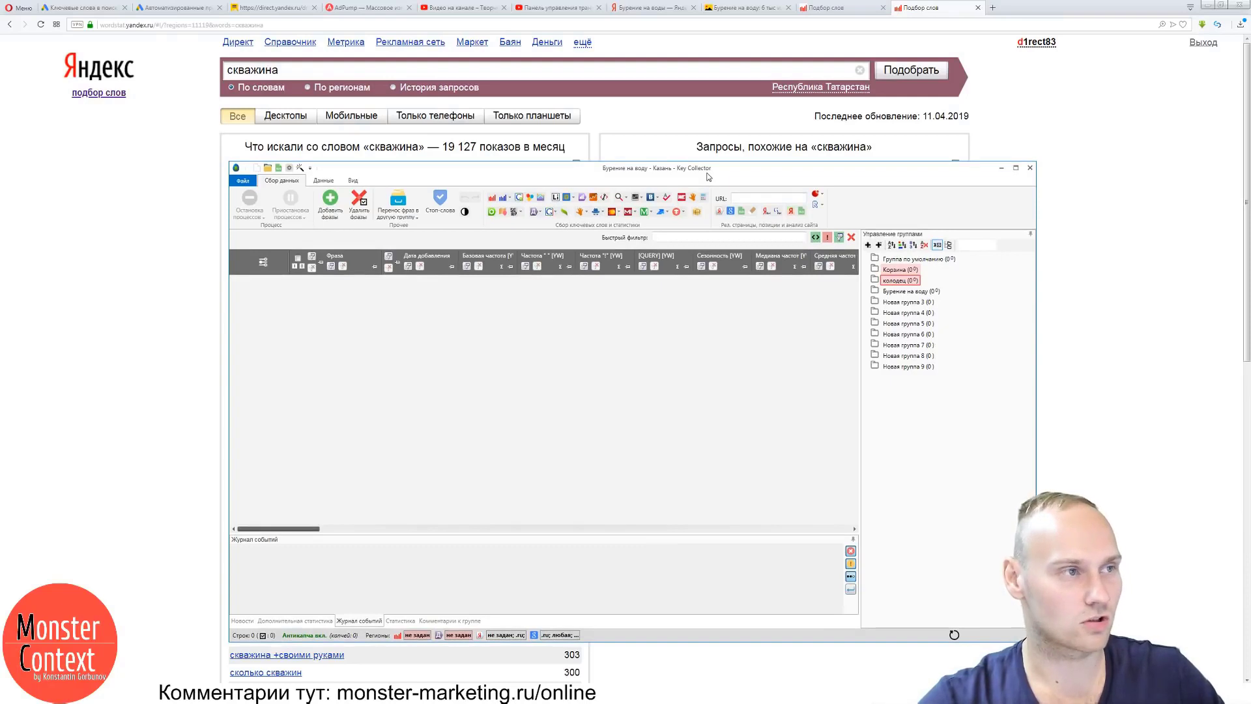
left_click(597, 146)
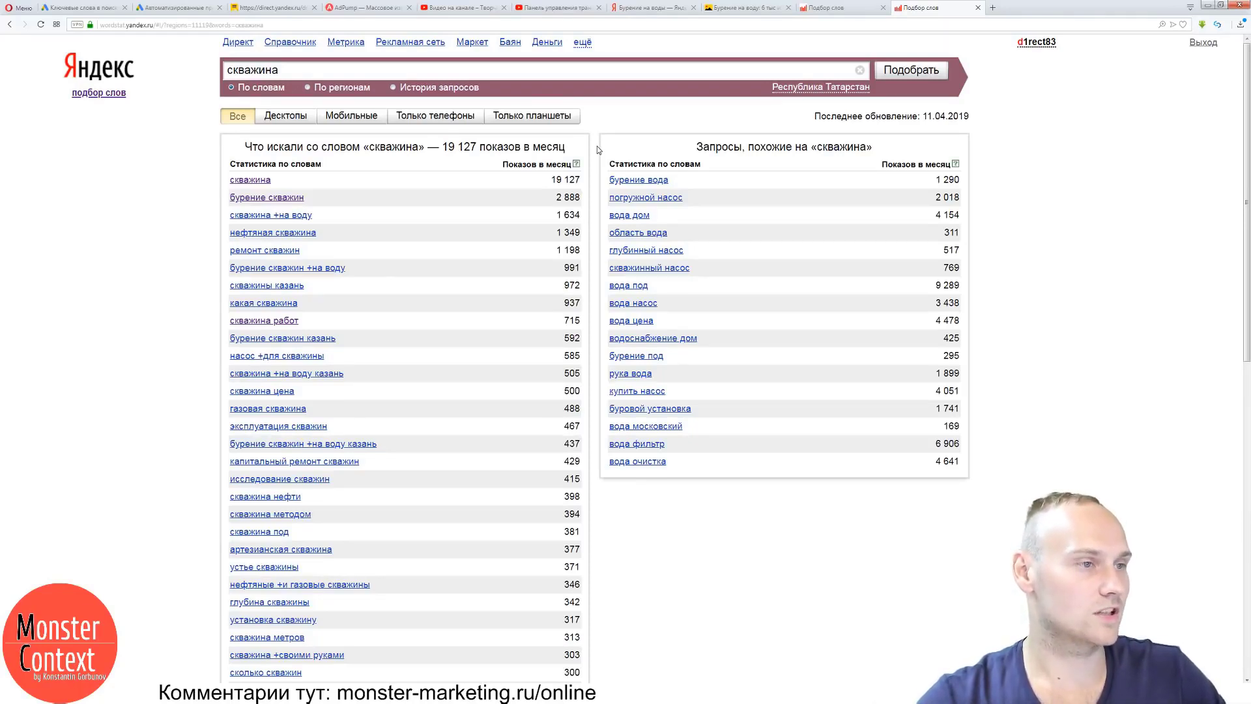
Copy the full Wordstat table for «скважина», including its header row, all phrases and their monthly impressions.
scroll(593, 300, "down", 9)
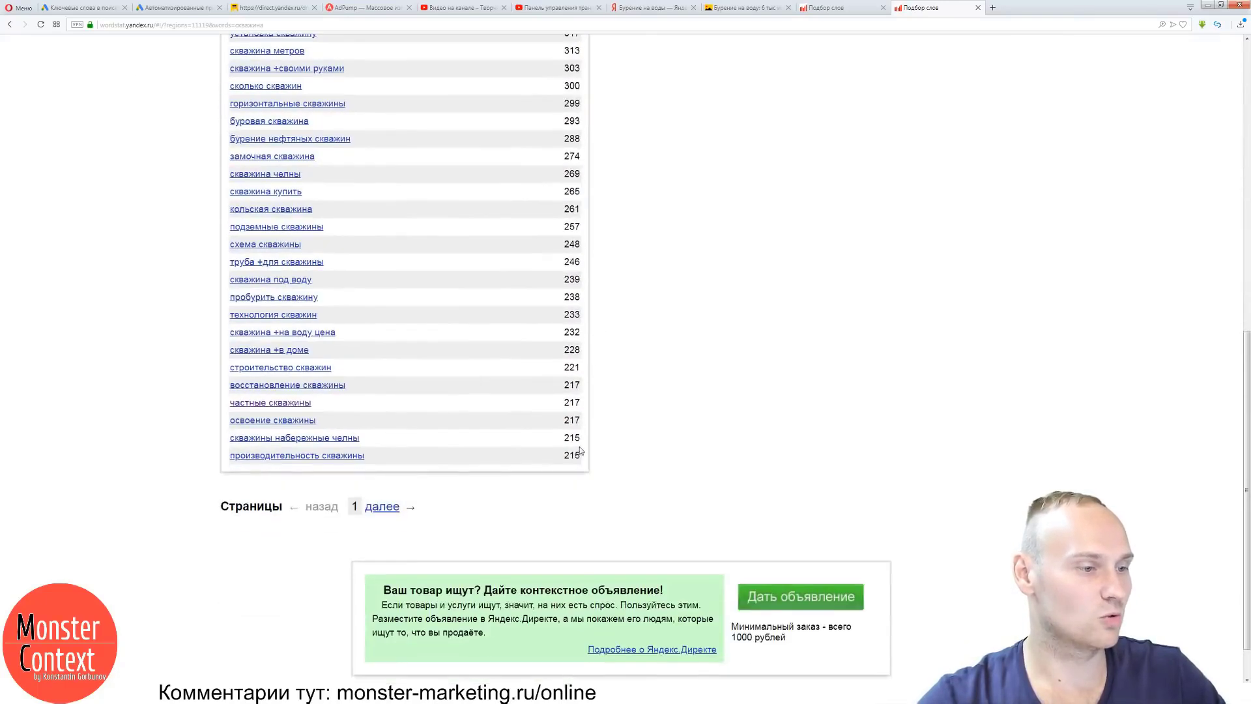
left_click_drag(582, 456, 228, 170)
scroll(436, 329, "up", 5)
scroll(436, 334, "up", 5)
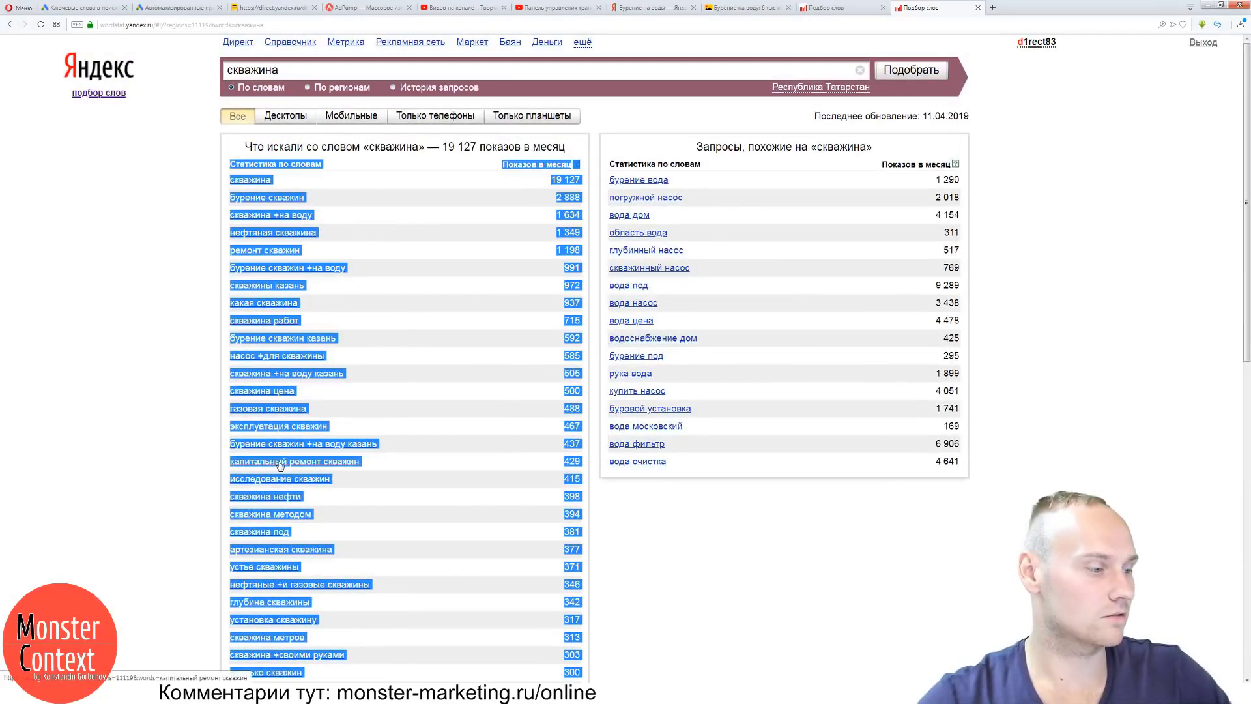
Switch to Excel and paste the copied table into a new sheet of 36067973.csv without its source formatting.
key("alt+Tab")
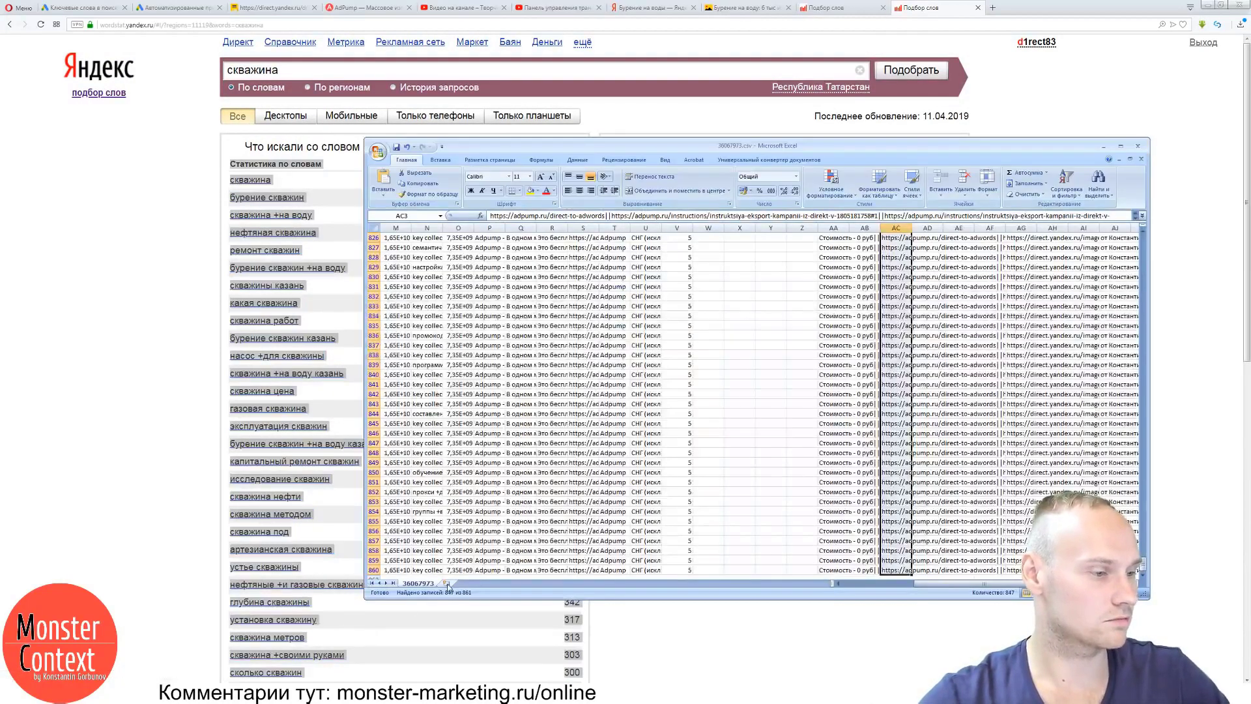
left_click(446, 583)
key("ctrl+v")
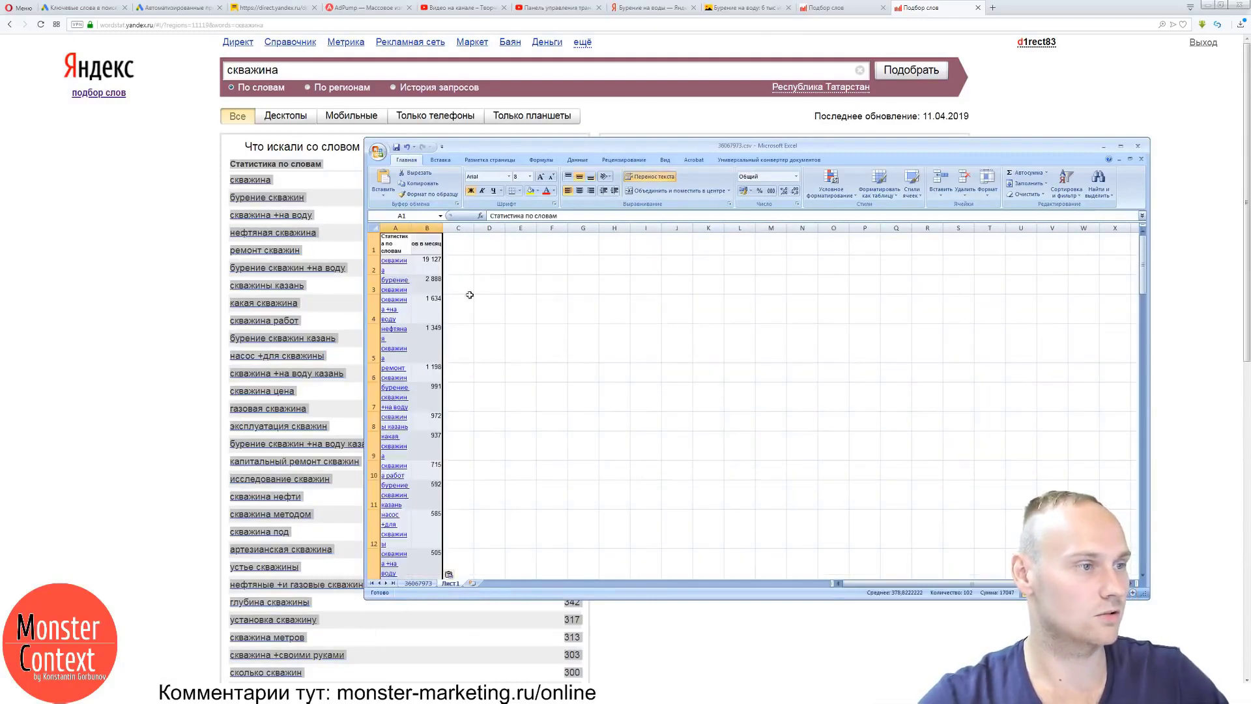
left_click(450, 574)
left_click(473, 597)
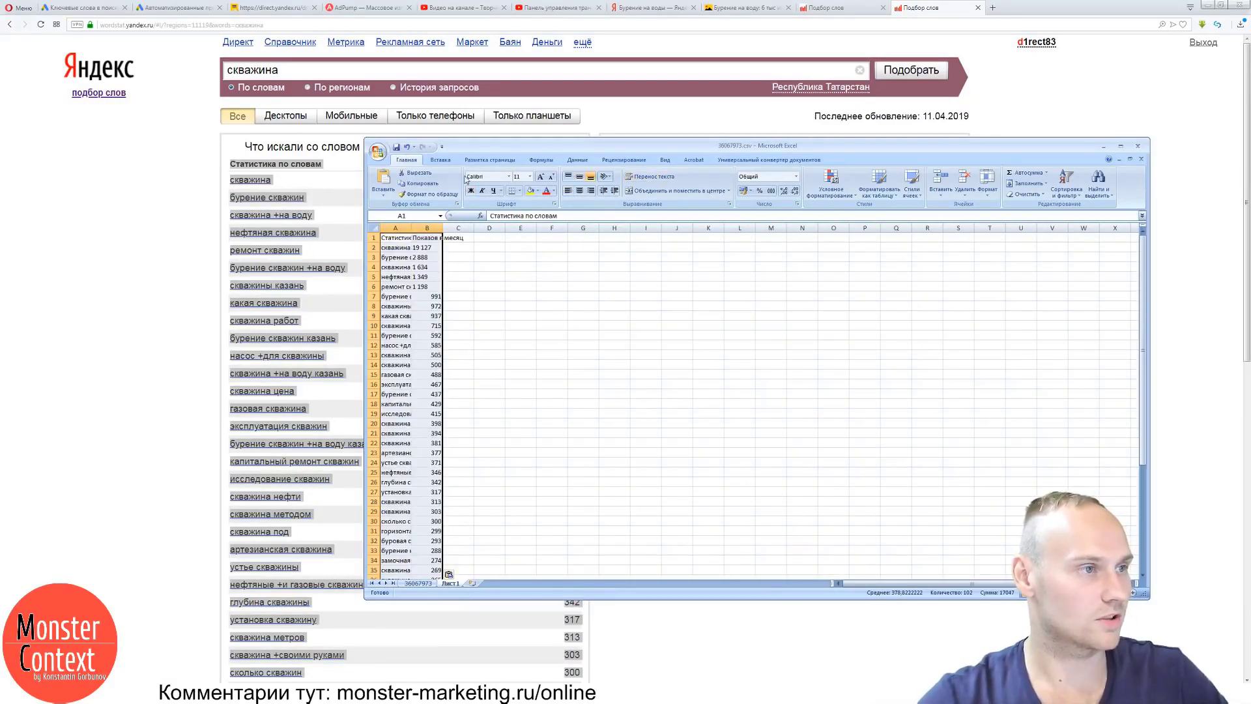
Auto-fit the width of column A to the pasted phrases.
left_click_drag(659, 150, 576, 111)
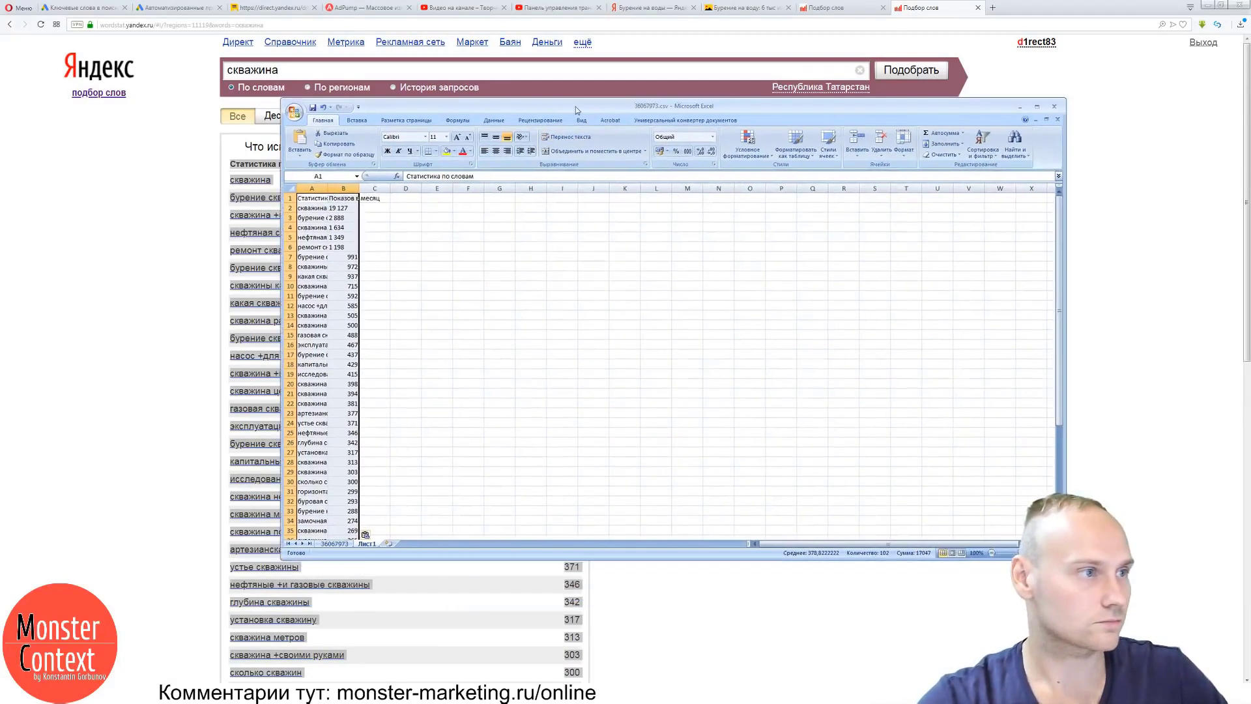
left_click(405, 227)
double_click(327, 189)
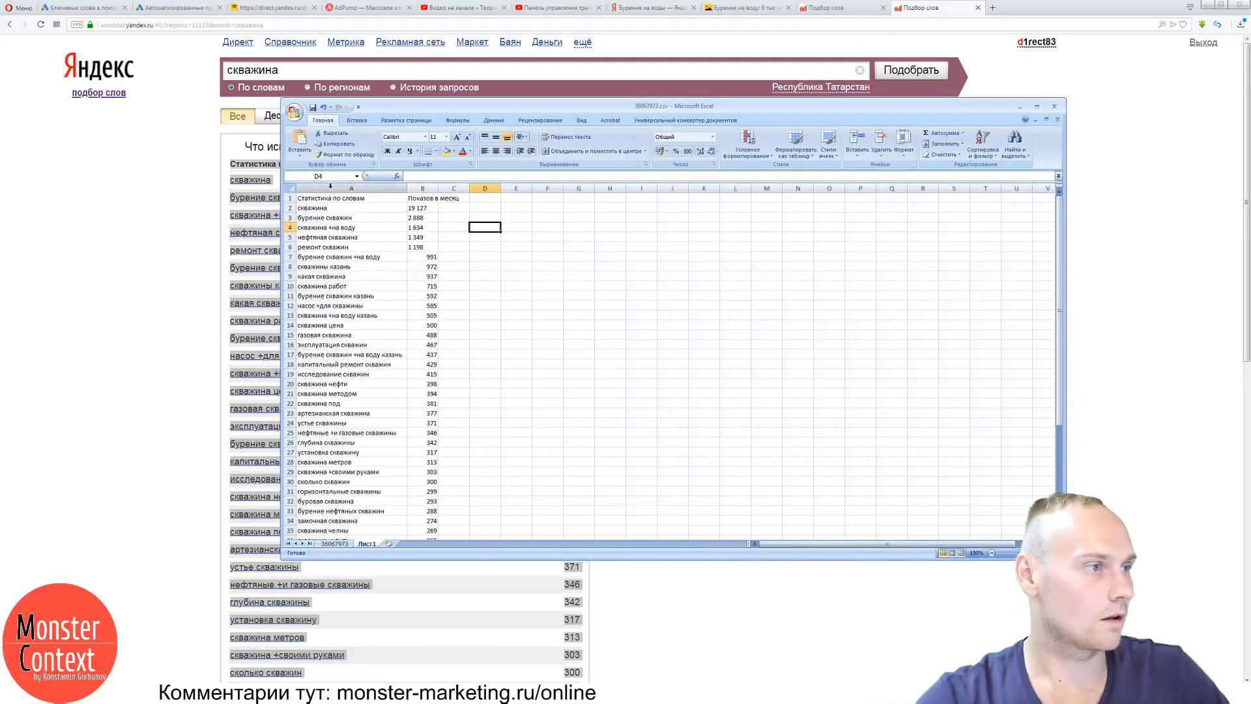
left_click(422, 188)
right_click(422, 188)
left_click(457, 254)
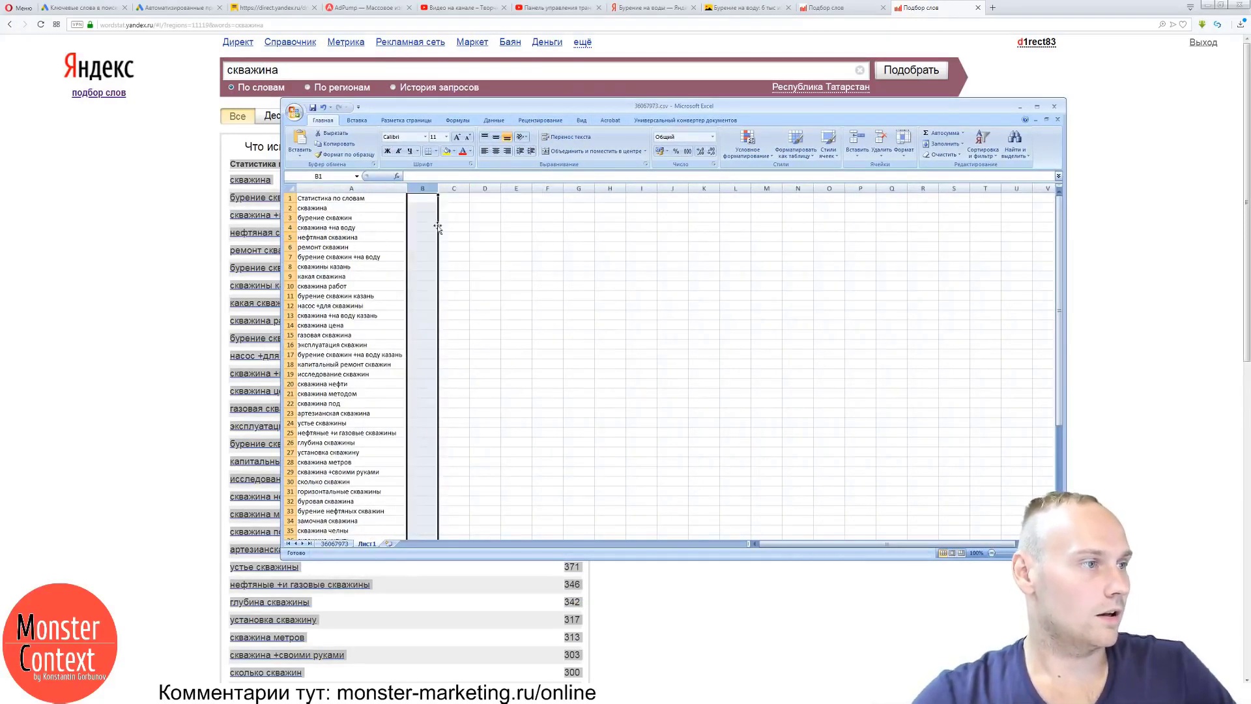
left_click(423, 218)
key("ctrl+z")
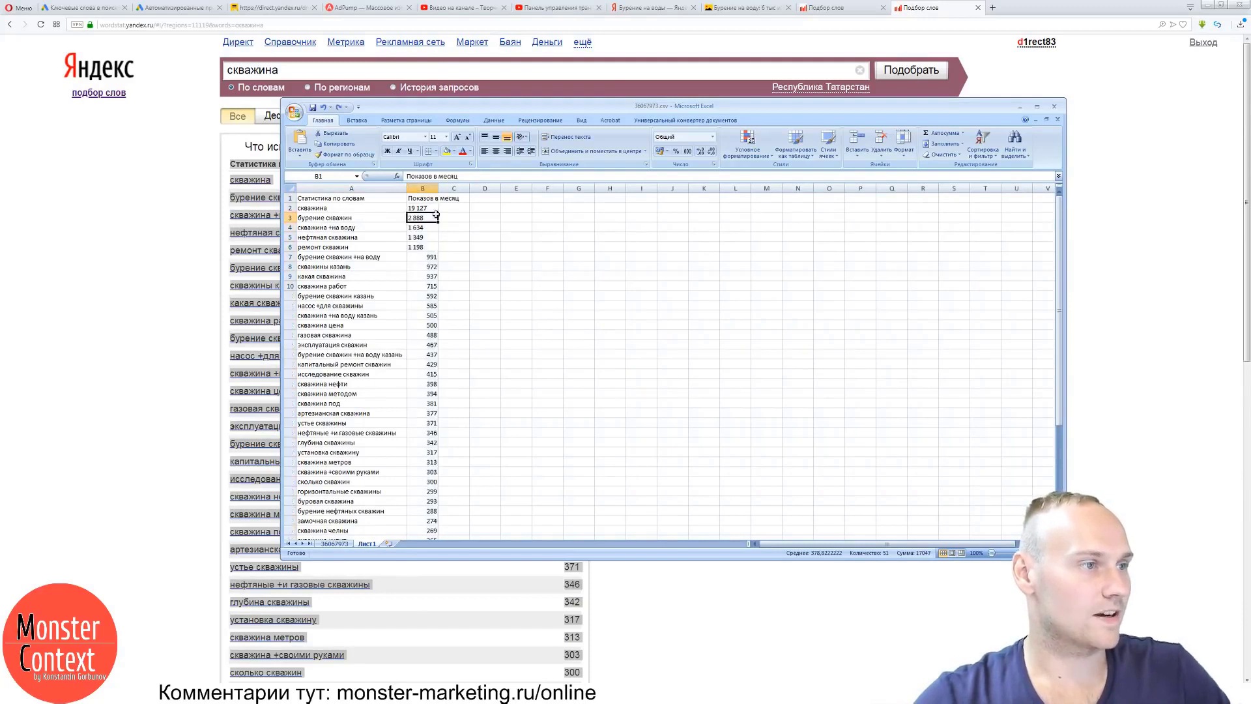
Delete the header row «Статистика по словам» / «Показов в месяц» above the phrase list.
scroll(436, 215, "up", 2, "ctrl")
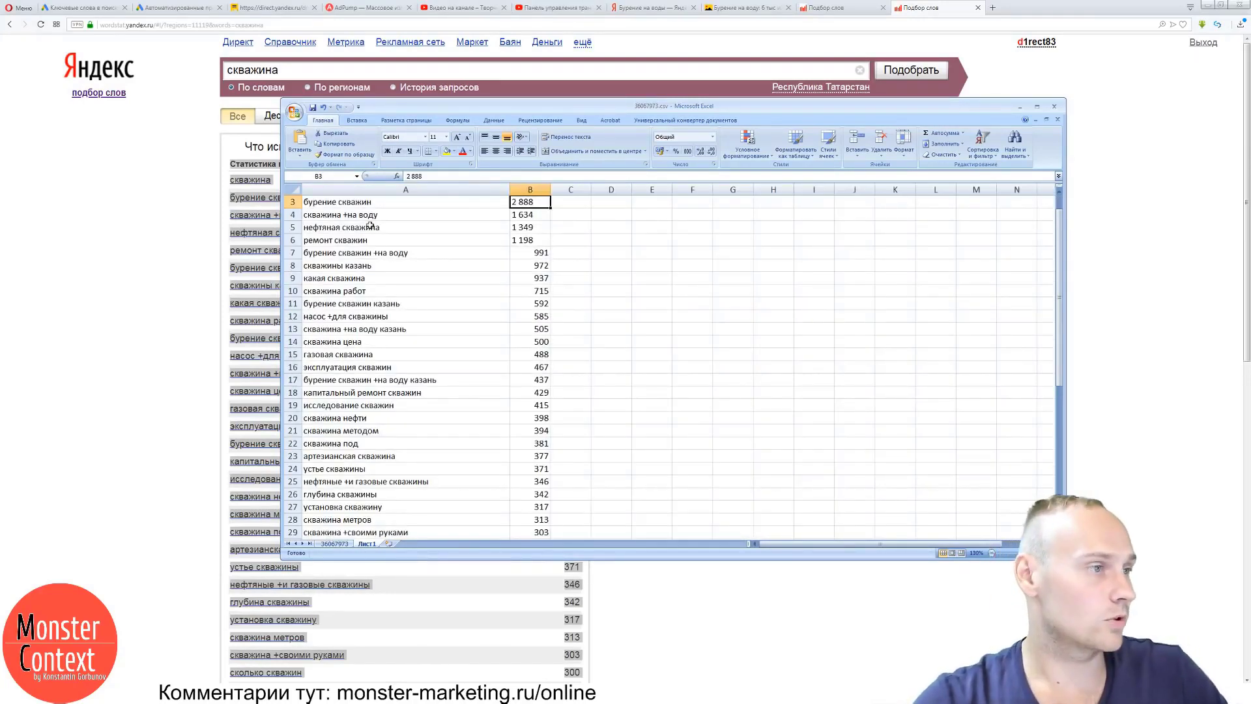
scroll(370, 225, "up", 1)
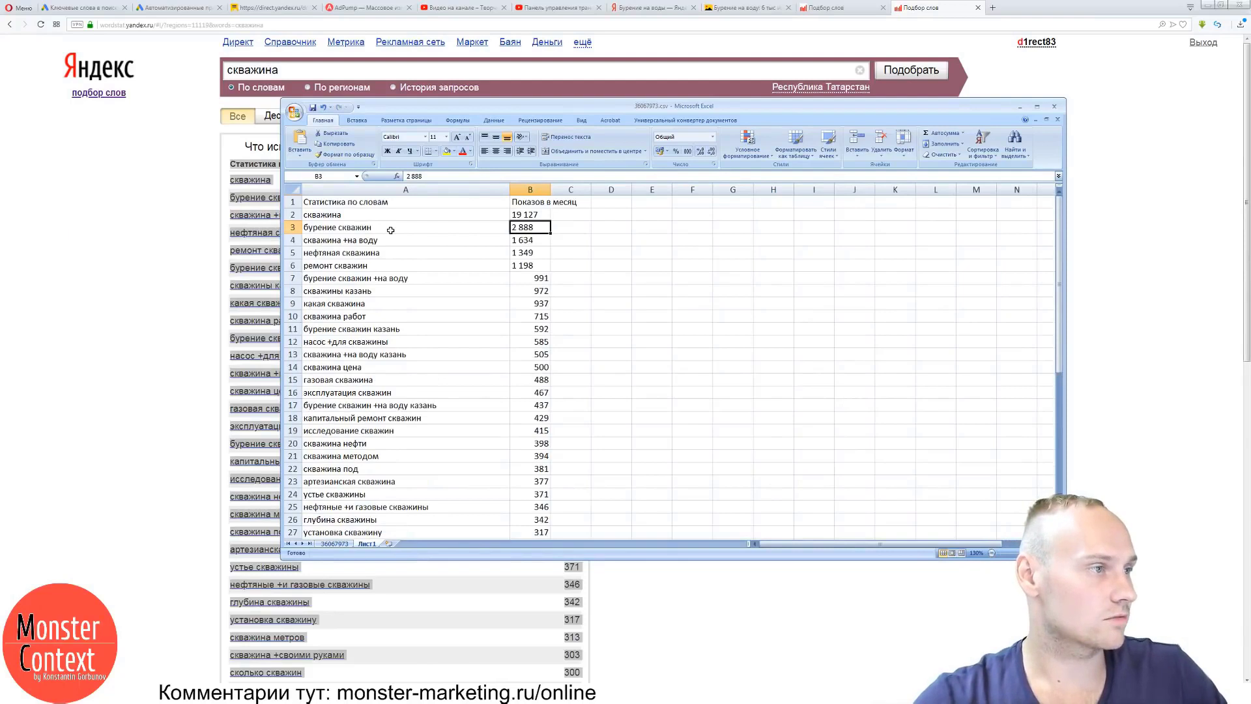
left_click(324, 202)
left_click(293, 202)
right_click(293, 202)
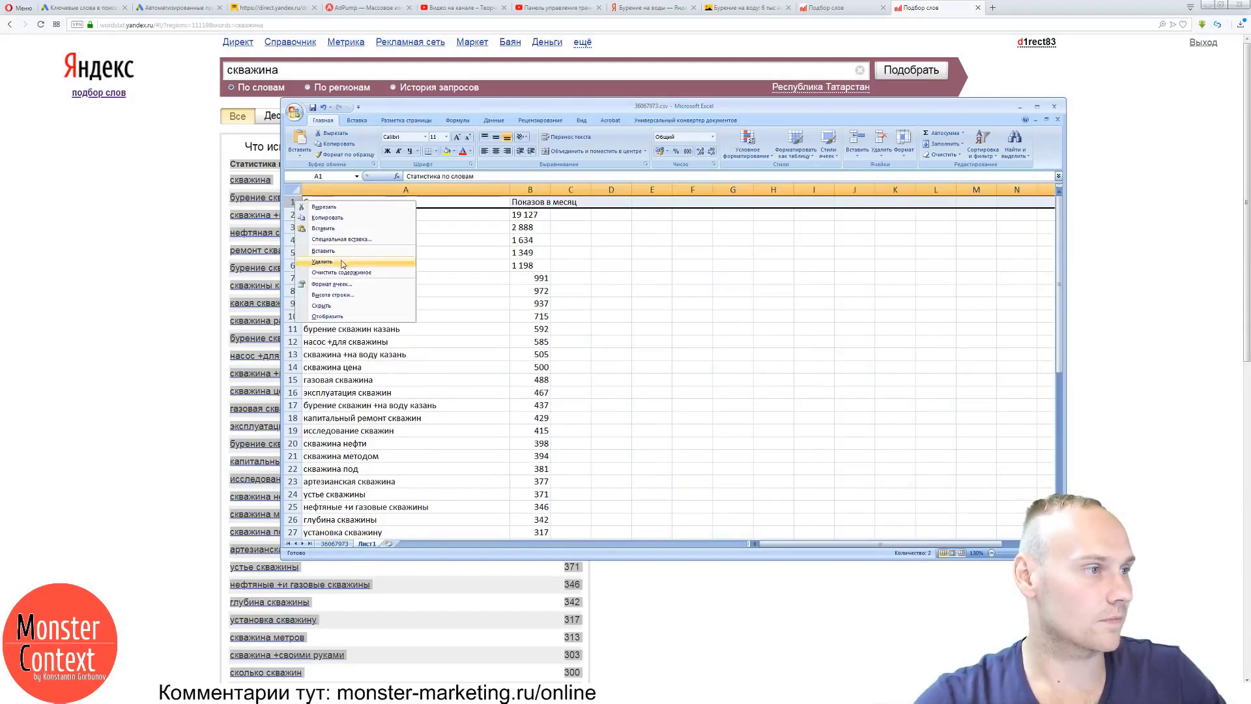
left_click(352, 264)
Review the pasted phrases in Excel, the Key Collector project window and the full «скважина» results in Wordstat.
left_click(356, 216)
left_click(366, 228)
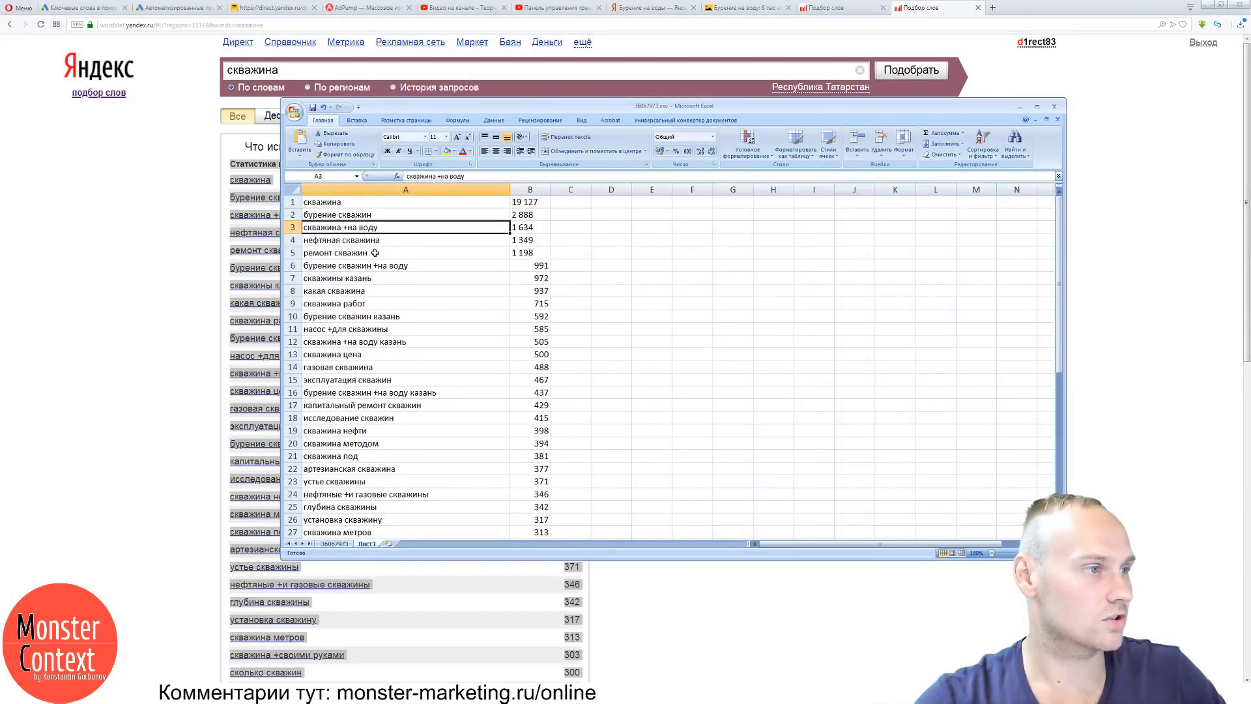
left_click(375, 241)
left_click(401, 252)
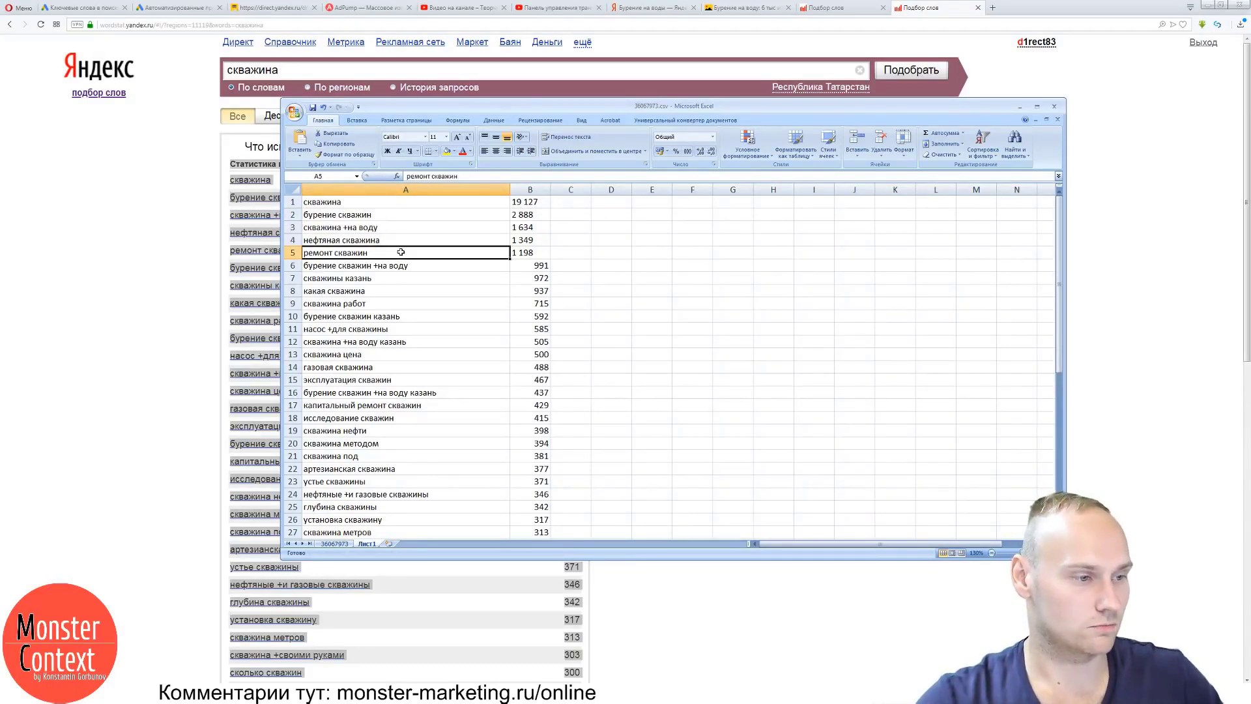
scroll(417, 272, "down", 8)
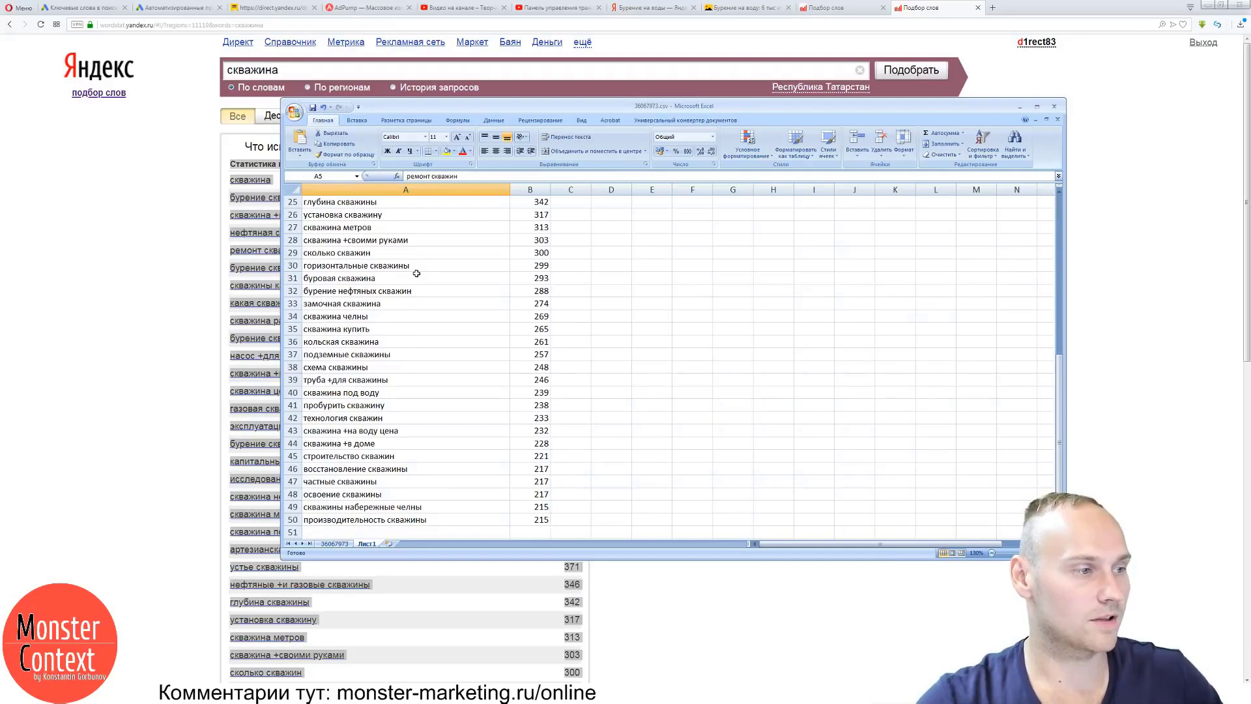
scroll(417, 273, "up", 8)
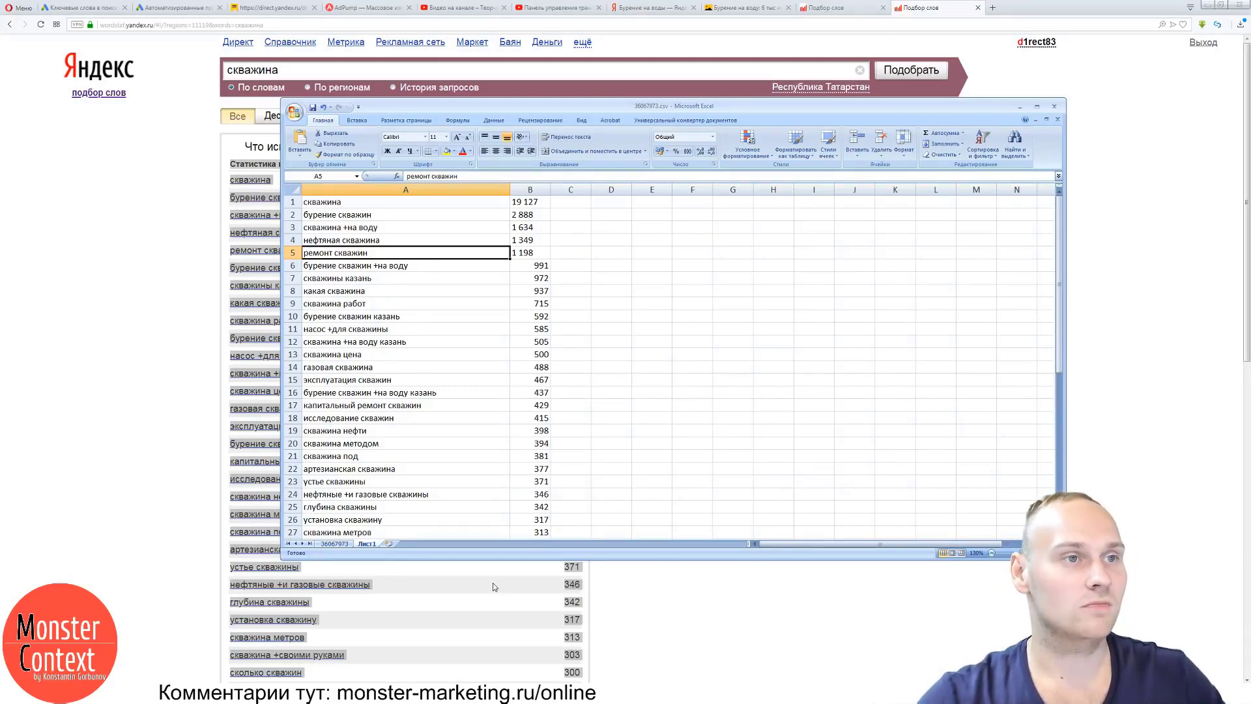
key("alt+Tab")
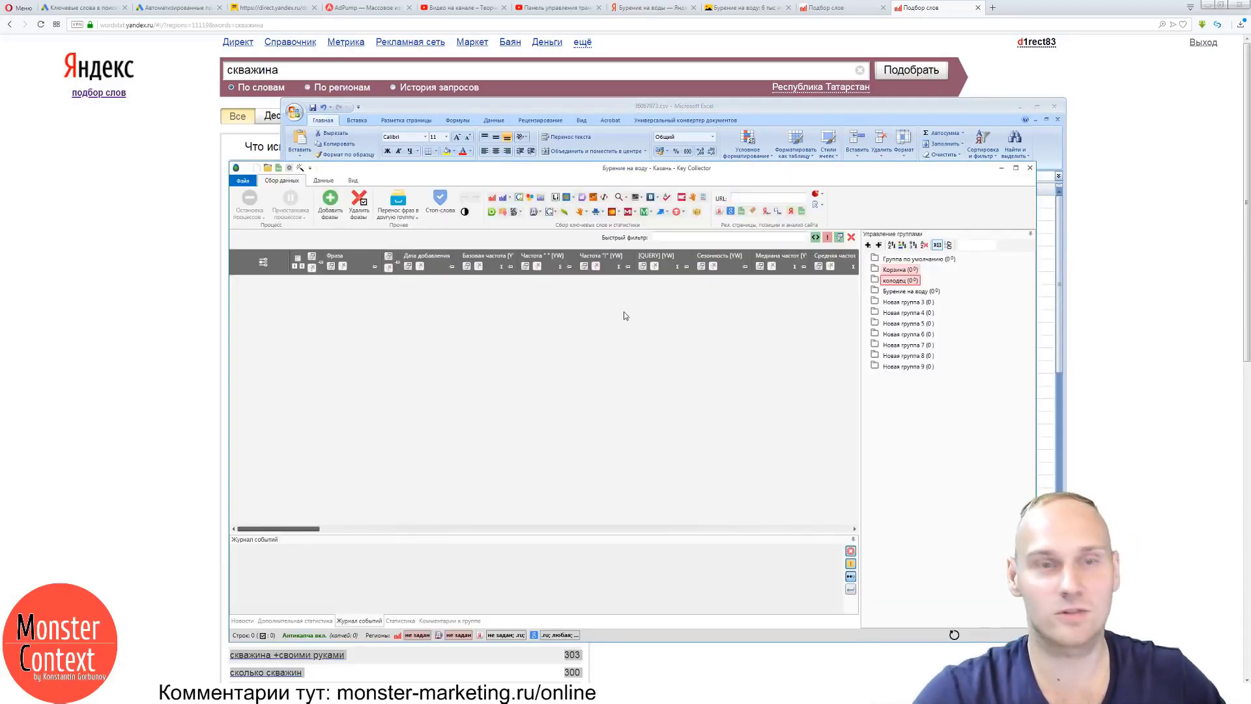
left_click_drag(664, 171, 575, 106)
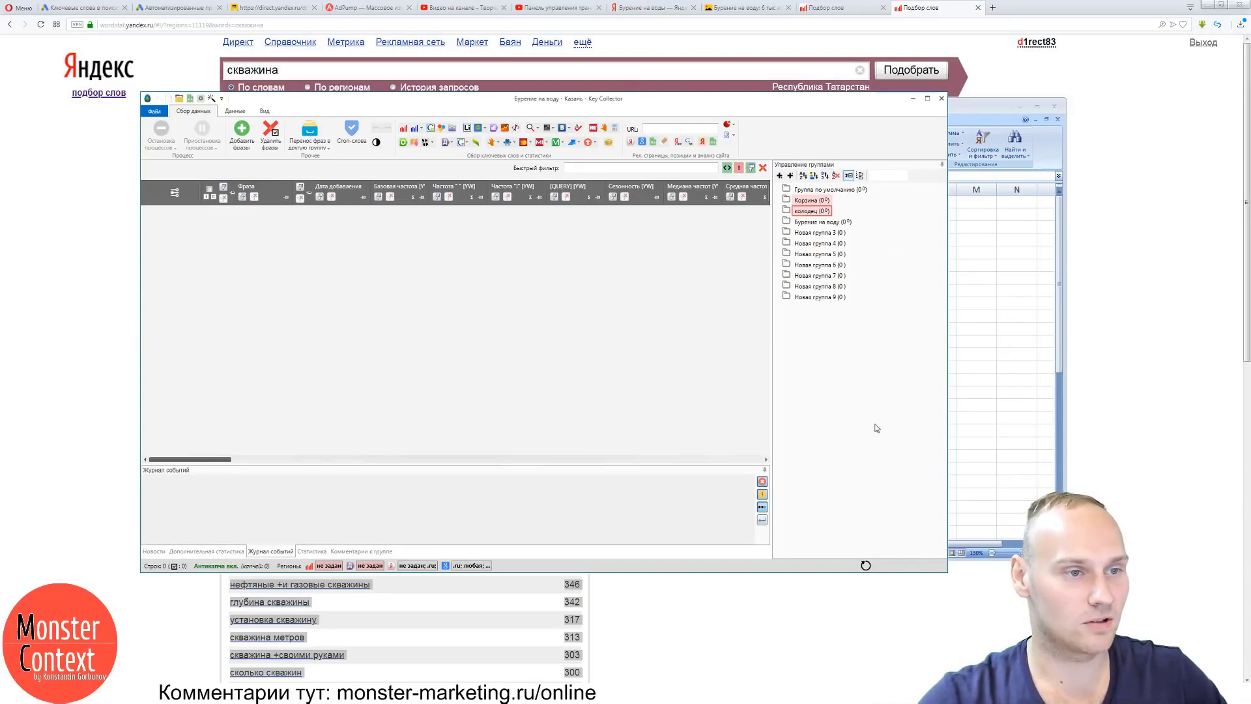
key("alt+Tab")
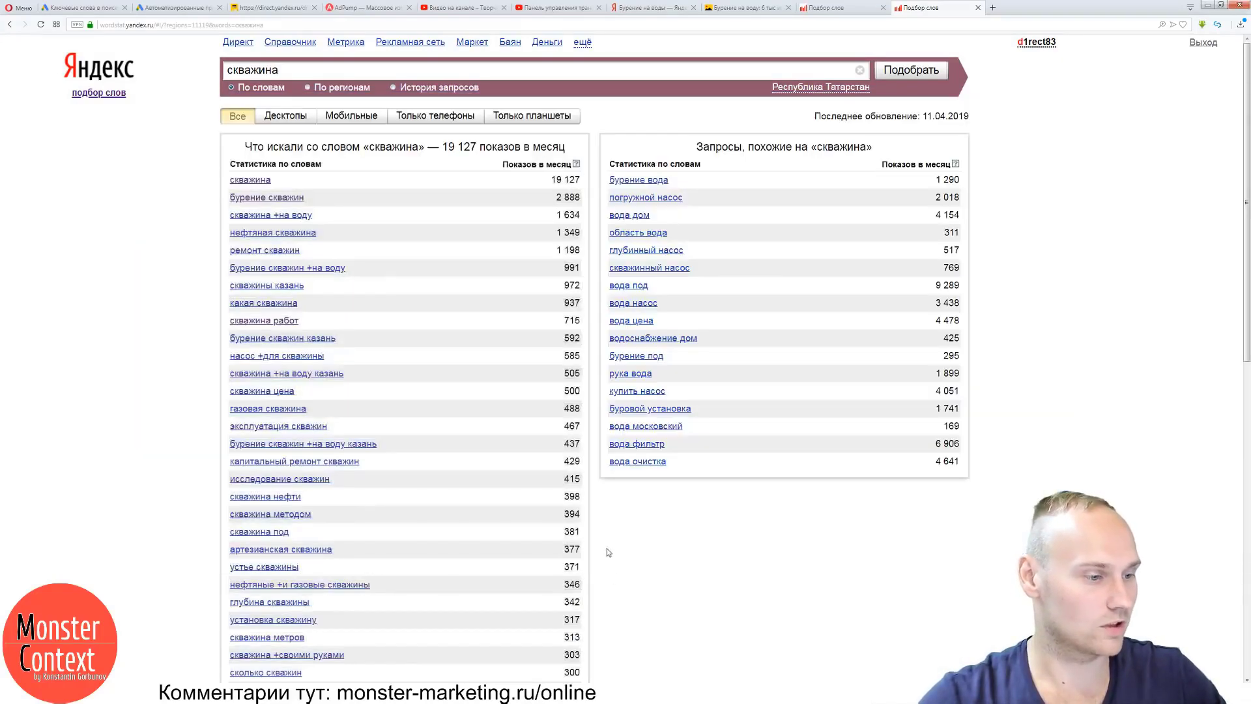
scroll(590, 482, "down", 8)
scroll(590, 482, "up", 8)
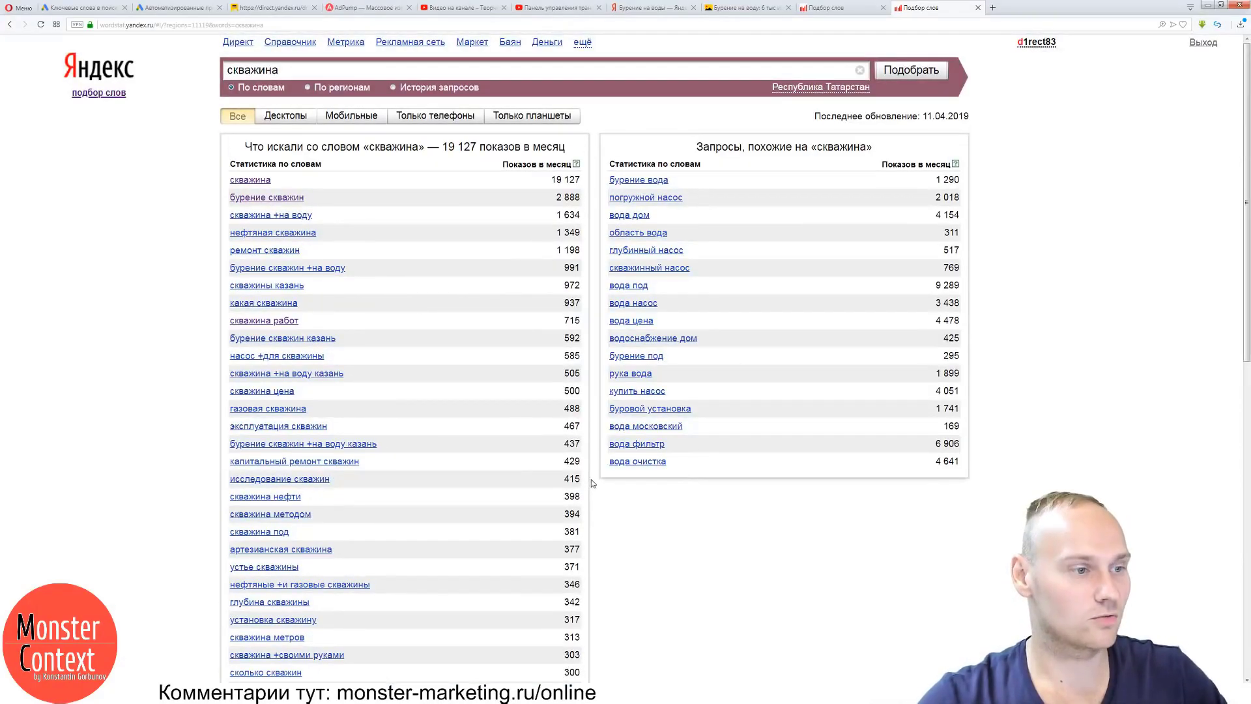
scroll(591, 482, "down", 7)
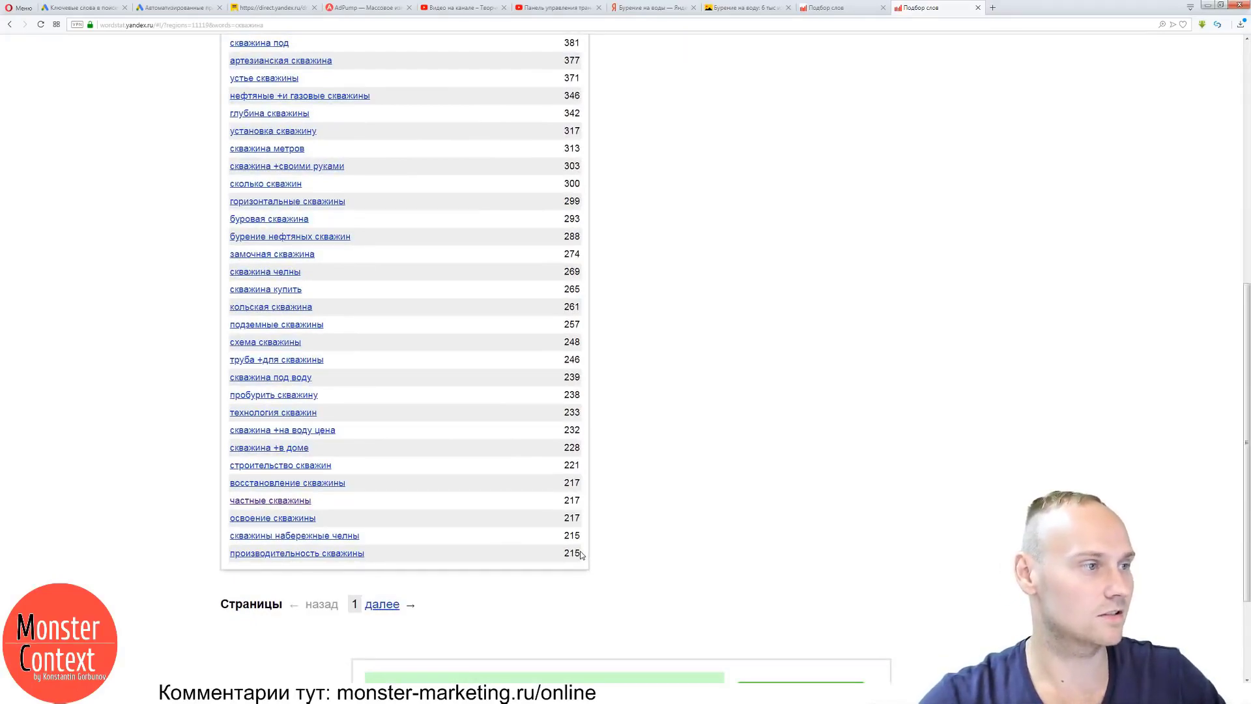
scroll(586, 540, "up", 7)
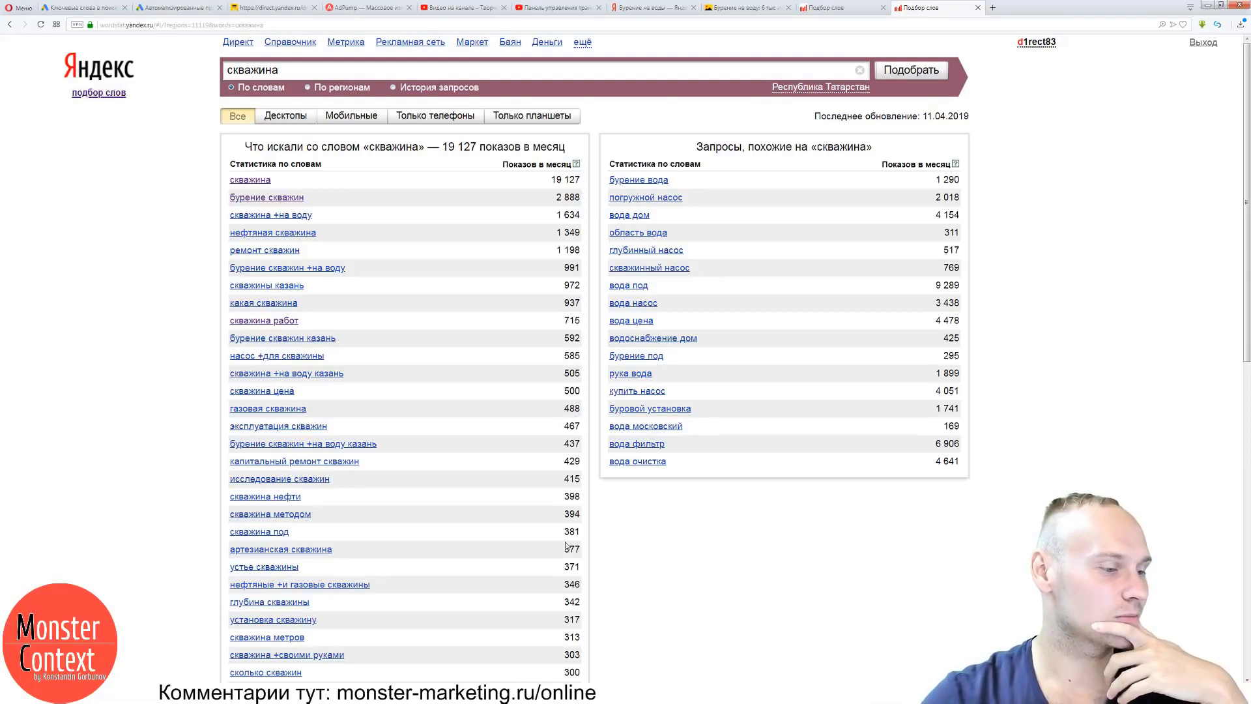
Switch to Excel and copy all the phrases in A1:A50, from «скважина» to «производительность скважины».
key("alt+Tab")
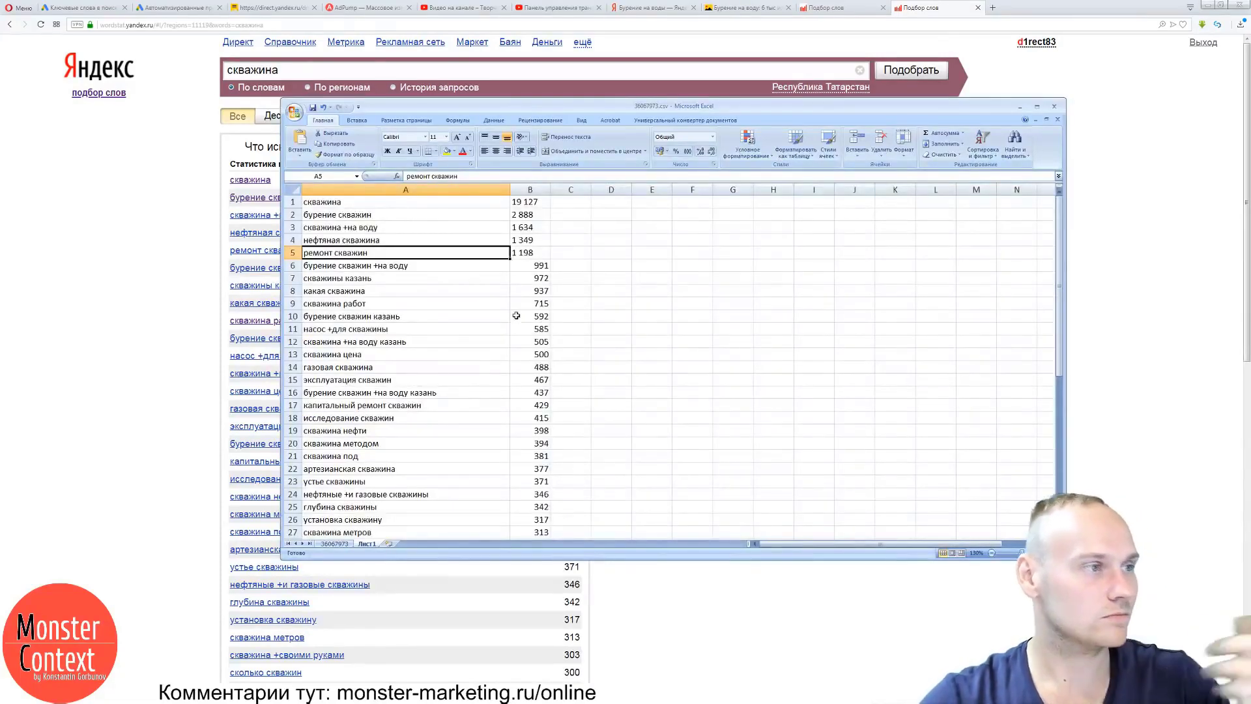
left_click(375, 206)
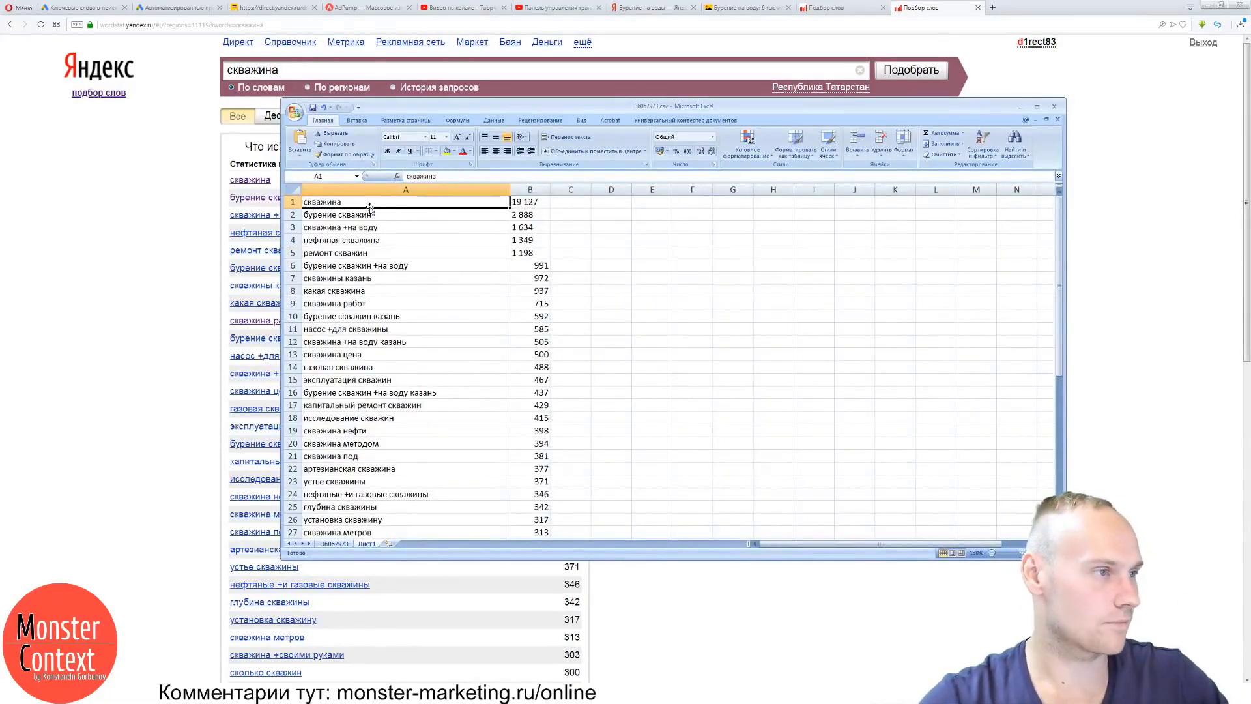
scroll(454, 386, "down", 10)
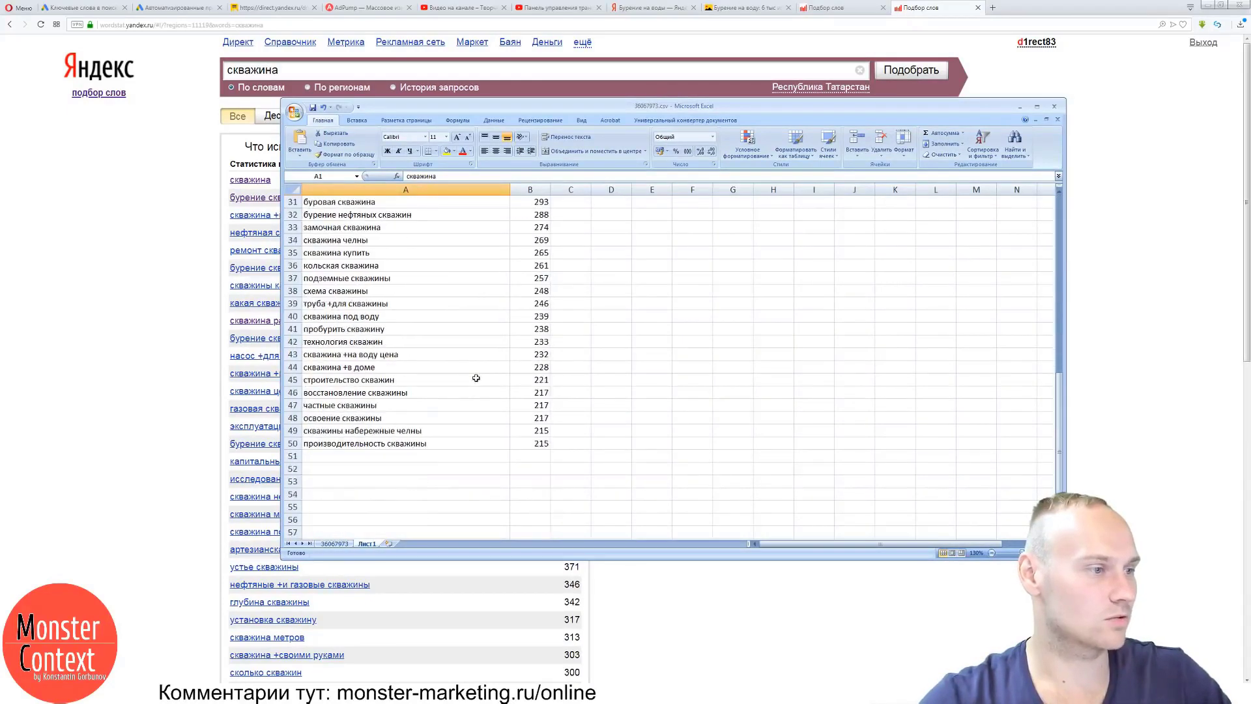
left_click(419, 443, "shift")
key("ctrl+c")
scroll(441, 366, "up", 10)
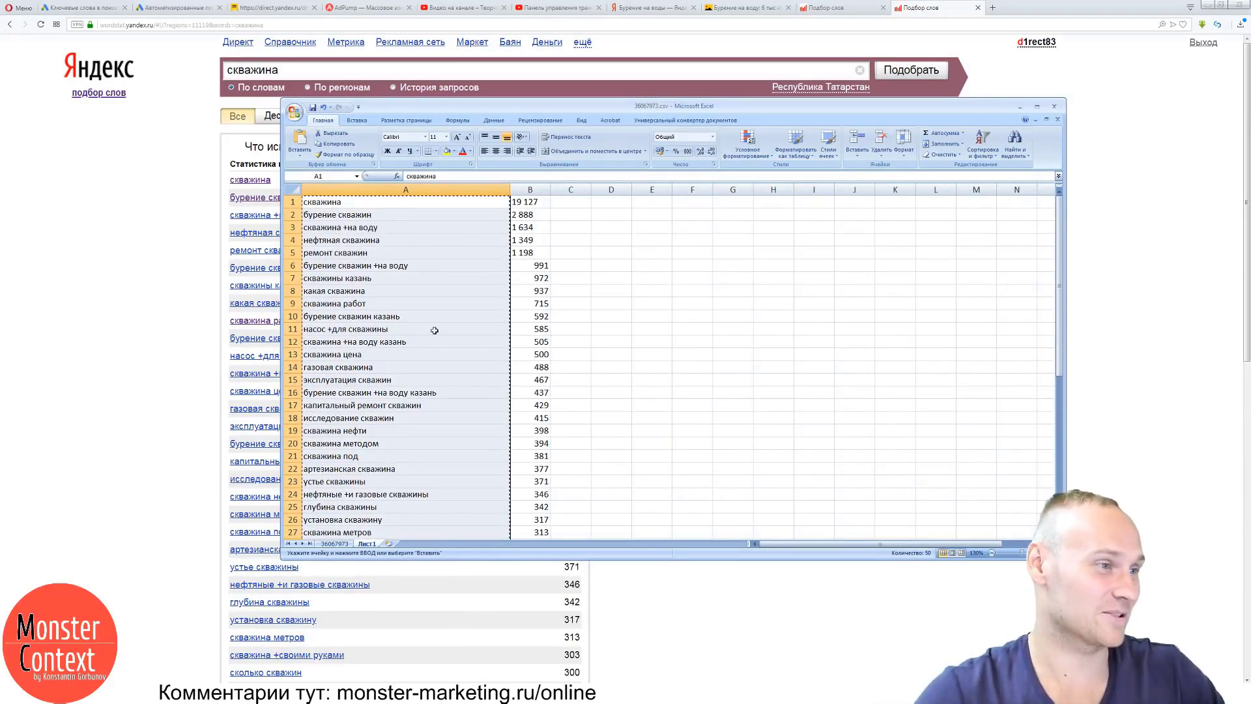
scroll(438, 335, "down", 1)
scroll(445, 339, "down", 5)
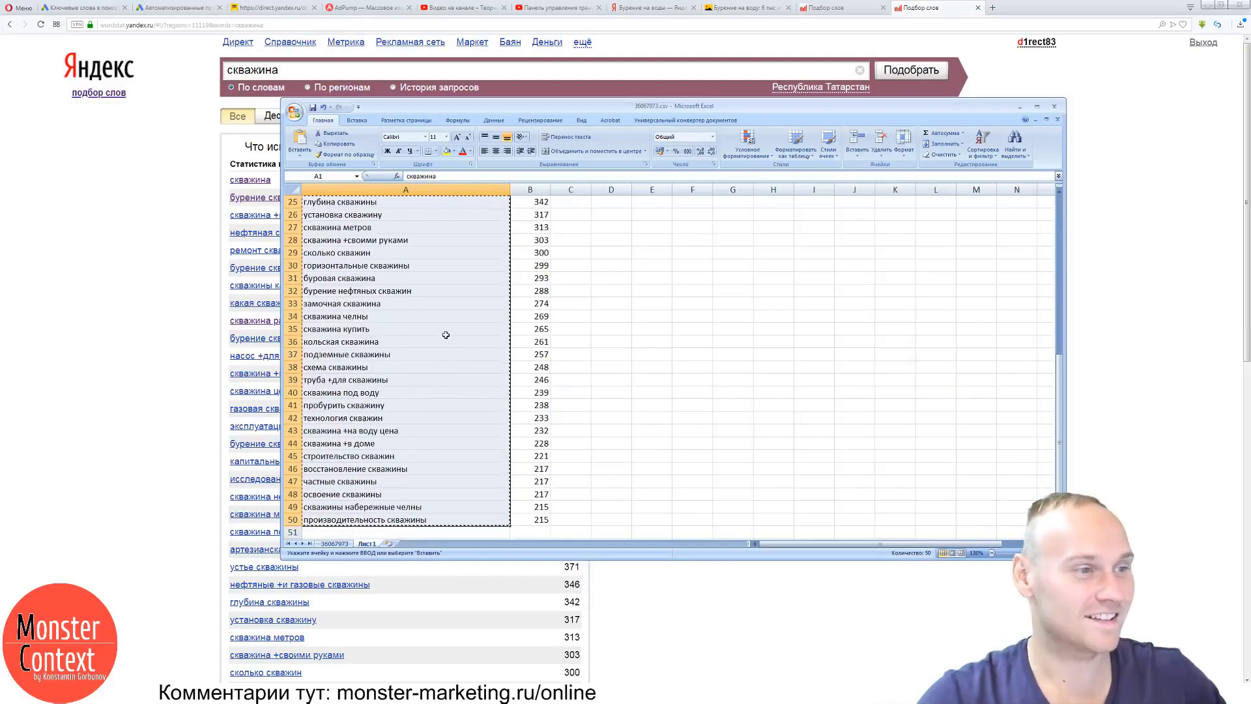
scroll(444, 334, "up", 6)
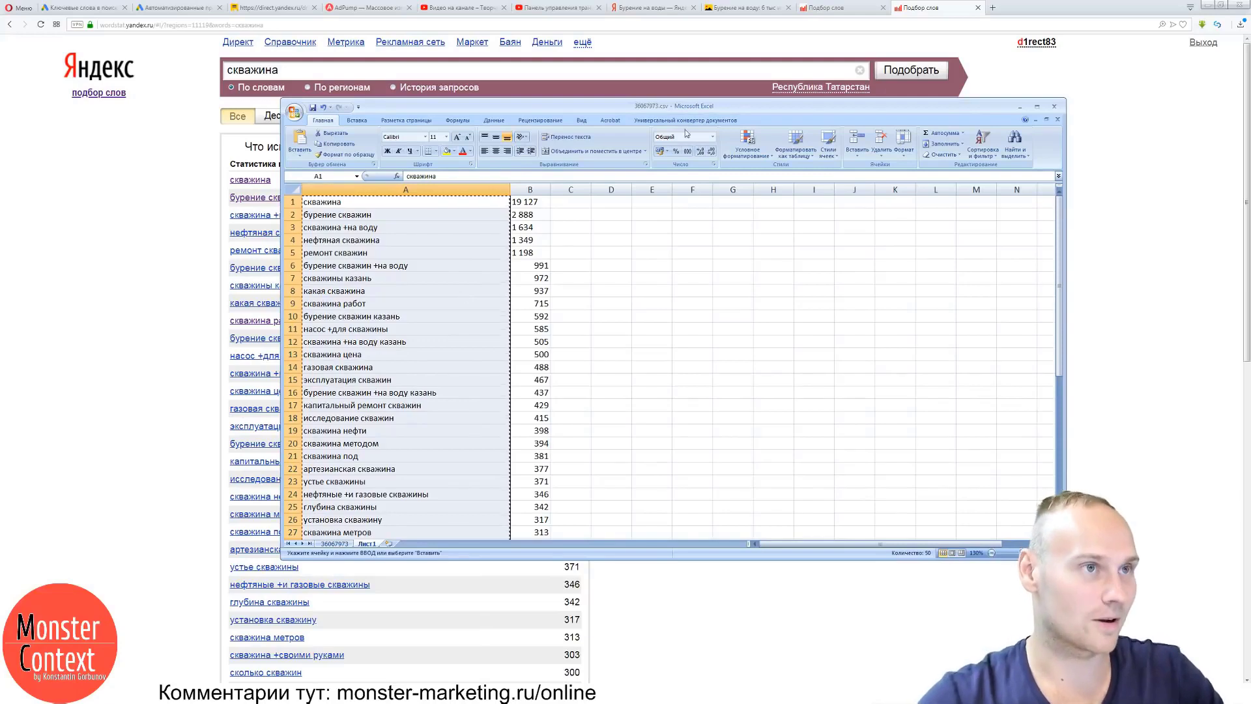
Open AdPump's «Сортировка масок ключей» tool and look over the «скважина» results and similar queries in Wordstat.
left_click(348, 8)
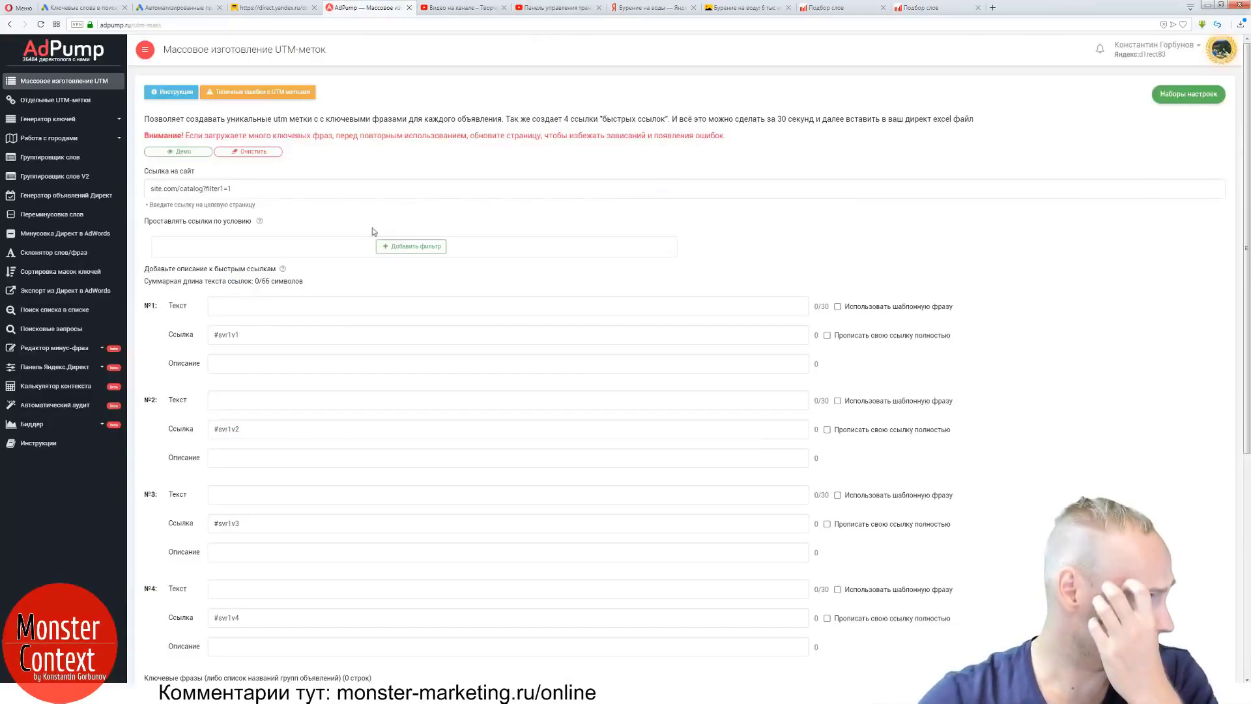
left_click(68, 273)
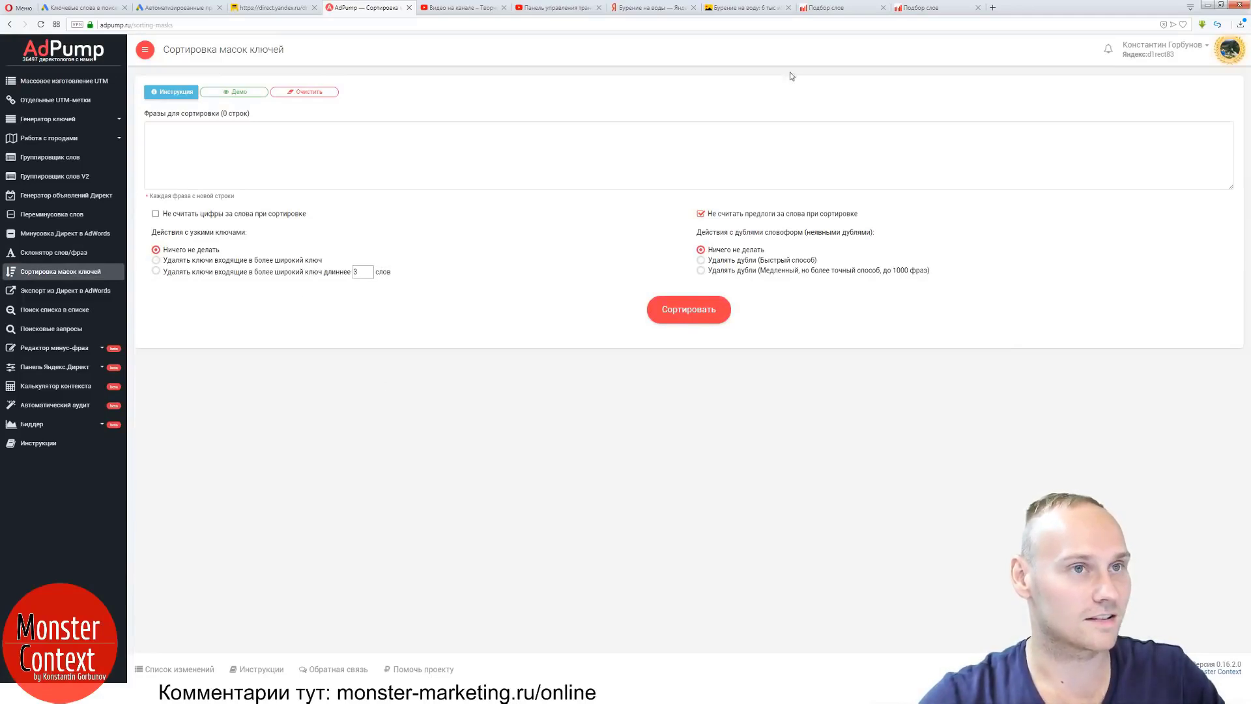
left_click(930, 10)
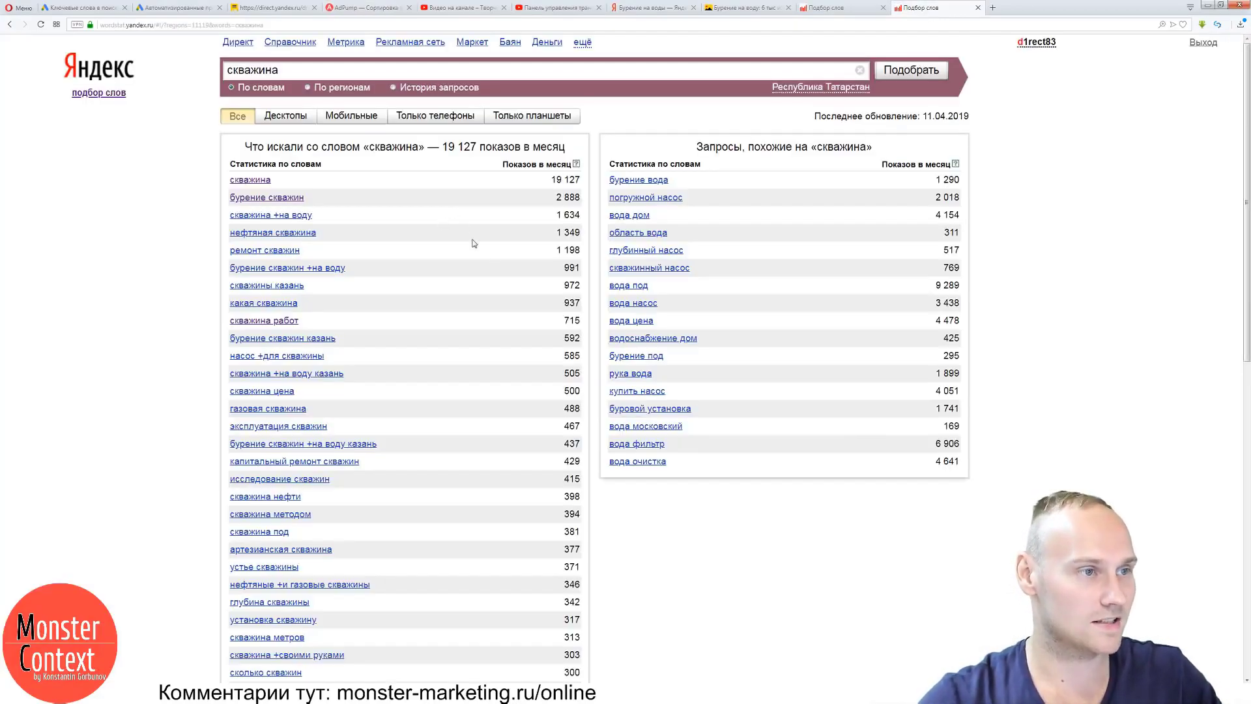
scroll(494, 257, "down", 5)
scroll(494, 257, "up", 4)
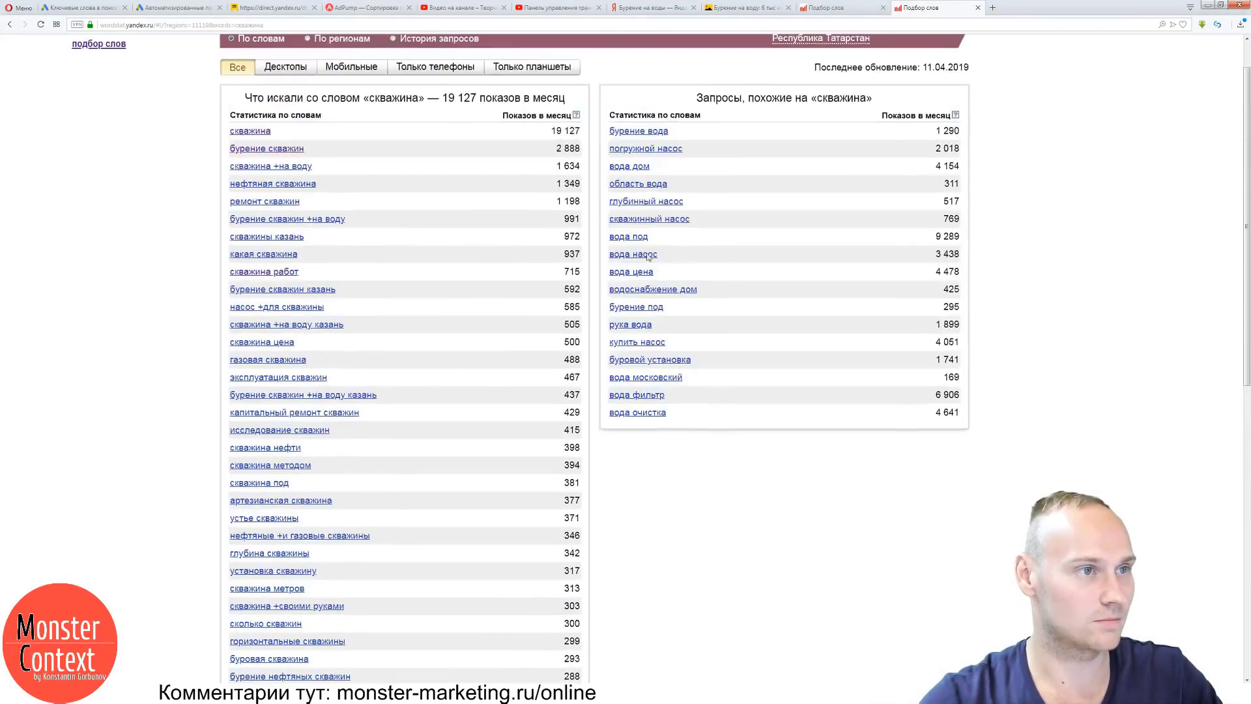
scroll(699, 165, "up", 1)
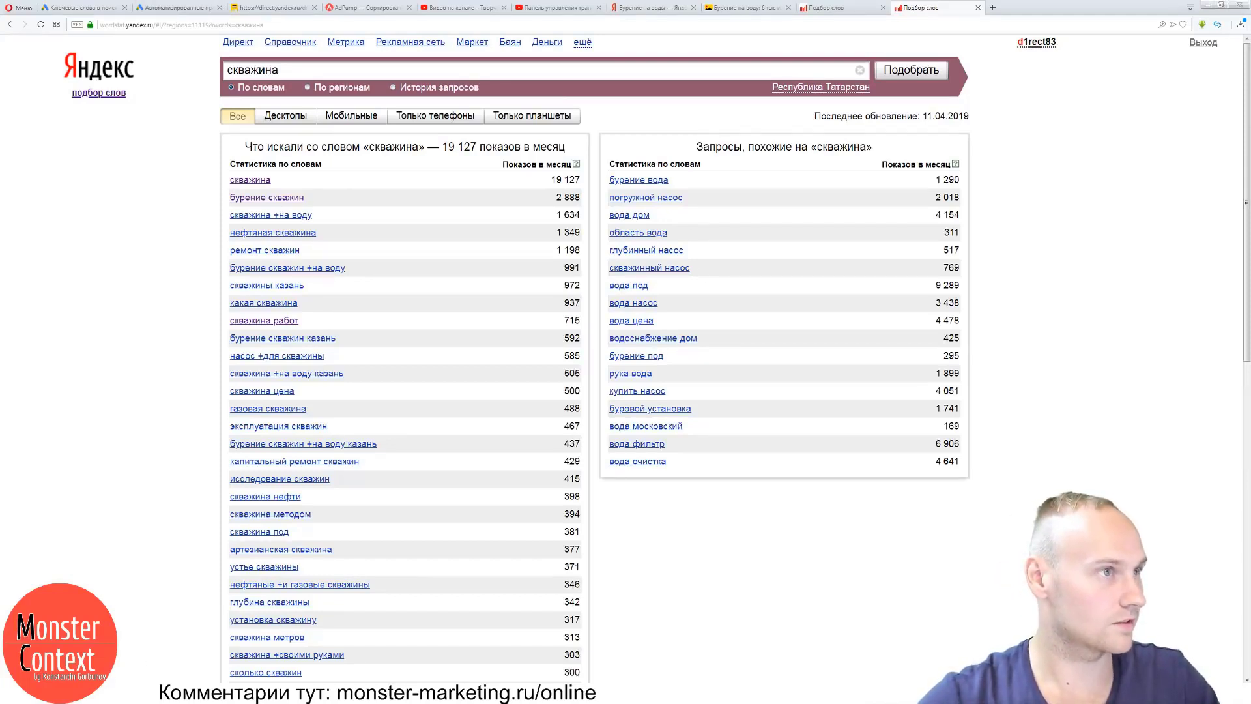
Paste the copied Excel phrases into the phrases-to-sort field in AdPump and sort them with the default options.
left_click(360, 10)
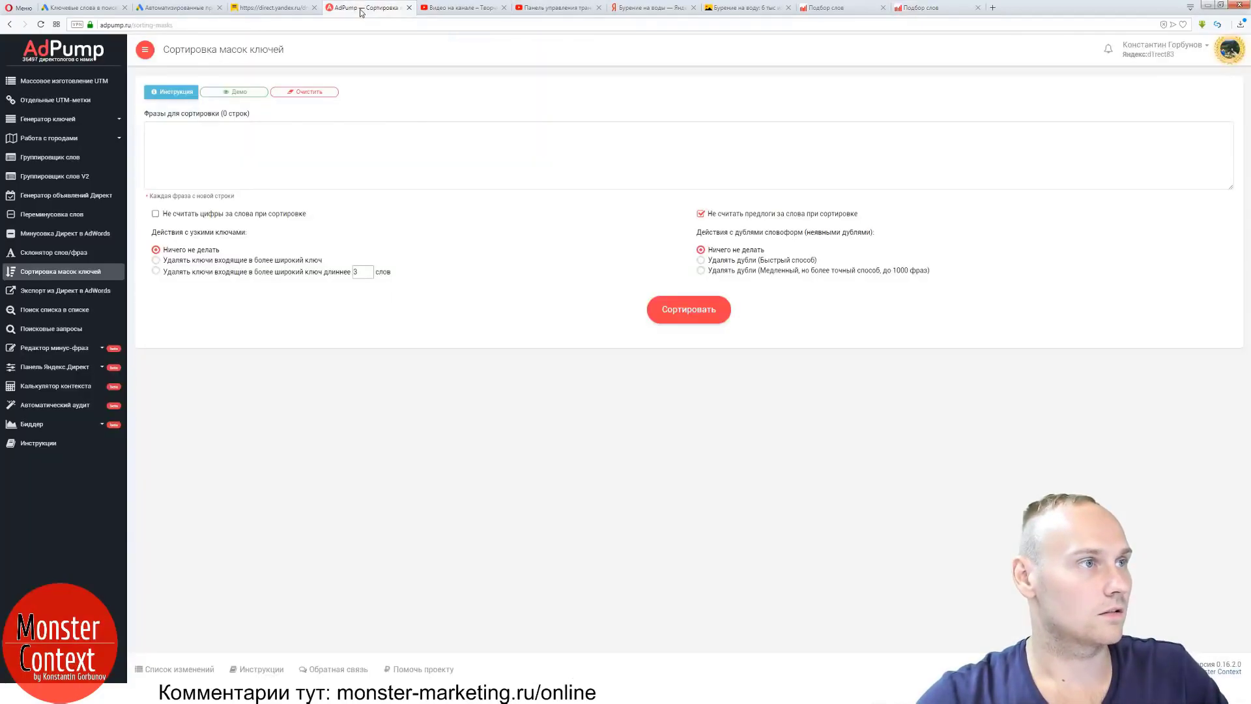
left_click(253, 150)
key("ctrl+v")
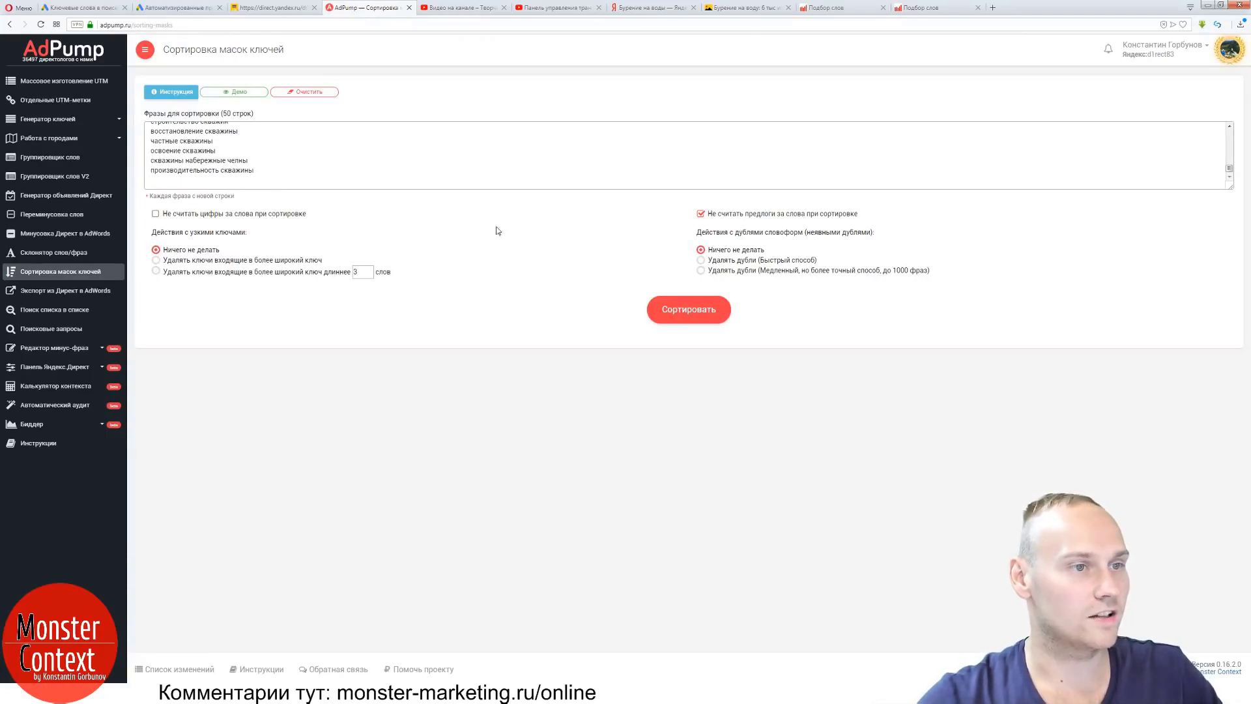
left_click(682, 320)
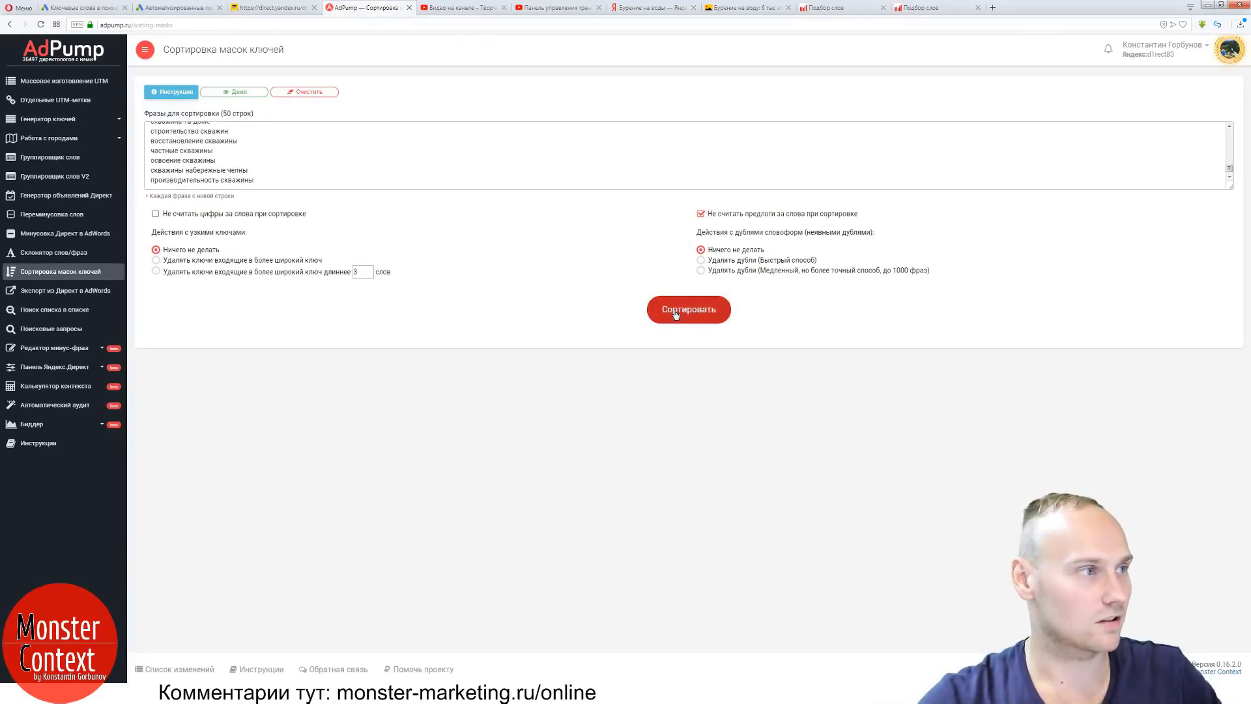
Examine the sorted keys from the longest phrase to the shortest and glance at the Key Collector project.
scroll(401, 450, "down", 8)
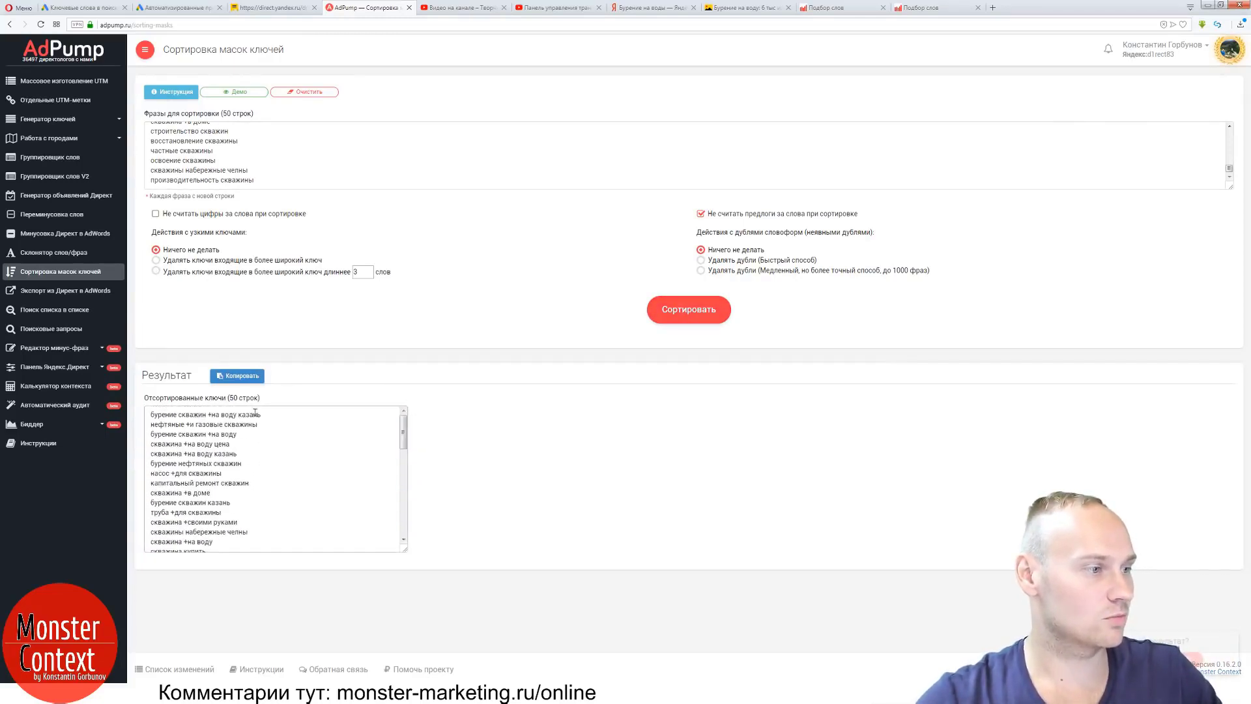
left_click_drag(273, 417, 149, 415)
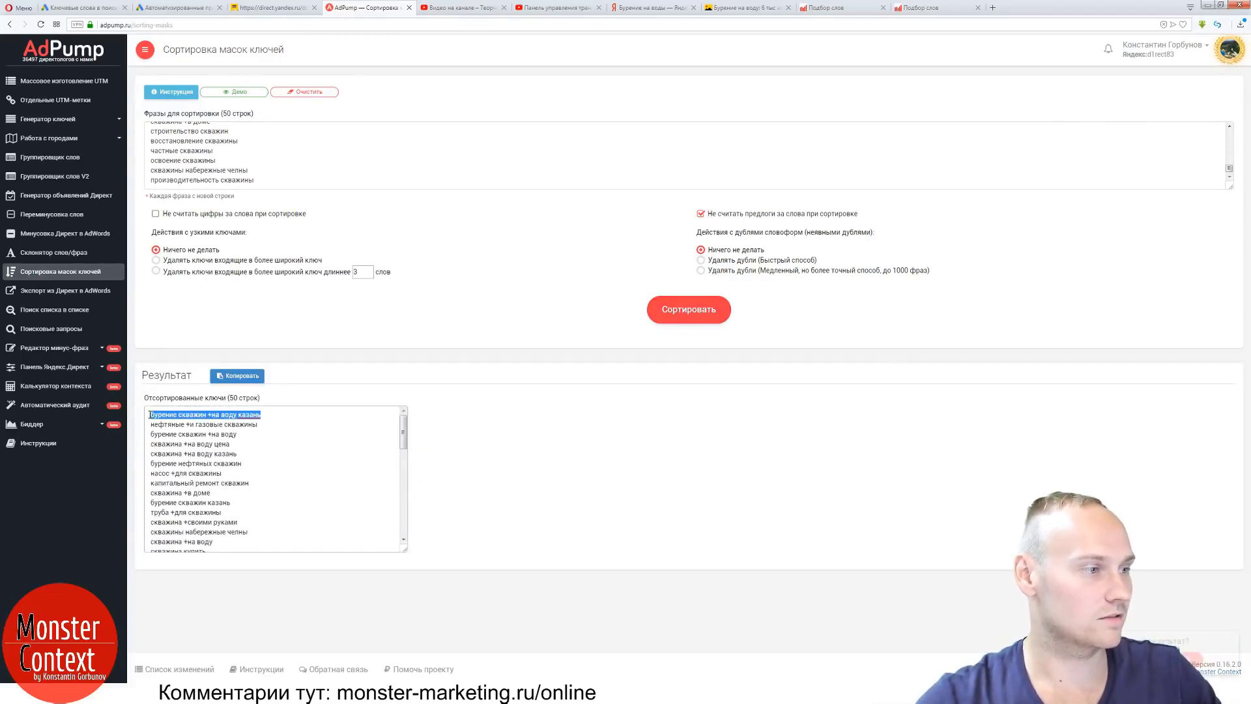
left_click(299, 421)
scroll(297, 421, "down", 10)
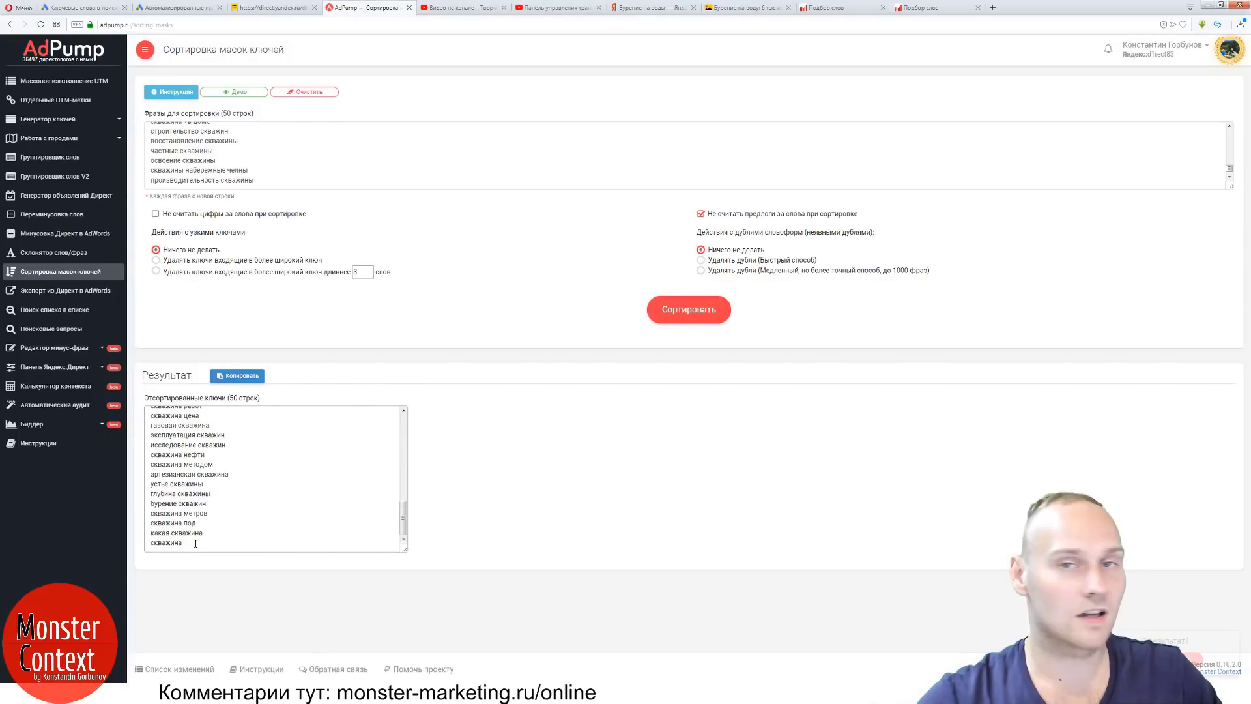
scroll(195, 542, "up", 10)
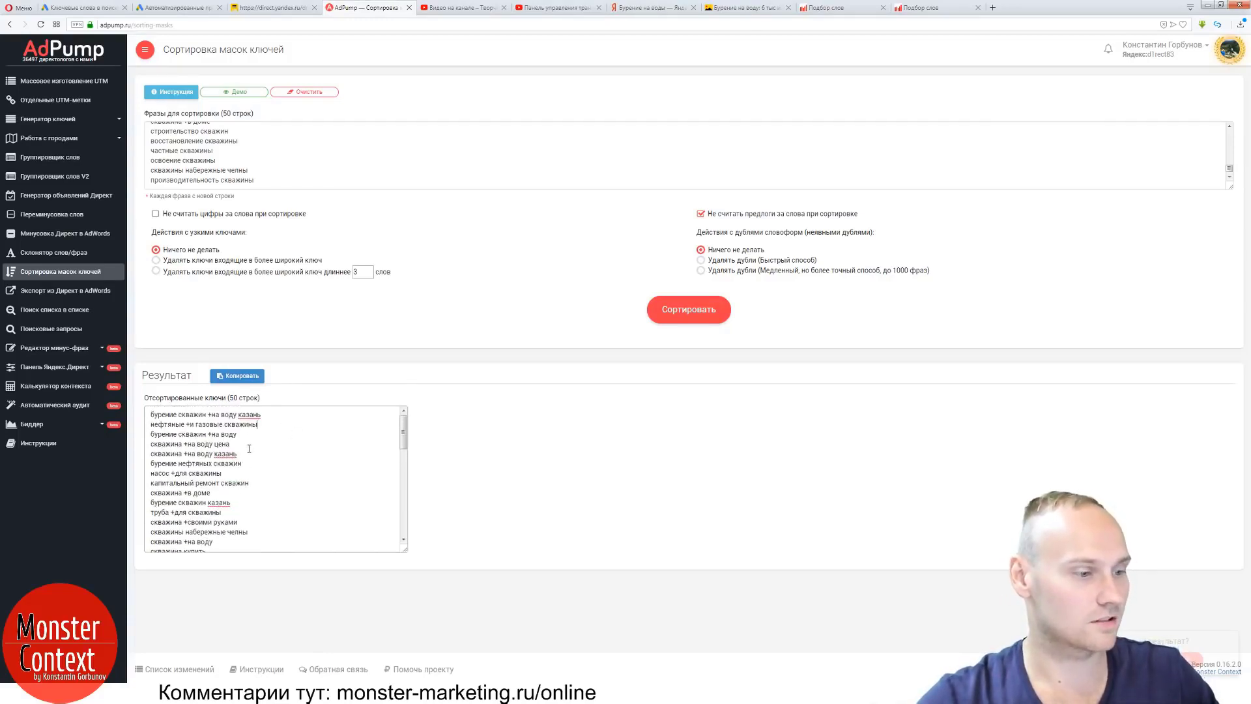
scroll(326, 530, "down", 10)
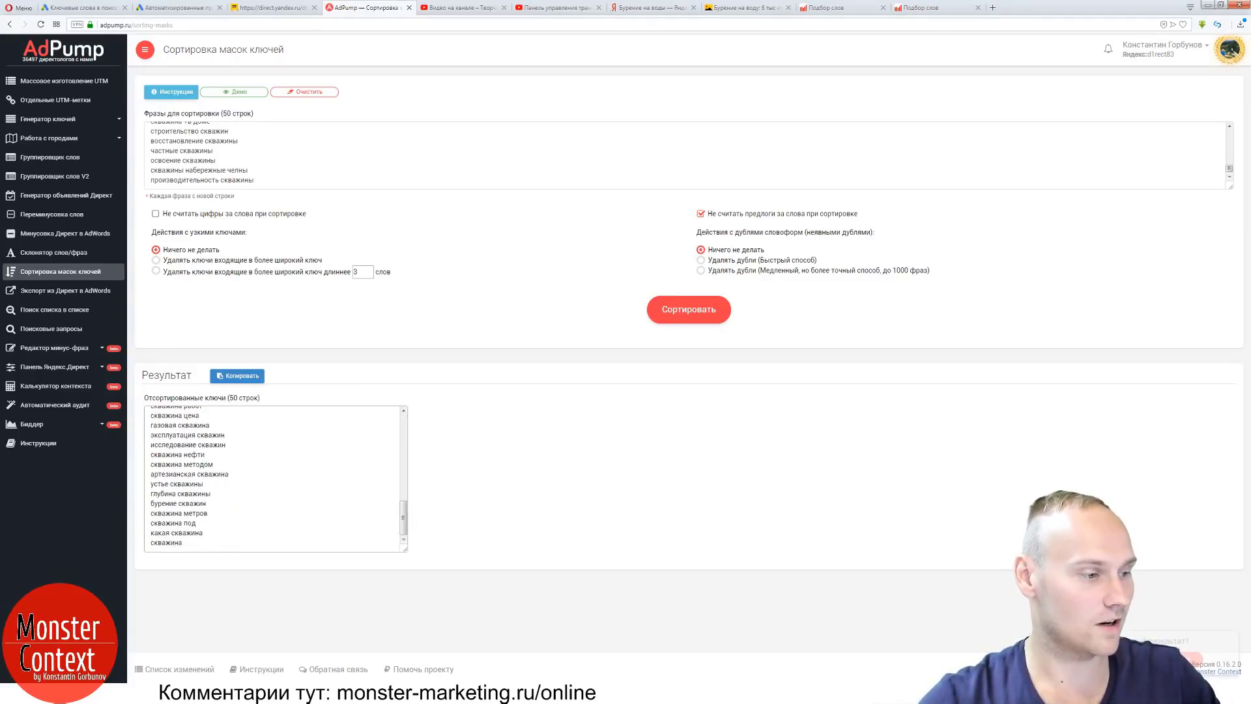
key("alt+Tab")
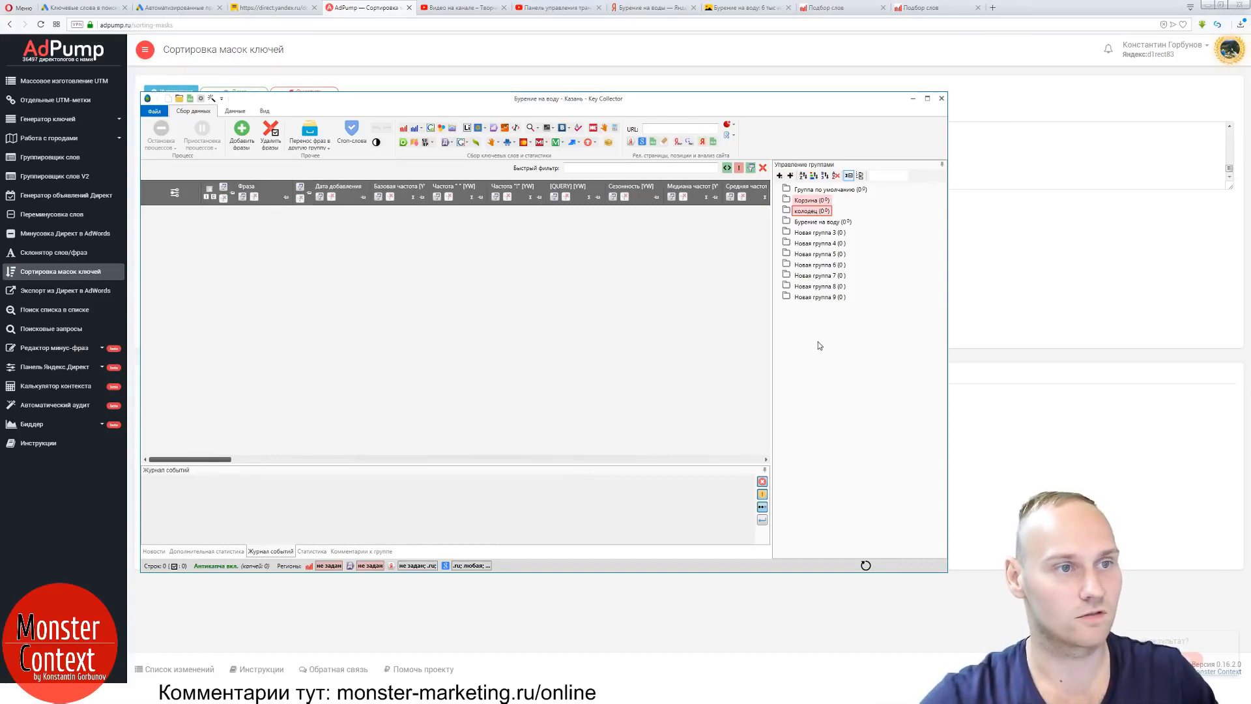
left_click(566, 58)
Open the similar query «бурение вода» from the Wordstat results for «скважина» in a separate tab and compare both result lists.
left_click(935, 8)
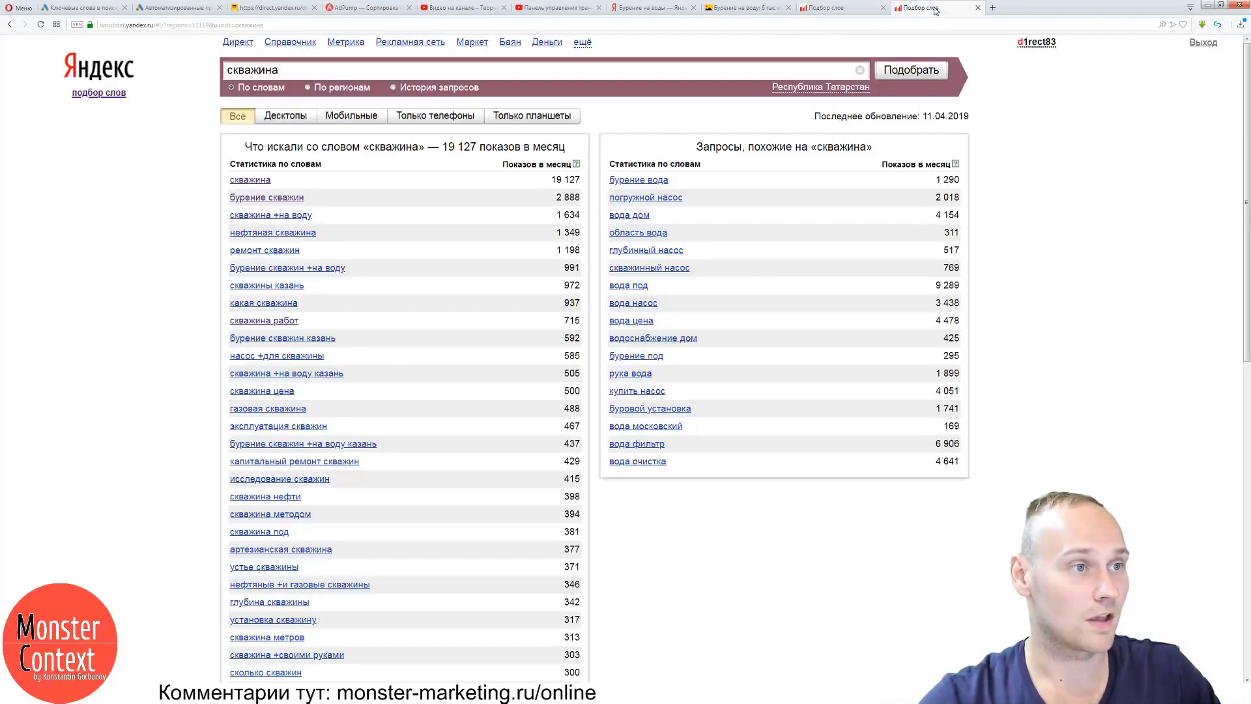
scroll(756, 303, "down", 2)
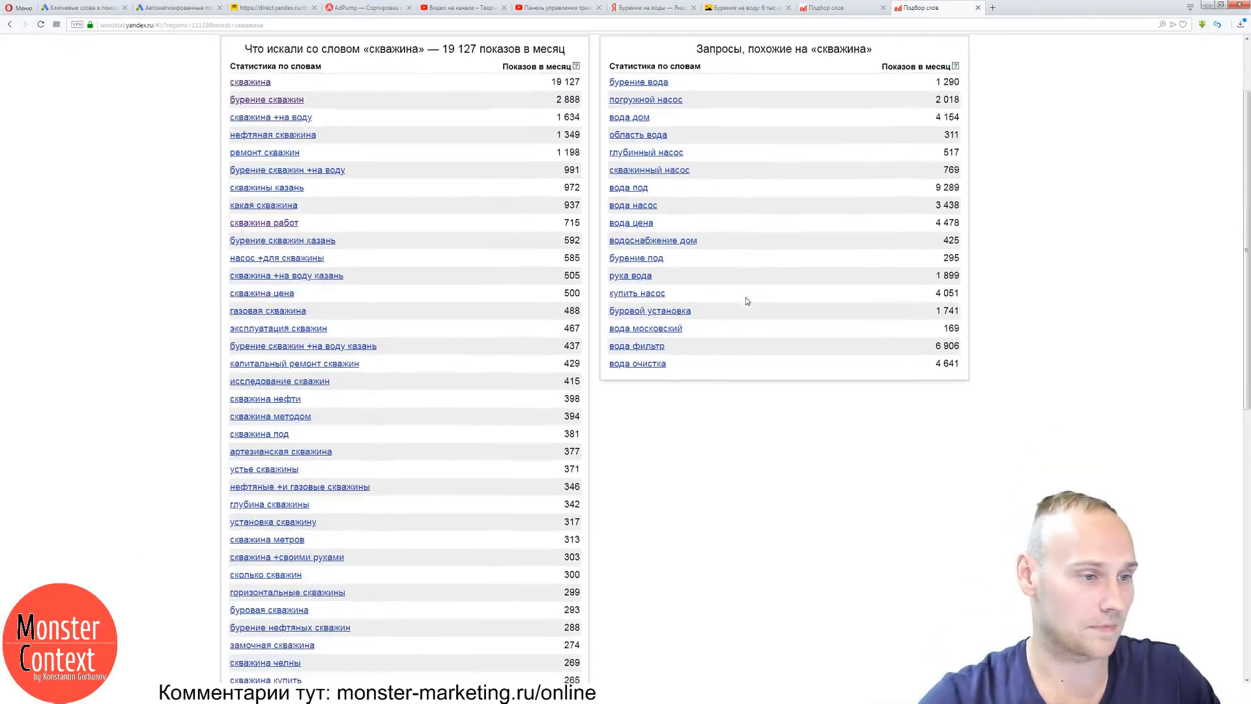
scroll(745, 299, "up", 2)
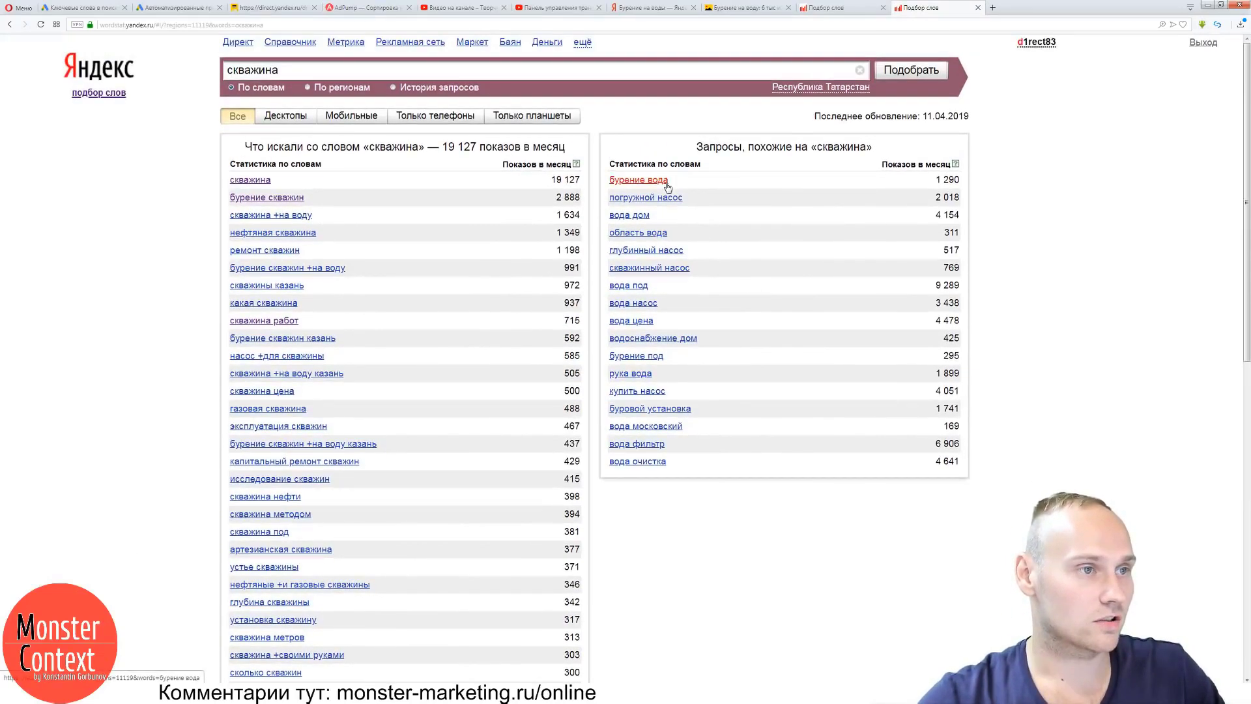
left_click(666, 186)
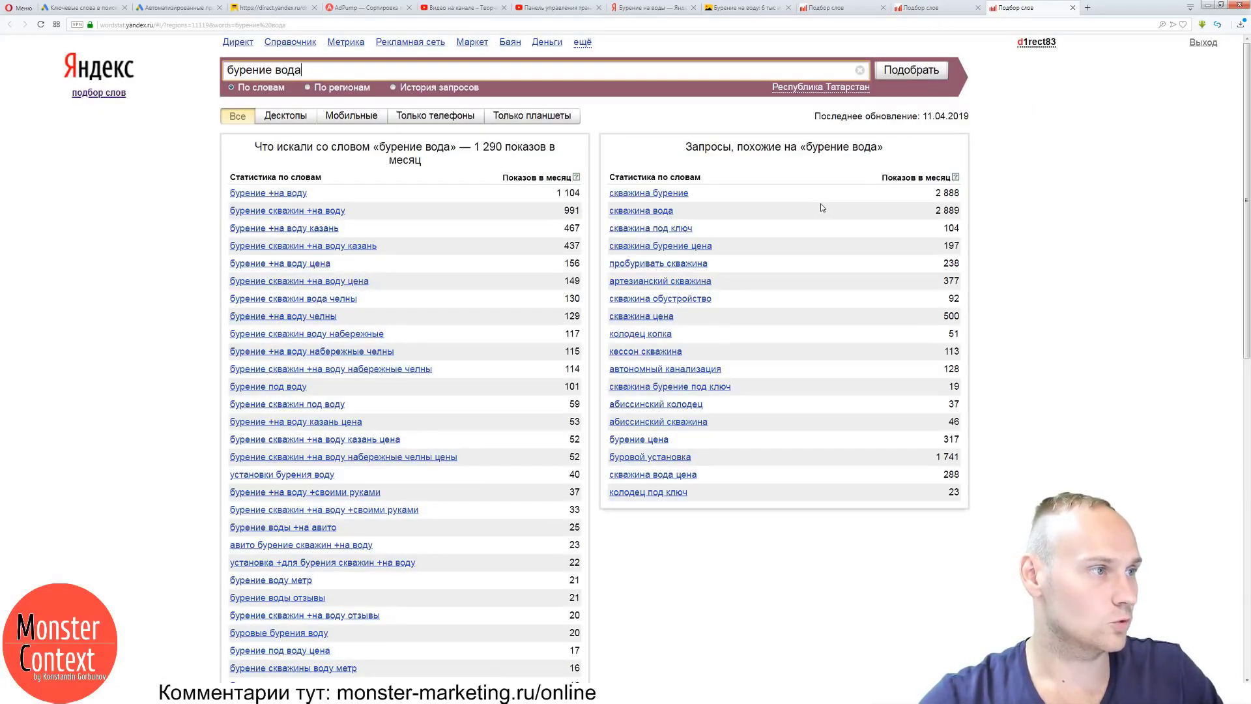
left_click(931, 9)
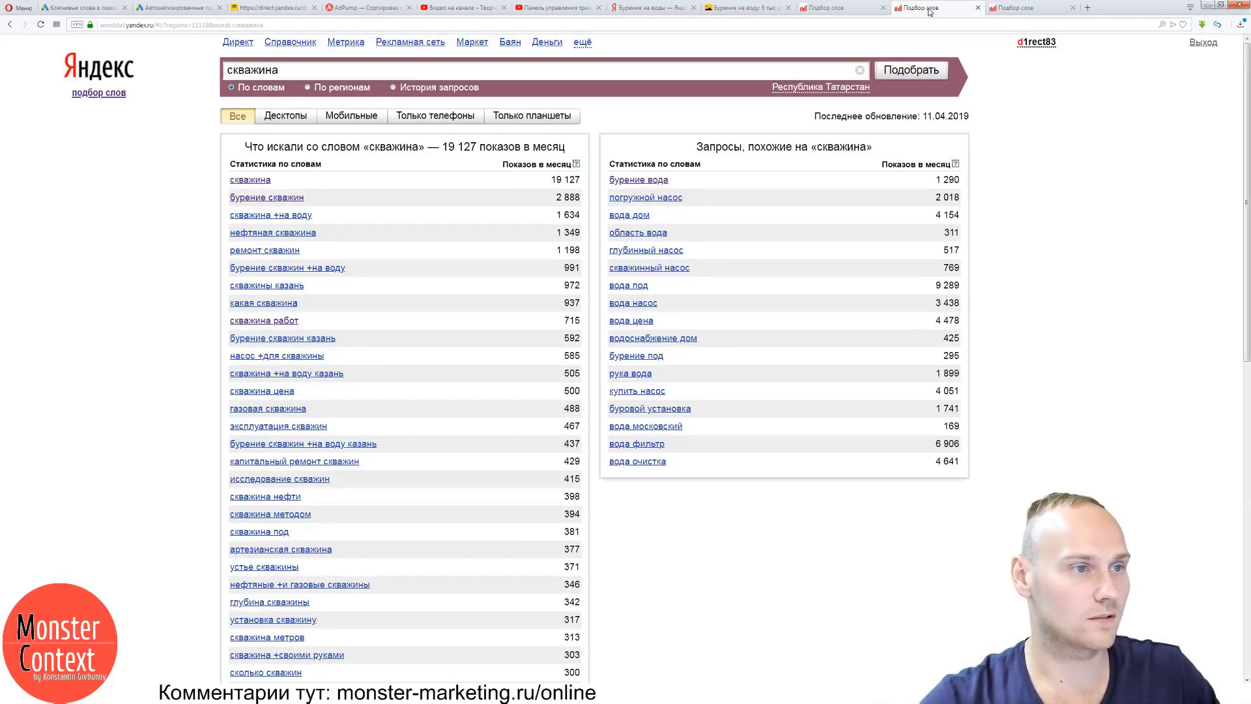
left_click(1010, 8)
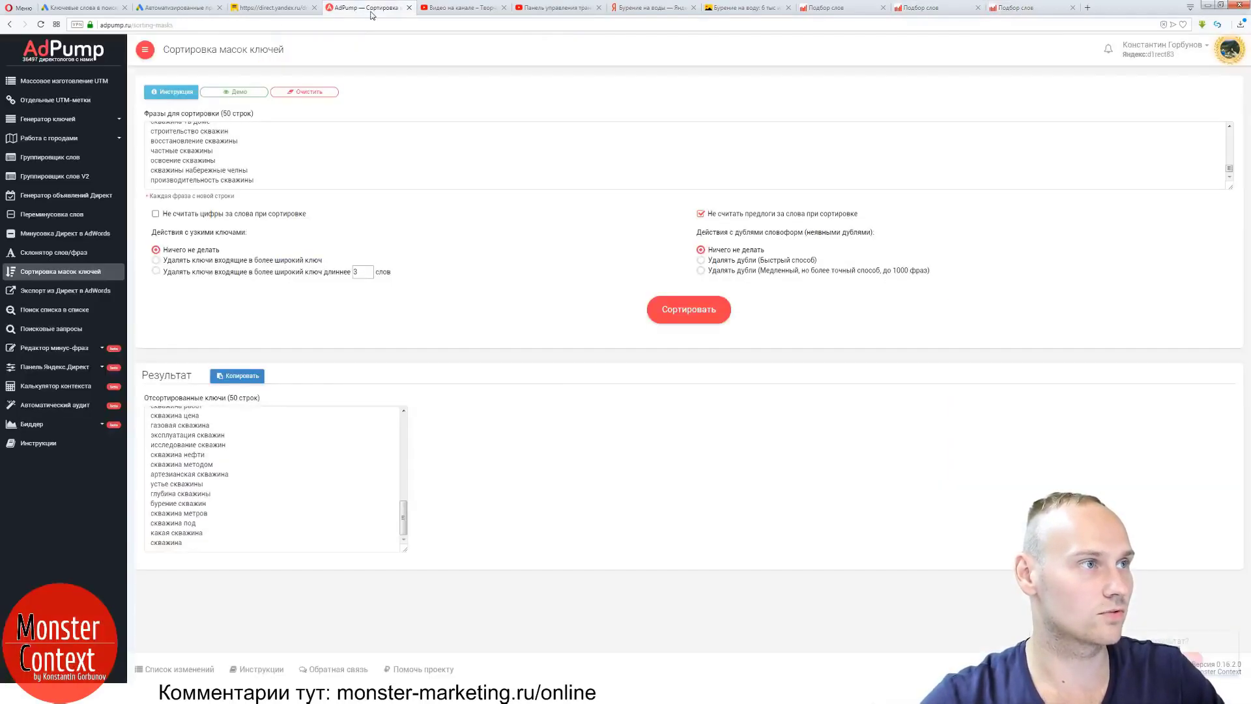
Add «бурение вода» on a new line at the end of AdPump's phrases to sort.
left_click(371, 8)
left_click(290, 182)
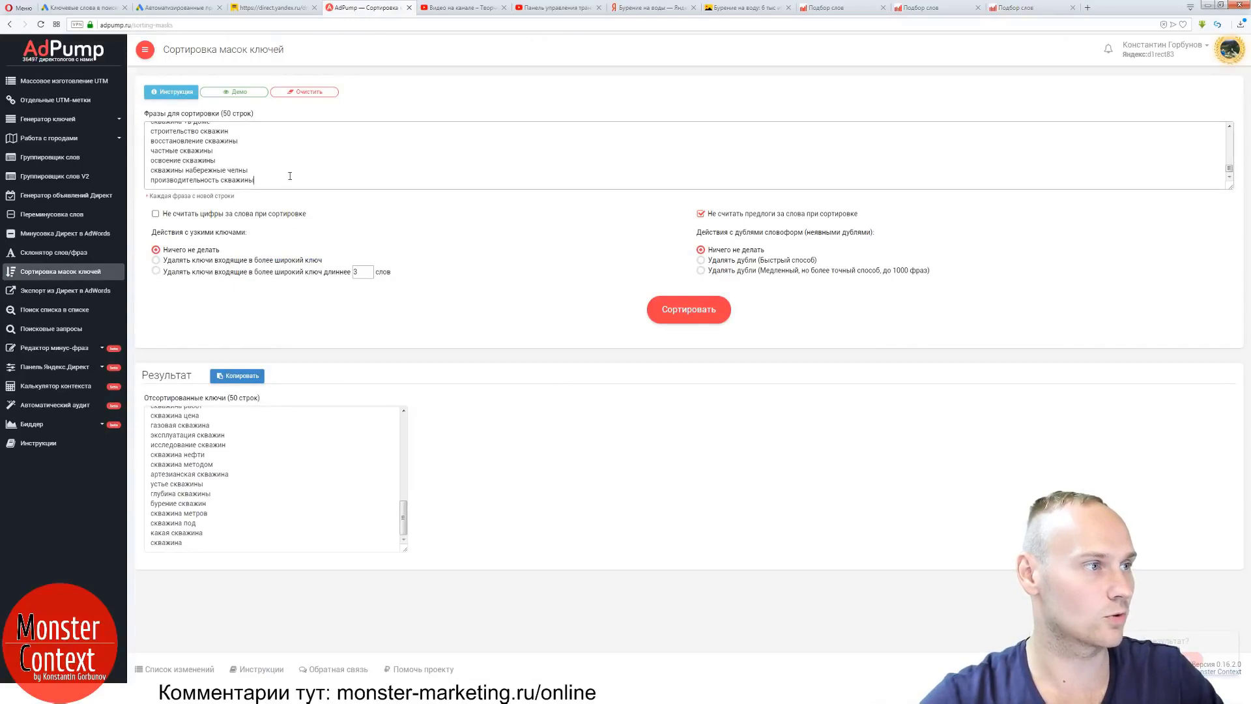
key("Return")
type("бурение вода")
key("Return")
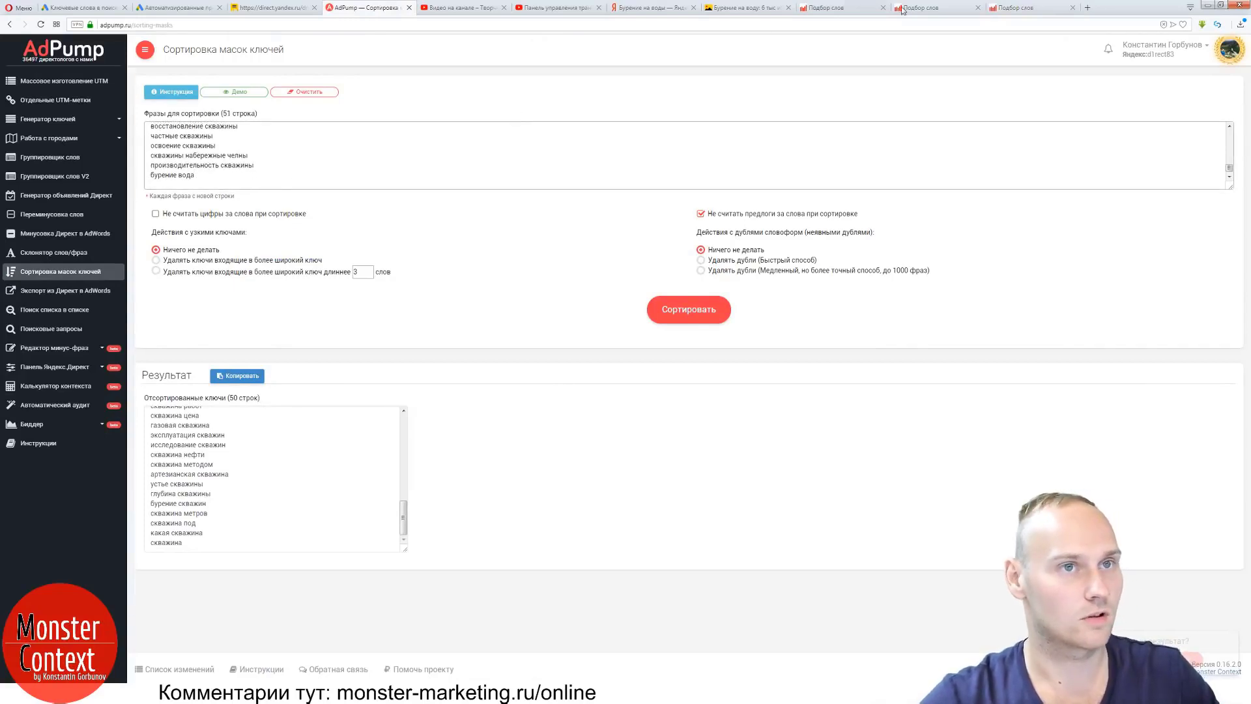
Copy «скважина под ключ» from Wordstat's queries similar to «бурение вода», move the AdPump tab beside the Wordstat tabs and add the phrase to its list.
left_click(1025, 8)
left_click(741, 227)
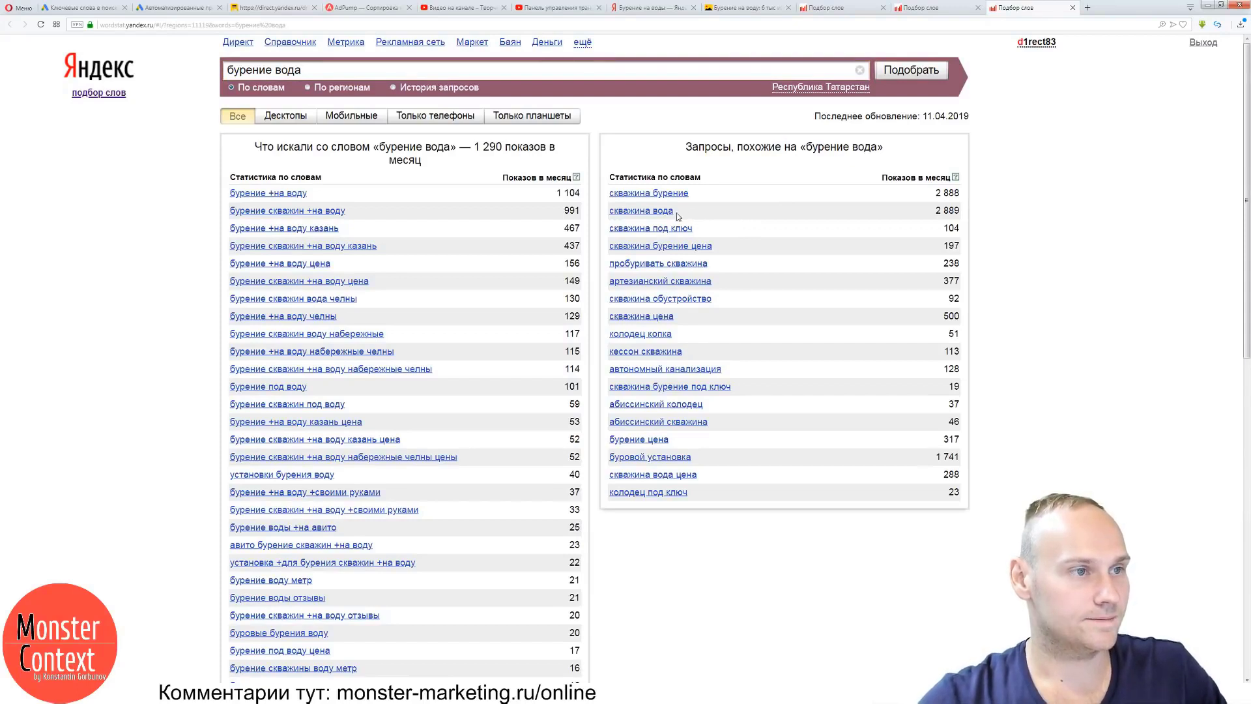
left_click_drag(678, 213, 609, 212)
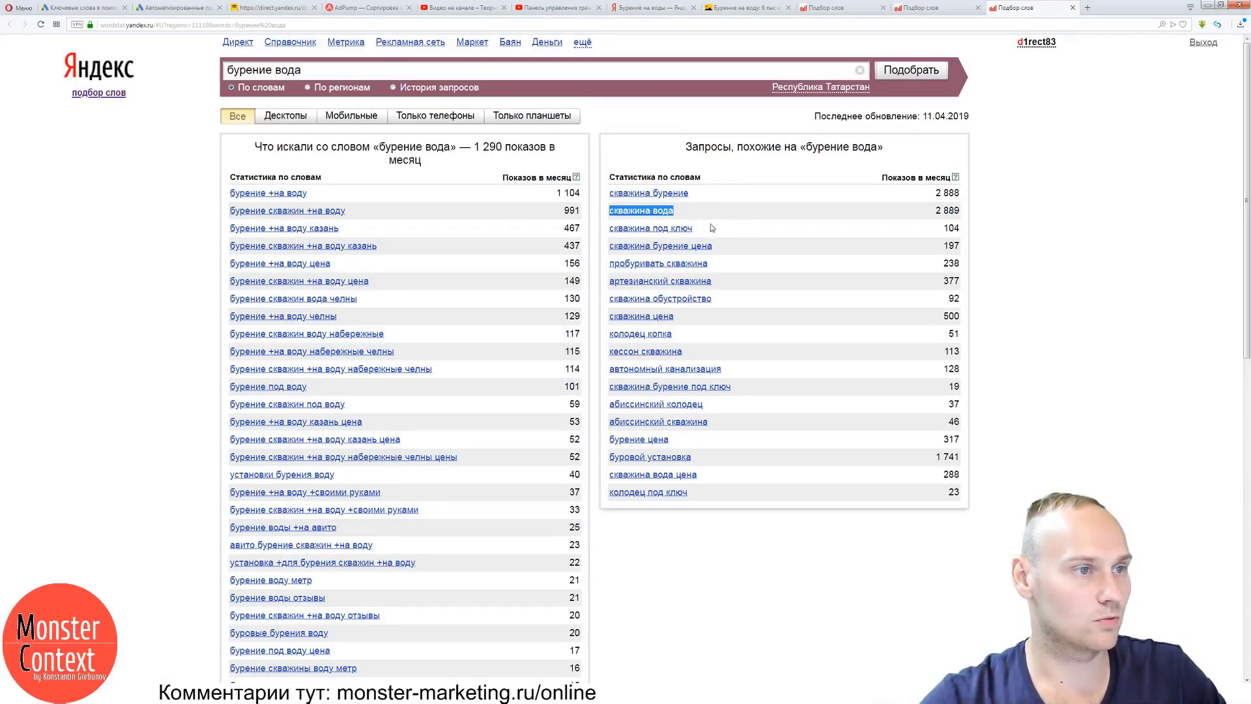
left_click(903, 9)
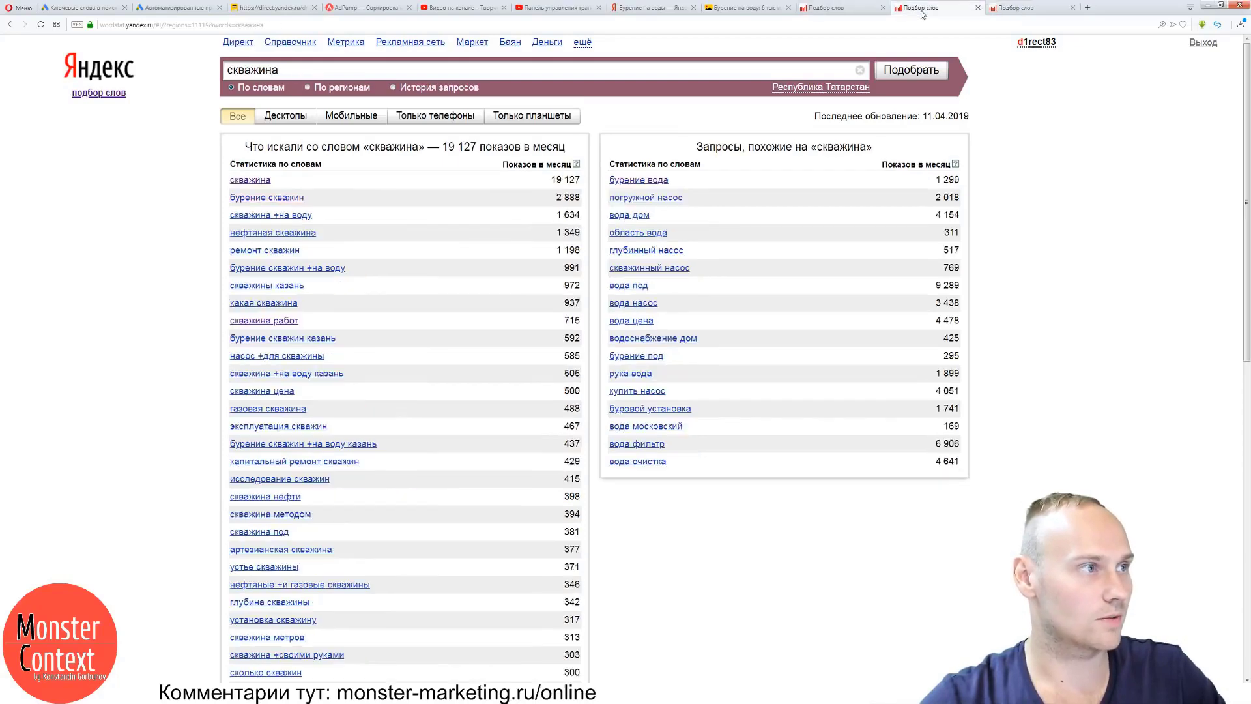
left_click(1017, 8)
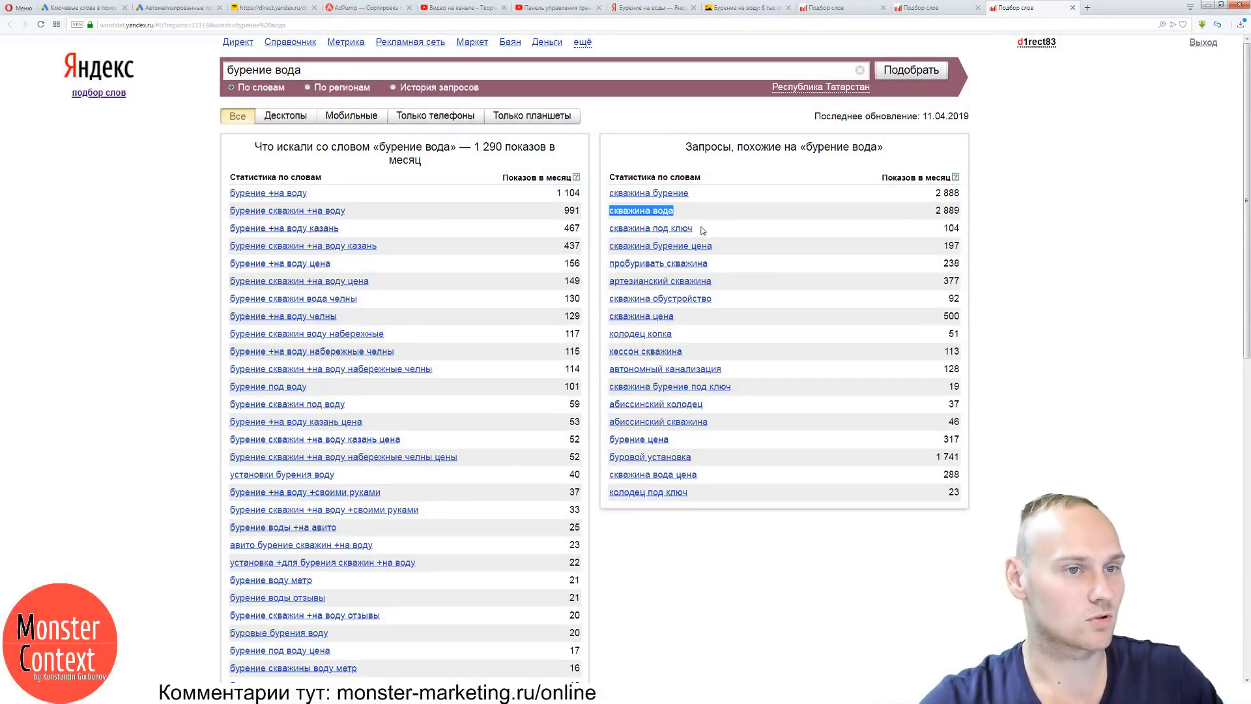
left_click_drag(694, 228, 609, 229)
key("ctrl+c")
left_click(350, 11)
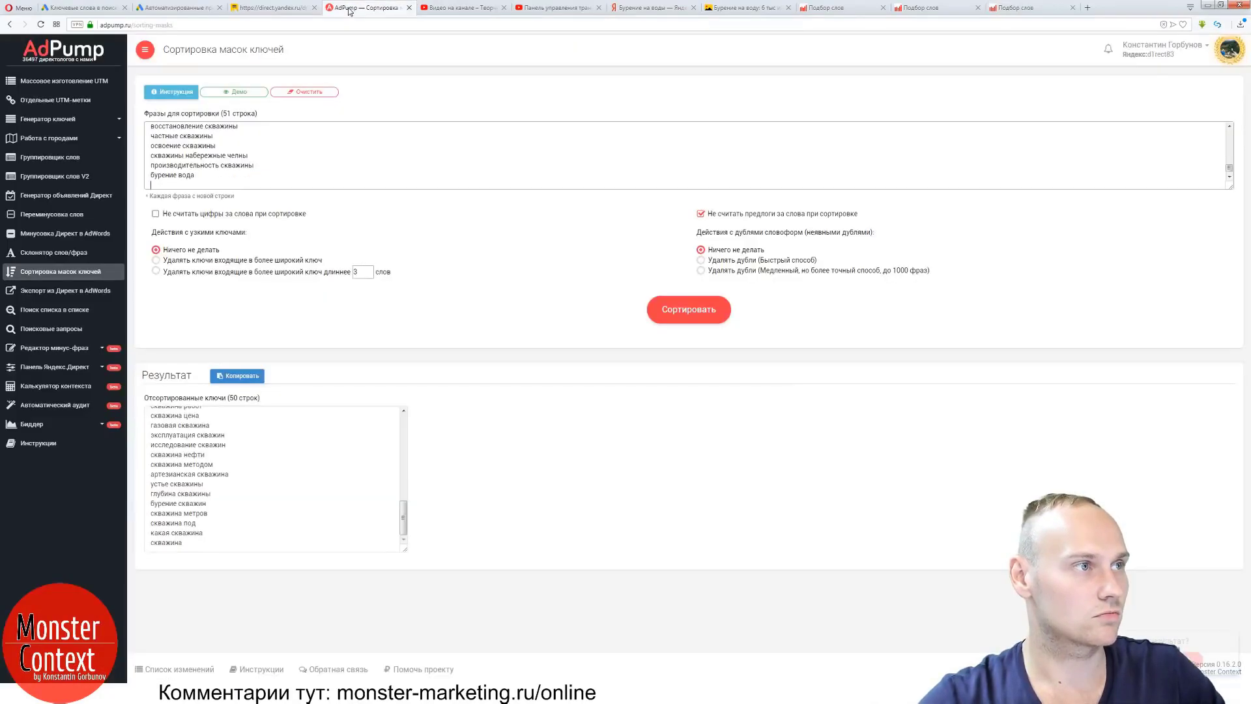
left_click_drag(350, 11, 746, 10)
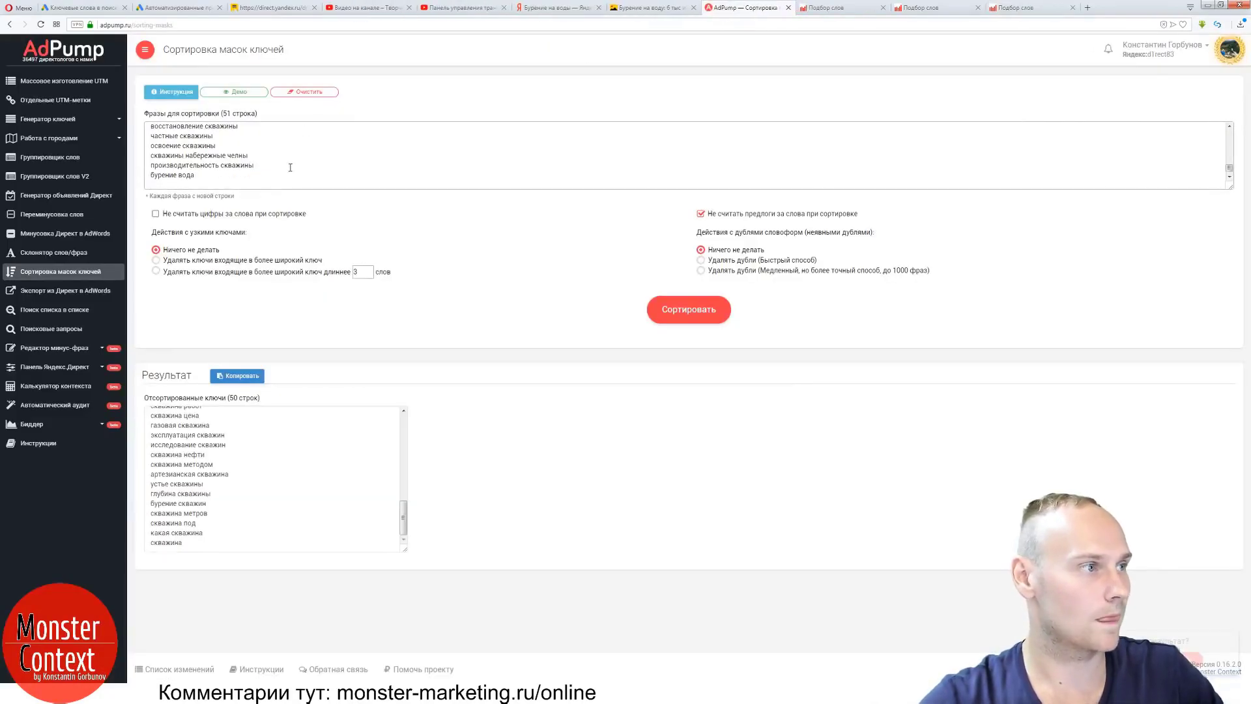
key("ctrl+v")
Copy «пробуривать скважина» from Wordstat's queries similar to «бурение вода» and add it on a new line of AdPump's phrases to sort.
left_click(1015, 7)
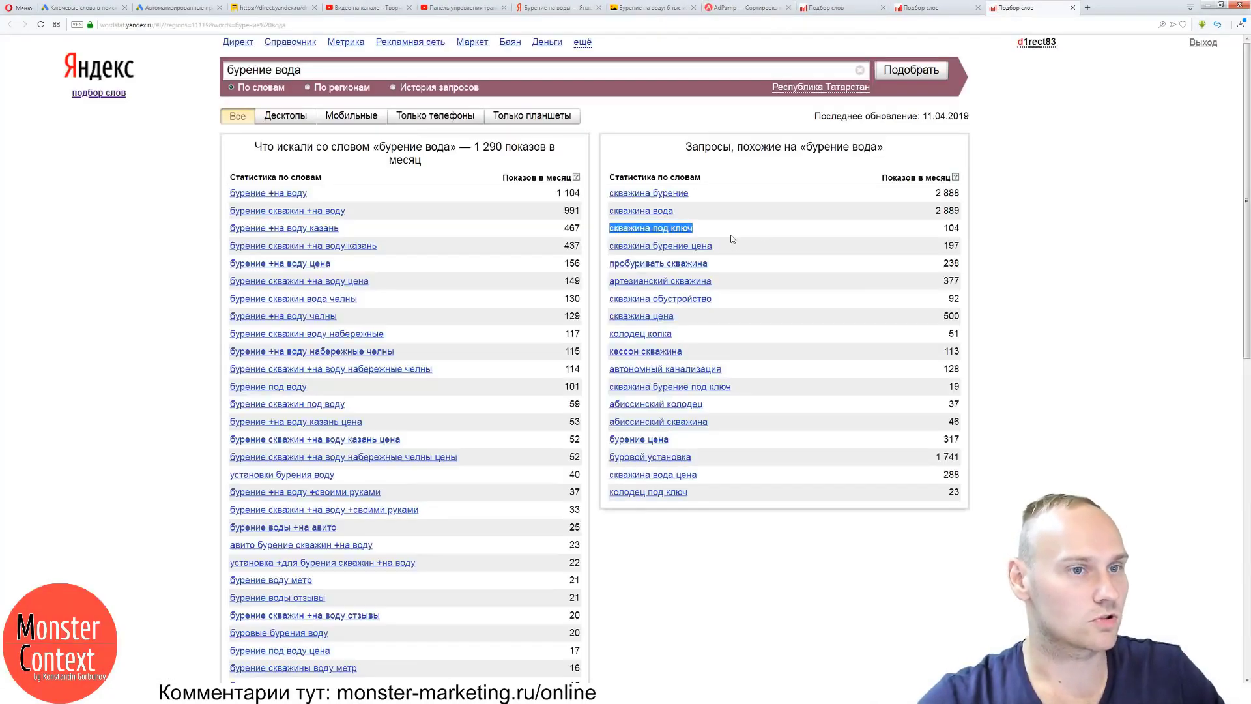
left_click(721, 268)
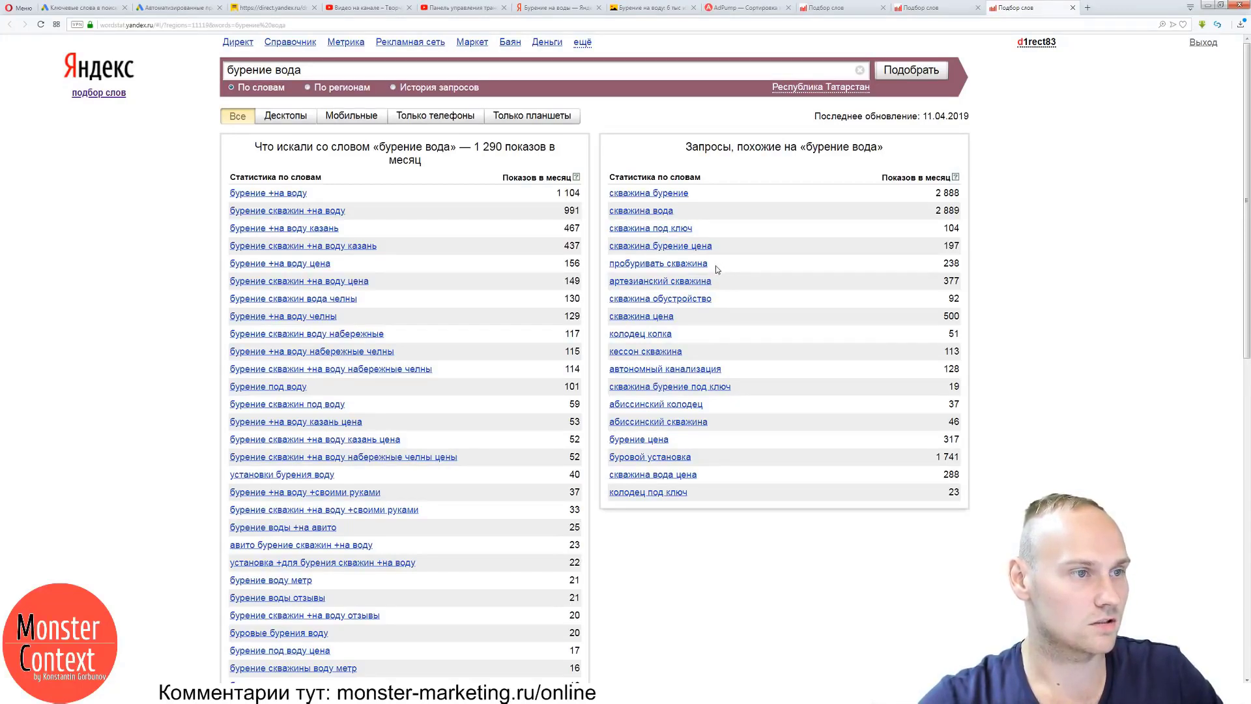
left_click_drag(717, 268, 608, 263)
key("ctrl+c")
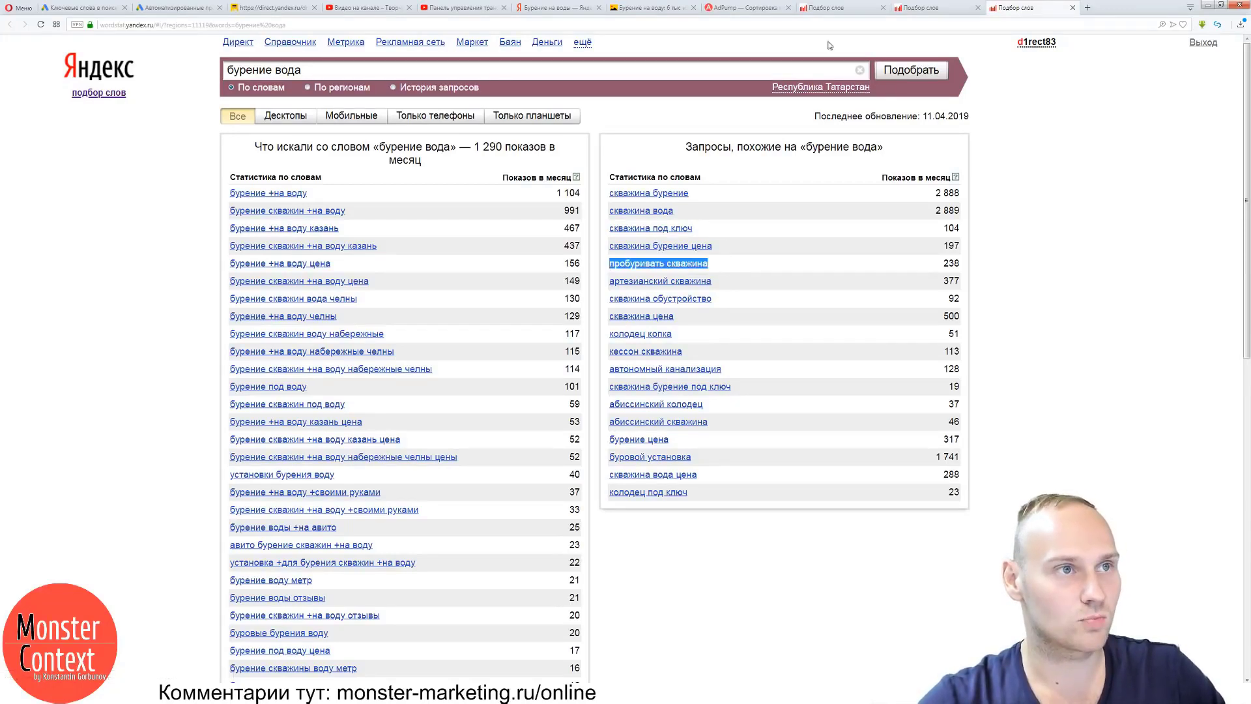
left_click(743, 9)
key("Return")
key("ctrl+v")
key("Return")
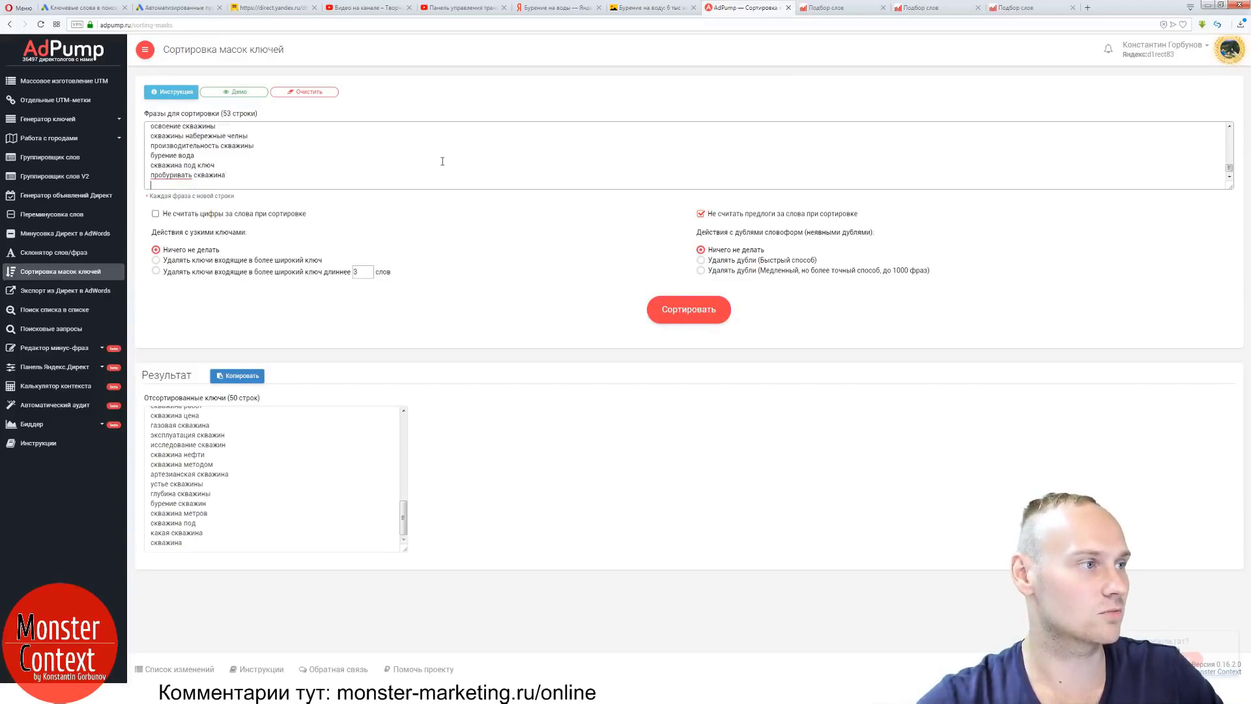
Mark «артезианский скважина» among the queries similar to «бурение вода» and look for it in the Wordstat lists for «бурение на воду» and «скважина».
left_click(1020, 11)
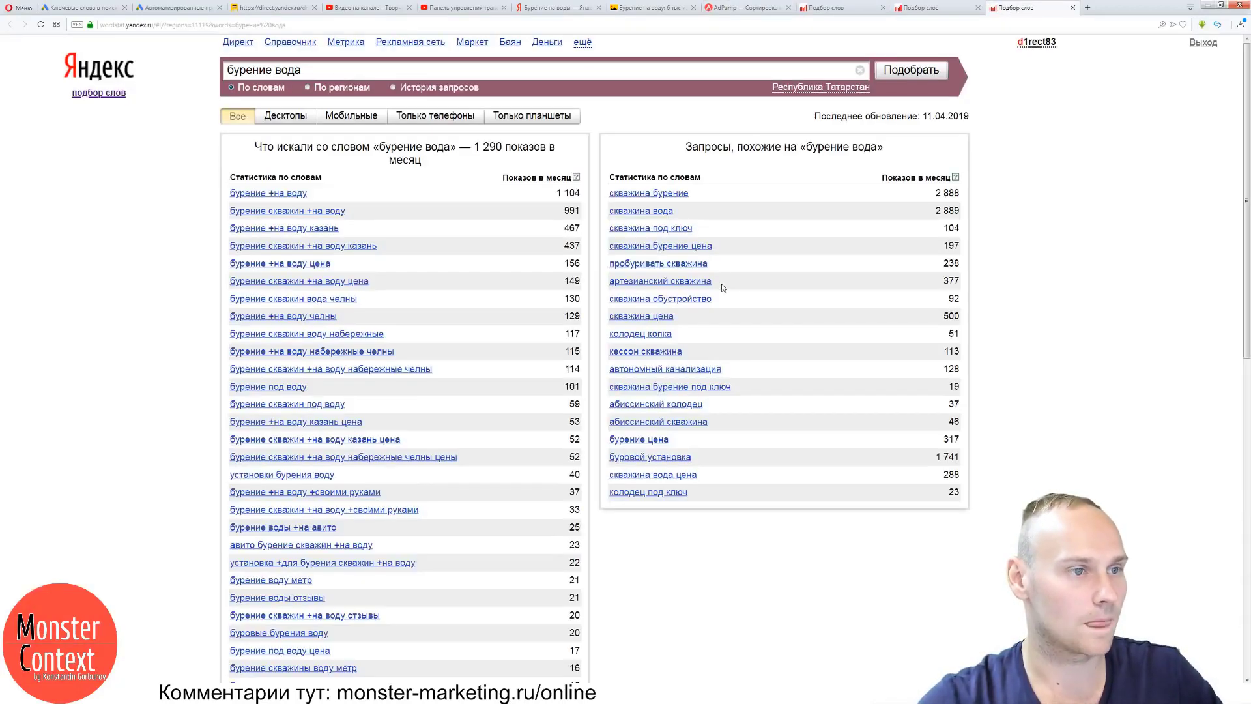
left_click_drag(727, 285, 607, 281)
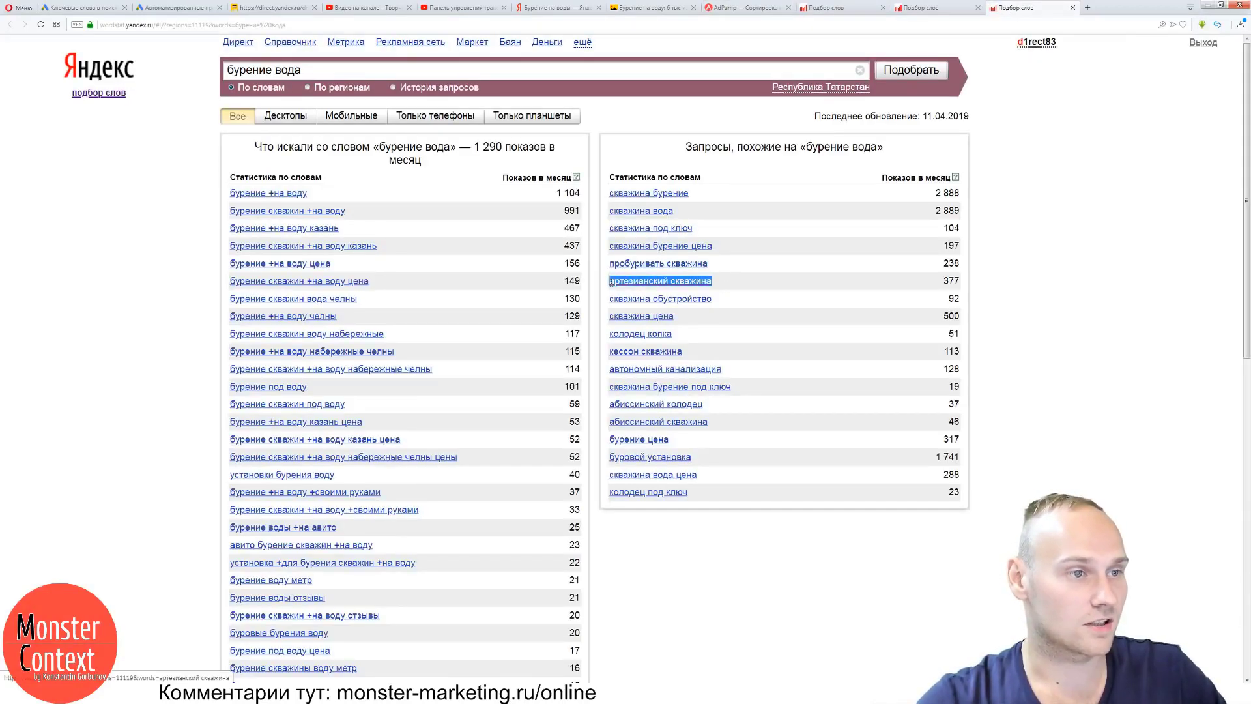
left_click(847, 8)
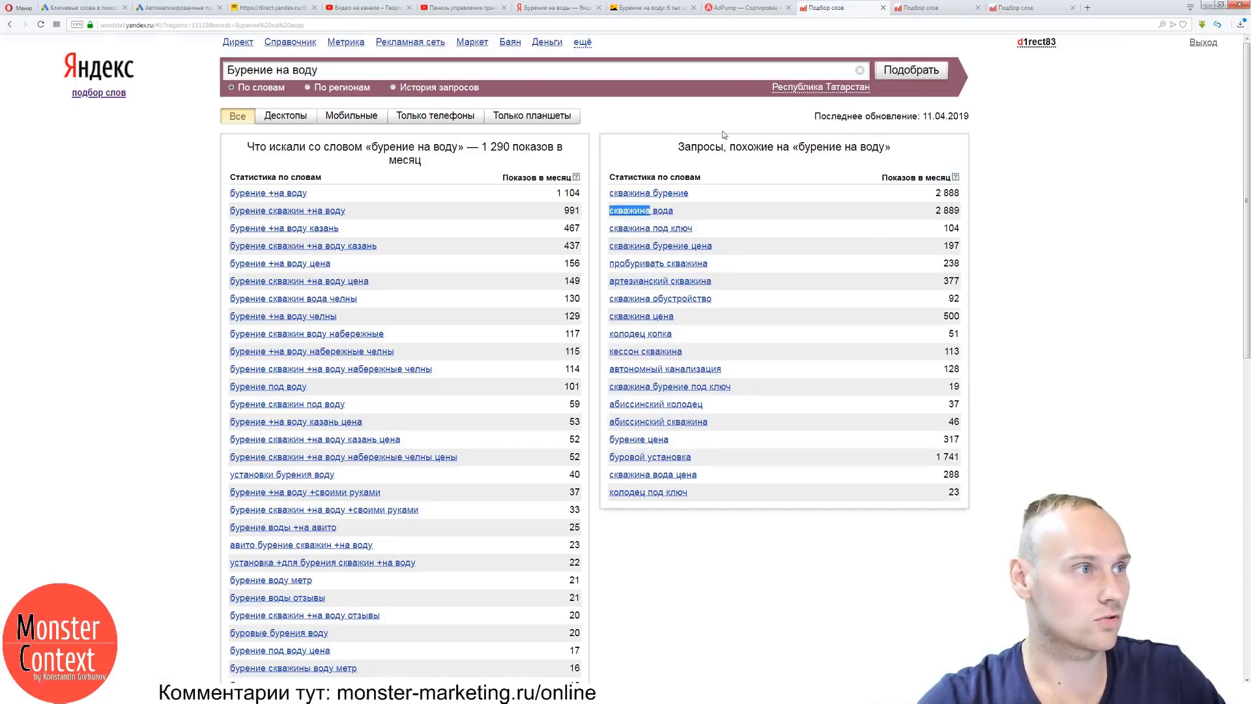
scroll(528, 264, "down", 1)
scroll(528, 264, "down", 10)
scroll(527, 264, "up", 10)
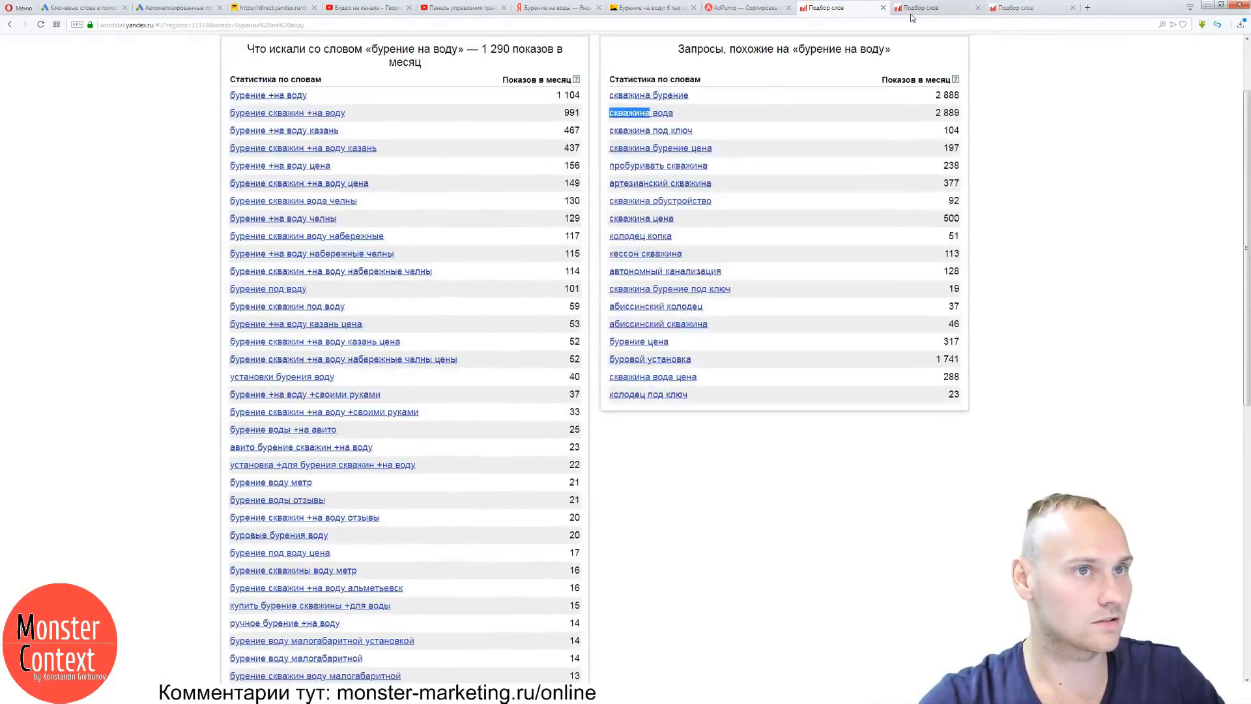
left_click(912, 8)
scroll(474, 263, "down", 10)
scroll(474, 262, "up", 5)
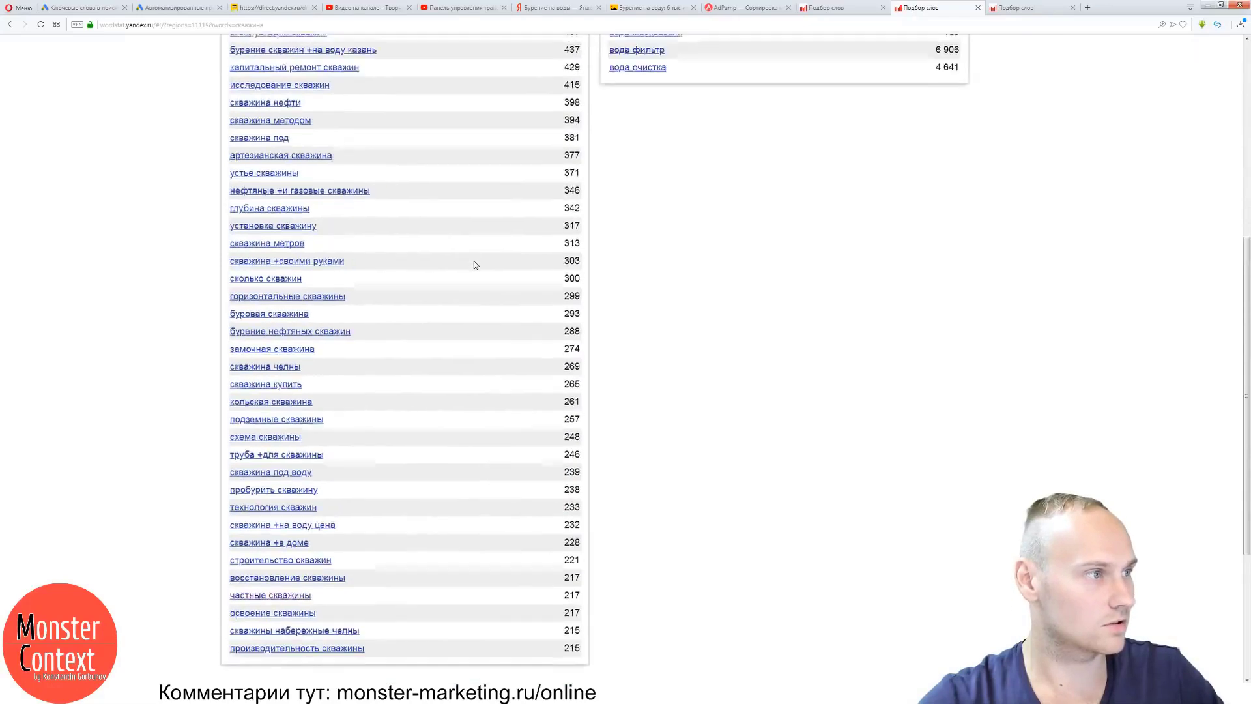
scroll(474, 265, "up", 4)
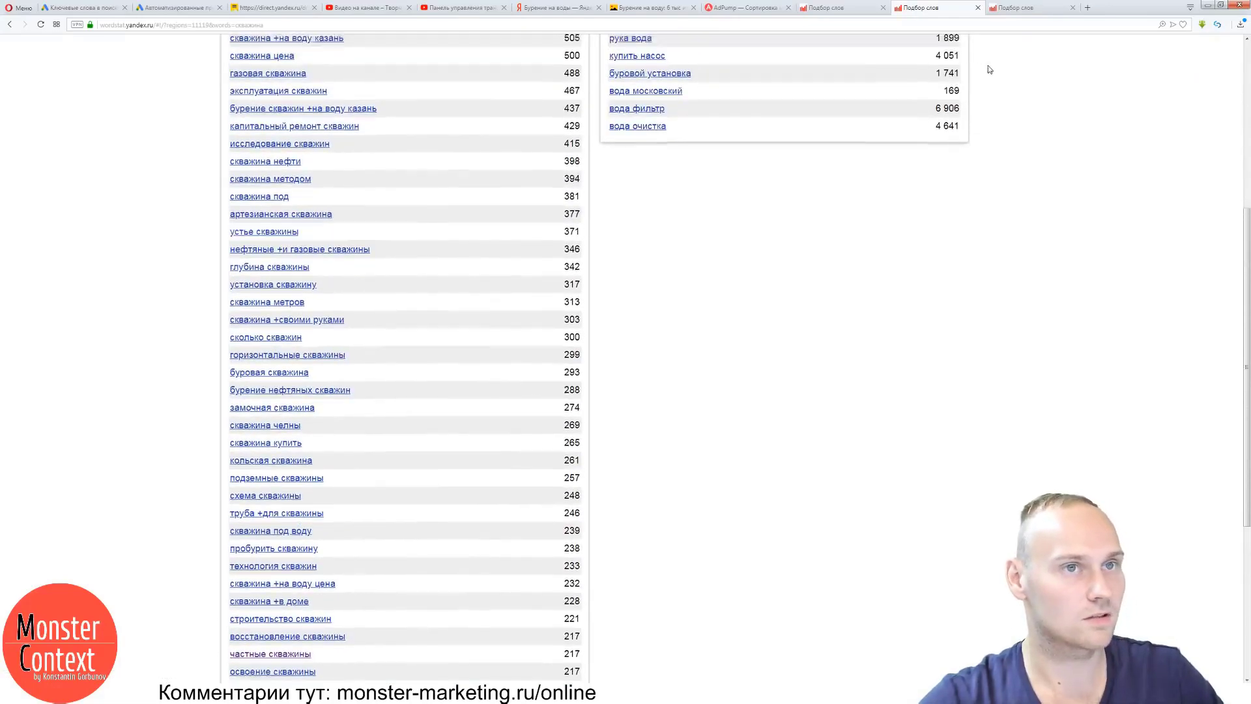
Copy «скважина обустройство» from the queries similar to «бурение вода» and search Yandex Images for it in a duplicate of the image search tab.
left_click(1036, 7)
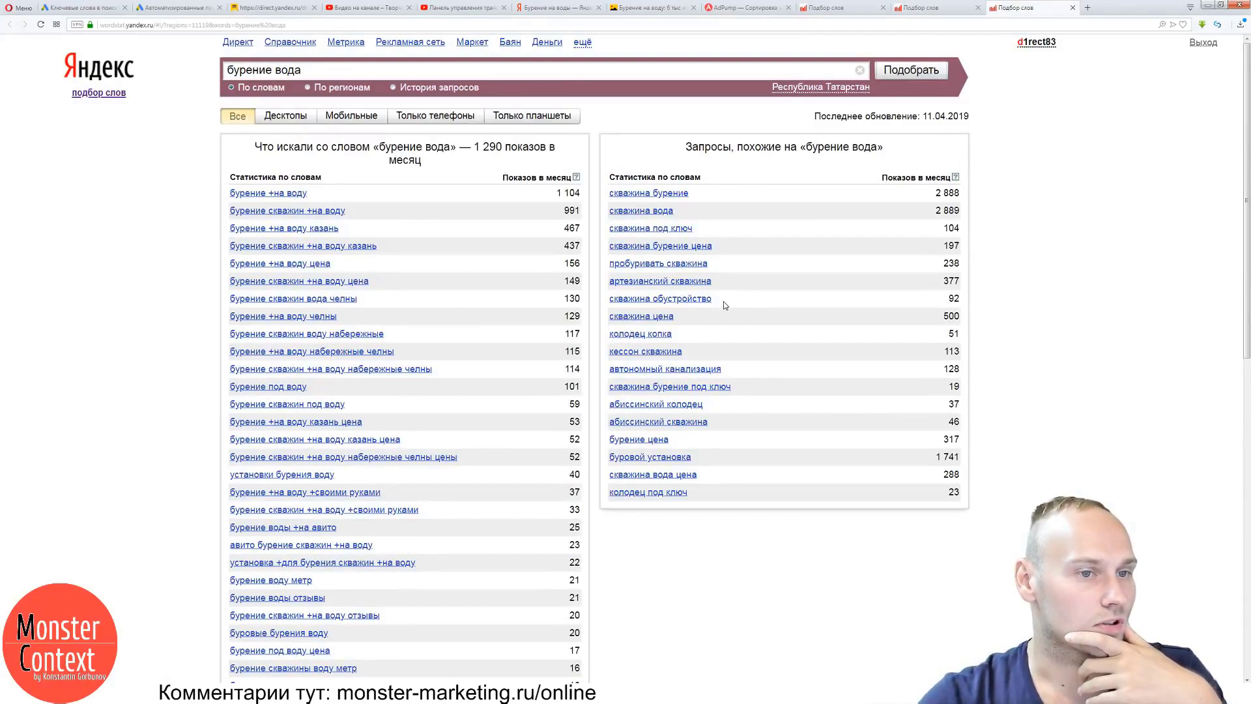
left_click_drag(724, 301, 611, 300)
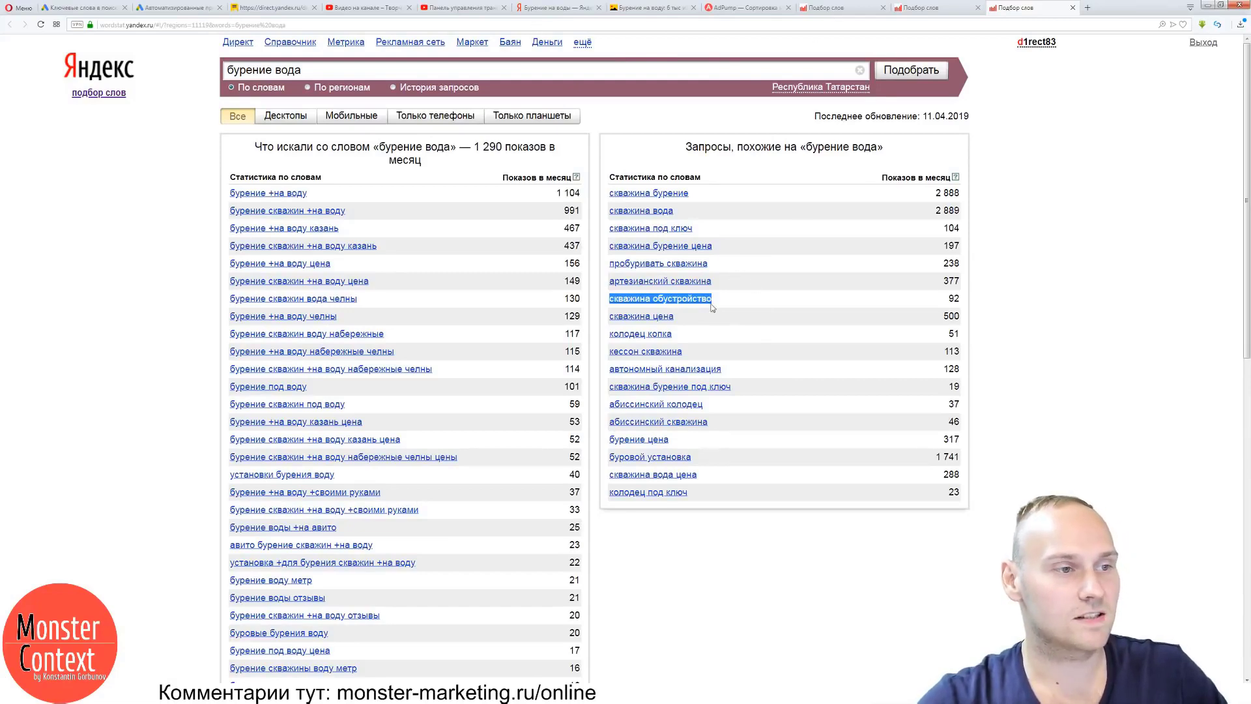
left_click(654, 9)
right_click(655, 10)
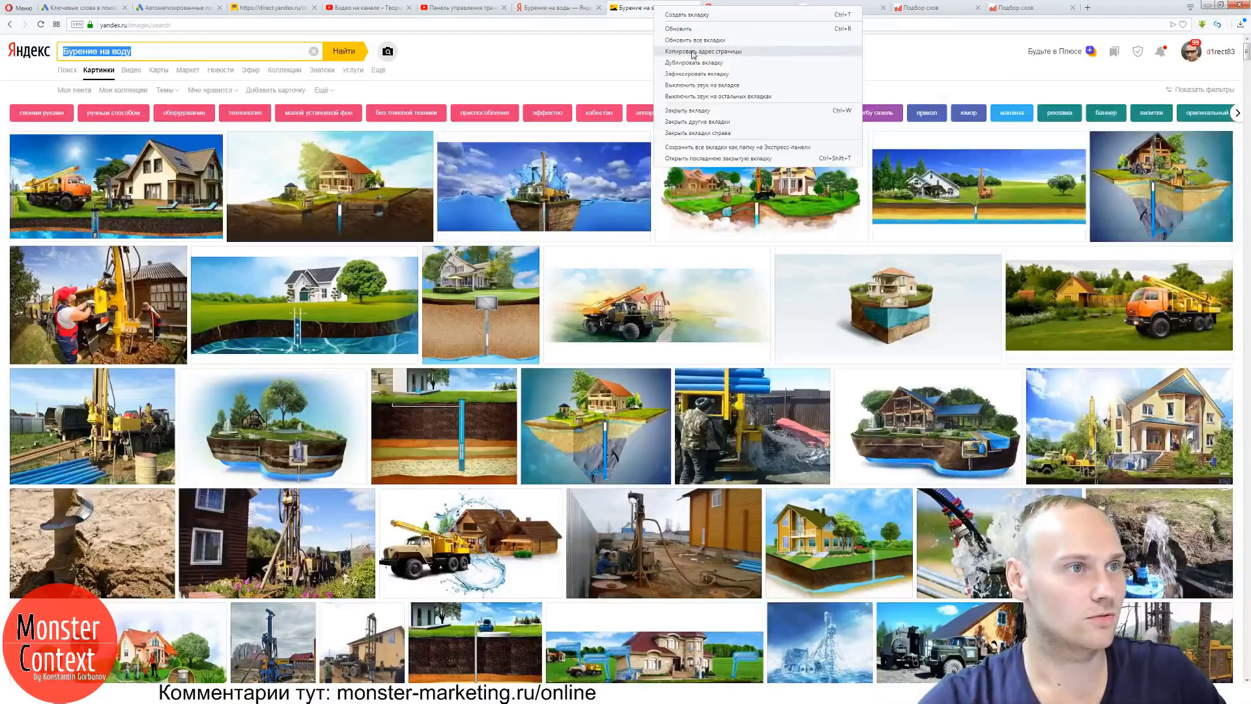
left_click(692, 65)
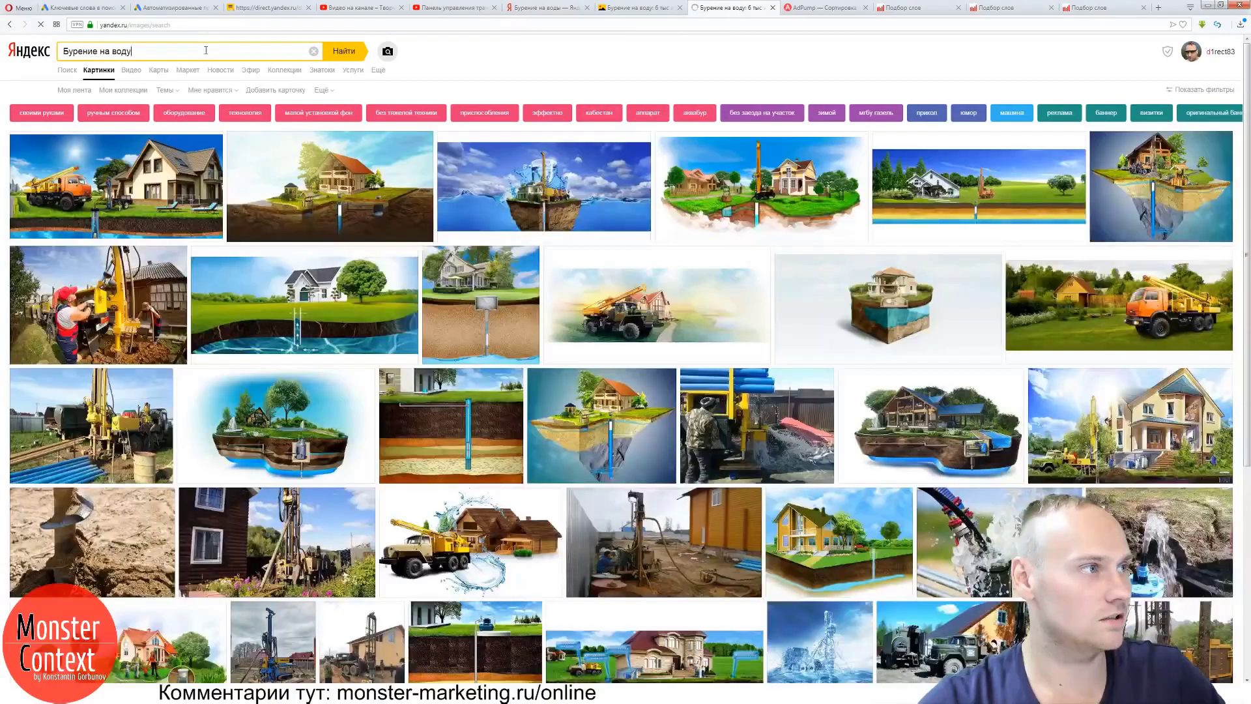
triple_click(205, 50)
key("ctrl+v")
key("Return")
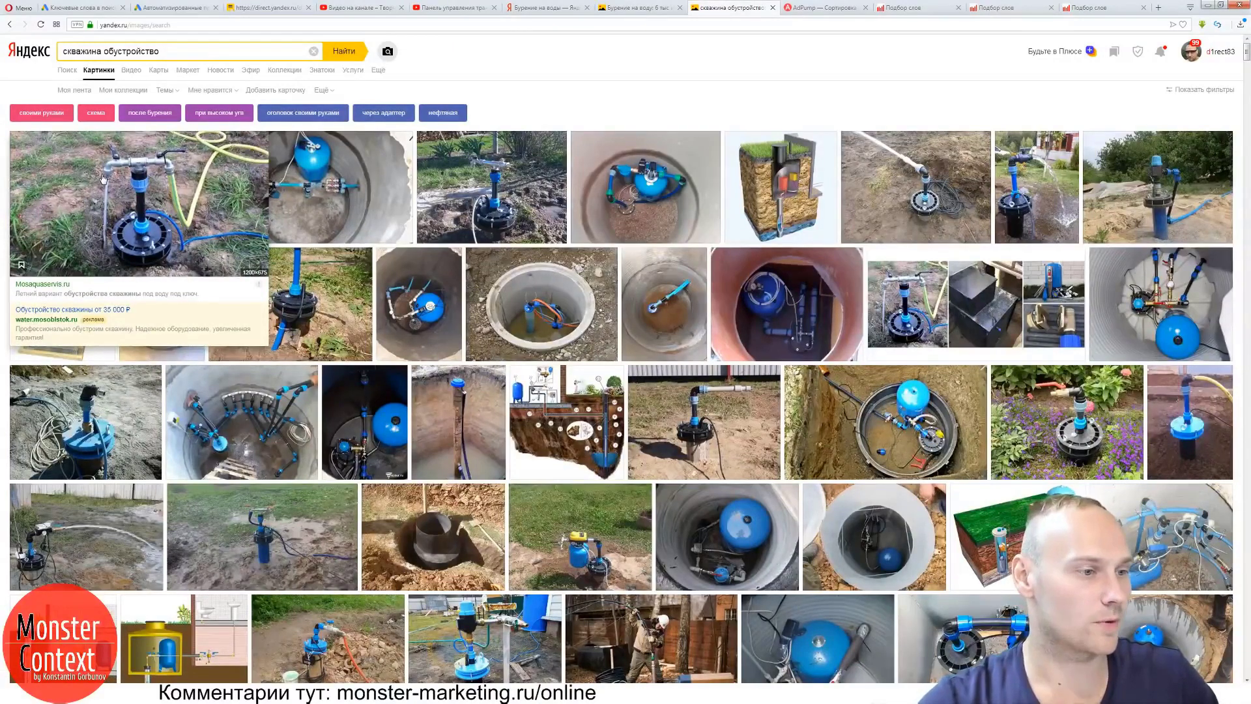
Examine two enlarged pictures of well installations from the «скважина обустройство» image results, returning to the results after each.
left_click(245, 429)
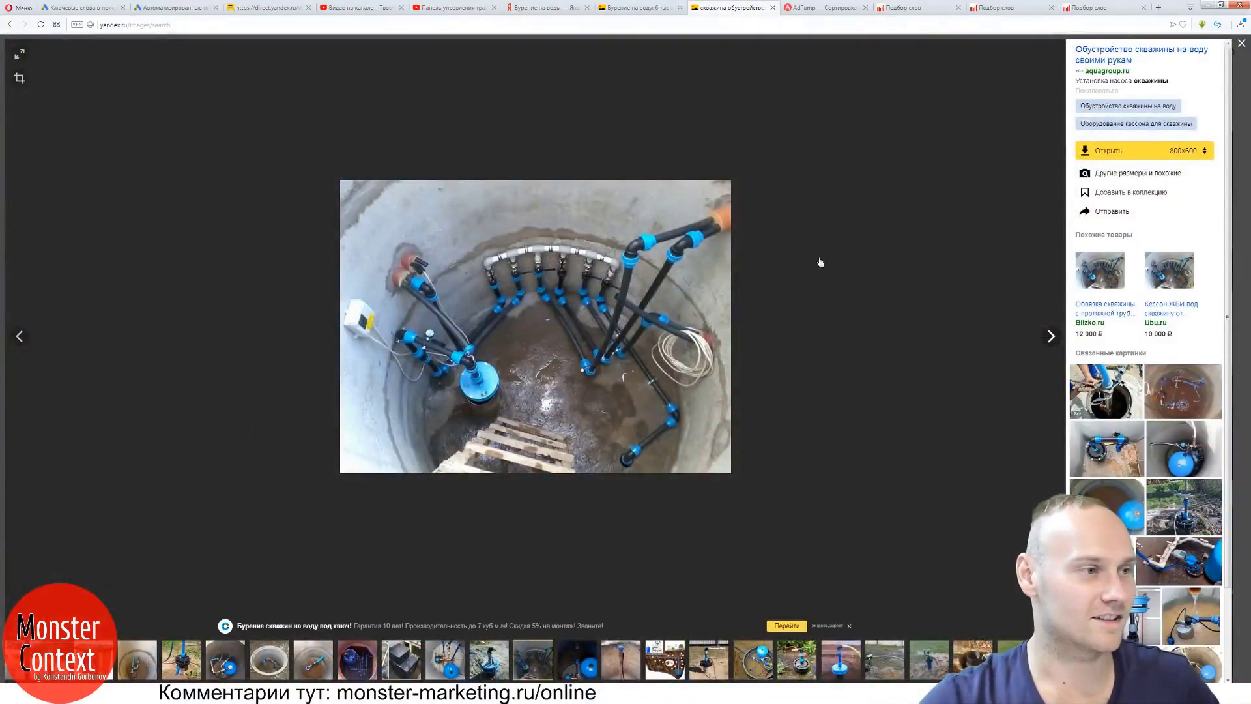
left_click(1241, 43)
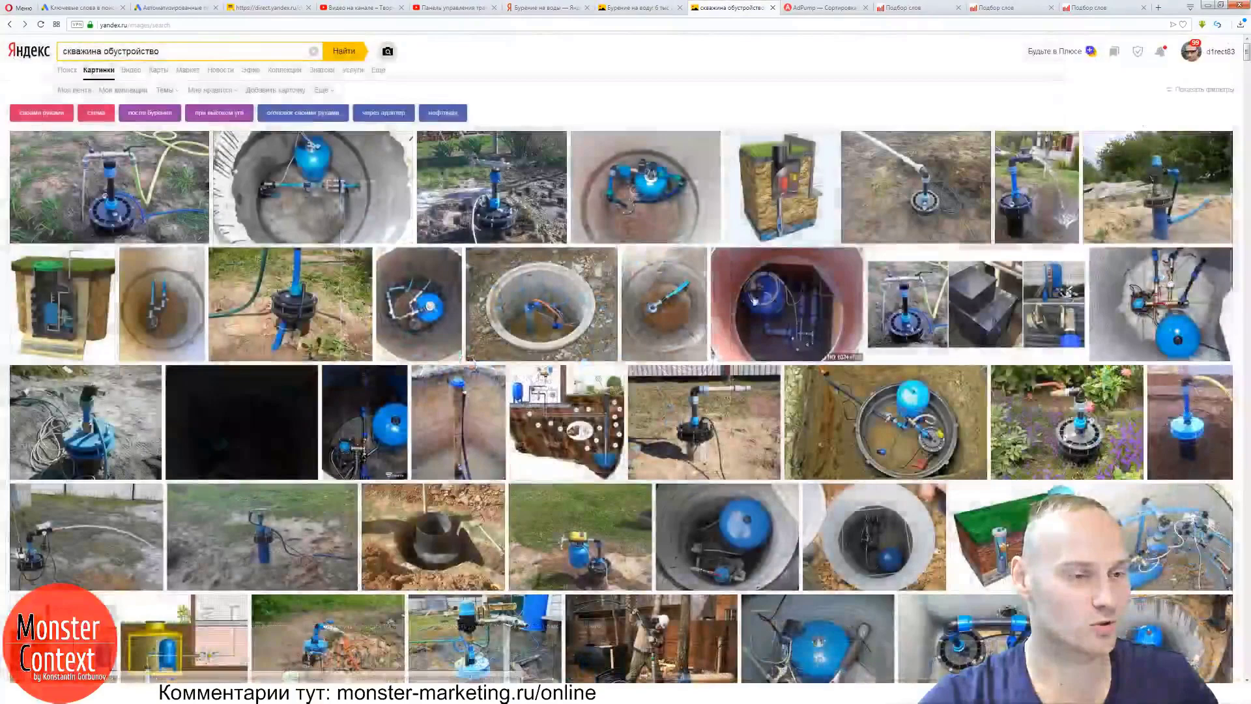
left_click(724, 314)
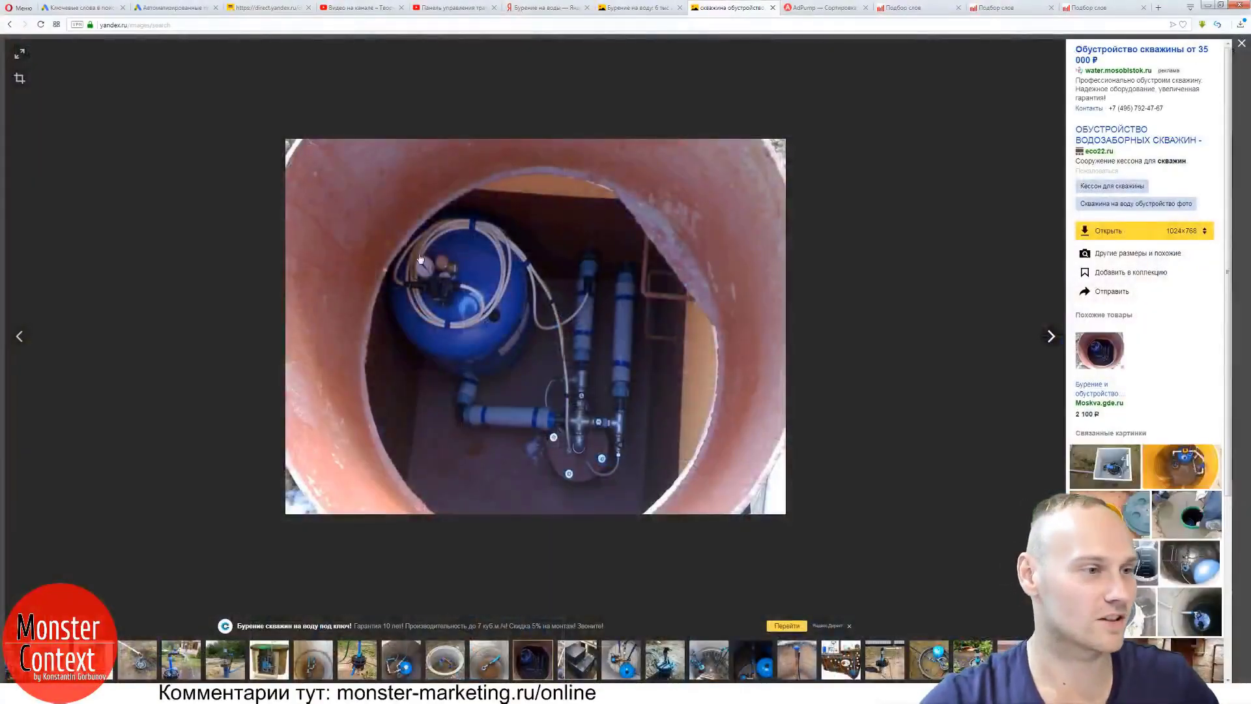
key("Escape")
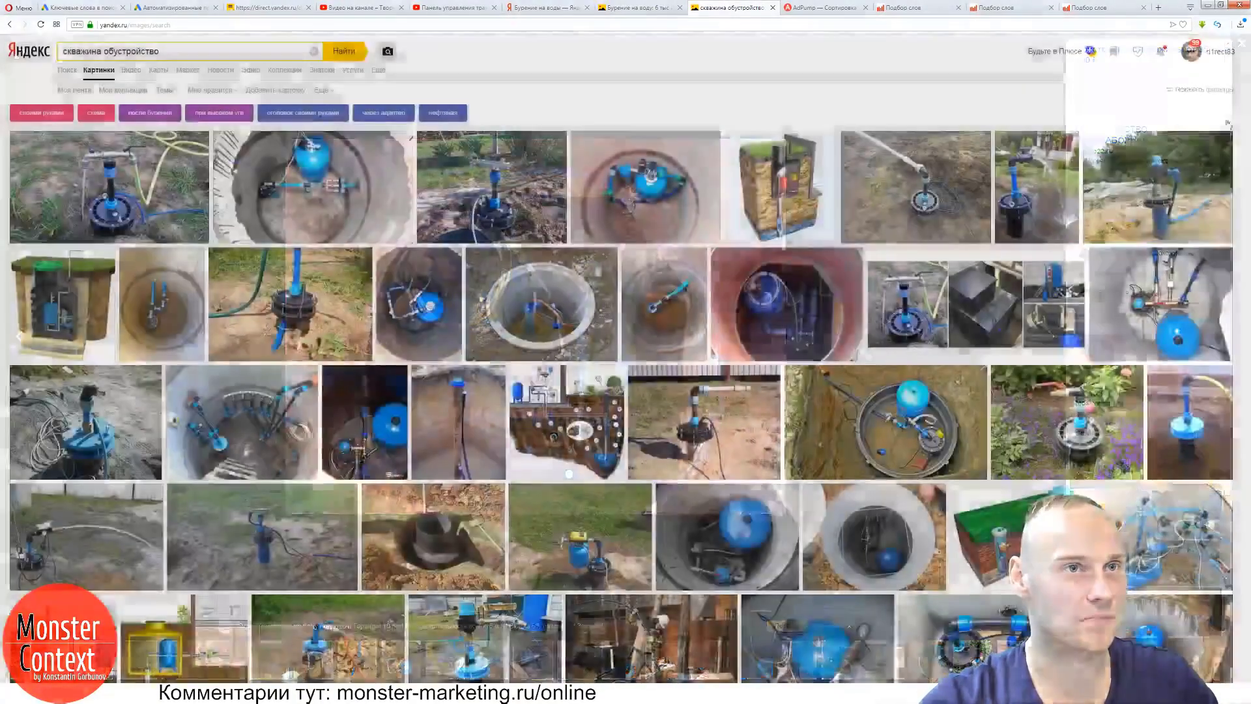
mouse_move(773, 173)
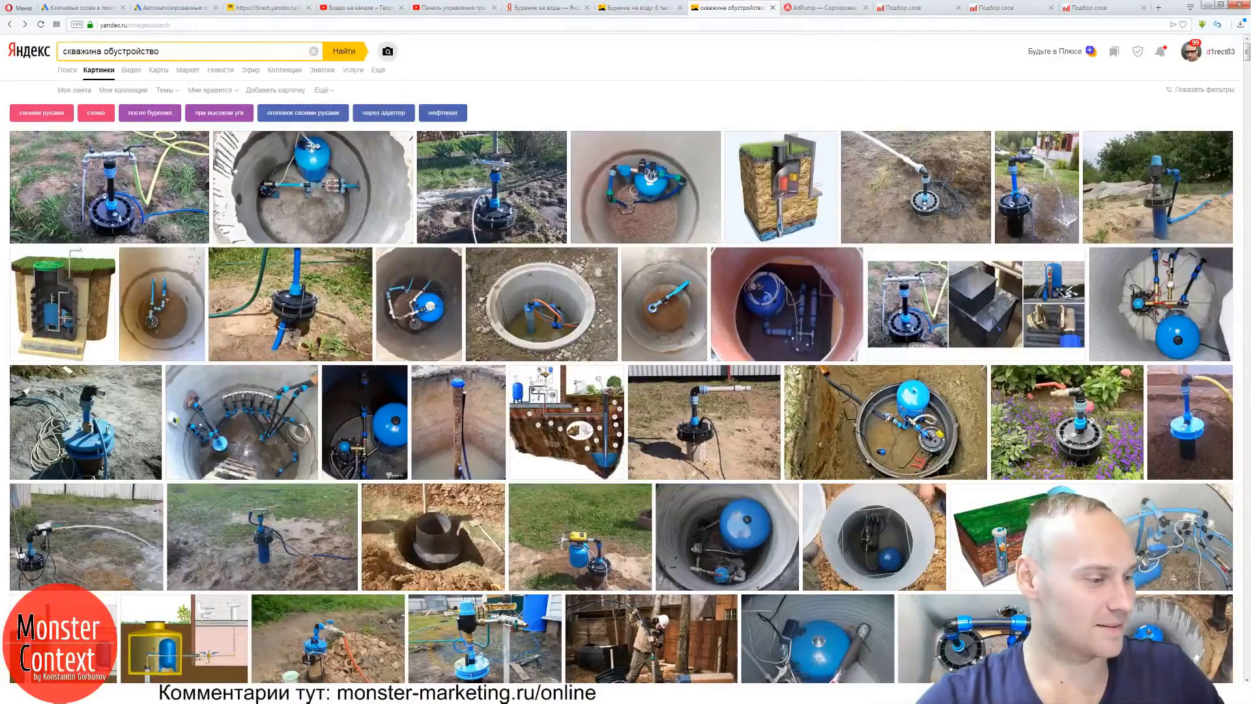
Add «скважина обустройство» to AdPump's phrases to sort and start a new line after it.
left_click(826, 8)
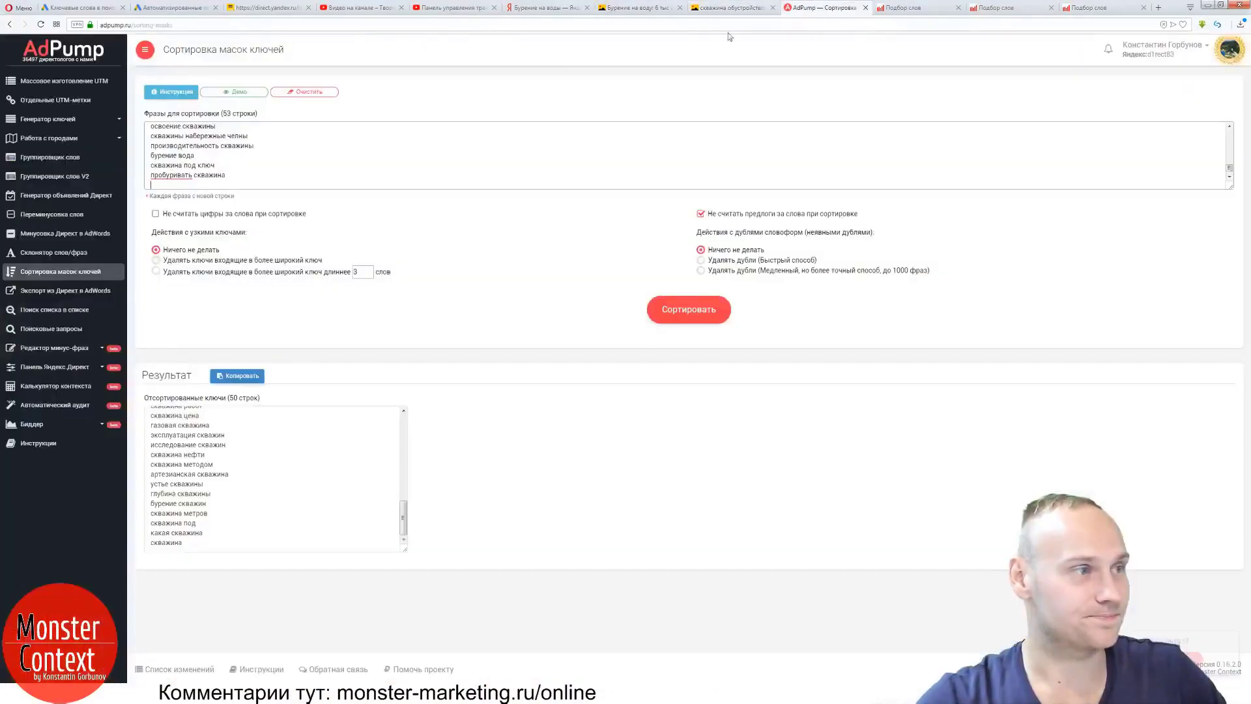
type("скважина обустройство")
key("Return")
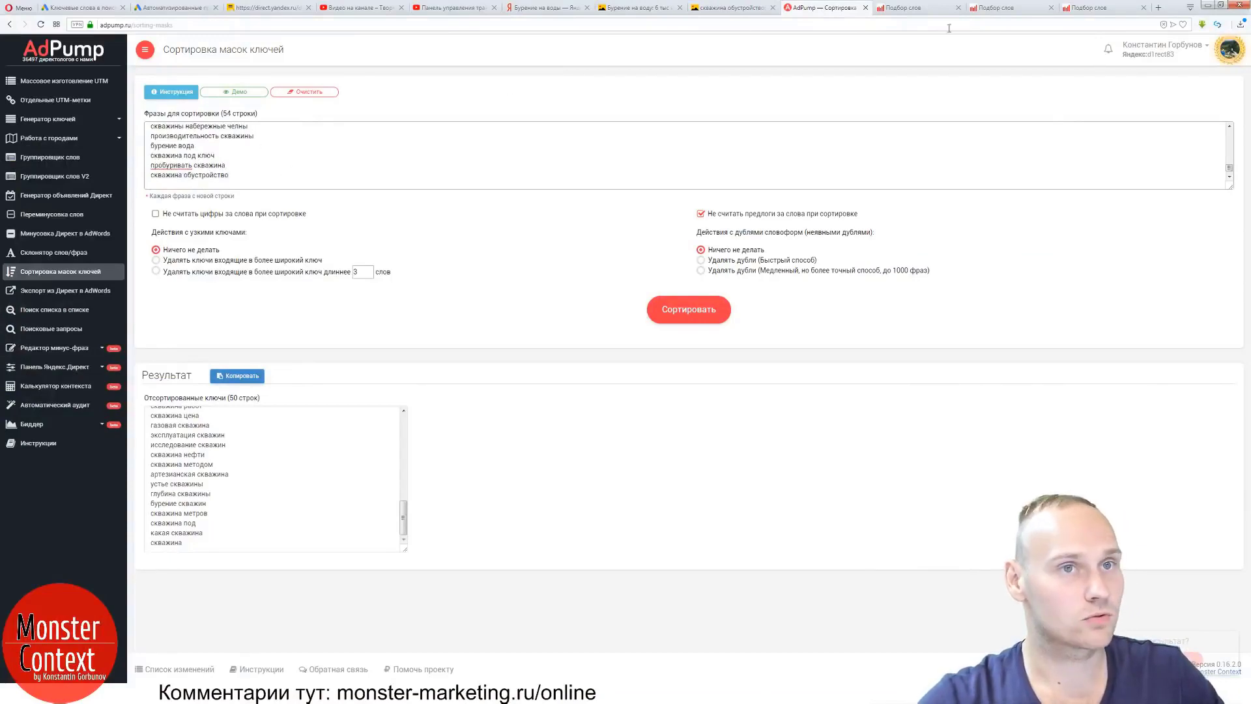
Copy «скважина цена» from Wordstat's queries similar to «бурение вода» and add it on its own line of AdPump's phrases to sort.
left_click(1108, 9)
left_click(769, 302)
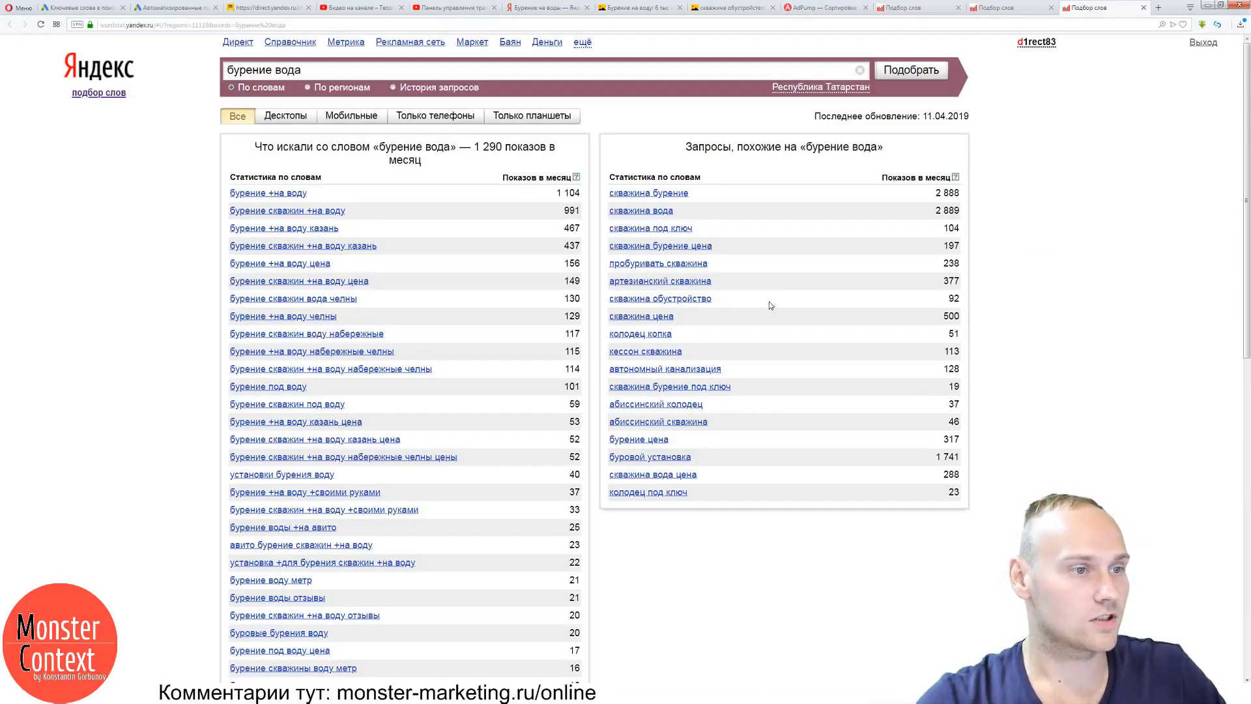
left_click_drag(689, 317, 608, 318)
key("ctrl+c")
left_click(993, 6)
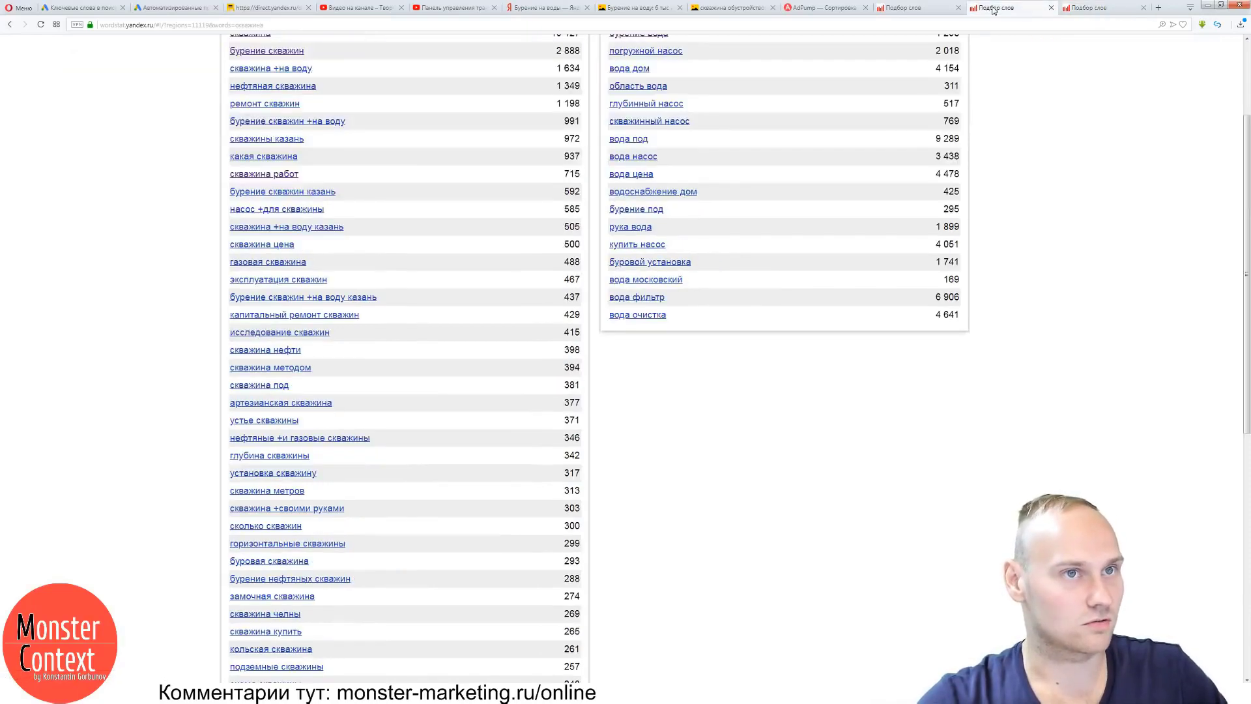
left_click(822, 8)
key("ctrl+v")
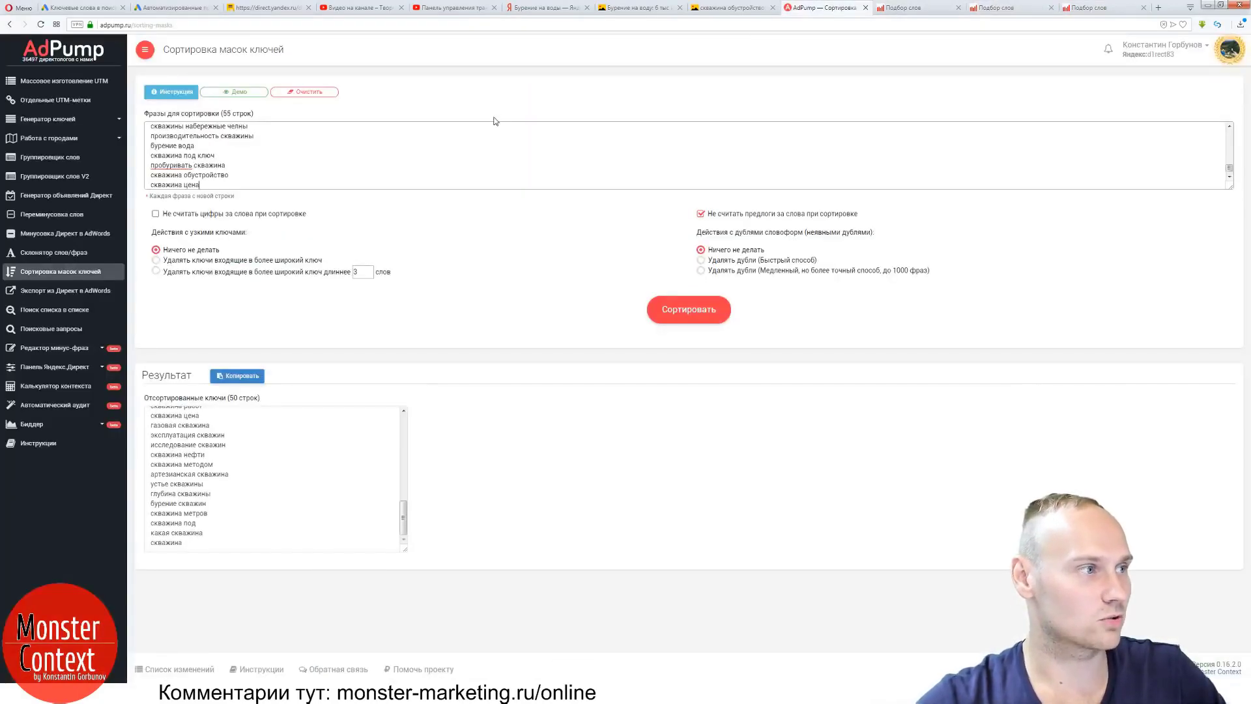
key("Return")
Copy the word «кессон» from the similar query «кессон скважина» in Wordstat and search for it in the original Yandex Images tab.
left_click(1097, 8)
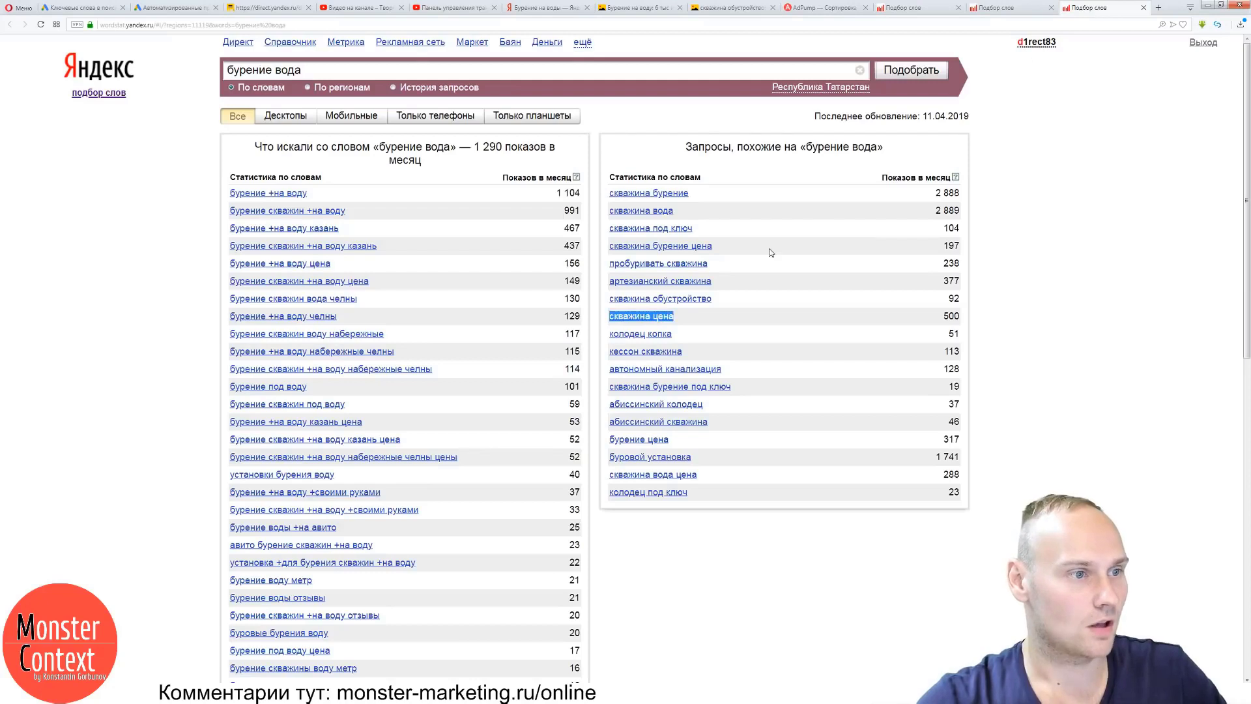
left_click(704, 334)
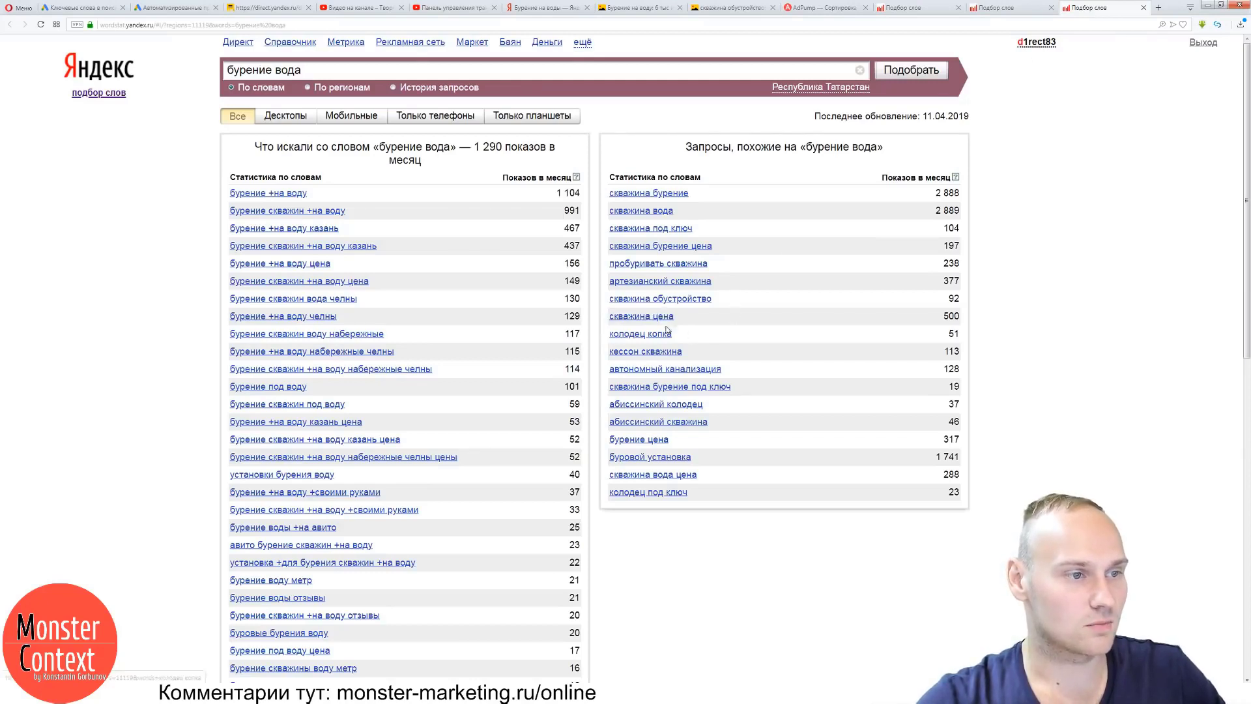
left_click_drag(685, 355, 608, 355)
key("ctrl+c")
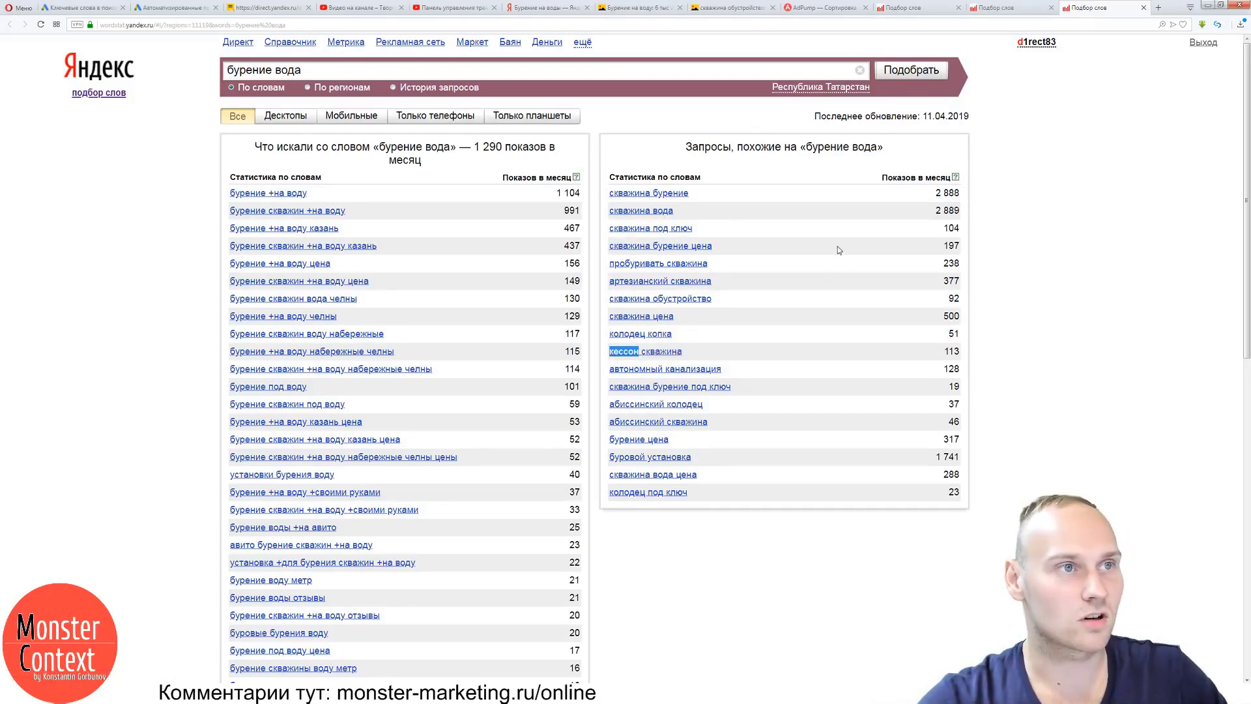
left_click(622, 9)
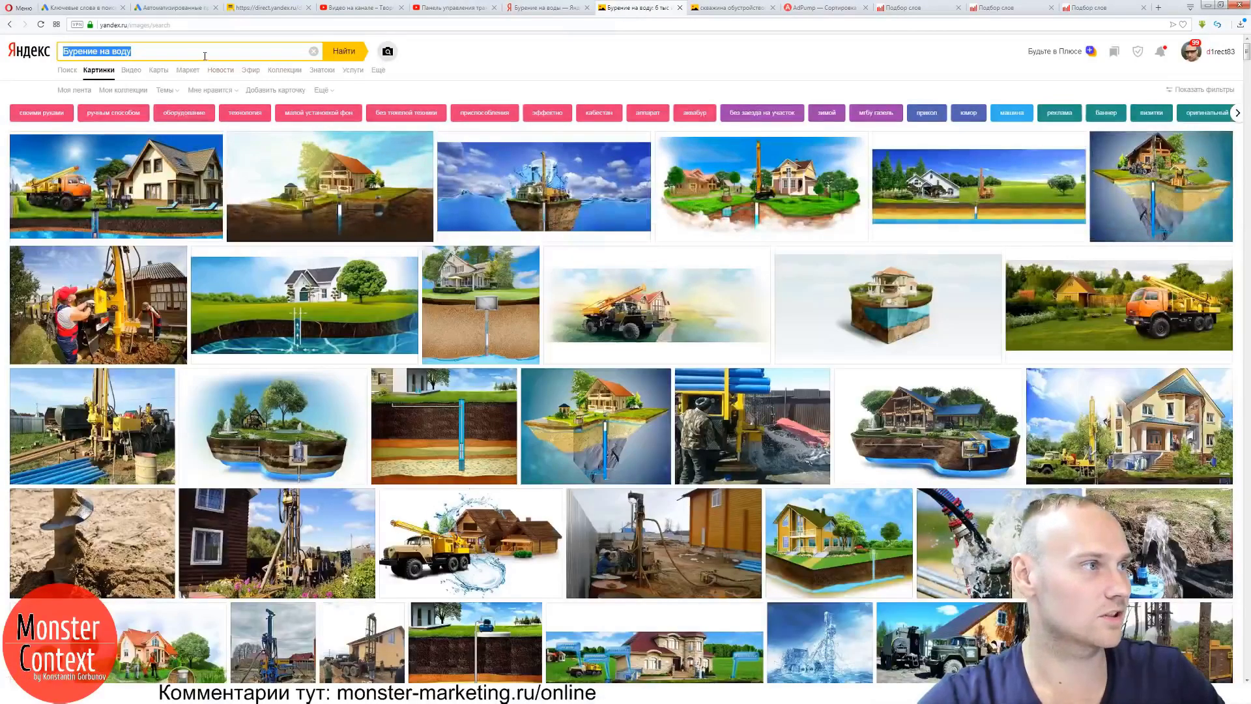
key("ctrl+v")
key("Return")
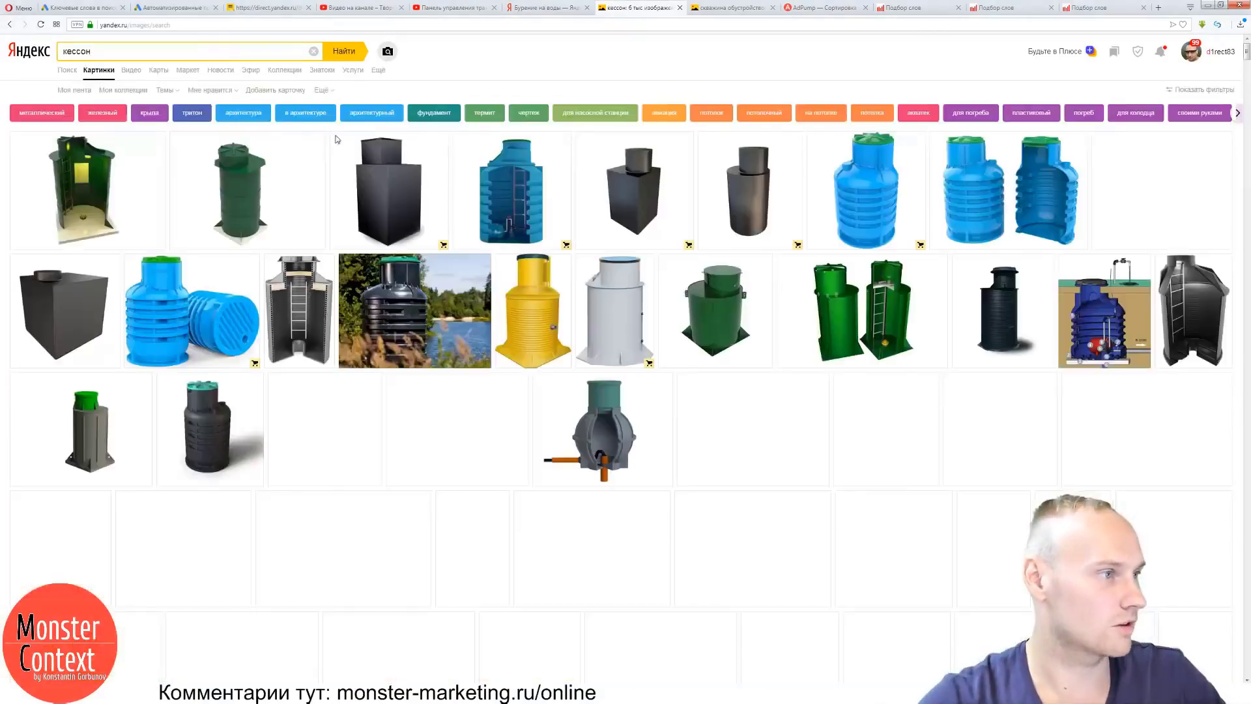
Examine the «кессон» image results, enlarging the numbered cutaway diagram of a blue caisson and returning to the other pictures.
mouse_move(295, 200)
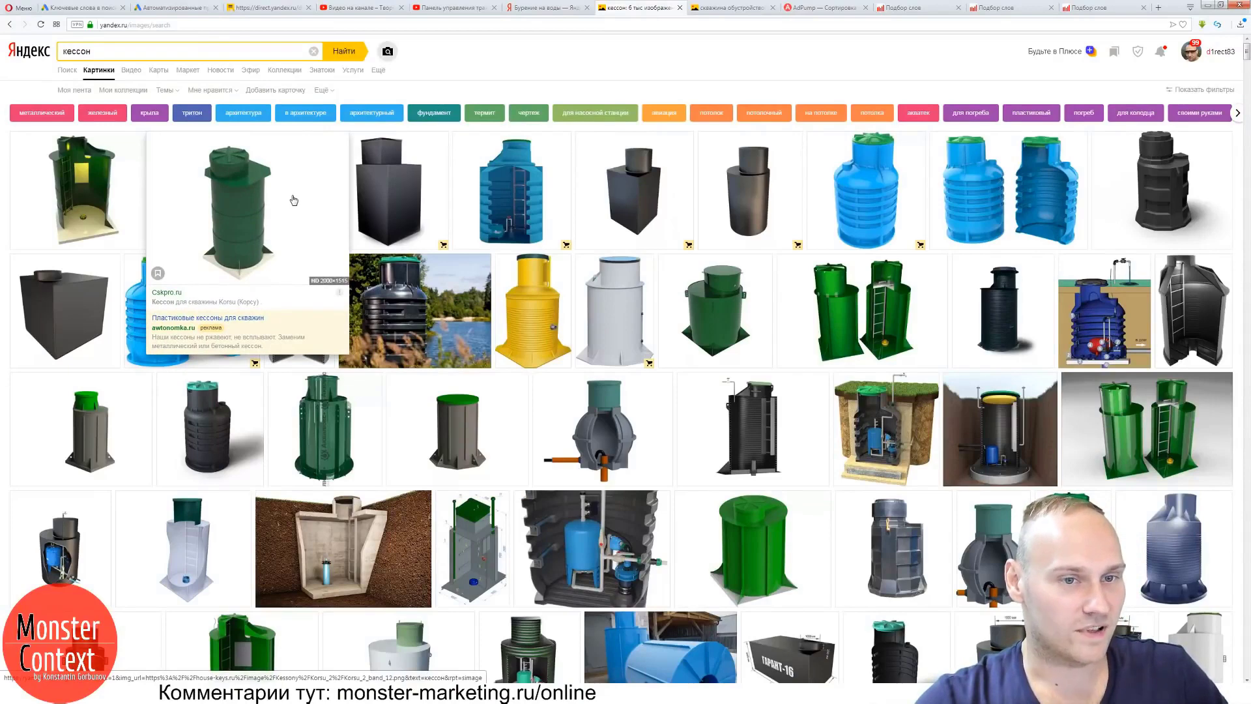
left_click(1101, 312)
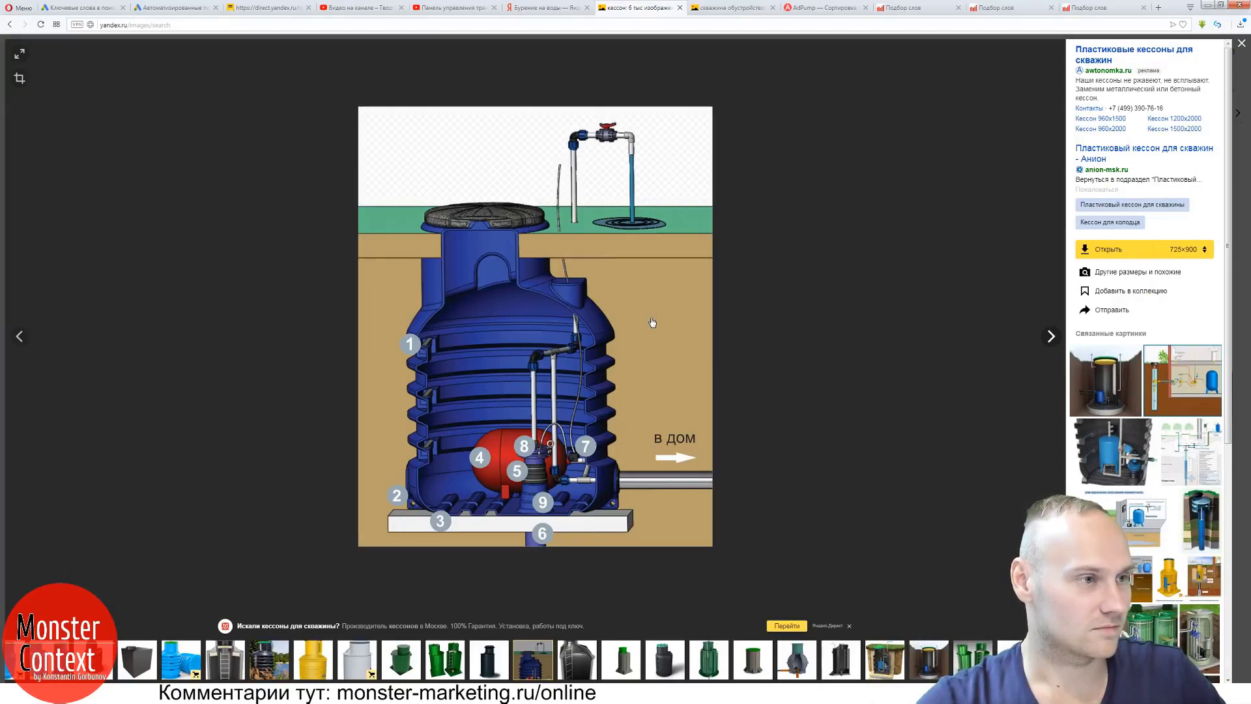
left_click(1243, 181)
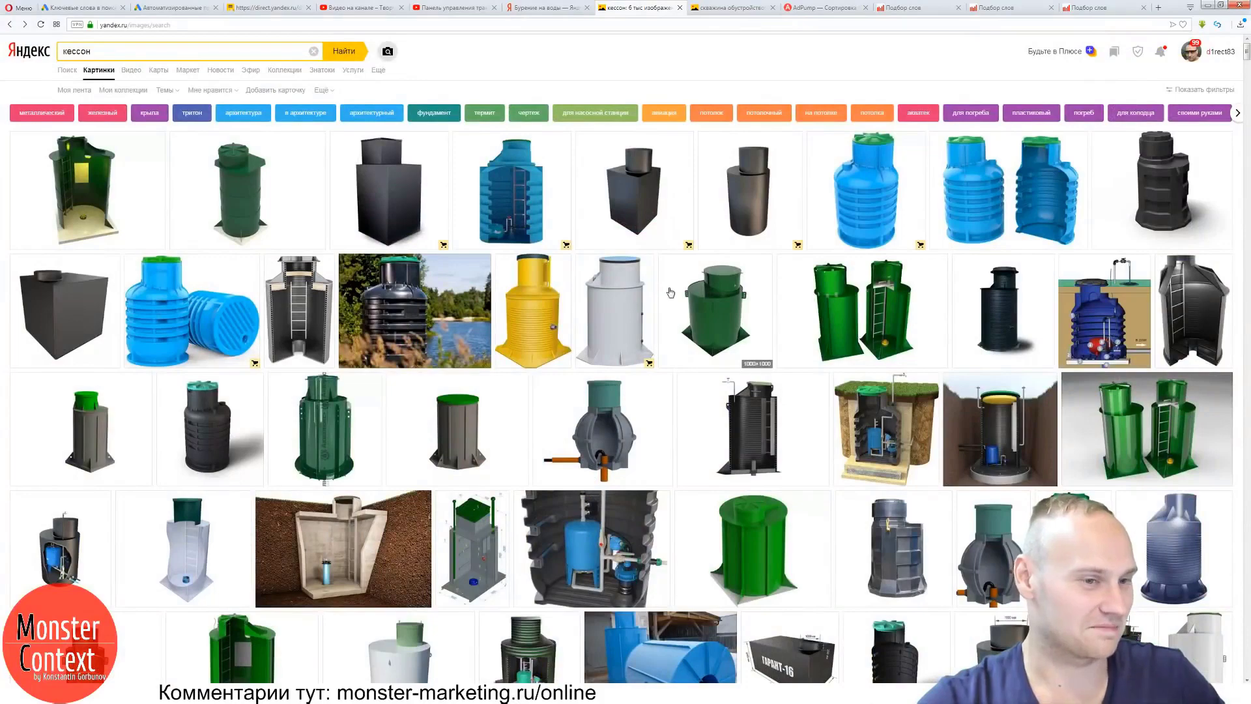
scroll(654, 272, "down", 3)
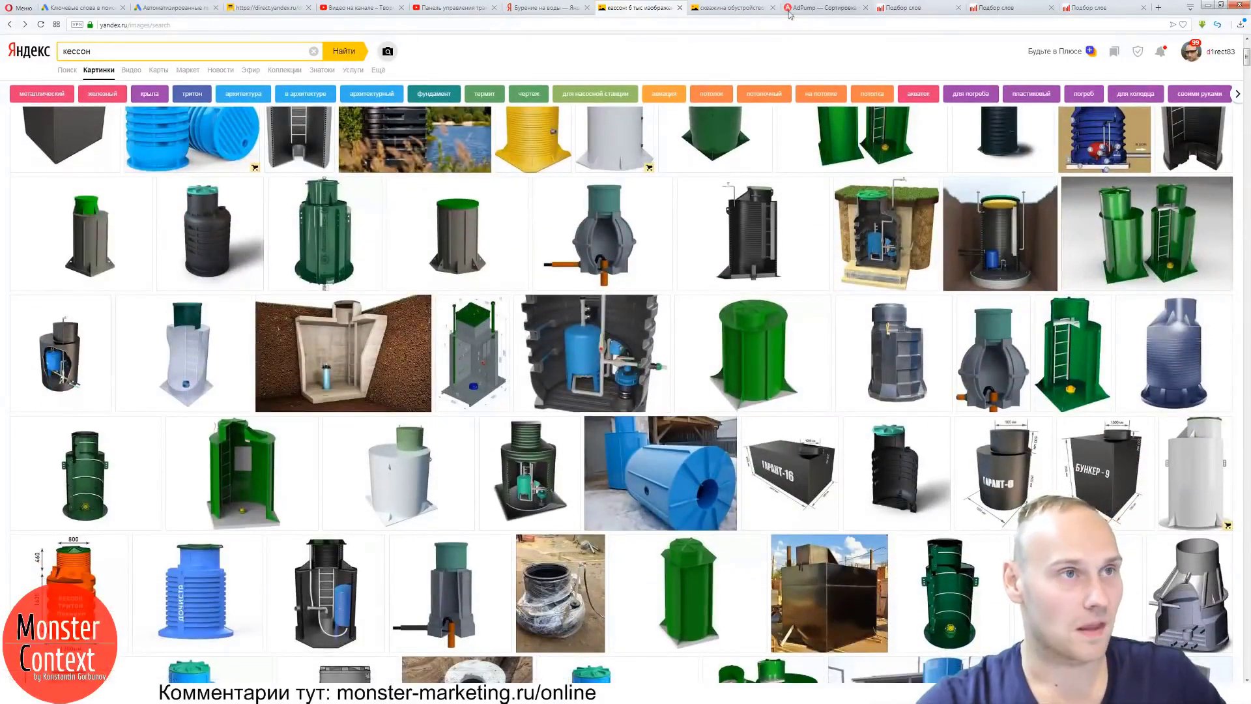
Look up «кессон» in Wordstat in place of the query «Бурение на воду».
left_click(928, 7)
scroll(187, 63, "up", 2)
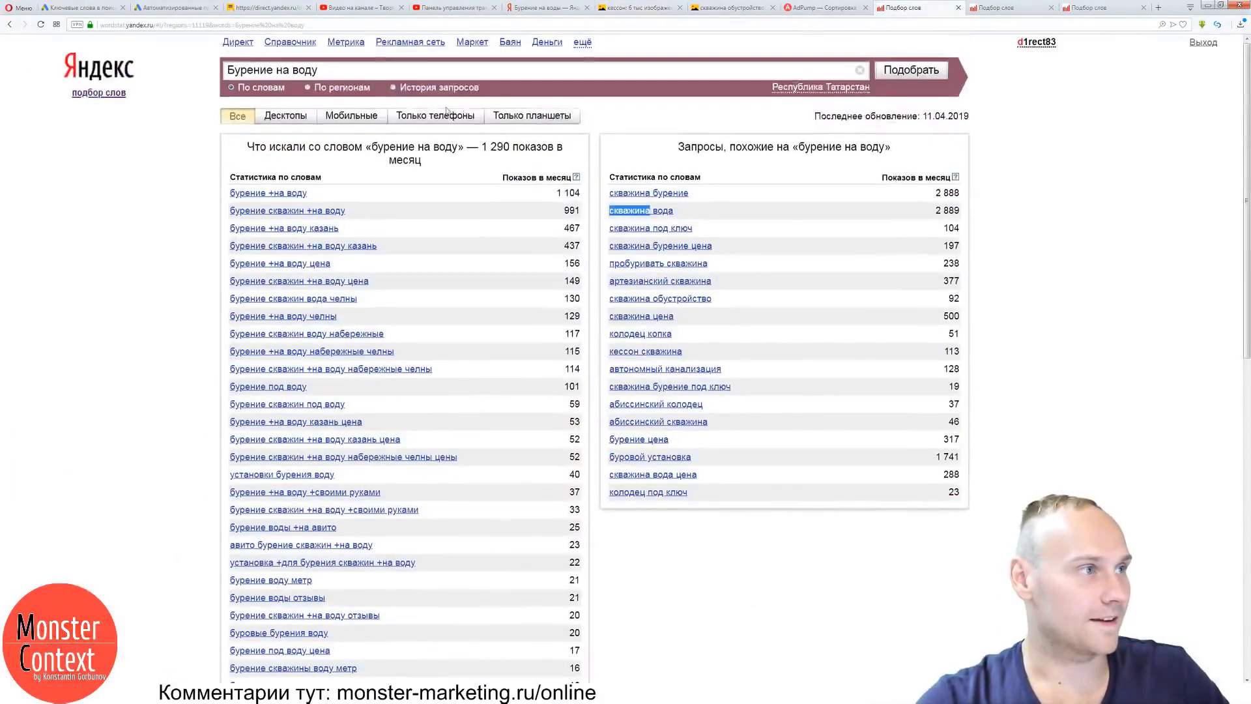
triple_click(420, 72)
type("кессон")
key("Return")
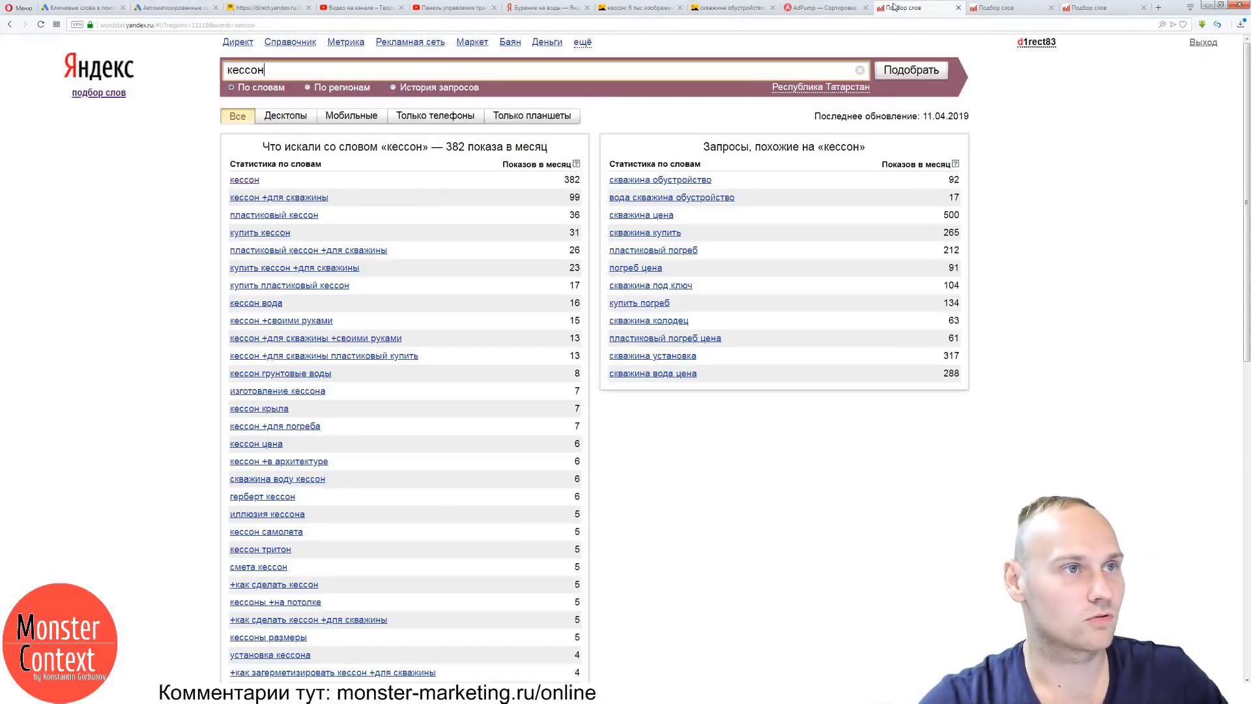
Add «кессон» to AdPump's phrases to sort and return to the Wordstat results for «бурение вода».
left_click(827, 11)
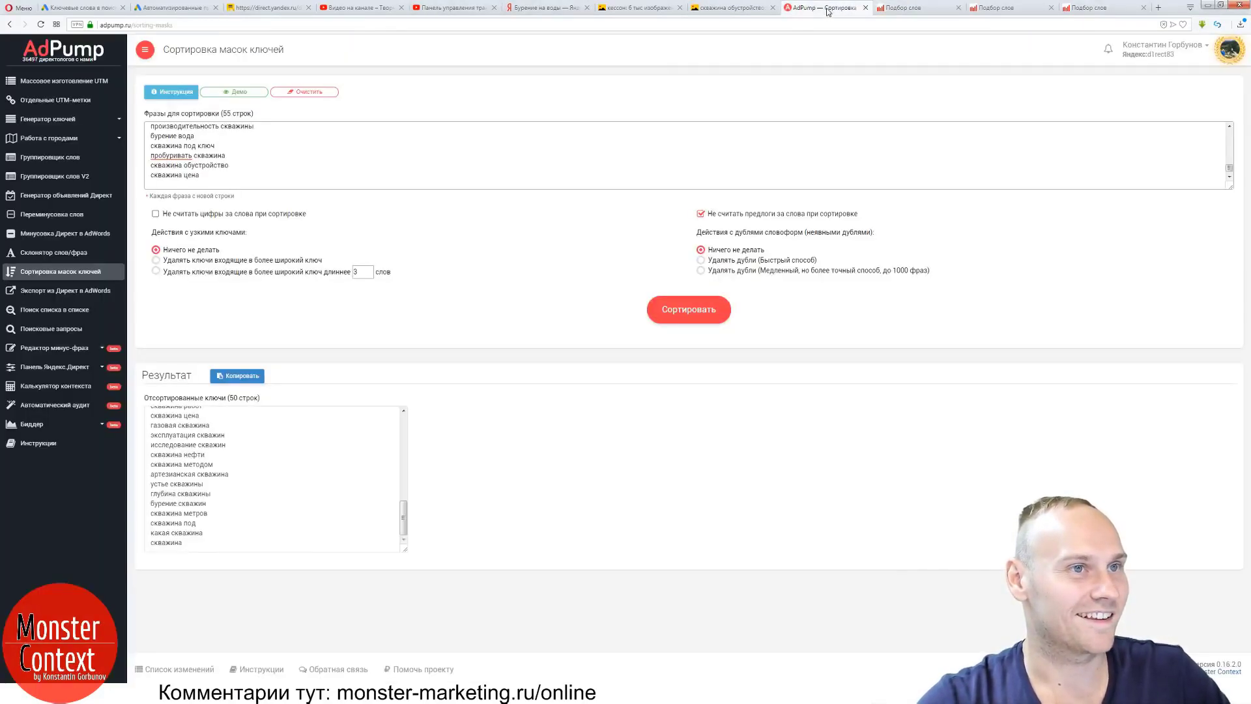
key("ctrl+v")
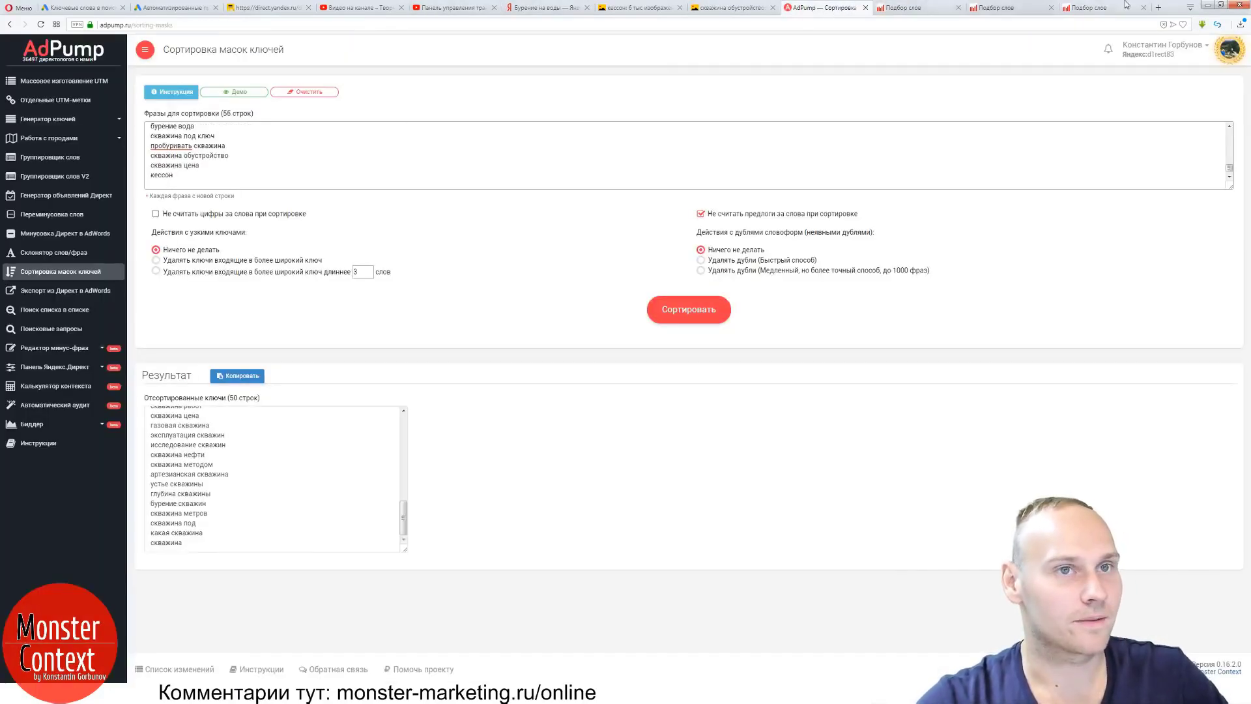
left_click(1126, 7)
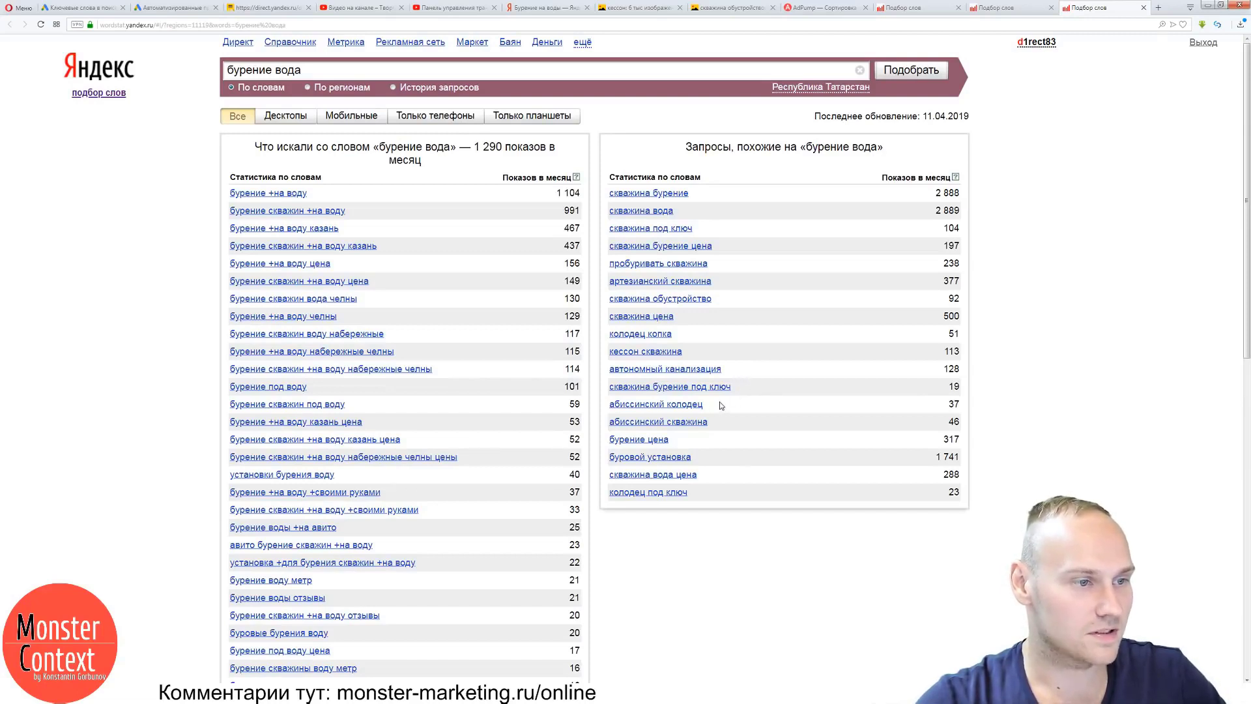
Copy the similar query «абиссинский скважина» from Wordstat and search for it in Yandex Images in place of «кессон».
left_click_drag(711, 422, 607, 422)
key("ctrl+c")
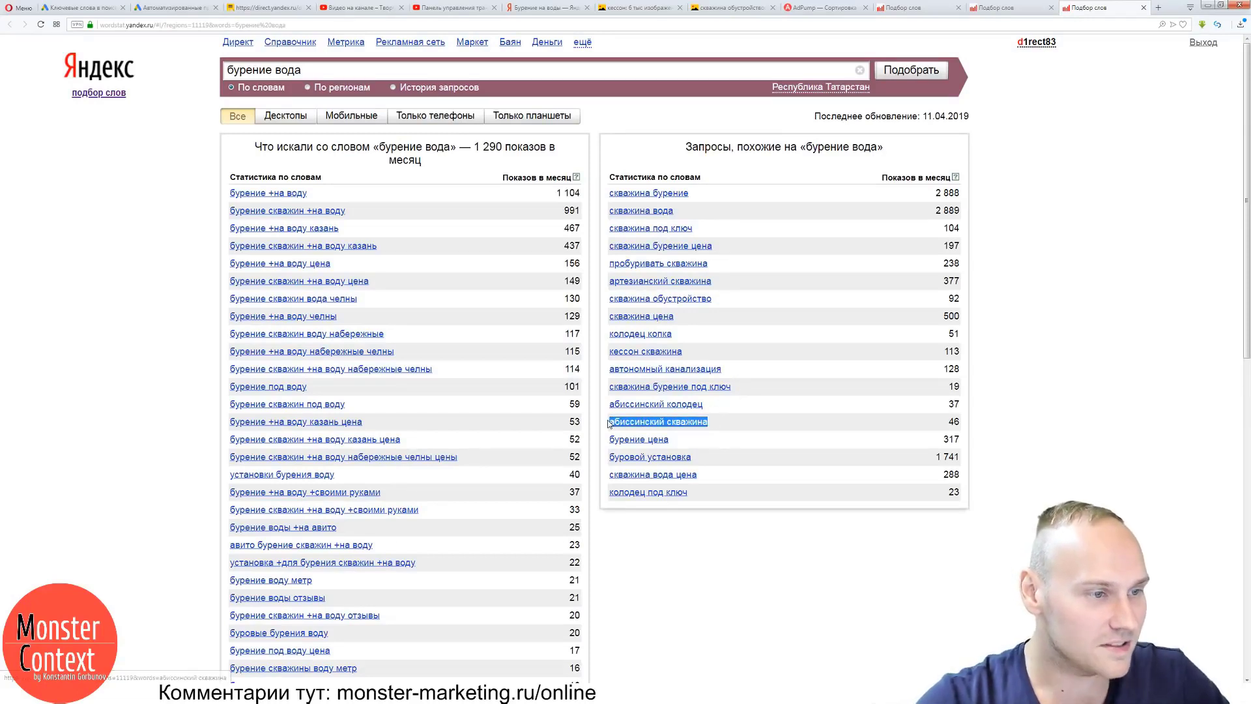
left_click(647, 9)
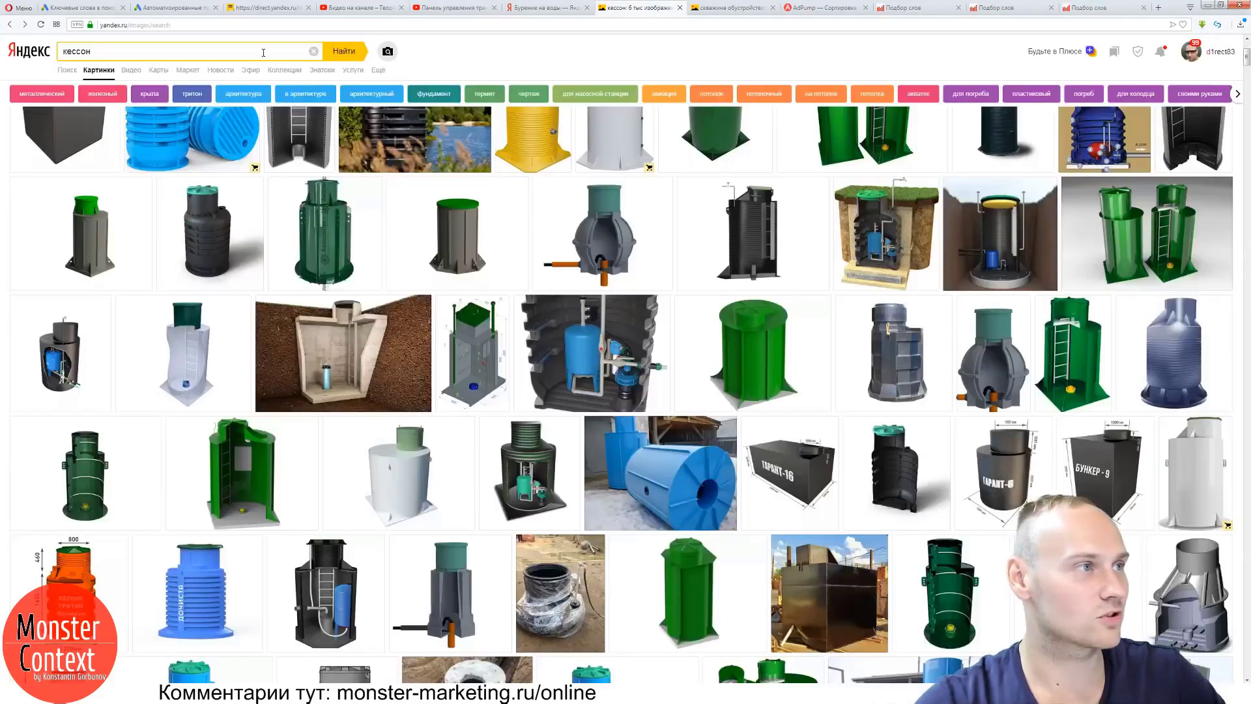
double_click(261, 46)
key("ctrl+v")
key("Return")
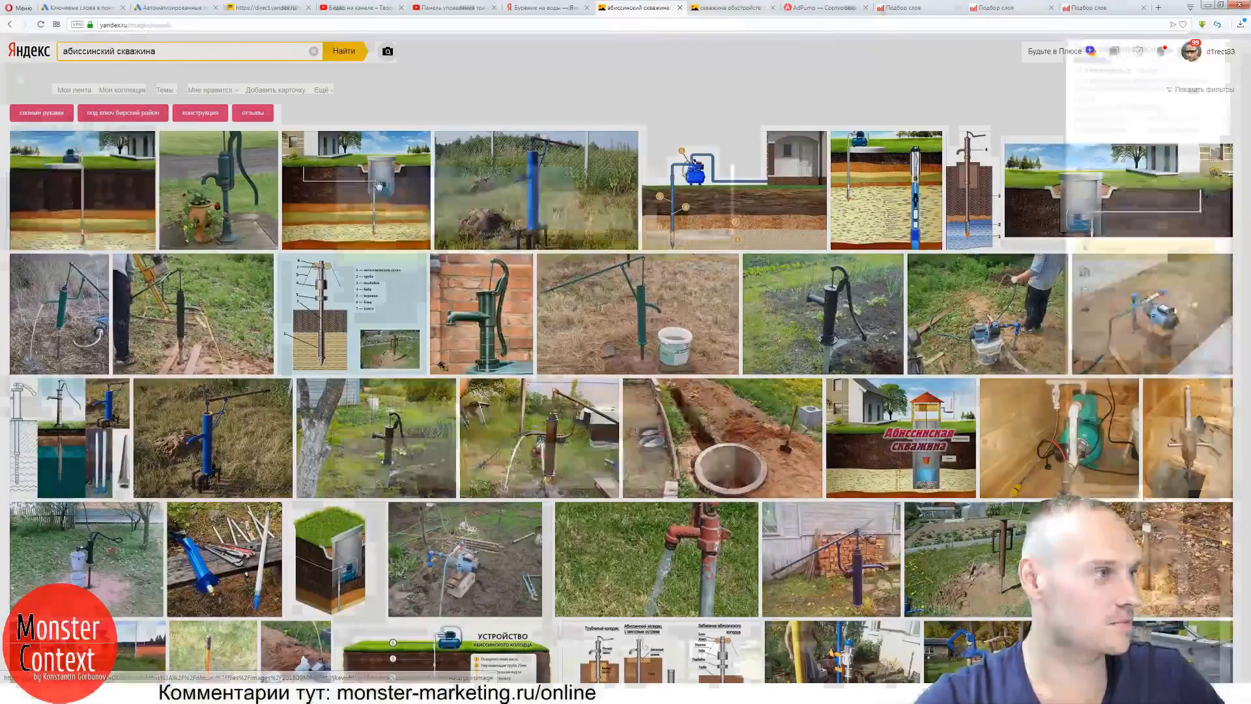
Enlarge the cutaway diagram of an Abyssinian well and read its source article «Вода на даче. Про абиссинские колодцы!».
left_click(378, 186)
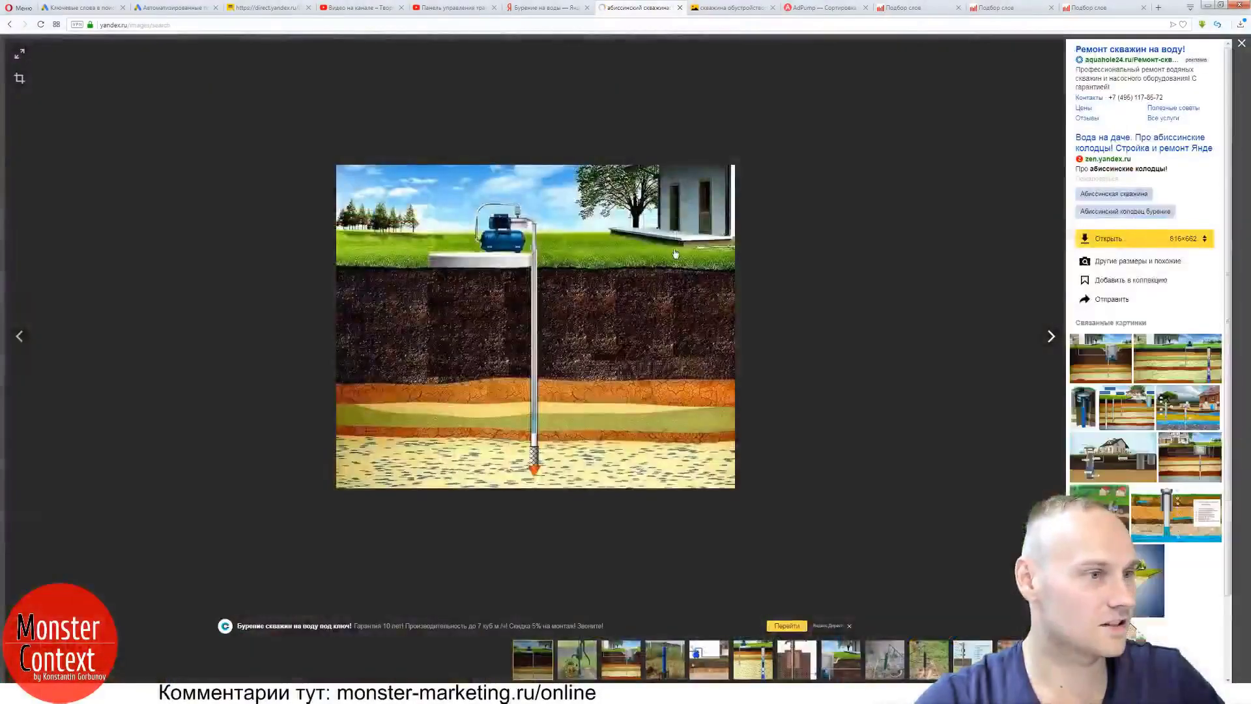
left_click(1138, 148)
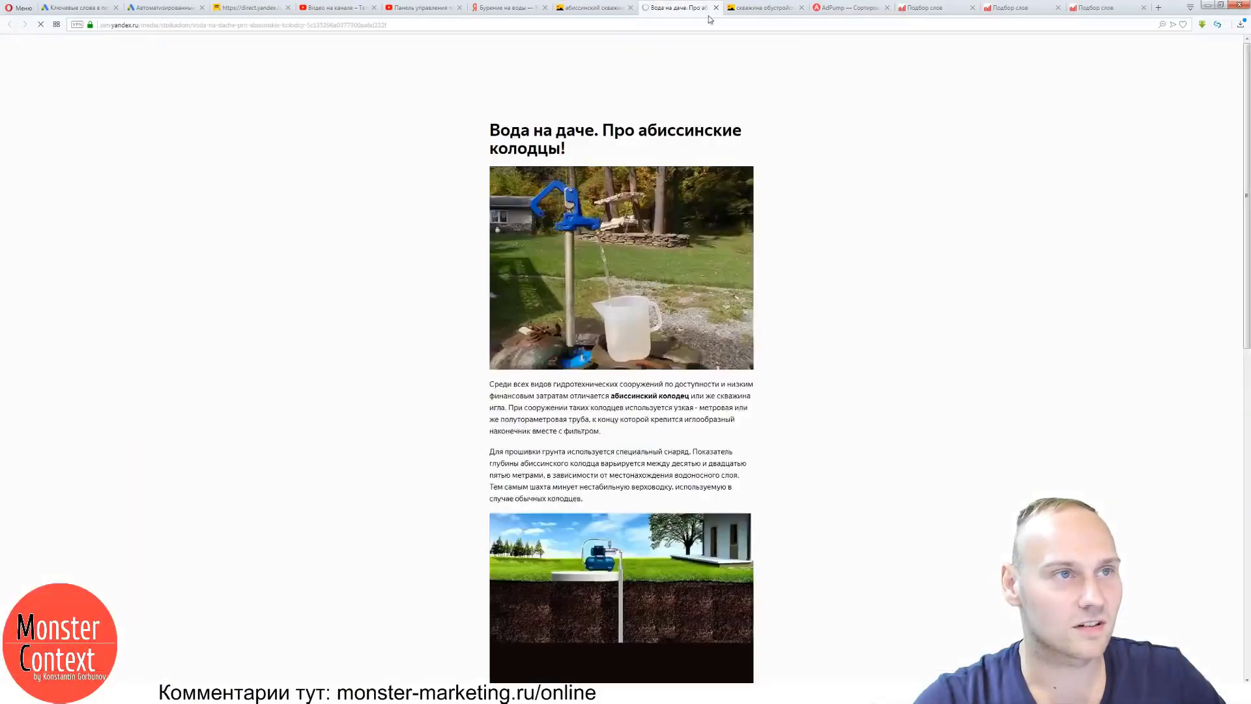
scroll(642, 199, "down", 4)
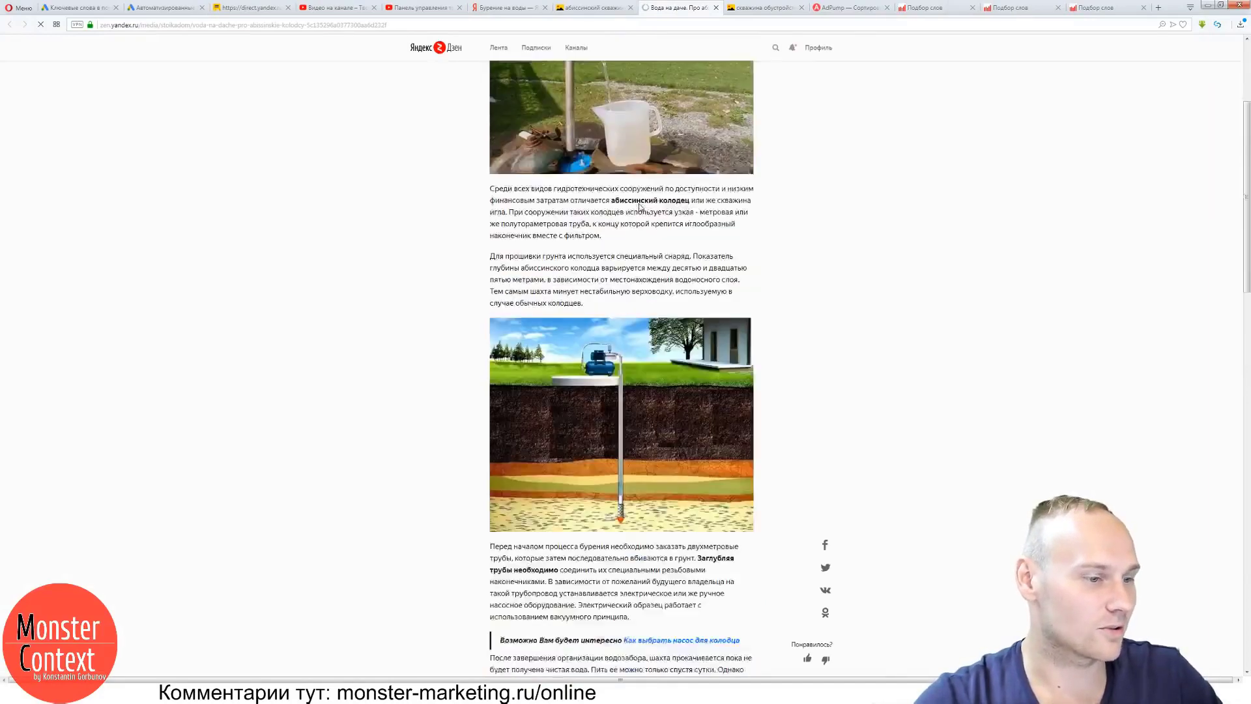
scroll(638, 204, "up", 3)
scroll(637, 204, "down", 3)
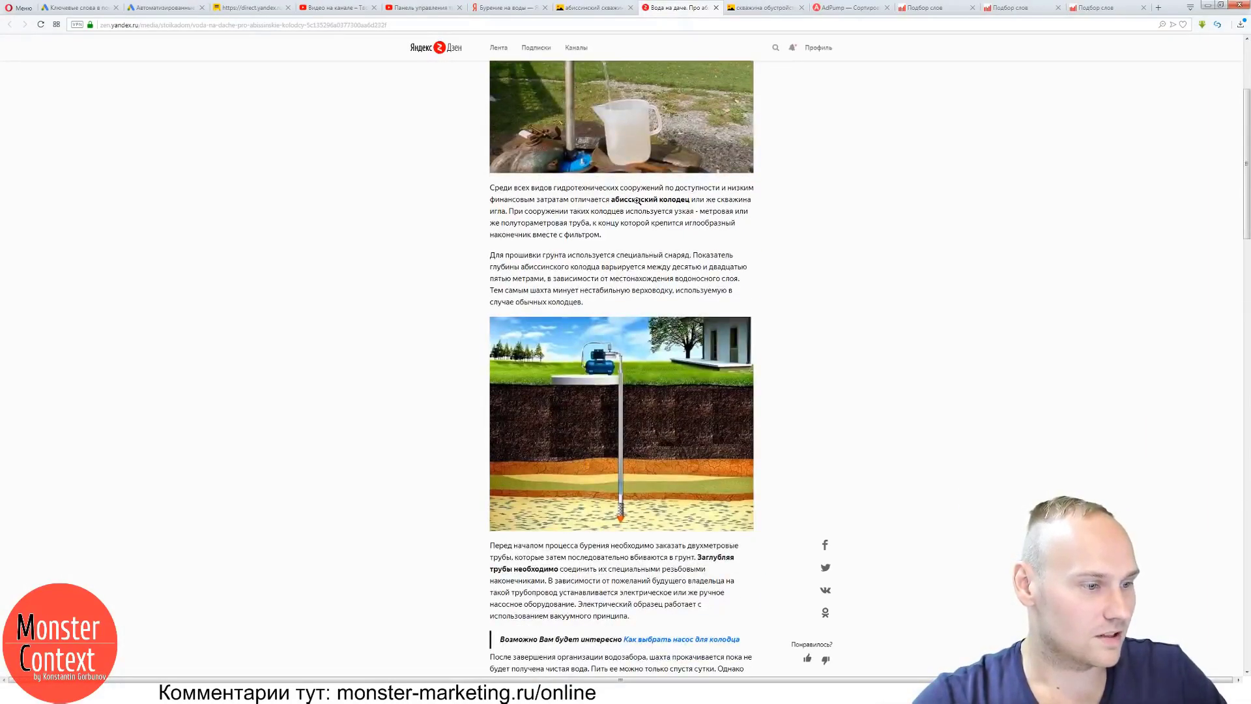
scroll(637, 202, "down", 3)
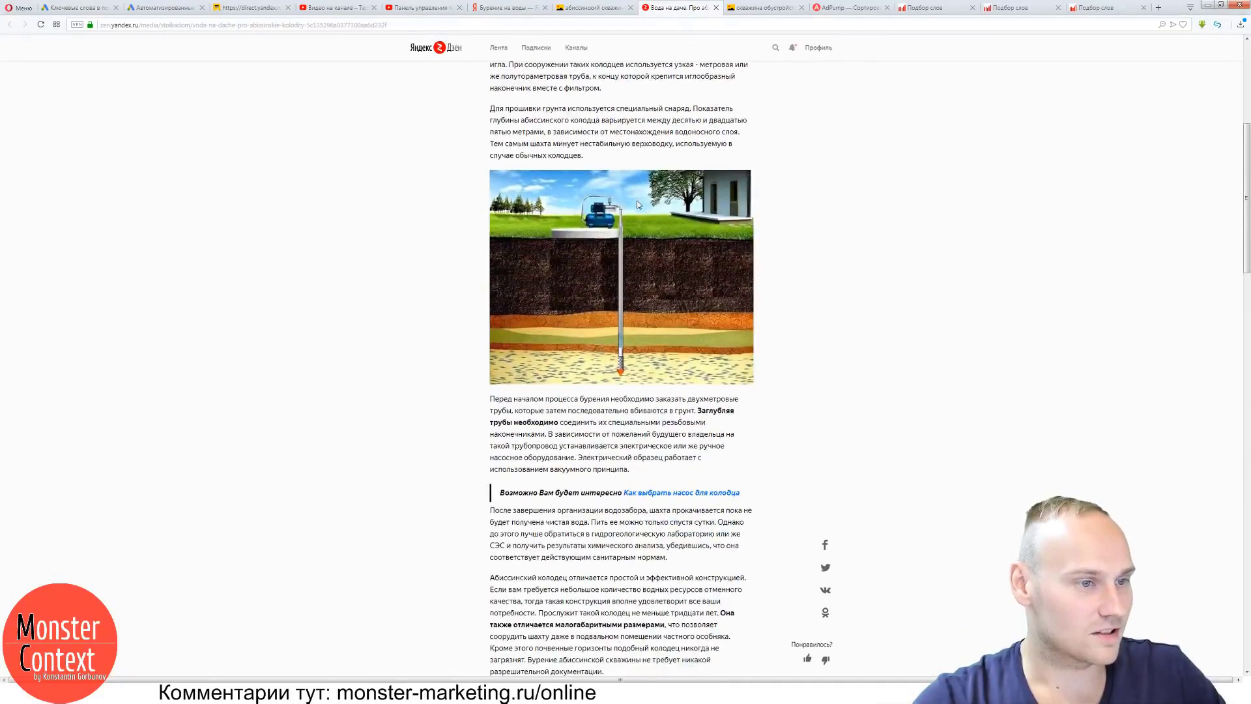
scroll(637, 202, "down", 6)
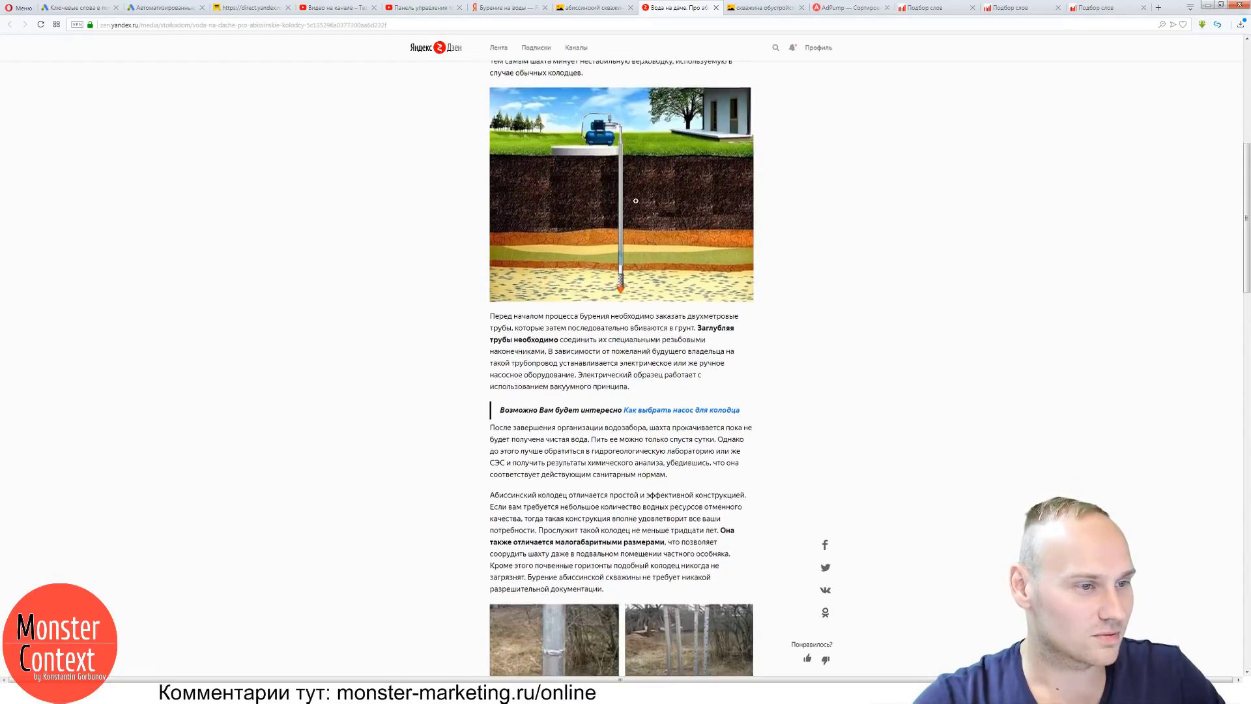
scroll(636, 201, "down", 8)
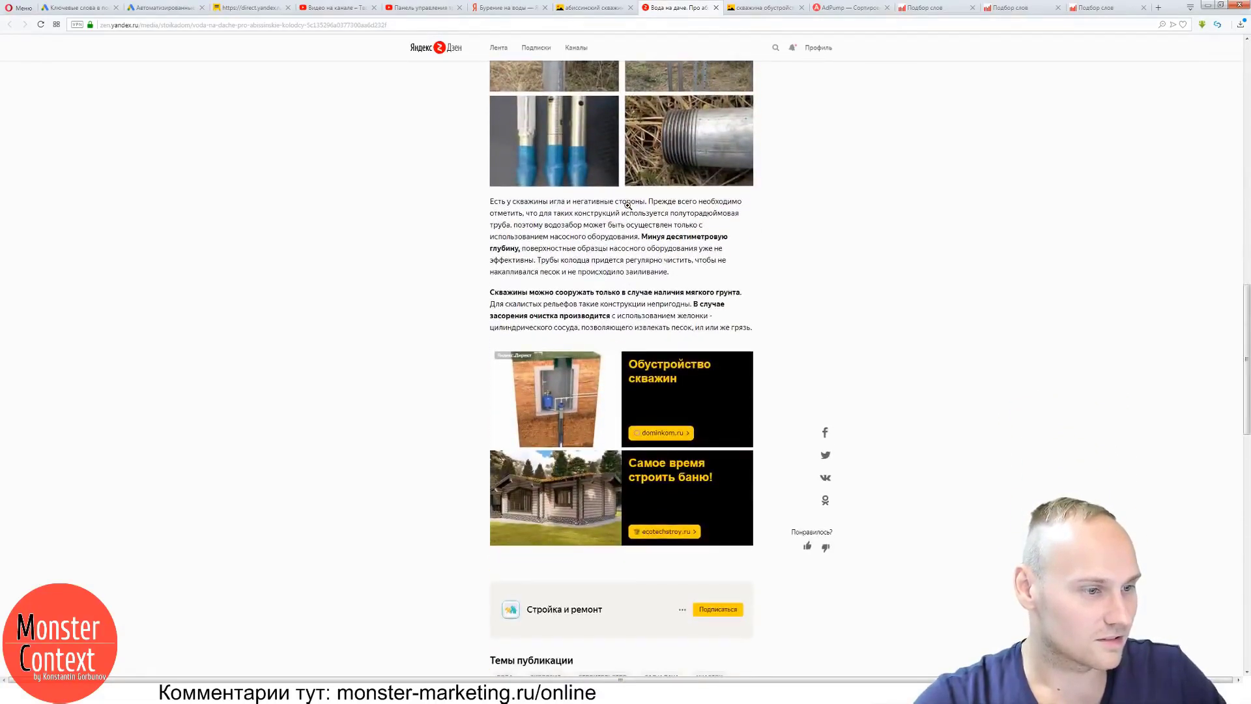
scroll(625, 211, "down", 2)
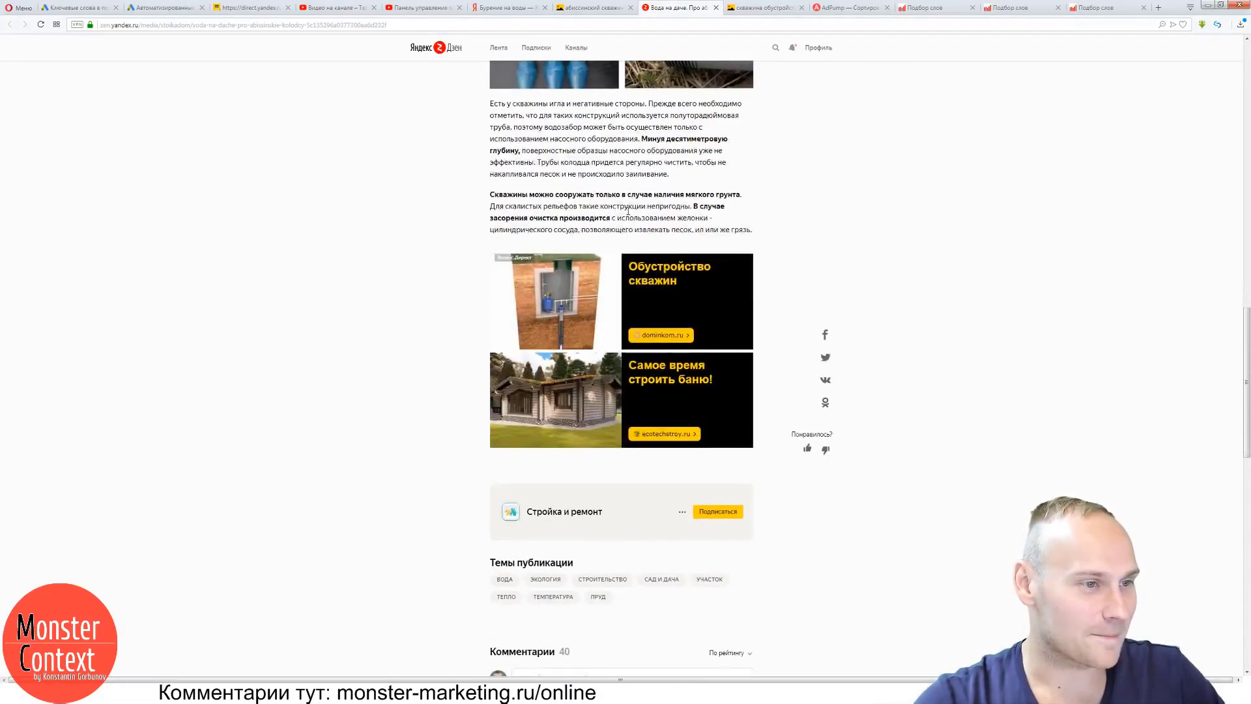
scroll(628, 211, "up", 2)
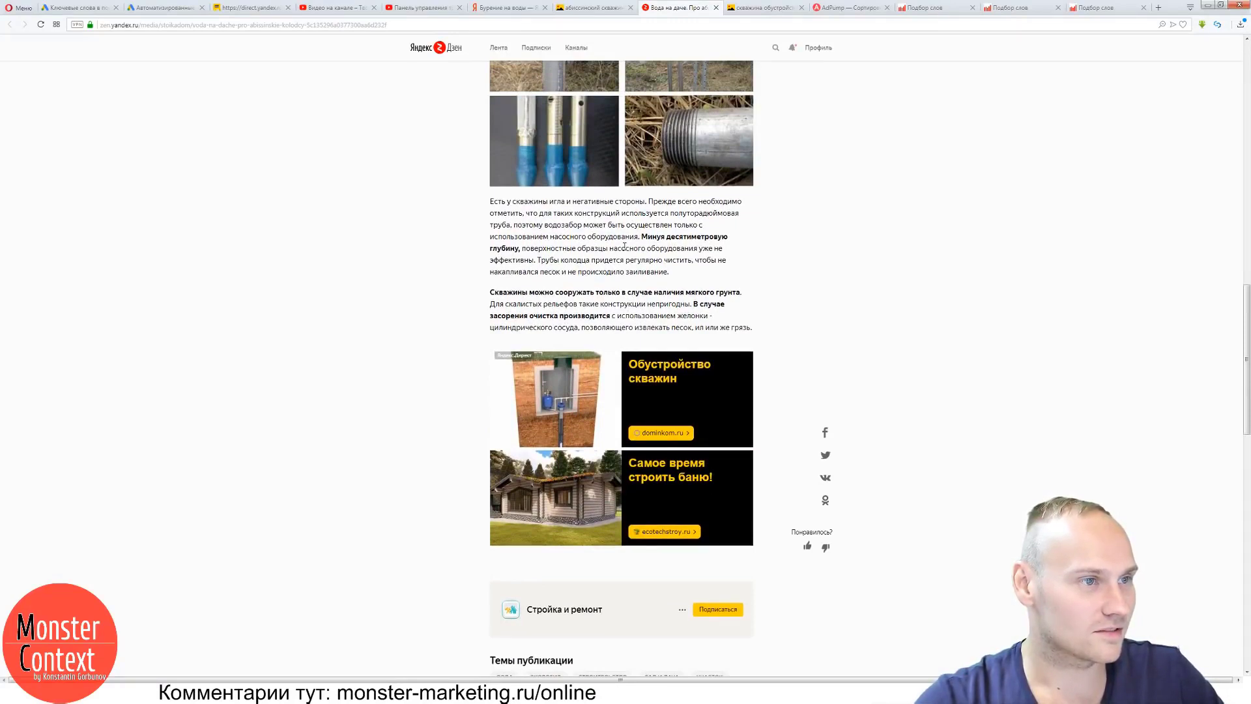
scroll(624, 246, "up", 2)
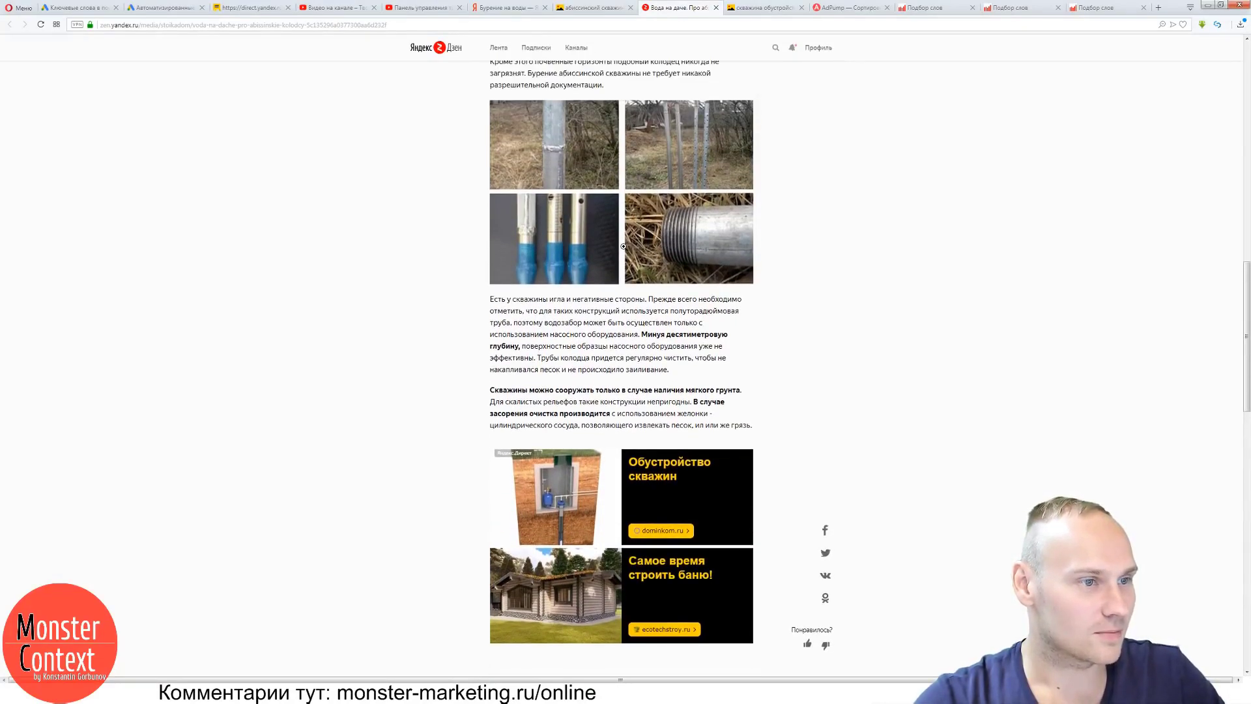
scroll(623, 247, "up", 12)
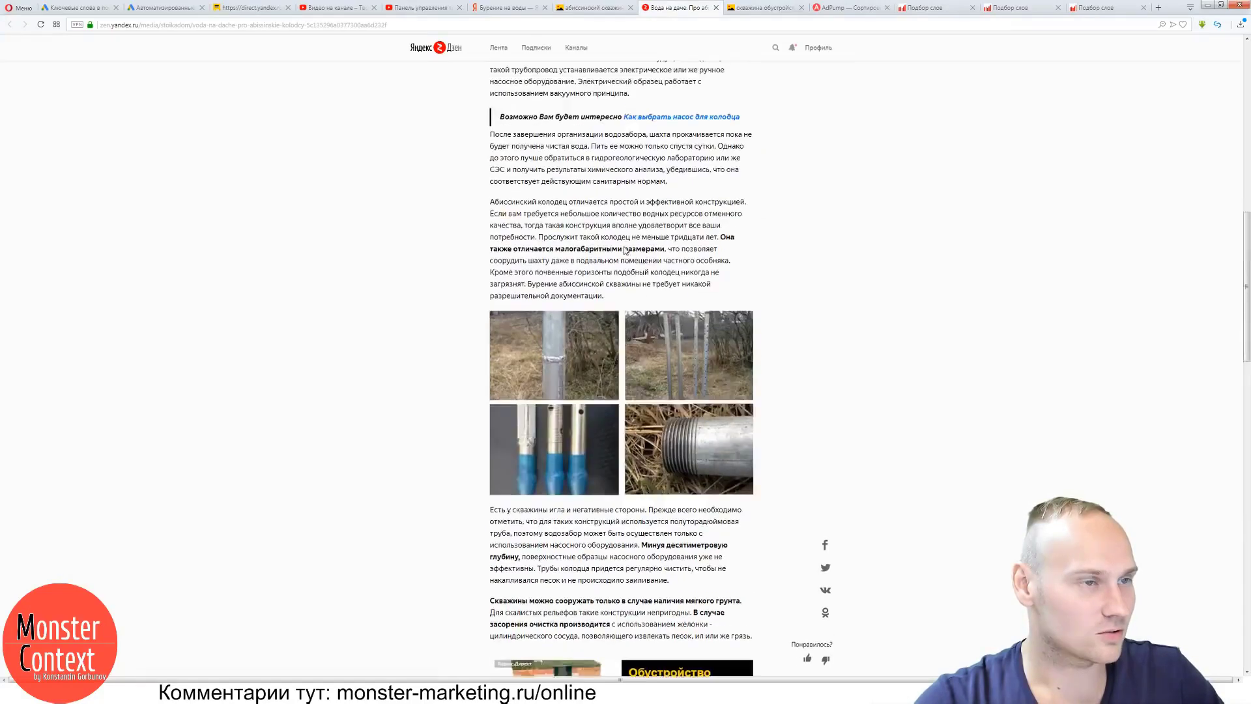
scroll(624, 249, "up", 6)
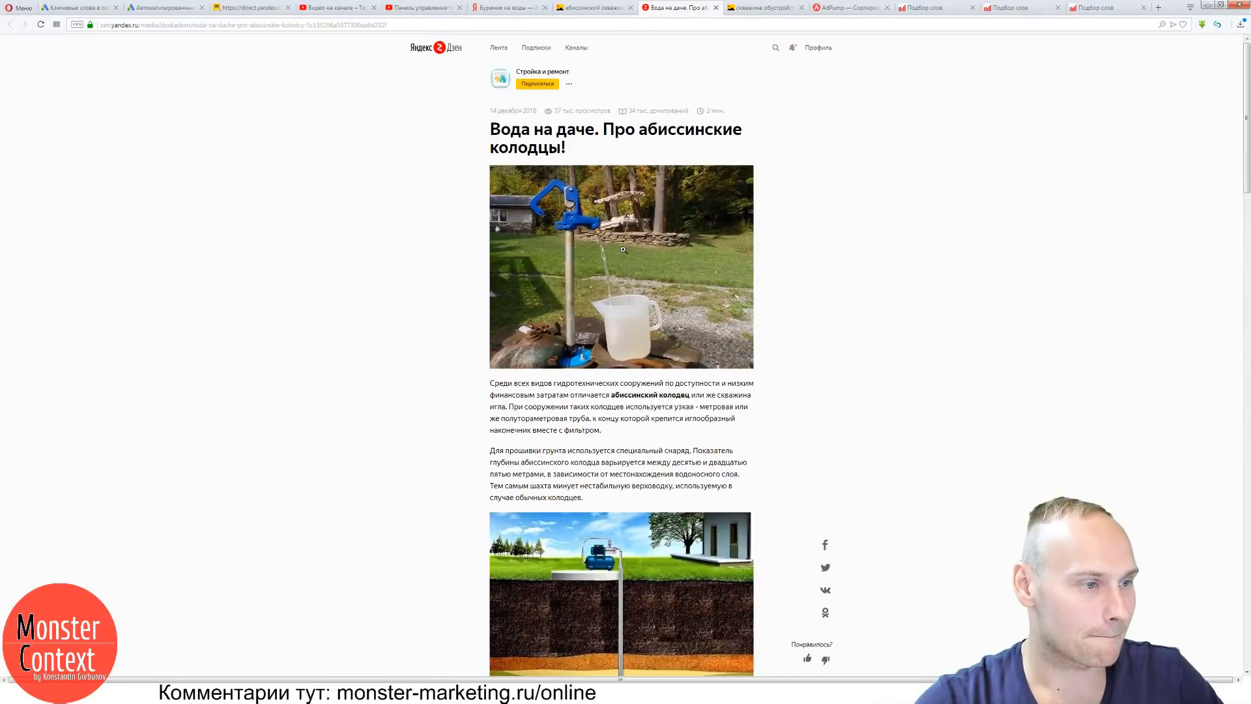
scroll(624, 249, "down", 1)
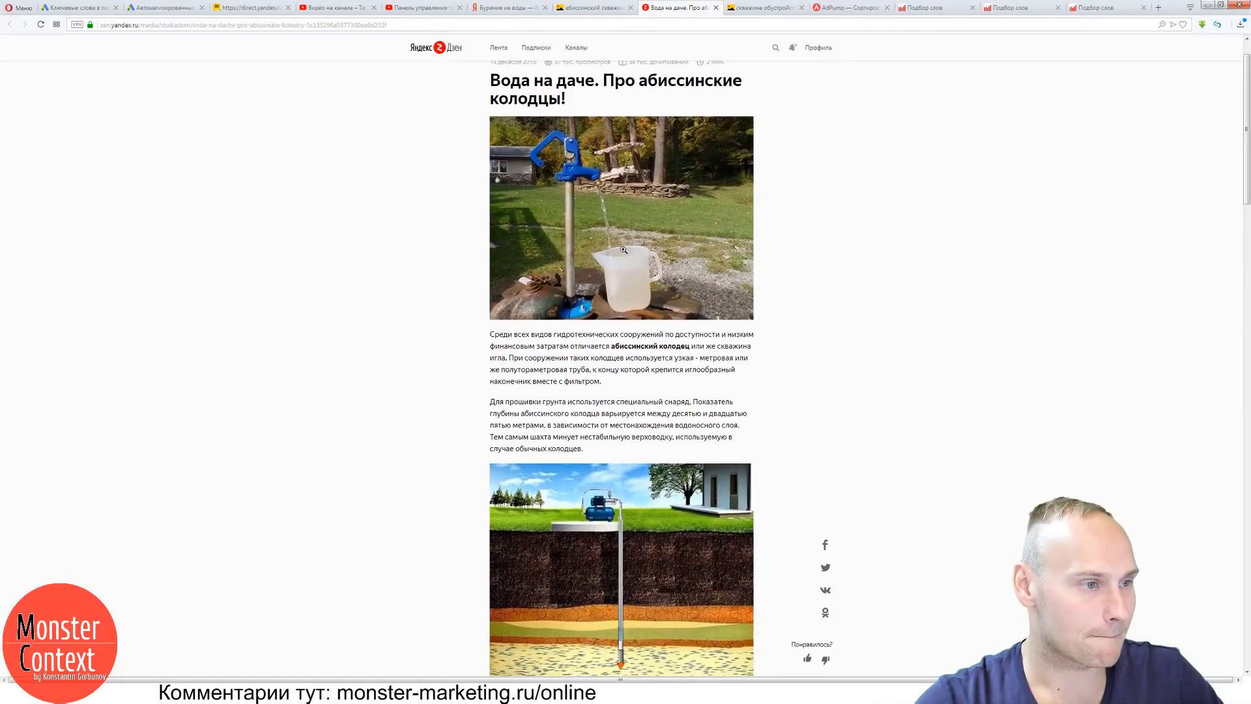
scroll(623, 249, "down", 2)
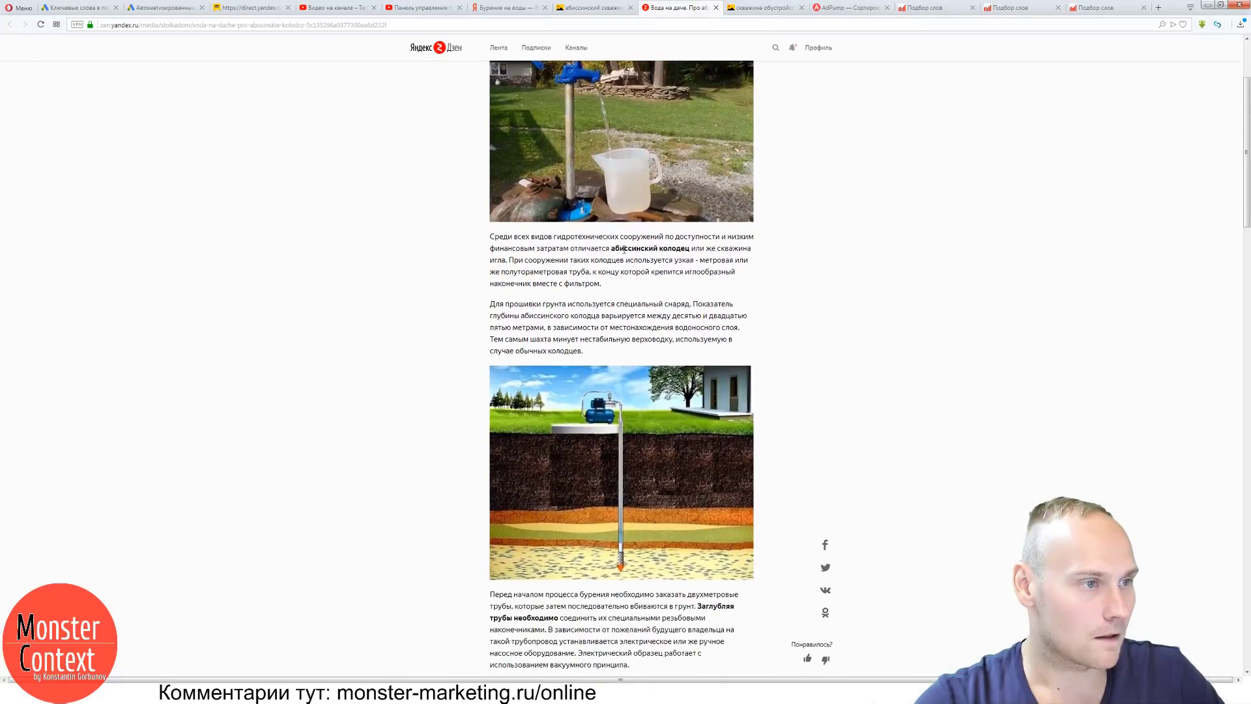
scroll(624, 249, "down", 2)
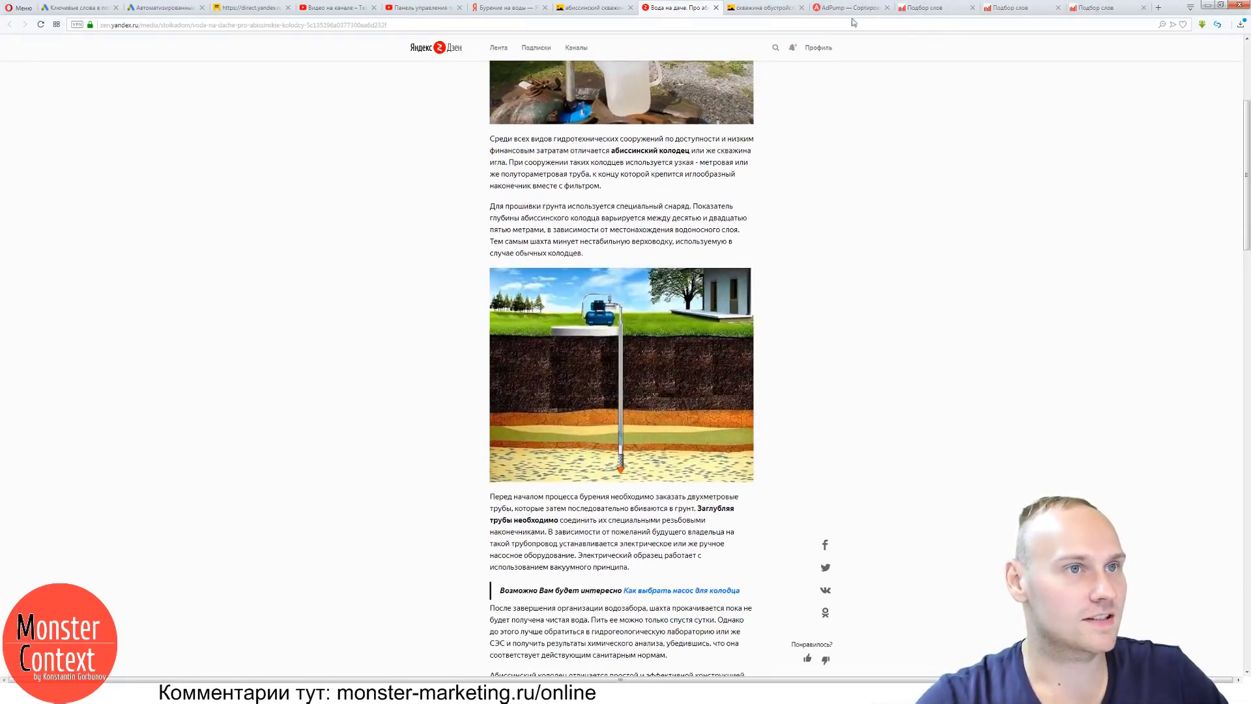
Return to the Wordstat results for «бурение вода» and open the similar queries «бурение цена» and «буровой установка» in separate browser tabs.
left_click(929, 8)
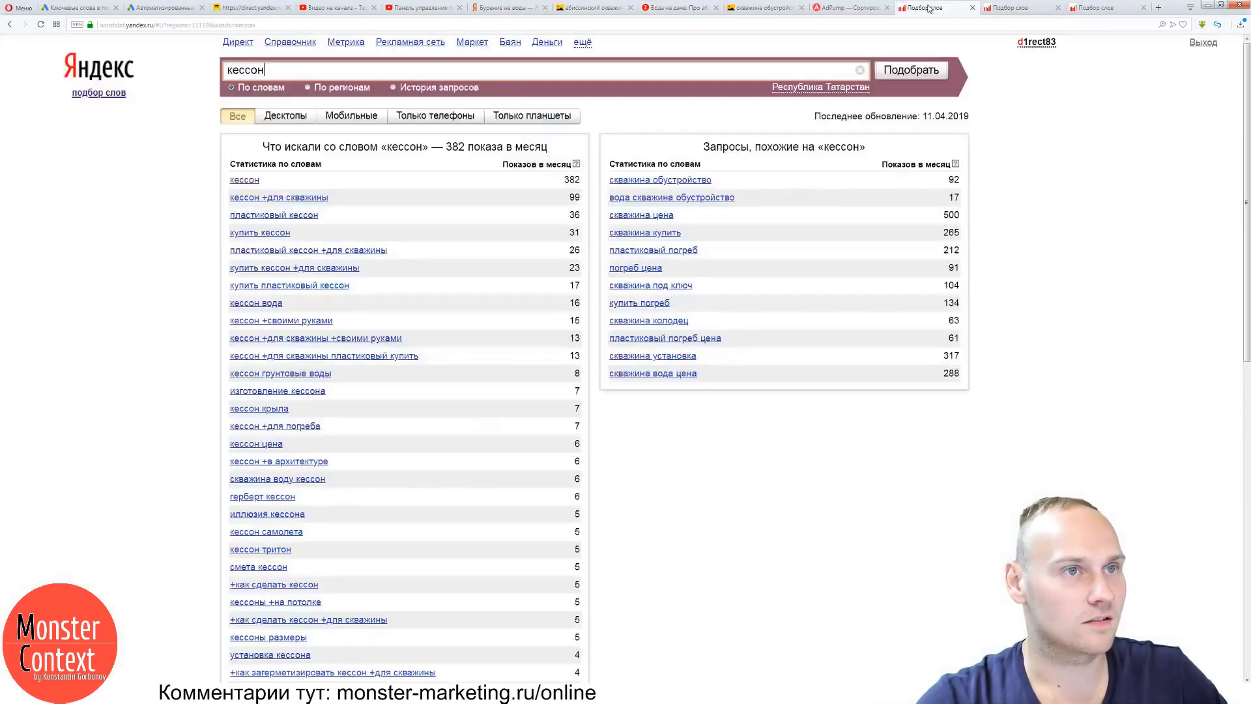
left_click(1032, 8)
left_click(1103, 8)
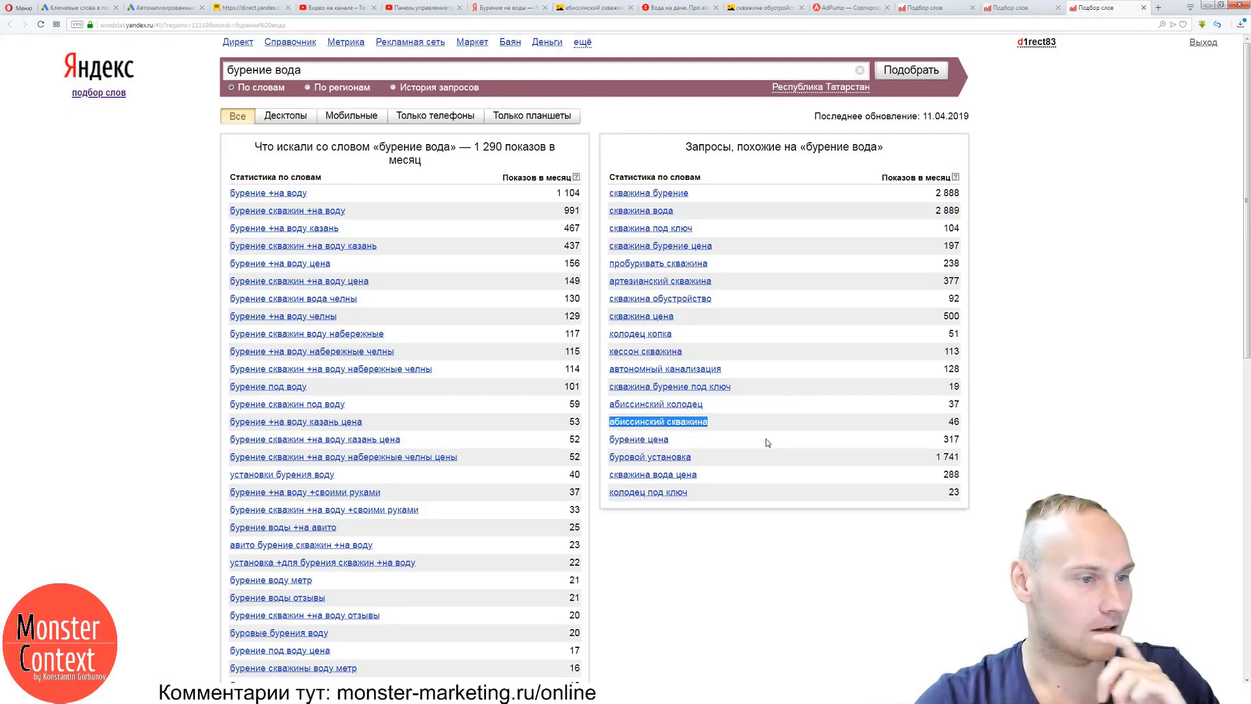
middle_click(649, 444)
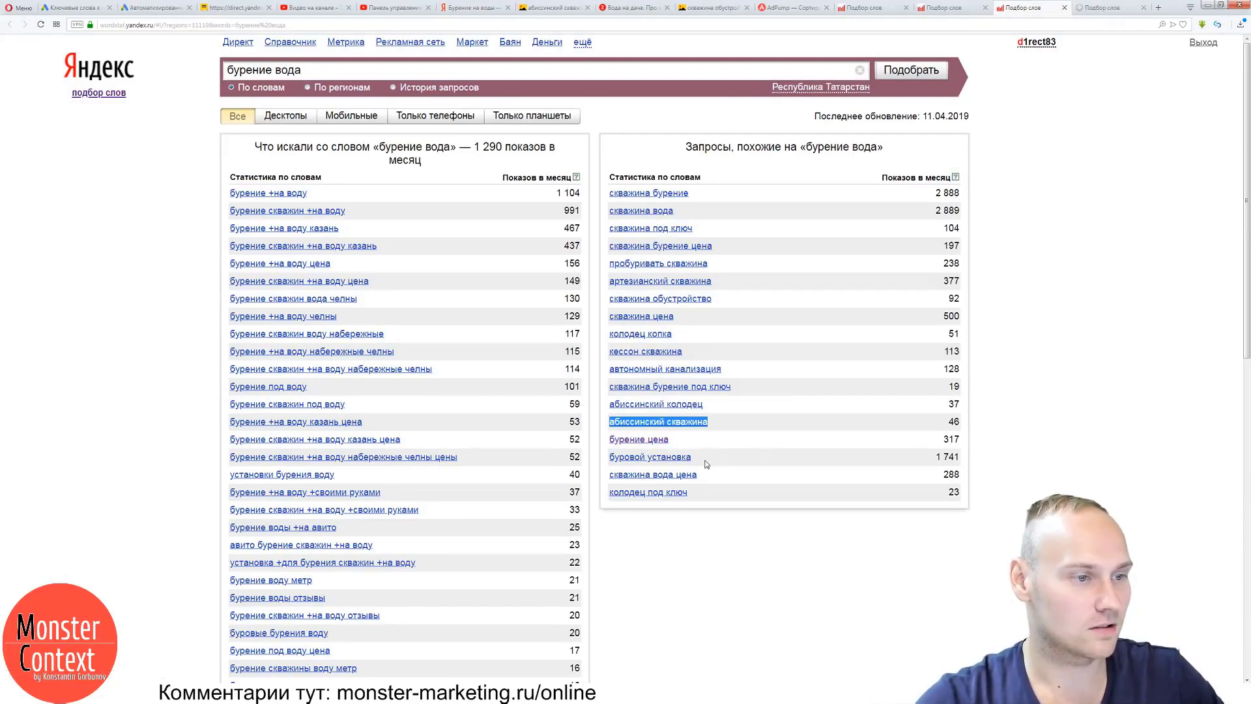
middle_click(658, 458)
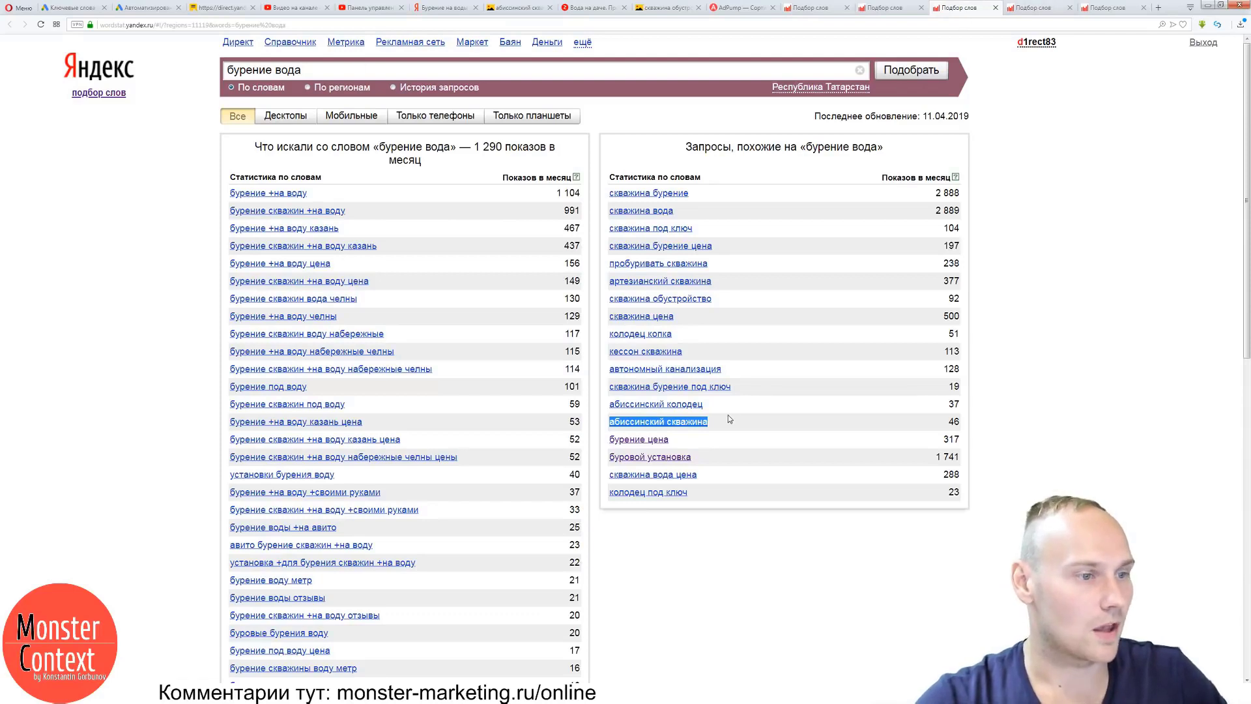
Add «абиссинский скважина» to AdPump's phrases to sort and go to the Wordstat results for «бурение цена».
left_click(736, 7)
type("абиссинский скважина")
key("ctrl+Tab")
key("ctrl+Tab")
key("ctrl+Tab")
key("ctrl+Tab")
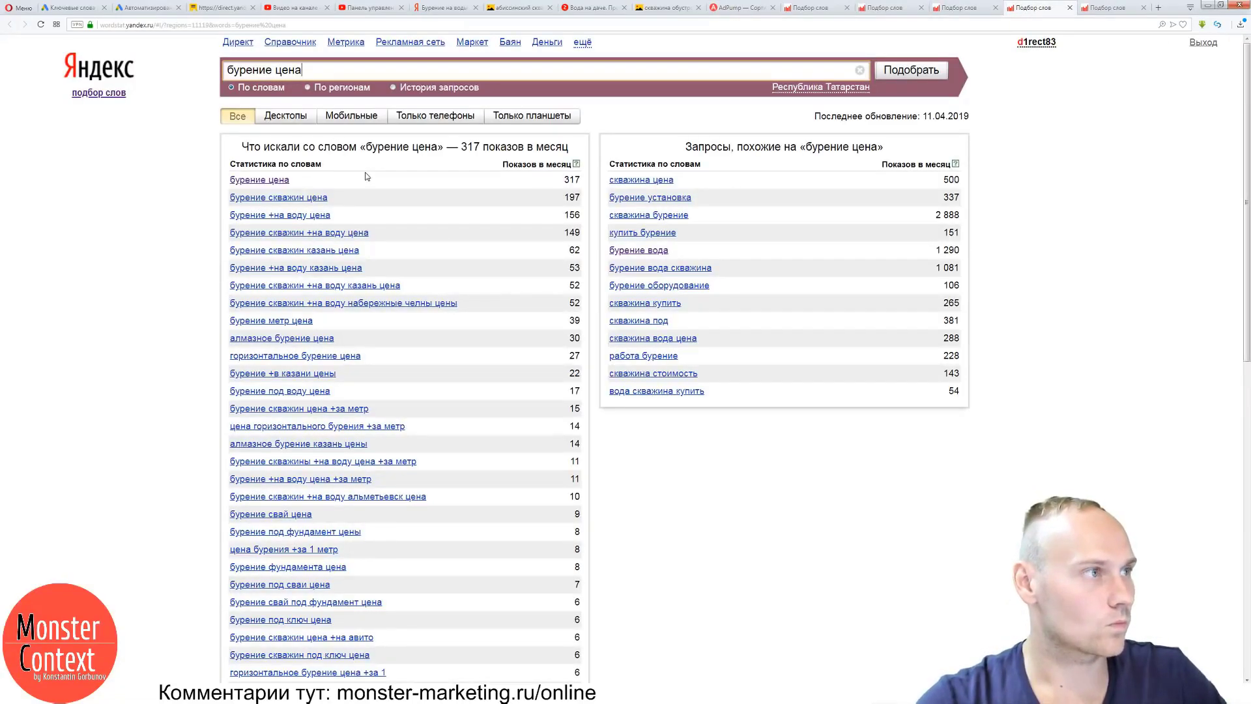
Copy the query «бурение цена», review its word statistics in Wordstat and add it to AdPump's phrases to sort.
key("ctrl+a")
key("ctrl+c")
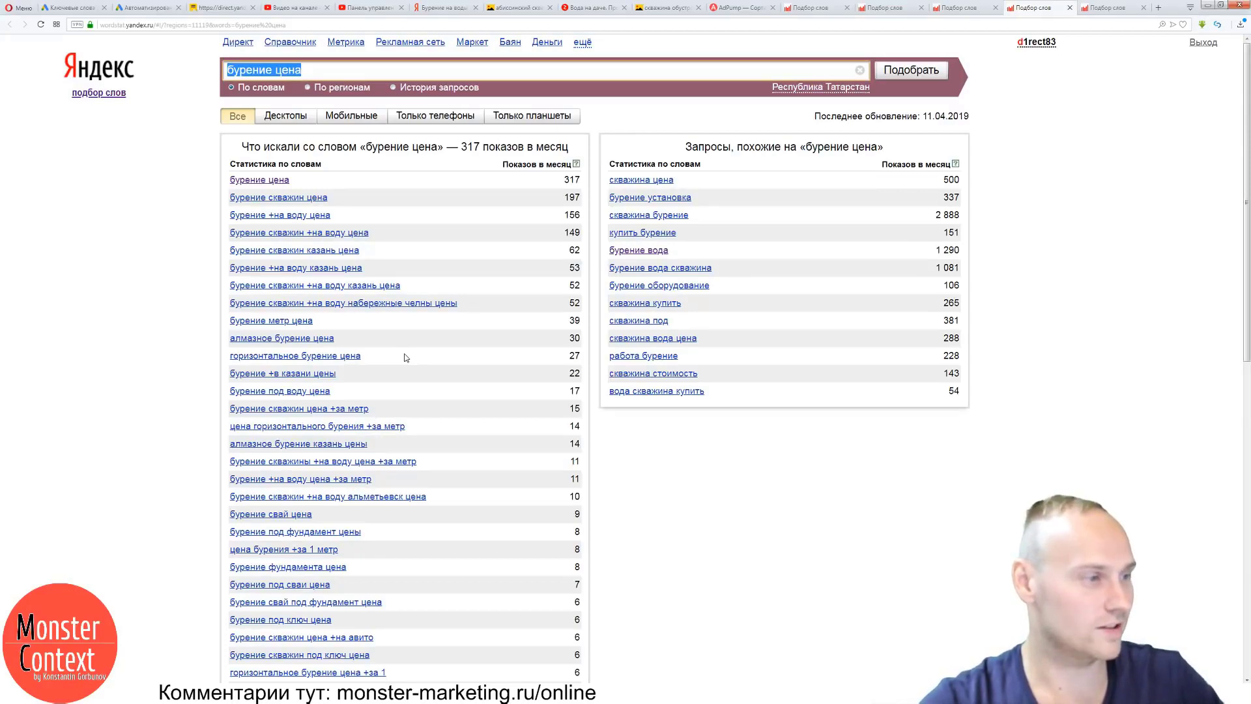
scroll(403, 357, "down", 3)
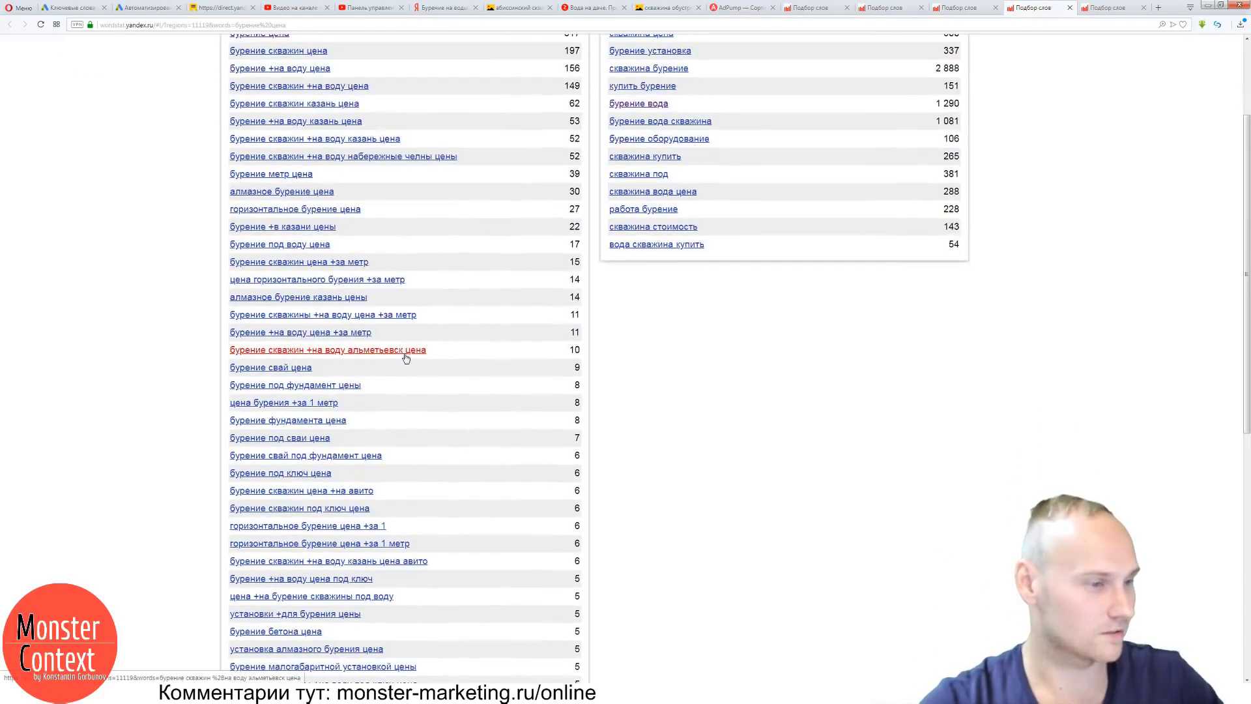
scroll(405, 358, "down", 1)
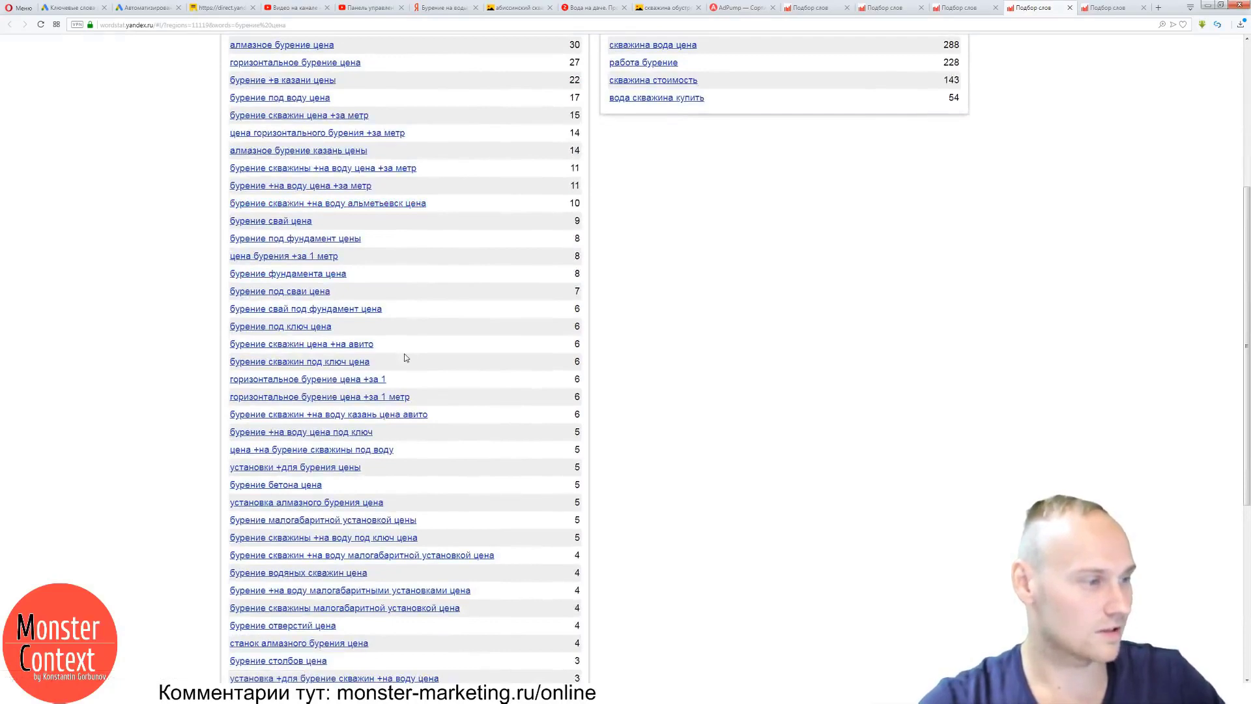
scroll(452, 358, "down", 4)
scroll(452, 357, "up", 4)
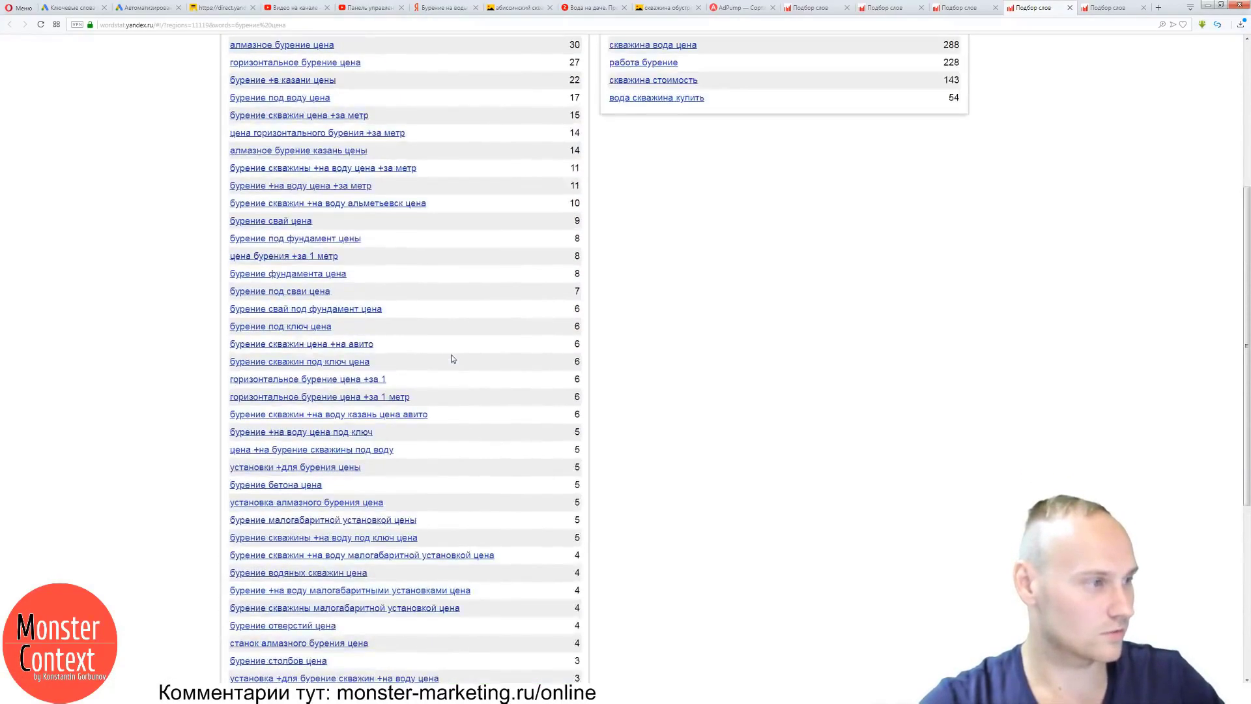
scroll(452, 358, "up", 4)
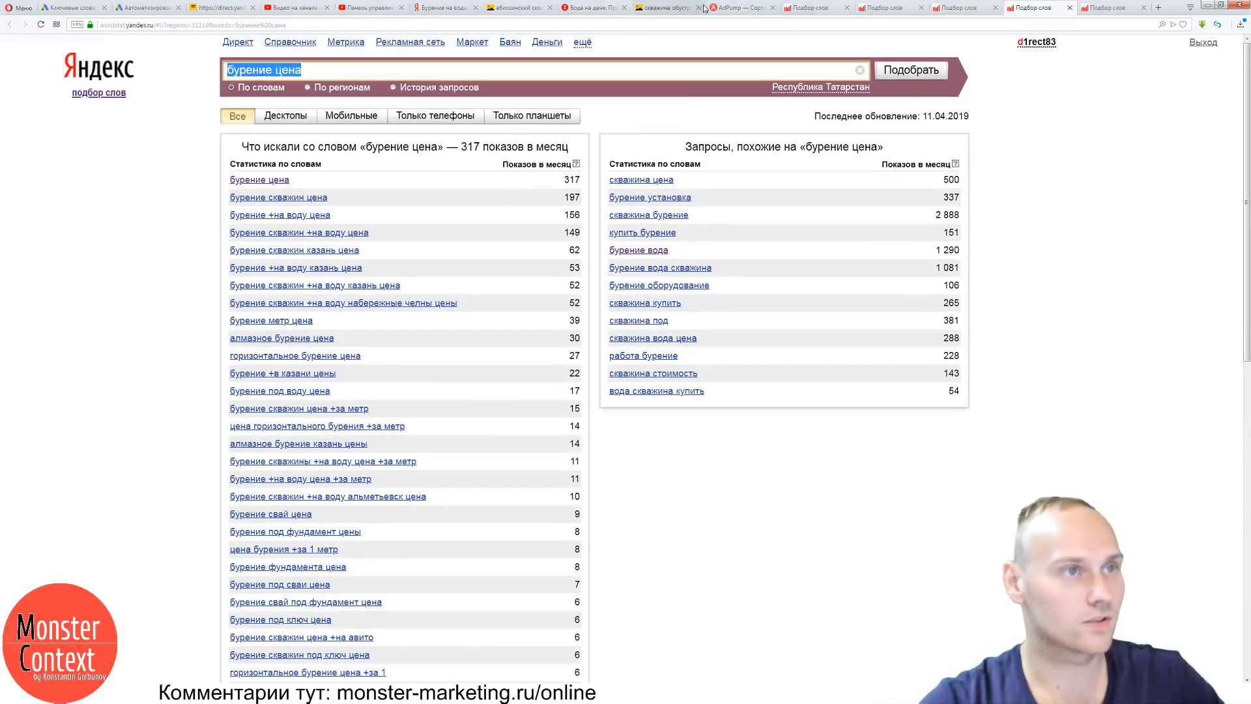
left_click(727, 9)
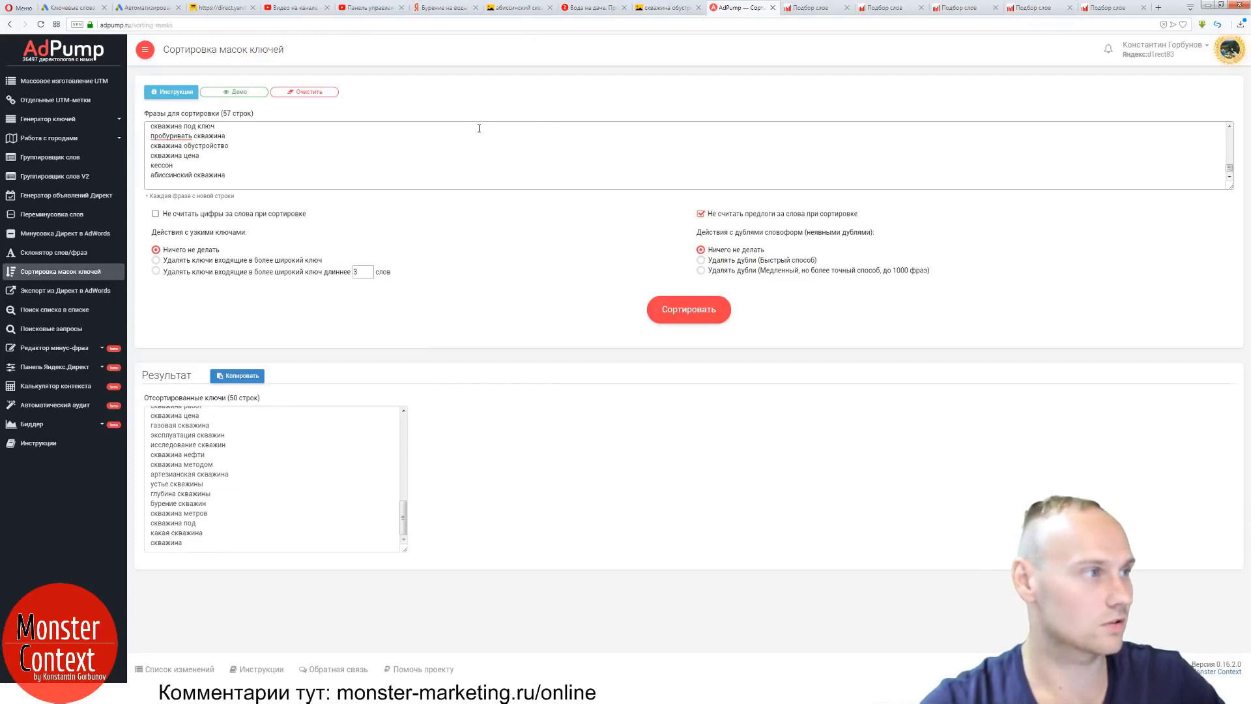
key("ctrl+v")
From the «буровой установка» results, open «буровой оборудование», «скважина установка» and «буровой цена» in separate browser tabs, then view the «буровой оборудование» statistics.
left_click(1097, 9)
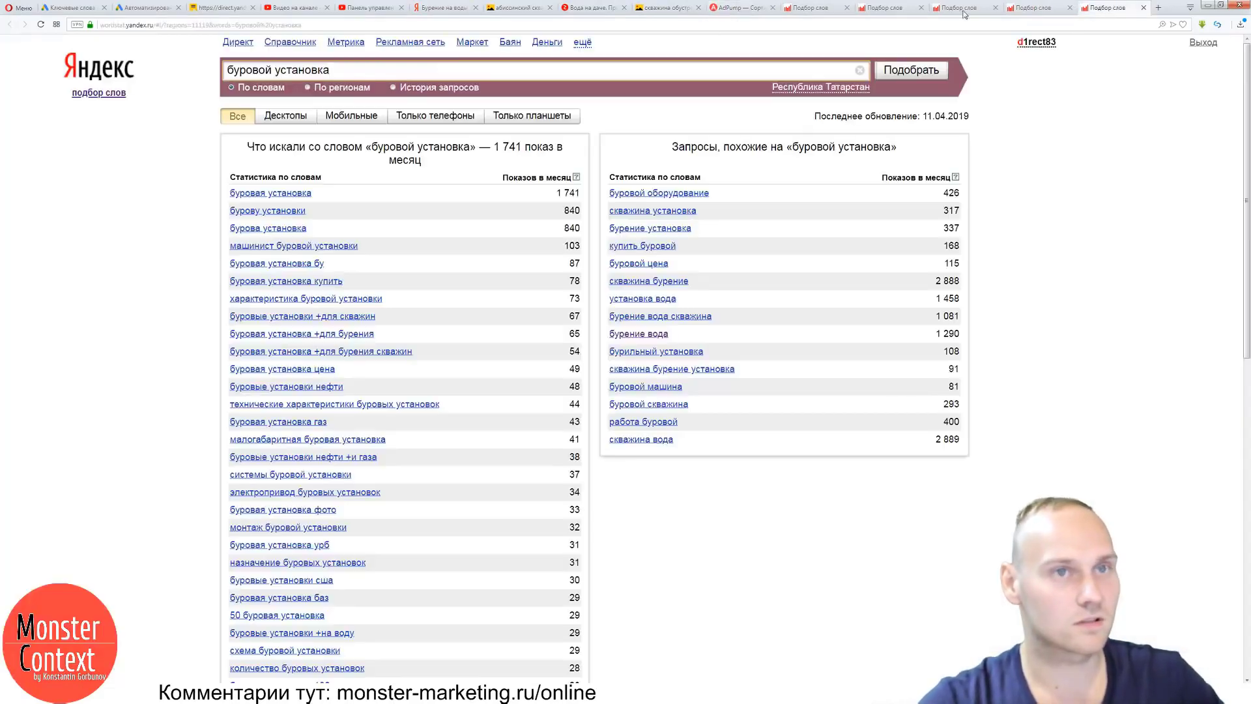
triple_click(443, 66)
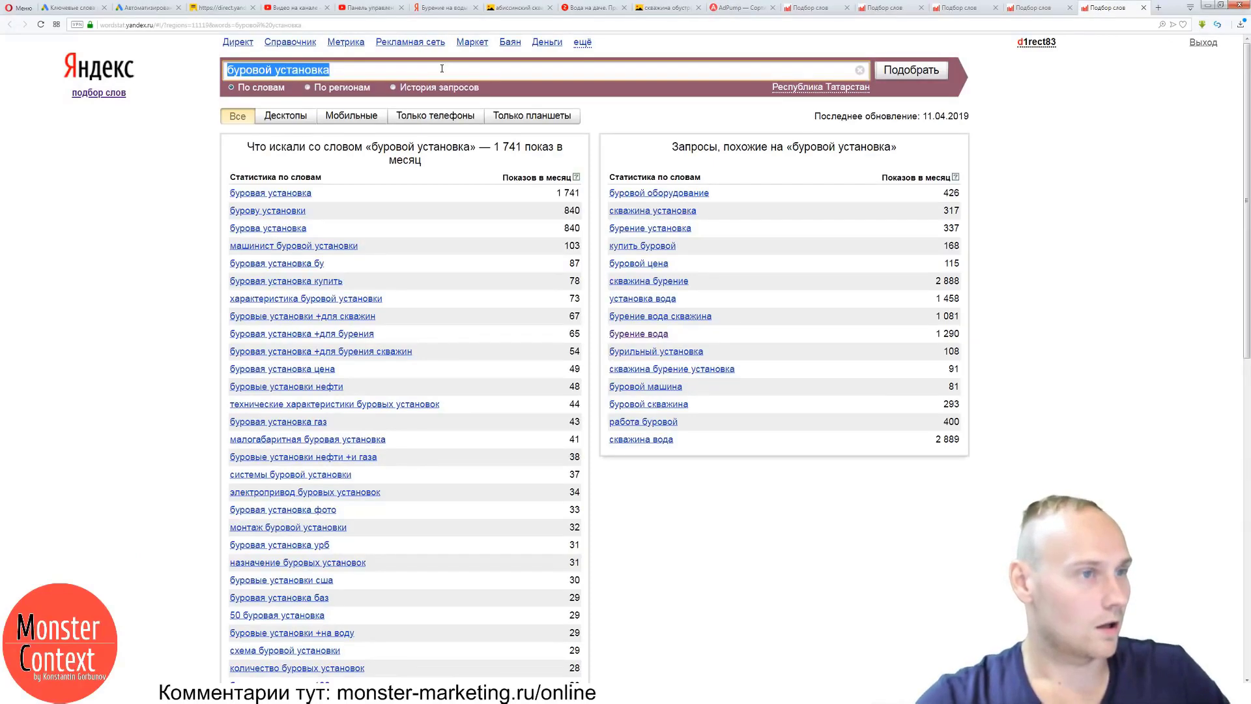
middle_click(691, 194)
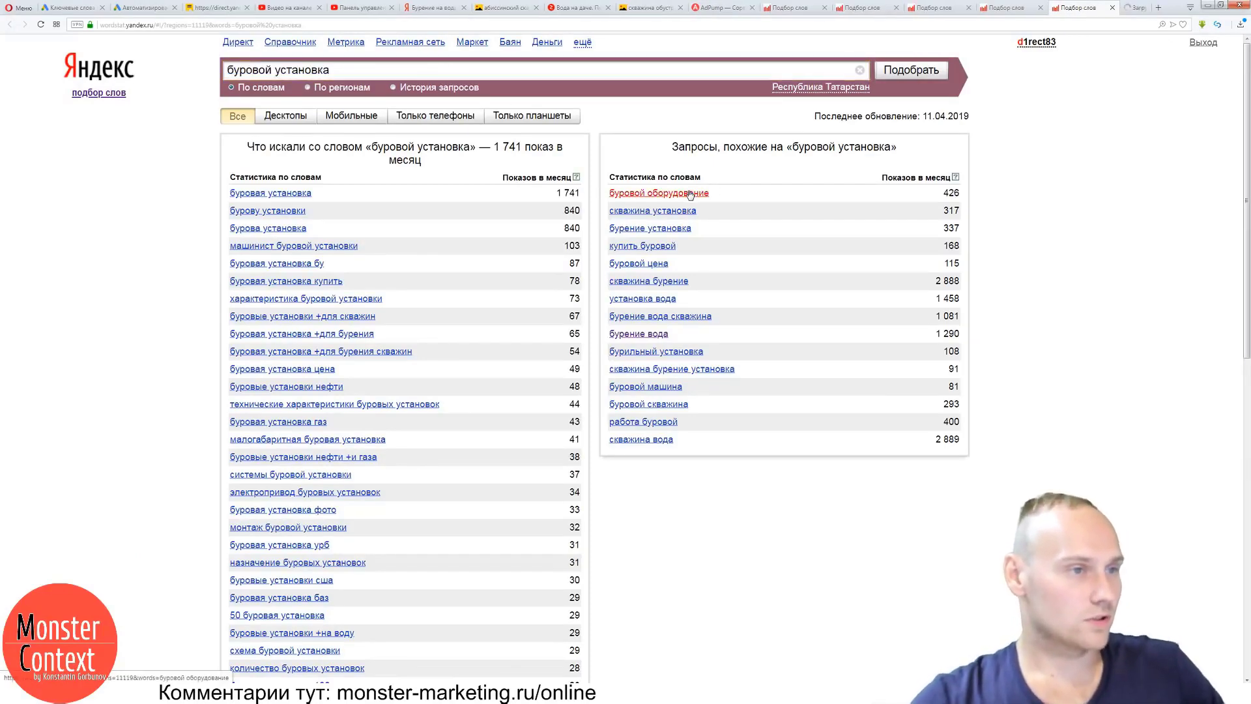
middle_click(643, 212)
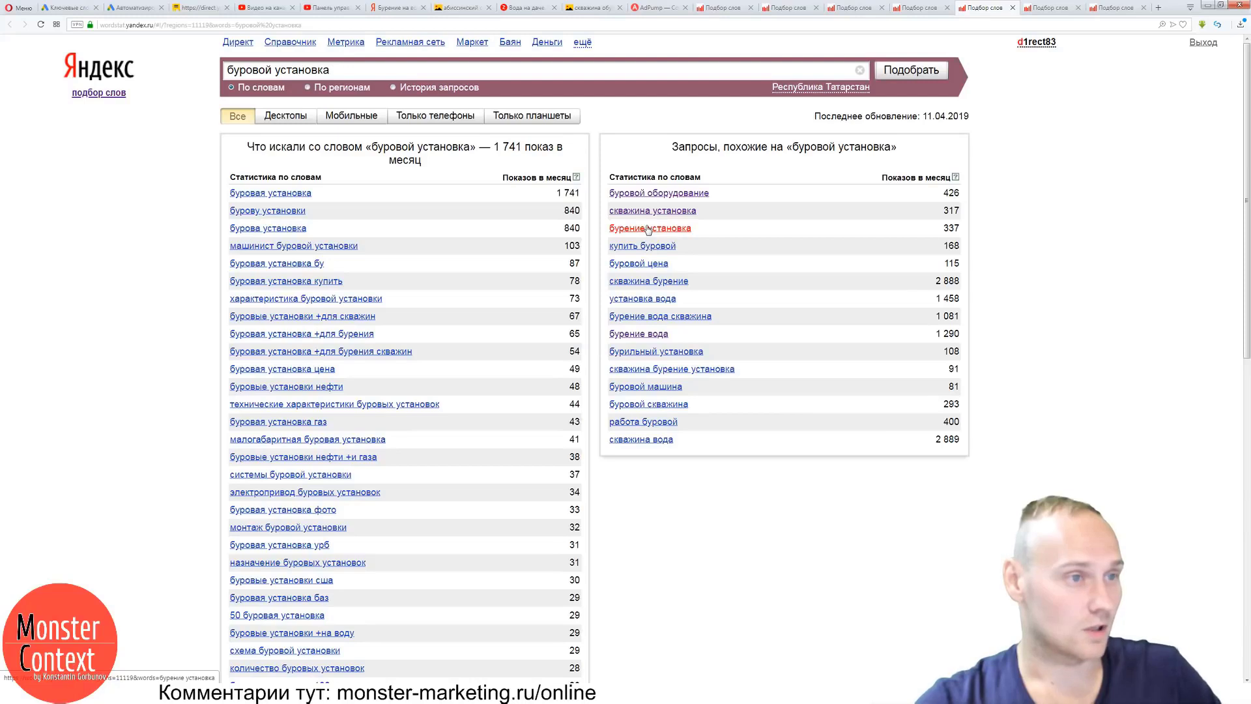
middle_click(652, 264)
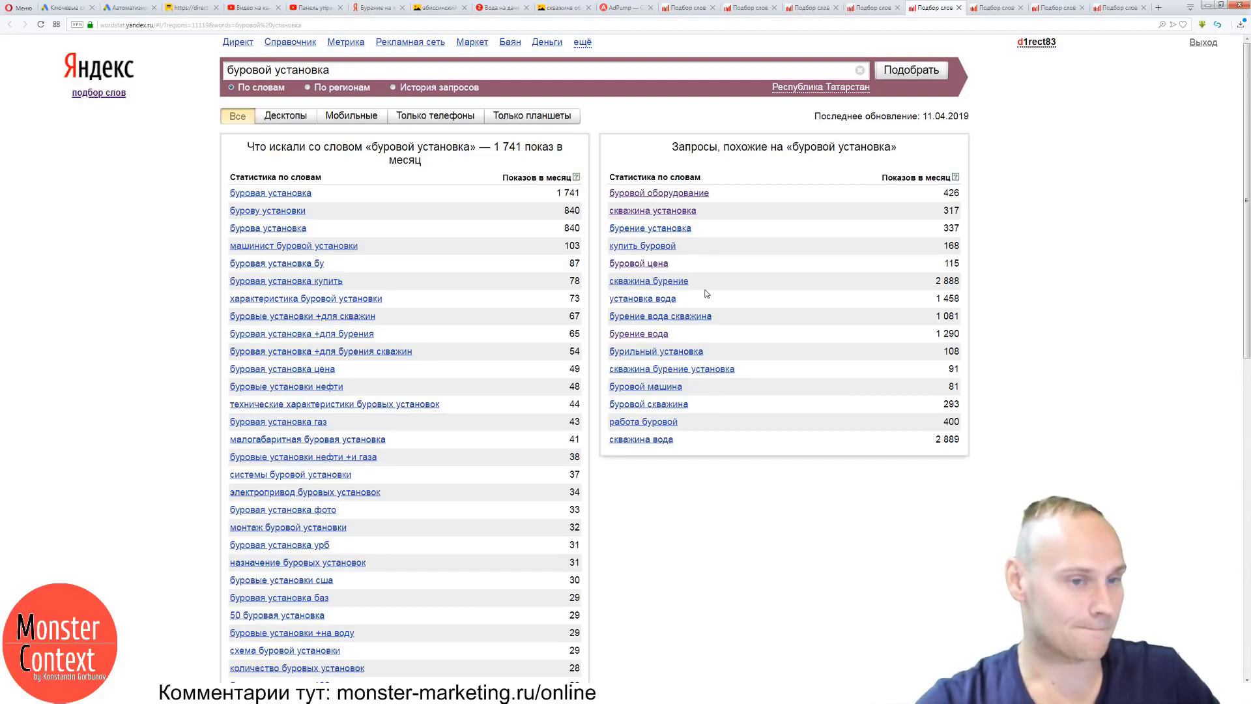
left_click(988, 9)
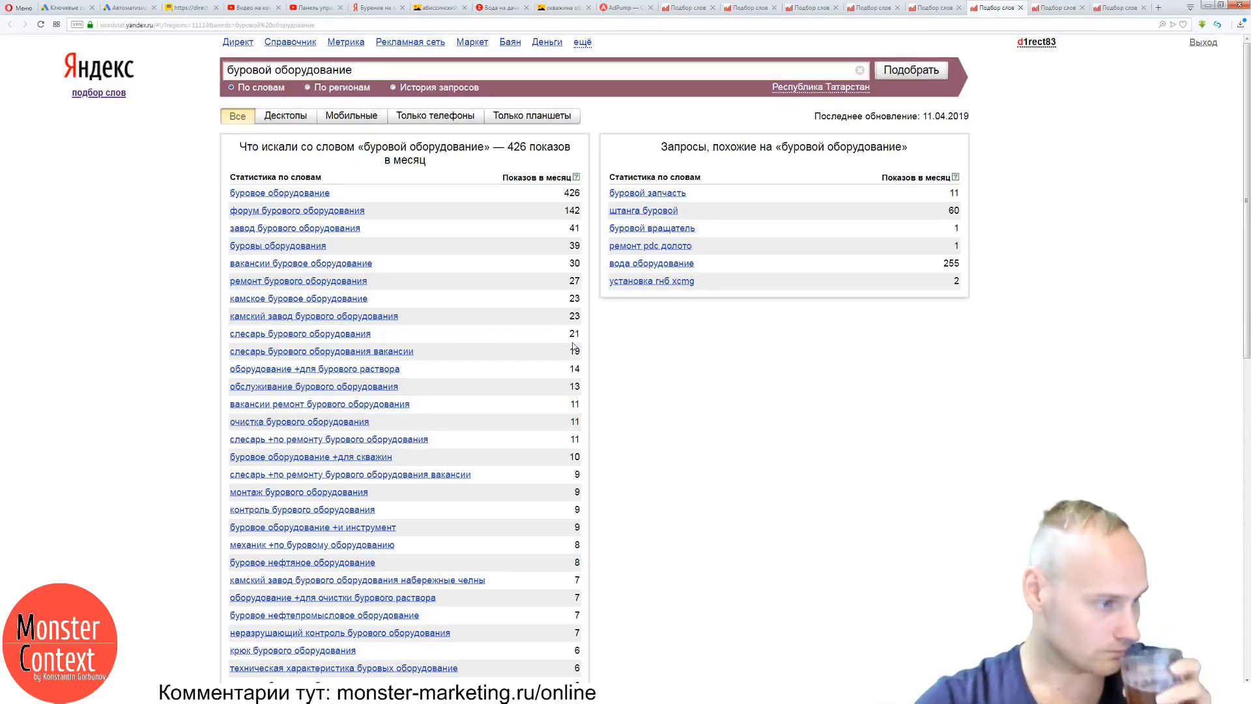
Review the Wordstat phrases and similar queries for «буровой оборудование», «скважина установка» and «буровой цена».
scroll(987, 38, "down", 3)
left_click(1051, 9)
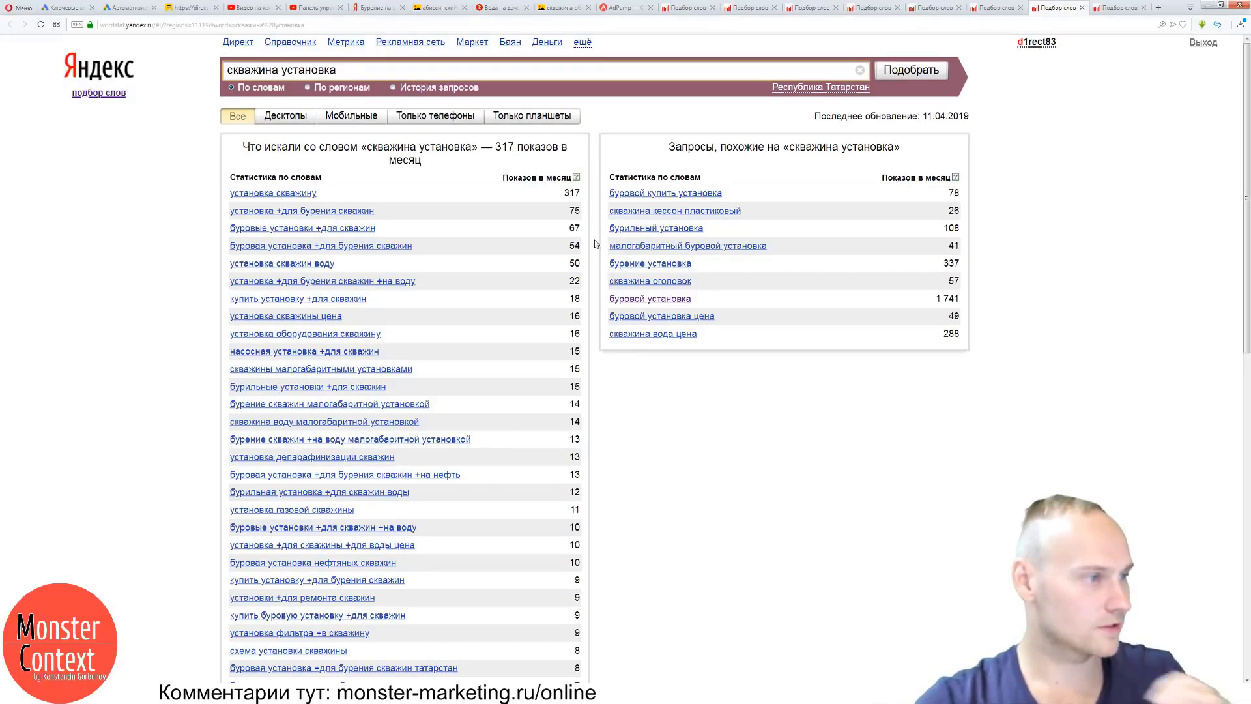
scroll(595, 244, "down", 1)
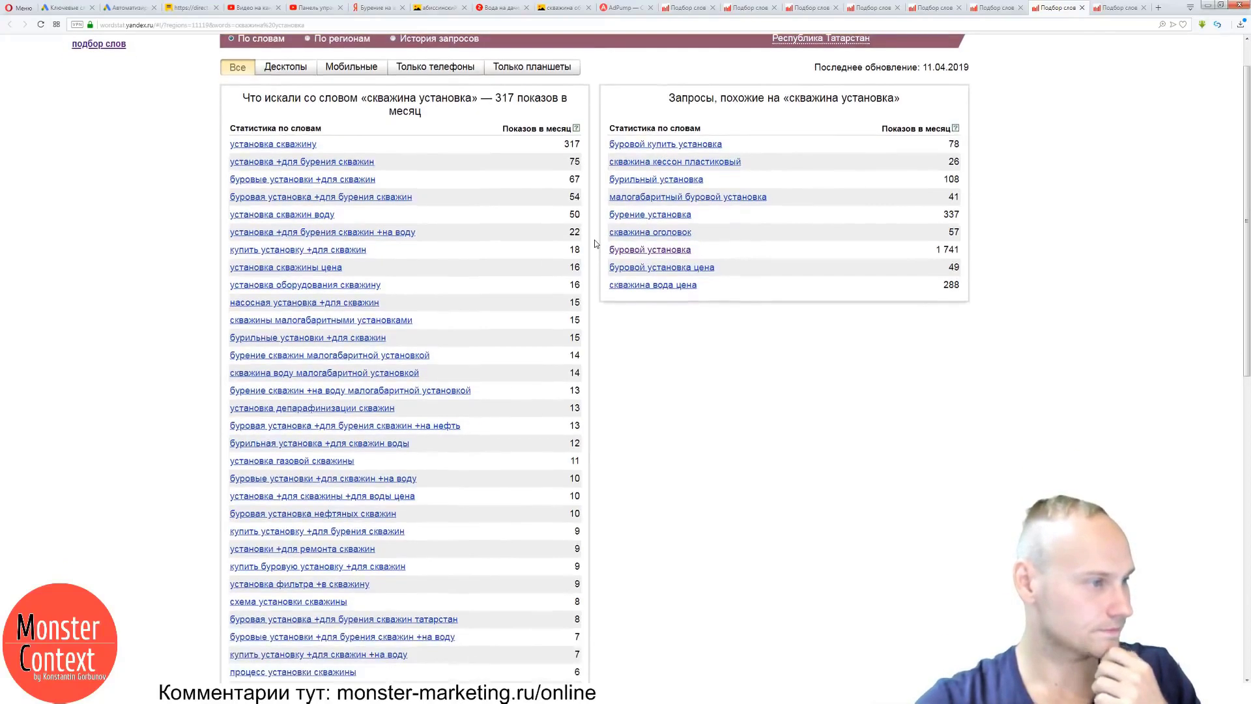
scroll(595, 243, "down", 3)
scroll(594, 244, "down", 3)
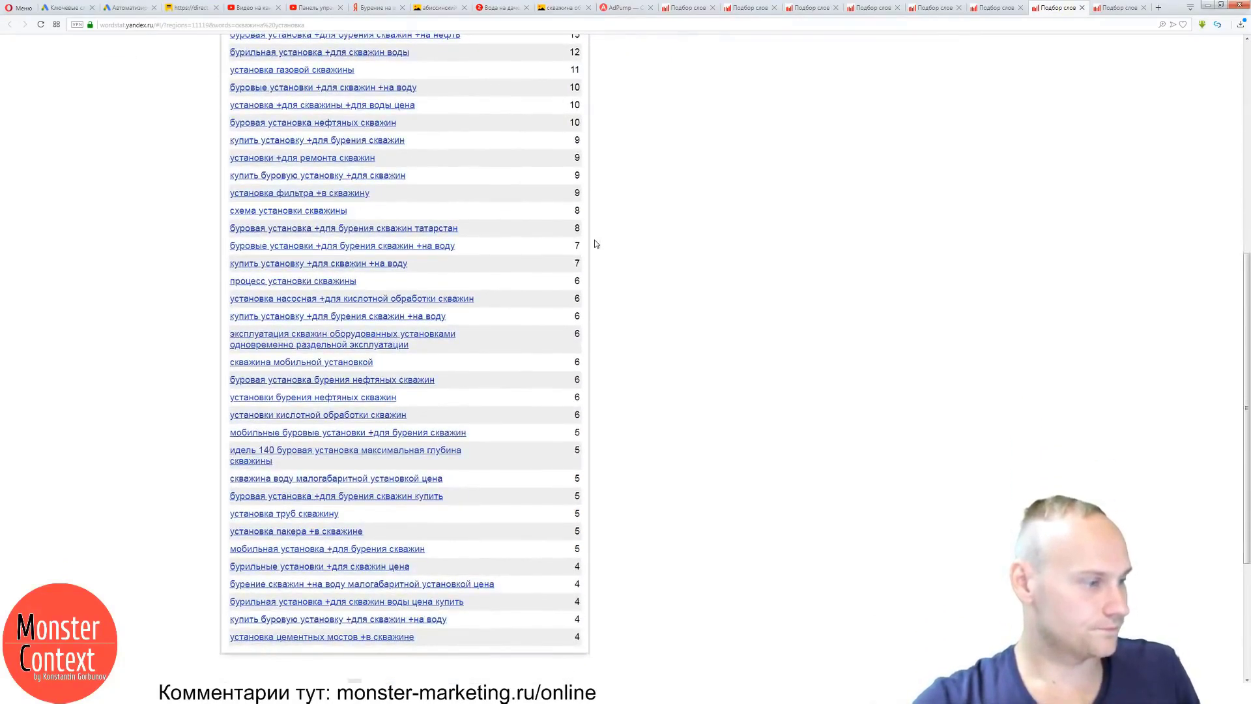
left_click(1118, 8)
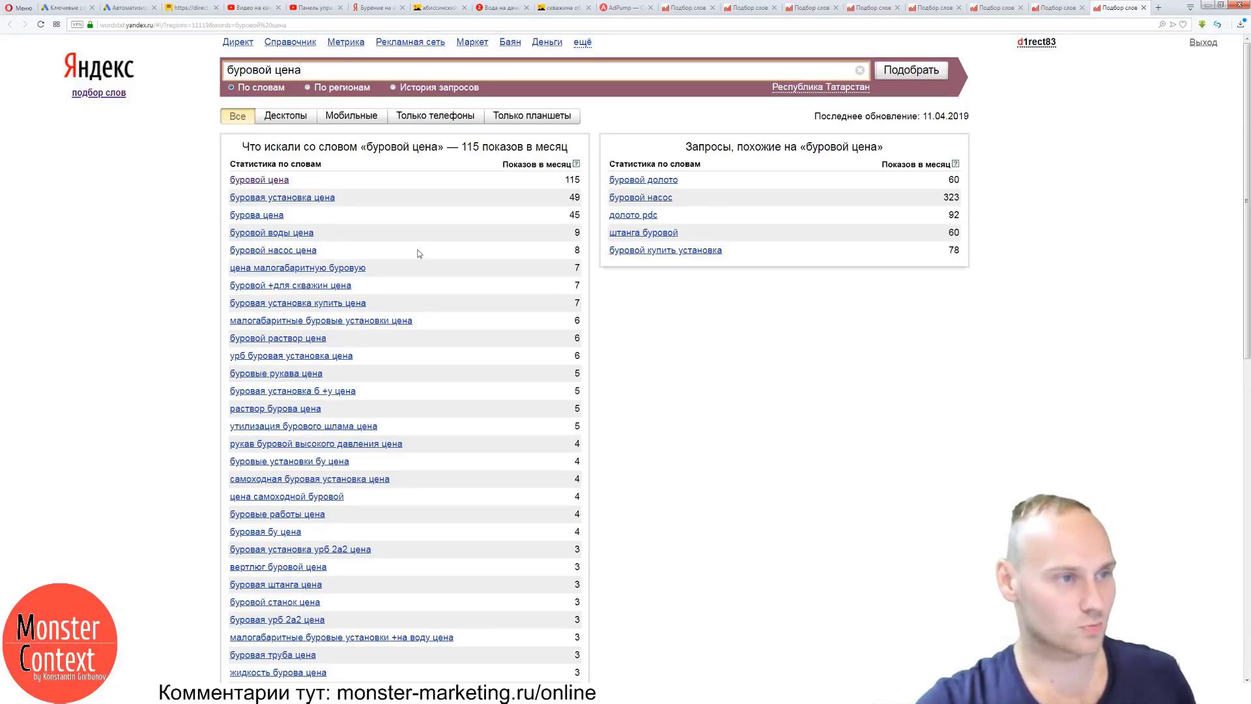
scroll(505, 258, "down", 3)
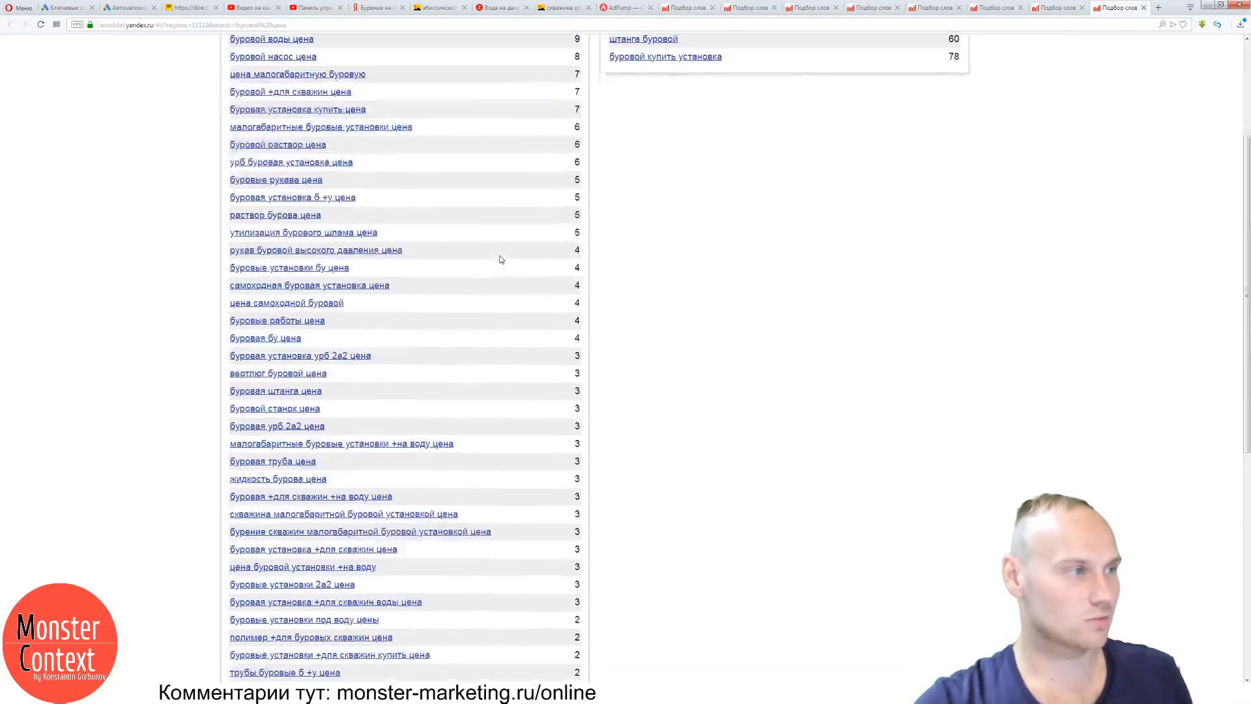
scroll(503, 257, "up", 3)
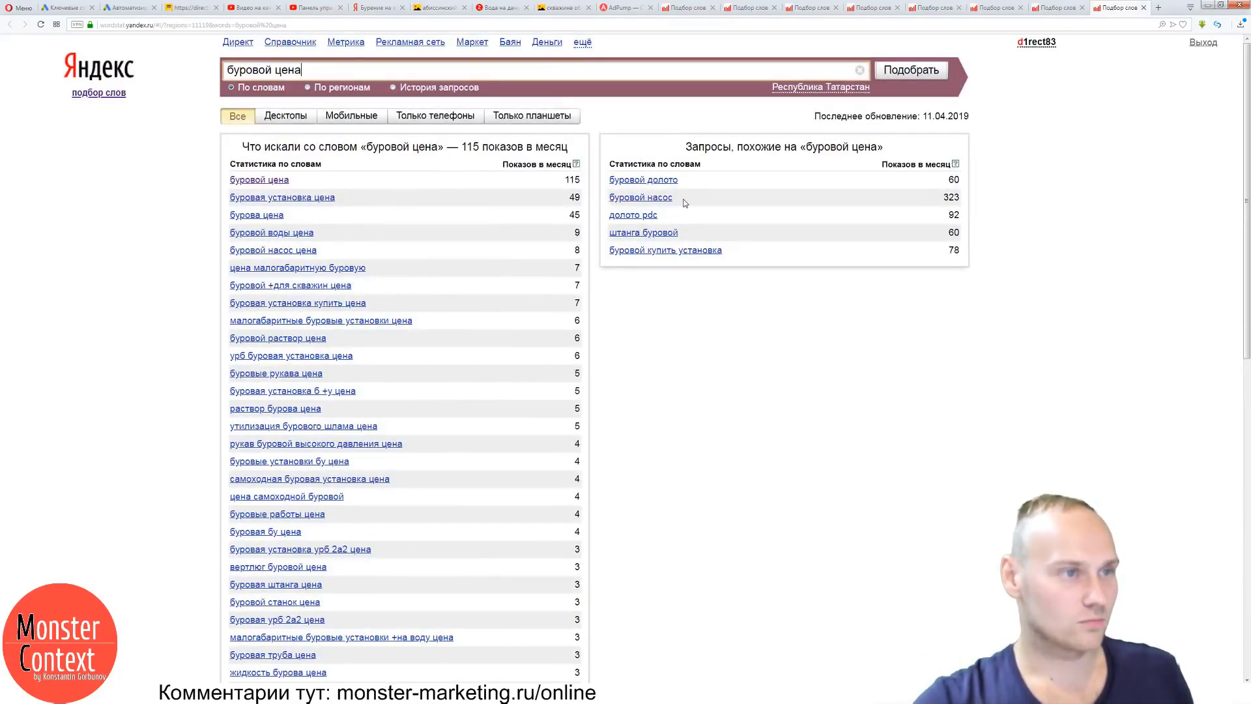
left_click(993, 7)
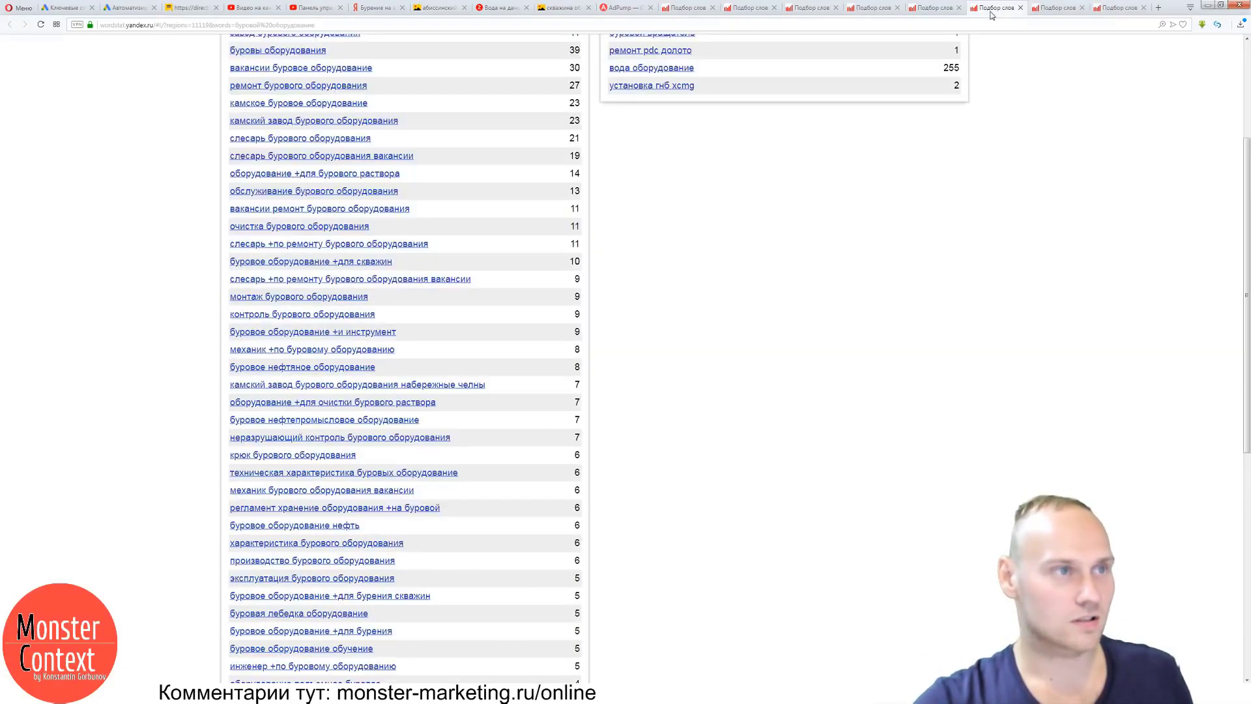
scroll(899, 169, "up", 3)
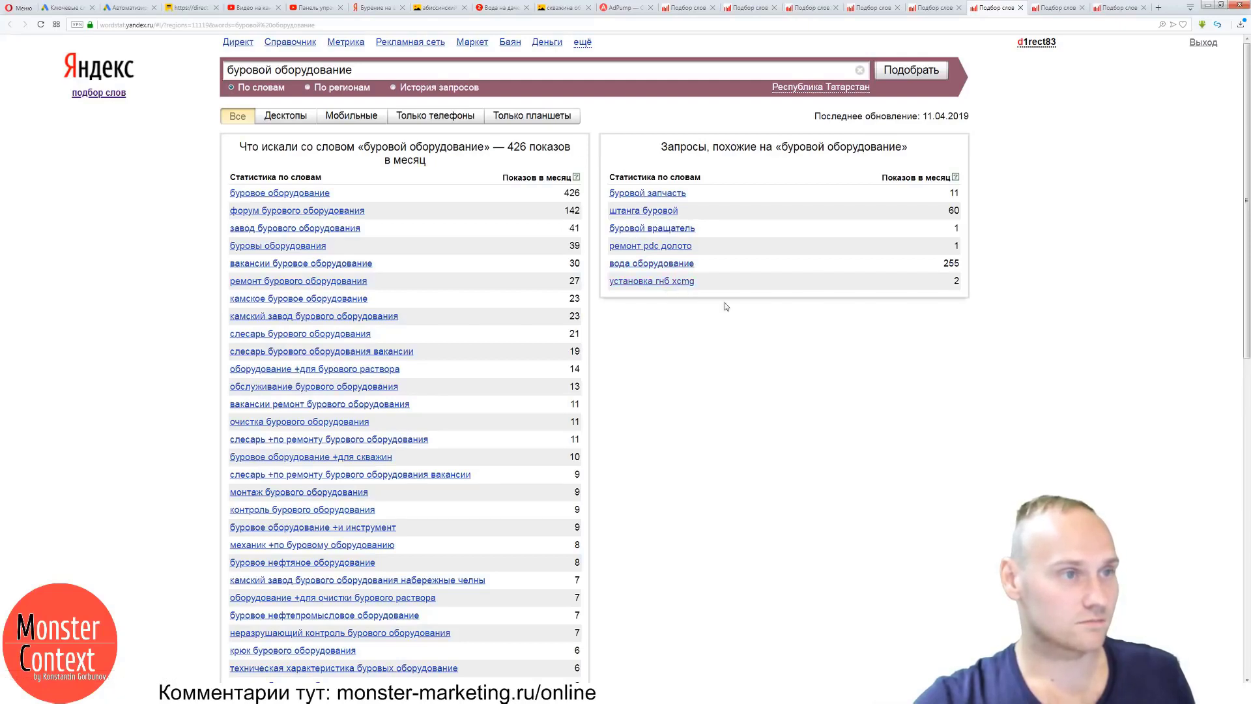
From the «буровой установка» results, open the similar query «буровой машина» in a separate browser tab and review its statistics.
left_click(926, 9)
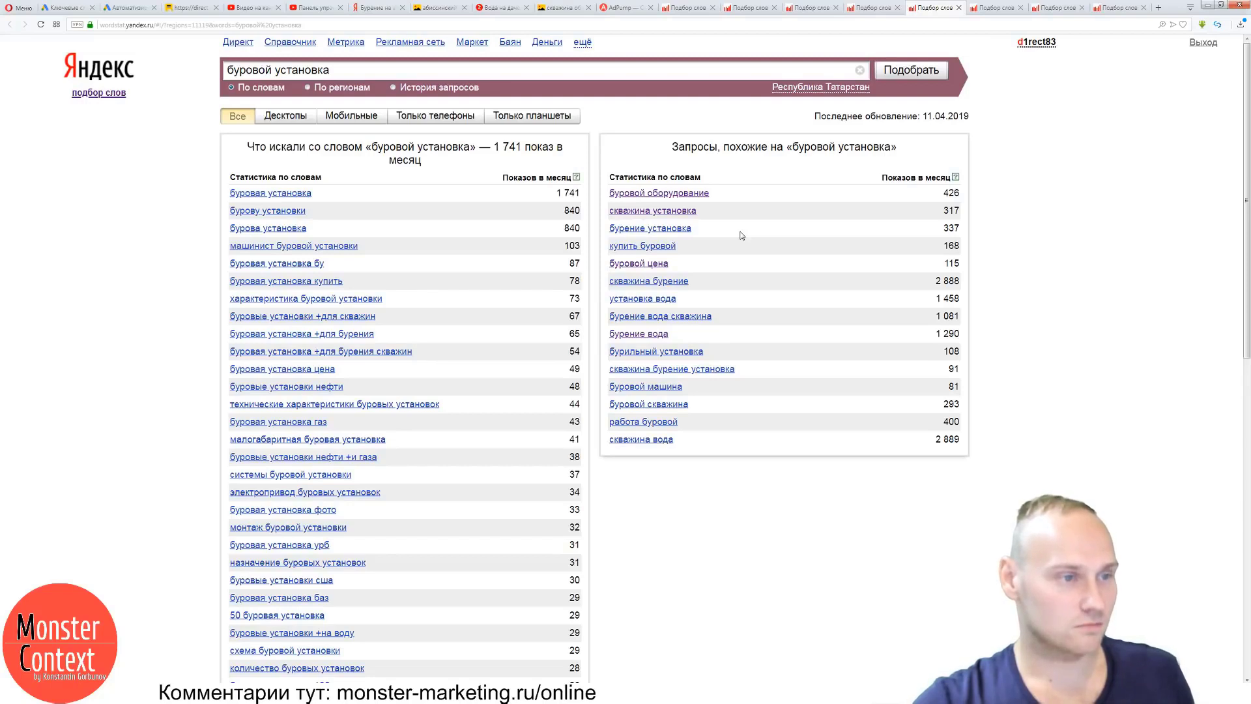
middle_click(678, 386)
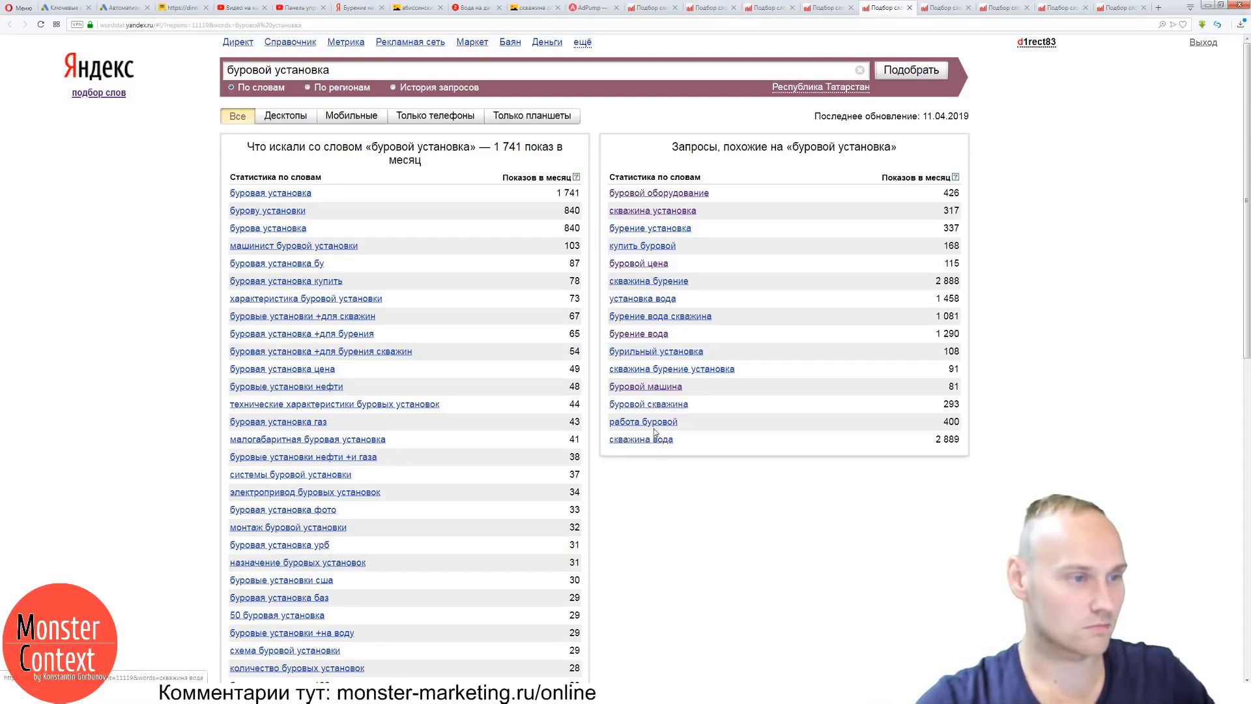
left_click(945, 7)
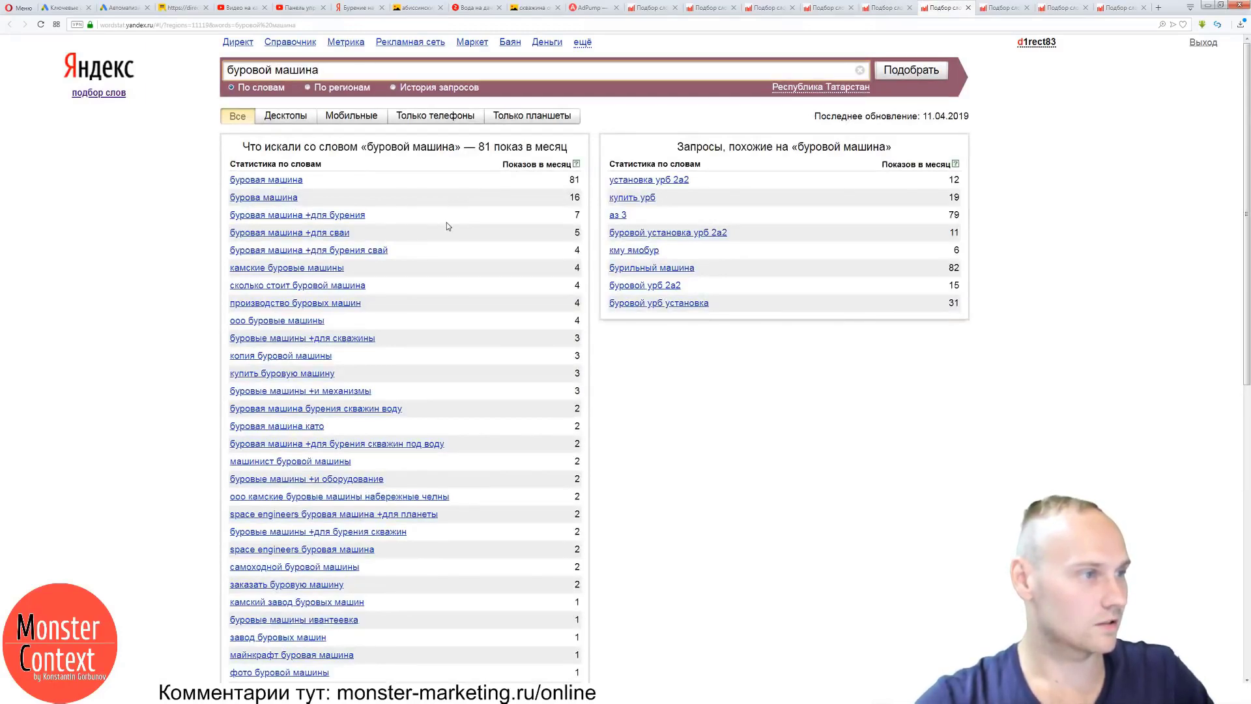
scroll(449, 224, "down", 3)
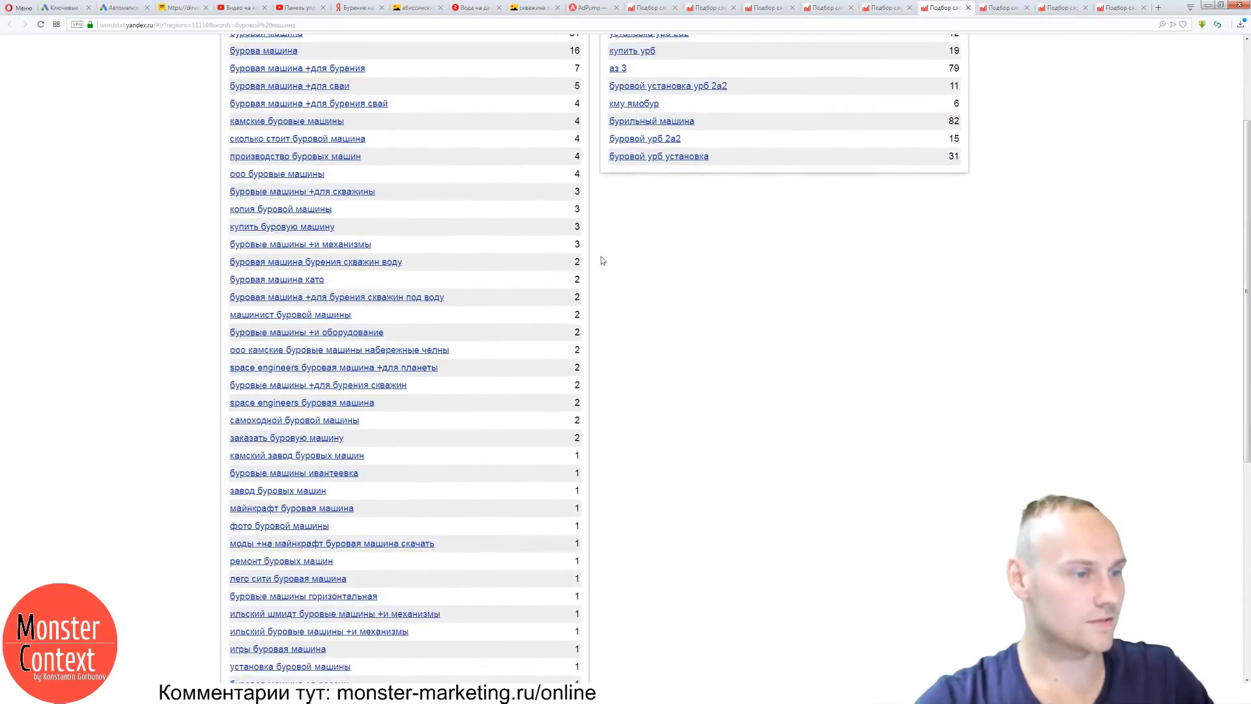
scroll(598, 290, "up", 3)
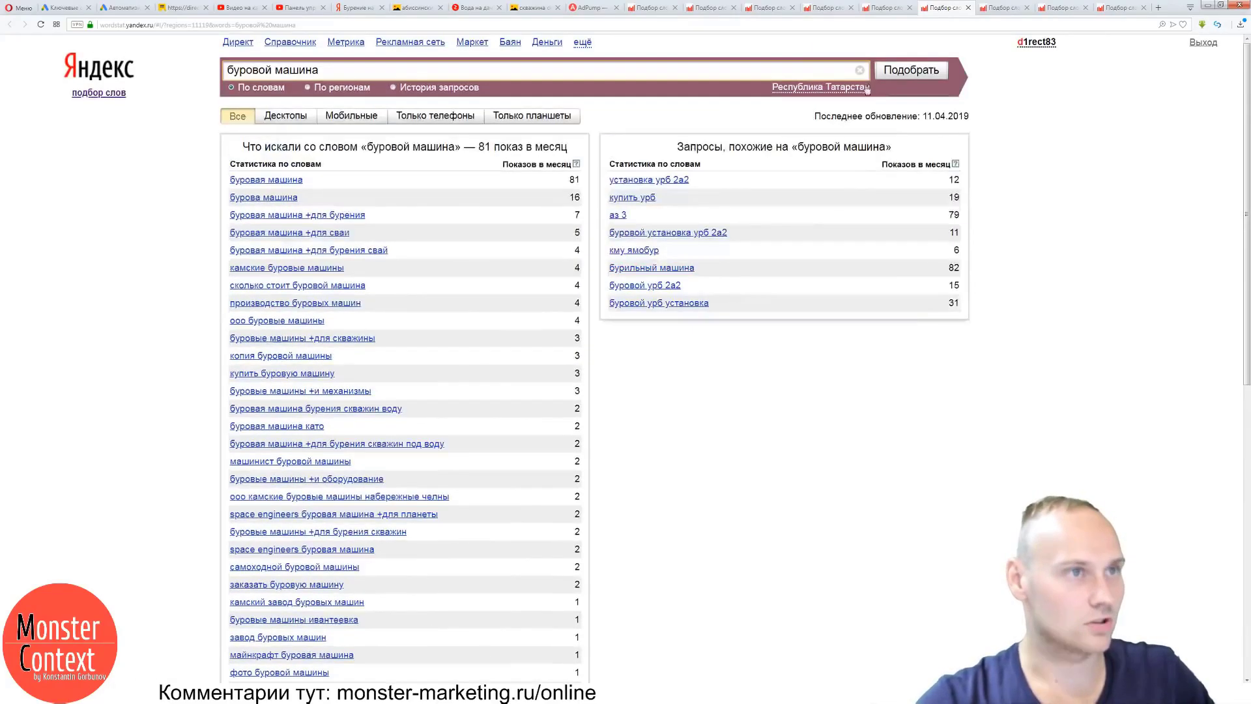
In the Yandex Images results for «скважина обустройство», enlarge the first picture and open its mosaquaservis.ru source page in a new browser tab.
left_click(518, 9)
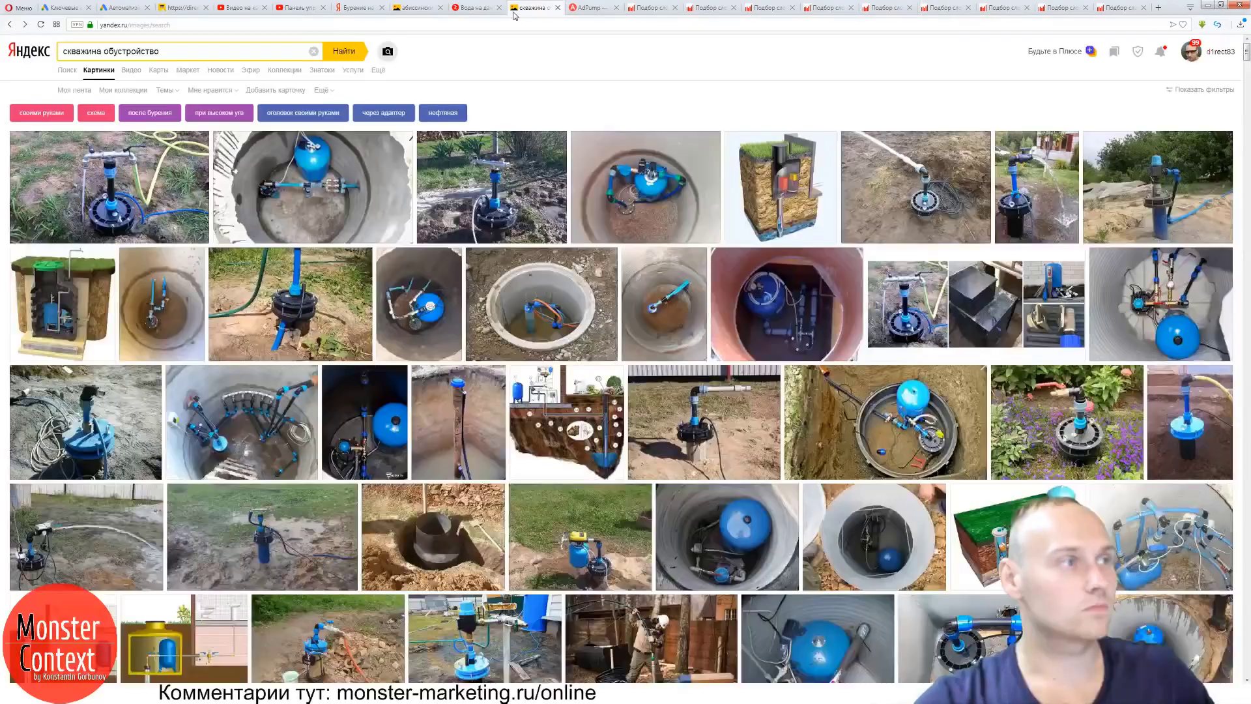
left_click(120, 178)
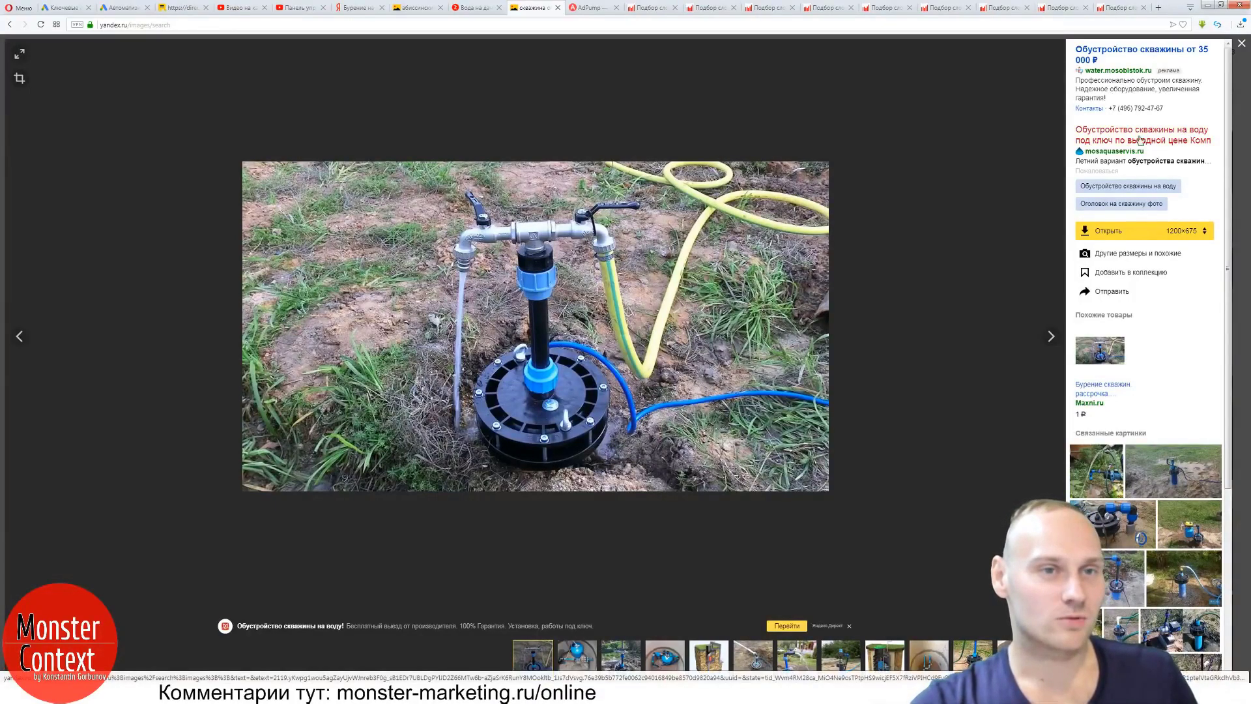
right_click(1172, 140)
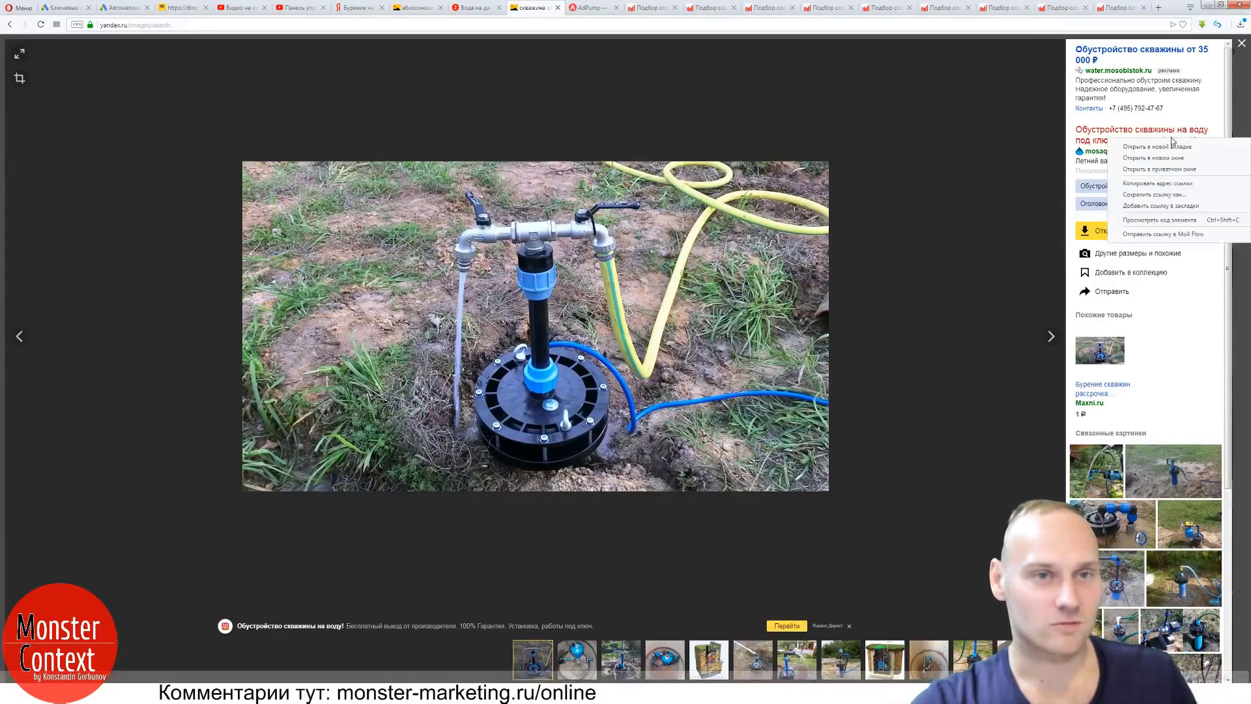
left_click(1166, 146)
left_click(564, 8)
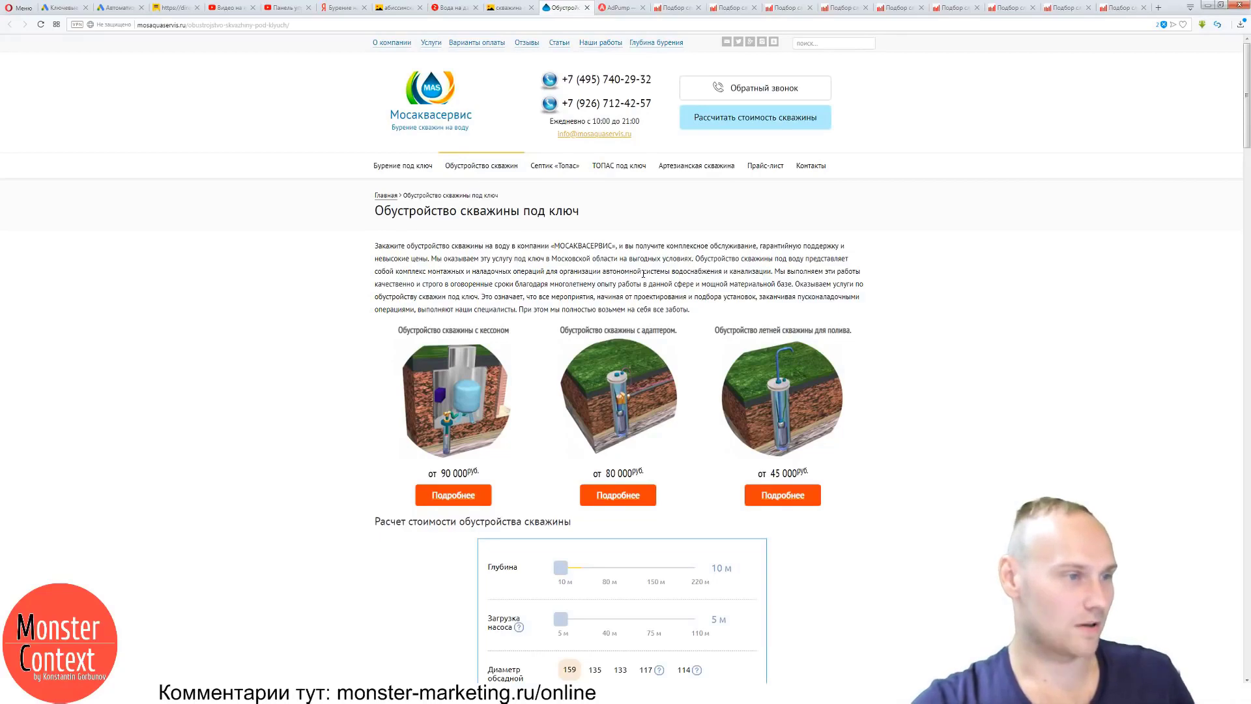
Copy «Насос скважинный» from the «Летний вариант» estimate on the mosaquaservis.ru page and look it up in Wordstat.
scroll(636, 274, "down", 2)
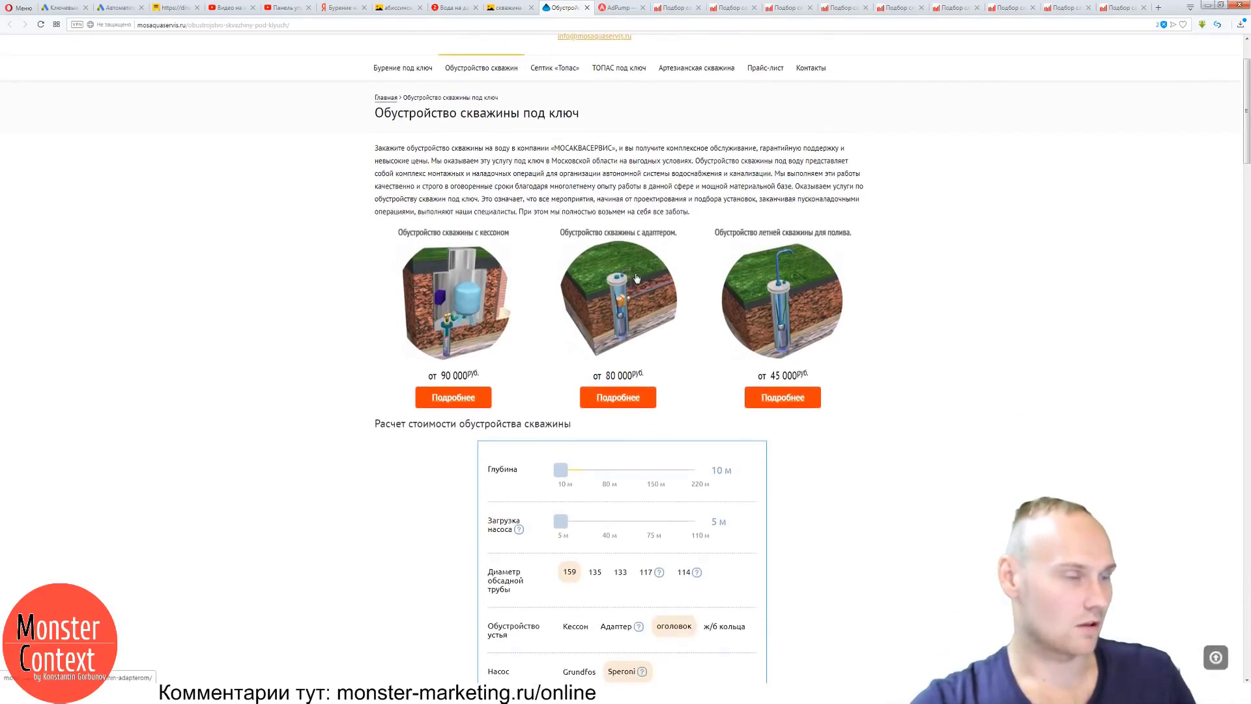
scroll(636, 278, "down", 8)
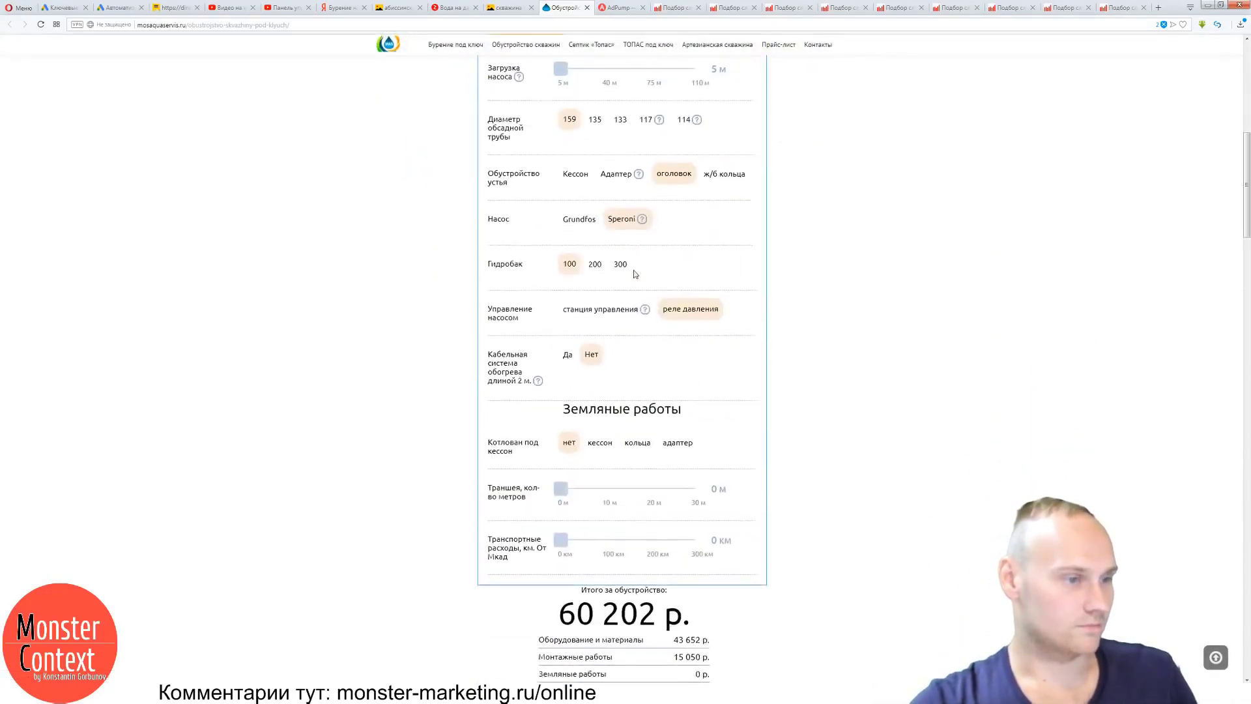
scroll(636, 274, "down", 10)
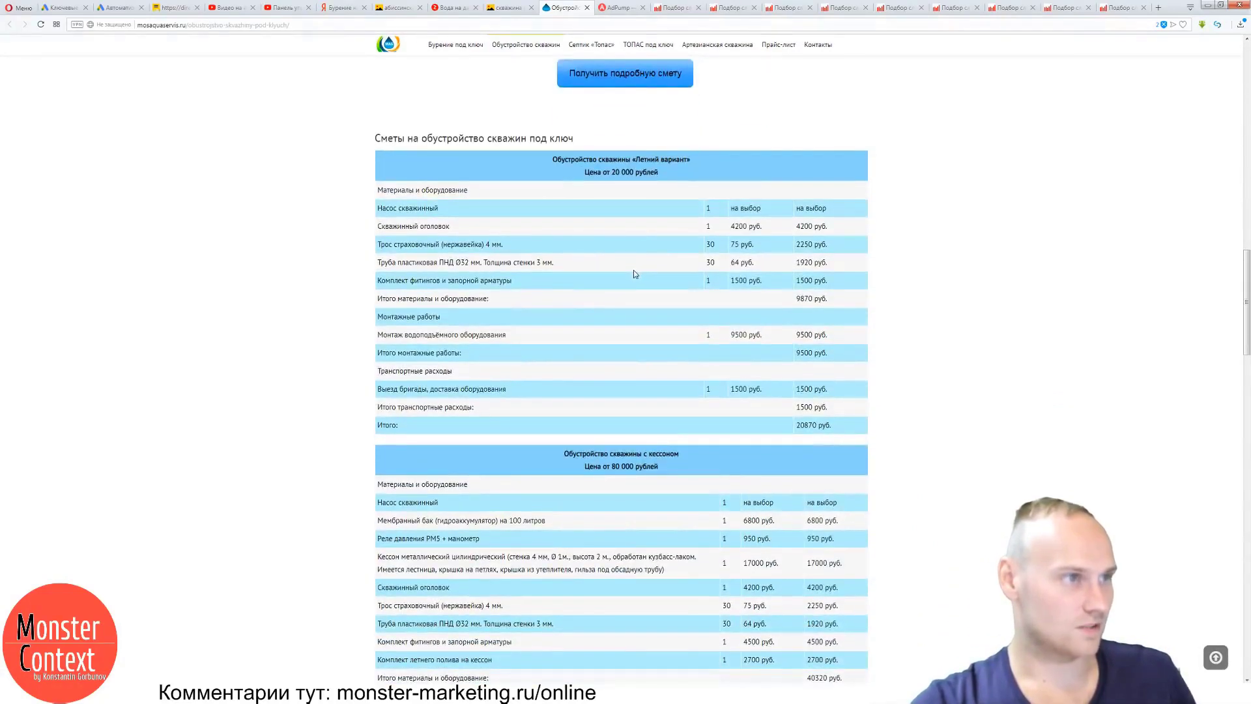
scroll(635, 273, "down", 5)
scroll(633, 269, "up", 5)
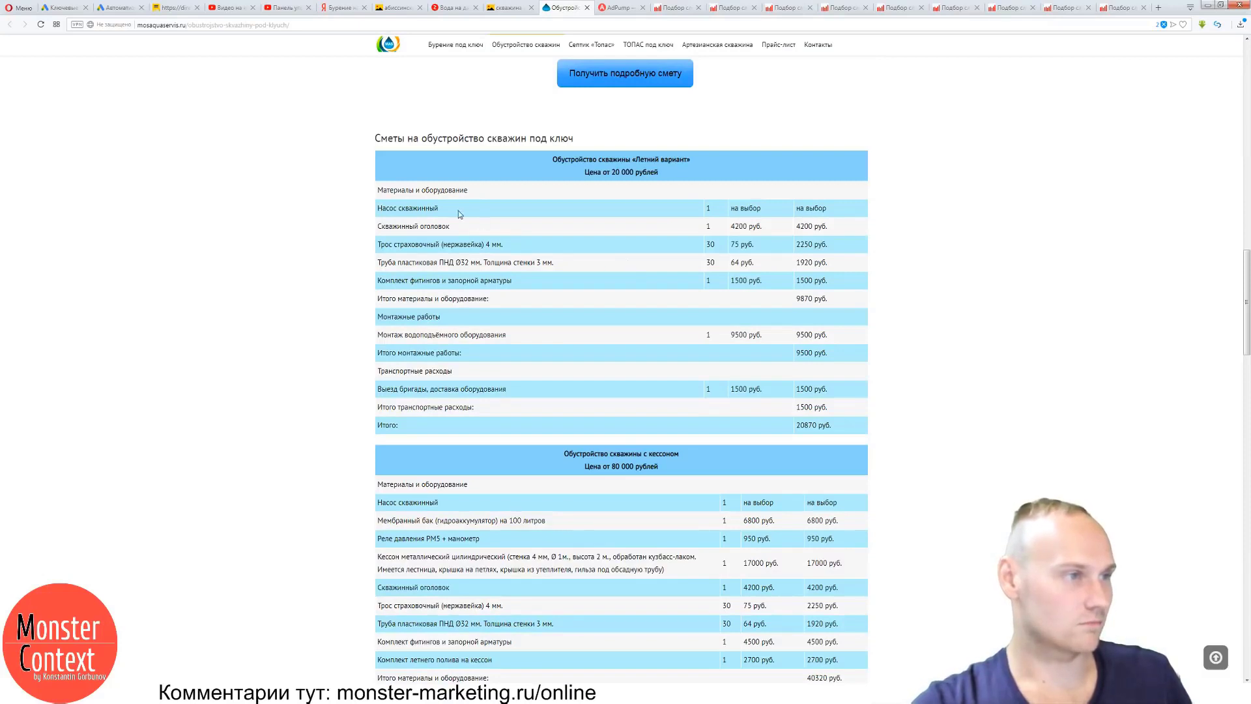
left_click_drag(458, 209, 380, 206)
key("ctrl+c")
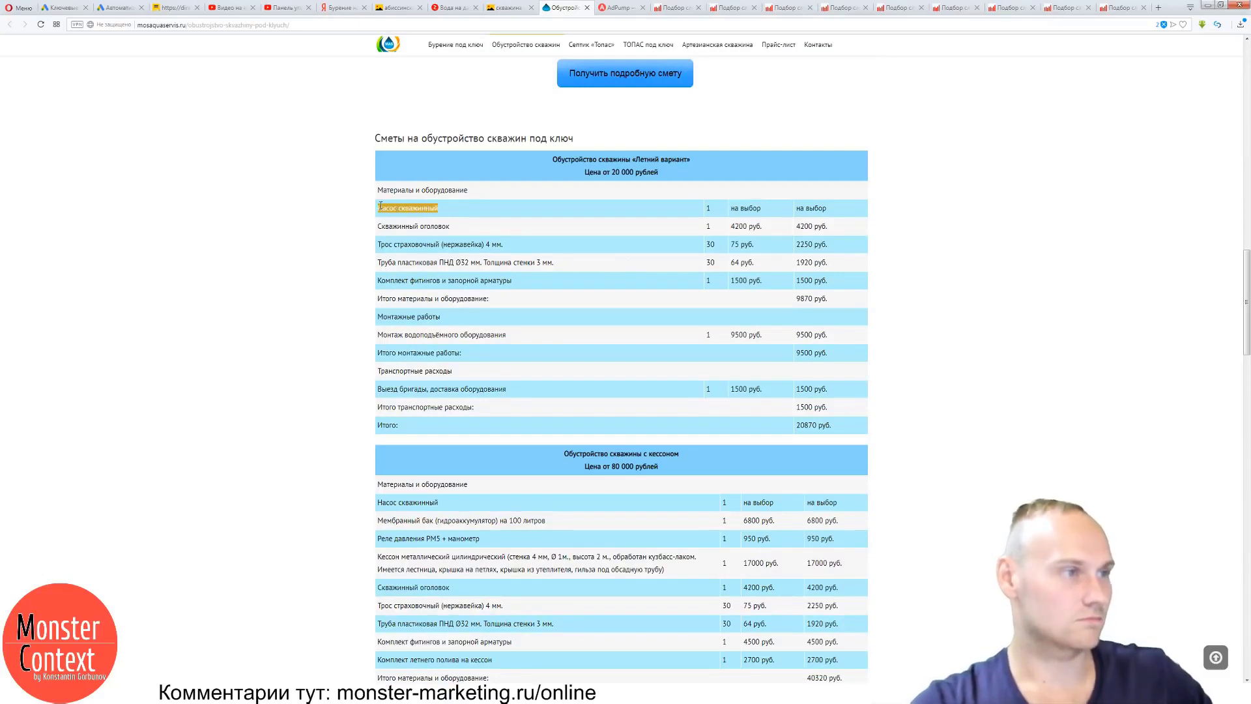
left_click(1121, 7)
triple_click(523, 67)
key("ctrl+v")
key("Return")
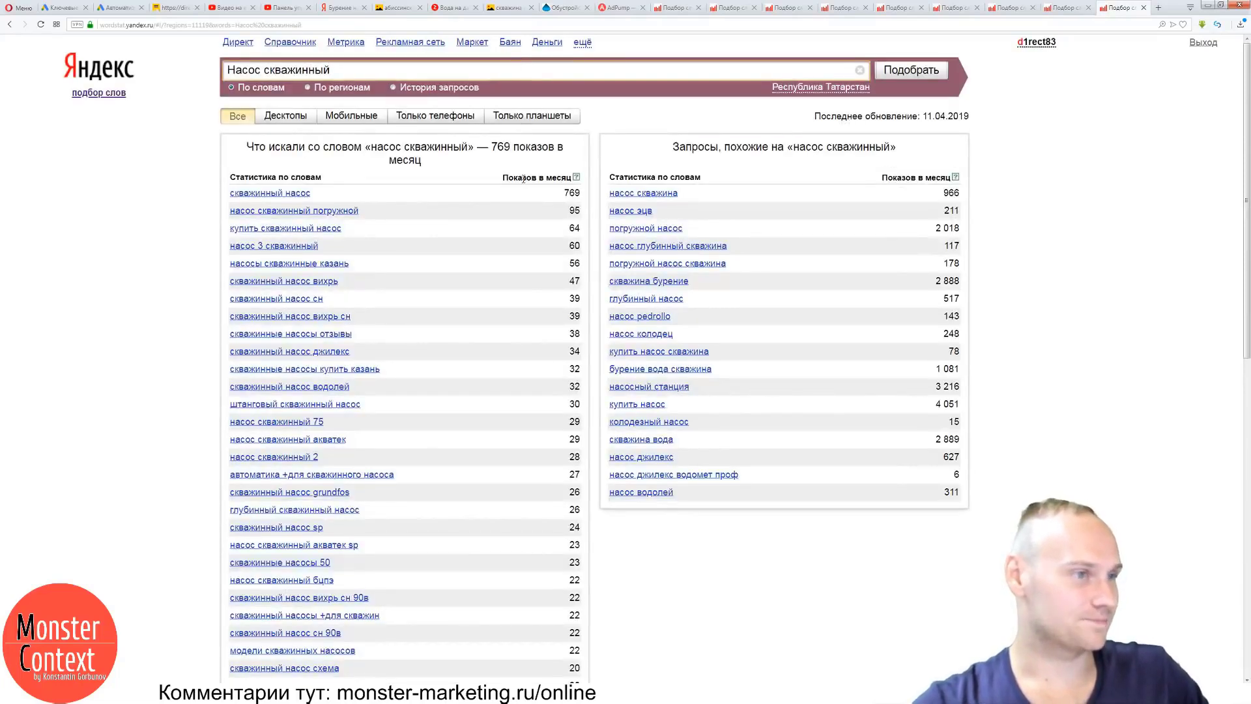
Copy the query «Насос скважинный», add it to AdPump's phrases to sort and return to its Wordstat results.
key("ctrl+a")
key("ctrl+c")
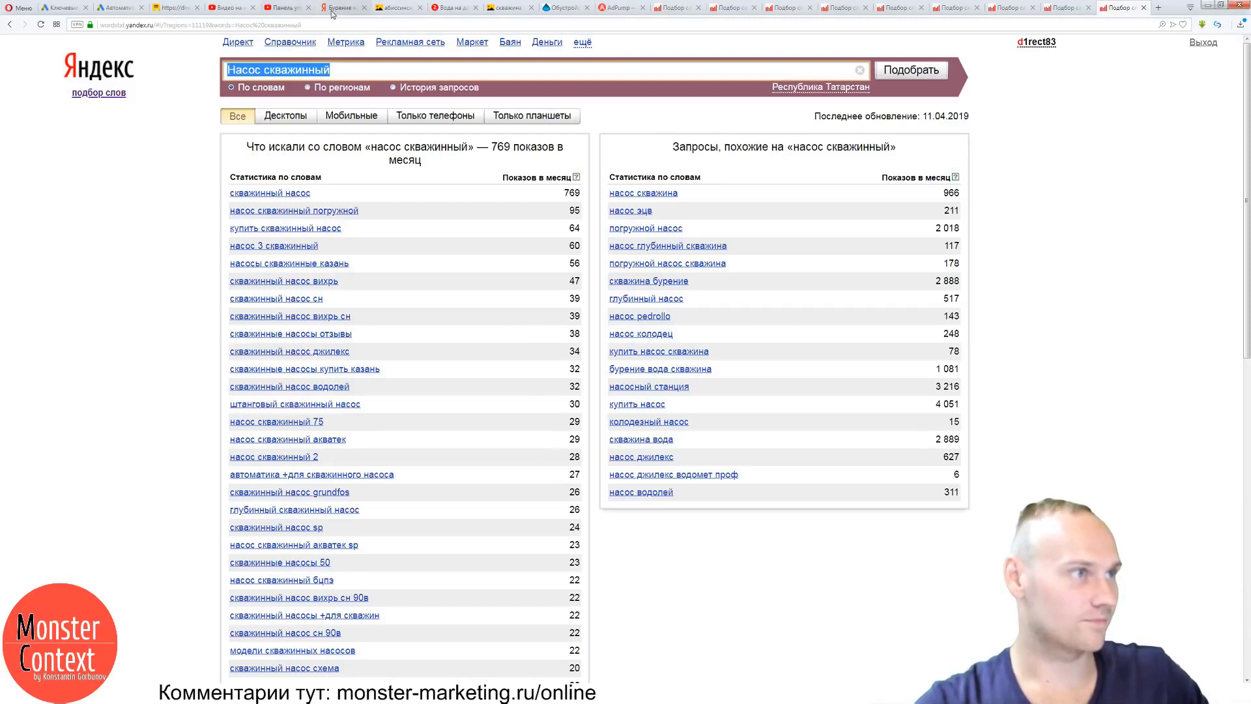
left_click(619, 7)
key("ctrl+v")
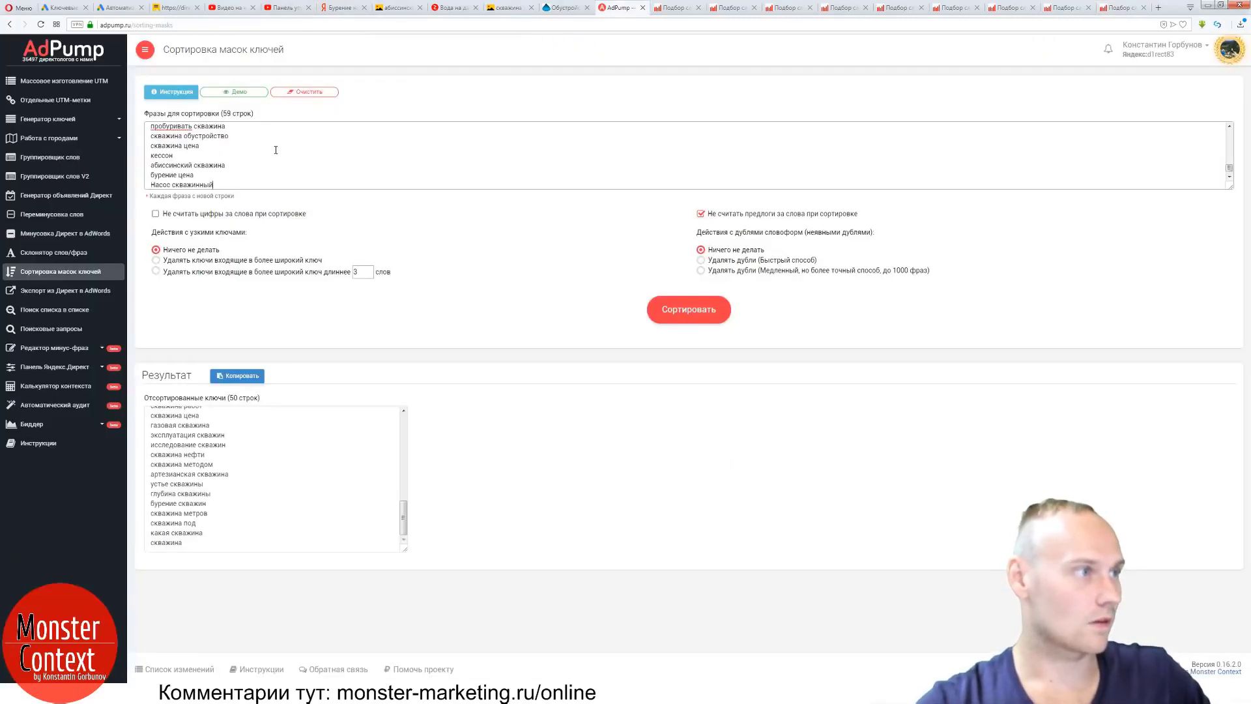
left_click(1114, 7)
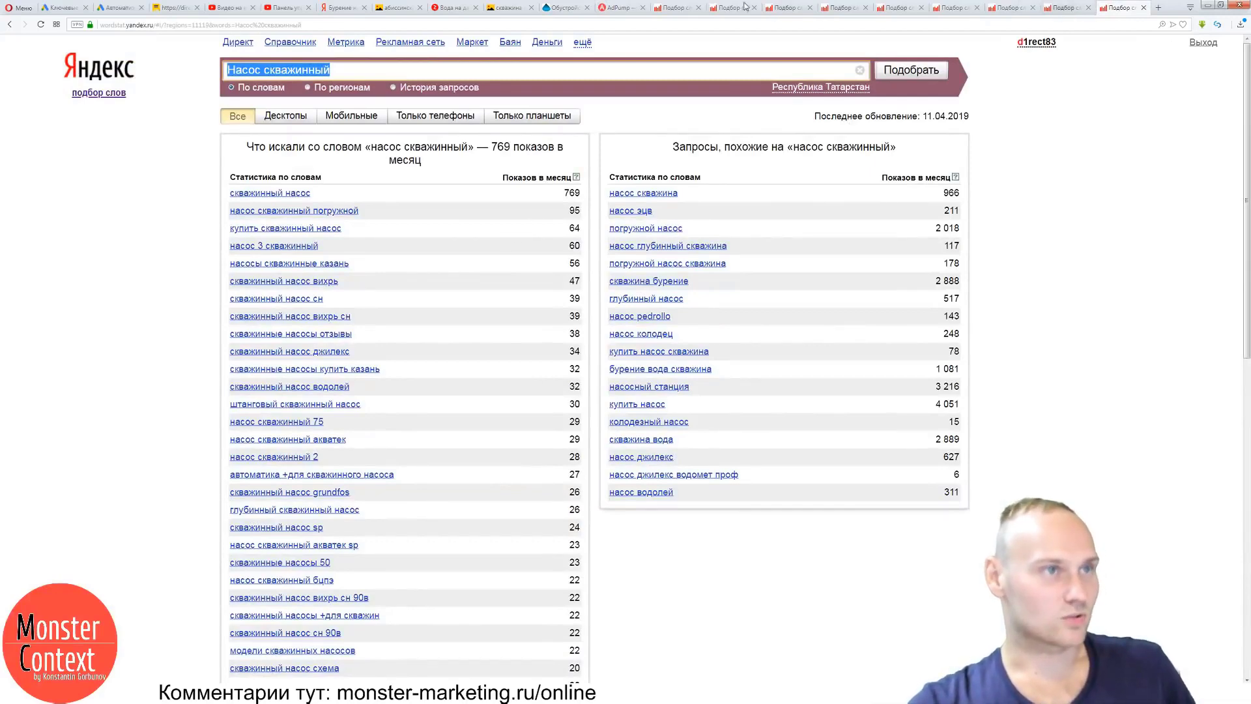
Close the Yandex Zen article on Abyssinian wells, copy «Скважинный оголовок» from the mosaquaservis.ru estimate and look it up in Wordstat.
left_click(458, 8)
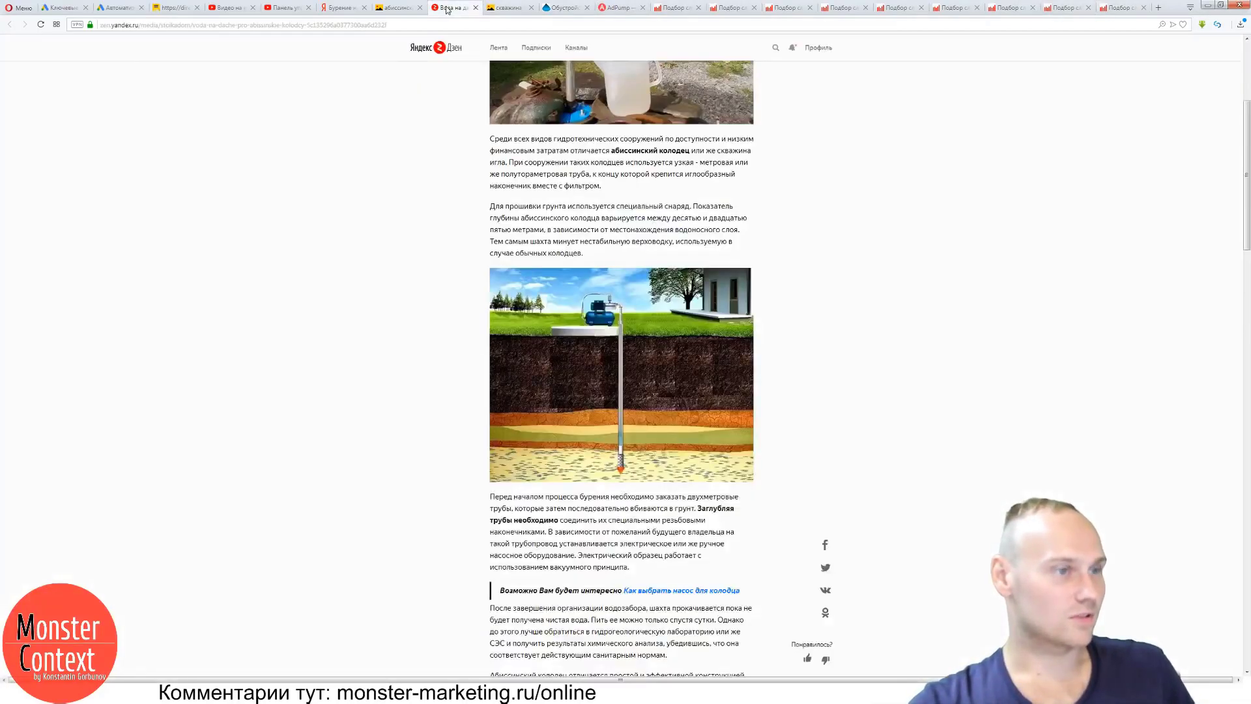
left_click(475, 7)
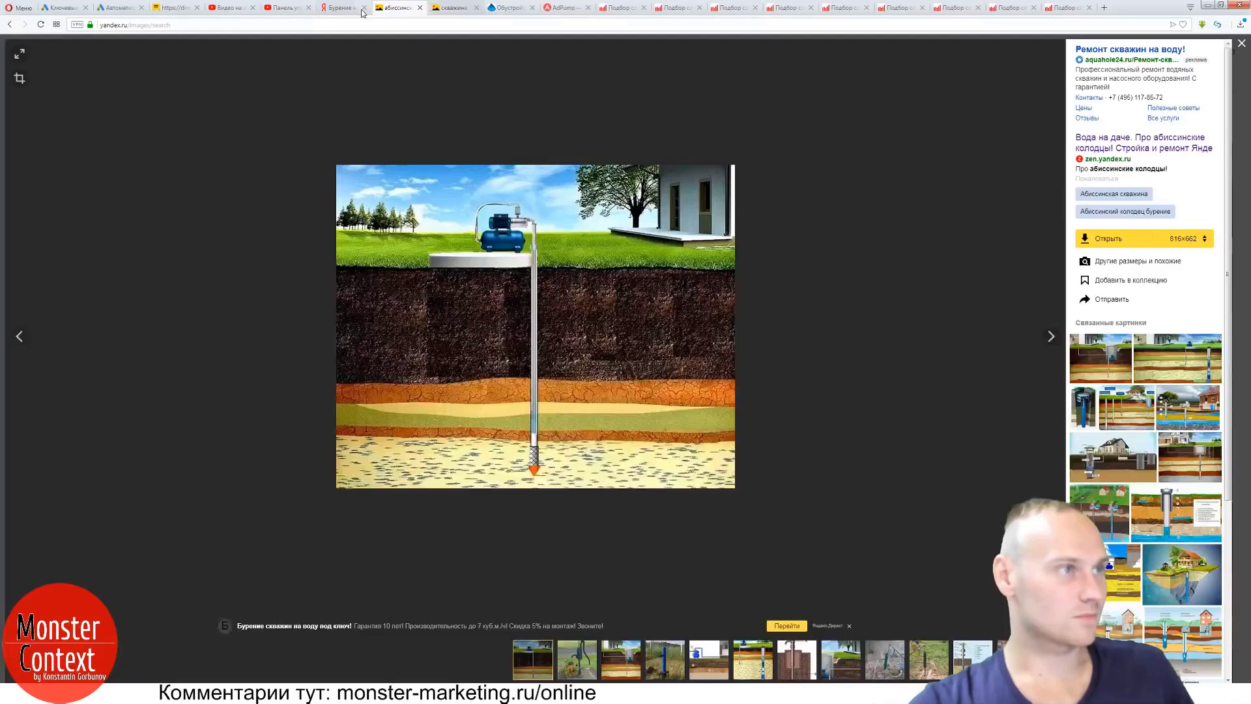
left_click(521, 7)
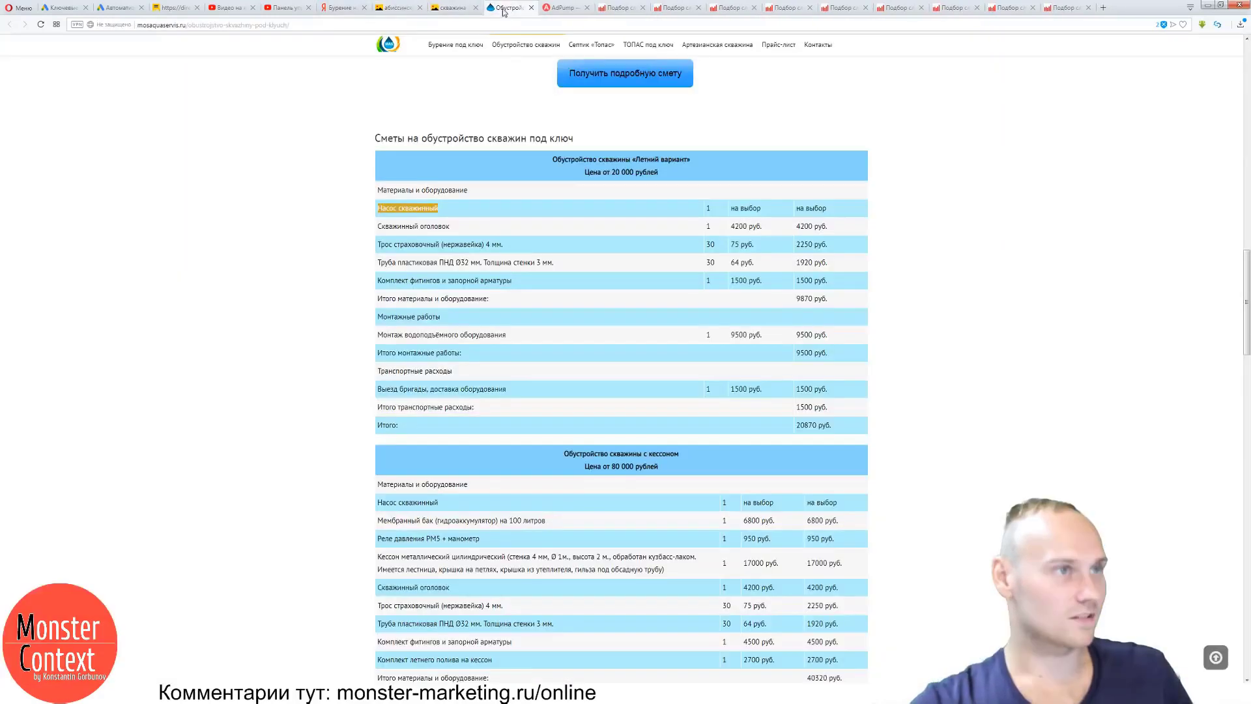
triple_click(466, 227)
key("ctrl+c")
left_click(1113, 8)
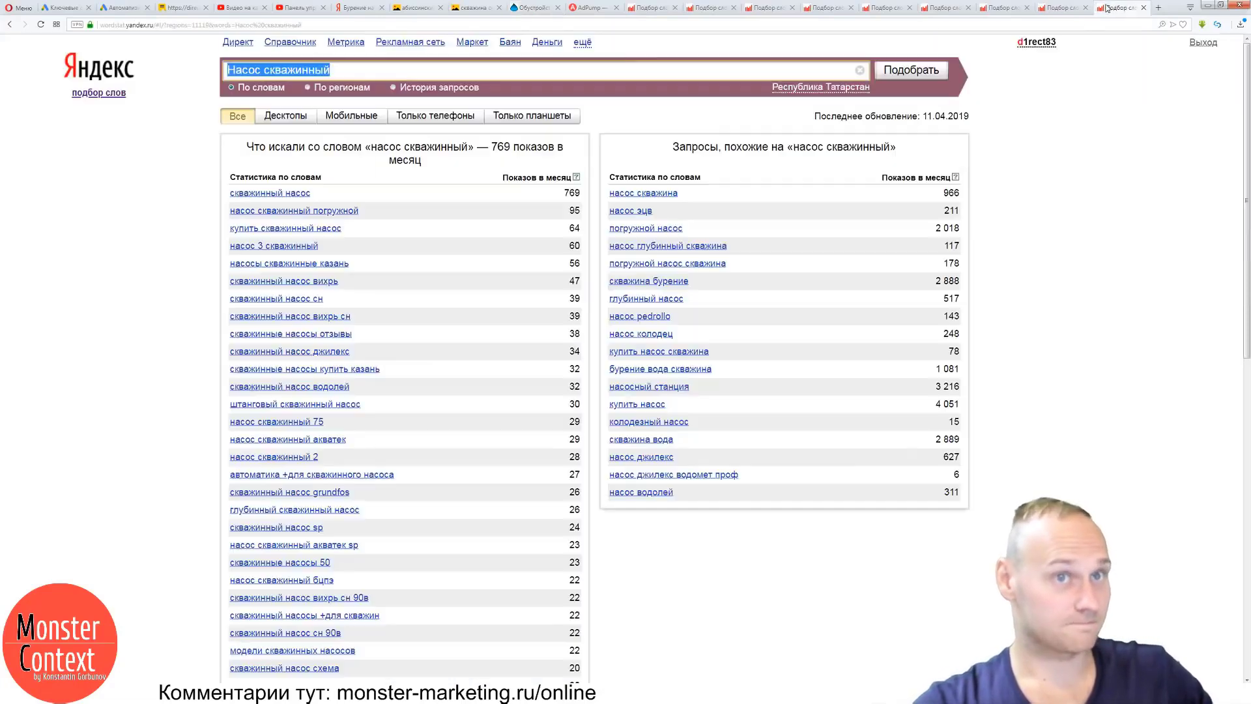
triple_click(380, 70)
key("ctrl+v")
key("Return")
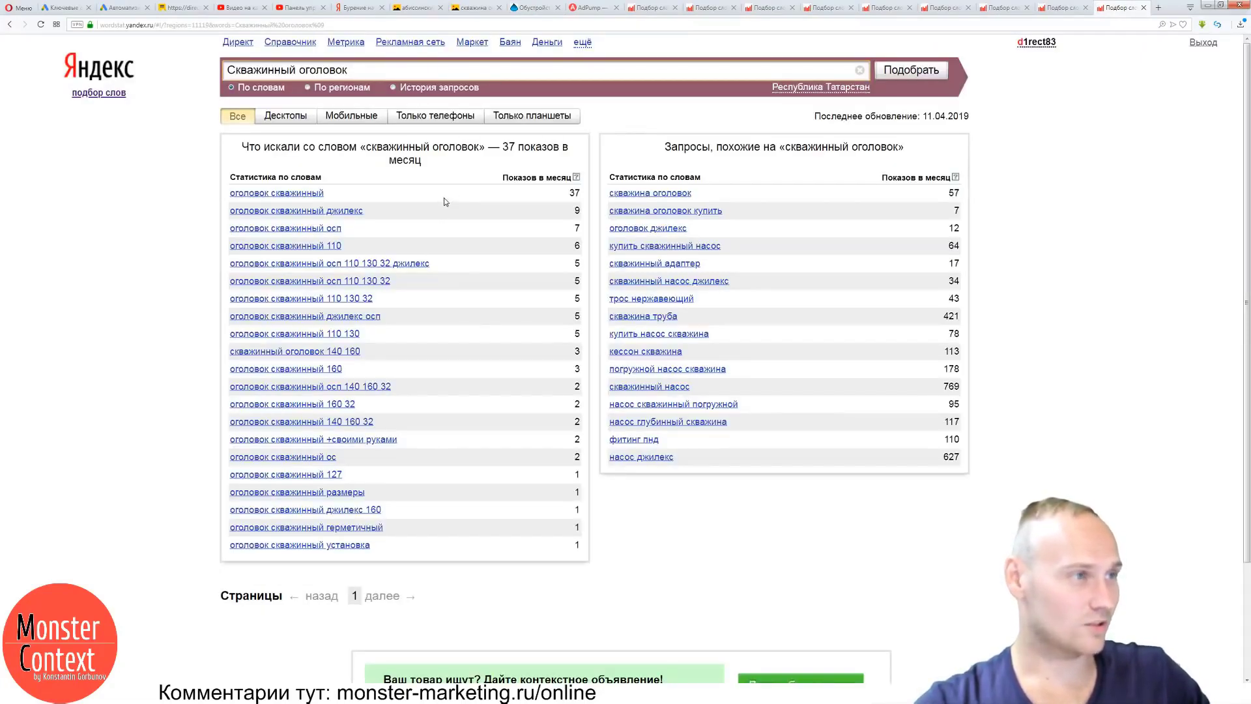
Add «Скважинный оголовок» on a new line of AdPump's phrases to sort.
left_click(589, 9)
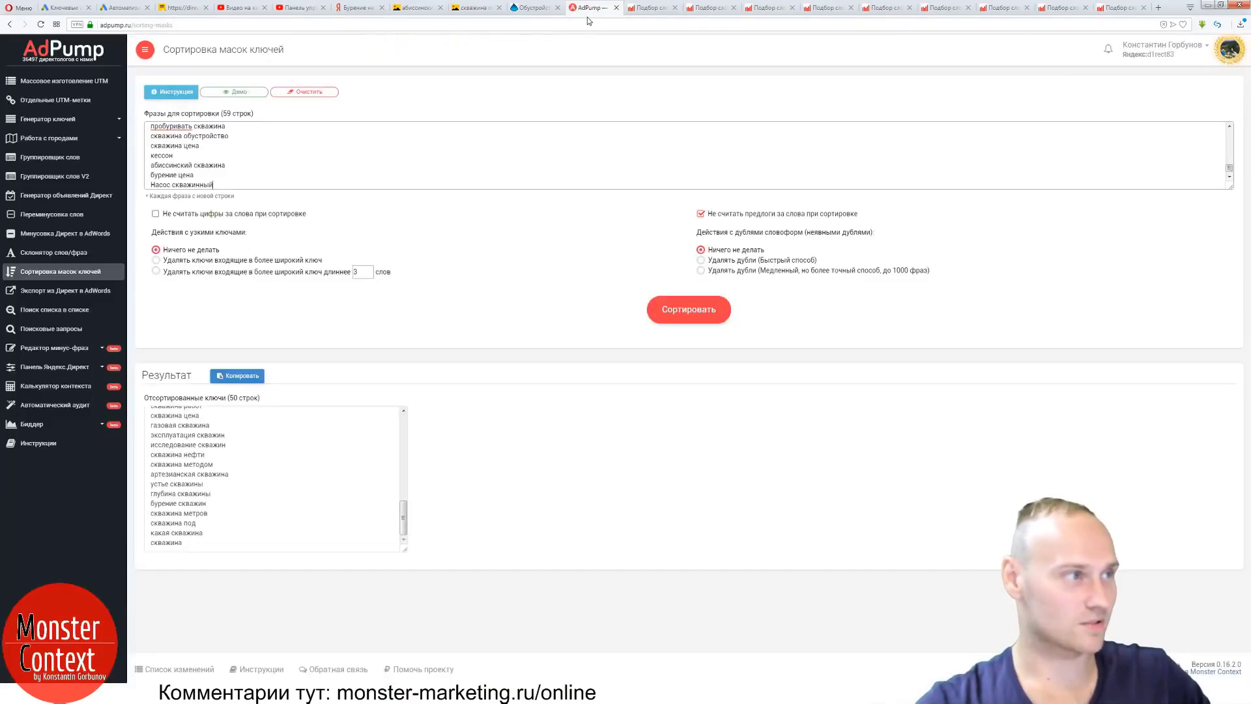
key("Return")
key("ctrl+v")
key("Return")
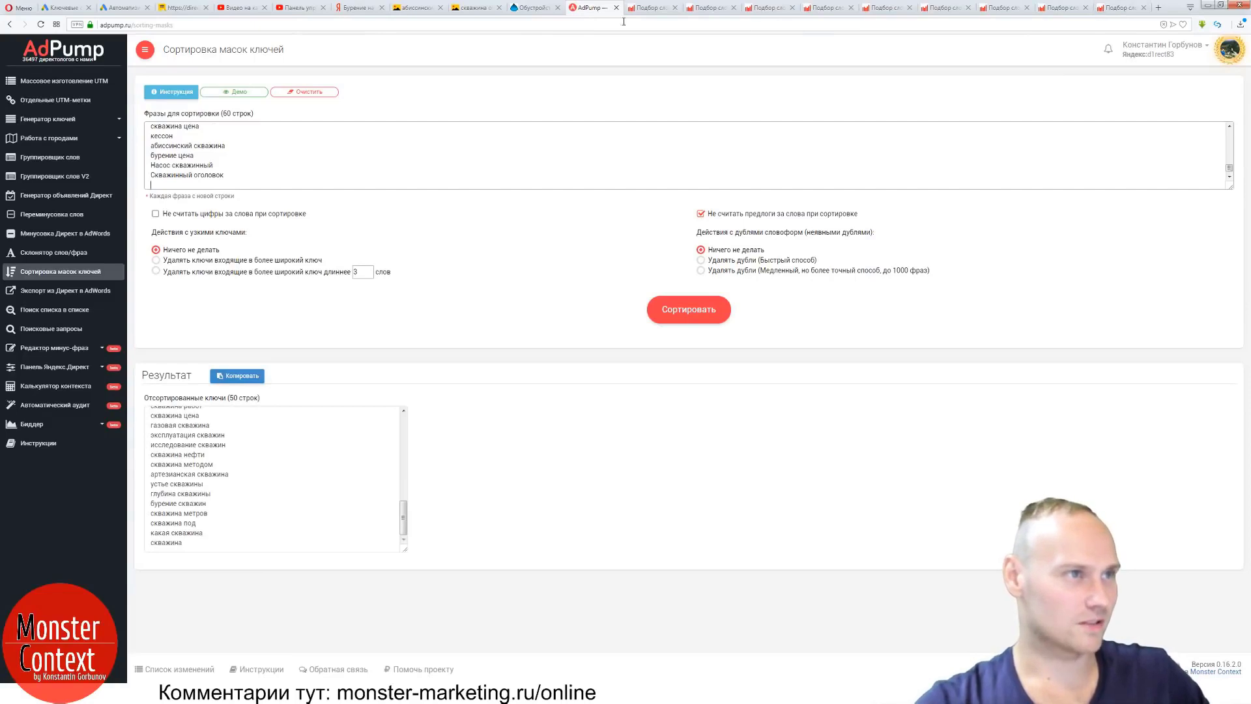
Return to the mosaquaservis.ru estimate and copy «водоподъёмного оборудования» from the installation work rows.
left_click(532, 12)
left_click(542, 245)
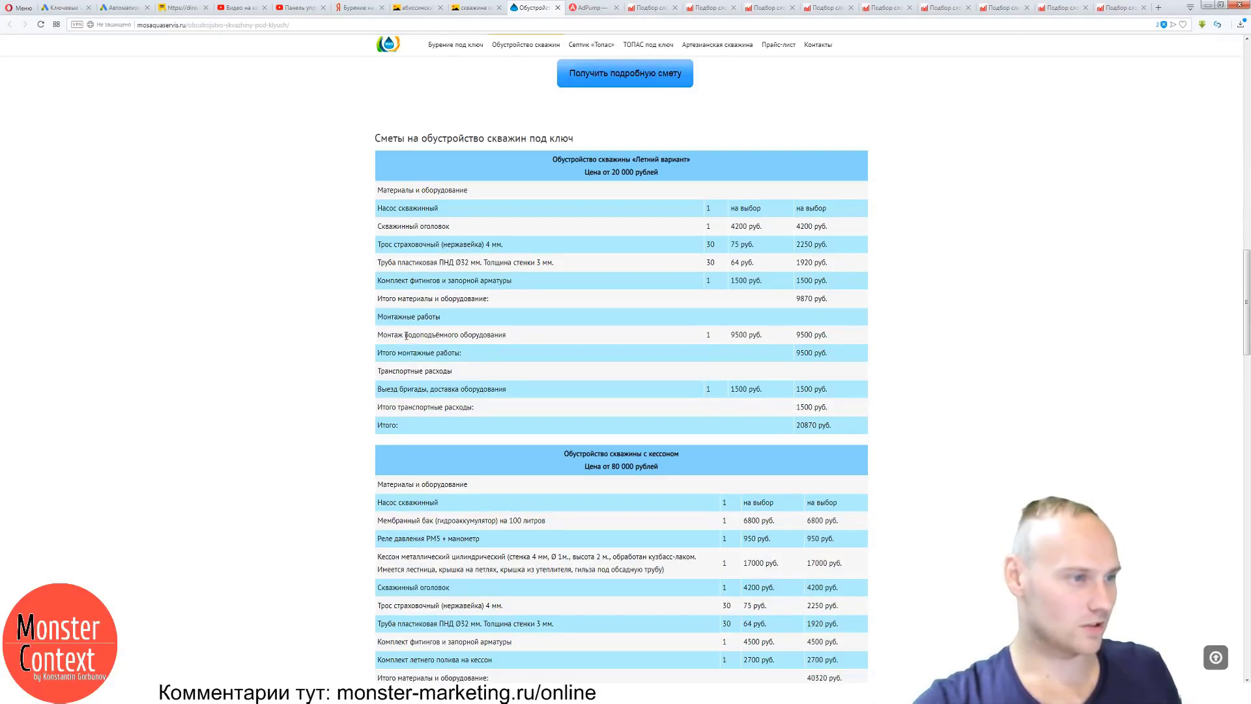
left_click_drag(518, 339, 403, 336)
key("ctrl+c")
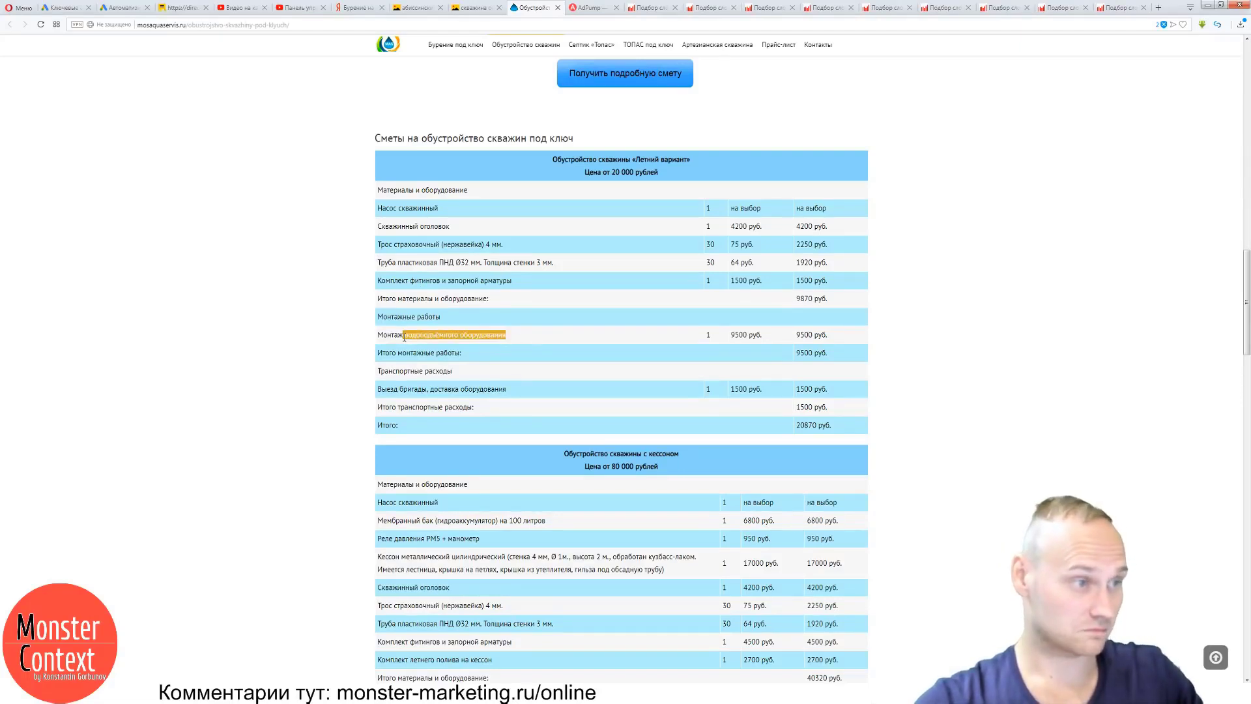
Look up the copied phrase «водоподъёмного оборудования» in Wordstat.
left_click(1121, 9)
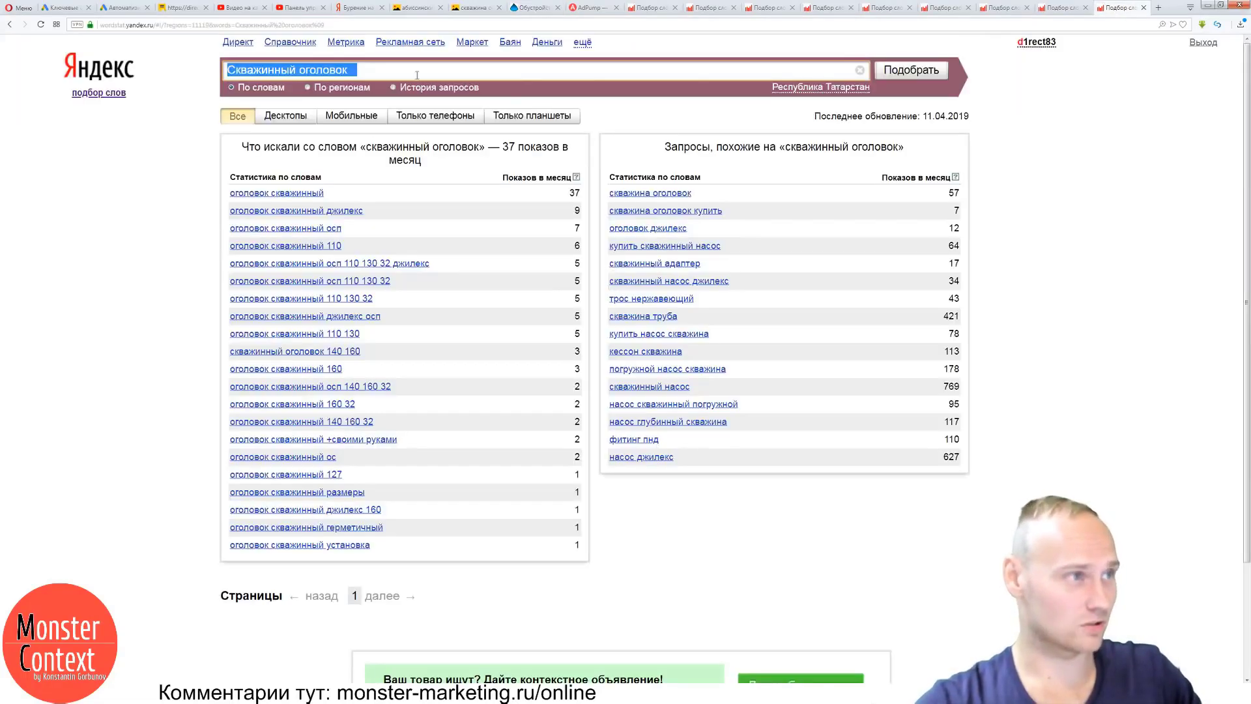
key("ctrl+v")
key("Return")
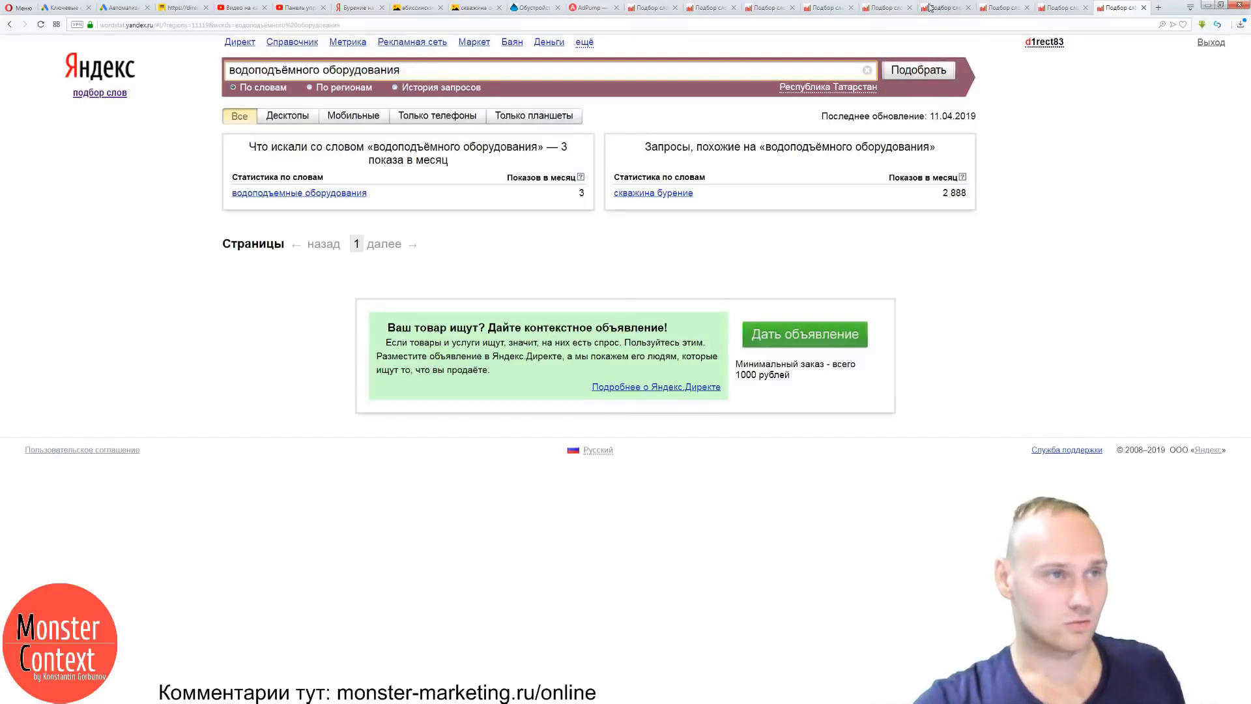
Return to the mosaquaservis.ru estimates and examine the caisson well estimate for terms, highlighting «Реле давления» and «Кессон».
left_click(533, 8)
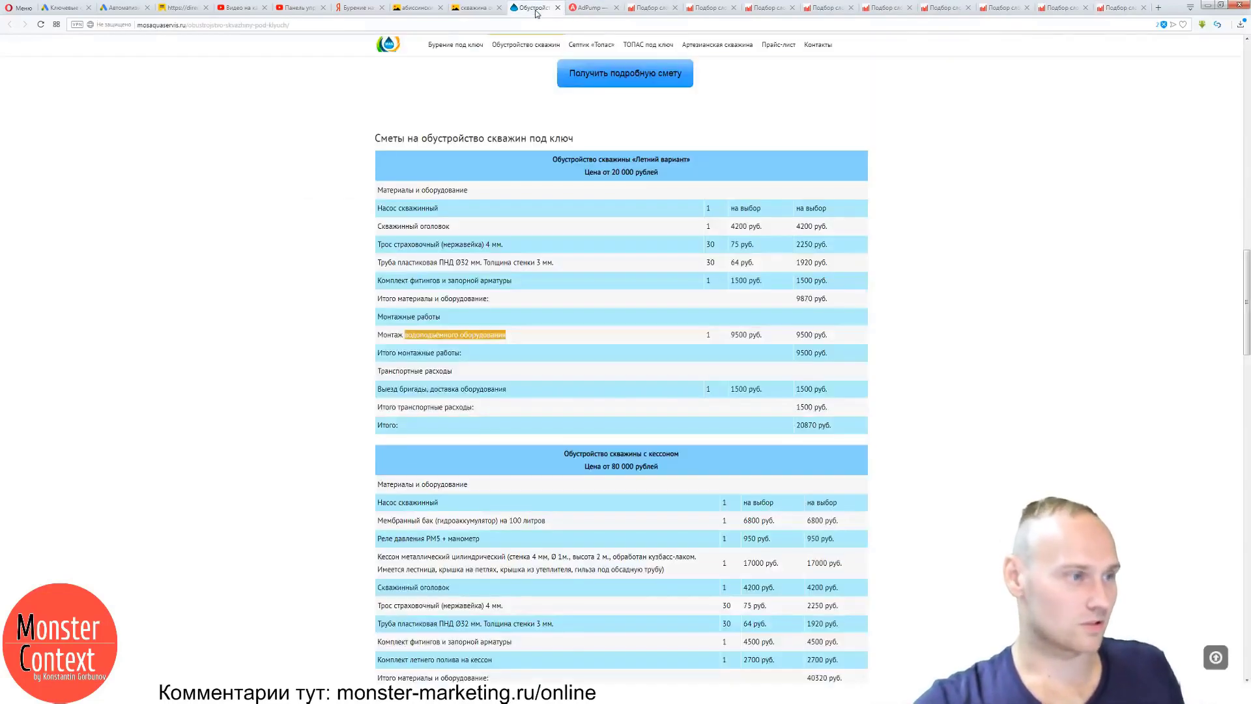
left_click(510, 363)
scroll(531, 360, "down", 3)
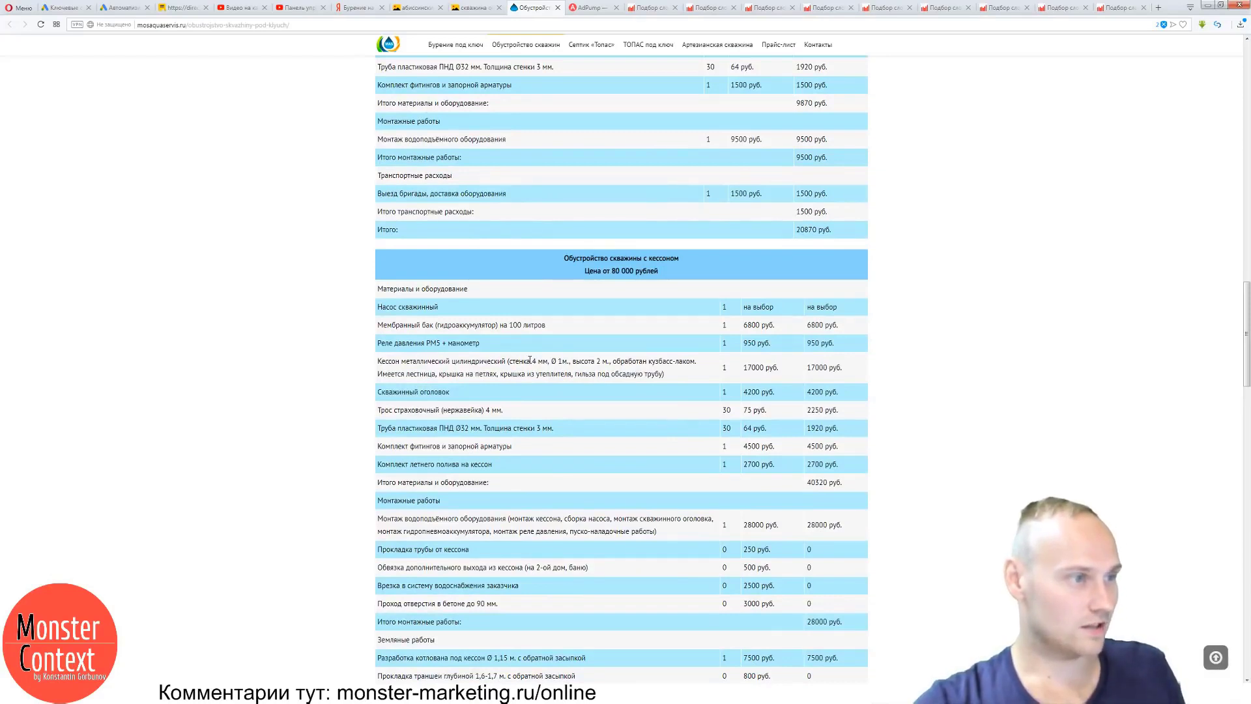
left_click_drag(378, 340, 424, 345)
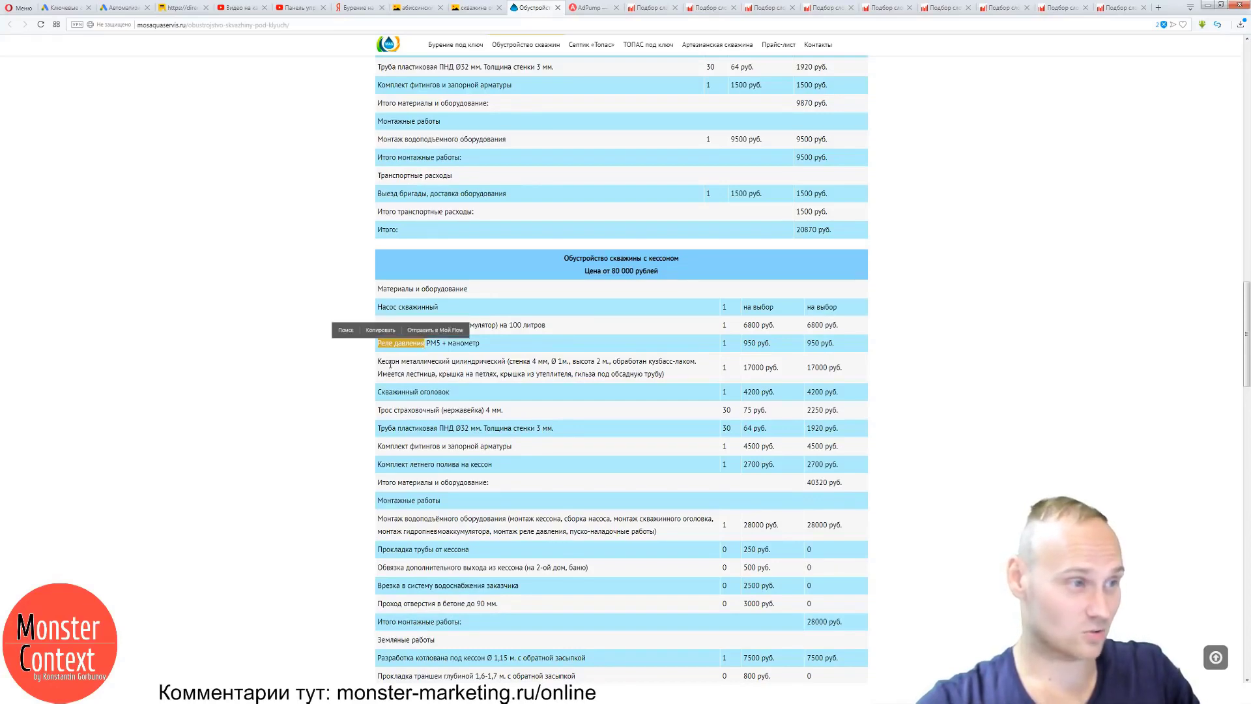
left_click_drag(378, 361, 399, 362)
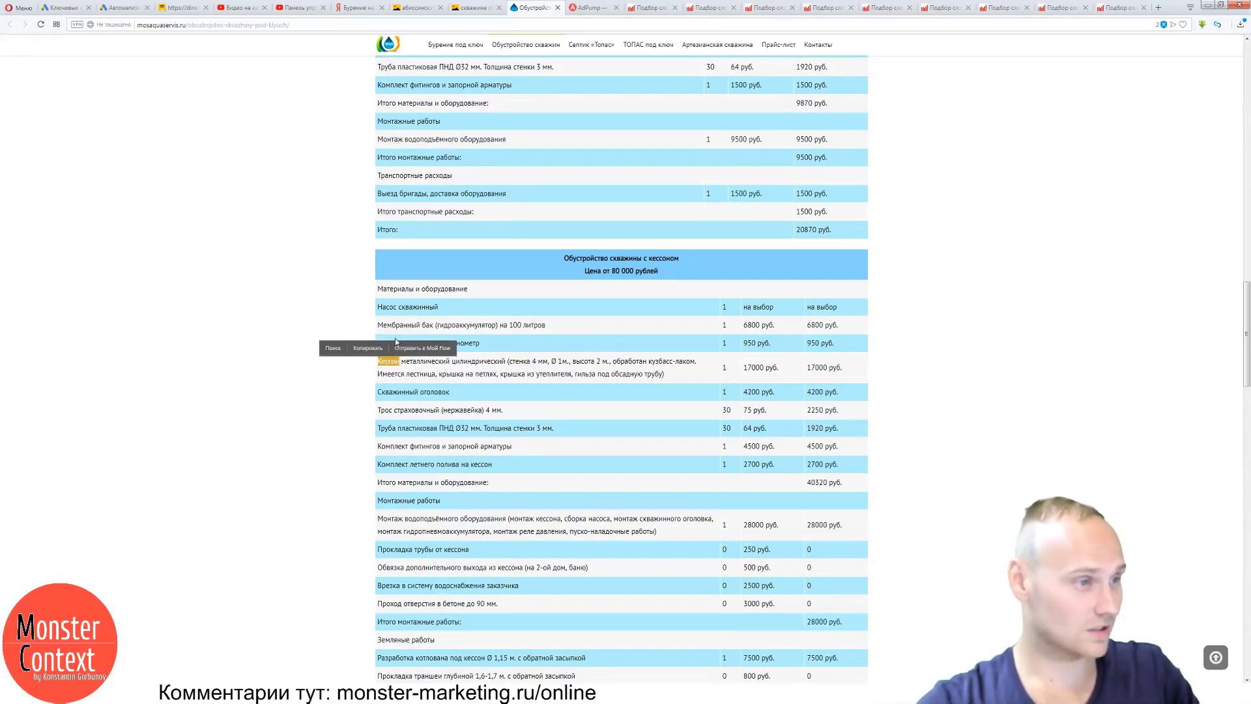
left_click(458, 368)
scroll(460, 370, "down", 1)
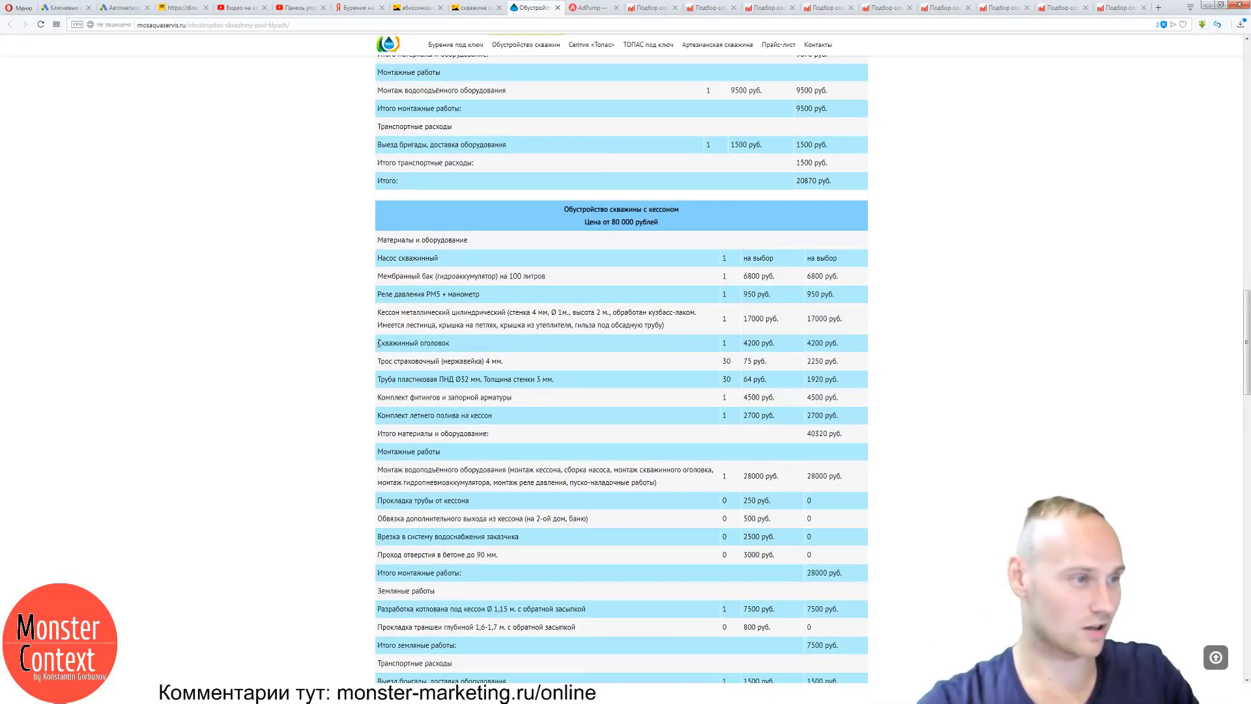
scroll(381, 362, "down", 1)
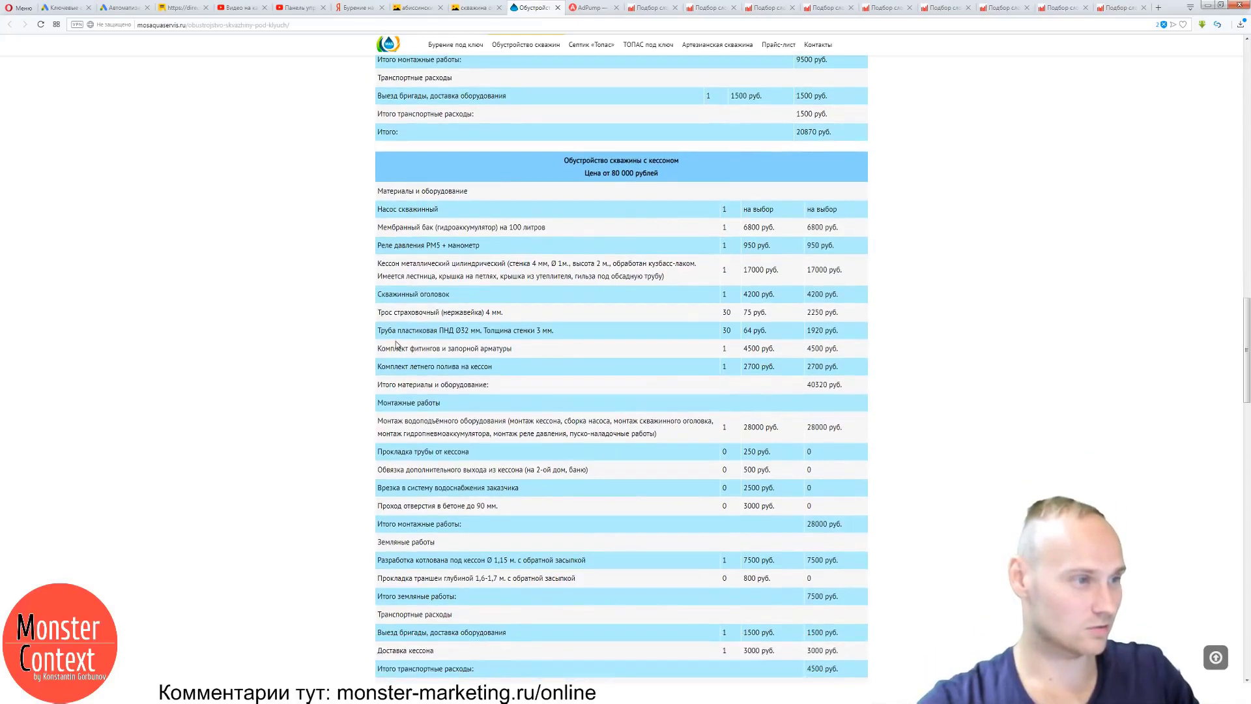
scroll(397, 369, "down", 1)
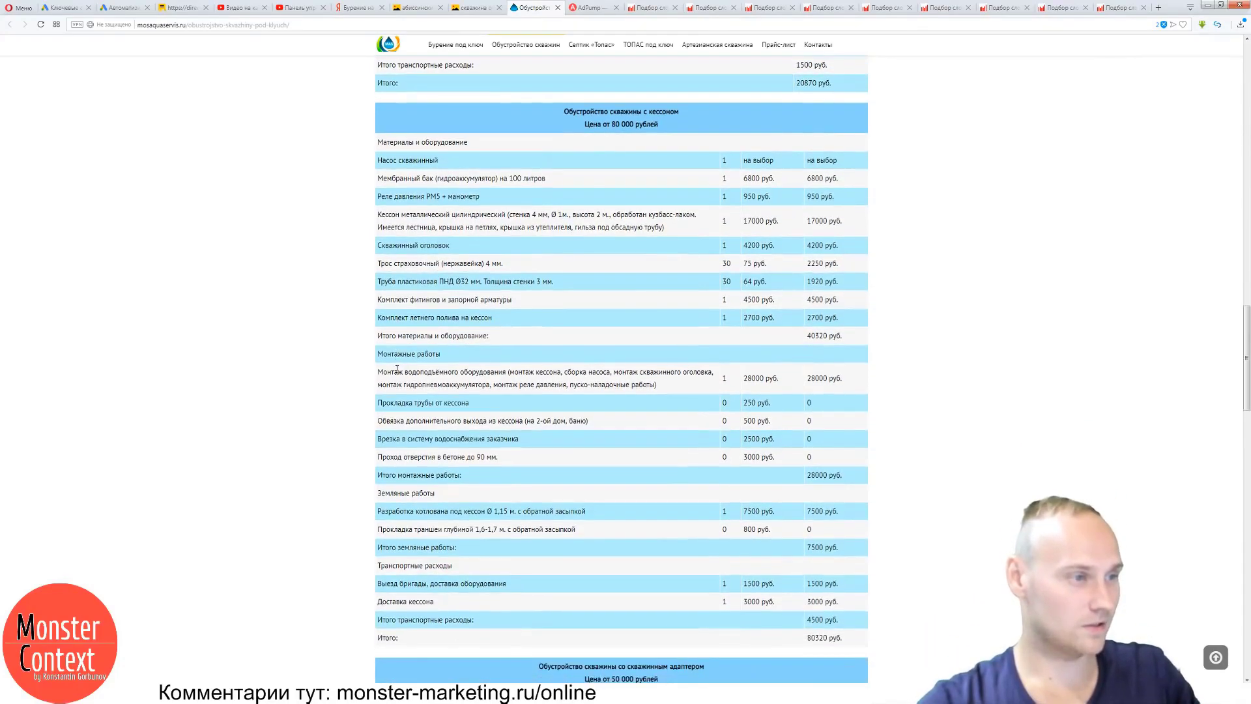
scroll(416, 363, "down", 1)
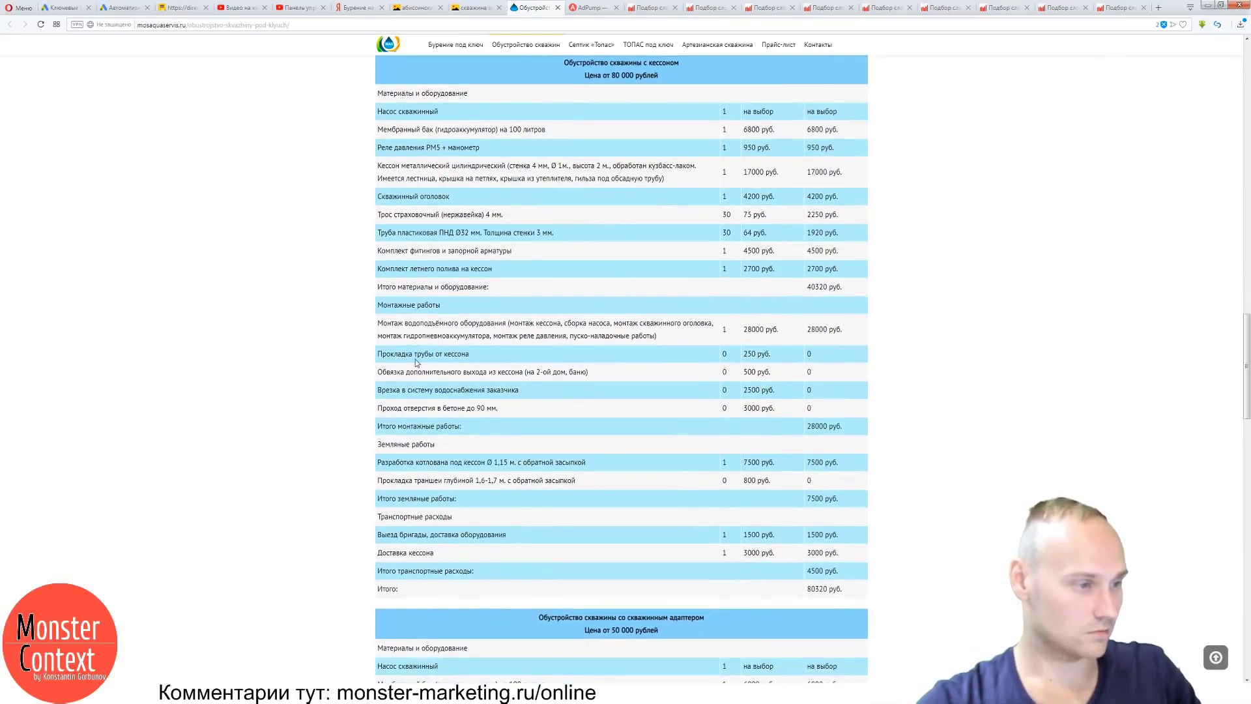
Read the well adapter estimate and the rest of the page, and open «Бурение скважин» from the company's services.
scroll(417, 361, "down", 5)
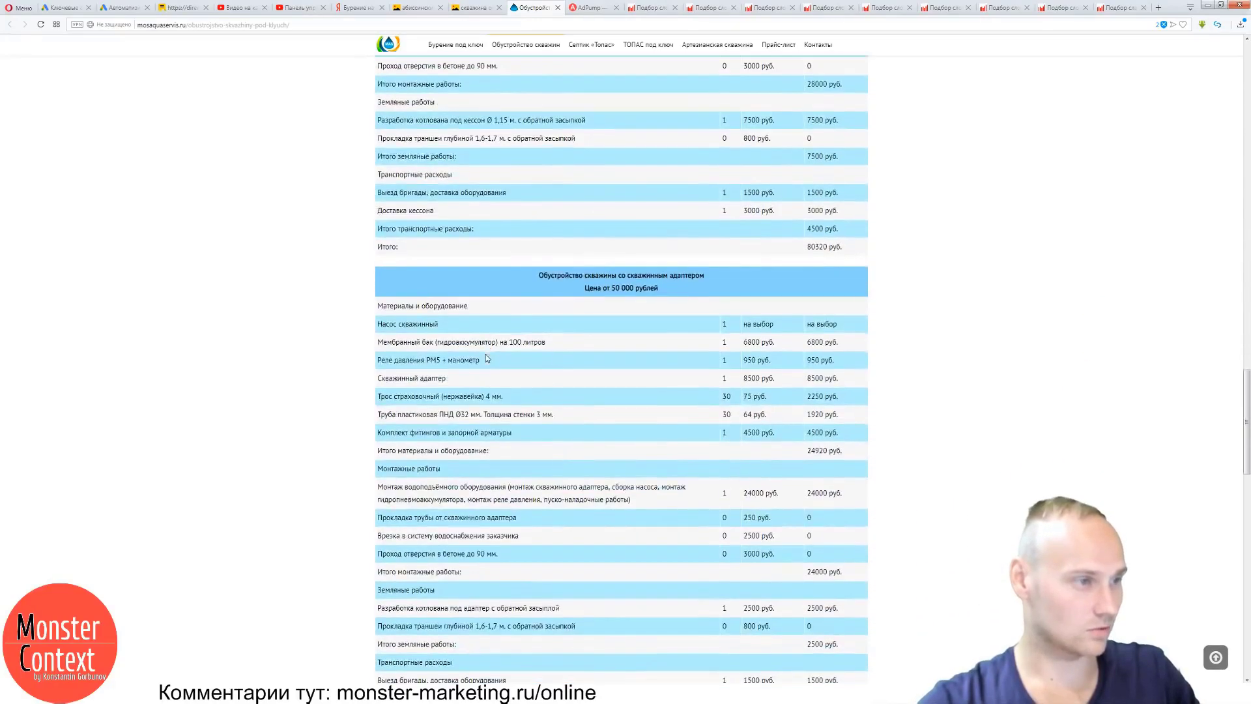
scroll(490, 358, "down", 1)
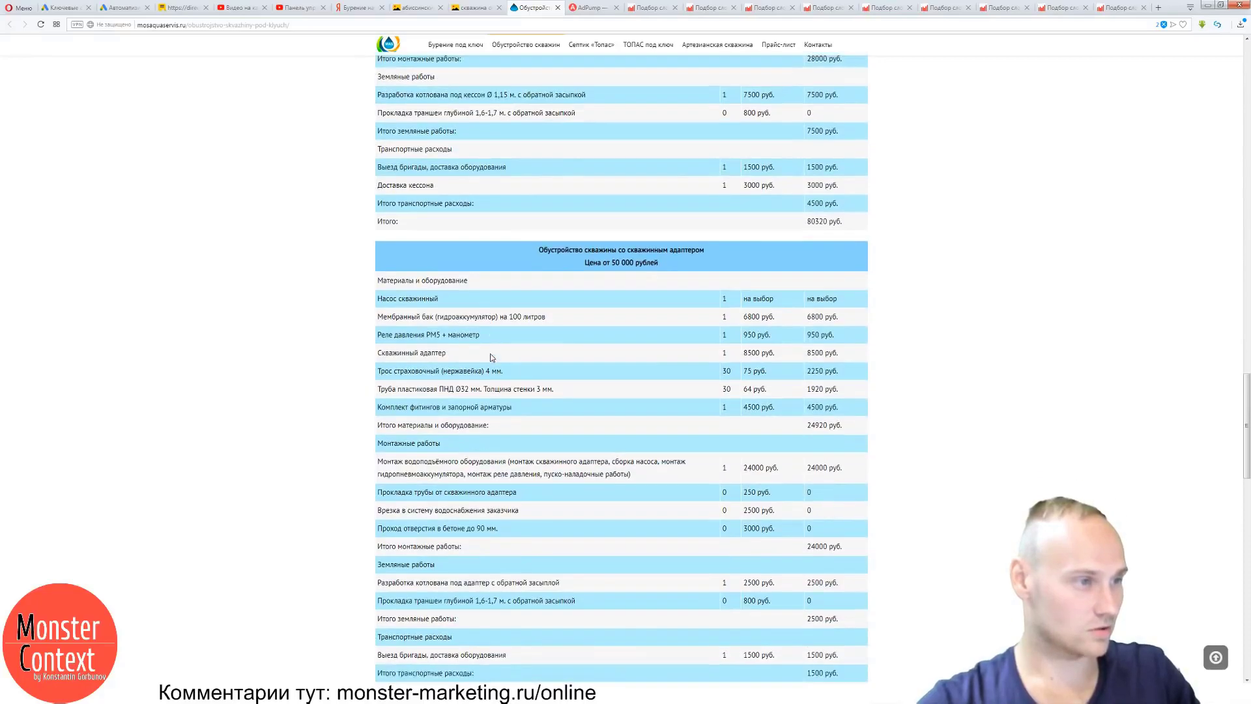
scroll(490, 357, "down", 3)
scroll(574, 324, "down", 8)
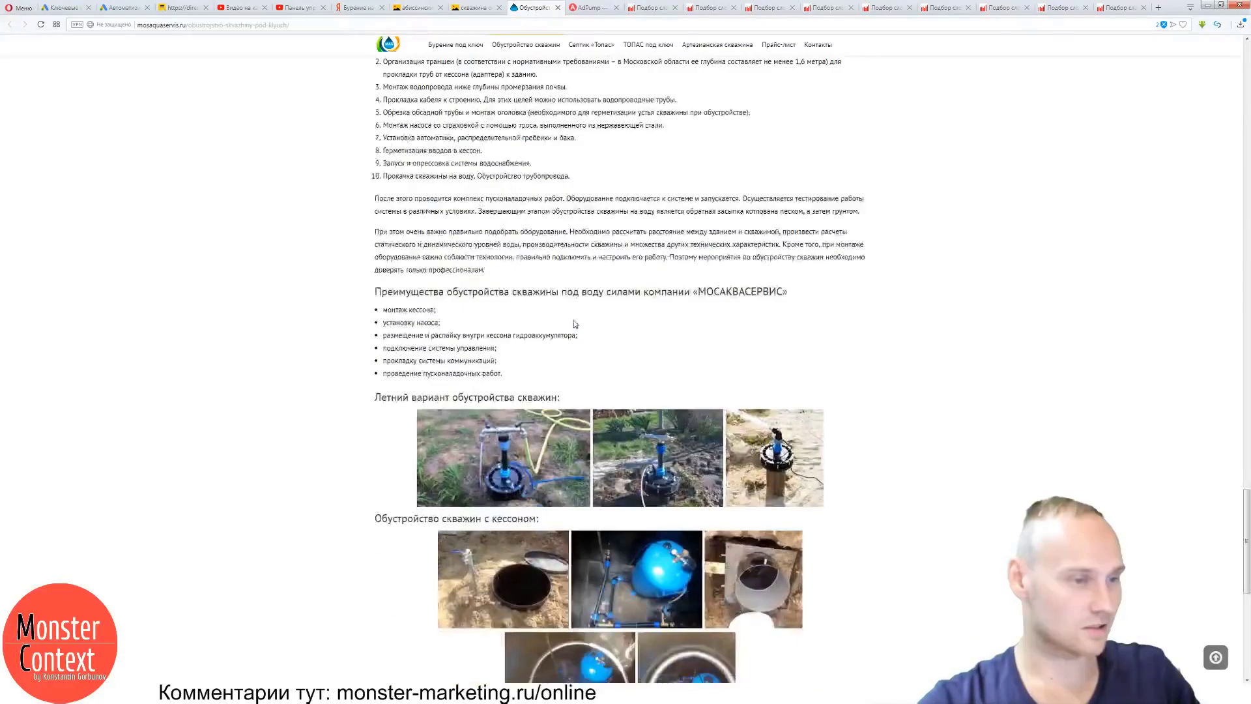
scroll(574, 324, "down", 8)
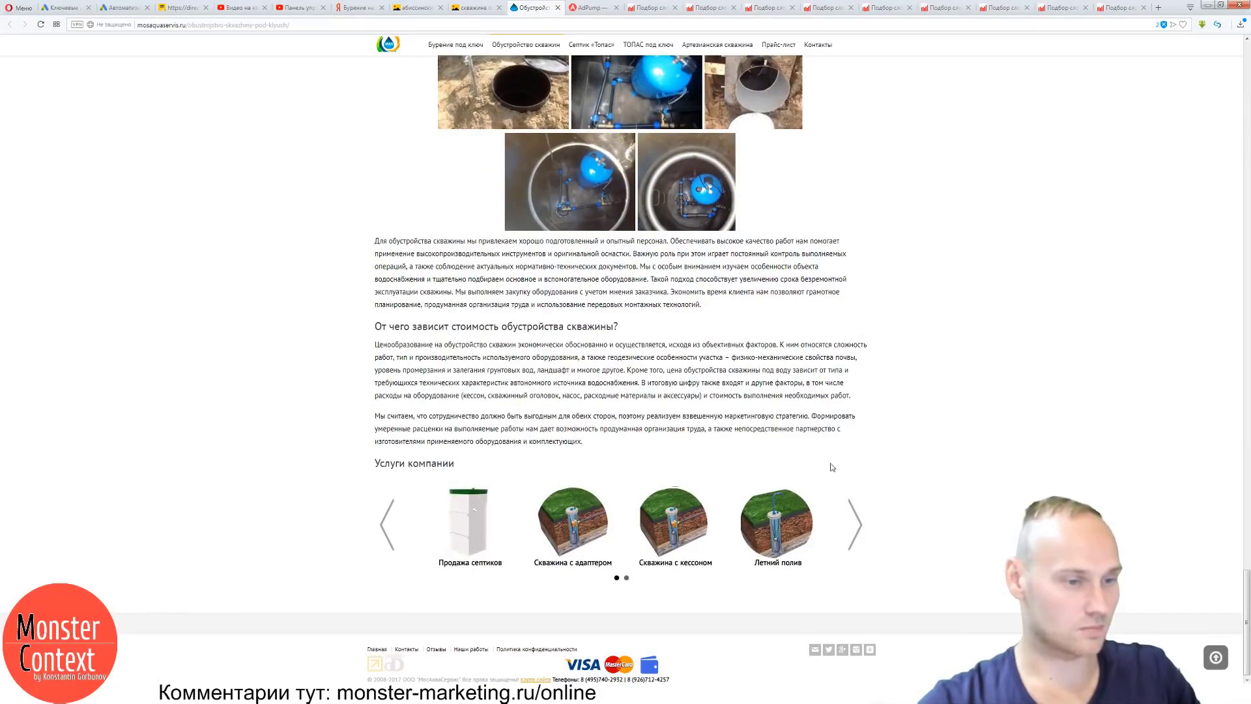
left_click(857, 534)
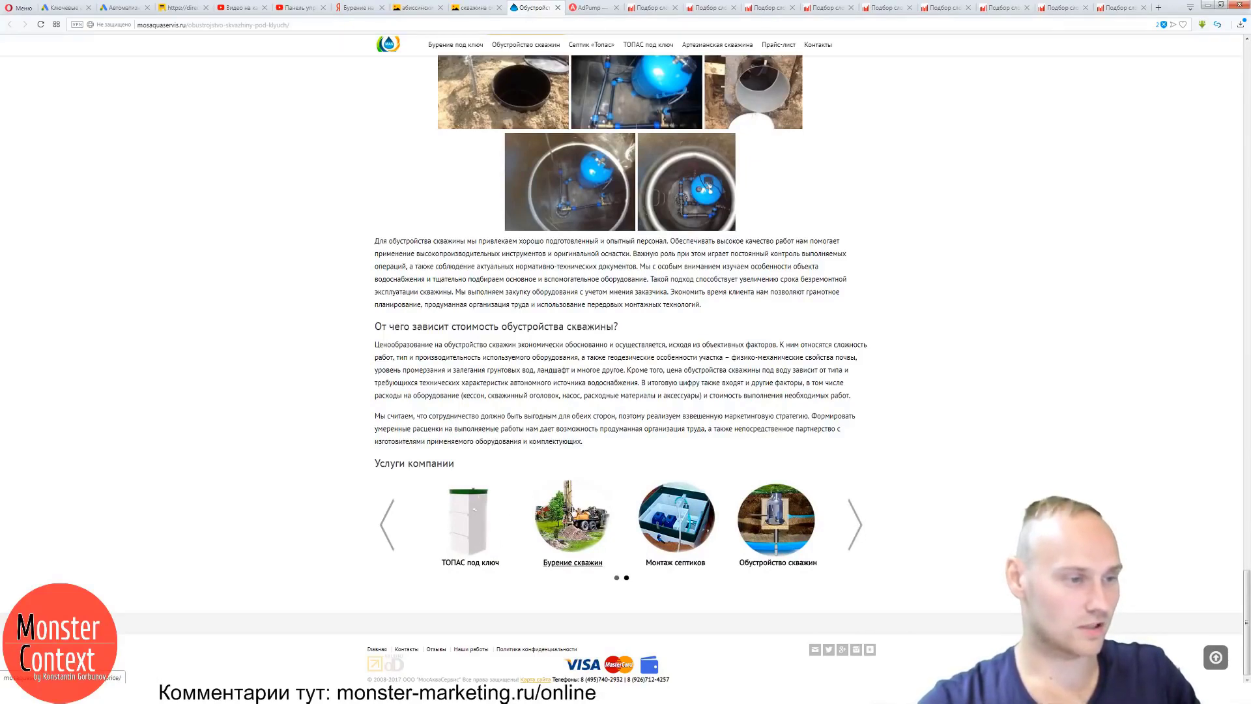
left_click(574, 513)
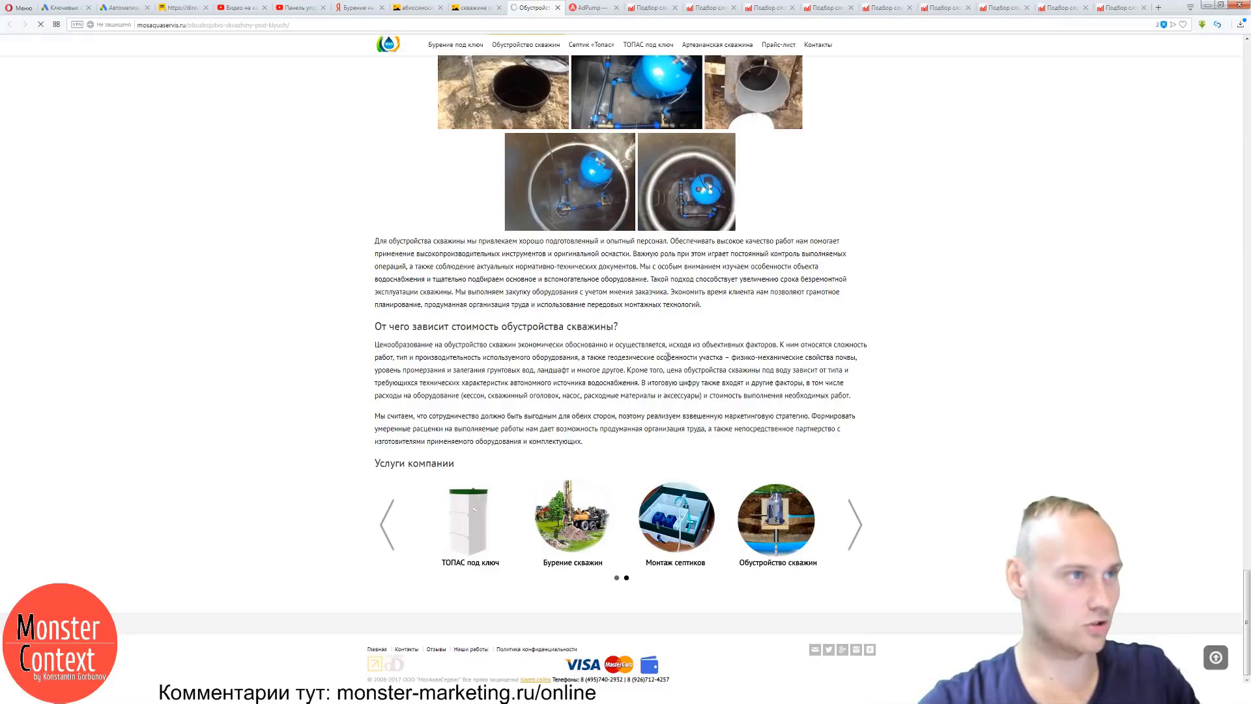
View the next well picture in Yandex Images, look up «буровая компания» in Wordstat and examine its query list.
left_click(477, 8)
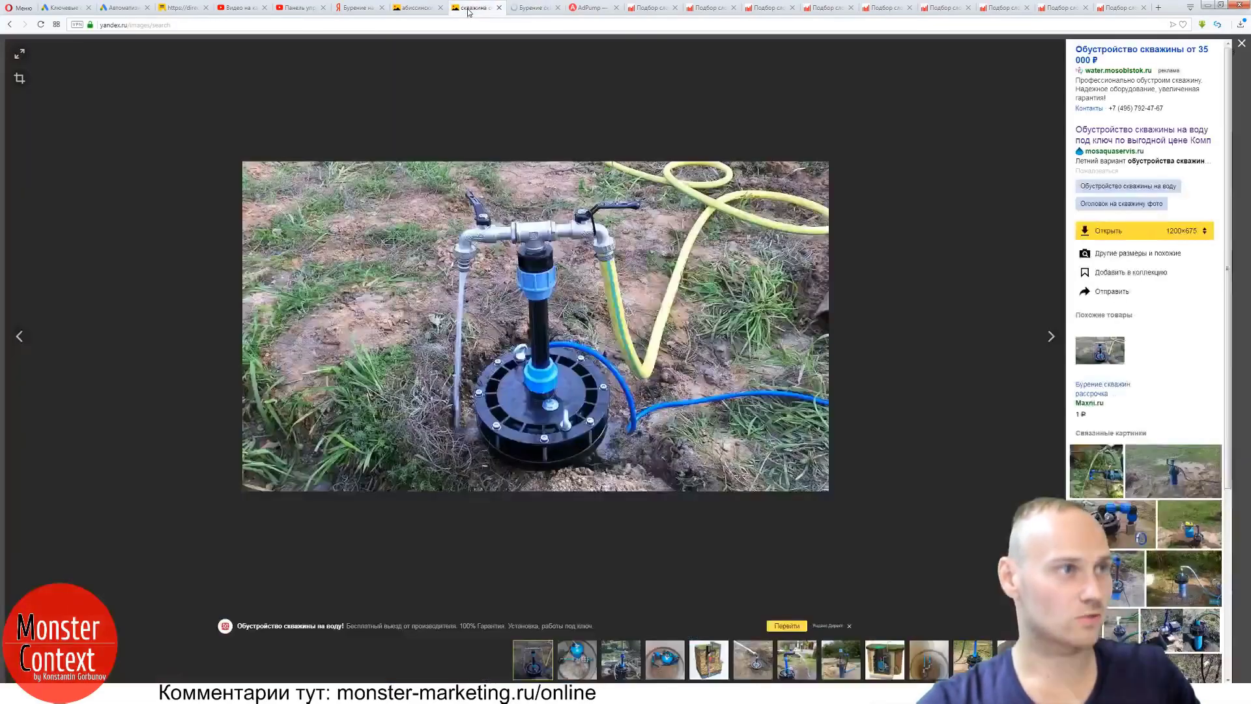
left_click(1051, 335)
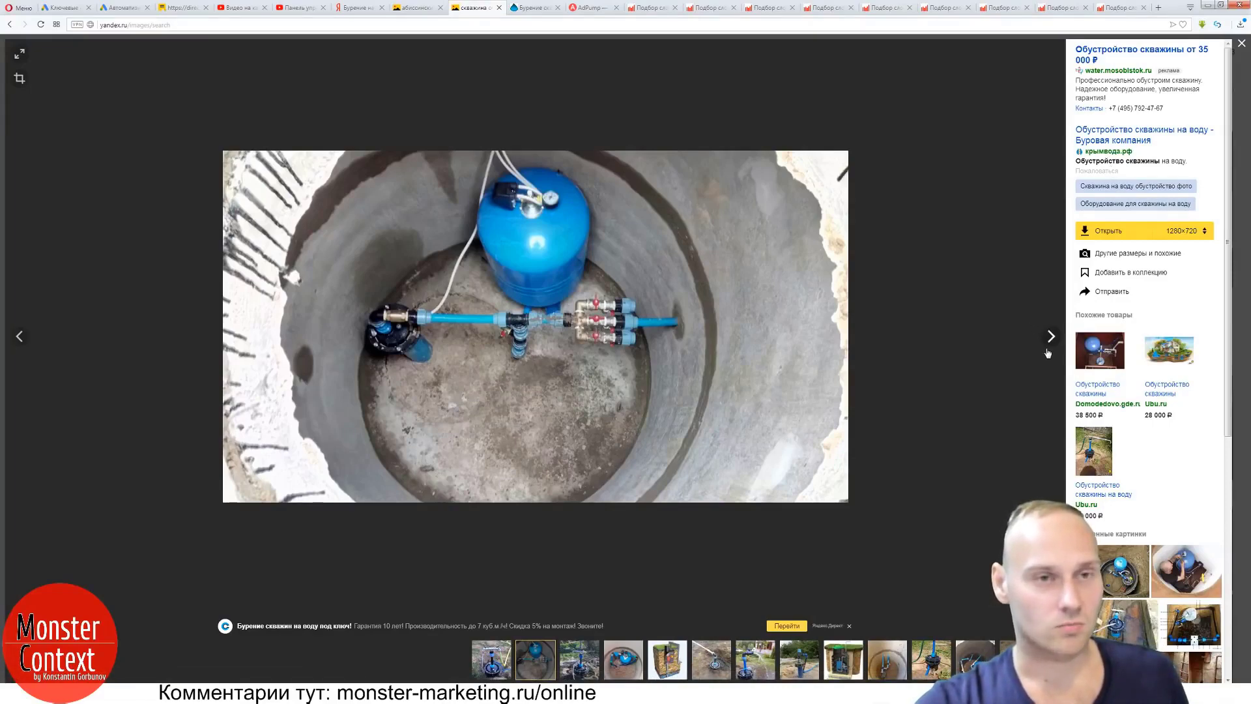
left_click(1124, 8)
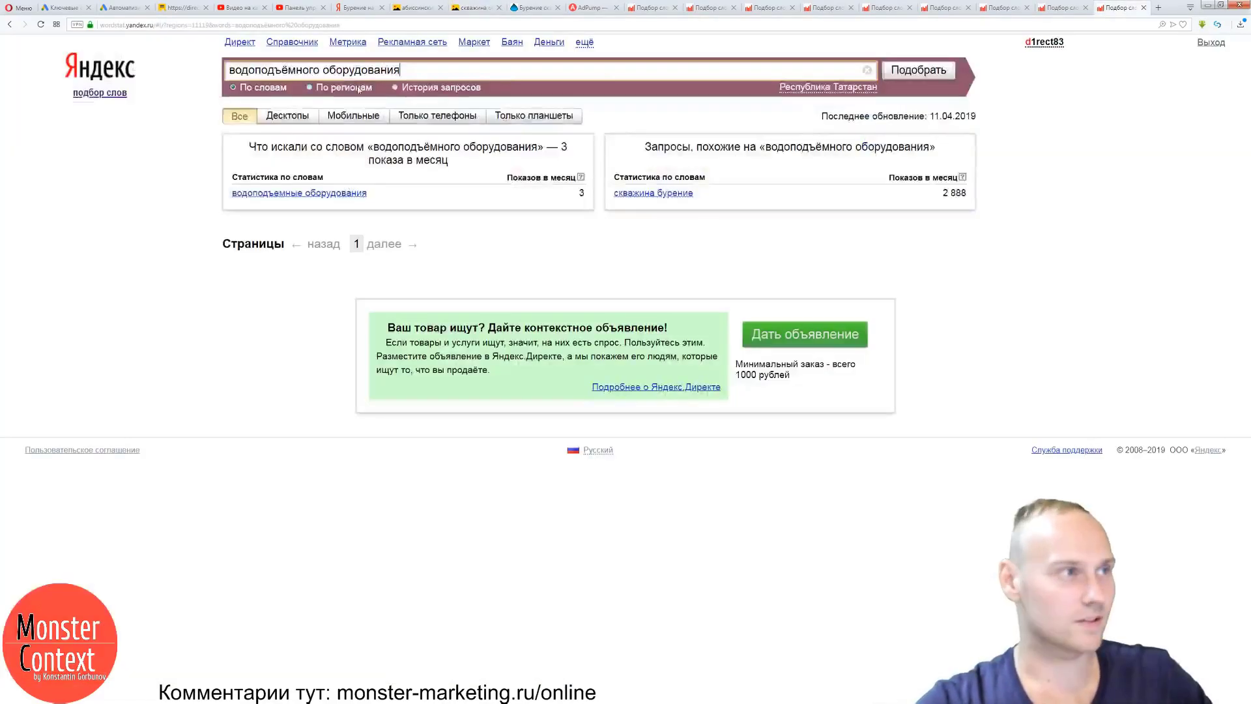
key("ctrl+a")
type("бурова")
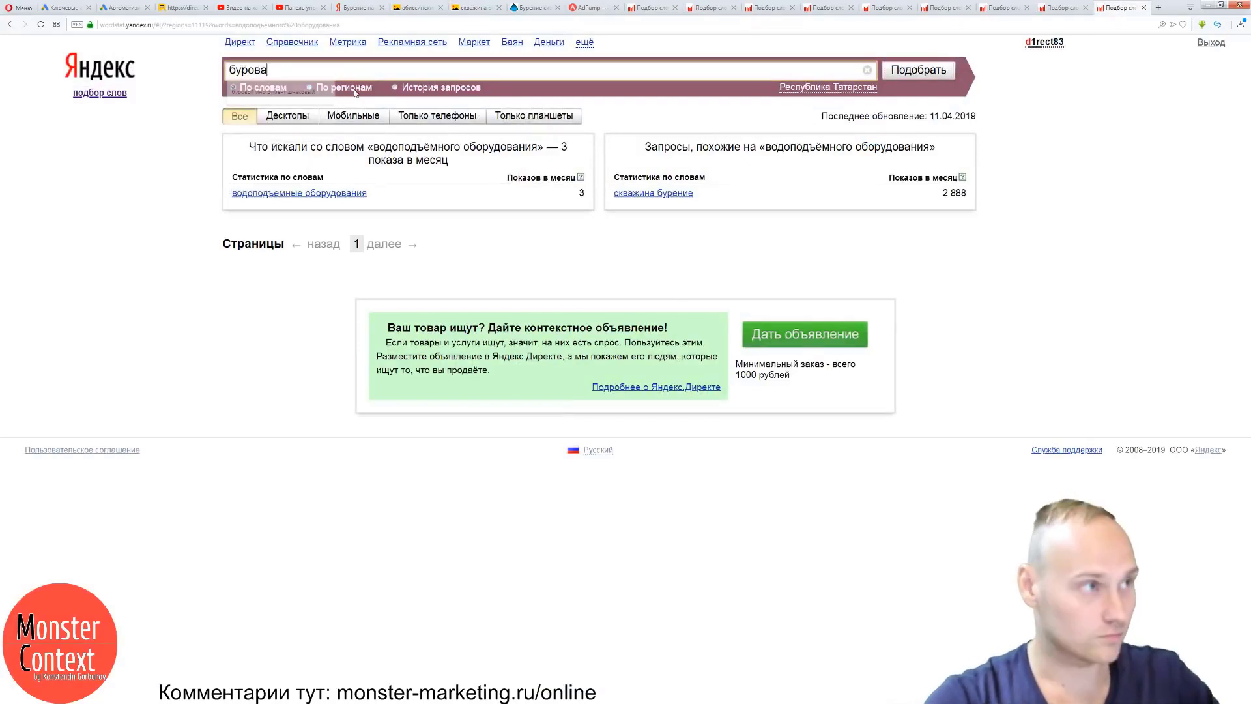
type("я компания")
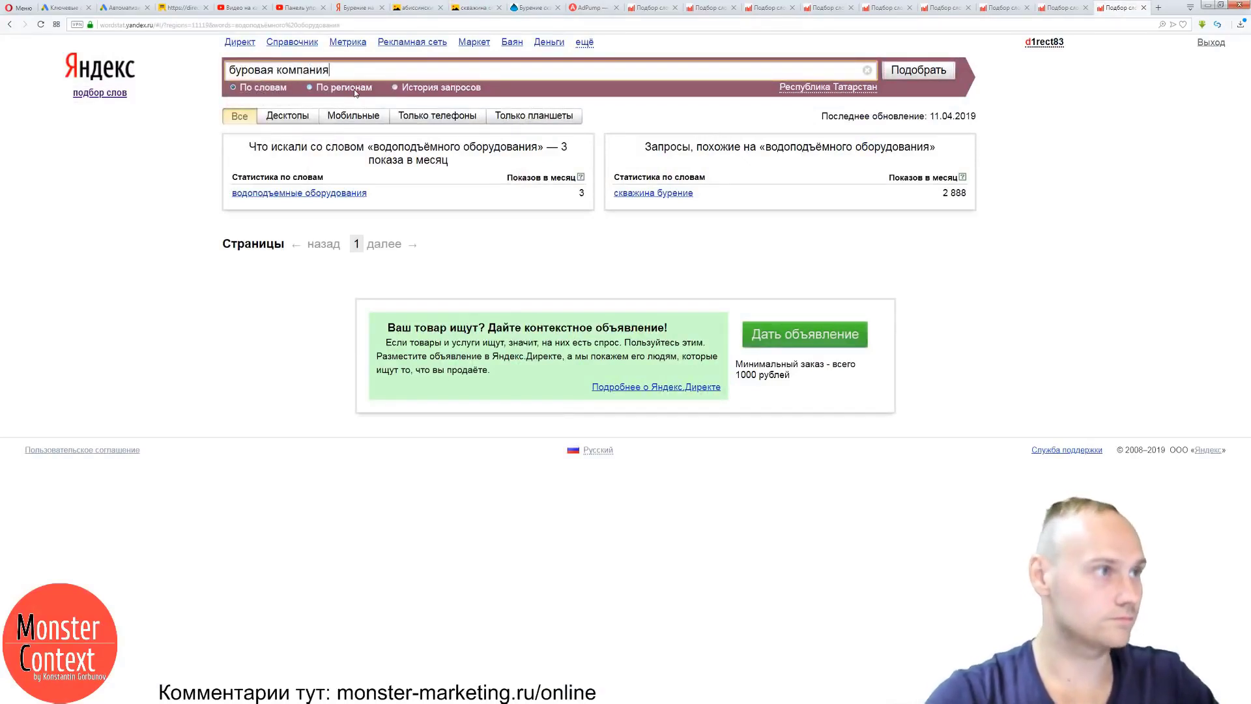
key("Return")
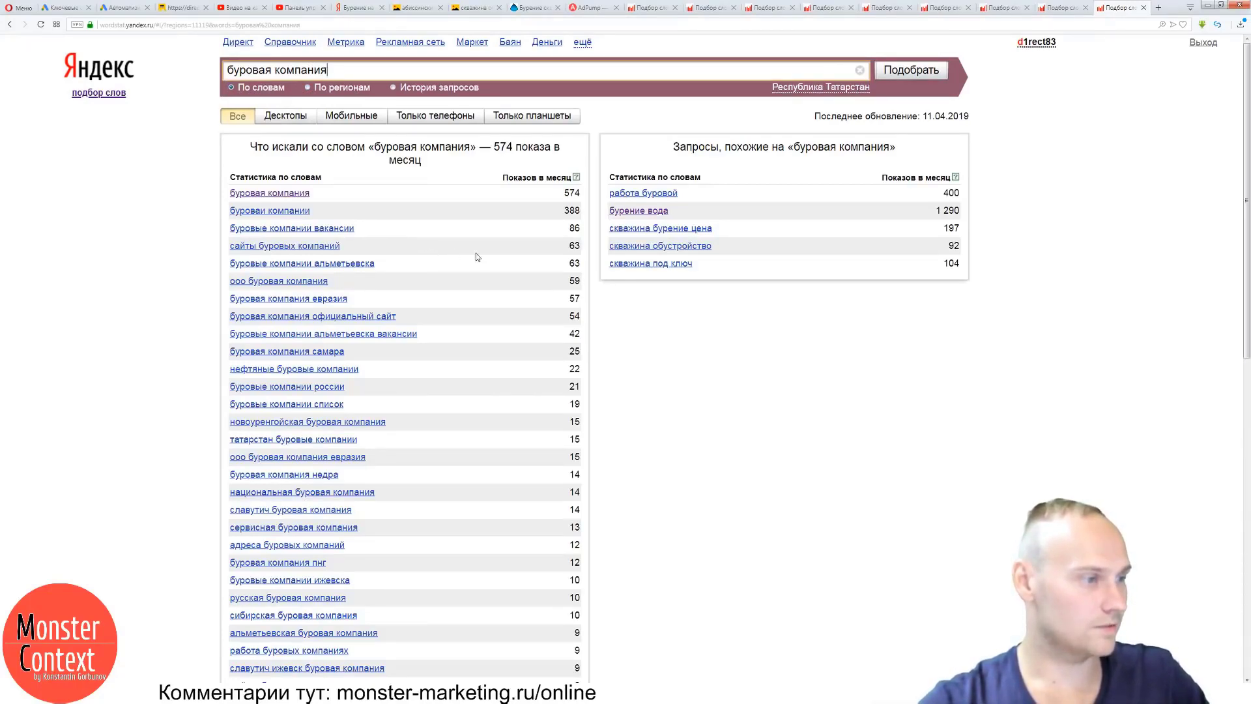
scroll(475, 256, "down", 5)
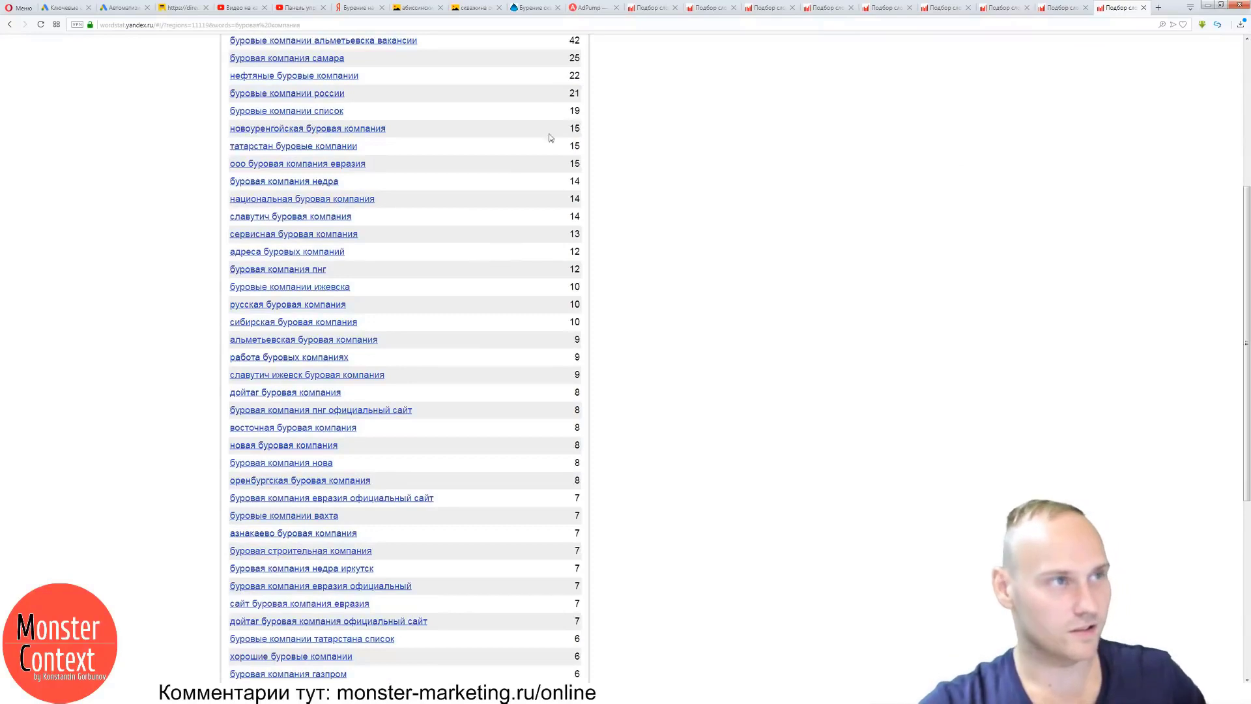
Return to Yandex Images and browse the following well-equipping pictures, checking their captions and related queries for new terms.
left_click(471, 8)
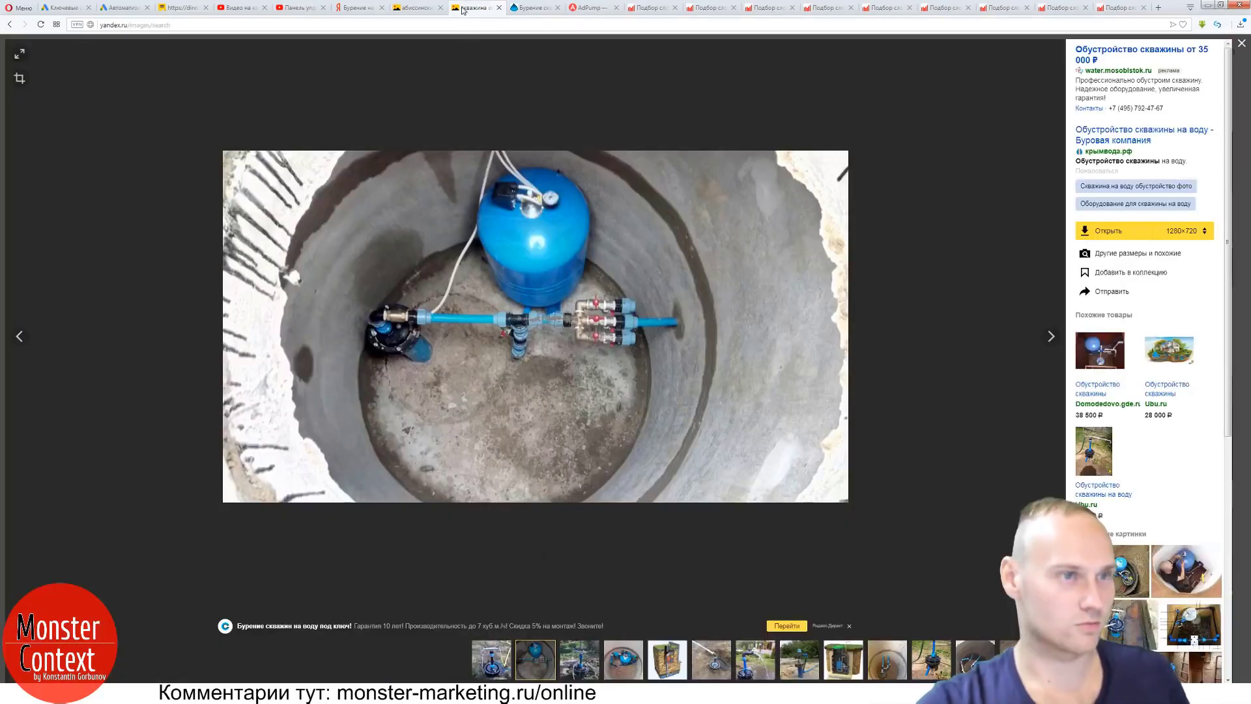
left_click(1050, 337)
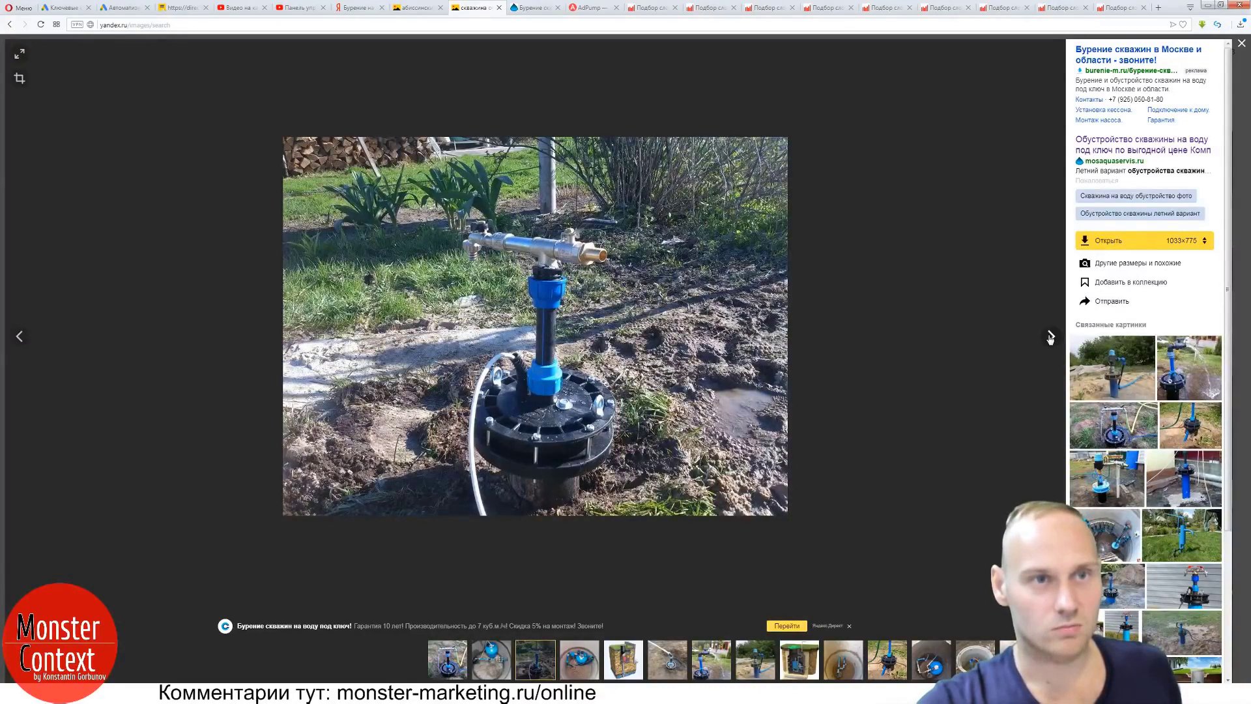
left_click(1050, 337)
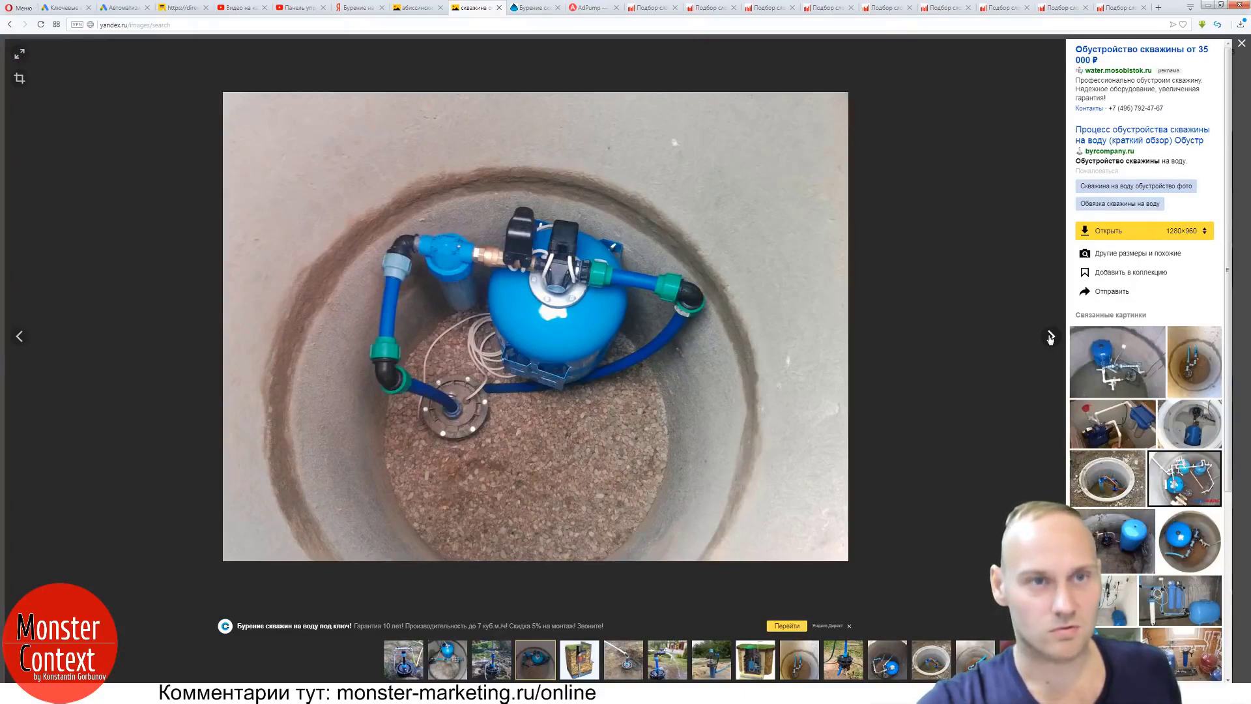
left_click(1050, 337)
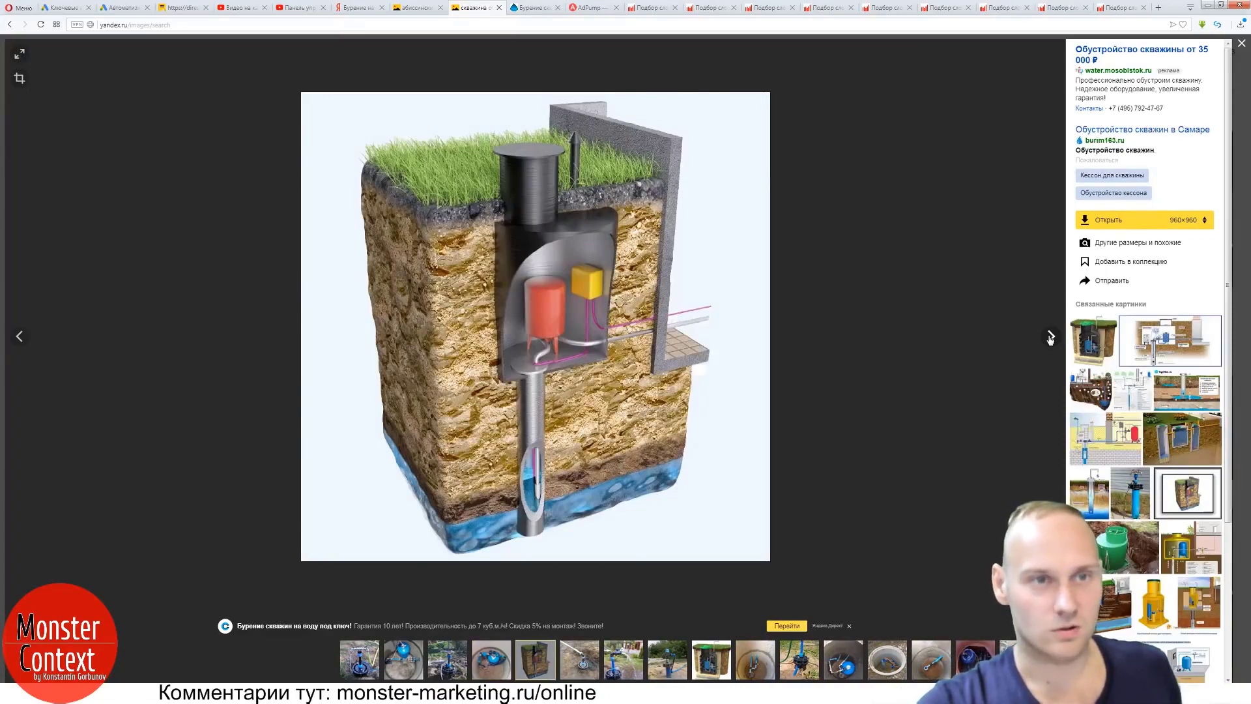
left_click(1050, 337)
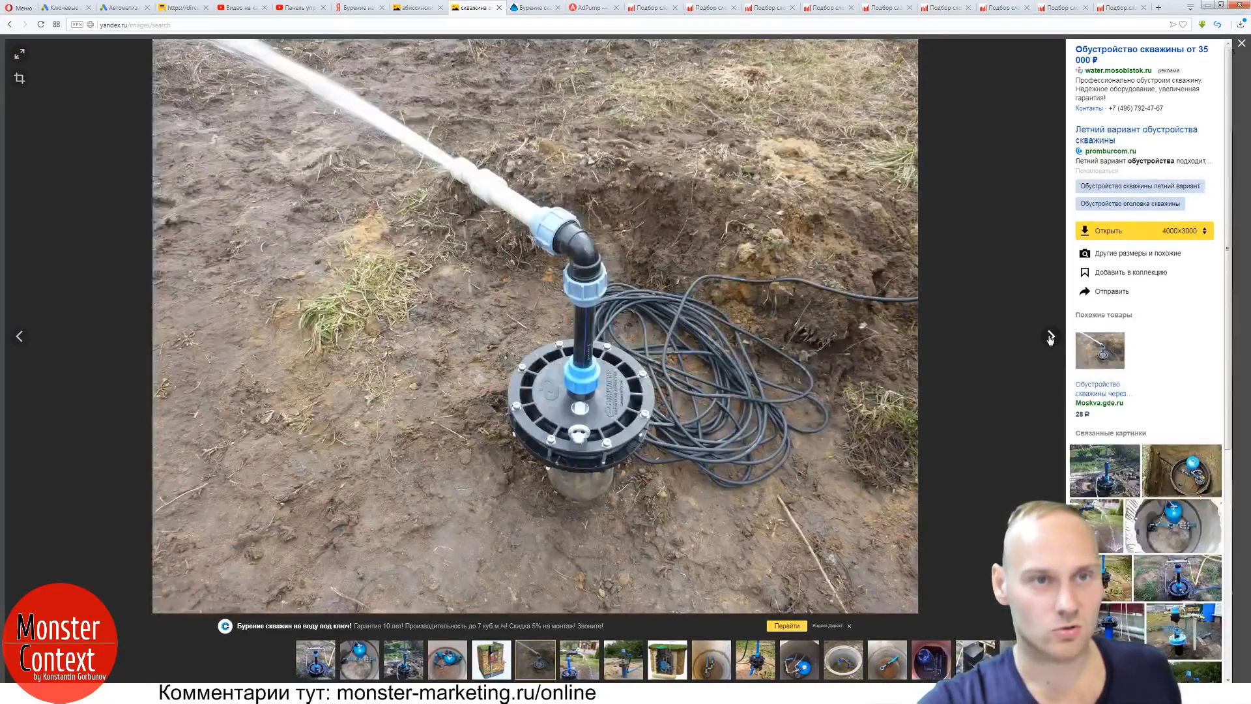
left_click(1050, 336)
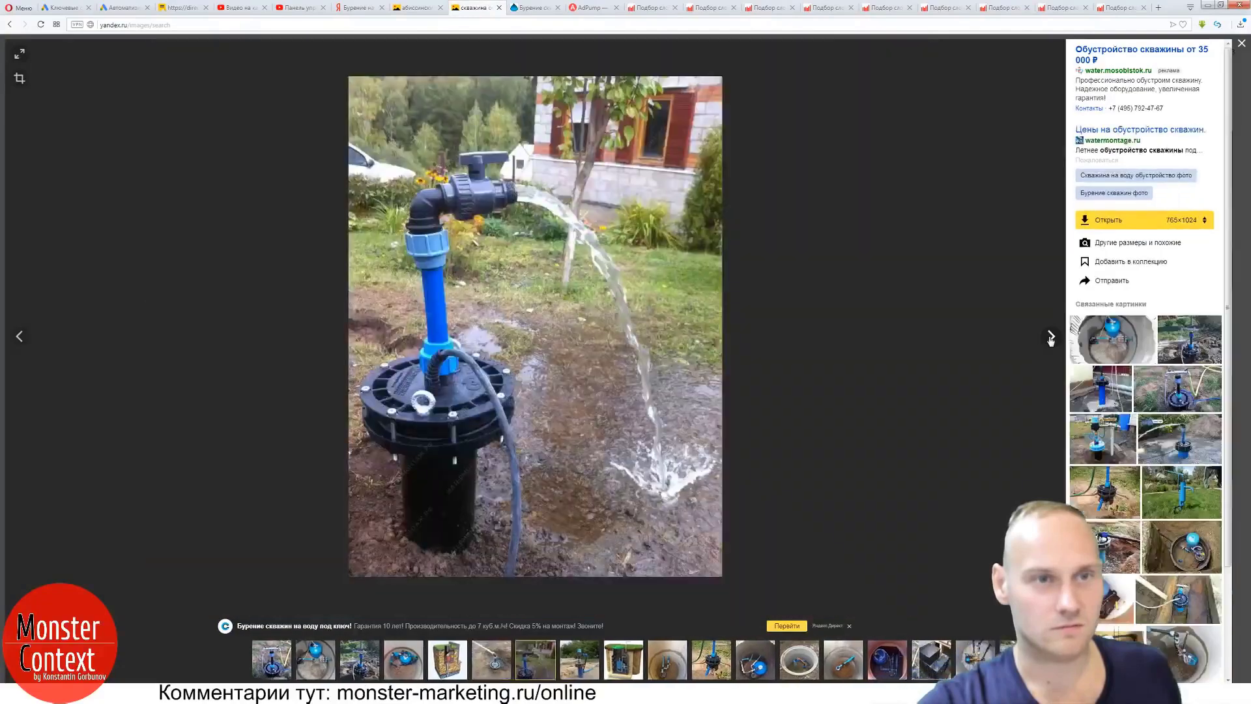
left_click(1050, 337)
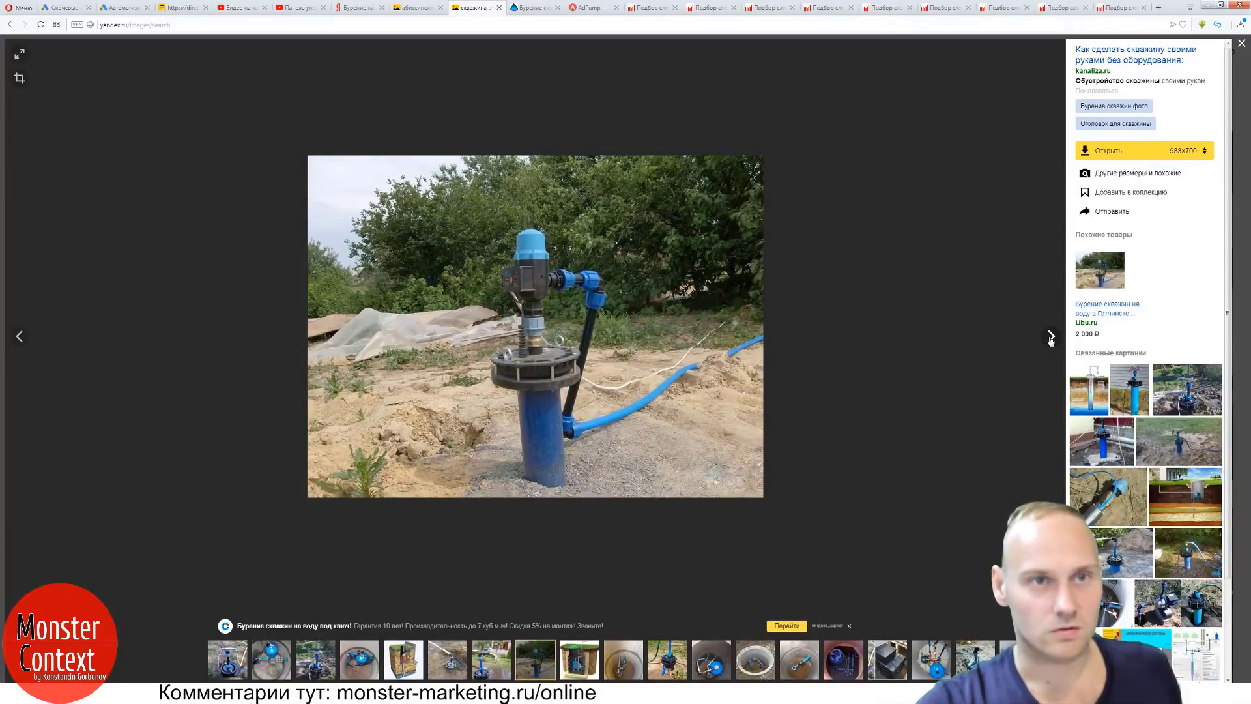
left_click(1051, 337)
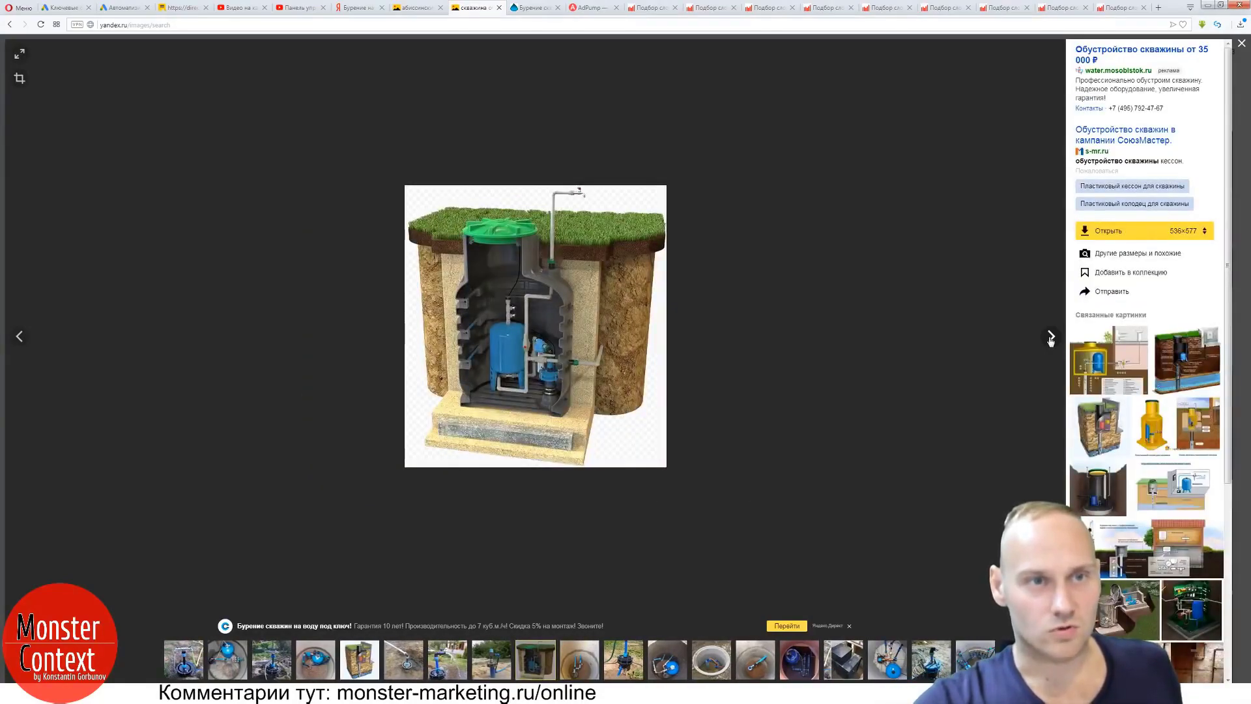
left_click(1050, 336)
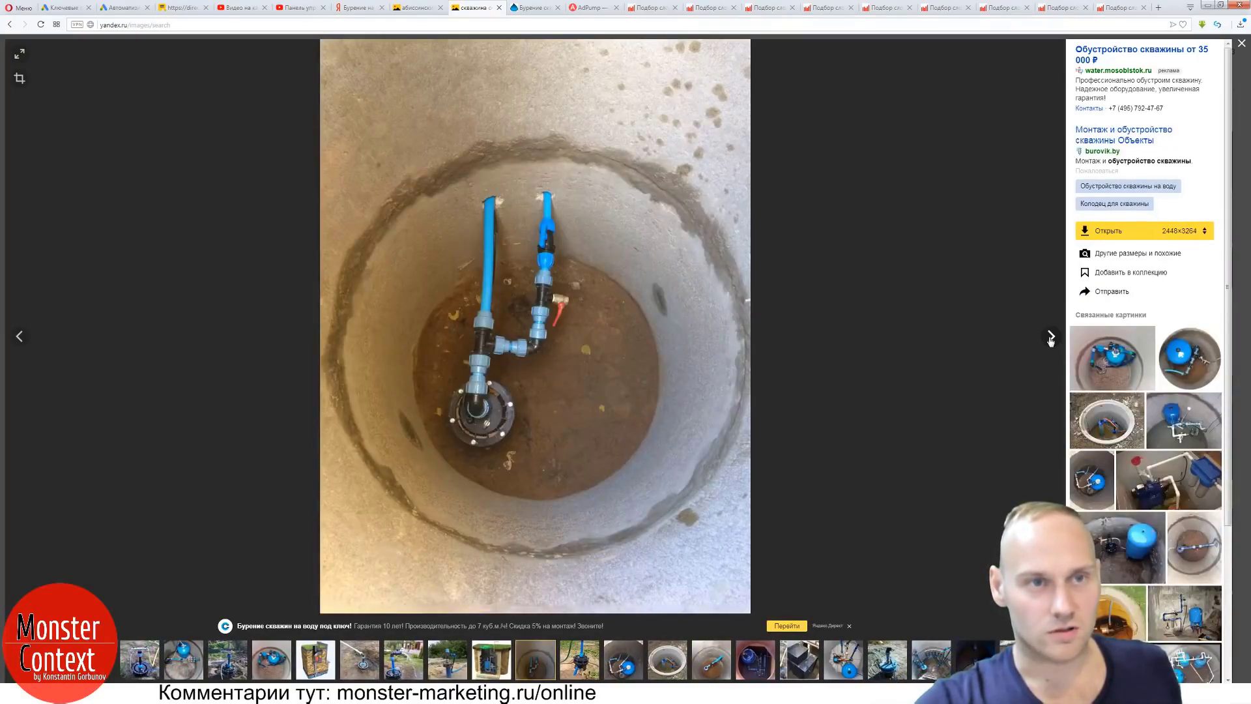
left_click(1050, 337)
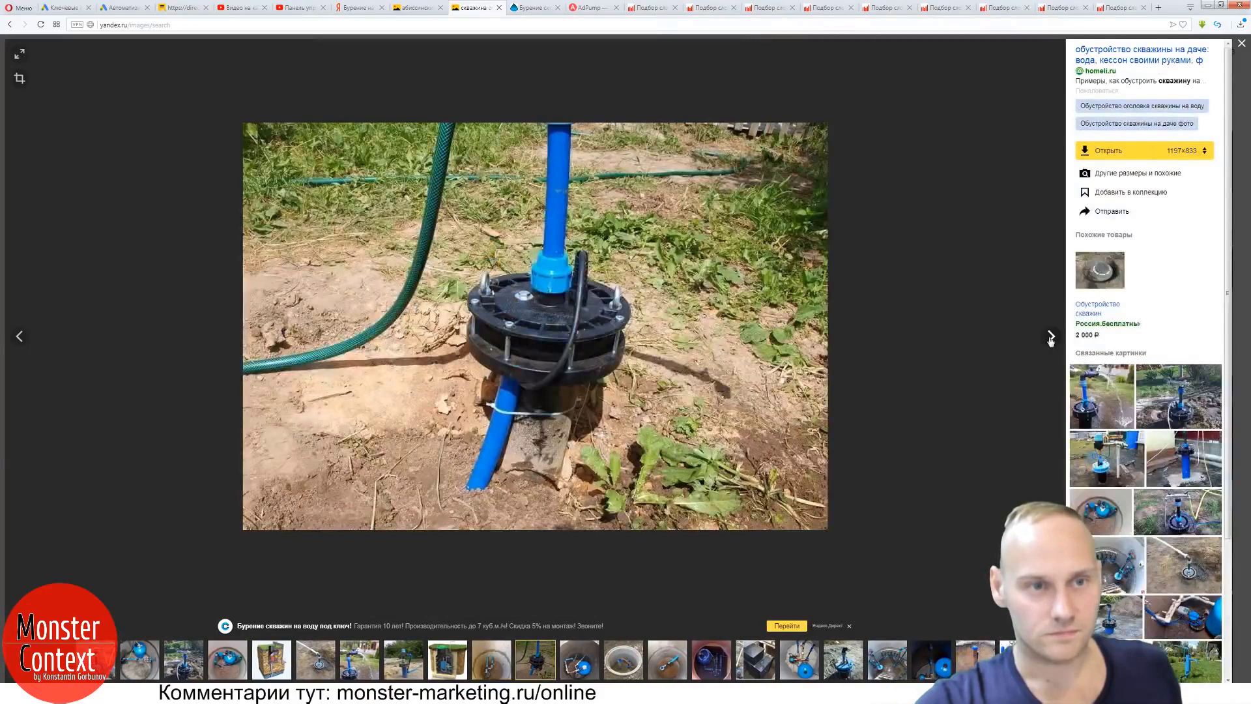
left_click(1050, 337)
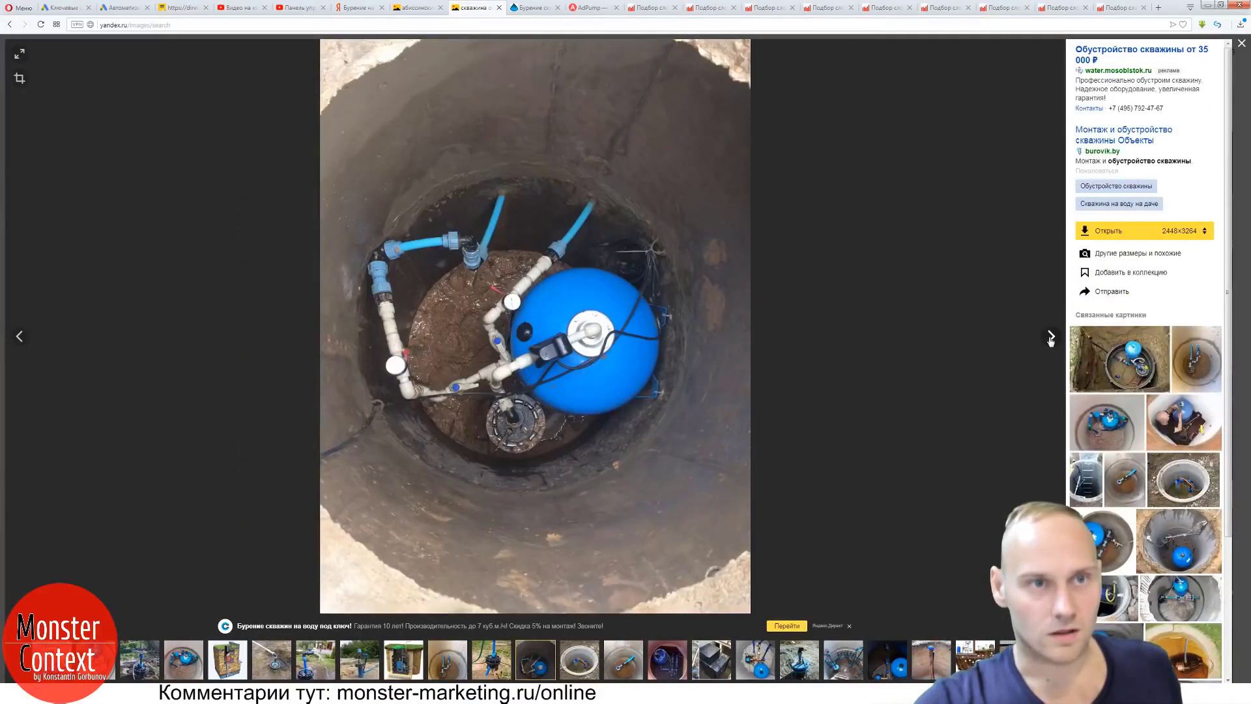
left_click(1051, 337)
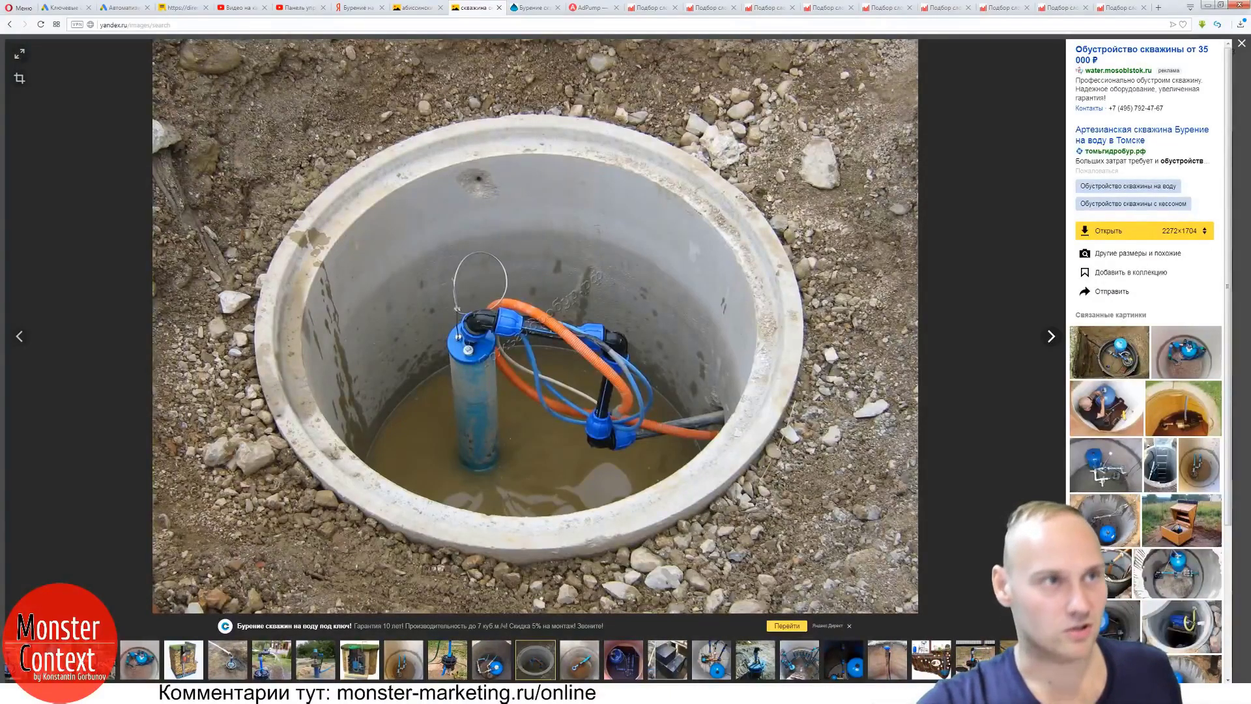
Switch to AdPump's key mask sorting page and search it for «артез» to check for artesian well phrases.
left_click(590, 7)
scroll(298, 157, "up", 15)
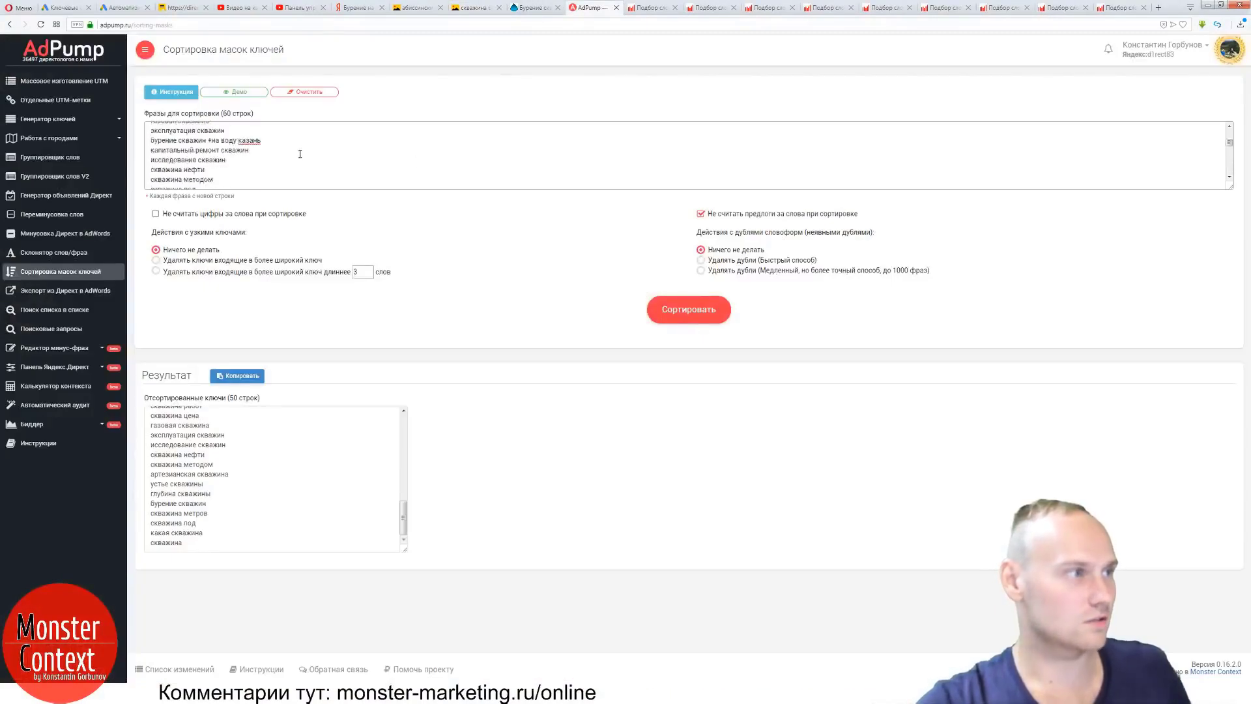
key("ctrl+f")
type("а")
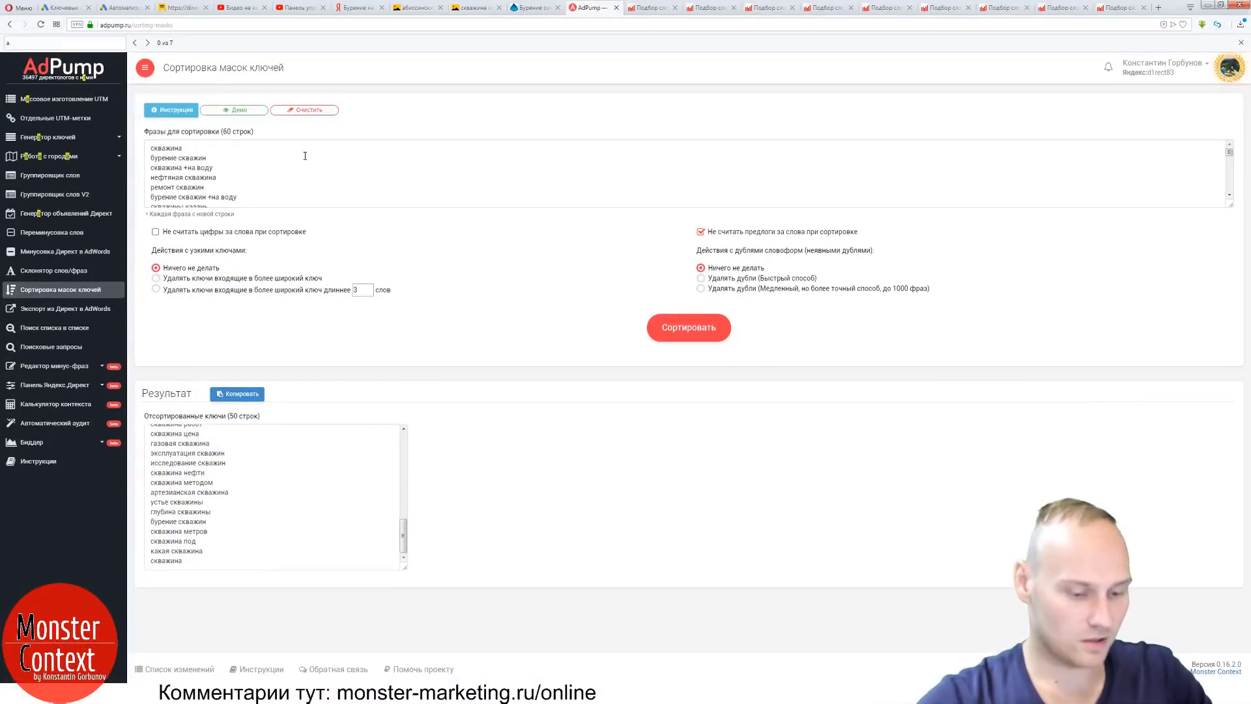
type("ртез")
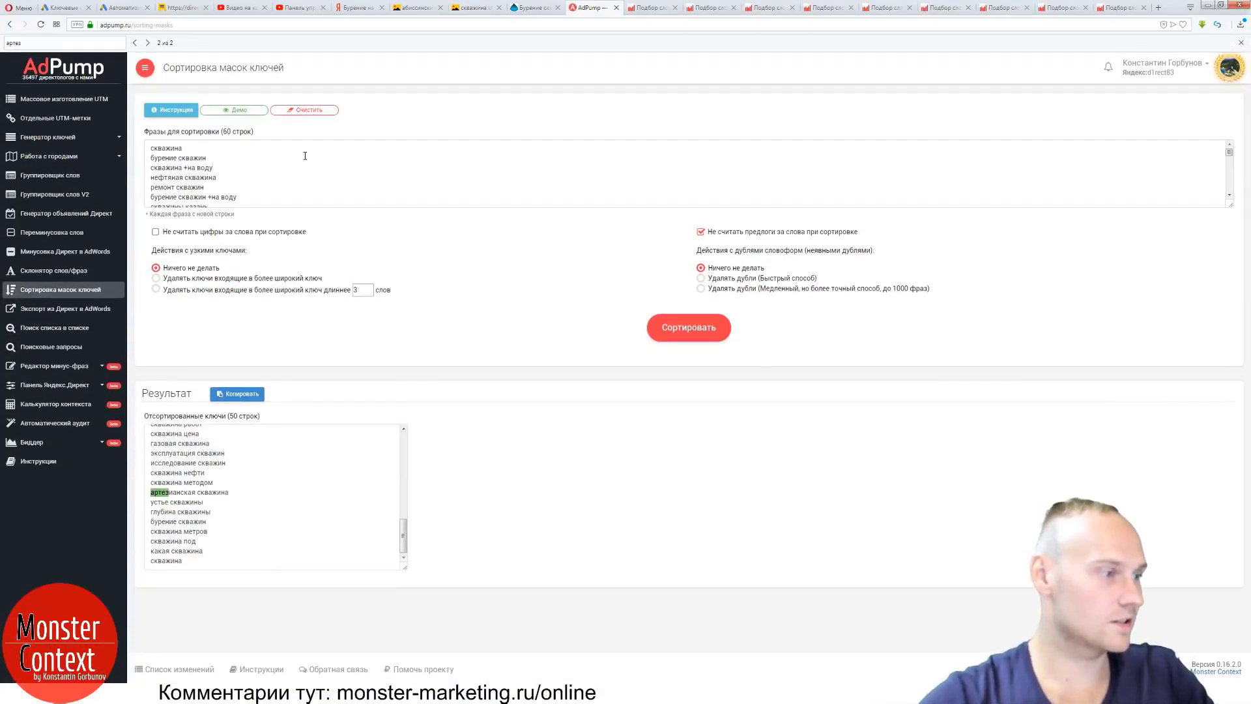
left_click(1241, 43)
Return to Yandex Images, browse the next well-equipping pictures and highlight the description in the burenieprofi.ru drilling ad.
left_click(475, 7)
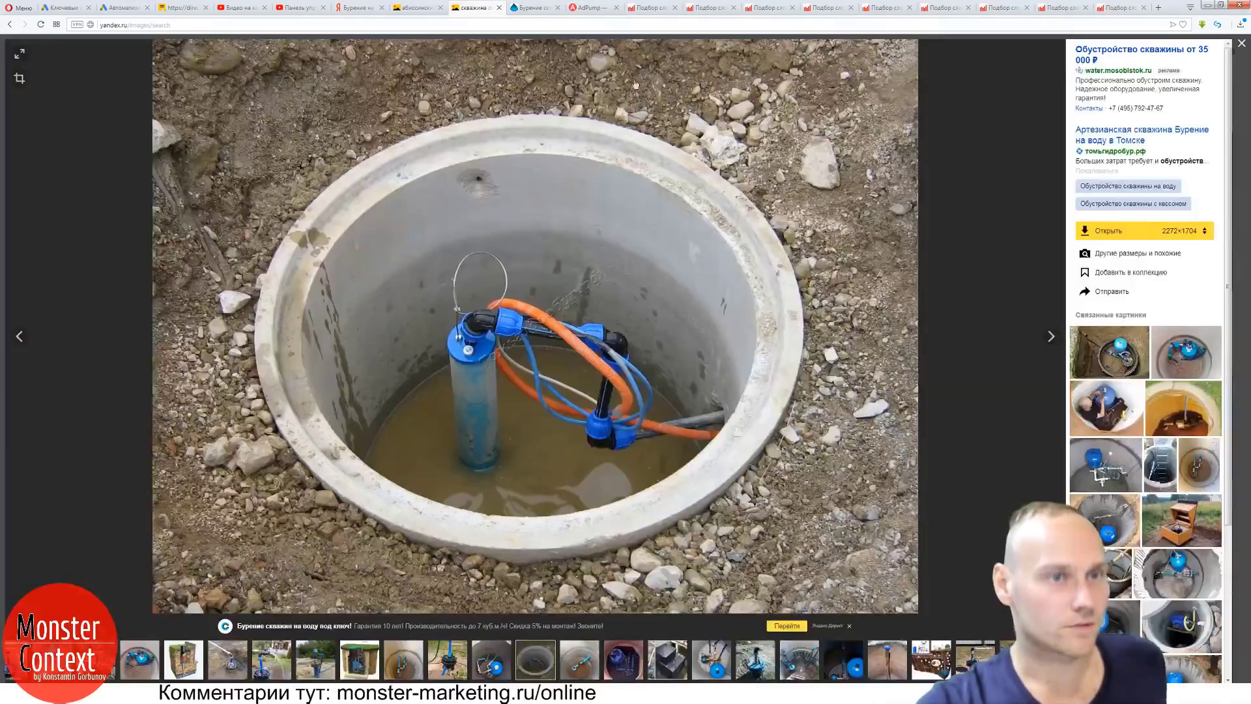
left_click(1050, 336)
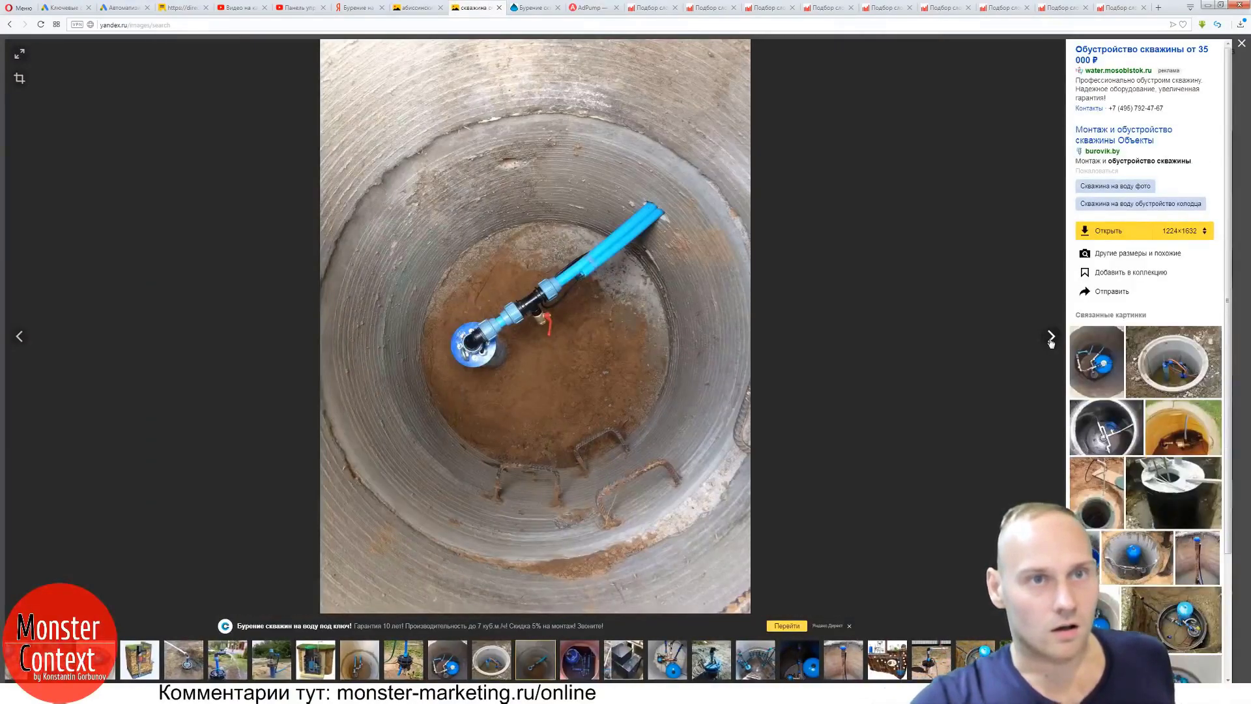
left_click(1050, 337)
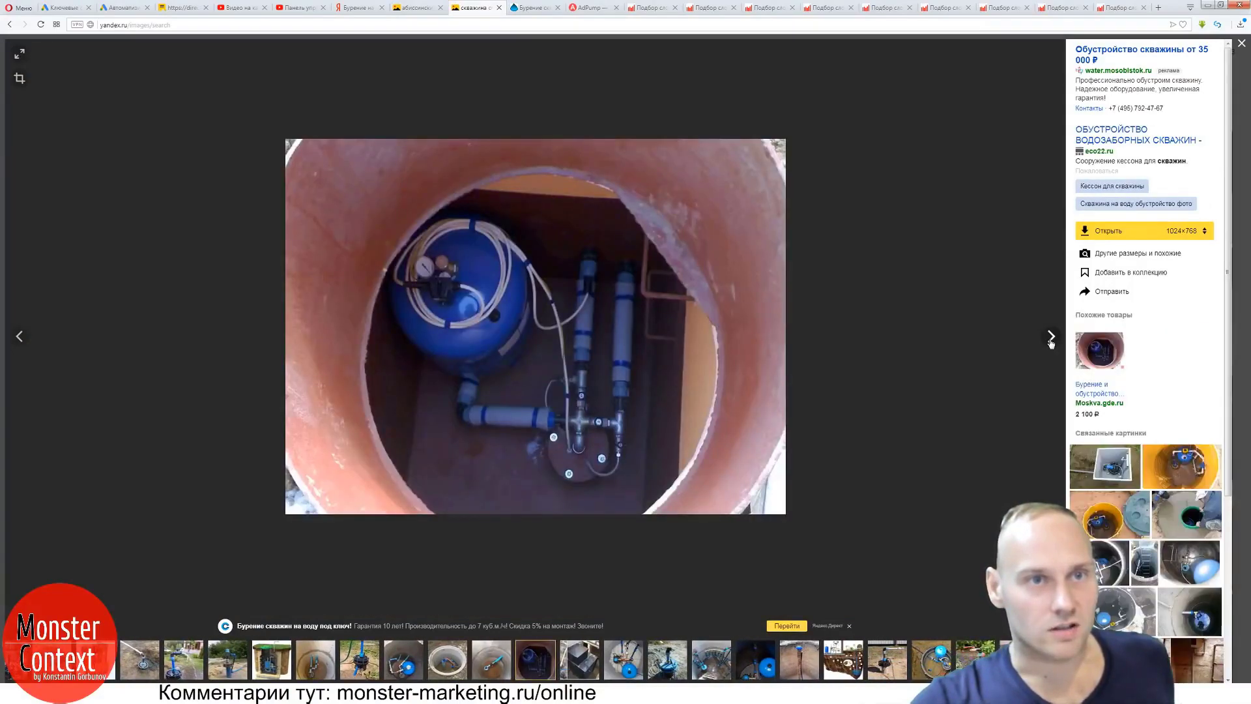
left_click(1050, 337)
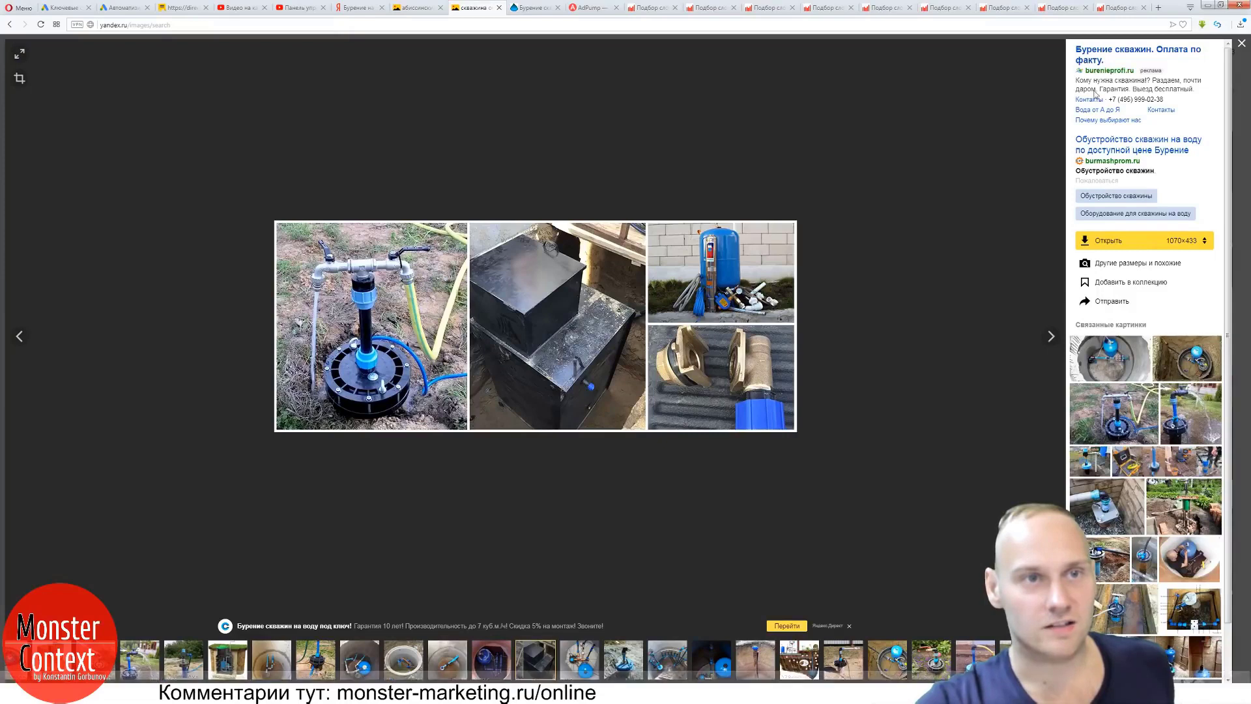
left_click_drag(1077, 85, 1199, 92)
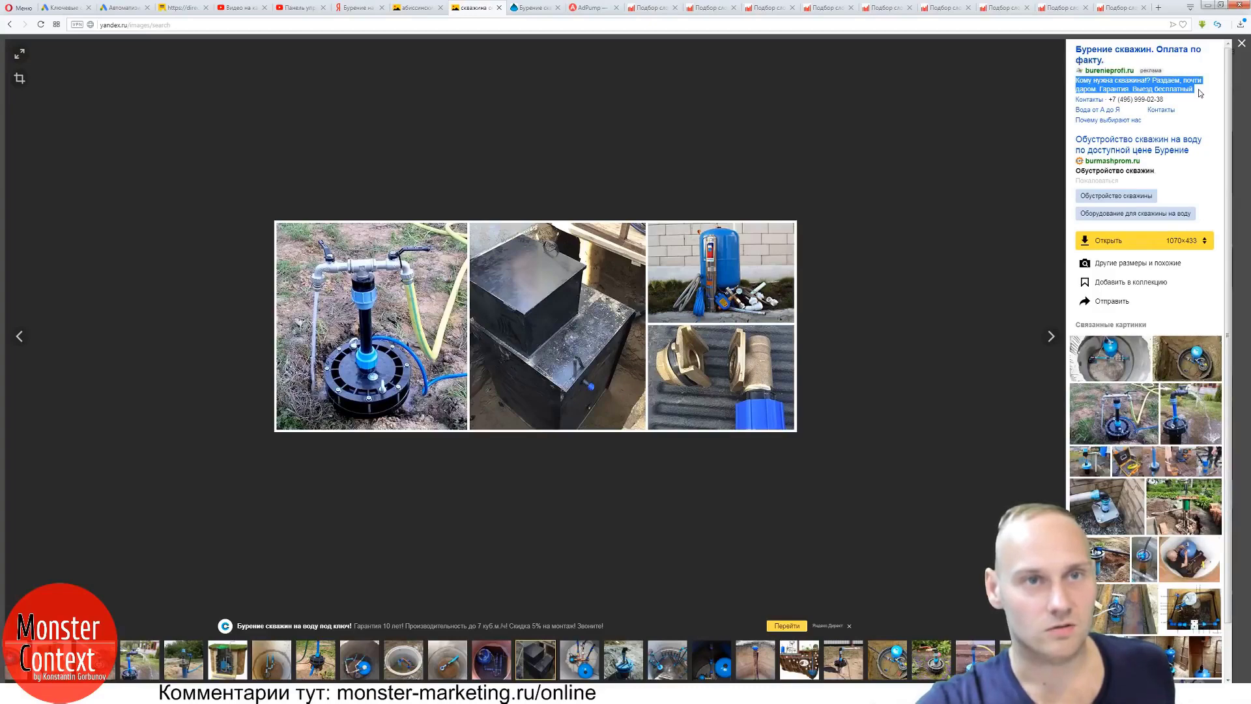
left_click(1199, 92)
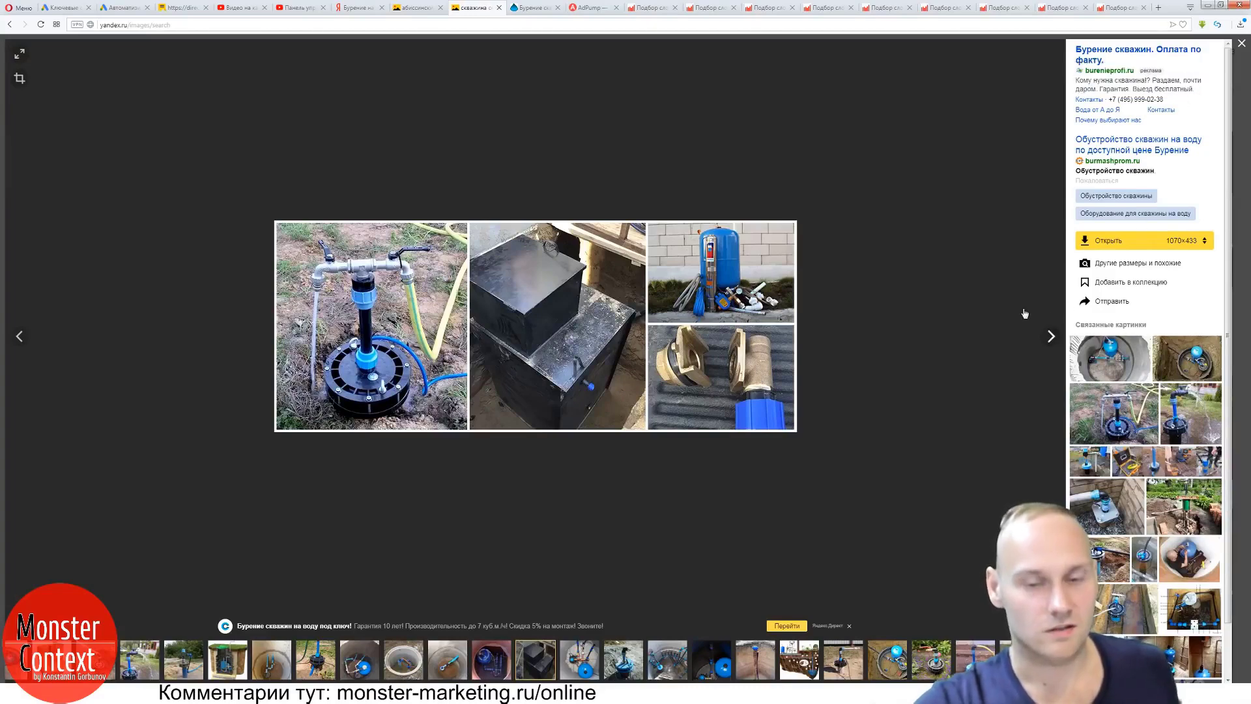
Capture a screenshot of the «Бурение скважин. Оплата по факту.» ad block and copy it to the clipboard.
key("Print")
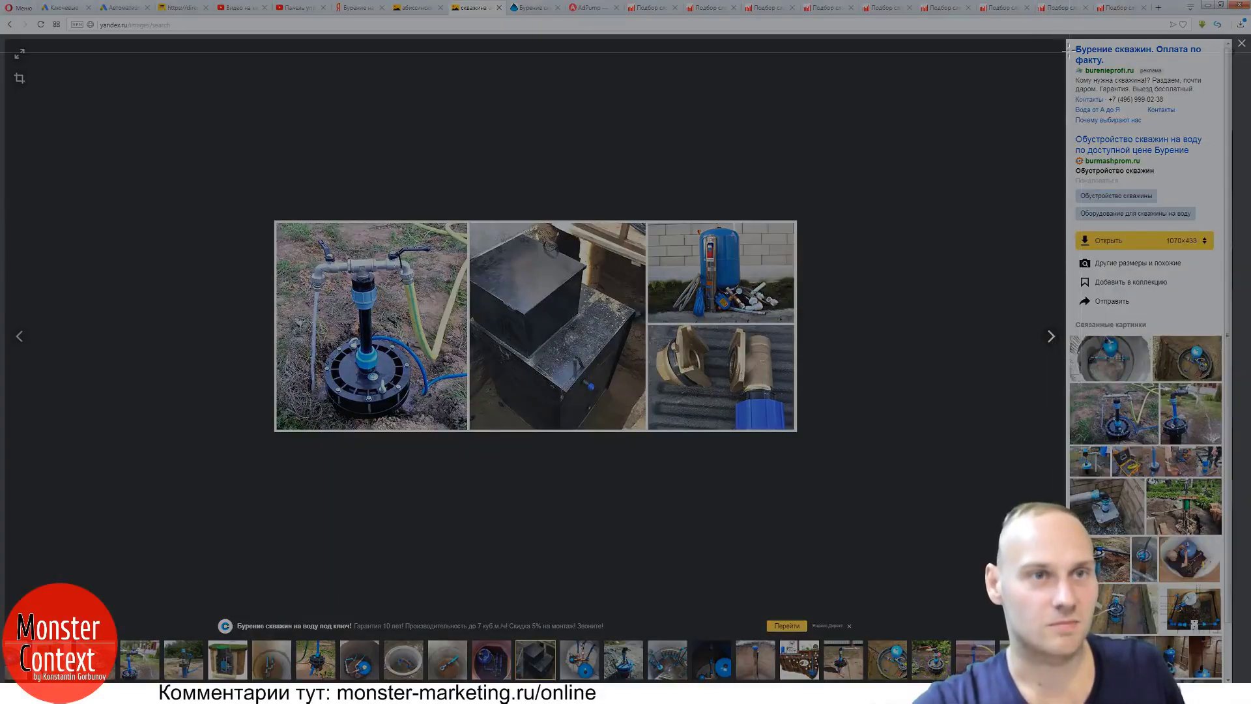
left_click_drag(1066, 41, 1222, 136)
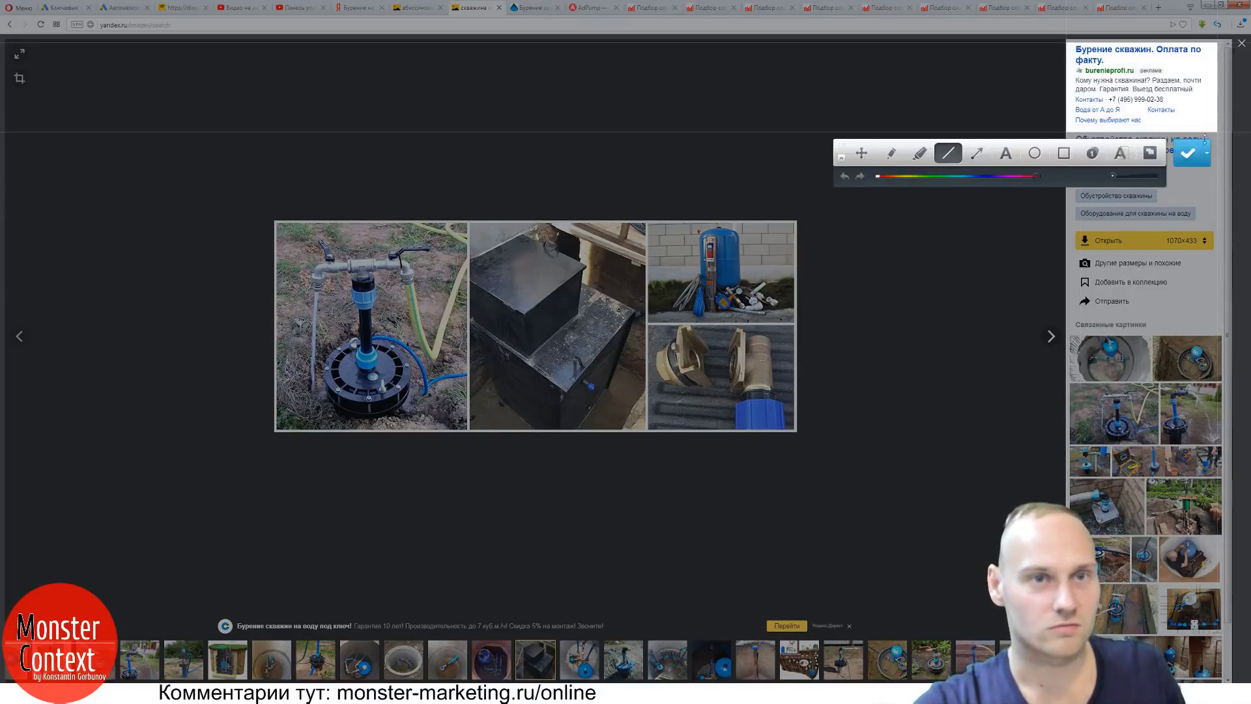
left_click(1208, 155)
left_click(1124, 215)
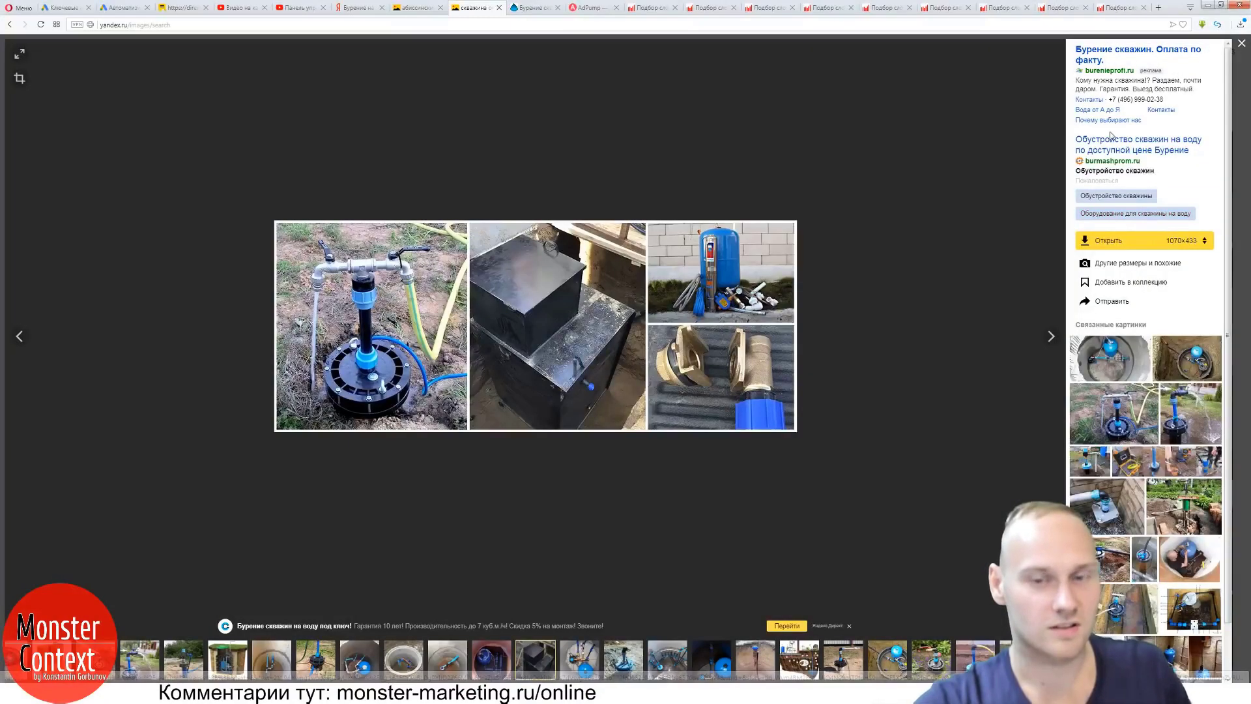
key("Print")
left_click_drag(1071, 42, 1218, 128)
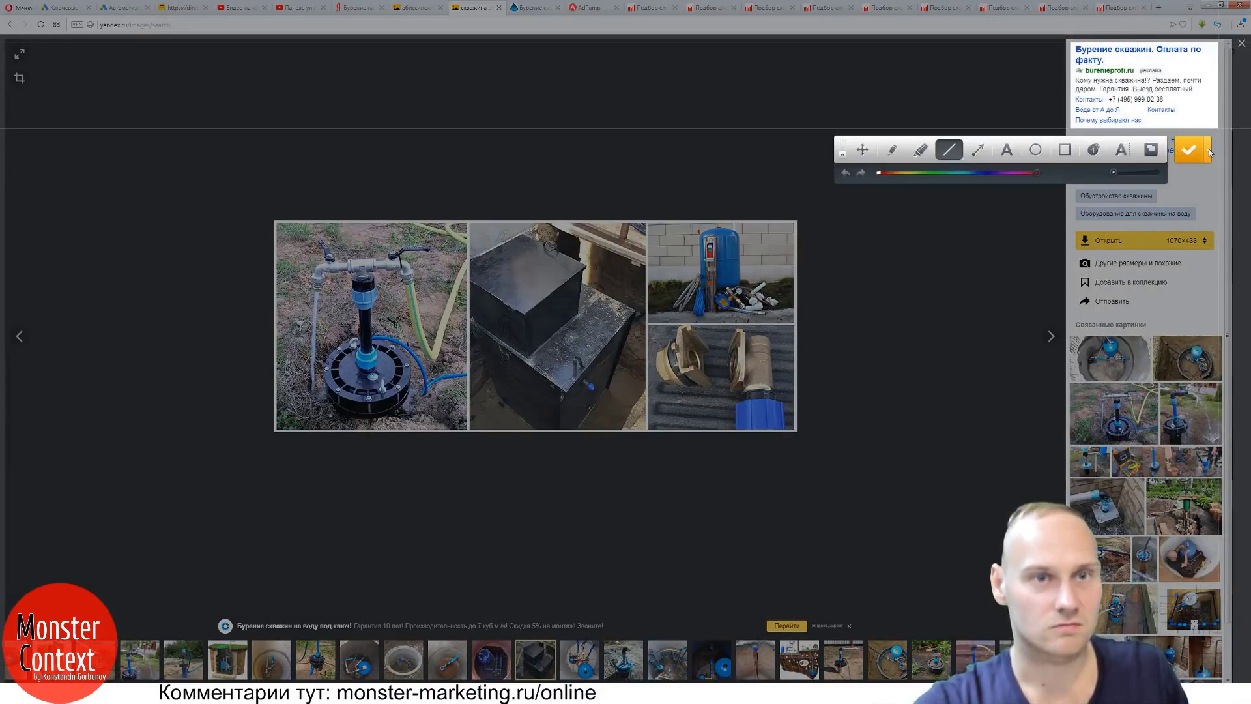
left_click(1207, 150)
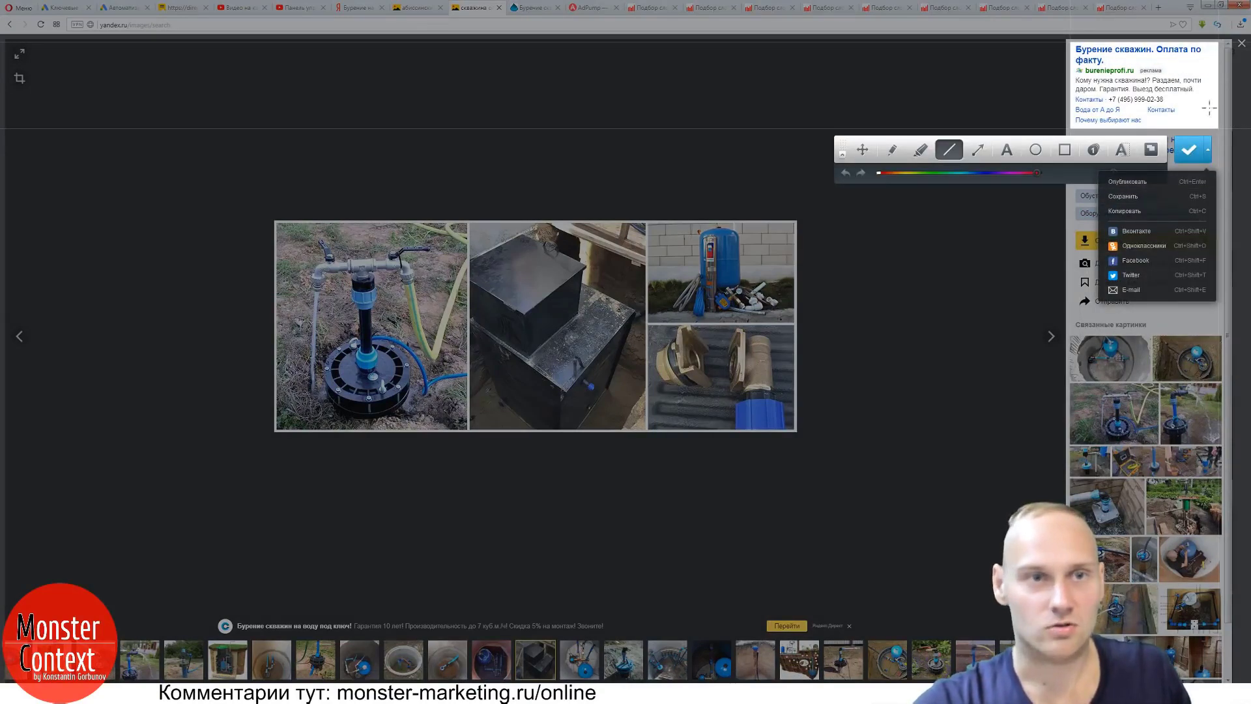
key("Escape")
left_click(617, 374)
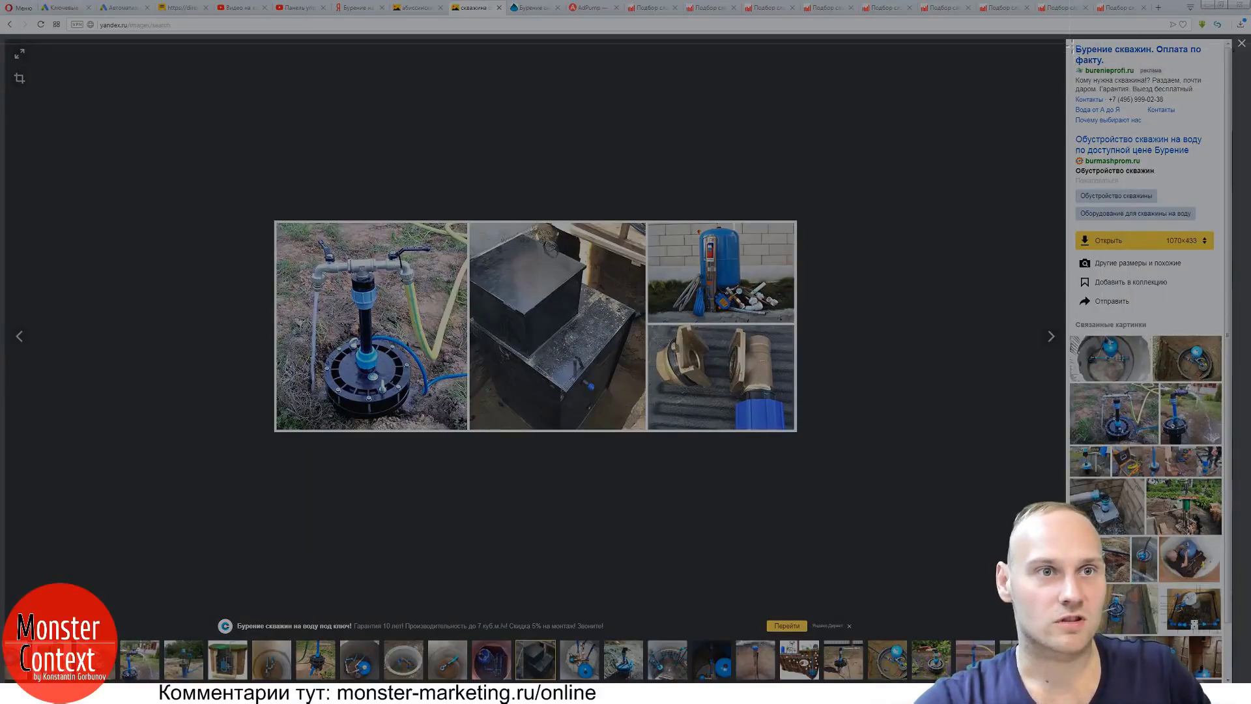
Recapture the whole burenieprofi.ru ad block as a screenshot and copy the image.
left_click_drag(1067, 42, 1218, 132)
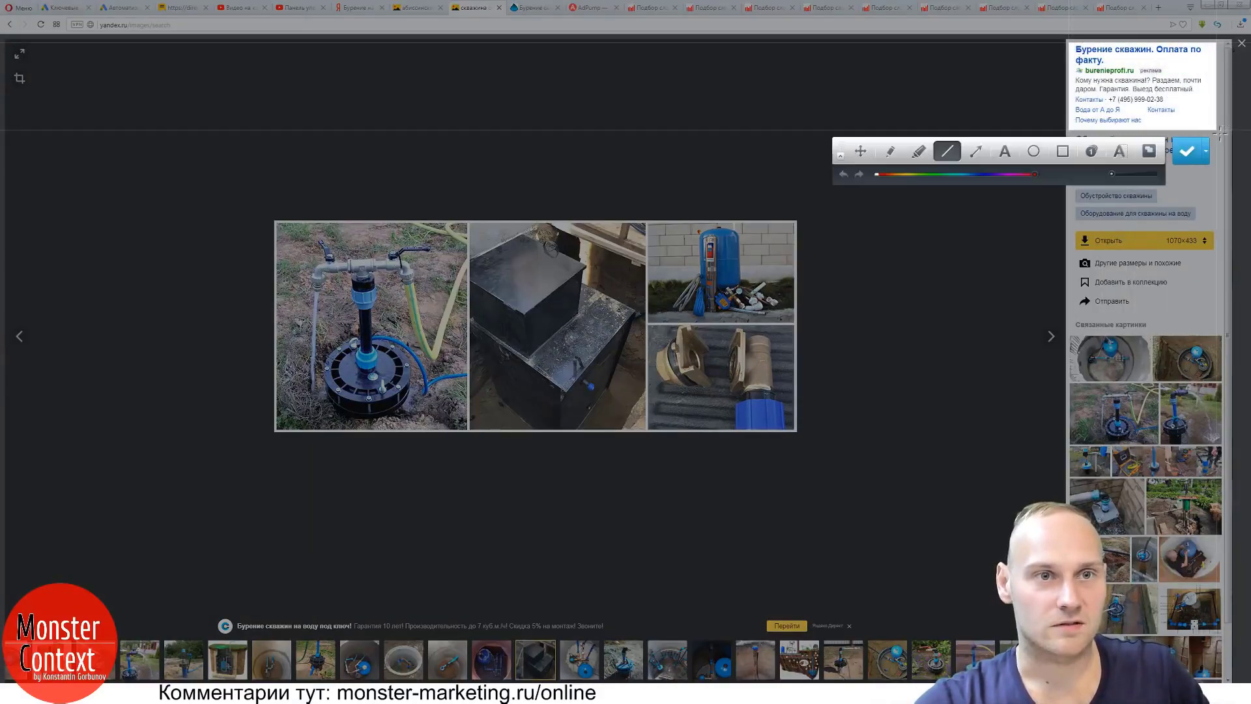
left_click(1206, 150)
left_click(1127, 213)
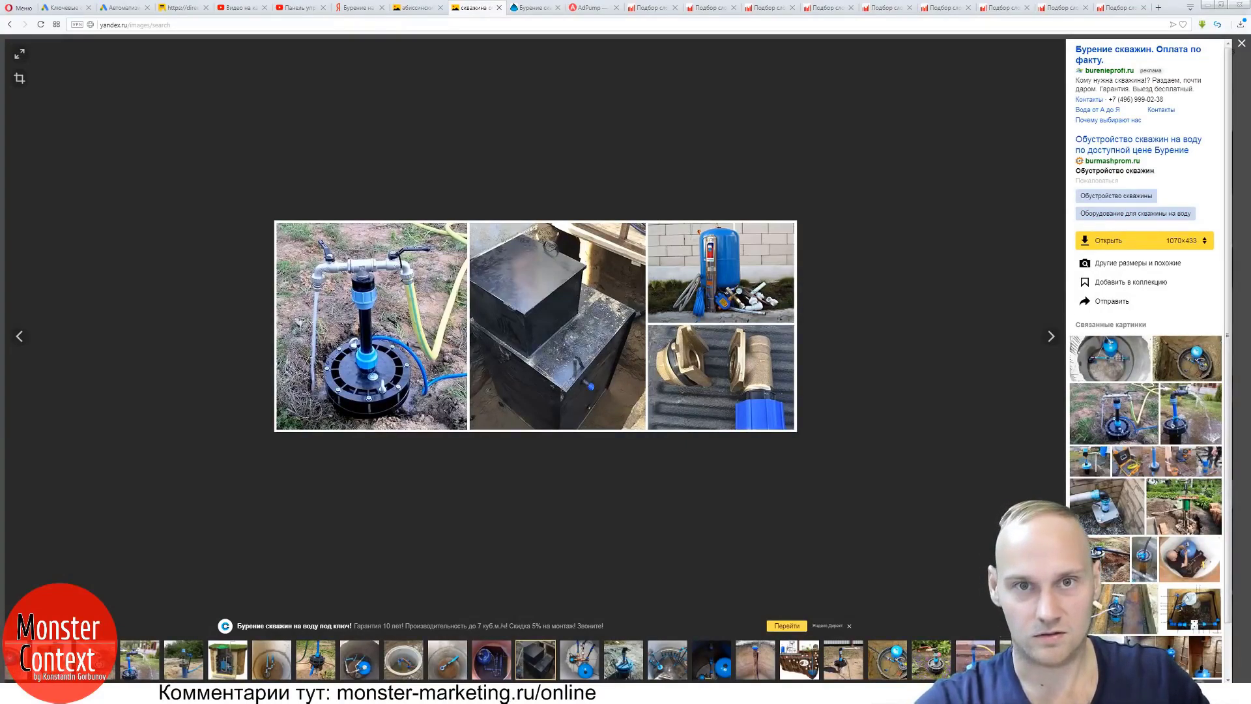
Capture the burenieprofi.ru ad block once more and save the screenshot as a file.
key("Print")
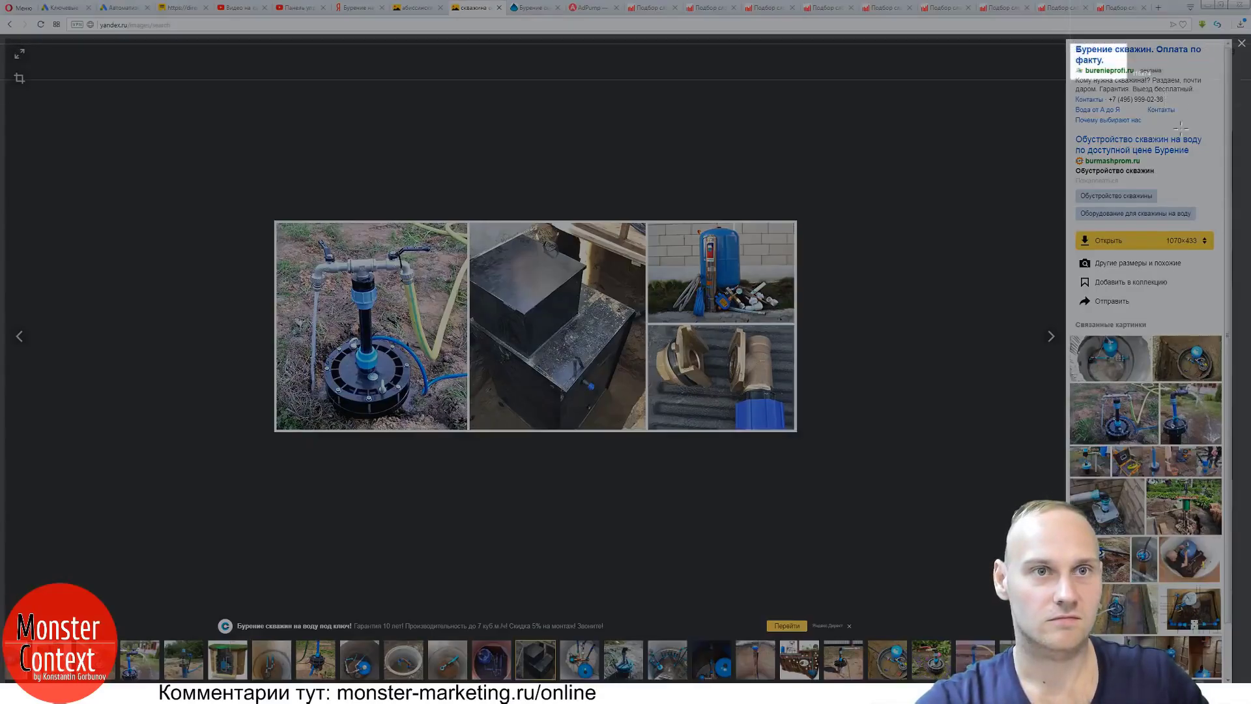
left_click_drag(1181, 128, 1218, 128)
left_click(1207, 149)
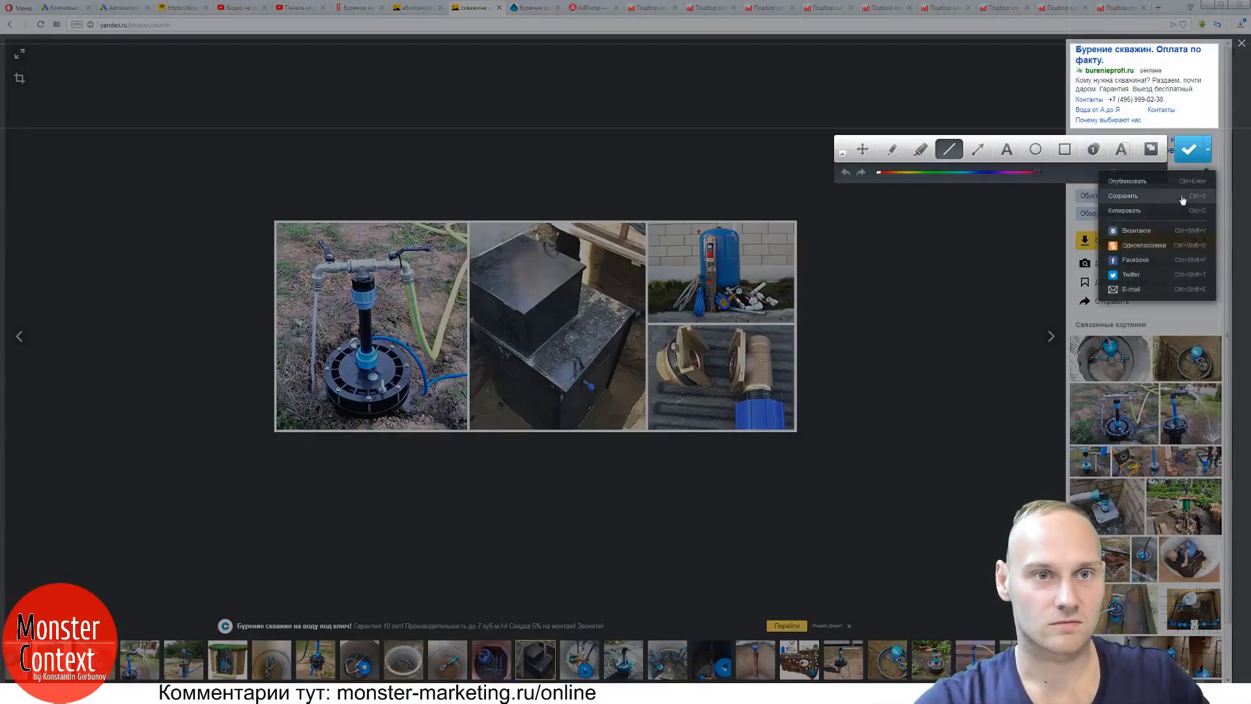
left_click(1183, 196)
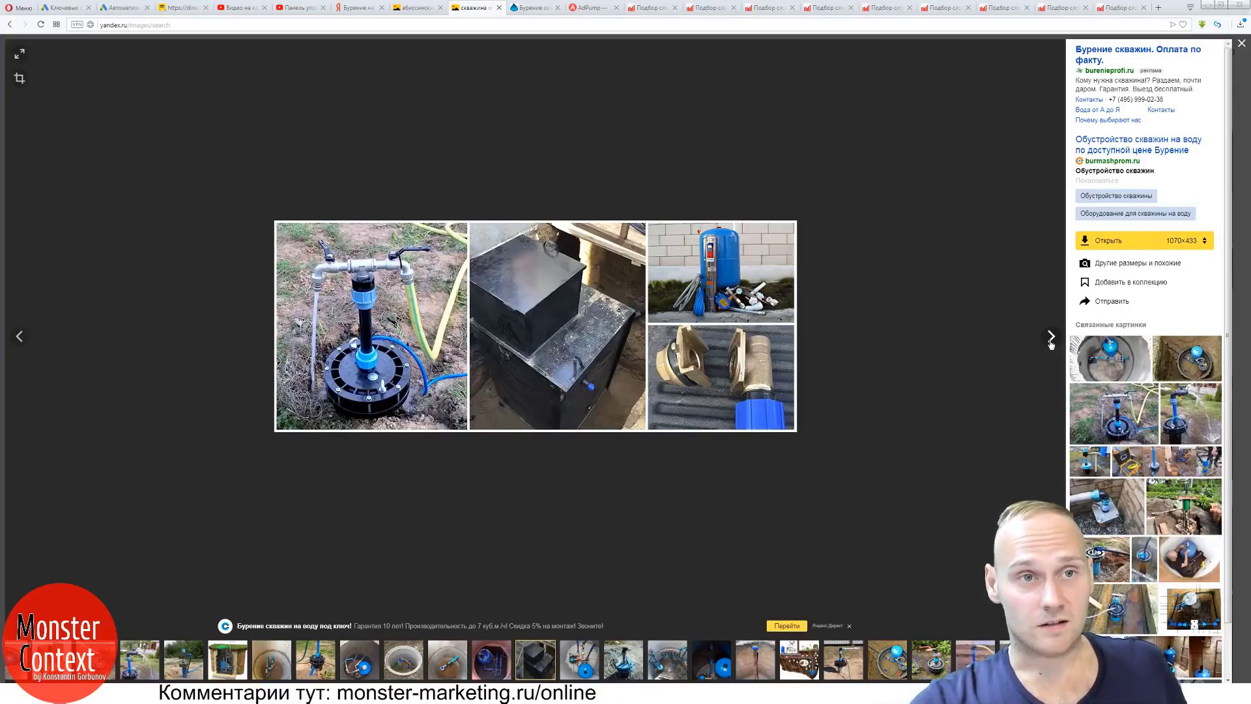
Browse the following well-equipping pictures in Yandex Images, checking their captions, ads and related queries for new terms.
left_click(1051, 344)
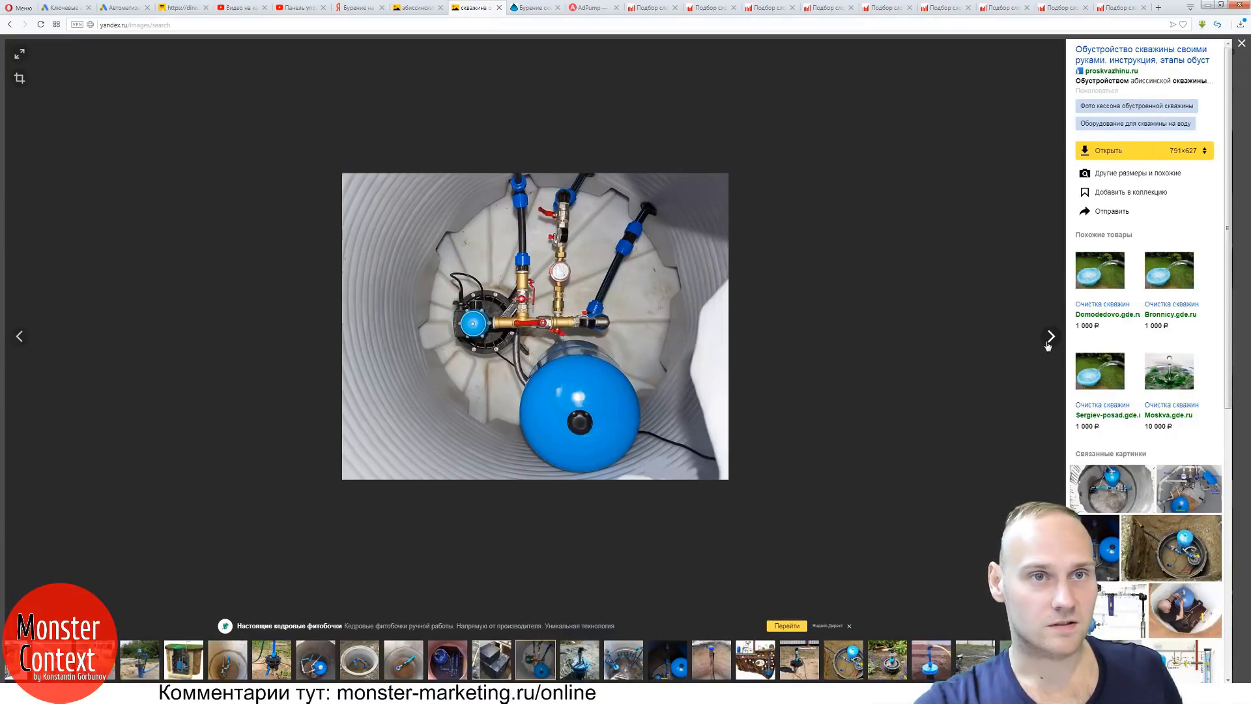
left_click(1048, 345)
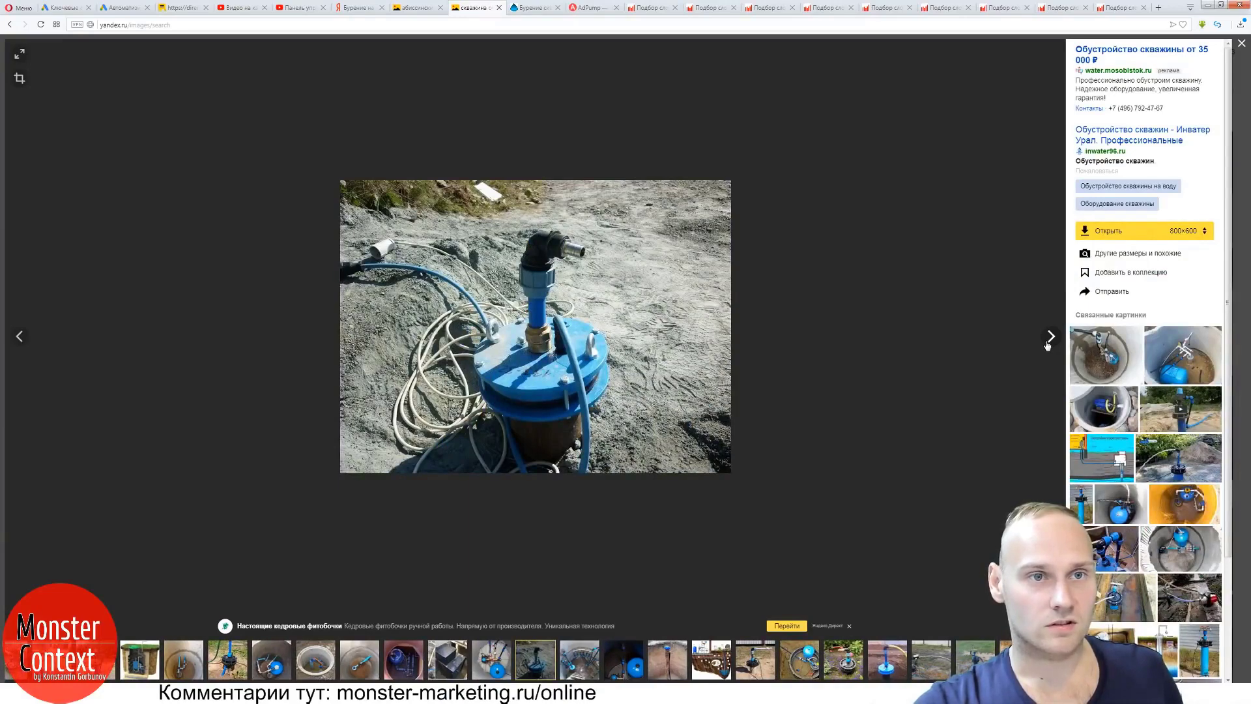
left_click(1047, 345)
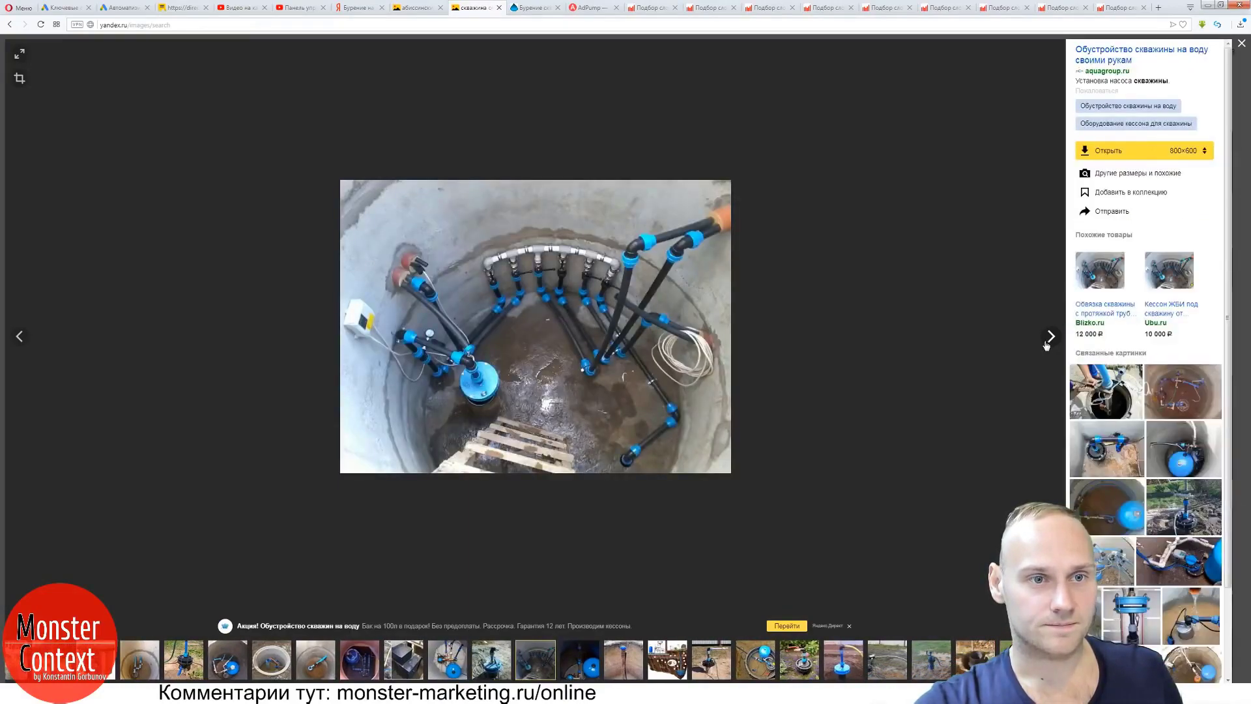
left_click(1047, 346)
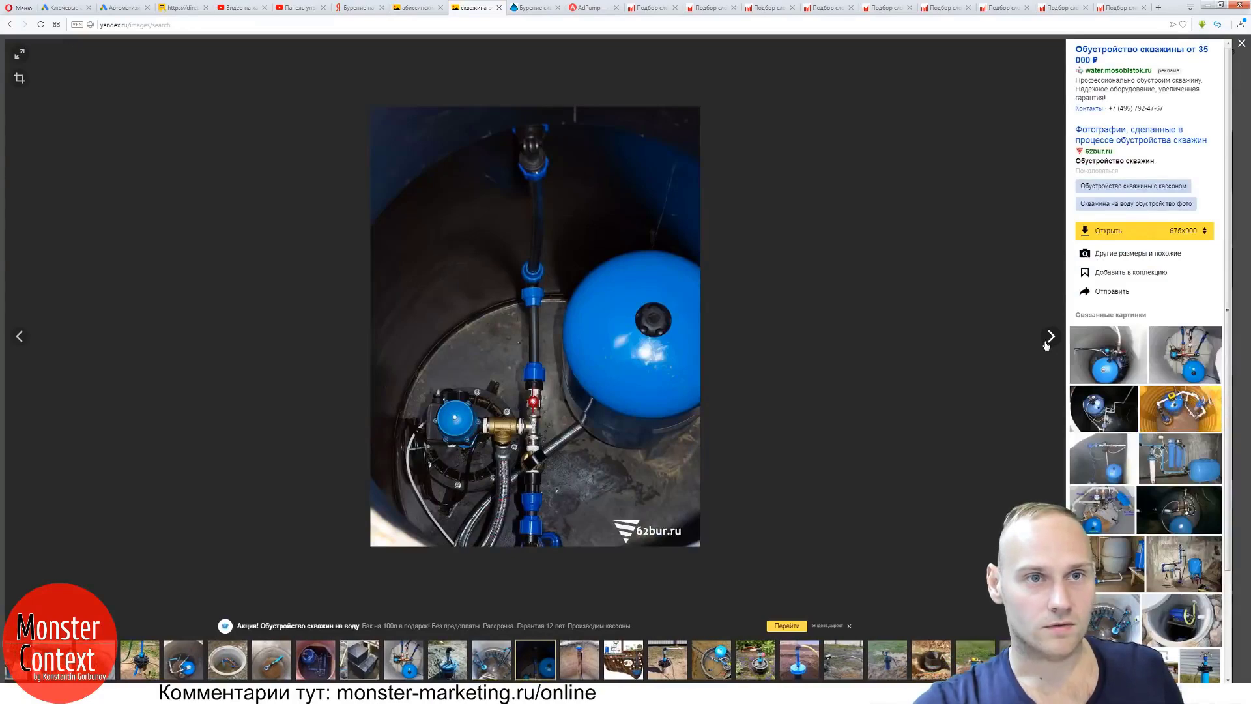
Browse the enlarged image results for «скважина обустройство» and check the open abyssinian well picture.
left_click(1047, 346)
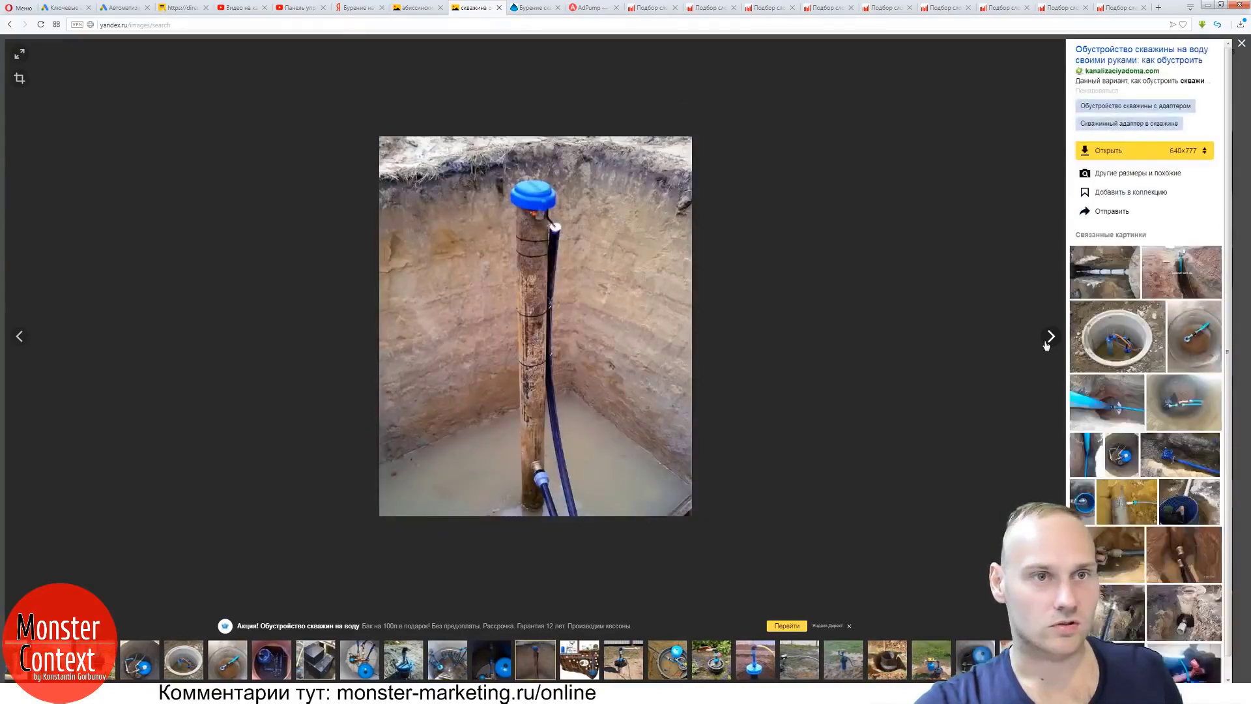
left_click(1047, 345)
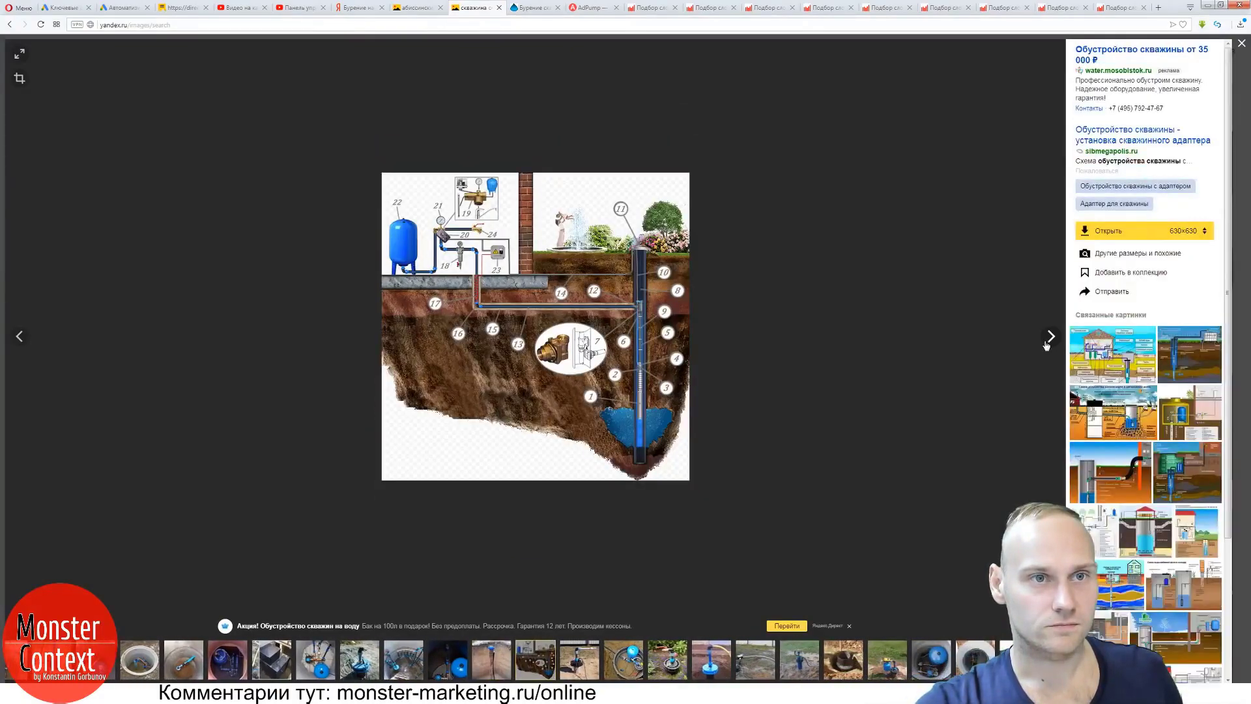
left_click(1046, 345)
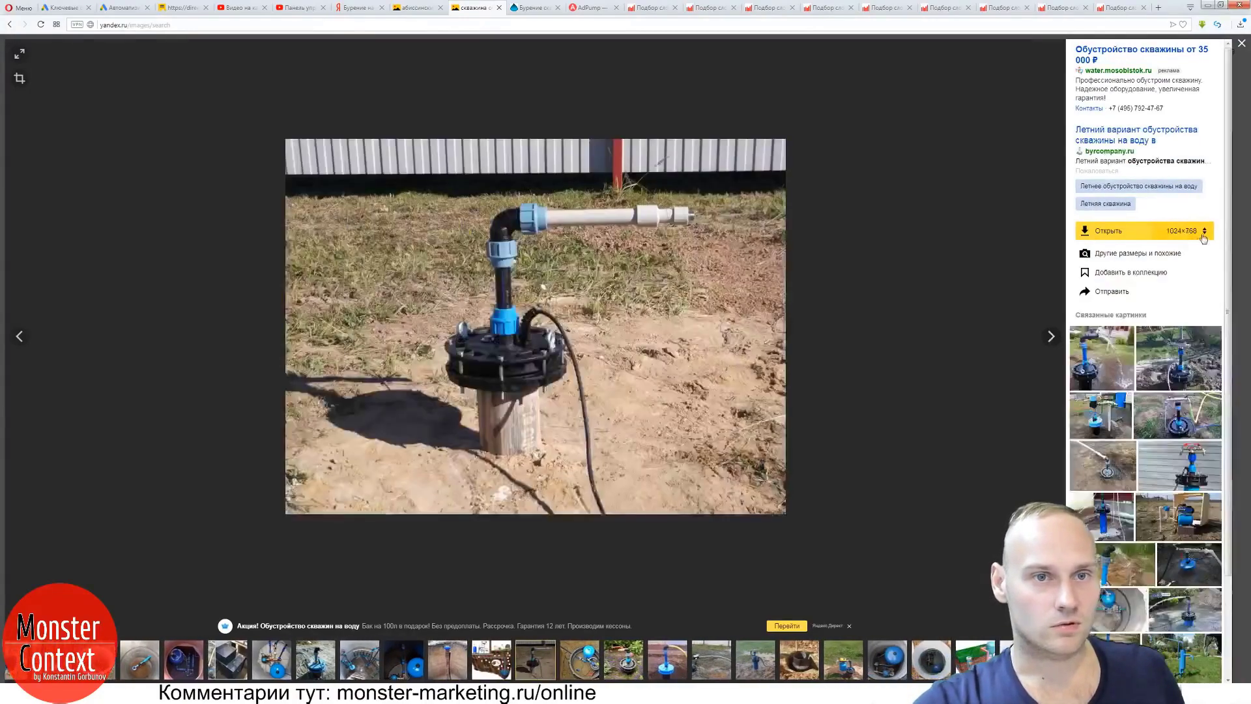
key("Escape")
left_click(417, 8)
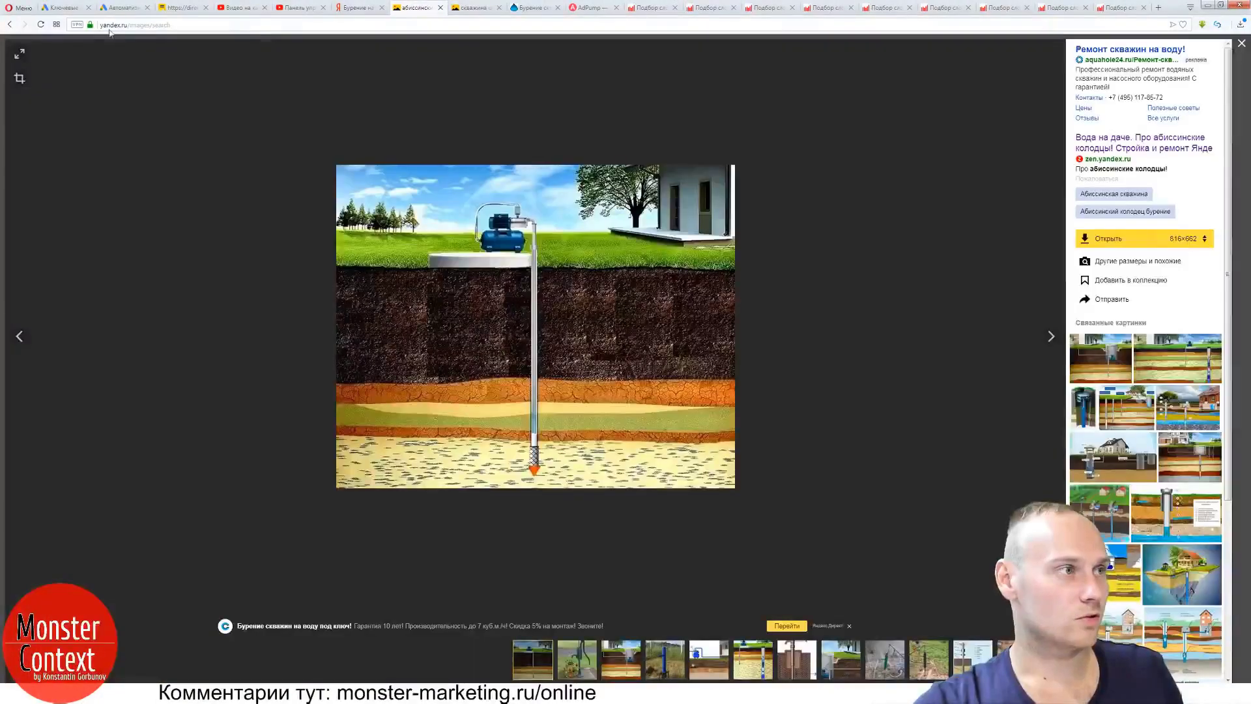
Change the Yandex image search from «скважина обустройство» to «скважина на воду».
left_click(474, 7)
left_click(124, 52)
key("shift+Home")
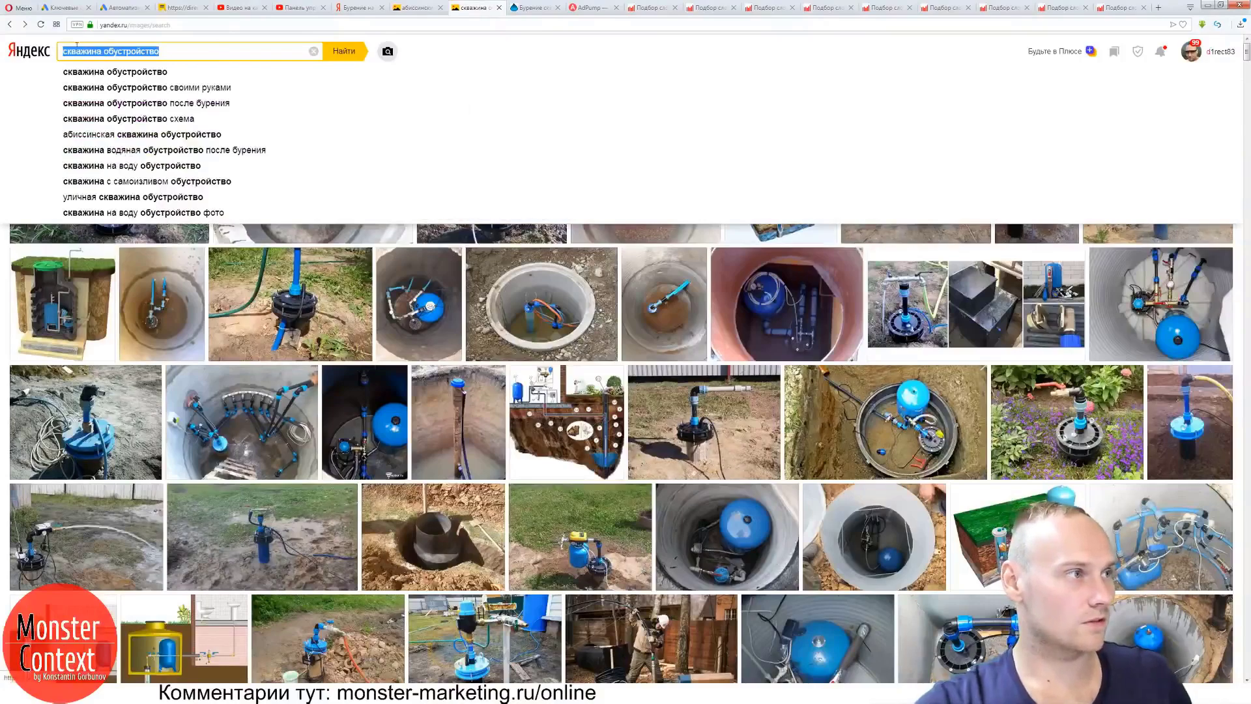
key("shift+Right")
key("shift+Right")
key("shift+Right")
key("shift+Right")
key("shift+Right")
key("shift+Right")
key("shift+Right")
key("shift+Right")
key("shift+Right")
key("shift+Right")
key("shift+Right")
key("shift+Left")
key("shift+Left")
key("BackSpace")
left_click(134, 72)
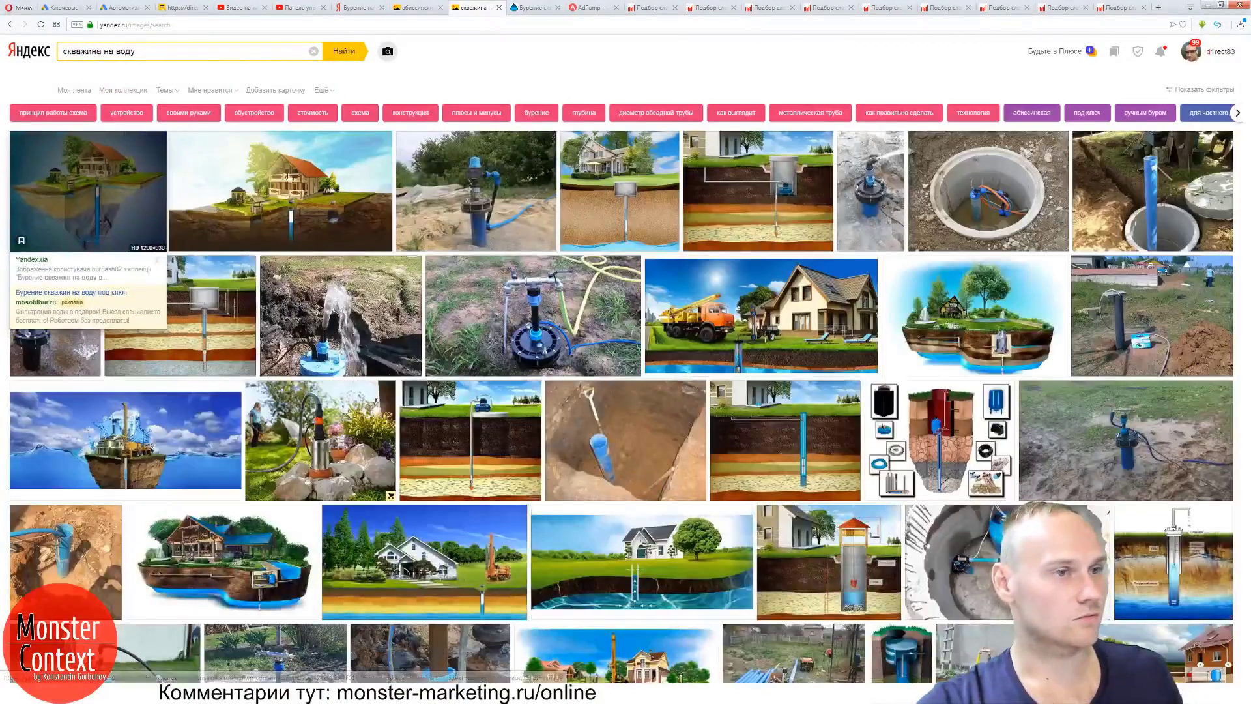
Enlarge the first water well image and examine the following results one by one.
left_click(108, 168)
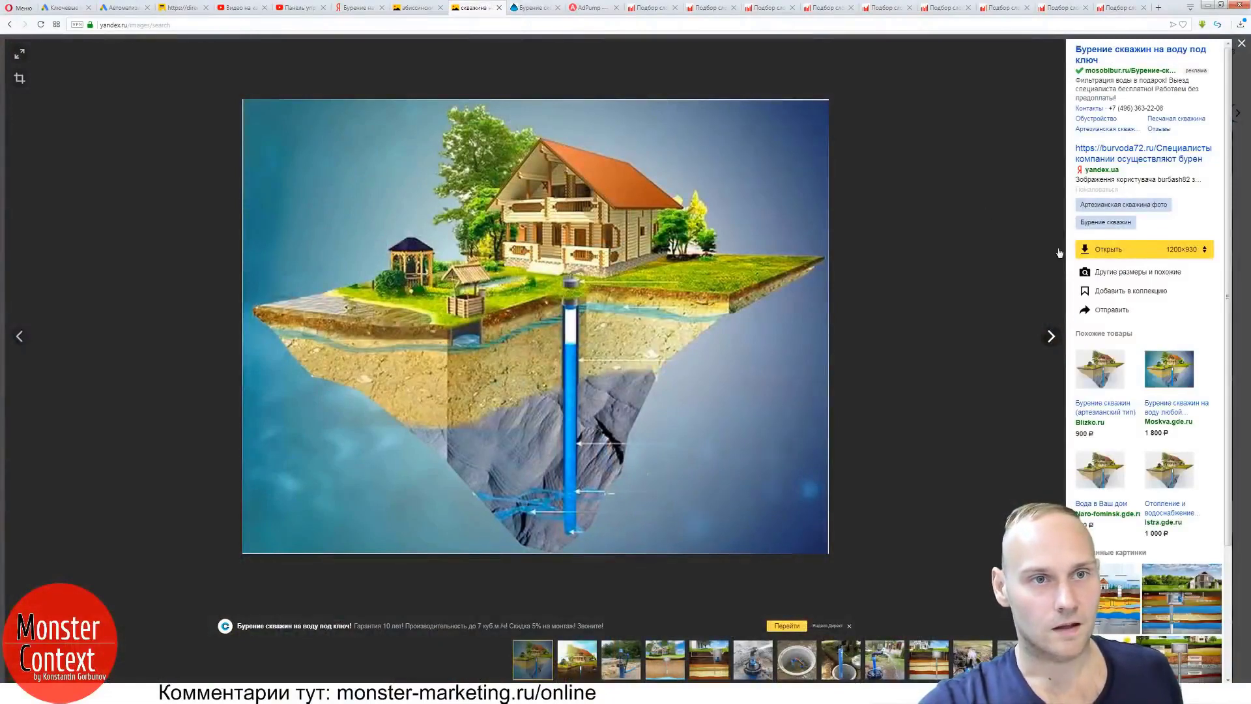
left_click(1053, 334)
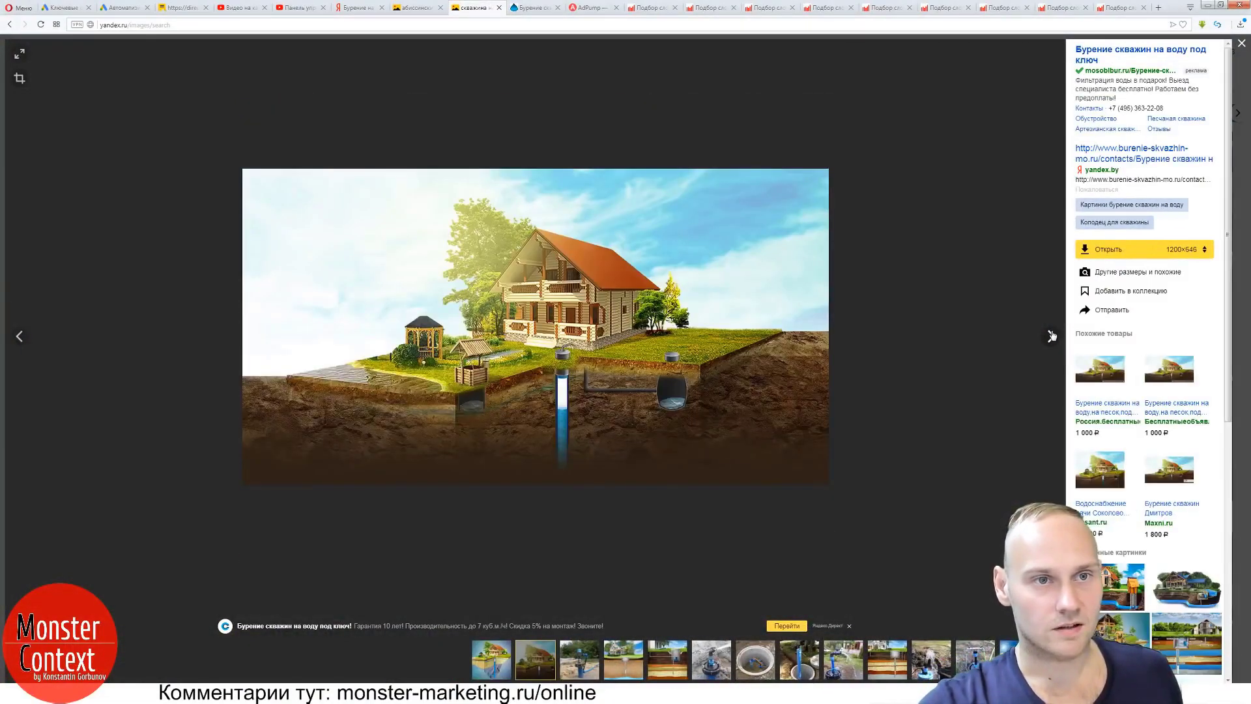
left_click(1050, 335)
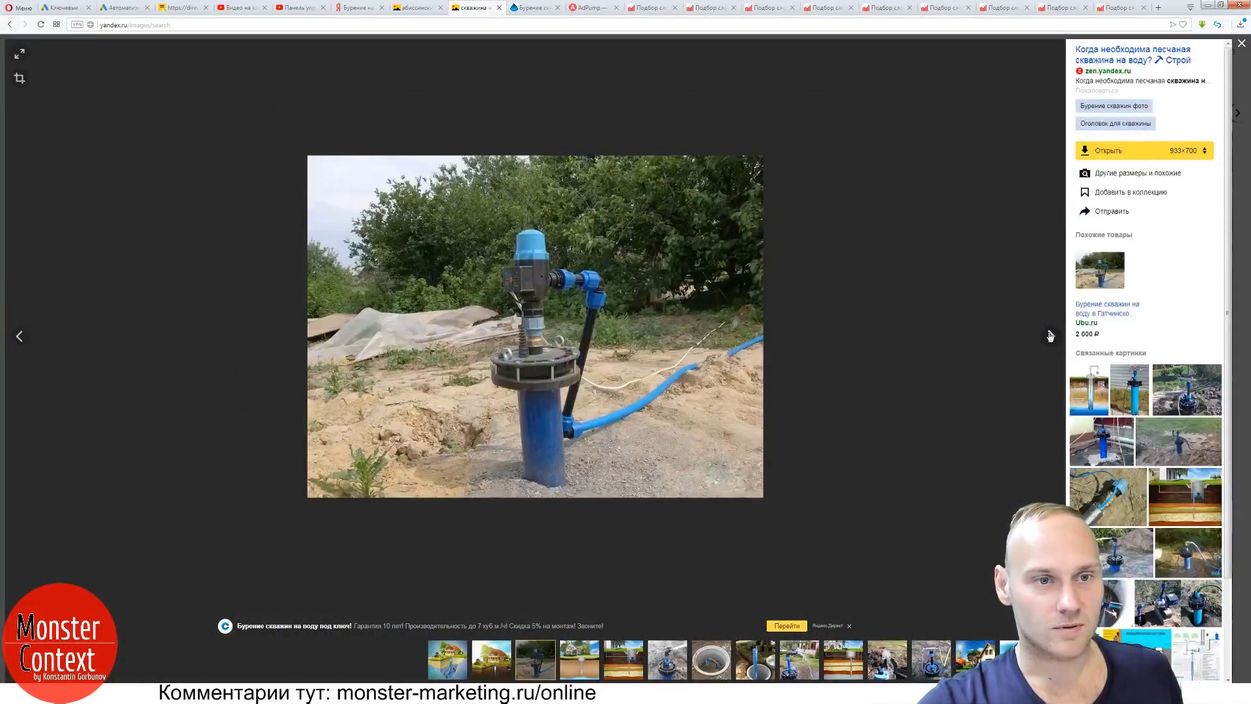
left_click(1050, 335)
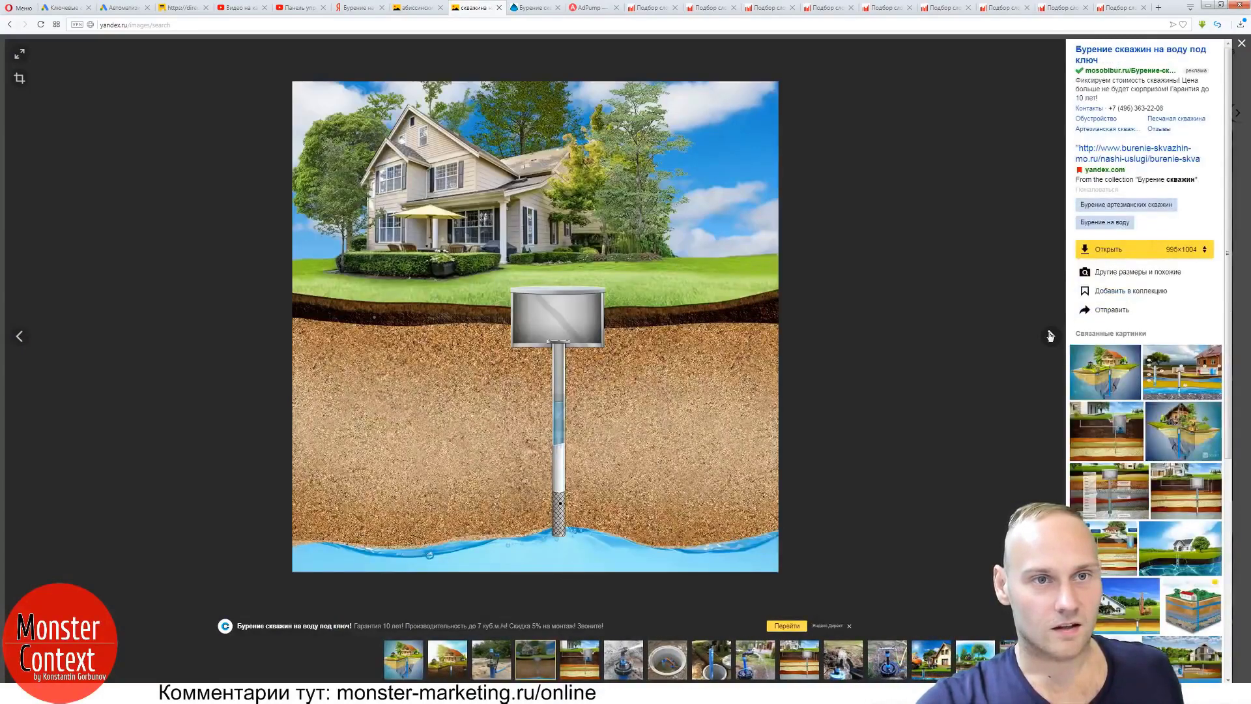
left_click(1050, 335)
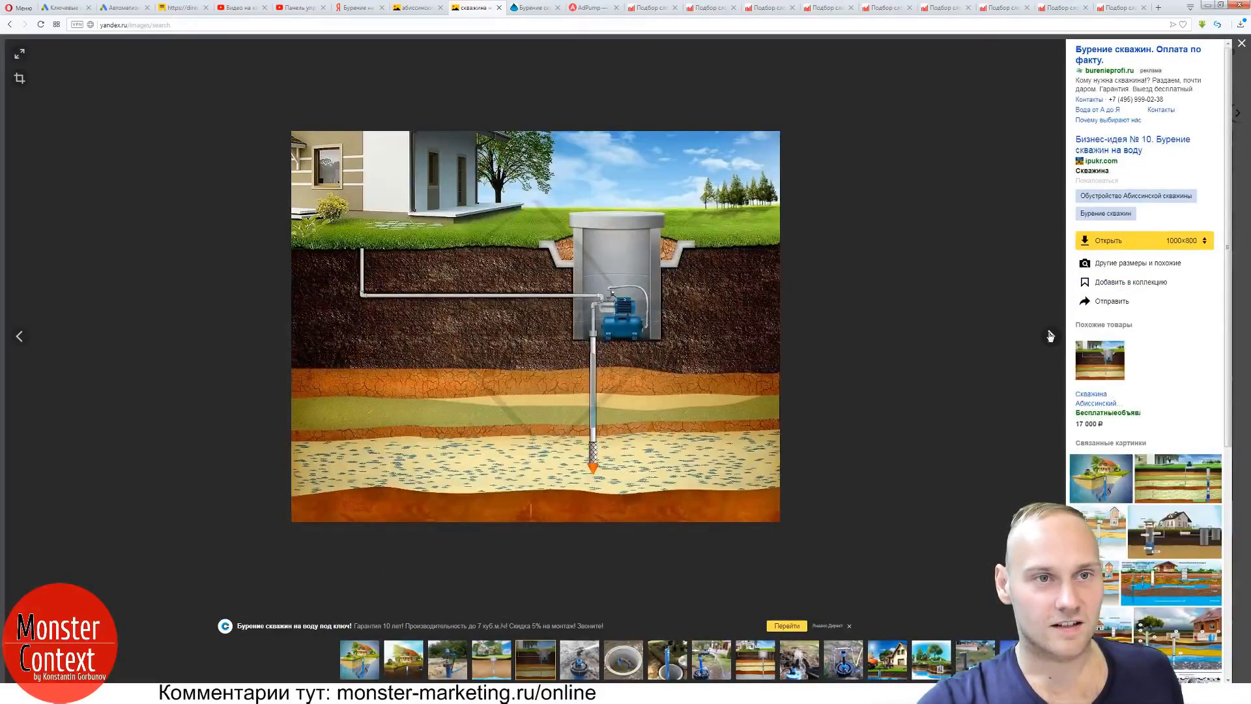
left_click(1050, 335)
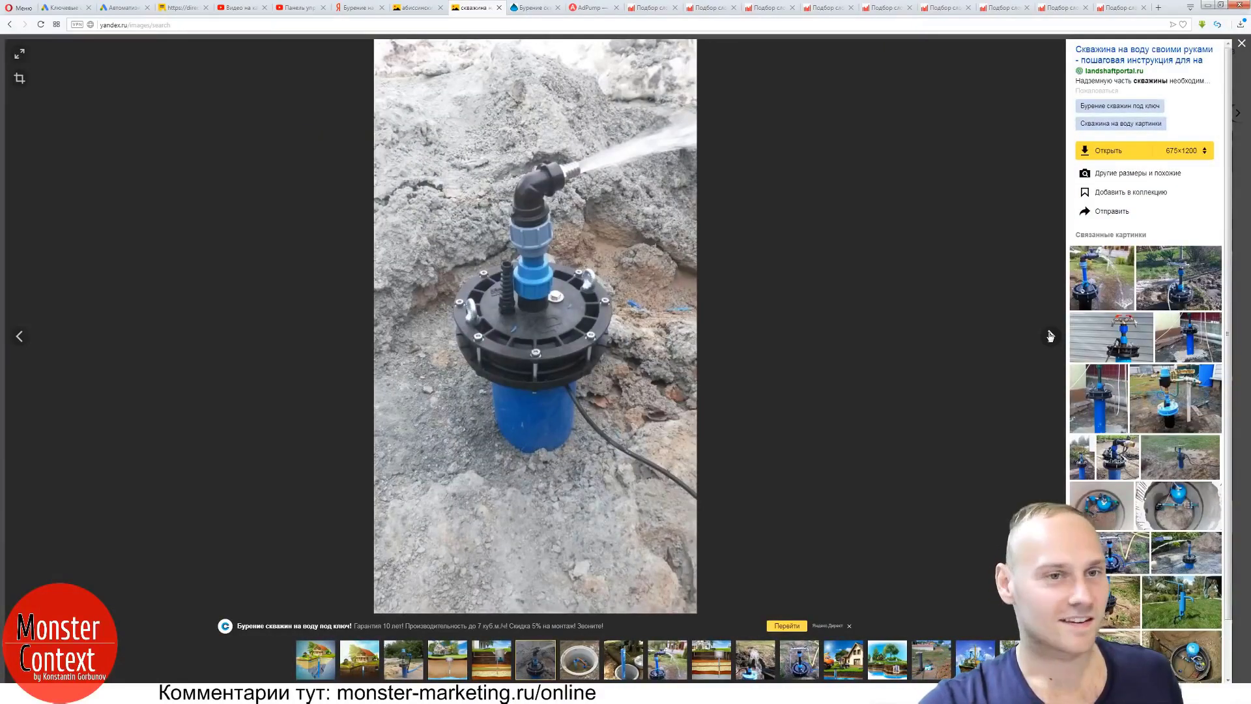
left_click(1050, 335)
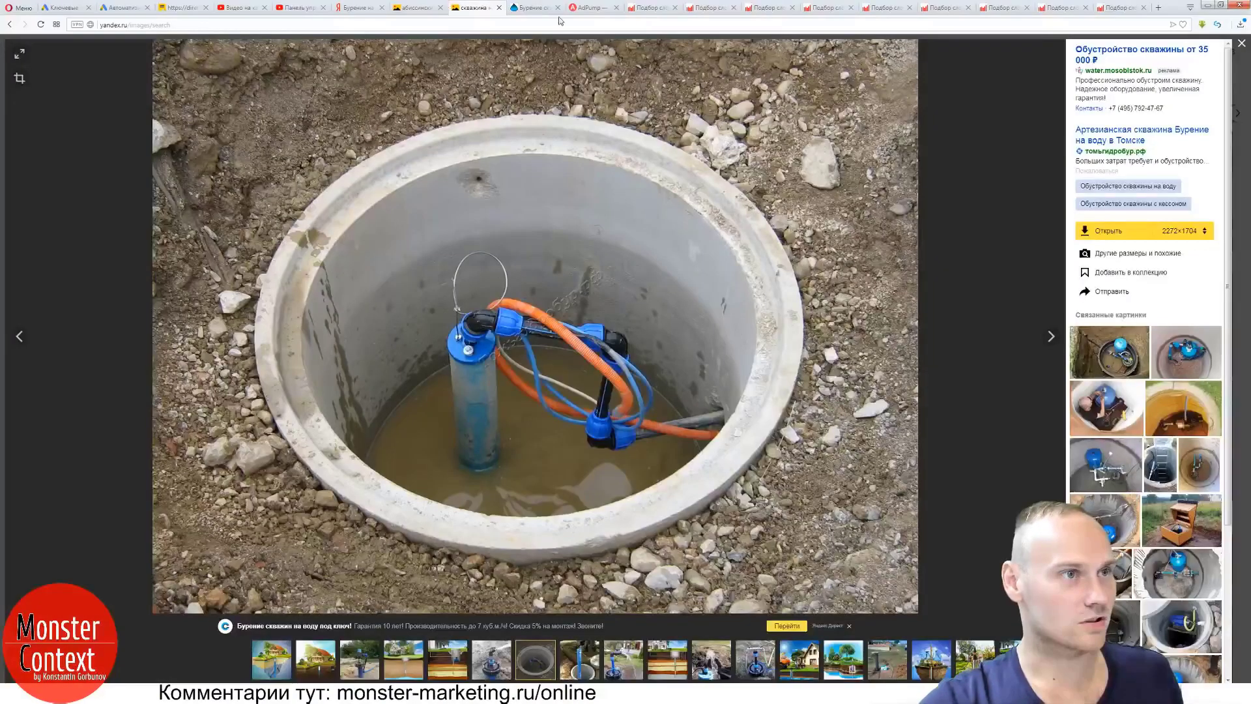
Switch to AdPump and open the keyword generator for multiplying phrases in a separate tab.
left_click(572, 9)
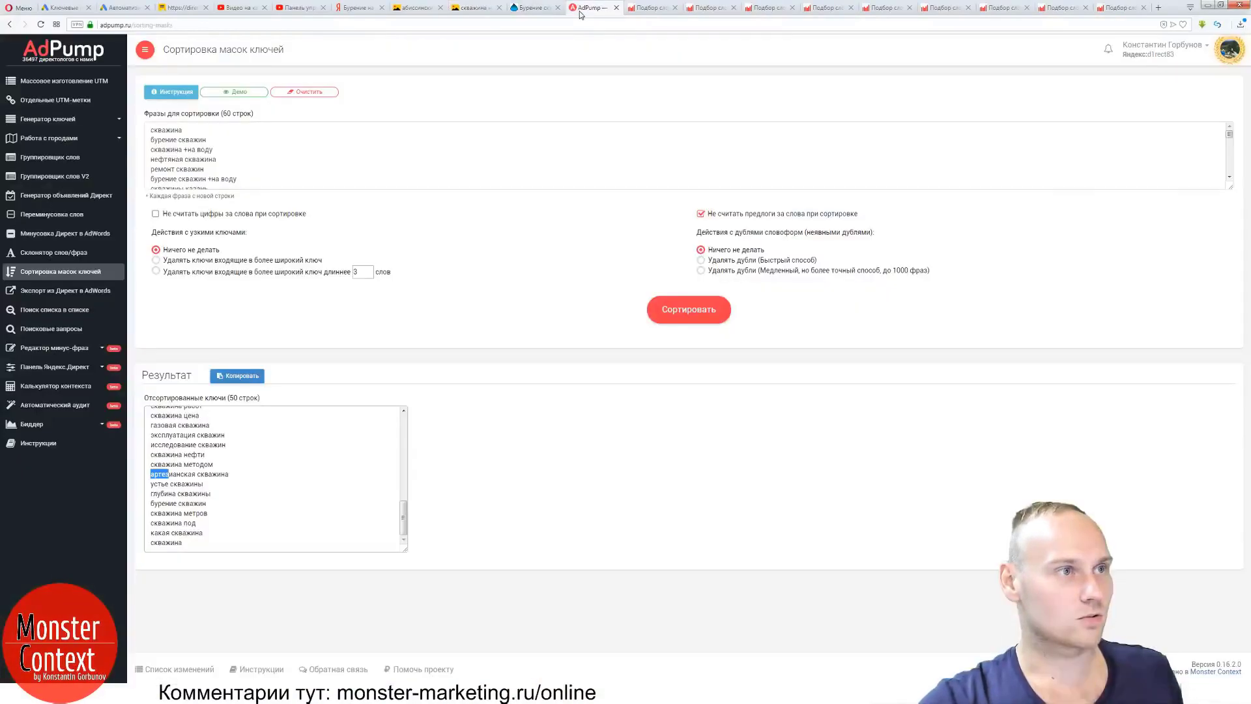
left_click(52, 160)
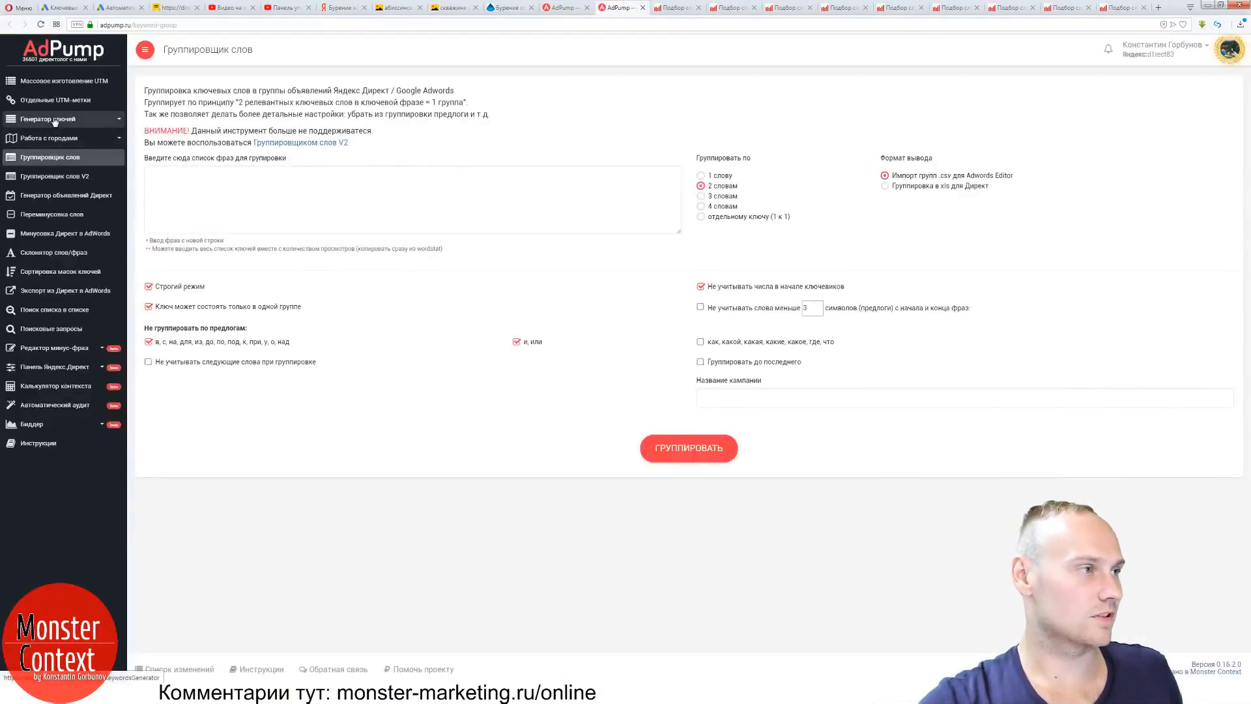
left_click(62, 119)
left_click(62, 144)
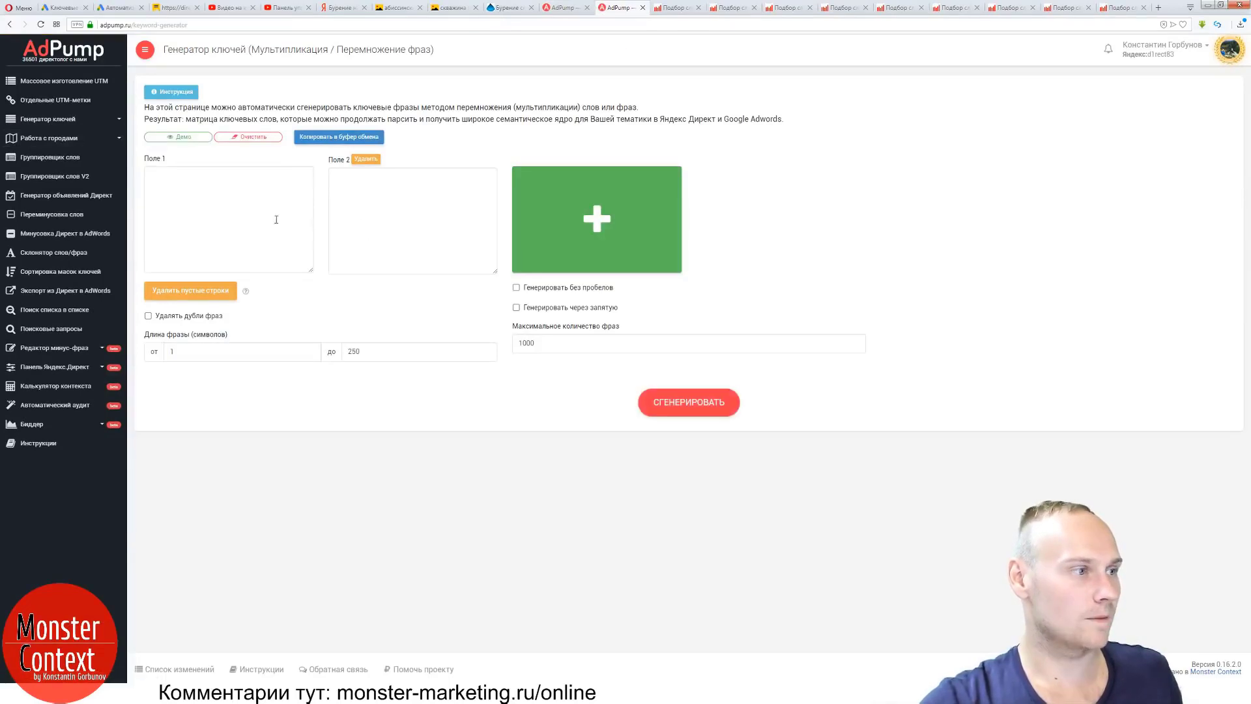
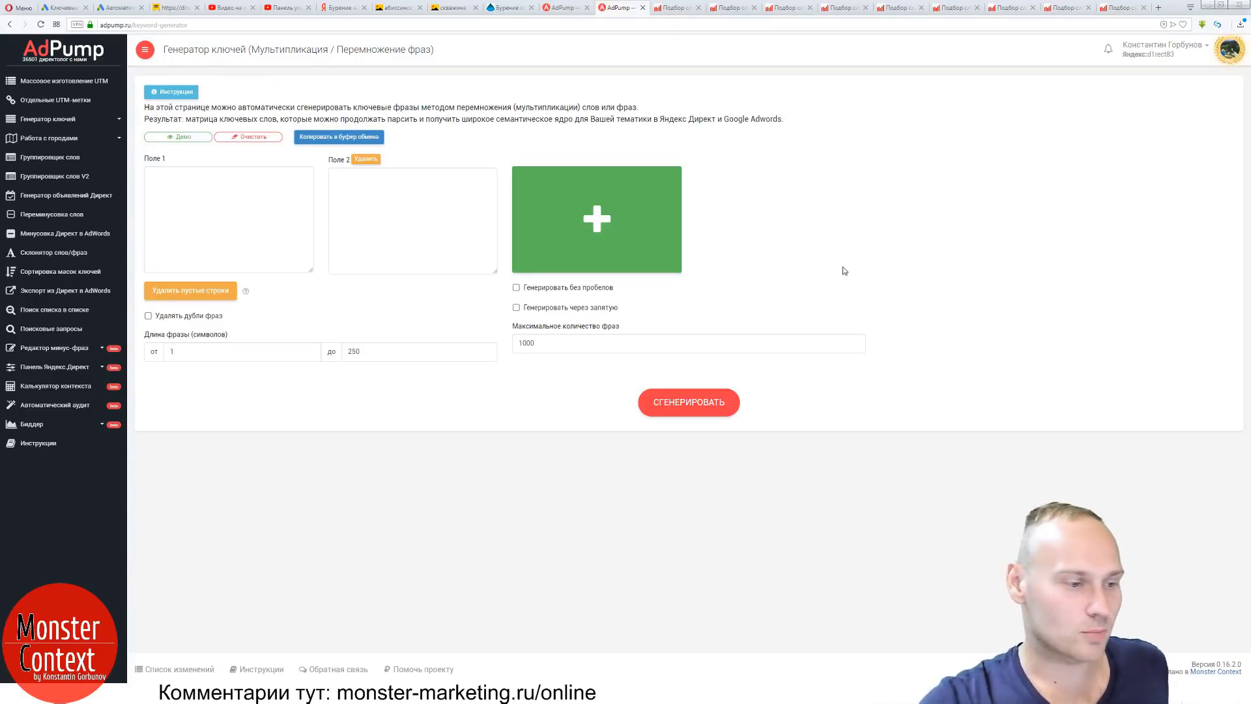
Review the Wordstat queries and similar requests for «буровая компания».
left_click(1118, 8)
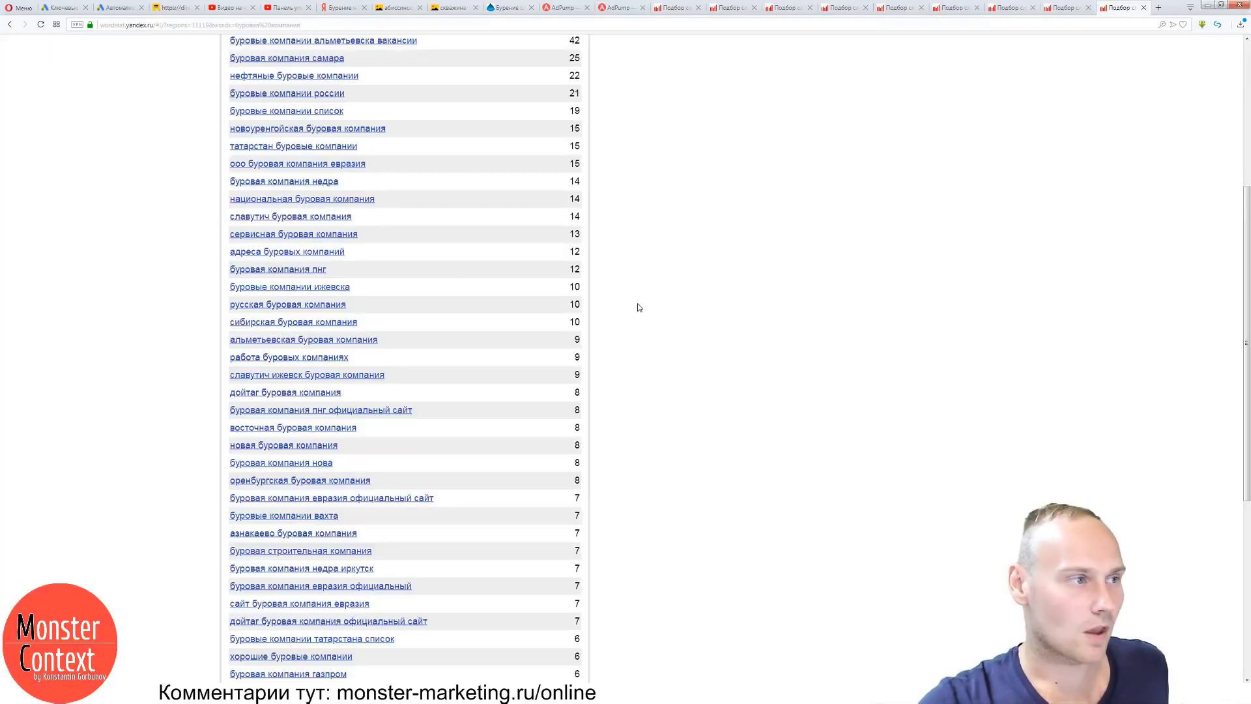
scroll(637, 307, "up", 5)
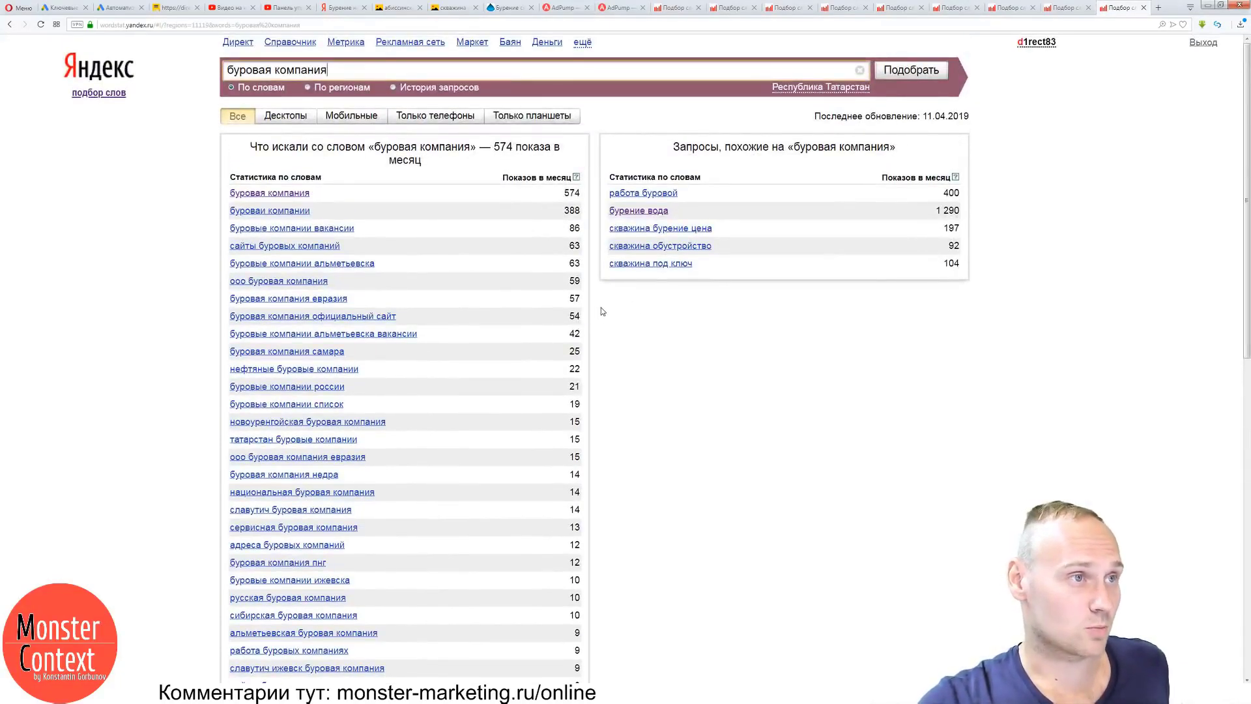
scroll(599, 311, "down", 2)
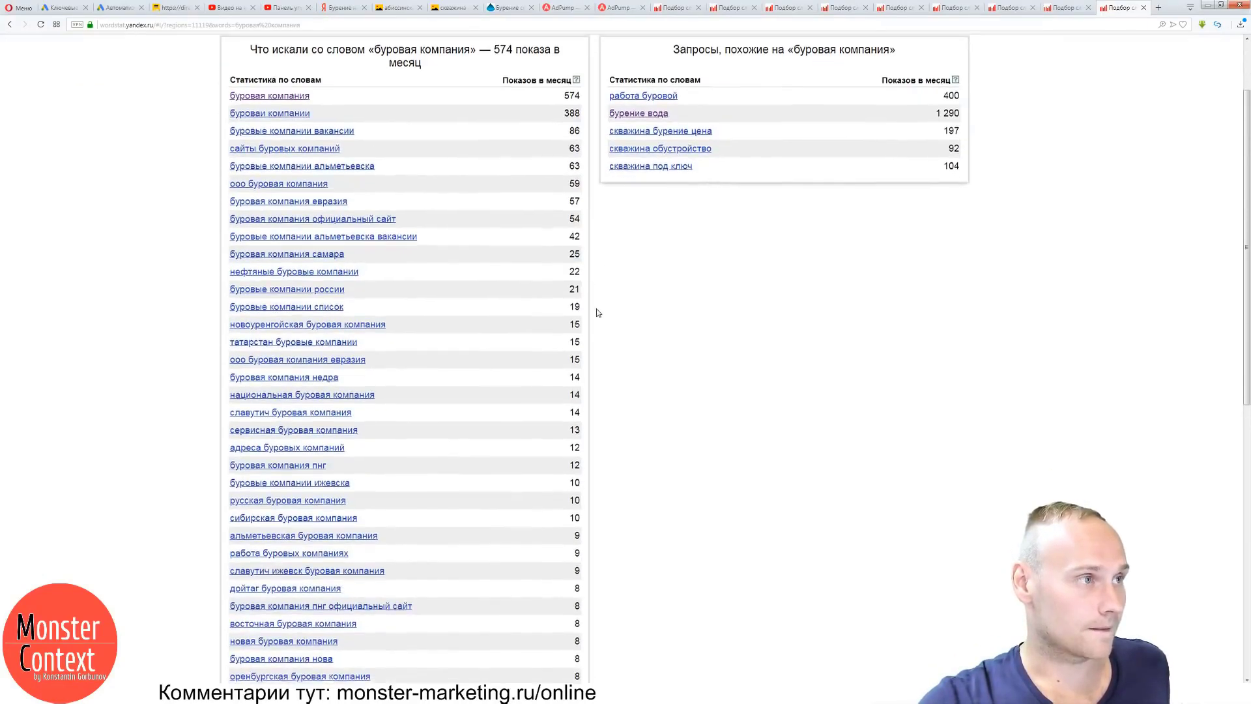
scroll(597, 311, "up", 2)
Close the Wordstat tabs for «буровая компания», «скважина установка», «буровой оборудование», «буровая машина» and the one before them, keeping «бурение цена» open.
left_click(1051, 8)
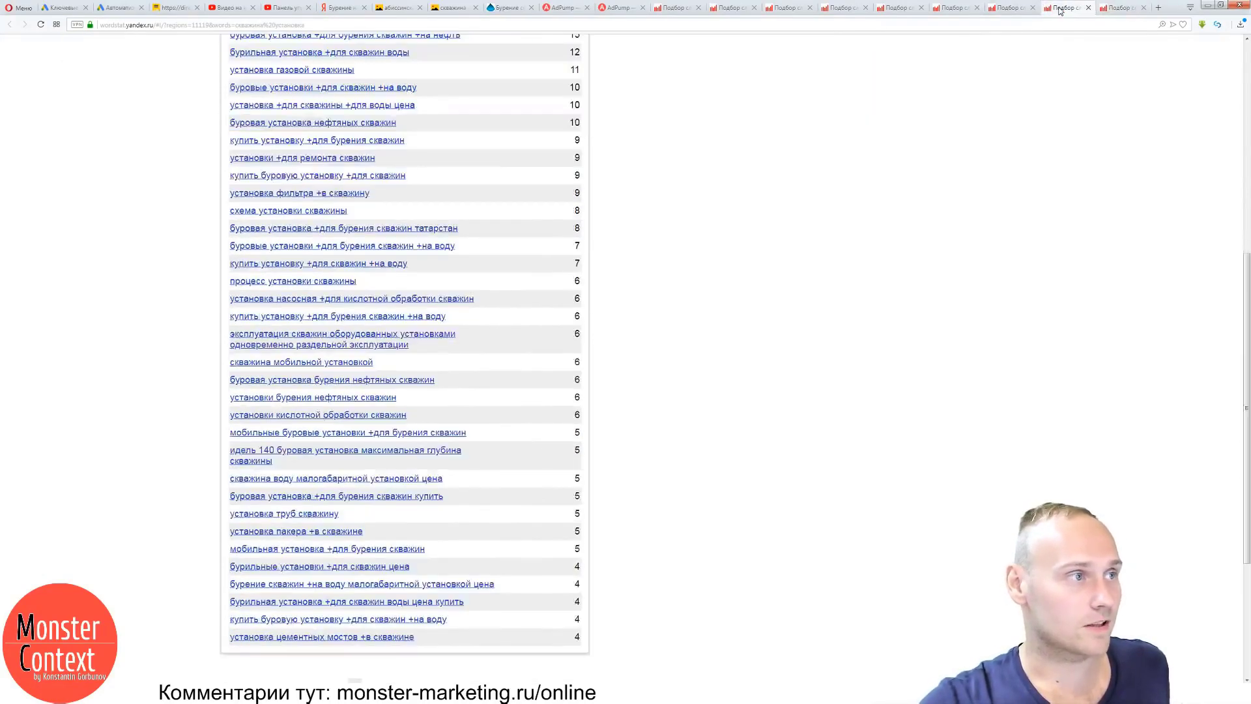
left_click(1108, 7)
key("ctrl+w")
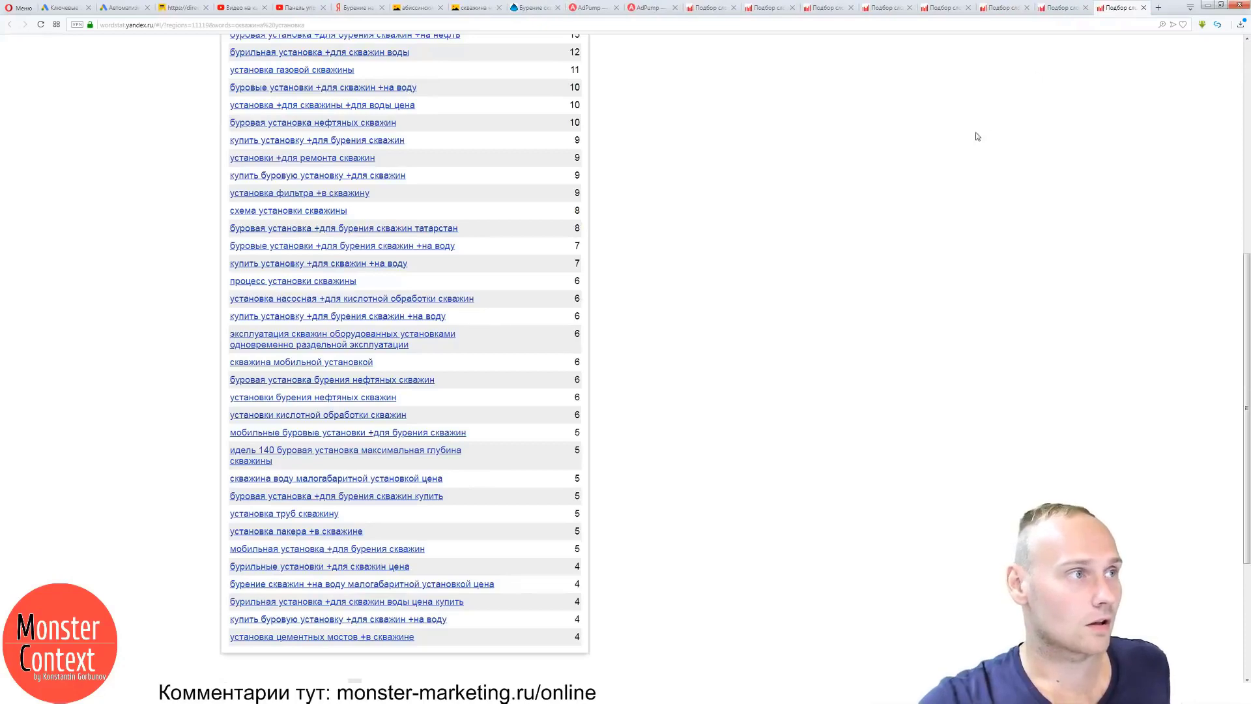
scroll(977, 137, "up", 5)
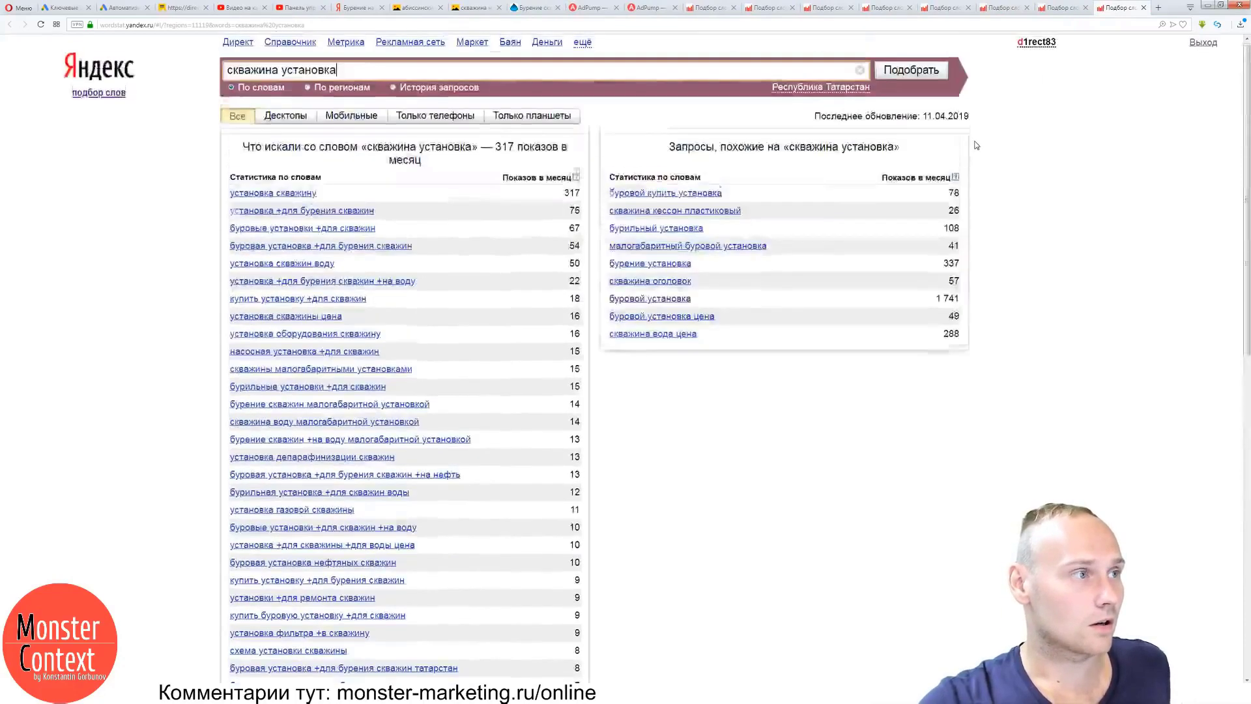
left_click(1144, 9)
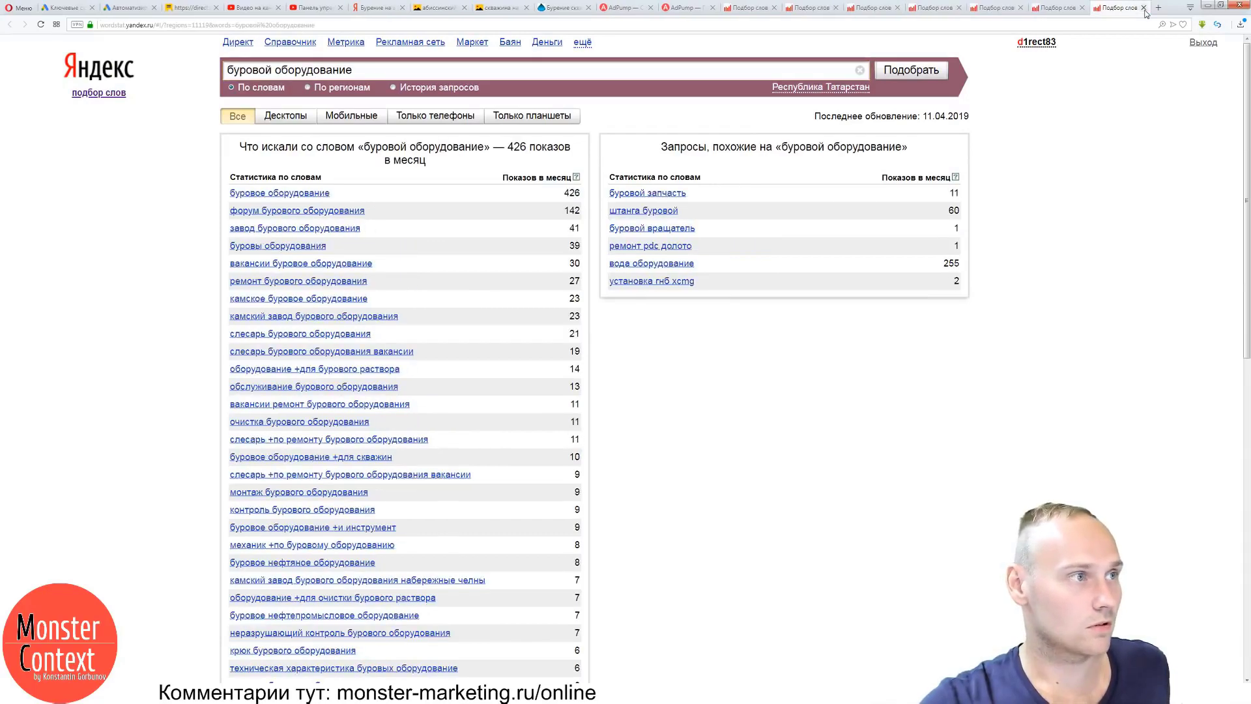
left_click(1144, 8)
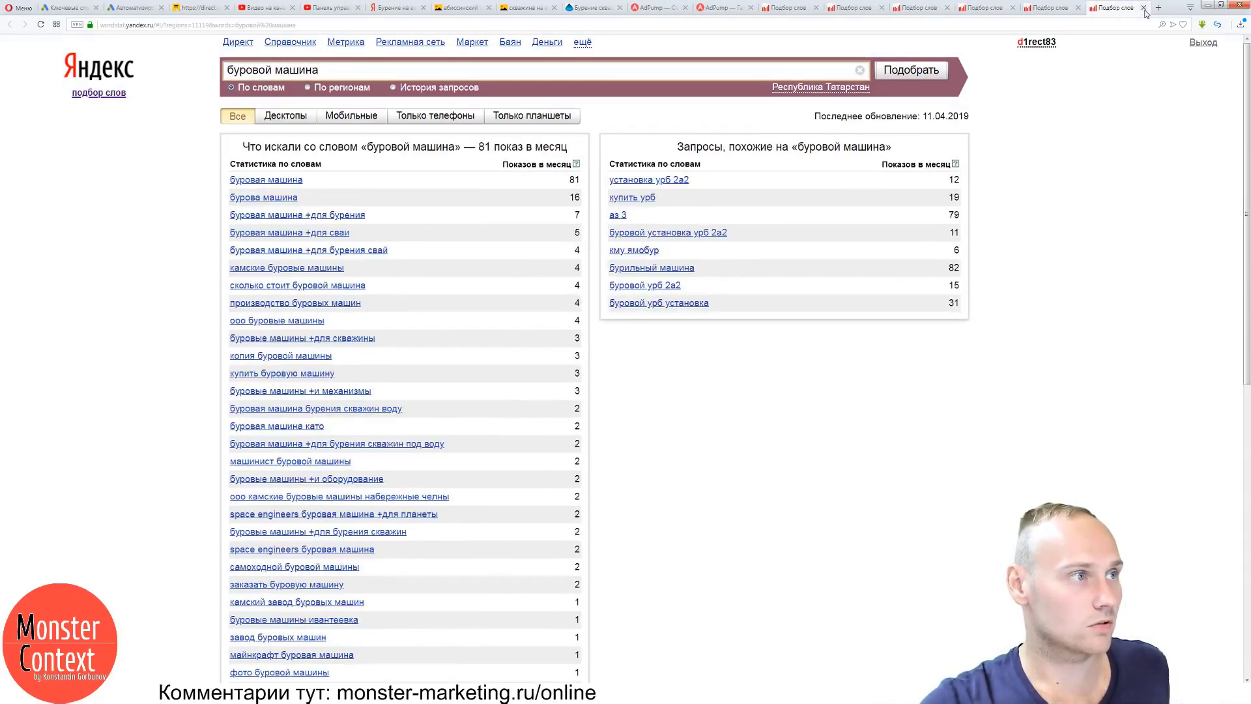
left_click(1144, 9)
left_click(1144, 8)
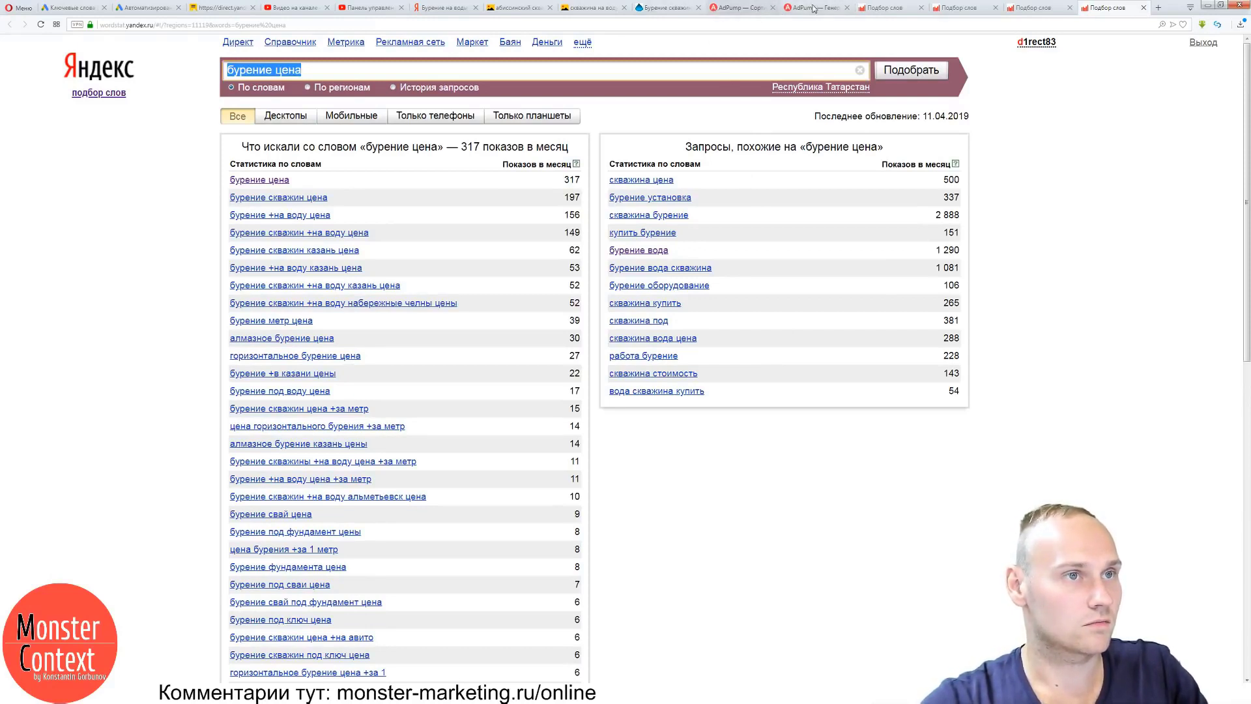
Find «бурение цена» in AdPump's list of phrases for sorting and delete the blank line at the end of the list.
left_click(742, 8)
scroll(475, 149, "down", 5)
key("ctrl+f")
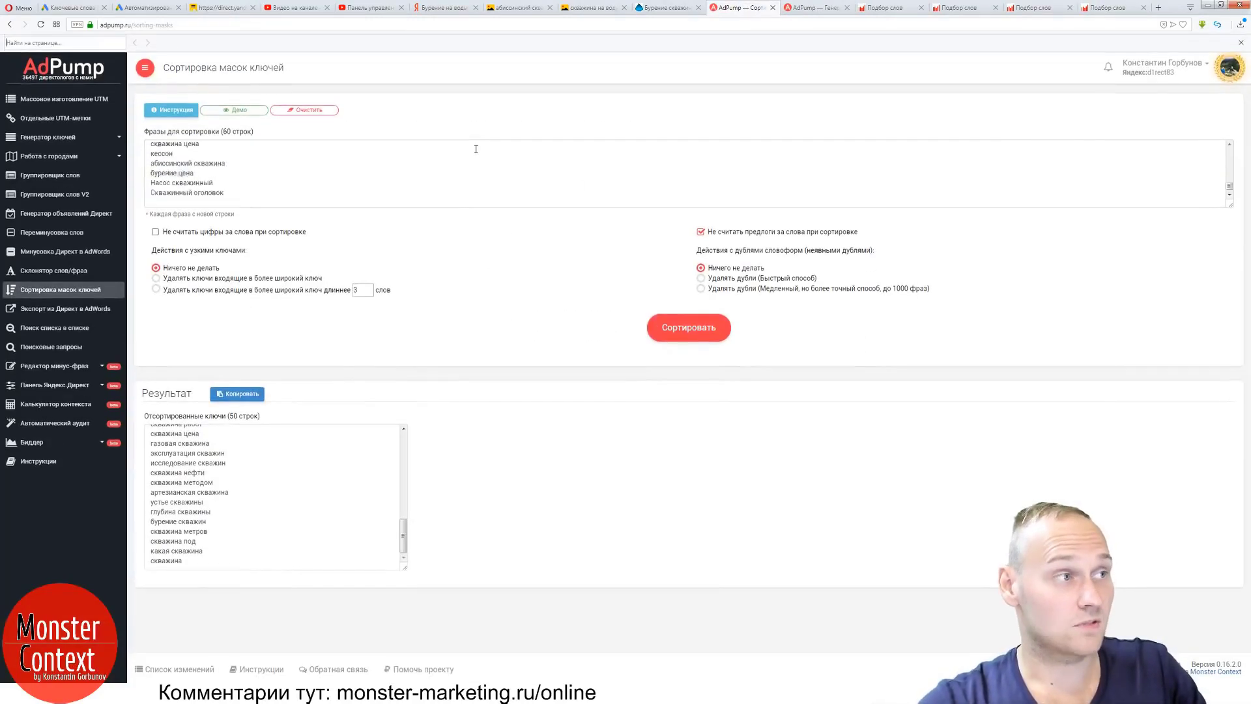
type("бурение цена")
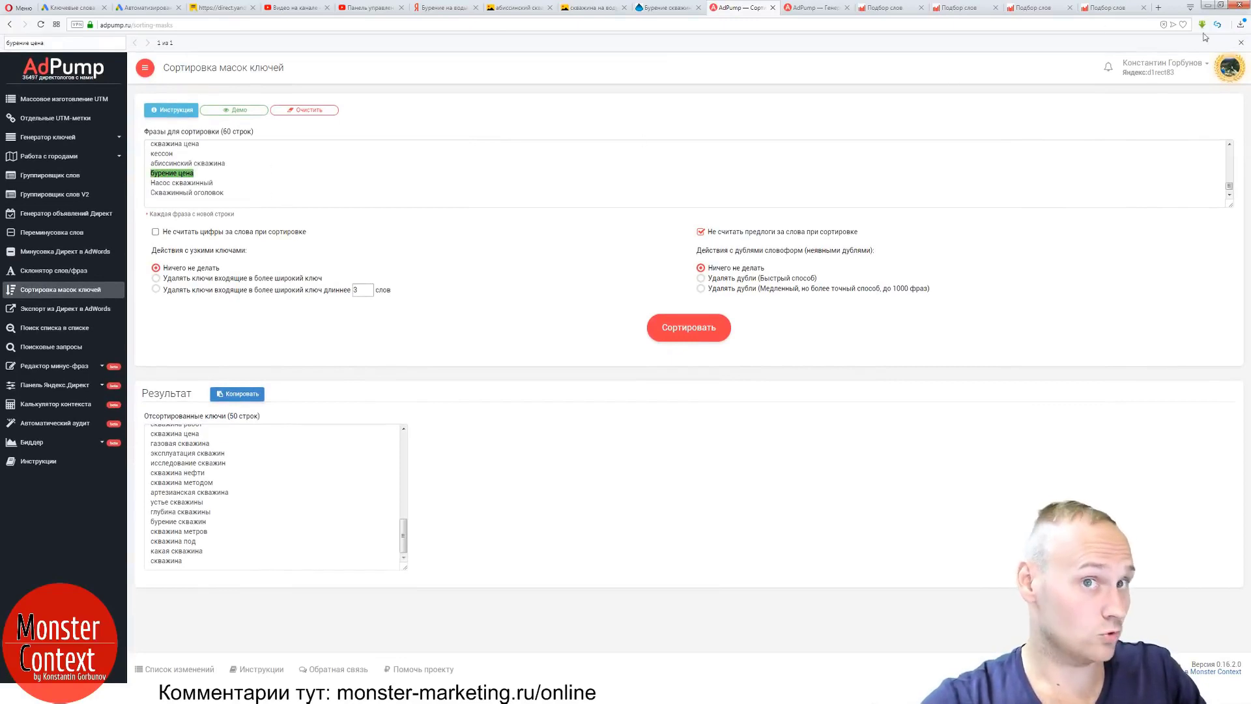
left_click(1241, 43)
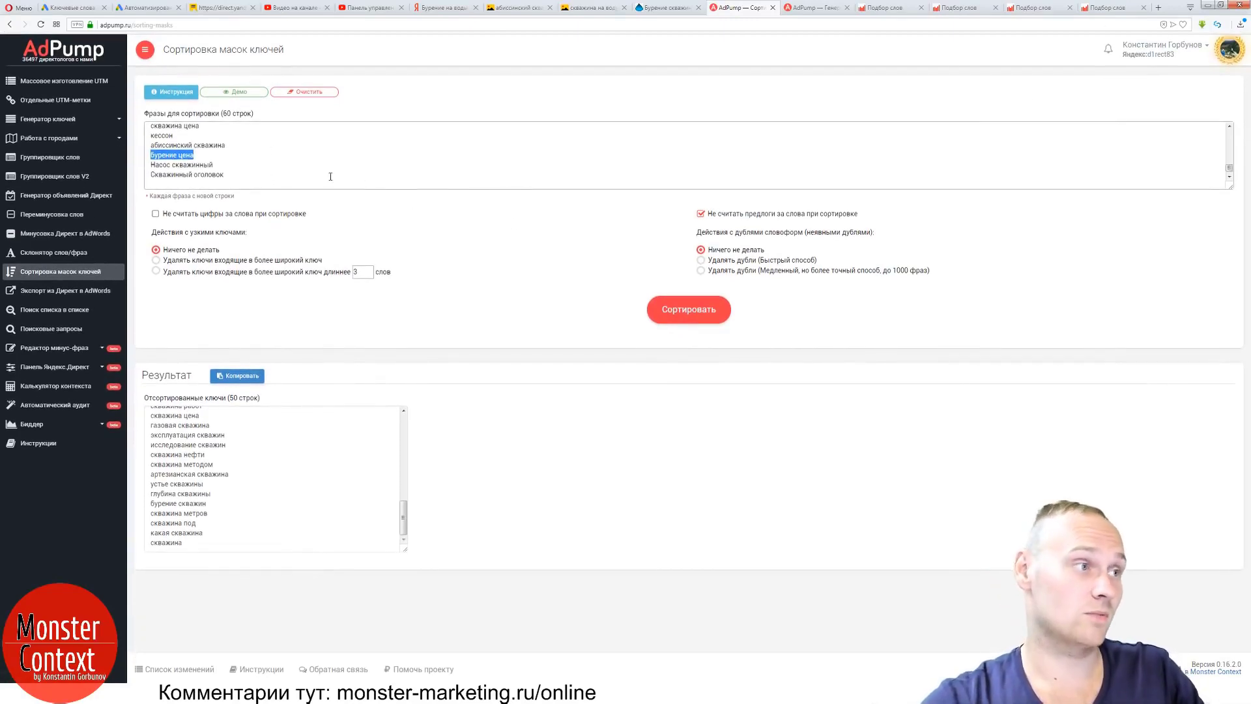
left_click(281, 182)
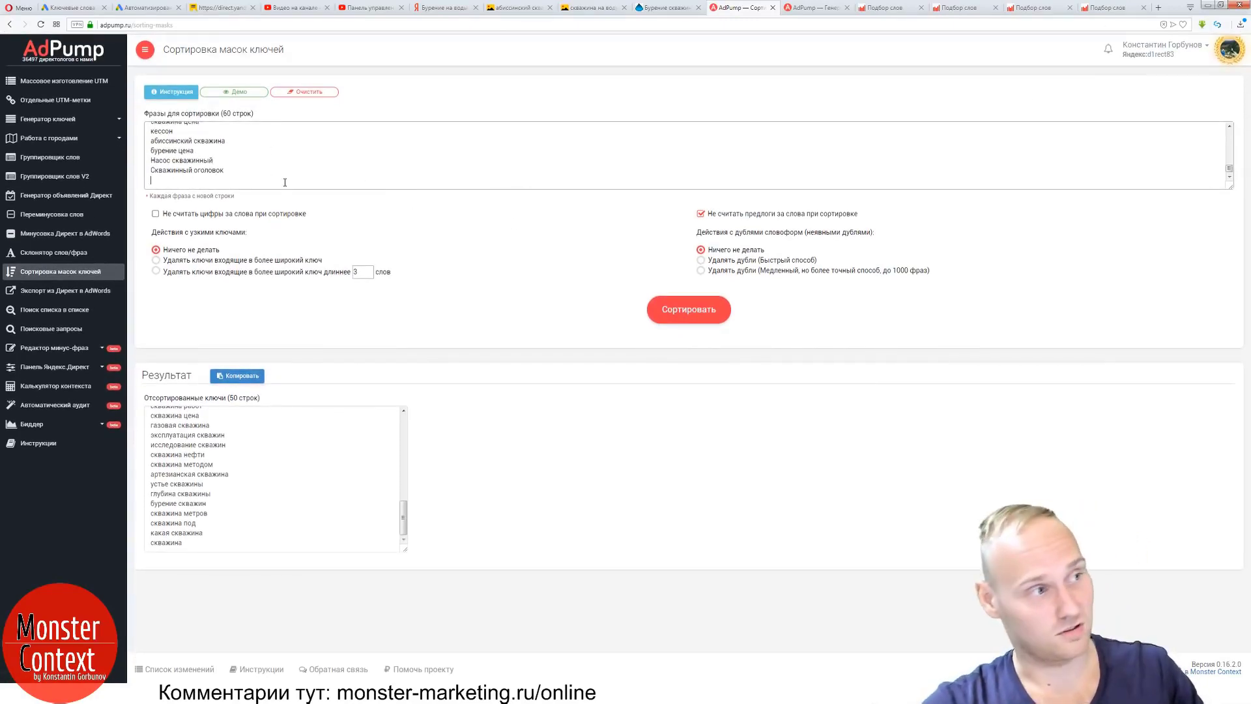
key("BackSpace")
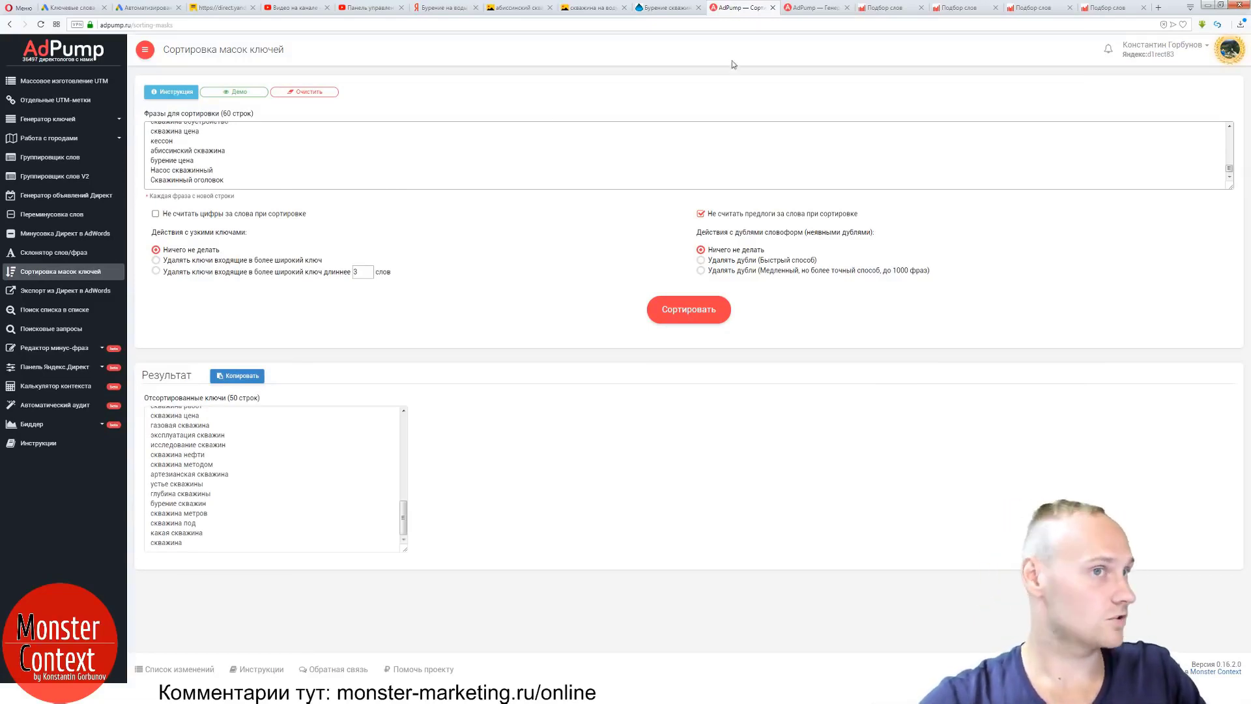
Review the Мосаквасервис drilling price page, the AdPump phrase list and the Wordstat statistics for «бурение вода» and «скважина».
left_click(666, 8)
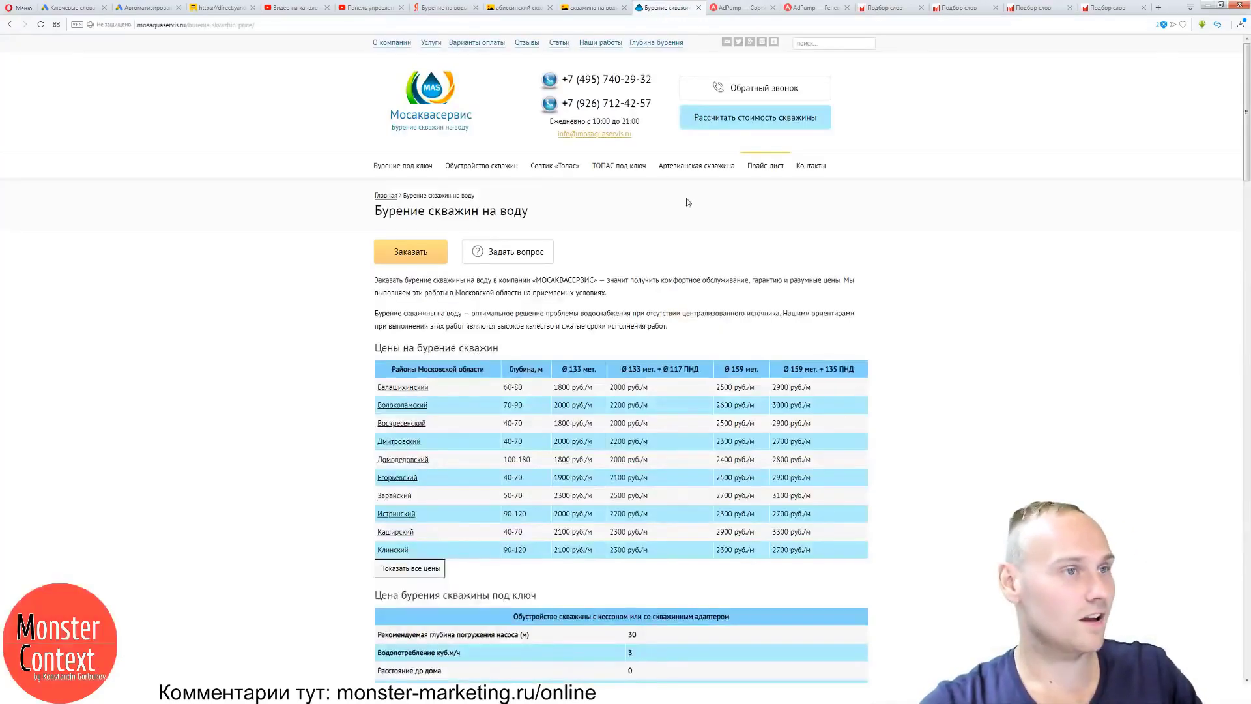
left_click(746, 8)
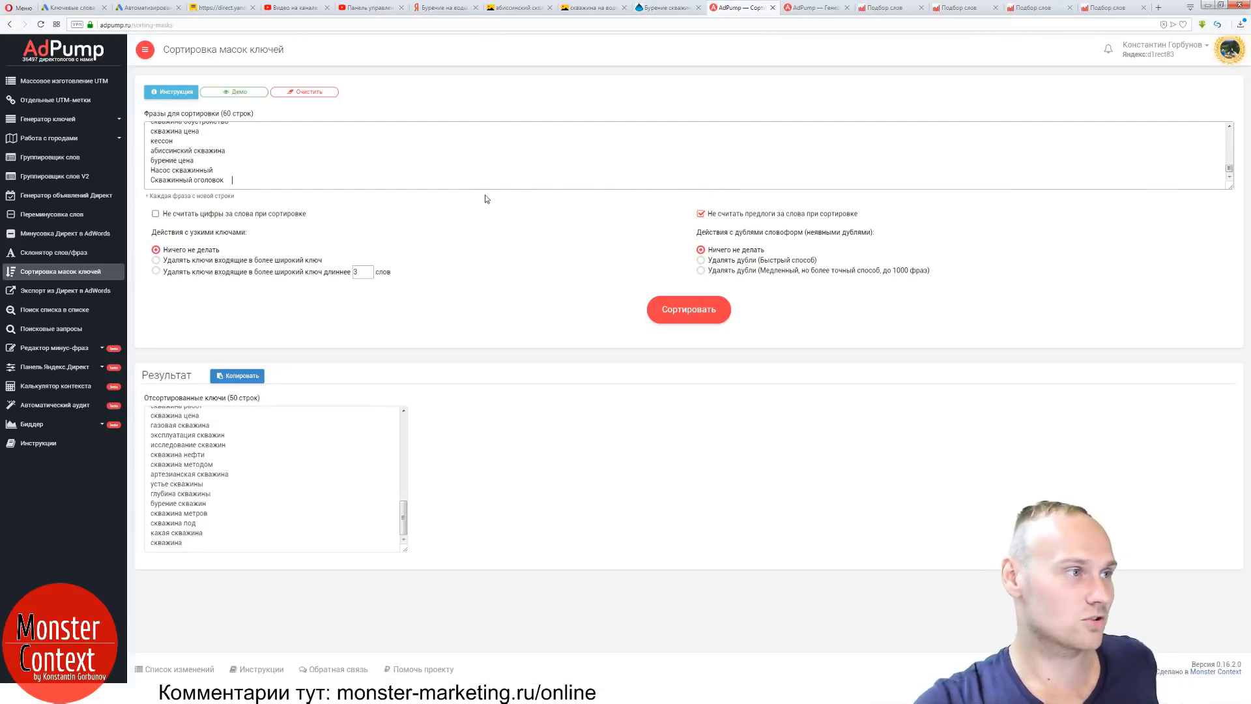
left_click(1100, 8)
left_click(1050, 8)
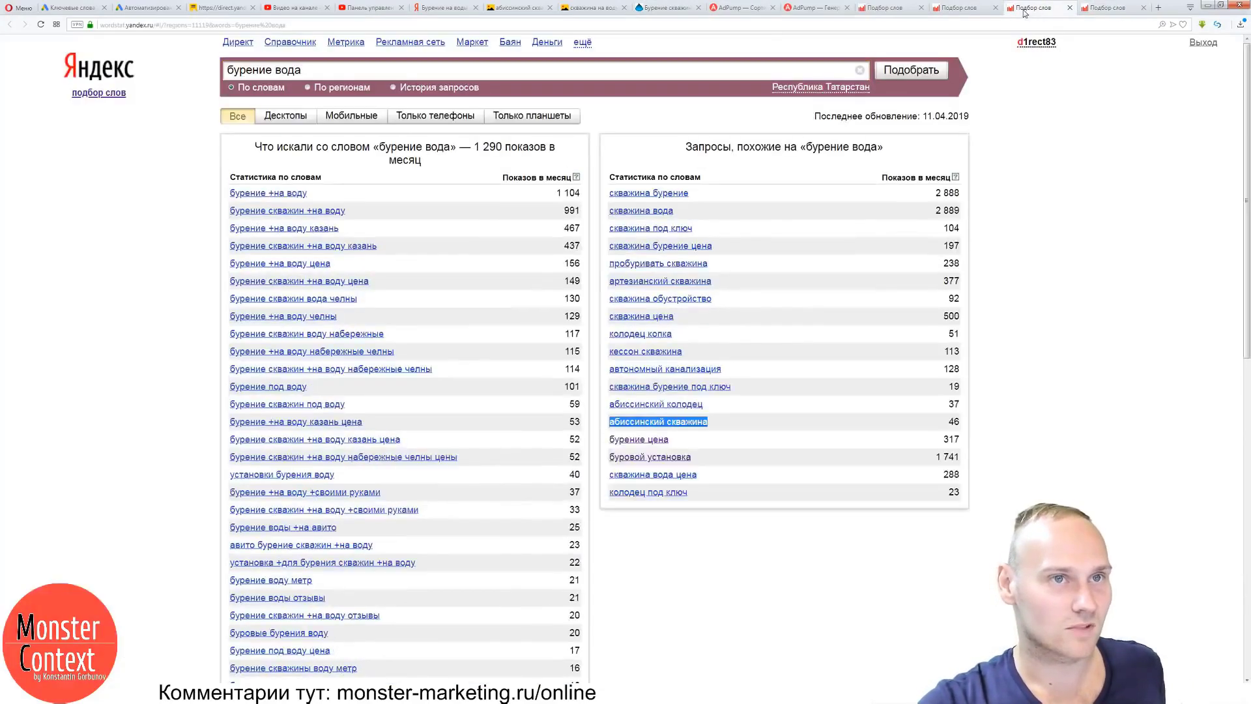
left_click(968, 8)
left_click(1038, 9)
left_click(966, 9)
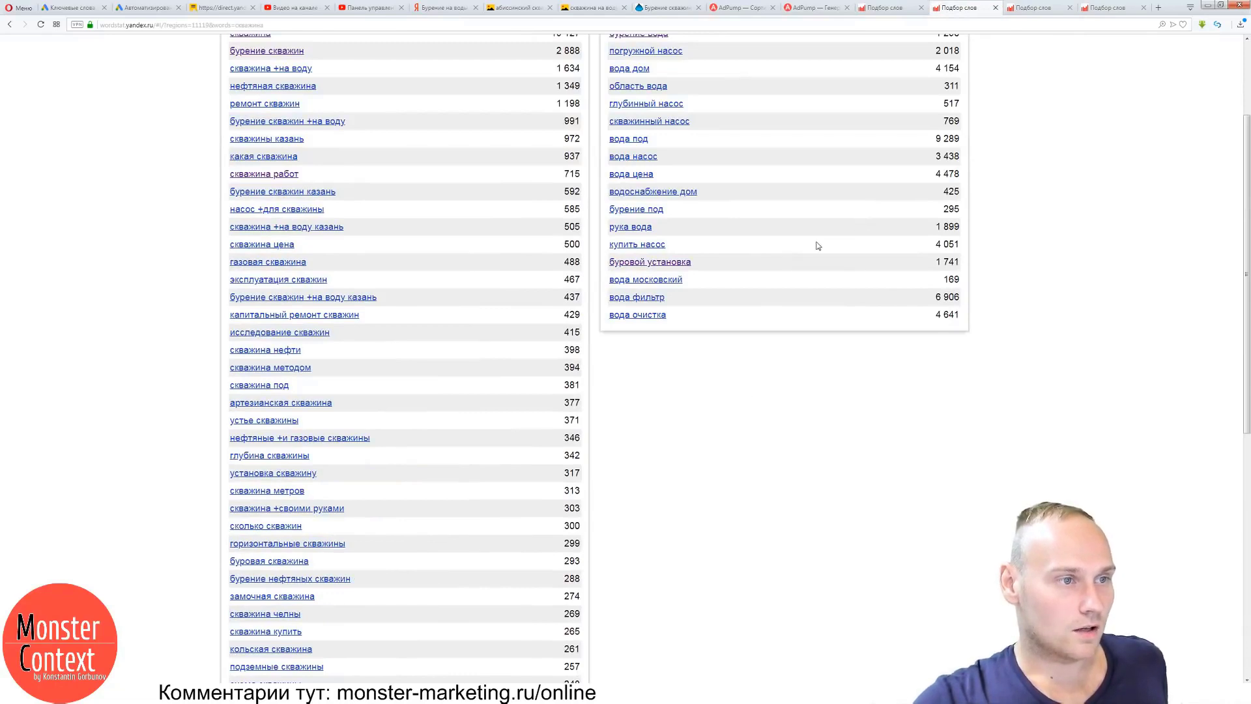
Check the Wordstat statistics for «кессон» and browse the Yandex pictures for «скважина на воду» for more base phrase ideas.
left_click(876, 9)
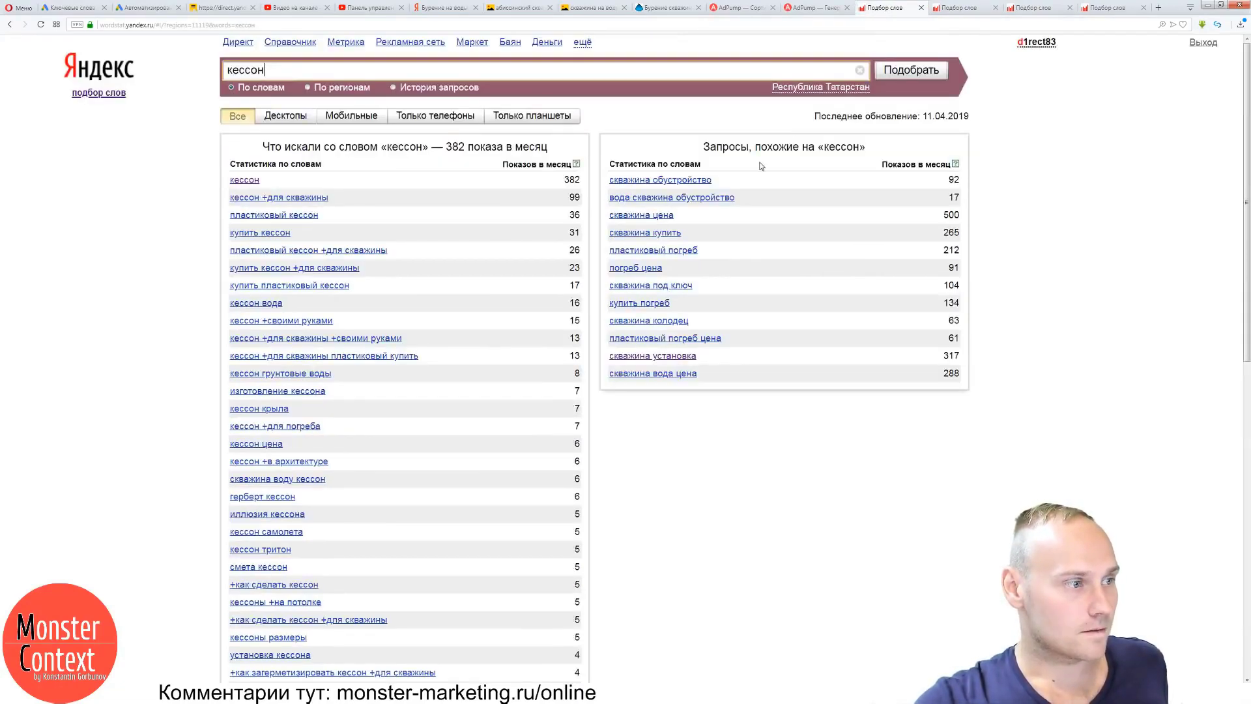
left_click(590, 8)
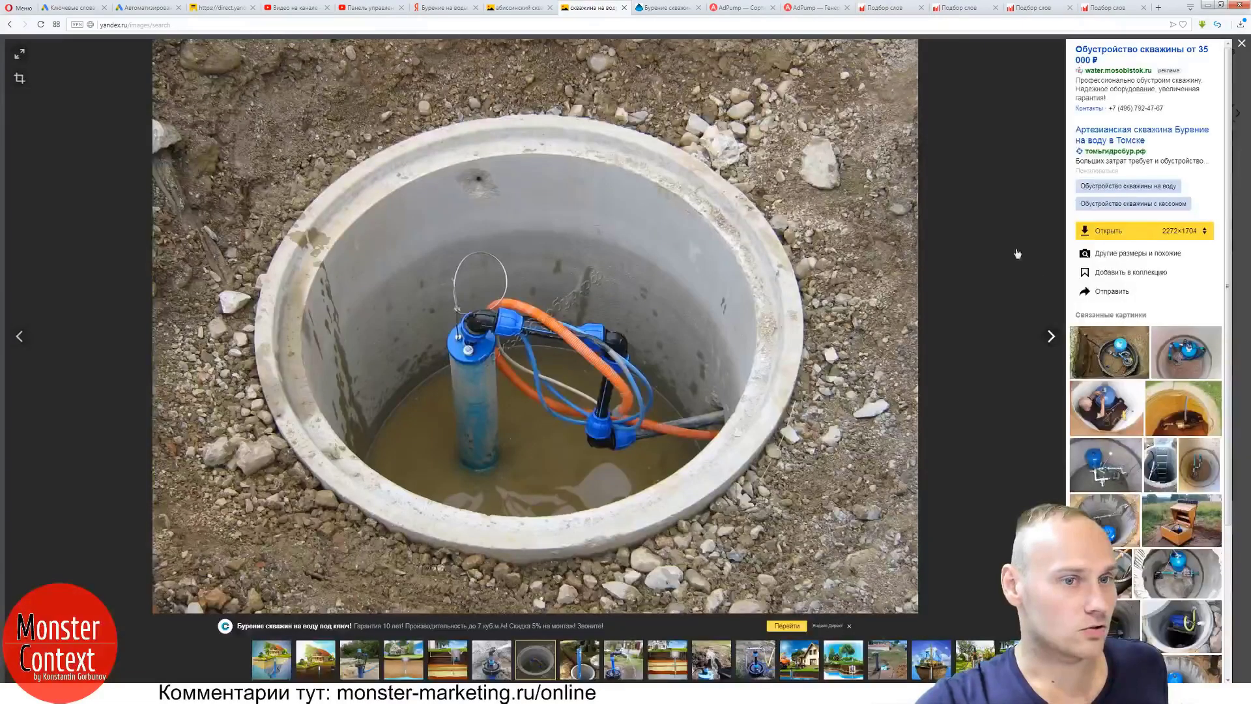
left_click(1051, 336)
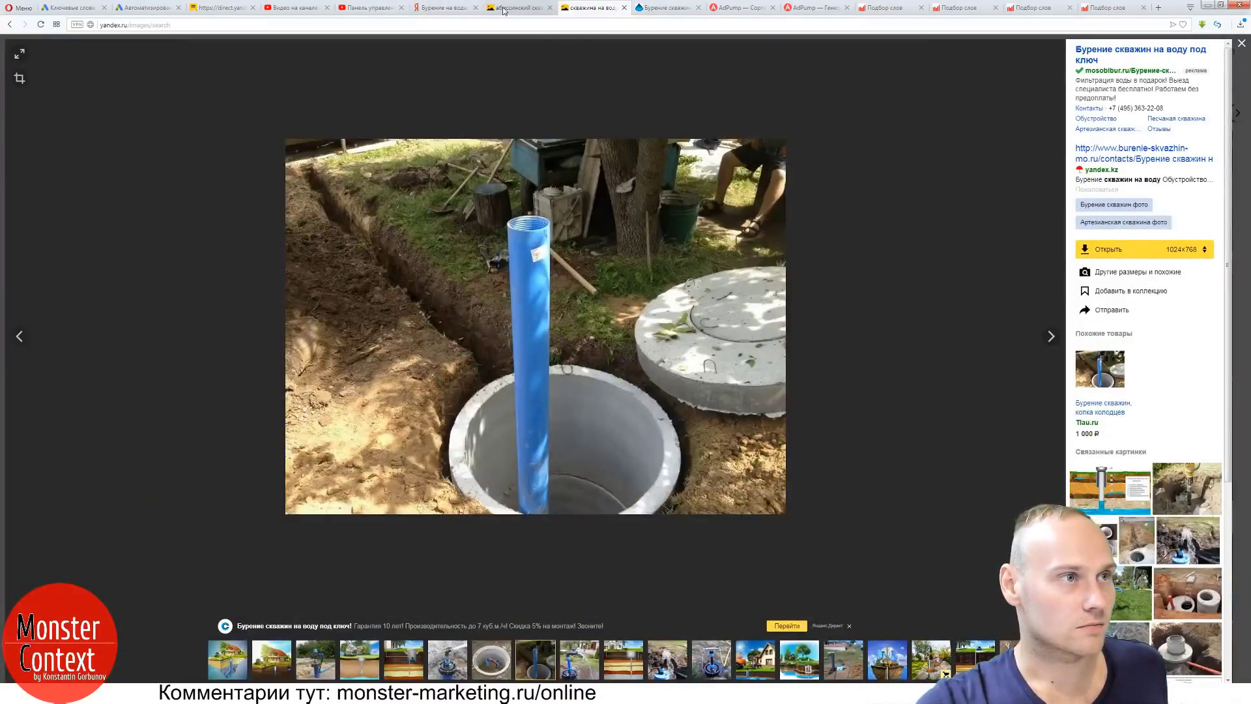
left_click(1051, 337)
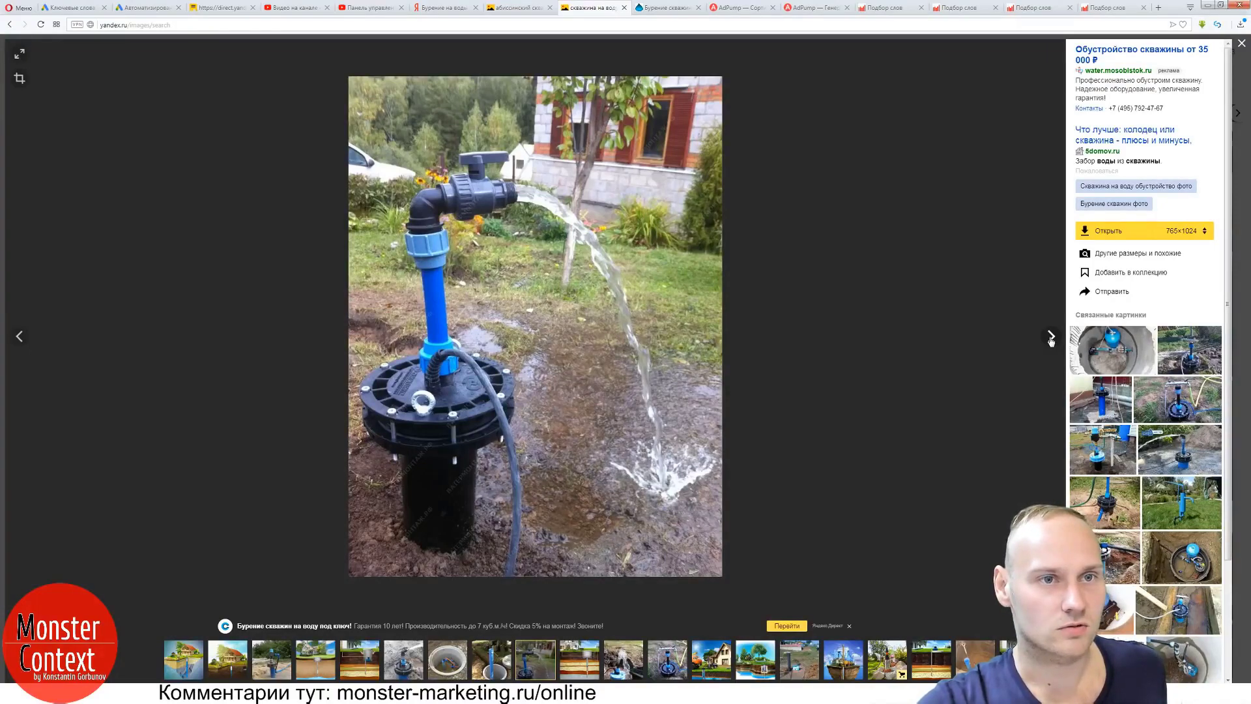
left_click(1050, 337)
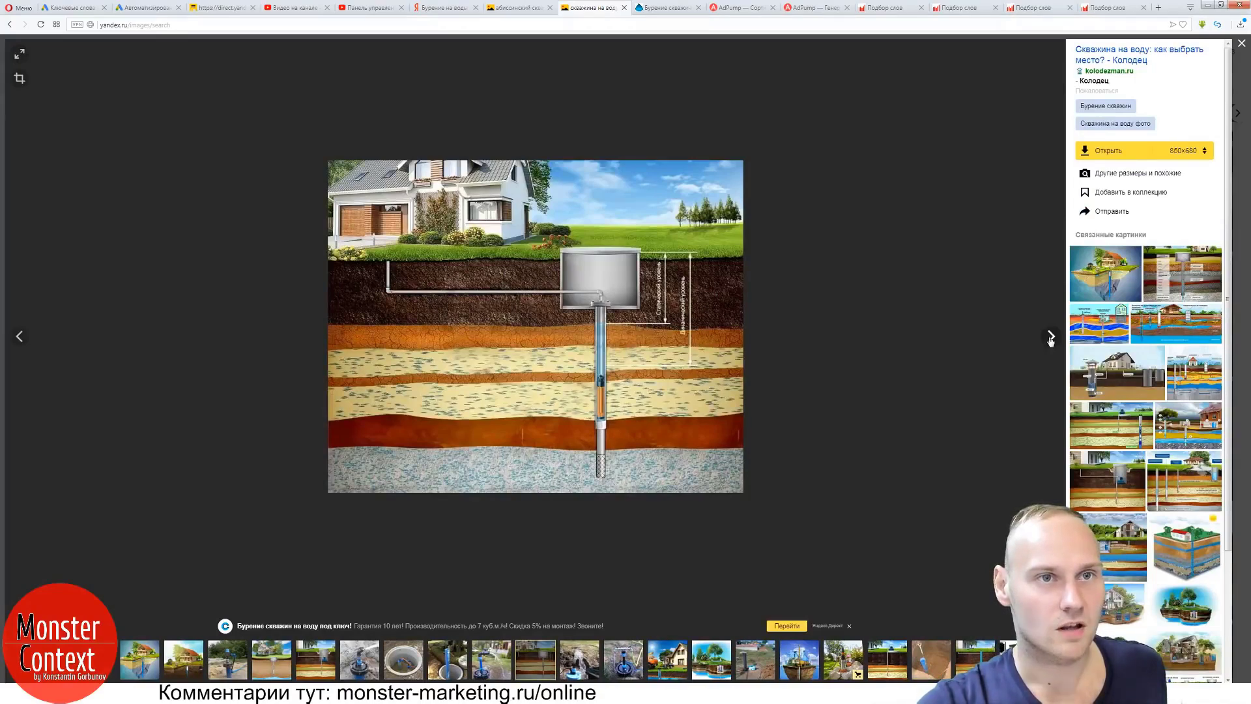
left_click(1051, 337)
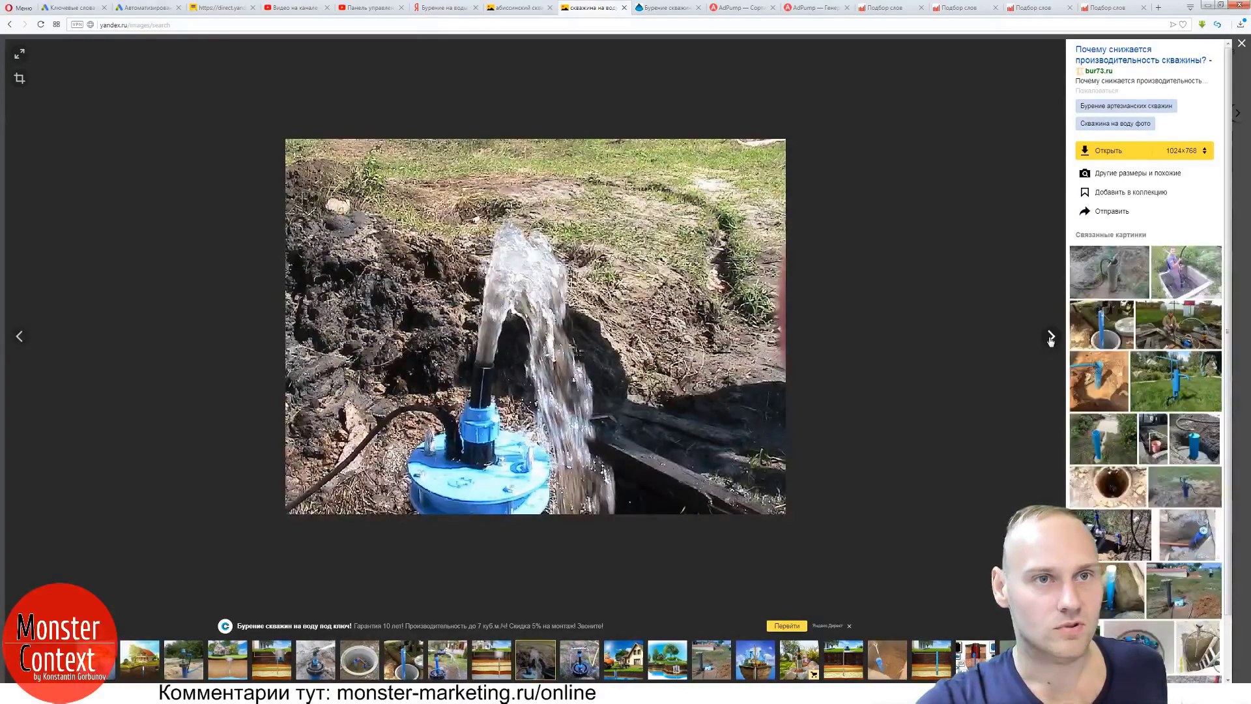
left_click(1051, 337)
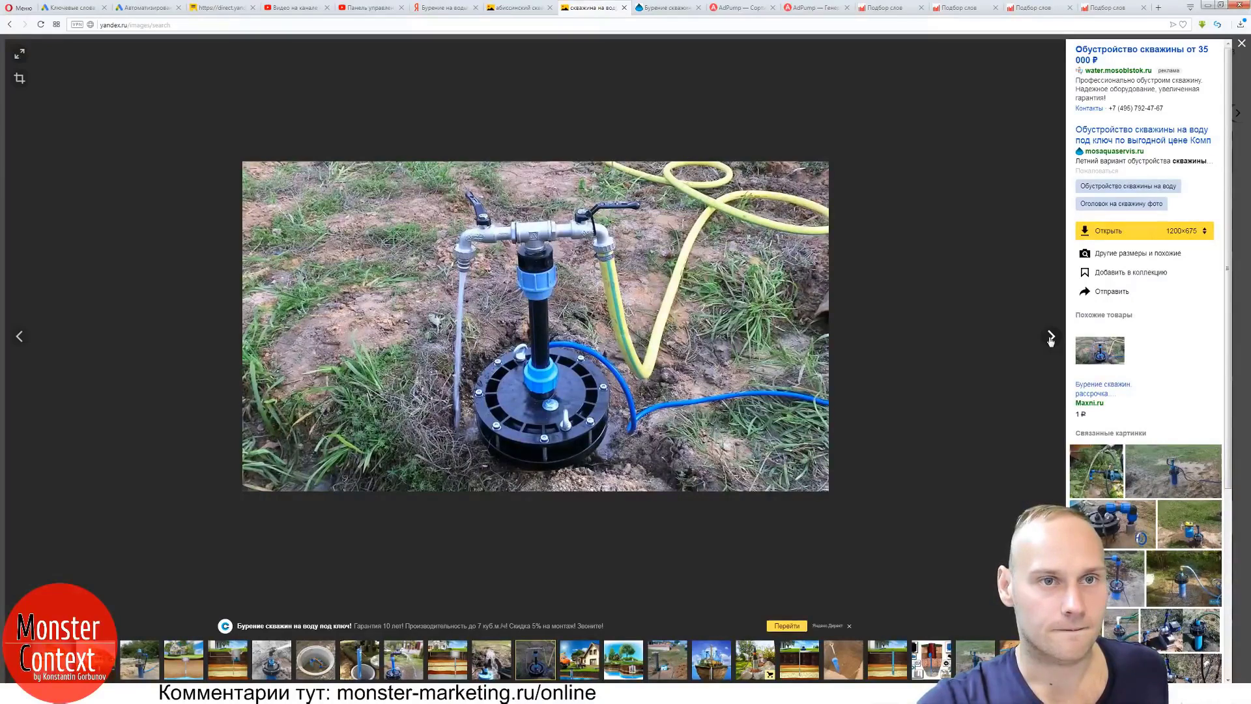
left_click(1051, 337)
left_click(1051, 337)
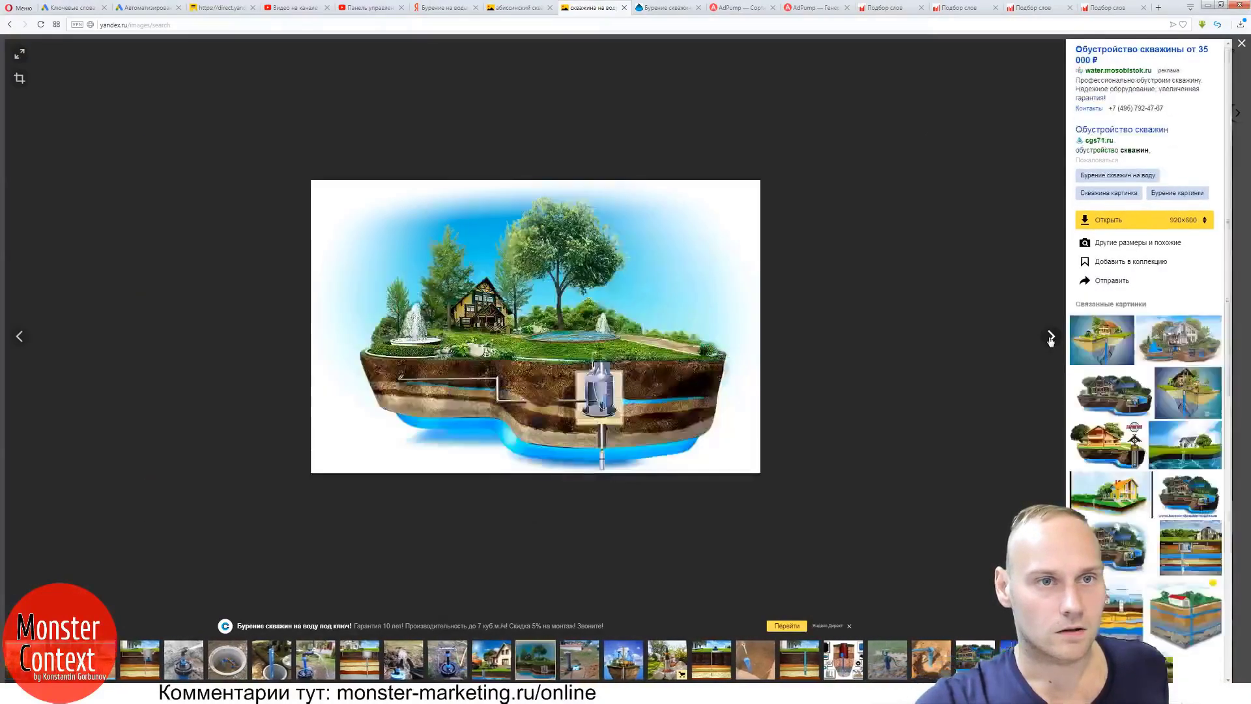
left_click(1051, 337)
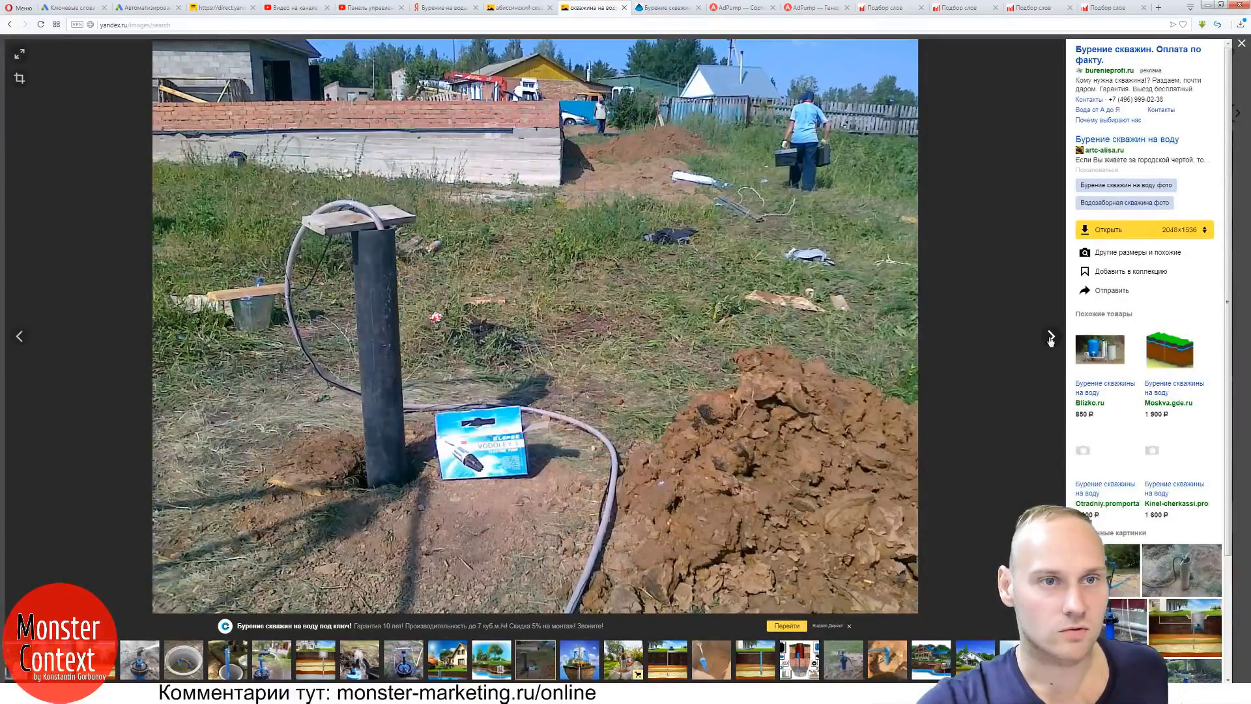
left_click(1051, 337)
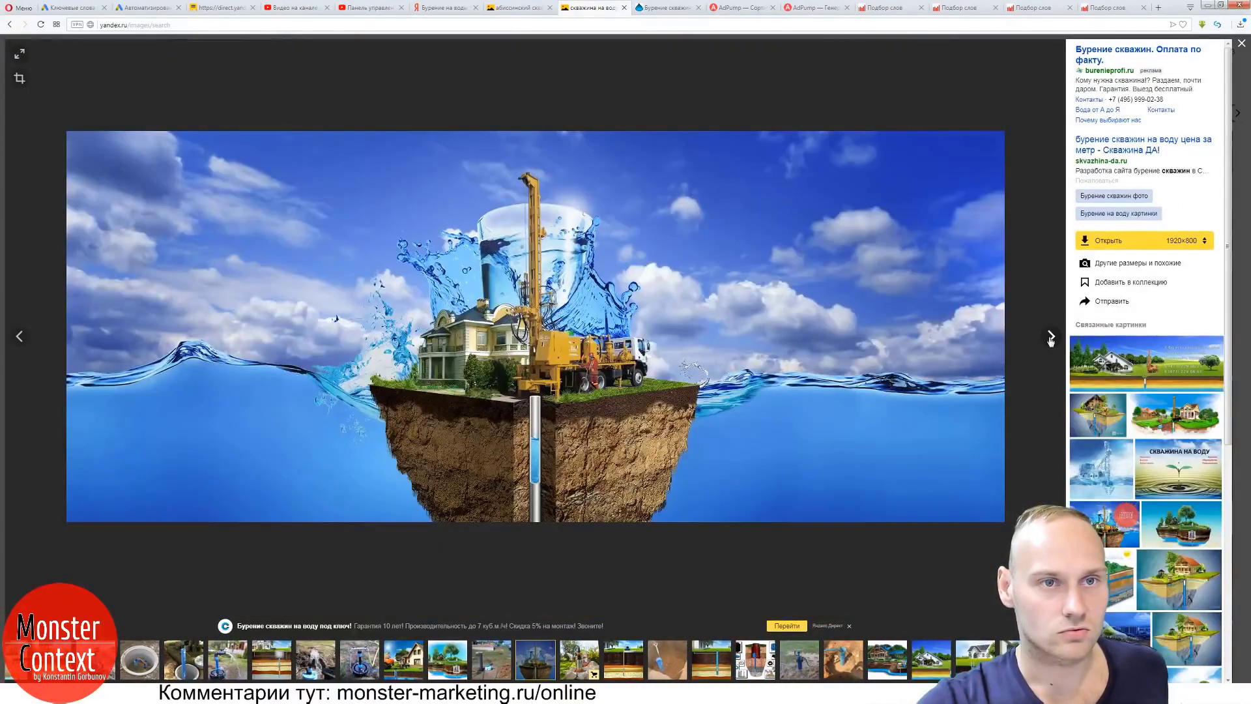
left_click(1051, 337)
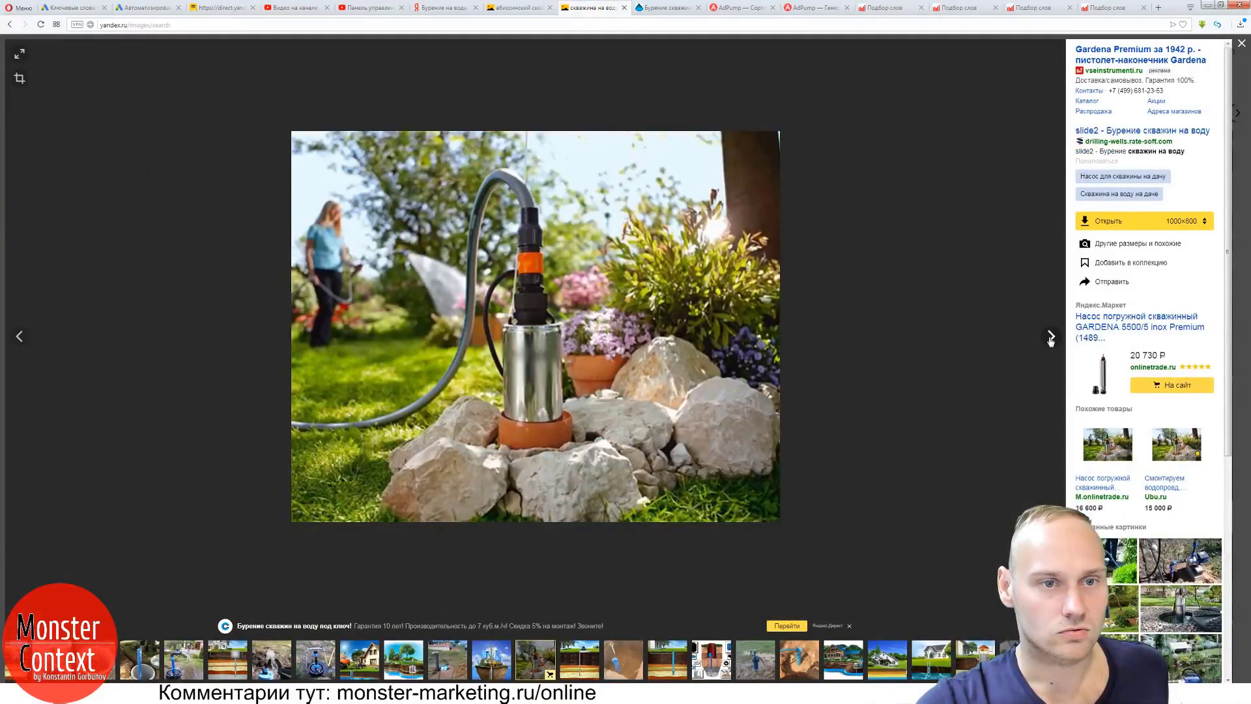
left_click(1051, 337)
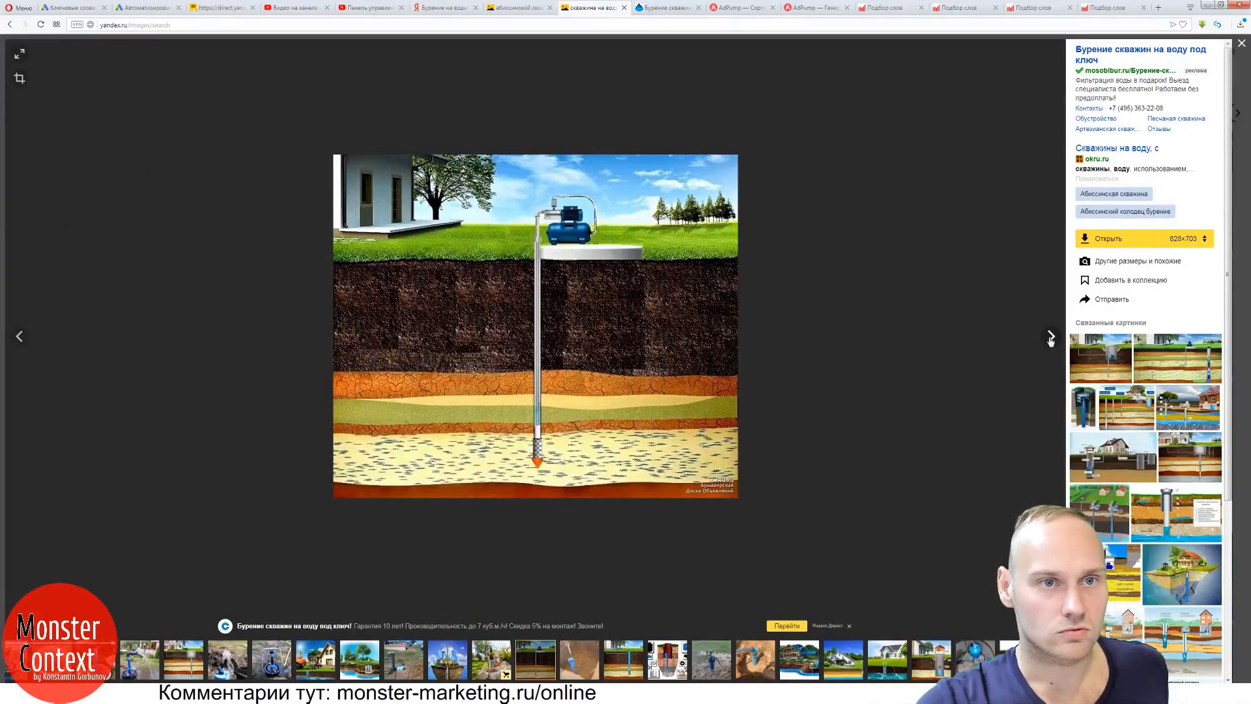
left_click(1051, 337)
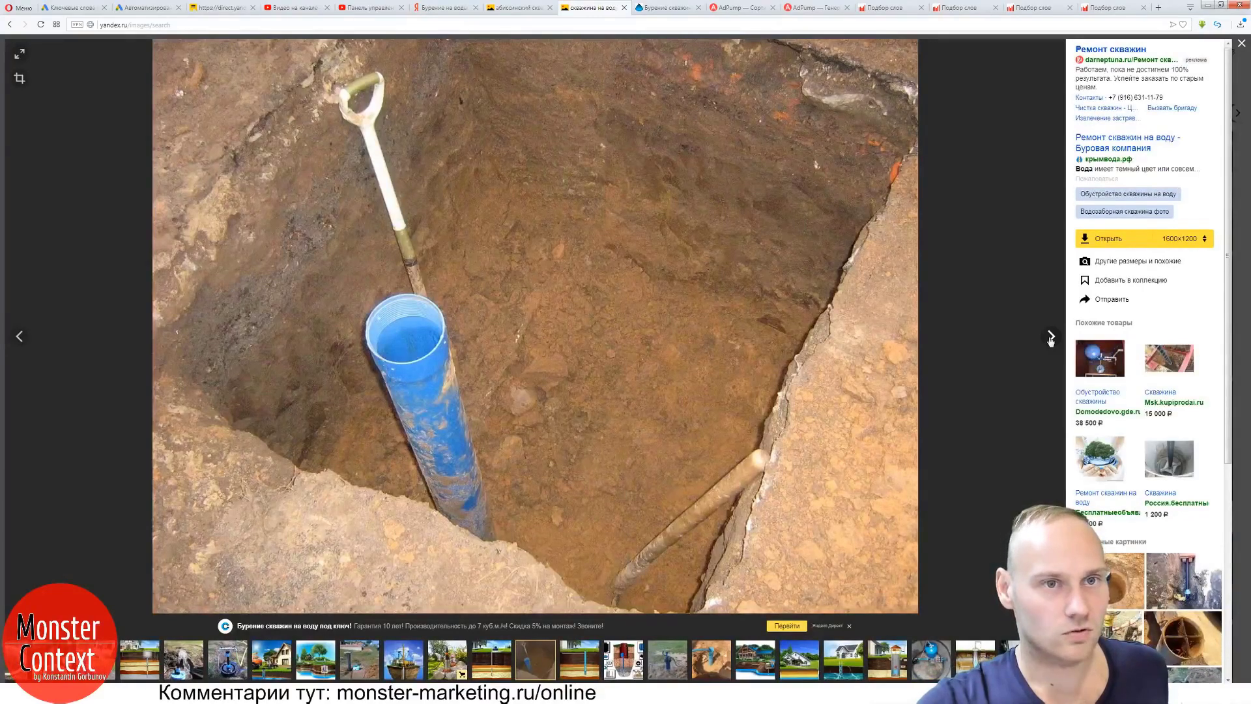
left_click(1050, 337)
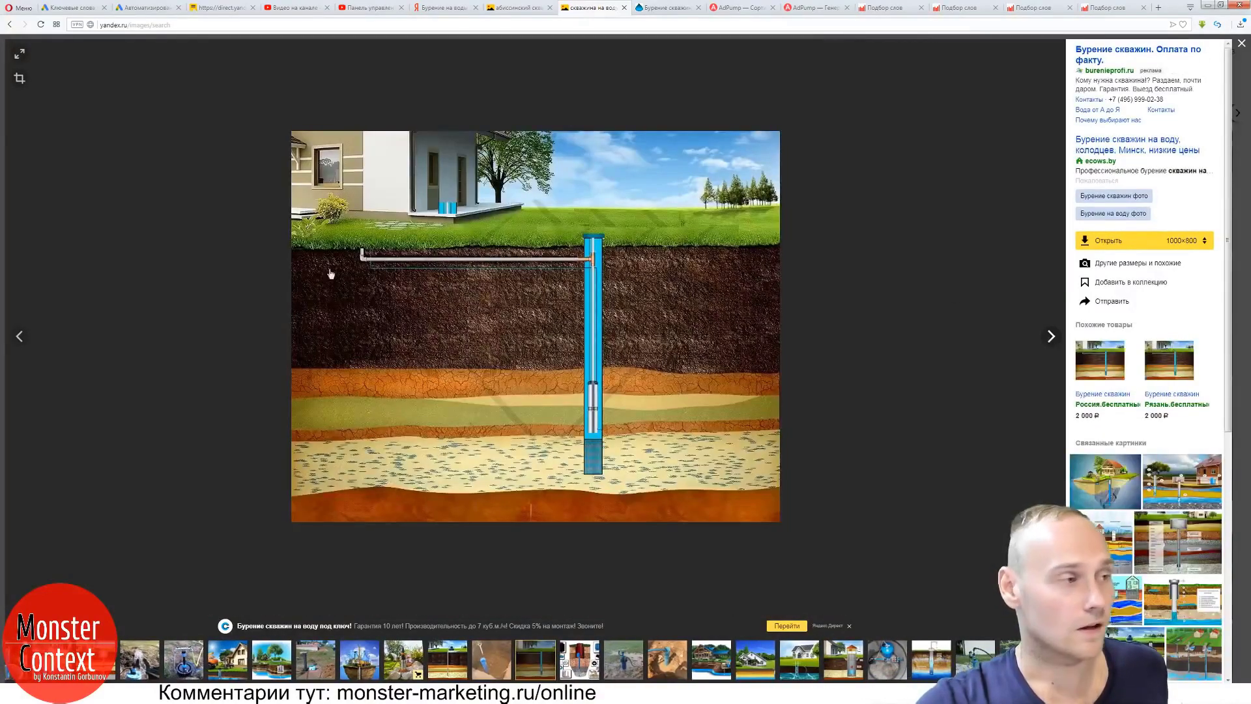
left_click(25, 335)
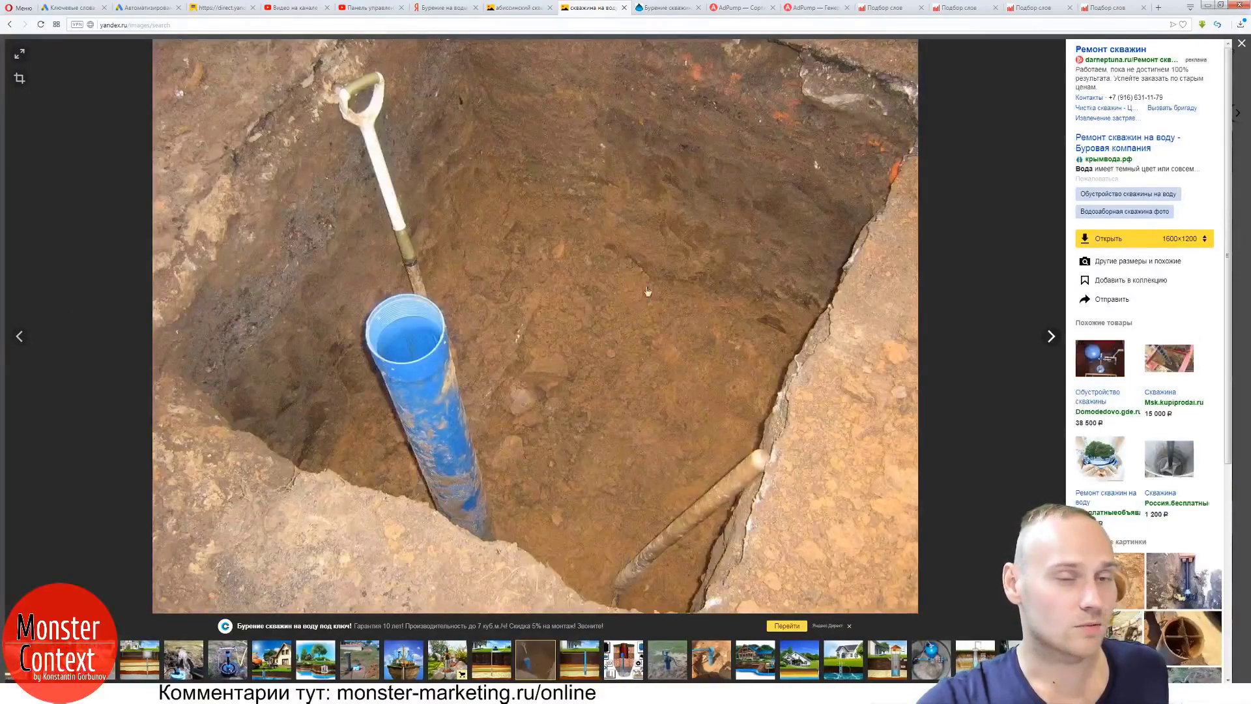
left_click(1050, 337)
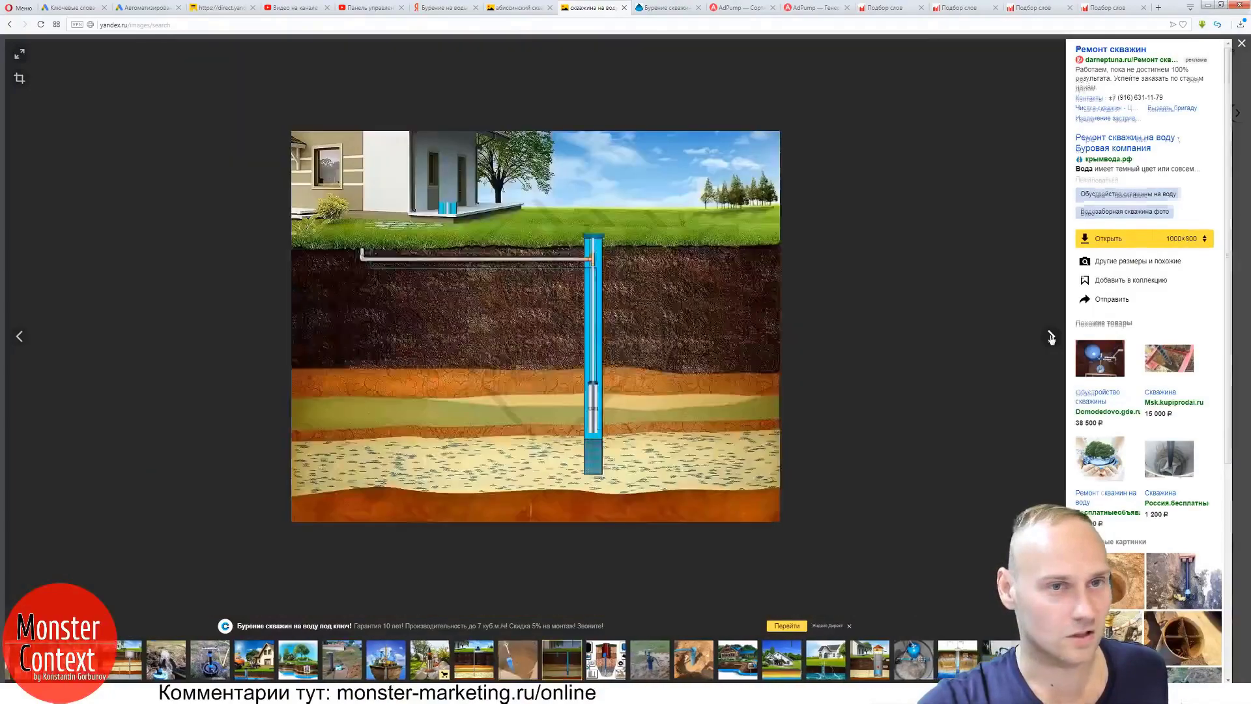
left_click(31, 333)
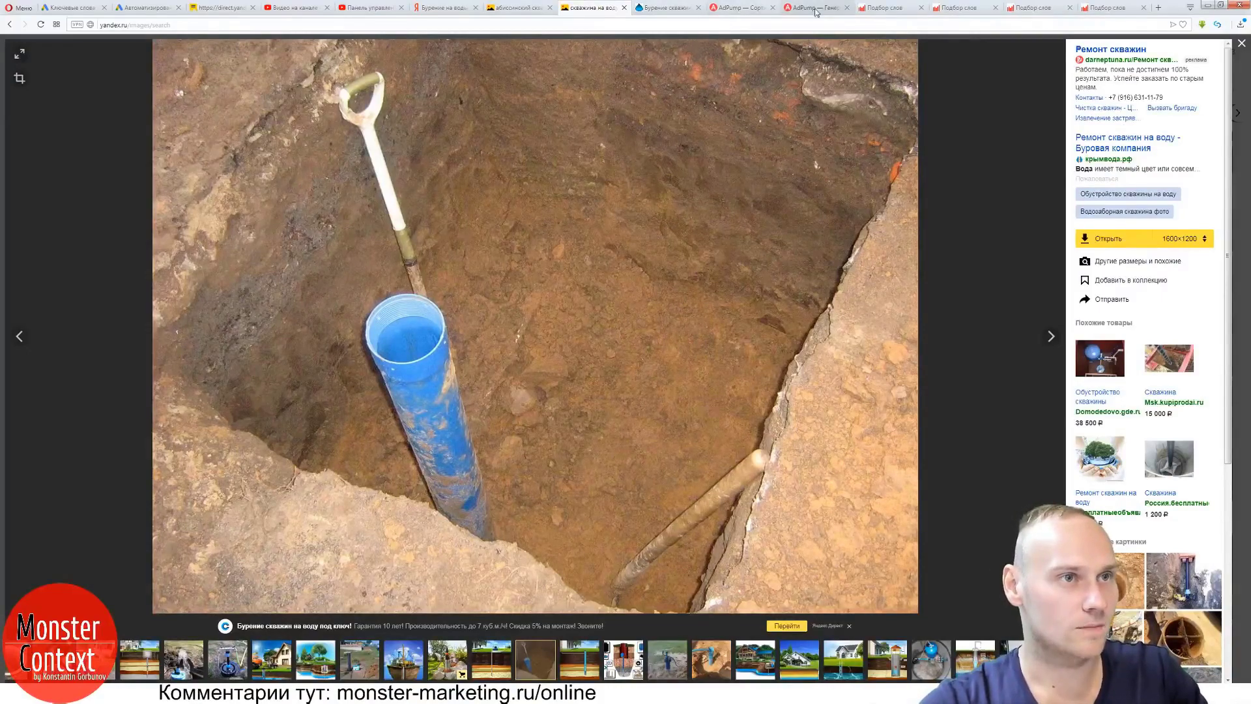
Search the AdPump phrase sorting page for «ремо» and go through the matches in the phrase lists.
left_click(749, 7)
key("ctrl+f")
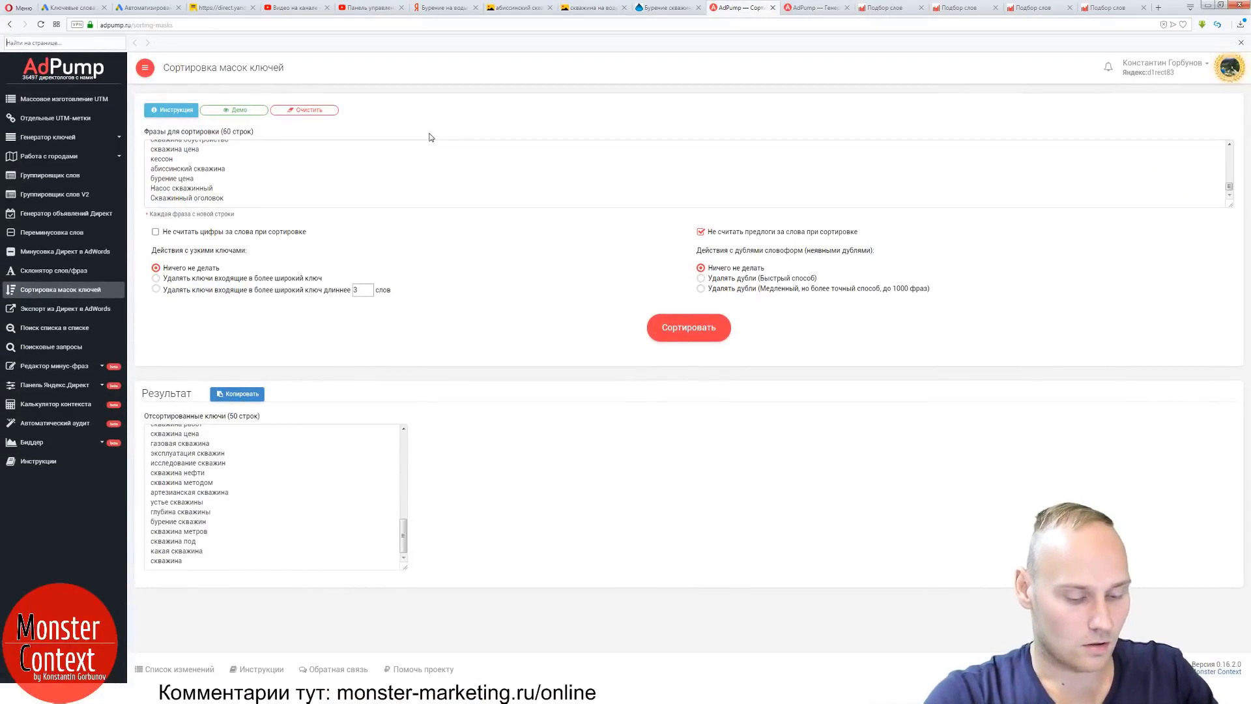
type("ремо")
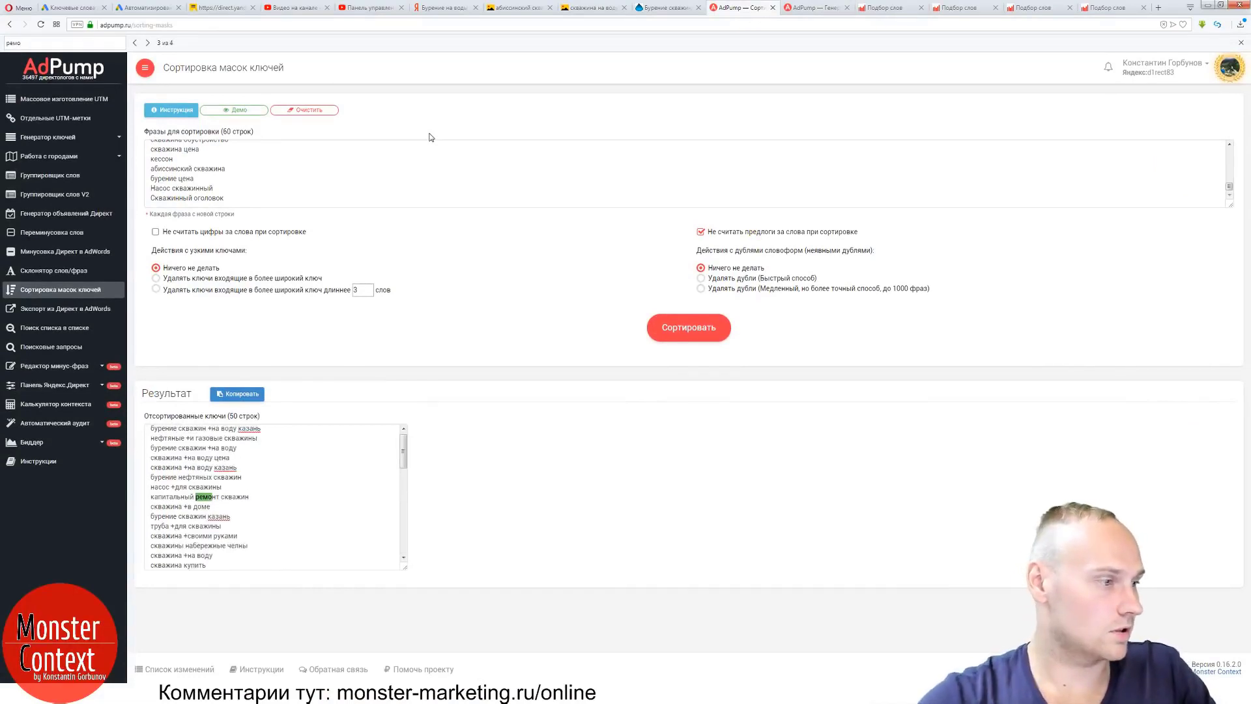
left_click(147, 42)
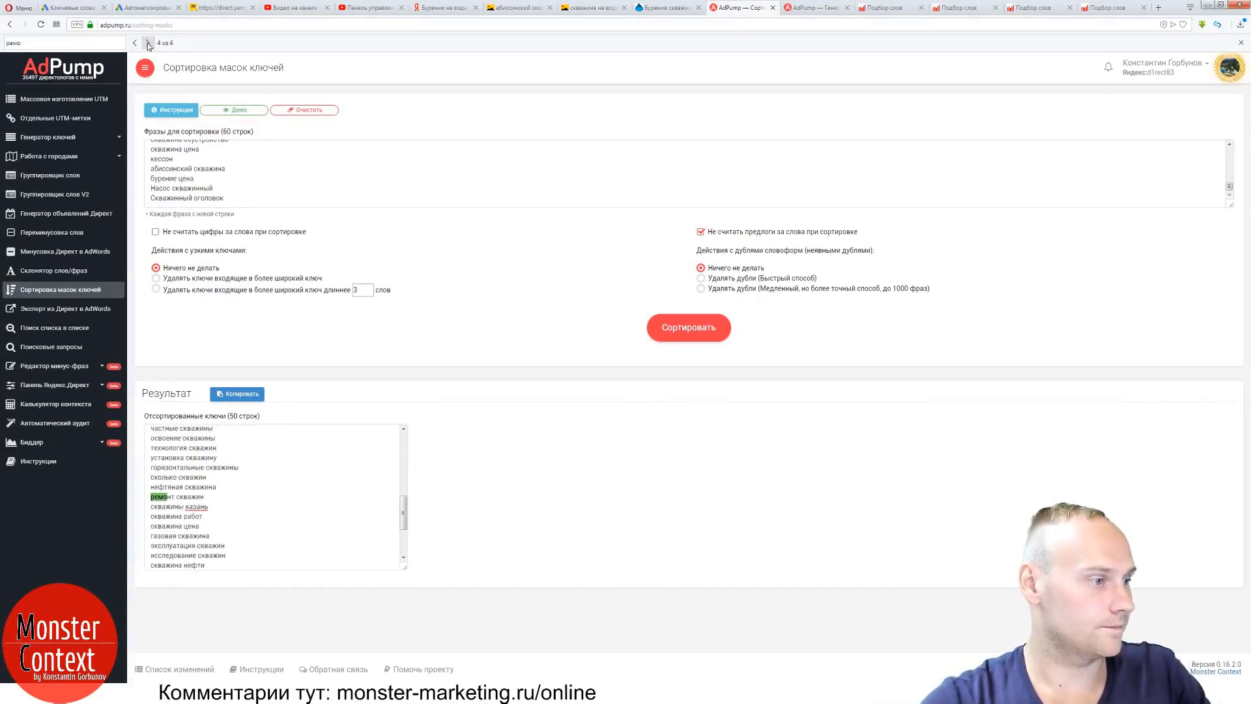
left_click(1240, 42)
Glance over the open «бурение цена» Wordstat statistics and close the Мосаквасервис drilling price page.
left_click(1094, 8)
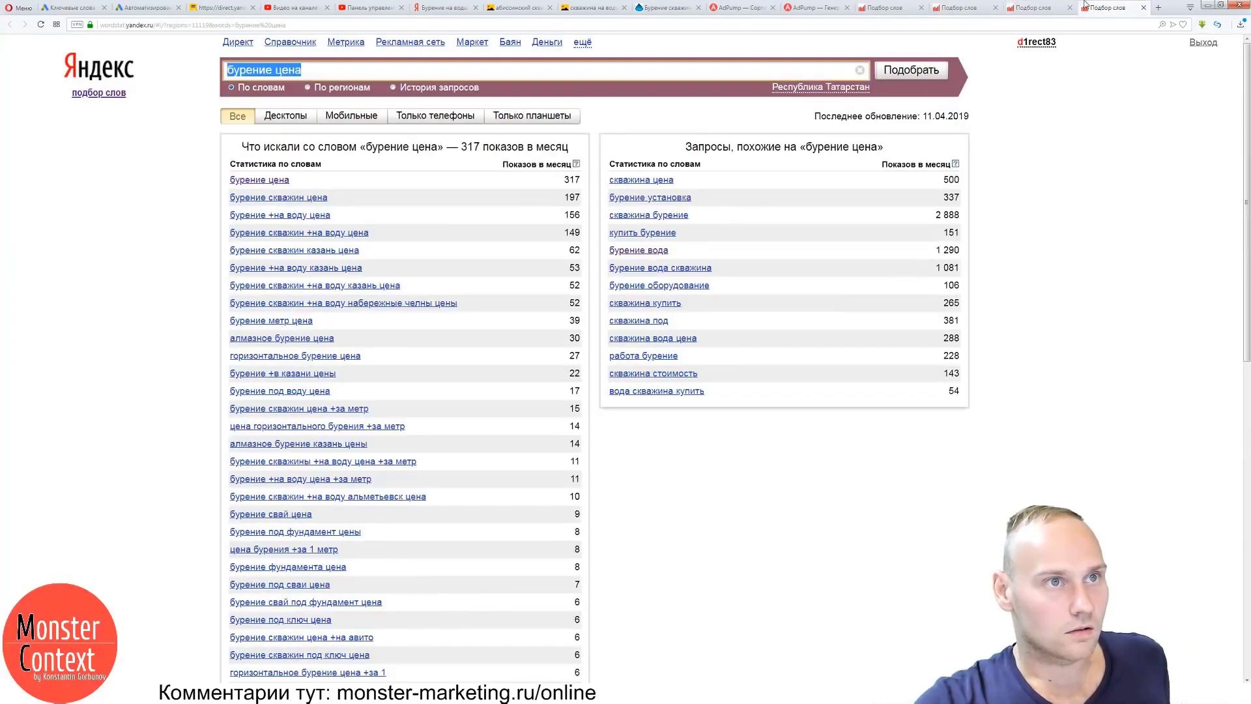
left_click(787, 9)
left_click(664, 8)
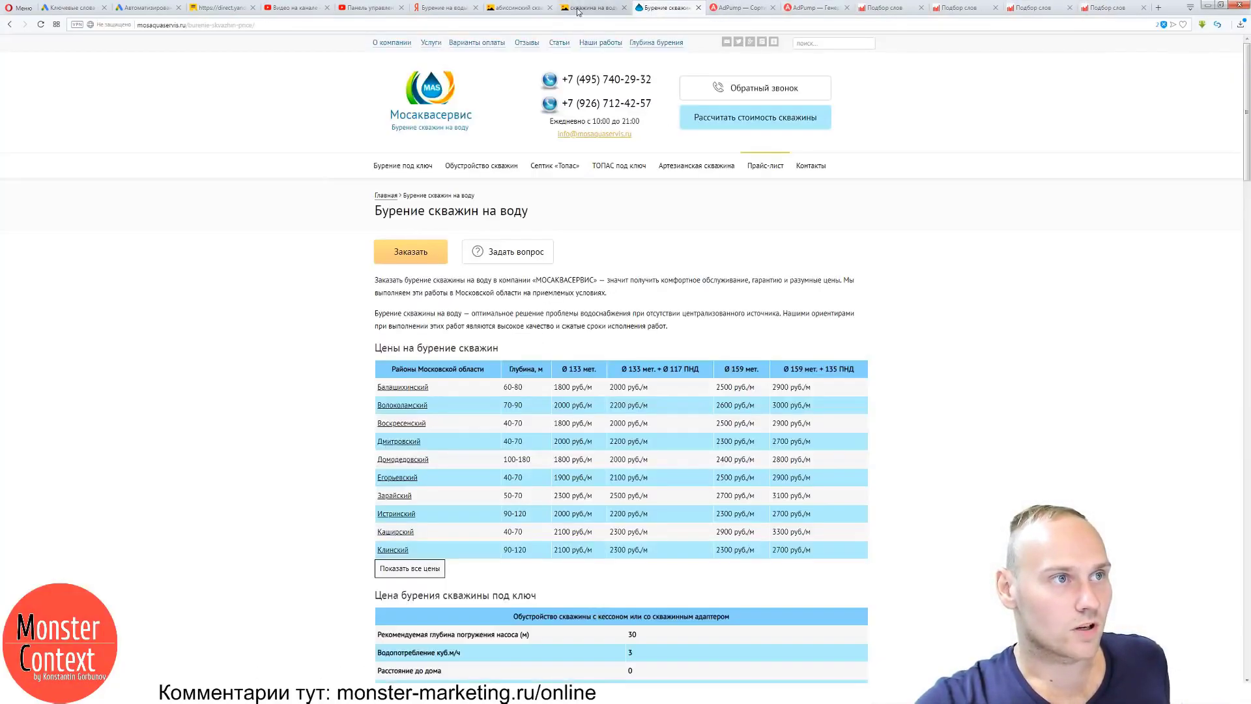
left_click(590, 8)
left_click(697, 8)
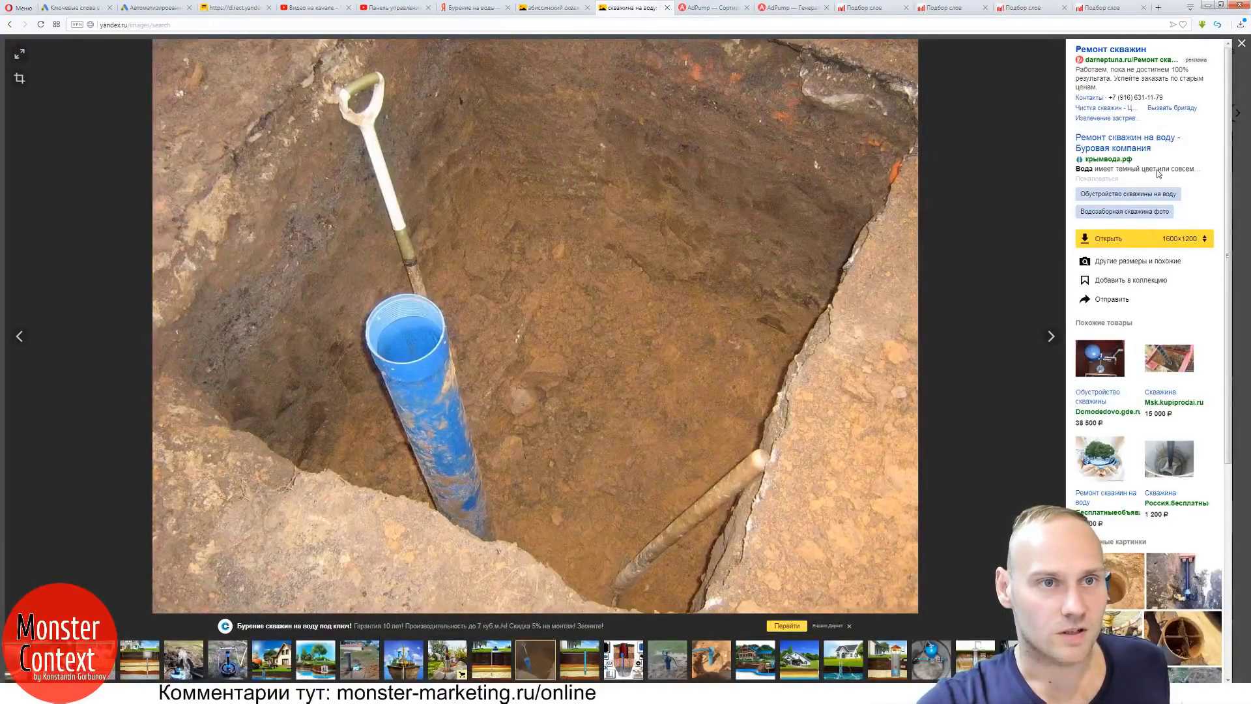
Look through the next few water well pictures and return to the diagram of the well beside a house.
left_click(1051, 336)
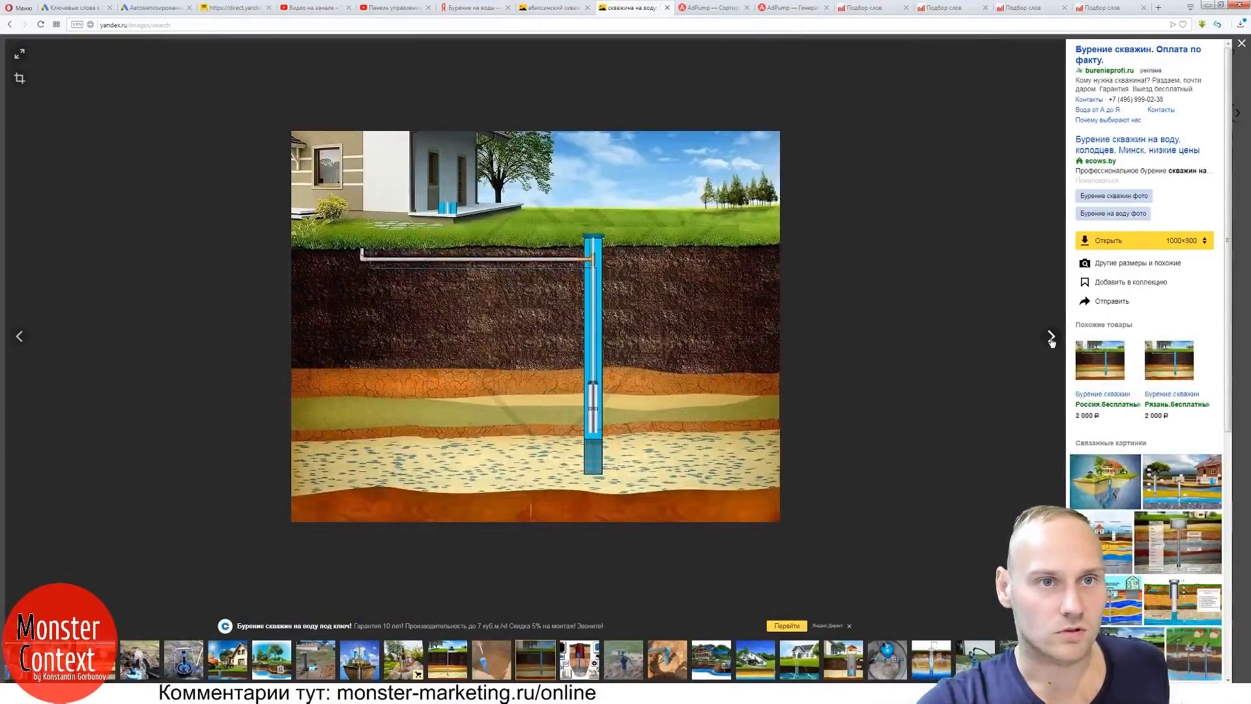
left_click(1051, 336)
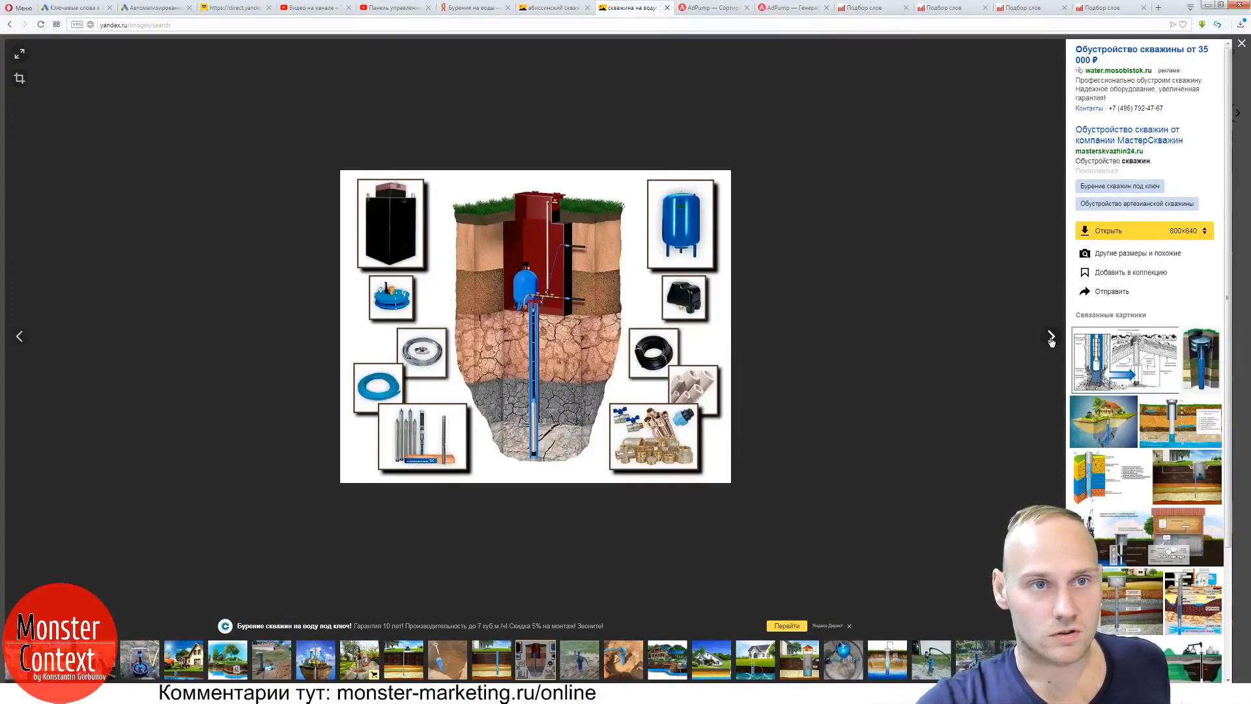
left_click(1051, 336)
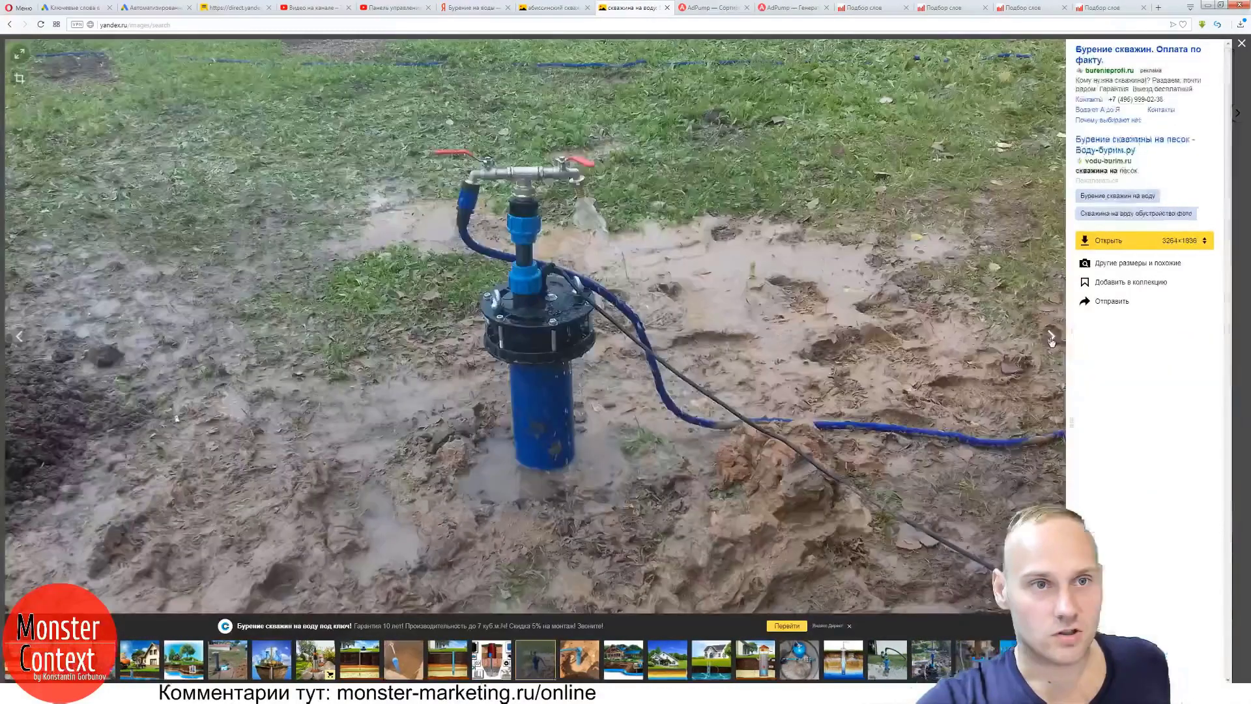
left_click(18, 336)
left_click(18, 336)
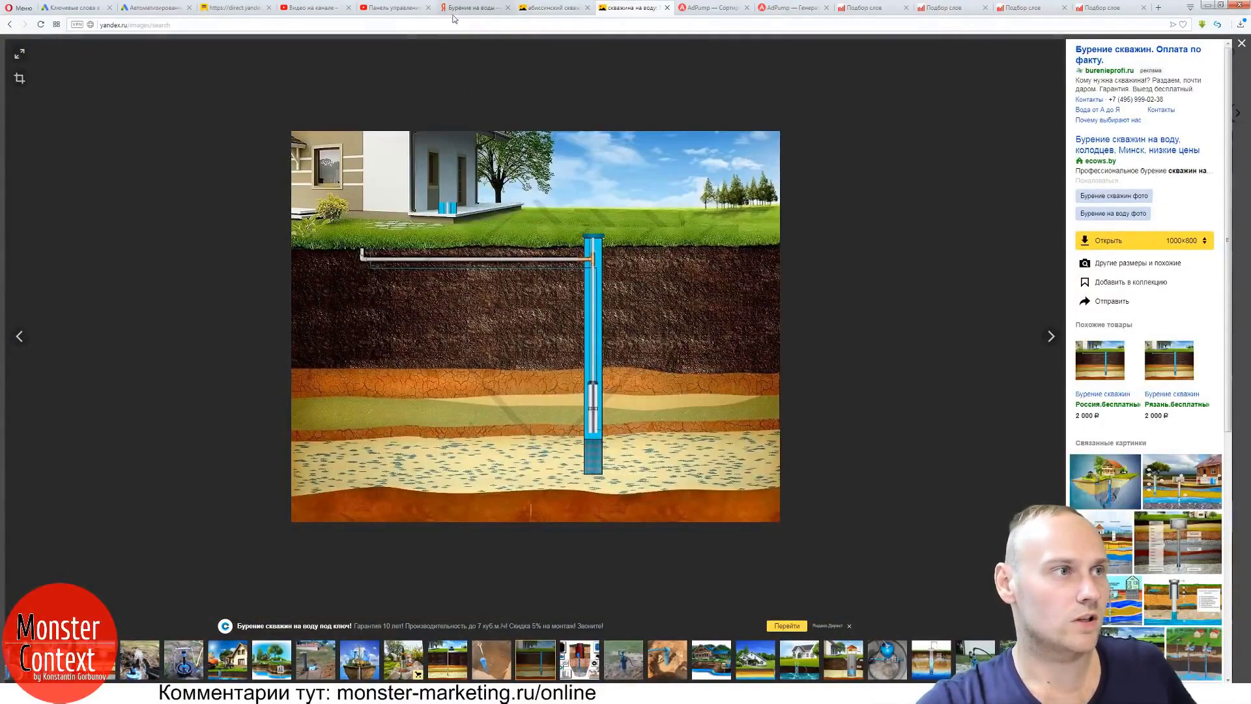
Search the AdPump phrase sorting page for «бурение» to check which drilling phrases are already collected.
left_click(735, 11)
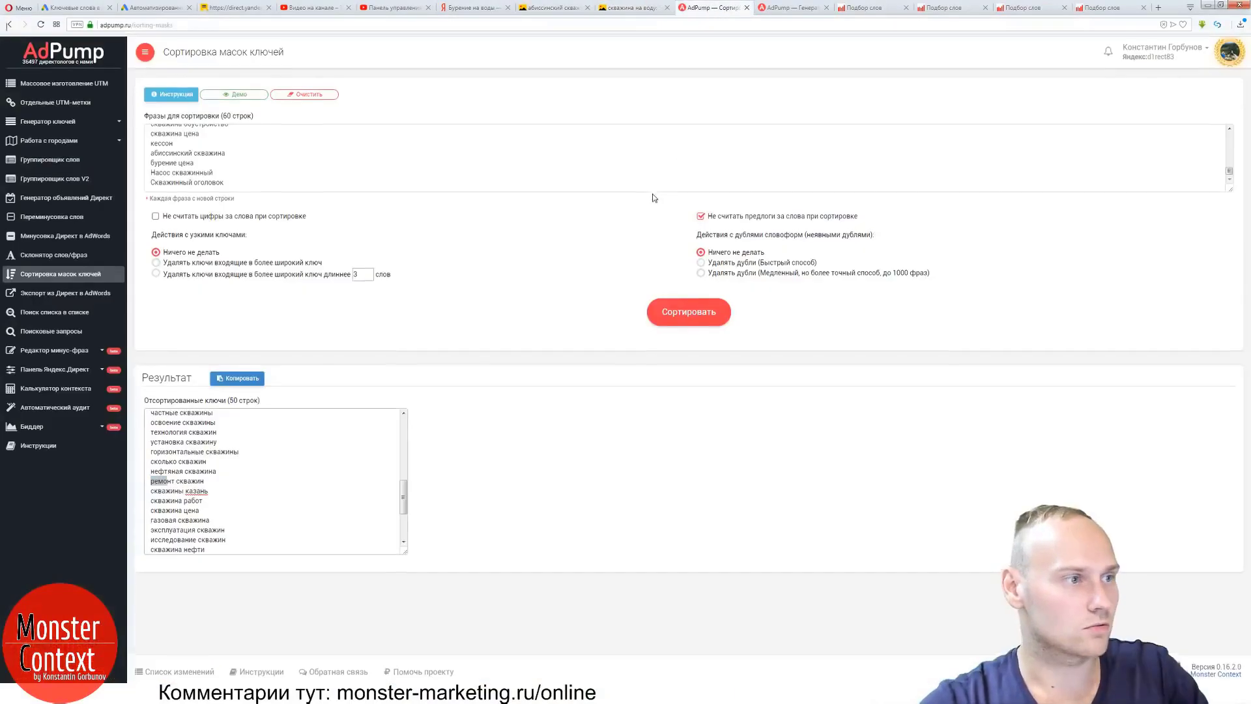
key("ctrl+f")
type("буре")
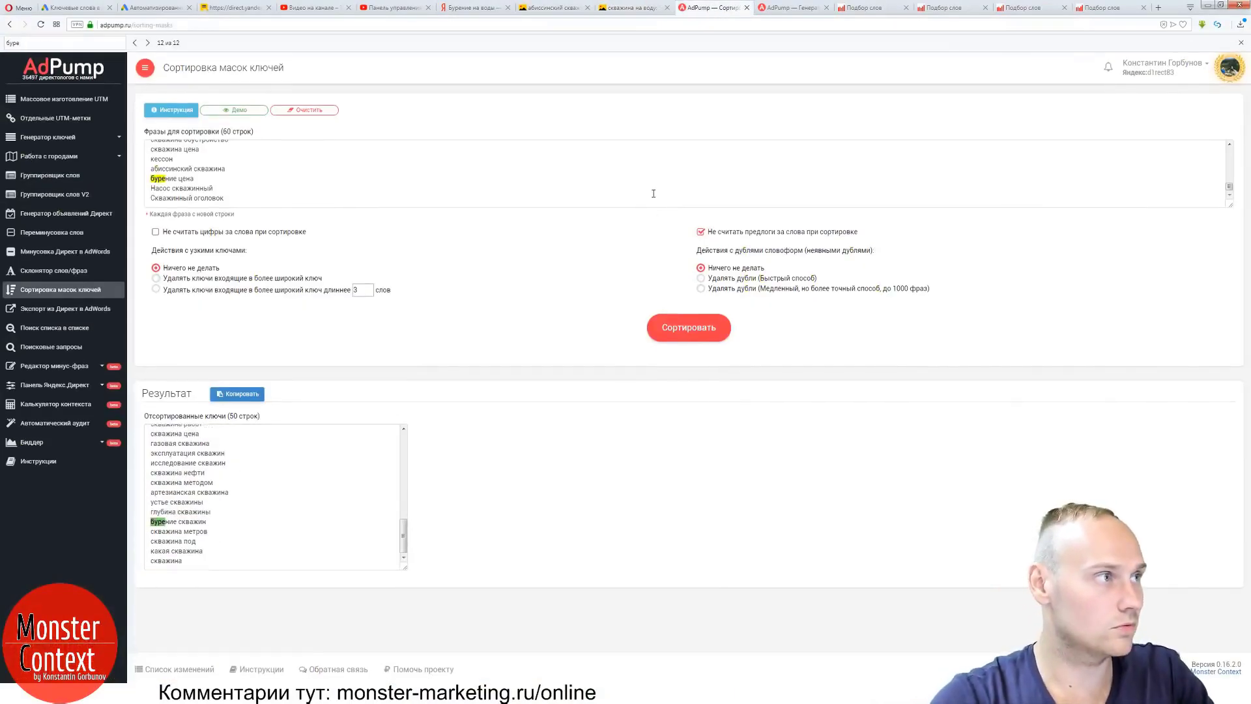
type("ние")
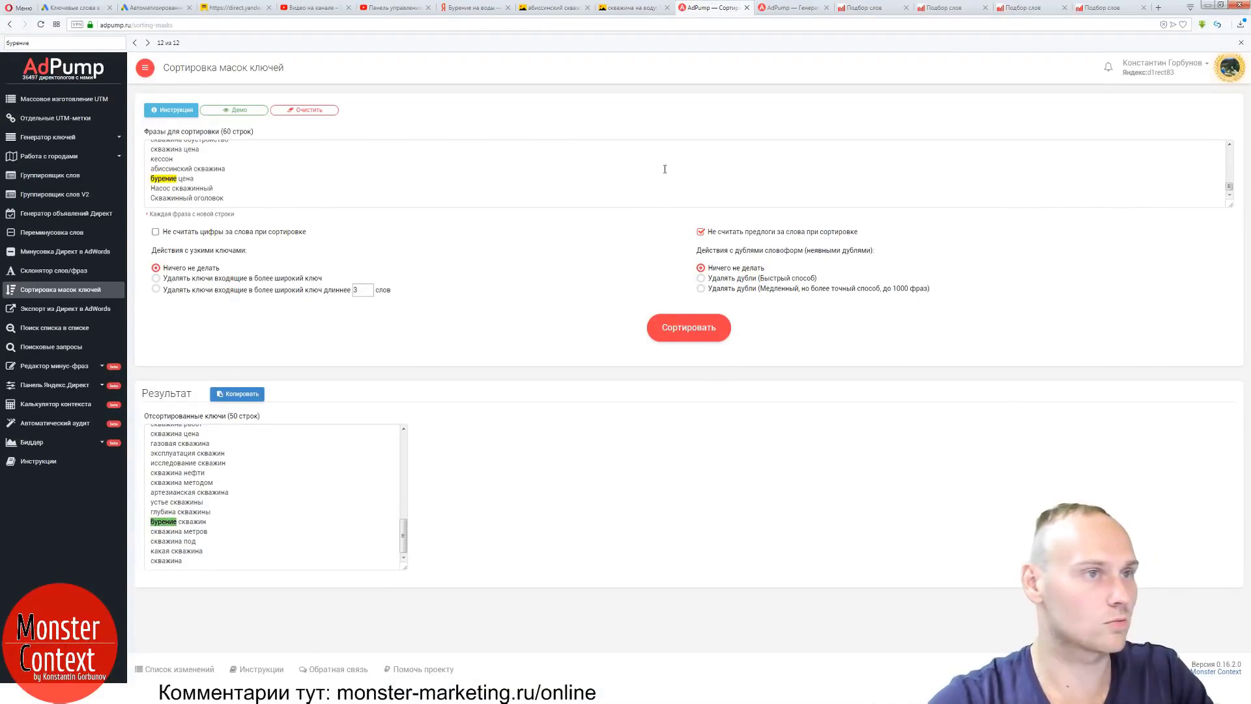
left_click(1242, 43)
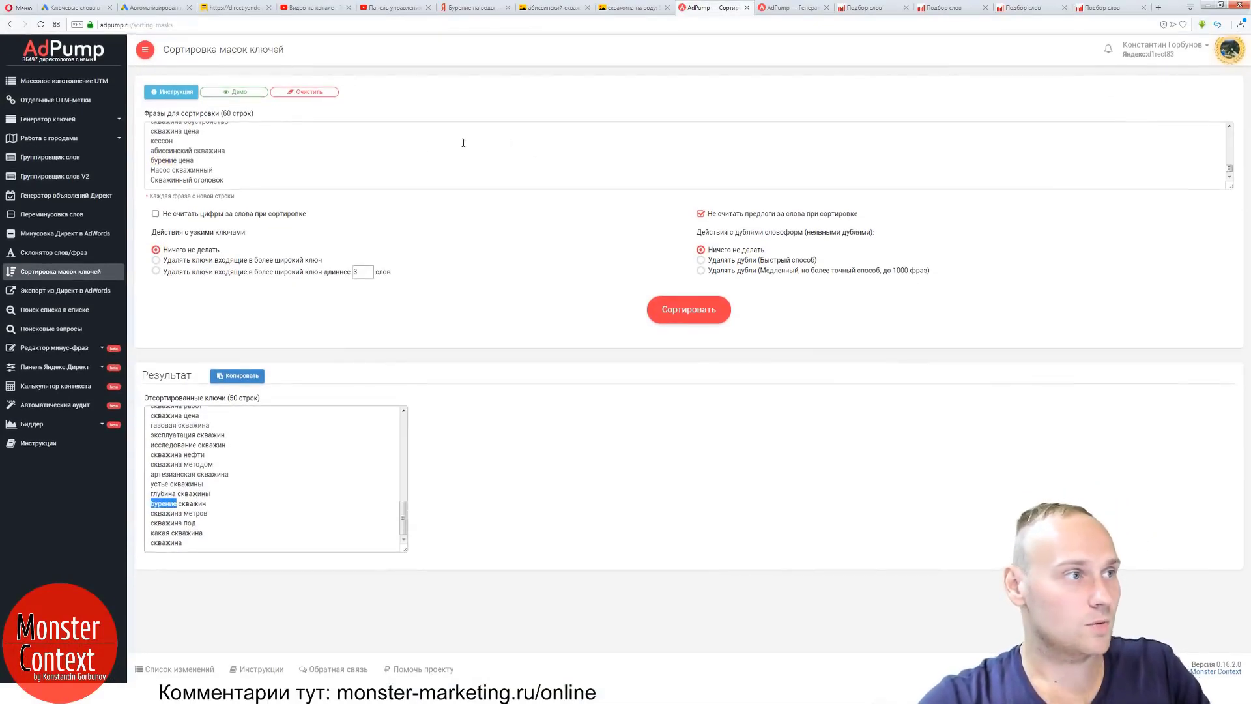
Sort the collected phrases in AdPump, select the whole list of sorted keys and switch to Key Collector.
left_click(685, 308)
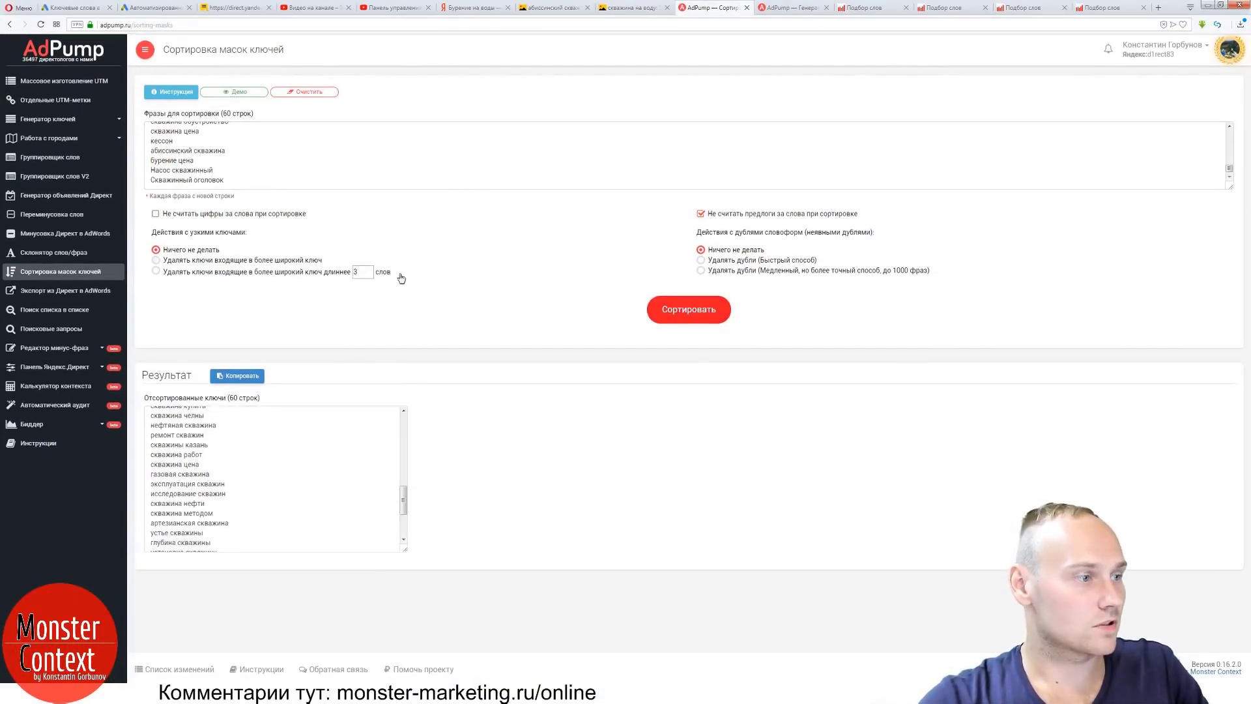
left_click(297, 461)
key("ctrl+a")
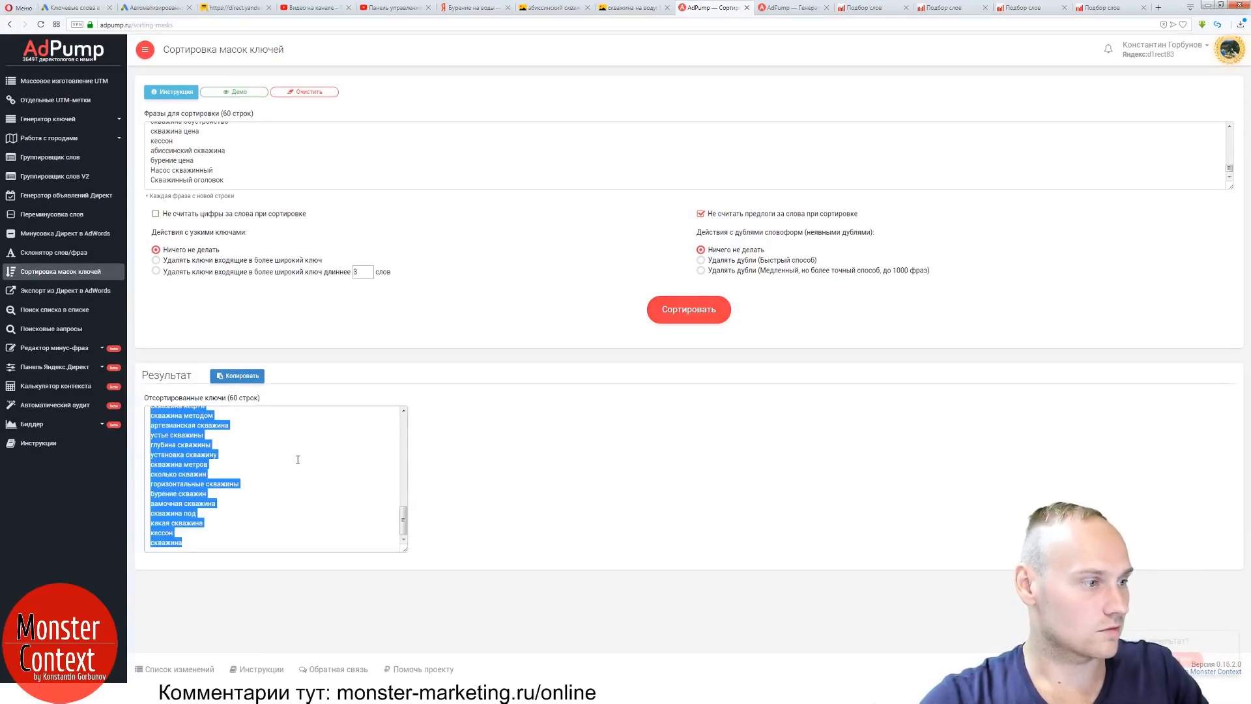
scroll(298, 460, "up", 15)
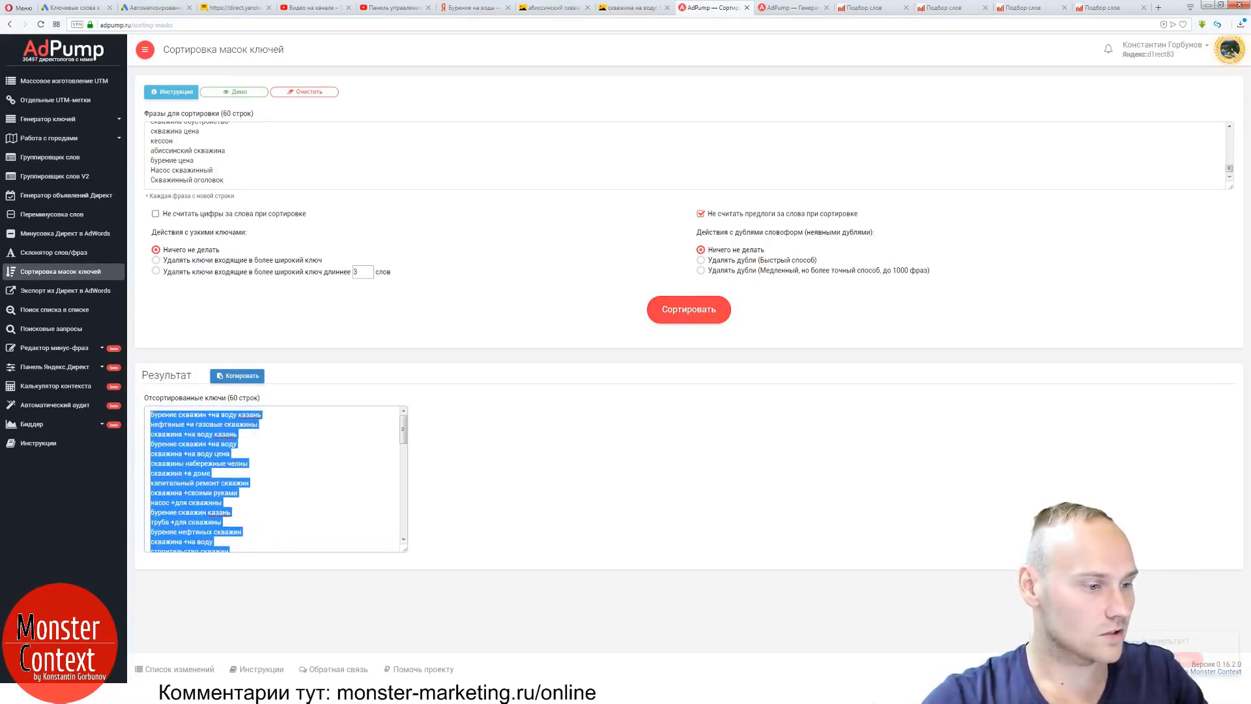
key("alt+Tab")
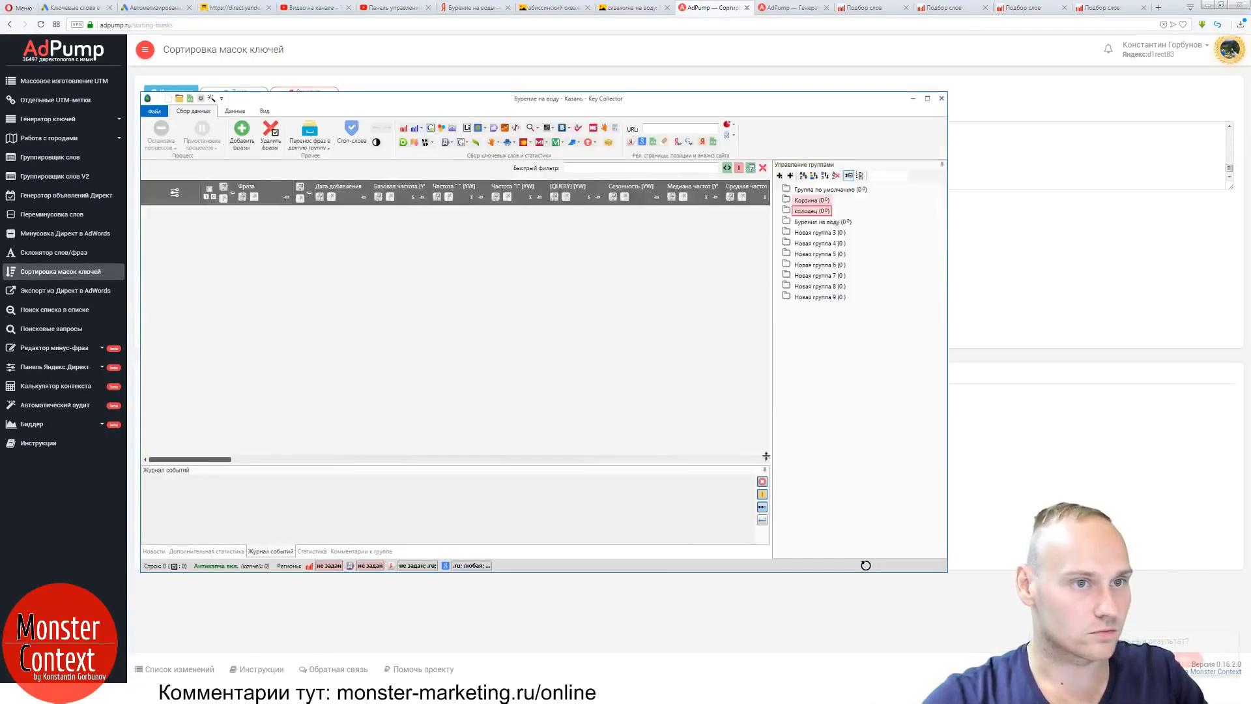
Select the «Бурение на воду» group in Key Collector and search the AdPump sorting page for that phrase.
left_click(823, 226)
left_click(999, 157)
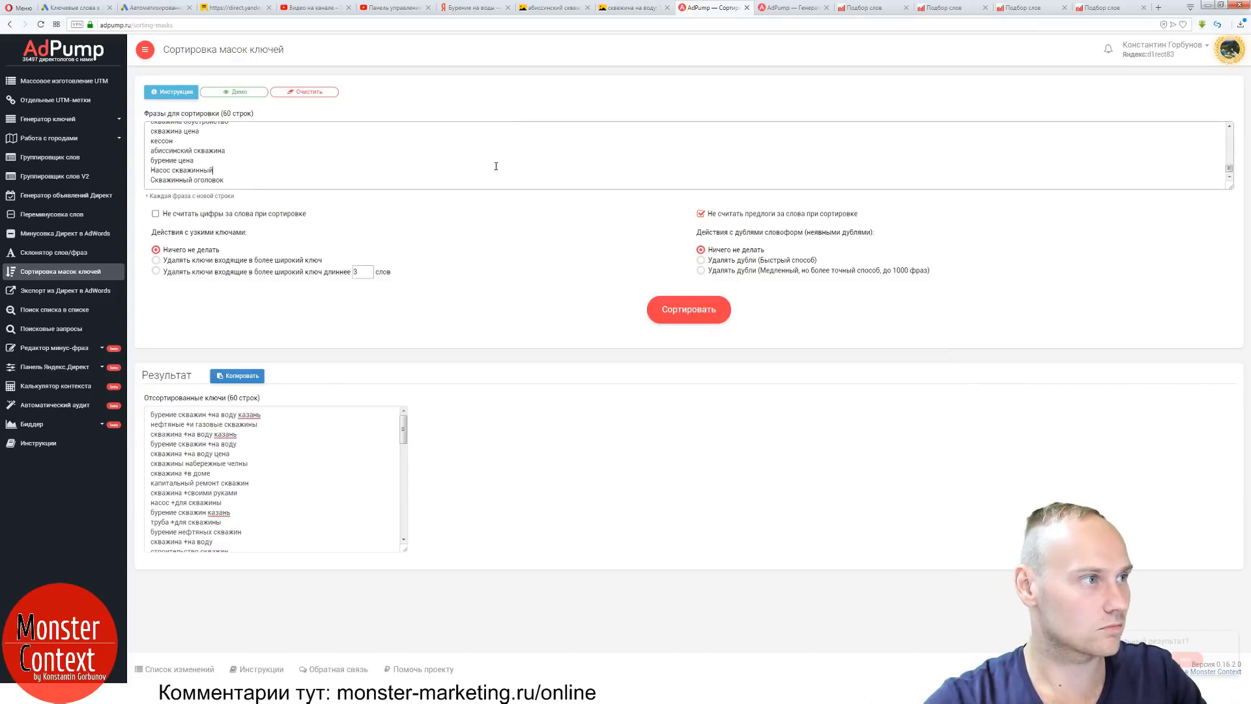
scroll(496, 167, "up", 10)
key("ctrl+f")
type("Бурение на воду")
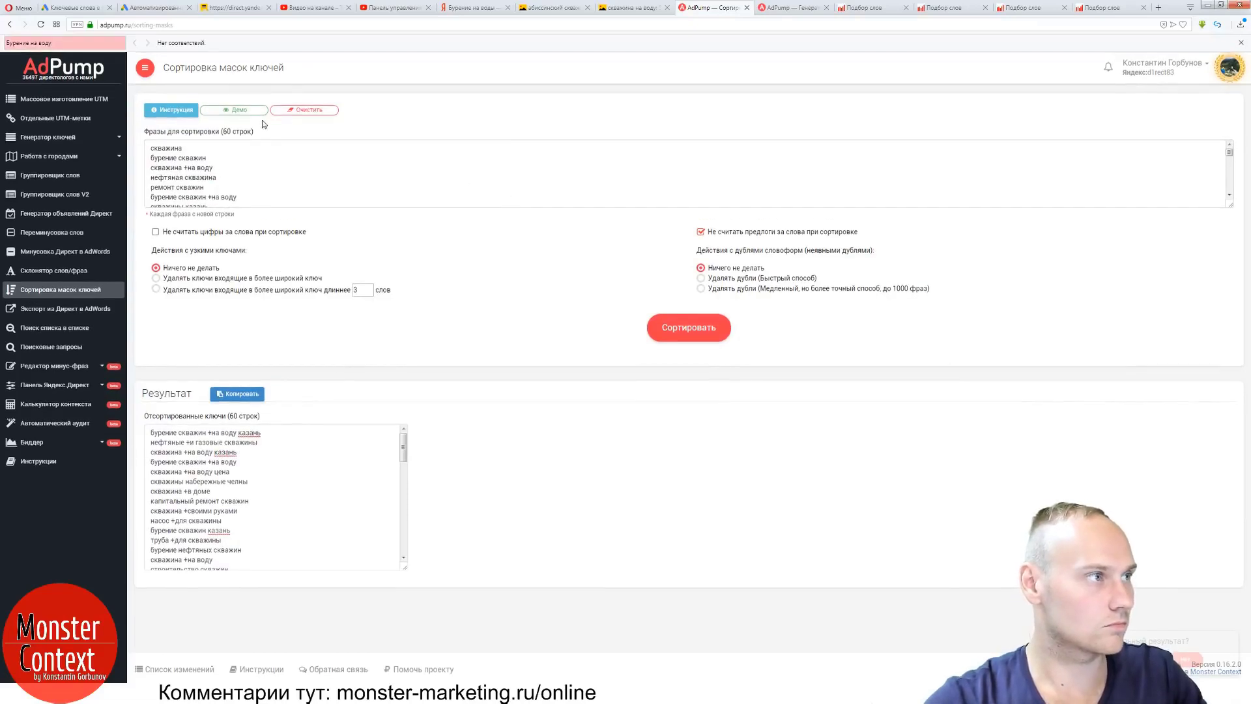
Add «Бурение на воду» at the end of the AdPump phrase list and sort the list.
key("ctrl+a")
key("ctrl+c")
key("BackSpace")
scroll(297, 186, "down", 10)
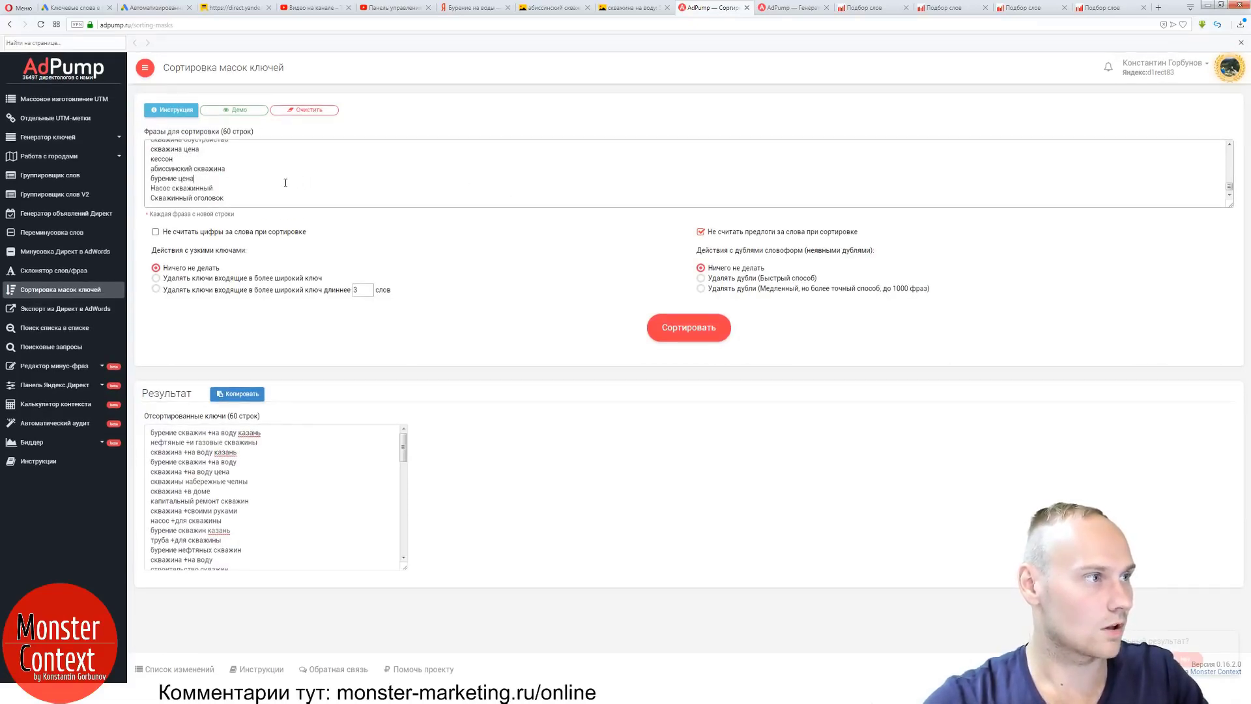
left_click(274, 191)
key("ctrl+End")
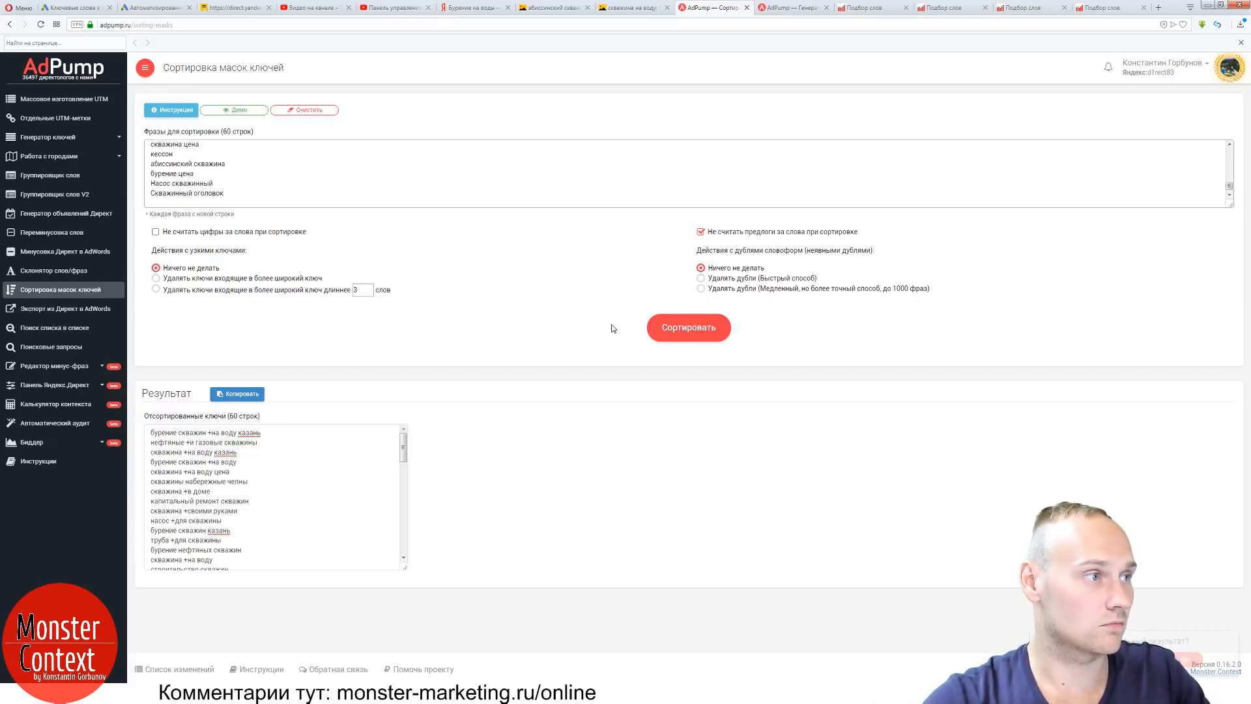
key("ctrl+v")
left_click(657, 328)
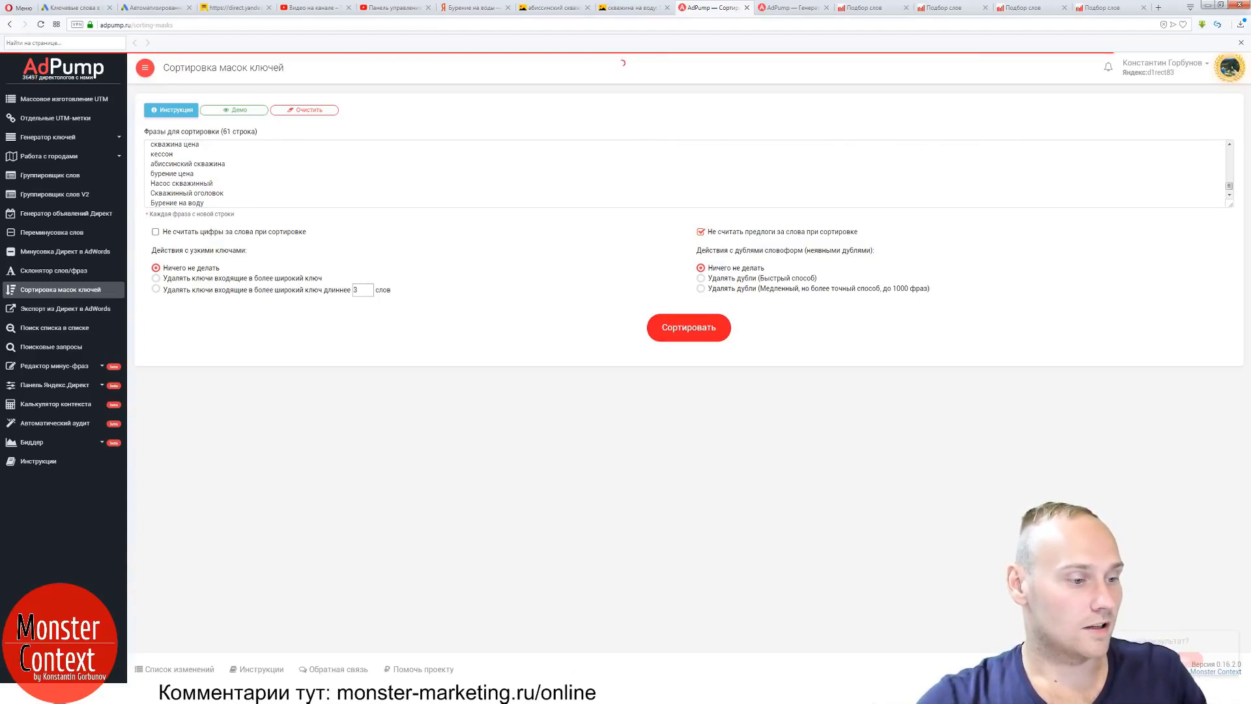
Delete the «Бурение на воду» group in Key Collector and return to AdPump.
key("alt+Tab")
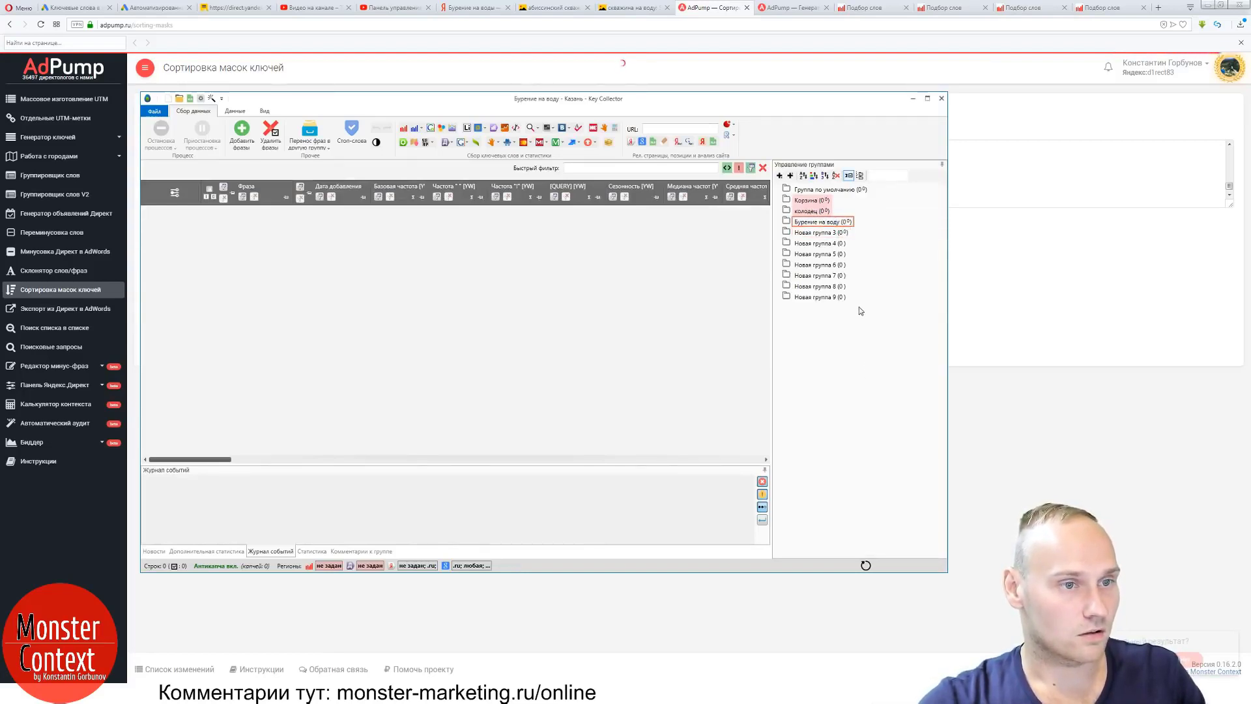
key("Delete")
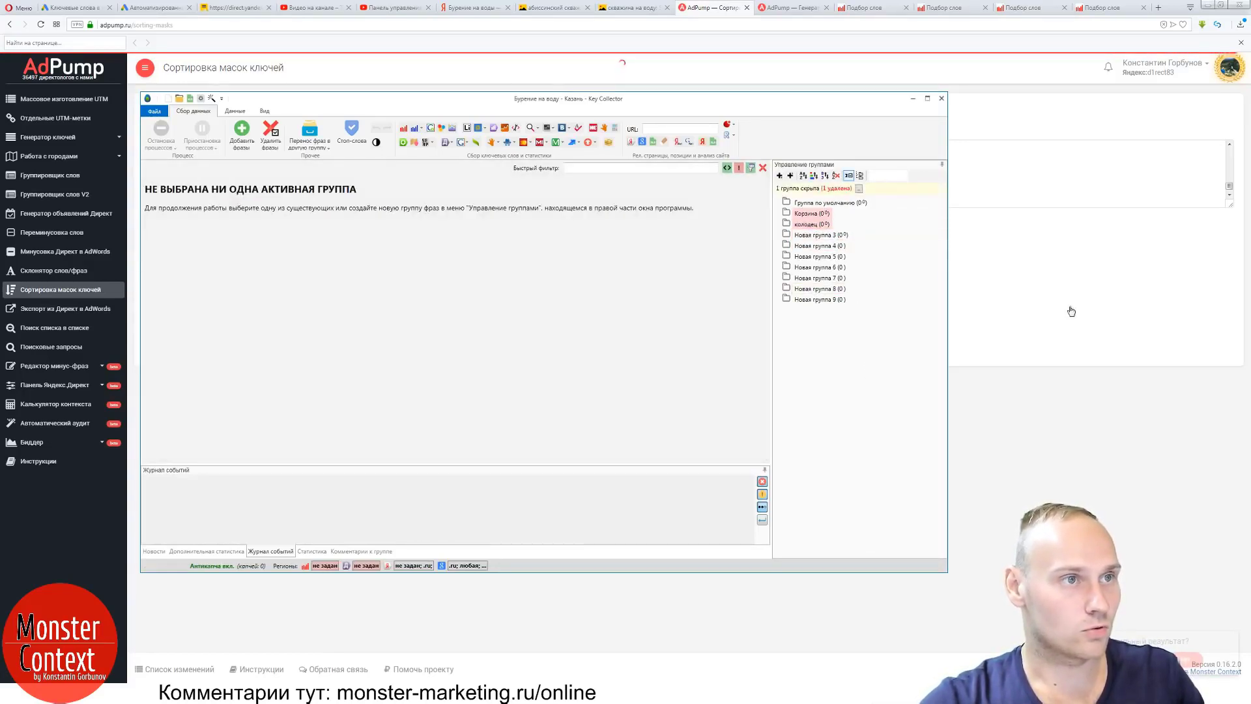
left_click(1101, 315)
Run the AdPump phrase sorting again, then select and copy the whole list of sorted keys.
key("ctrl+a")
left_click(689, 327)
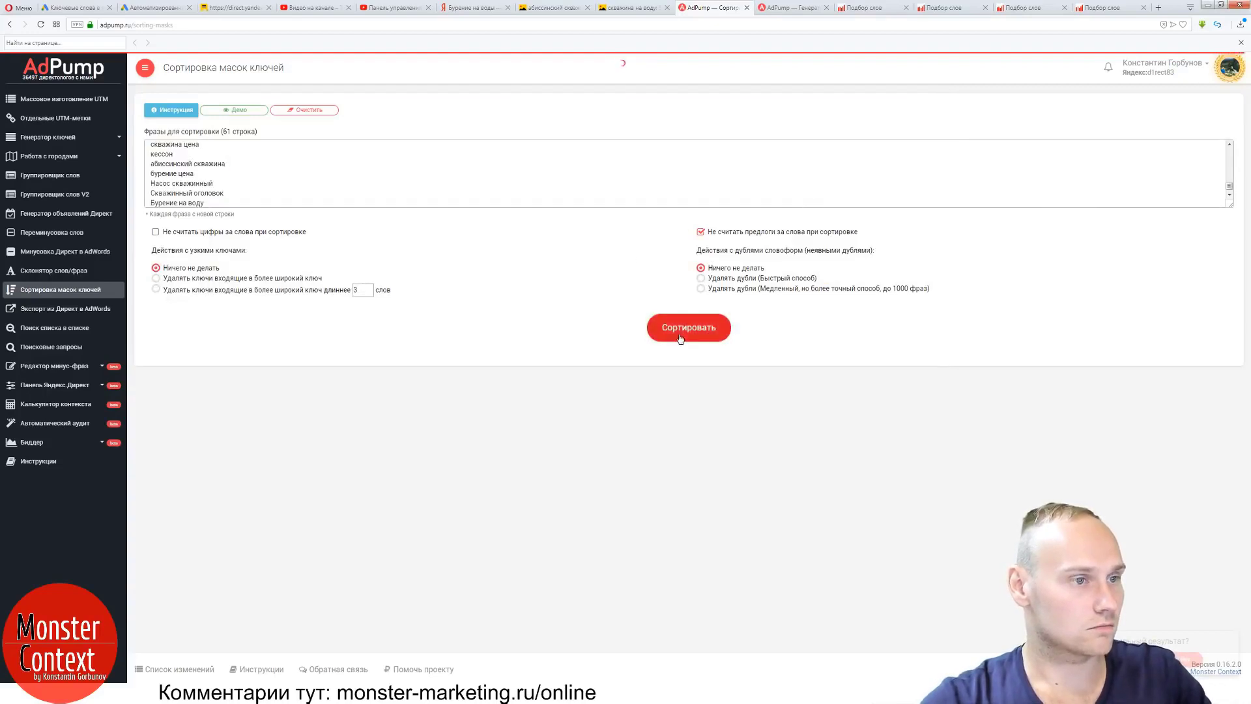
left_click(329, 499)
key("ctrl+a")
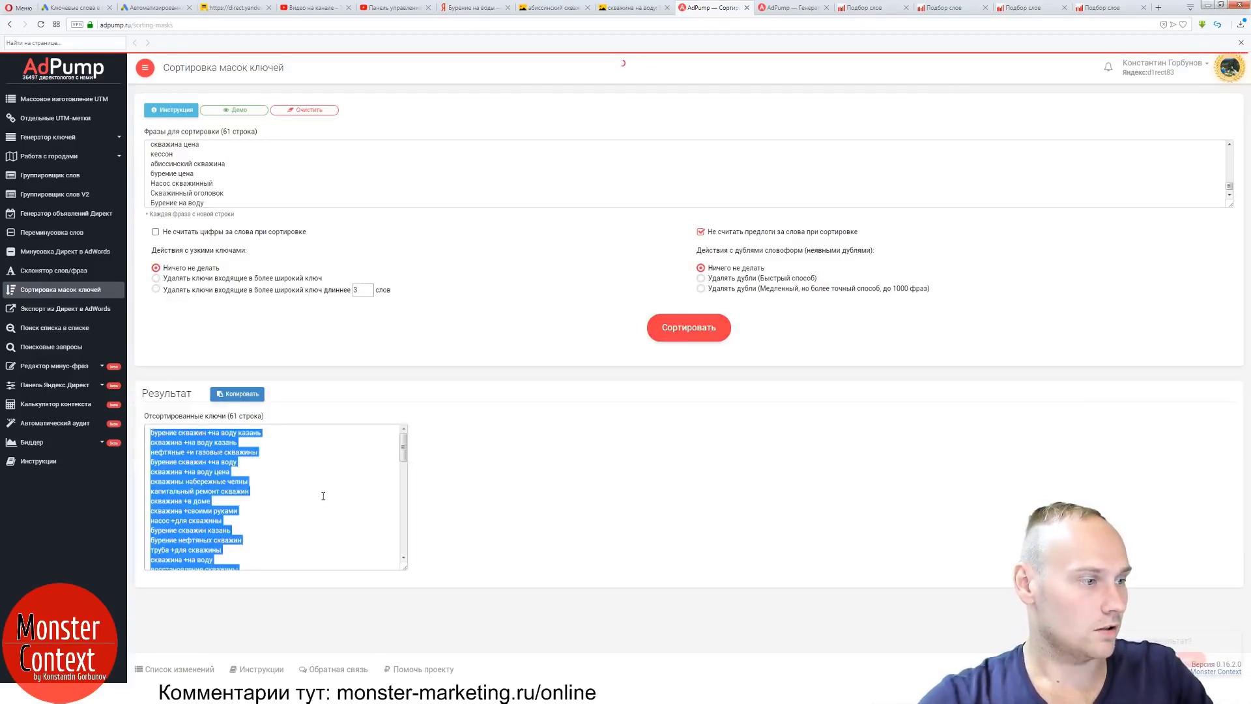
In Key Collector, paste the sorted phrases into the Wordstat batch collection for «Новая группа 3» and distribute them into separate groups.
key("alt+Tab")
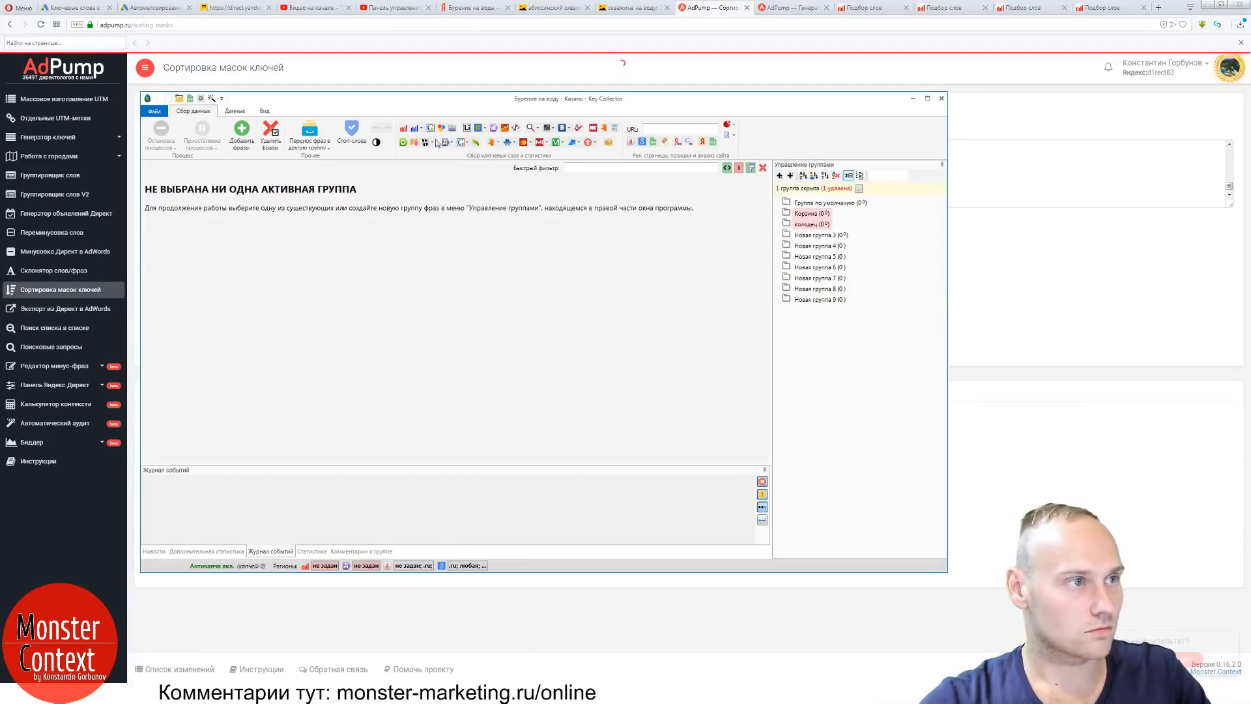
left_click(403, 129)
left_click(703, 380)
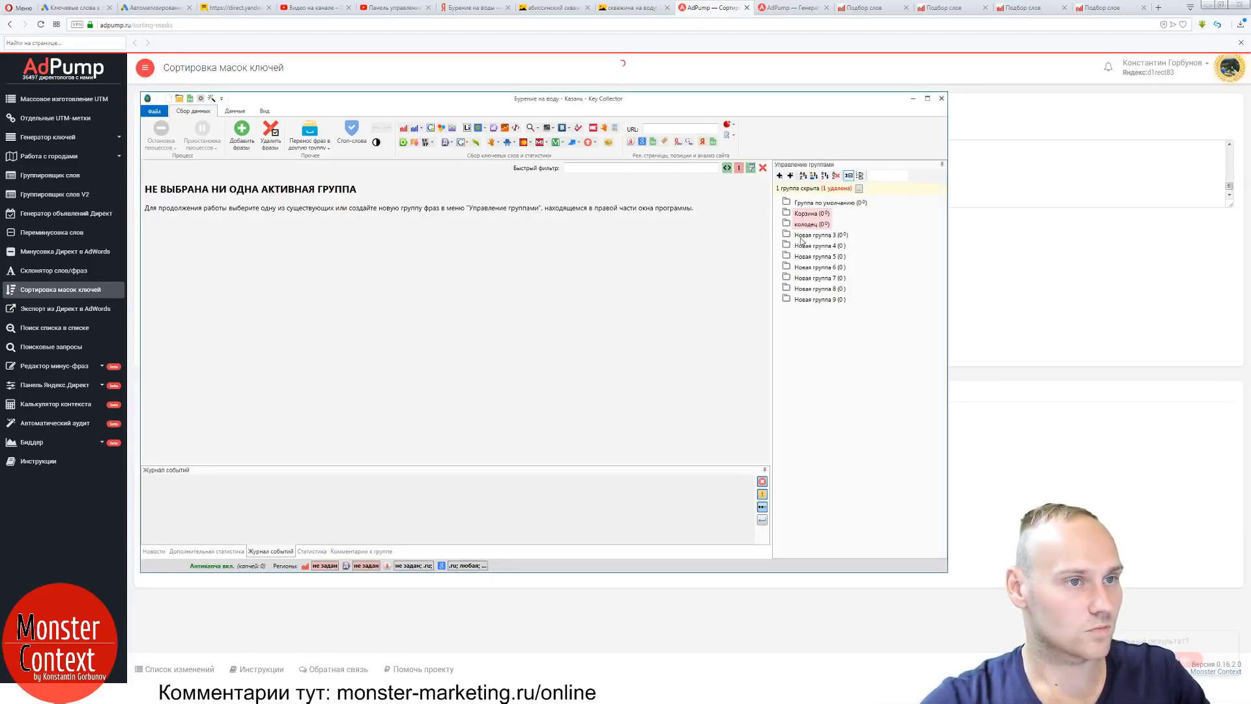
left_click(808, 236)
left_click(410, 130)
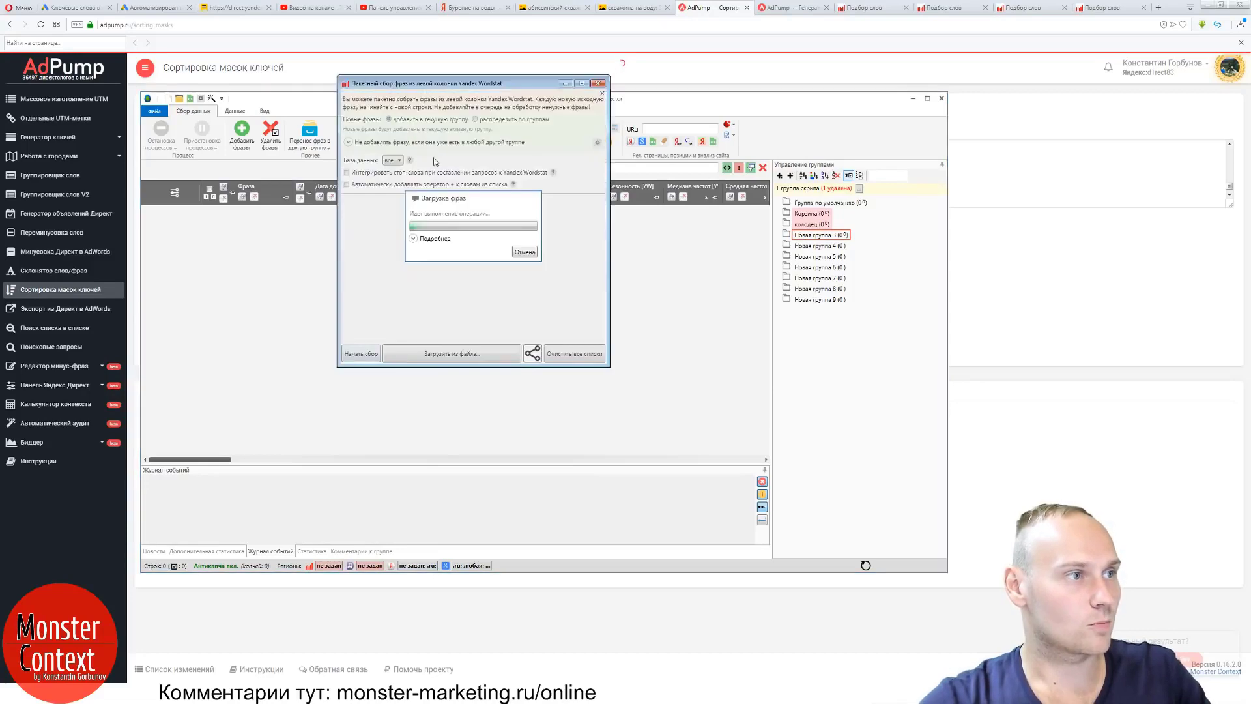
left_click(422, 204)
key("ctrl+v")
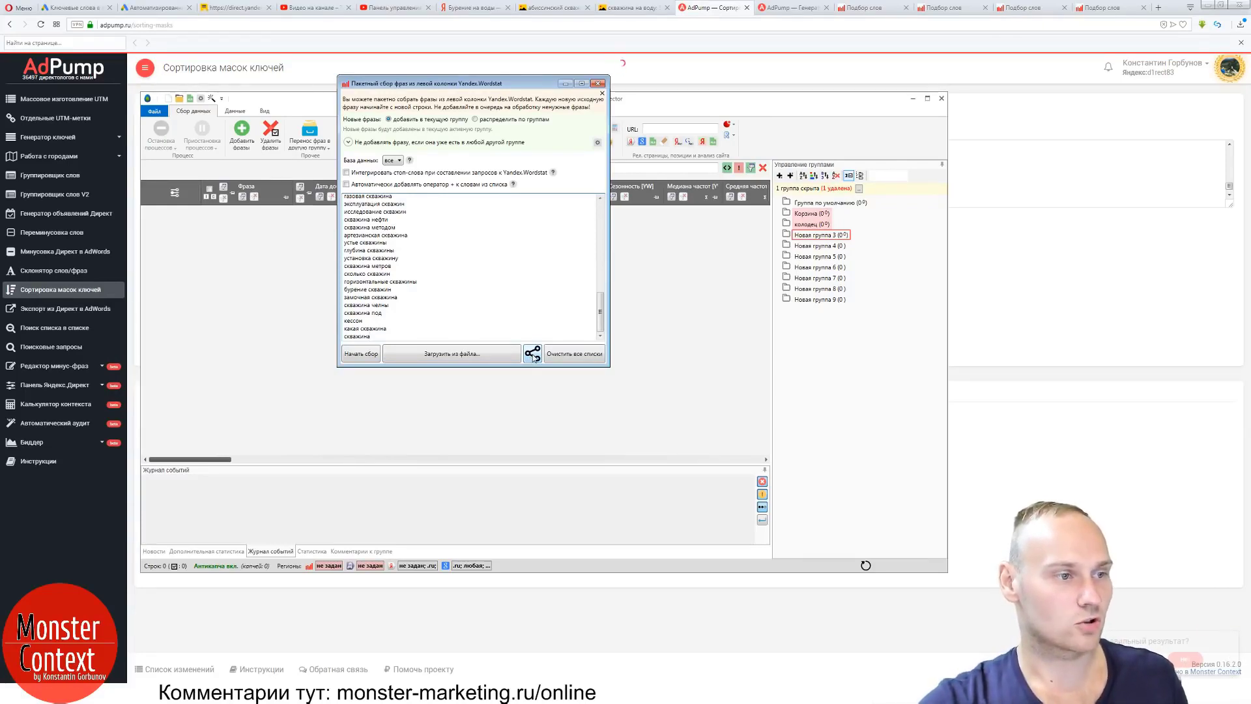
left_click(533, 353)
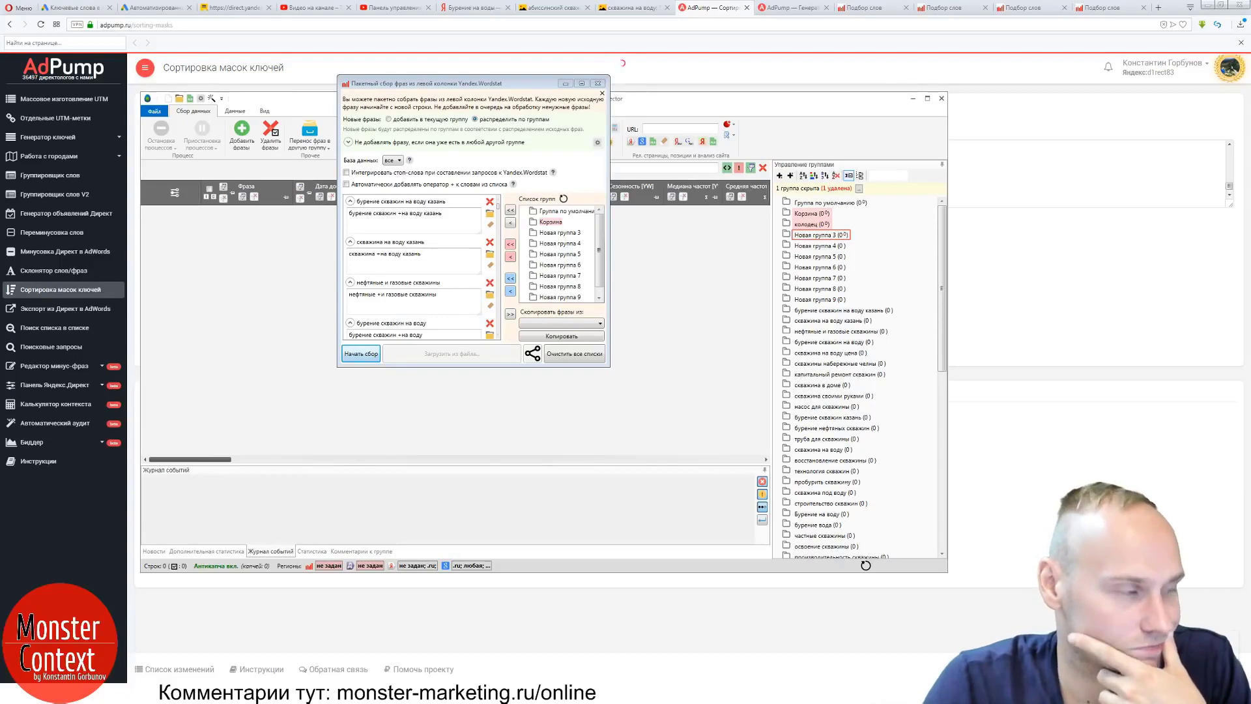
Return to the browser, open the Google Ads Keyword Planner and start finding new keywords.
left_click_drag(145, 2, 145, 6)
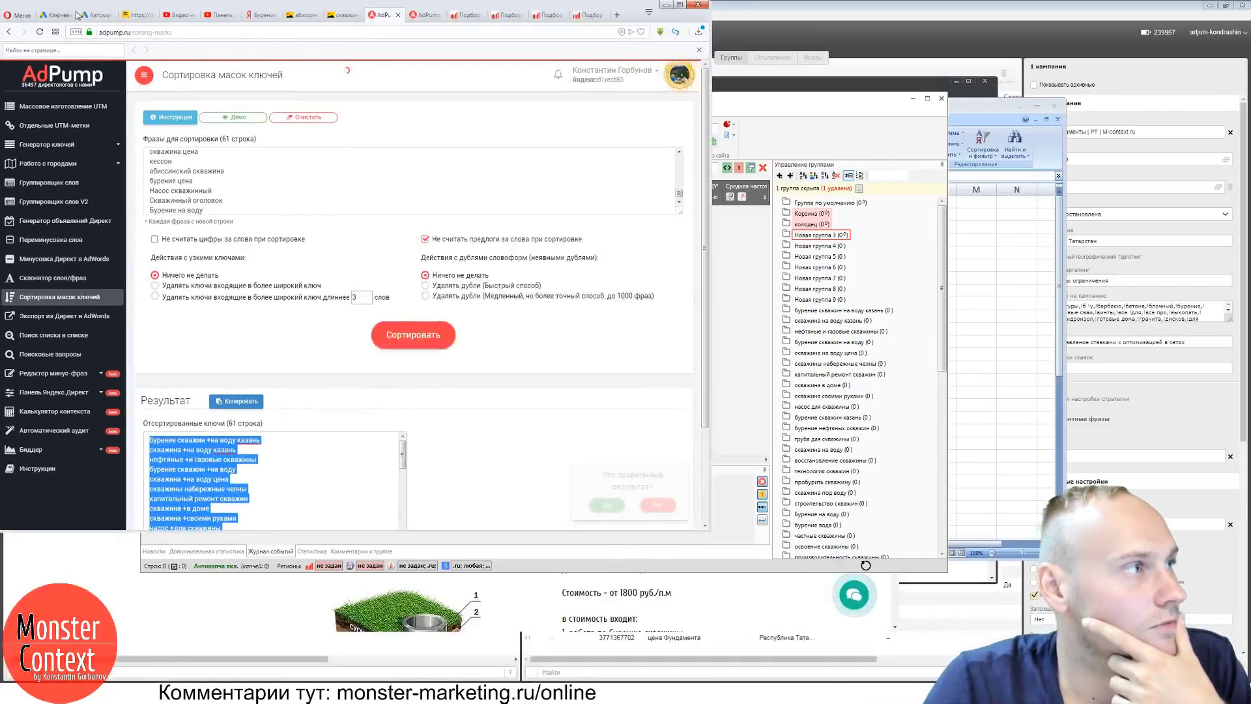
double_click(144, 5)
left_click(58, 9)
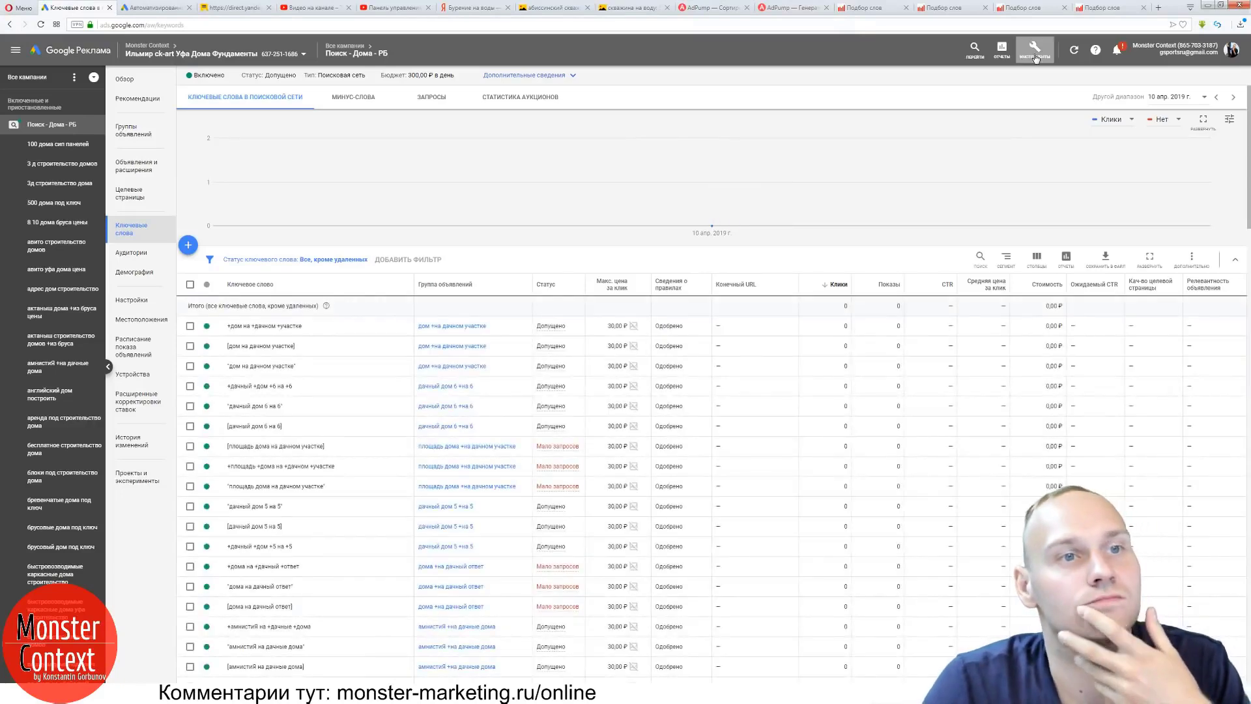
left_click(1040, 55)
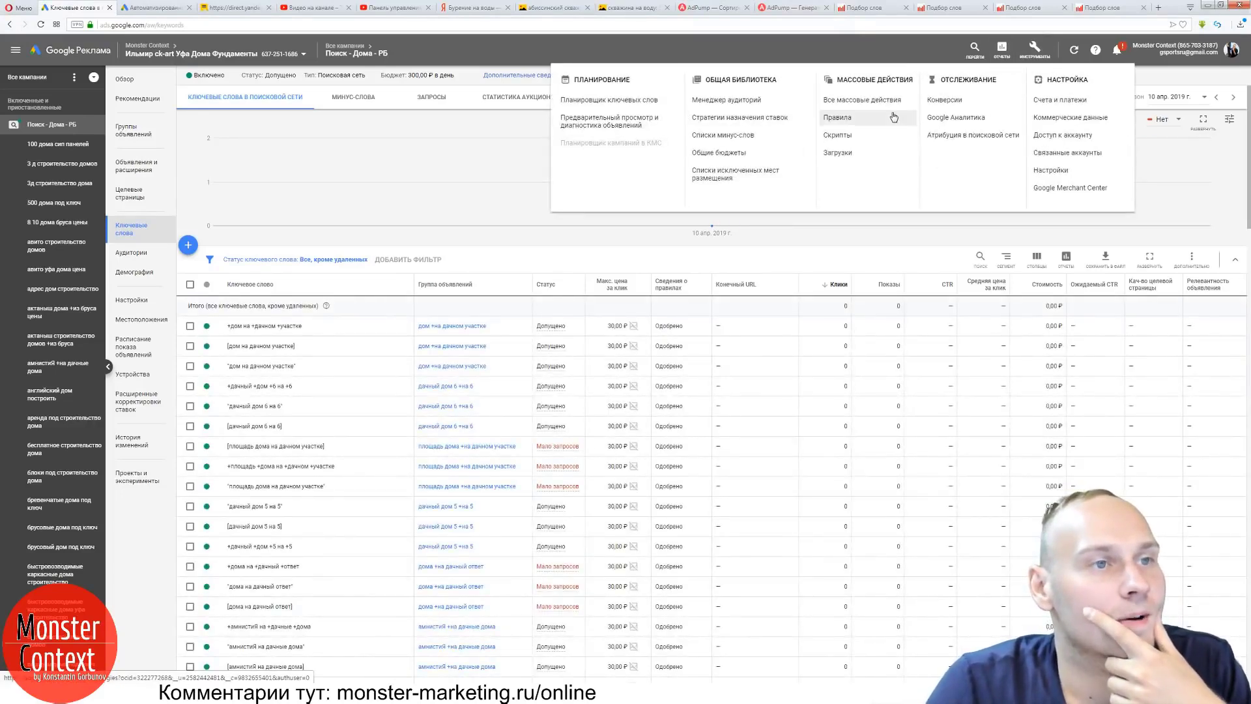
left_click(632, 100)
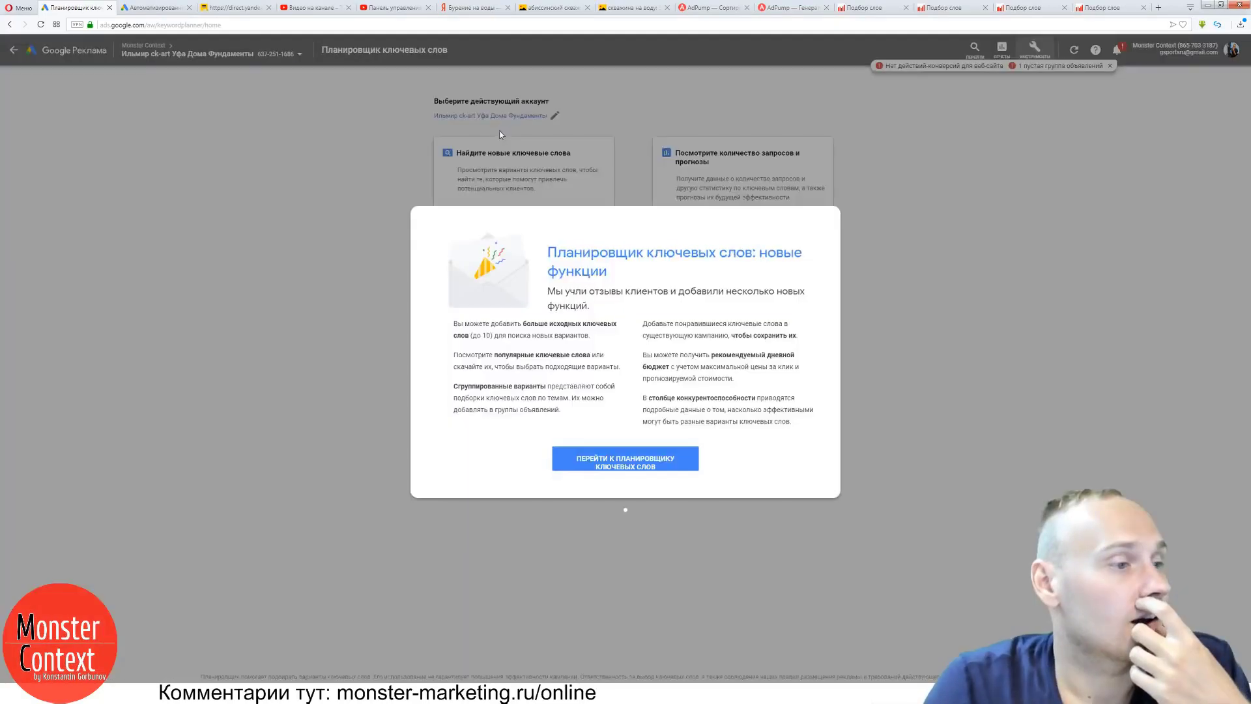
left_click(659, 456)
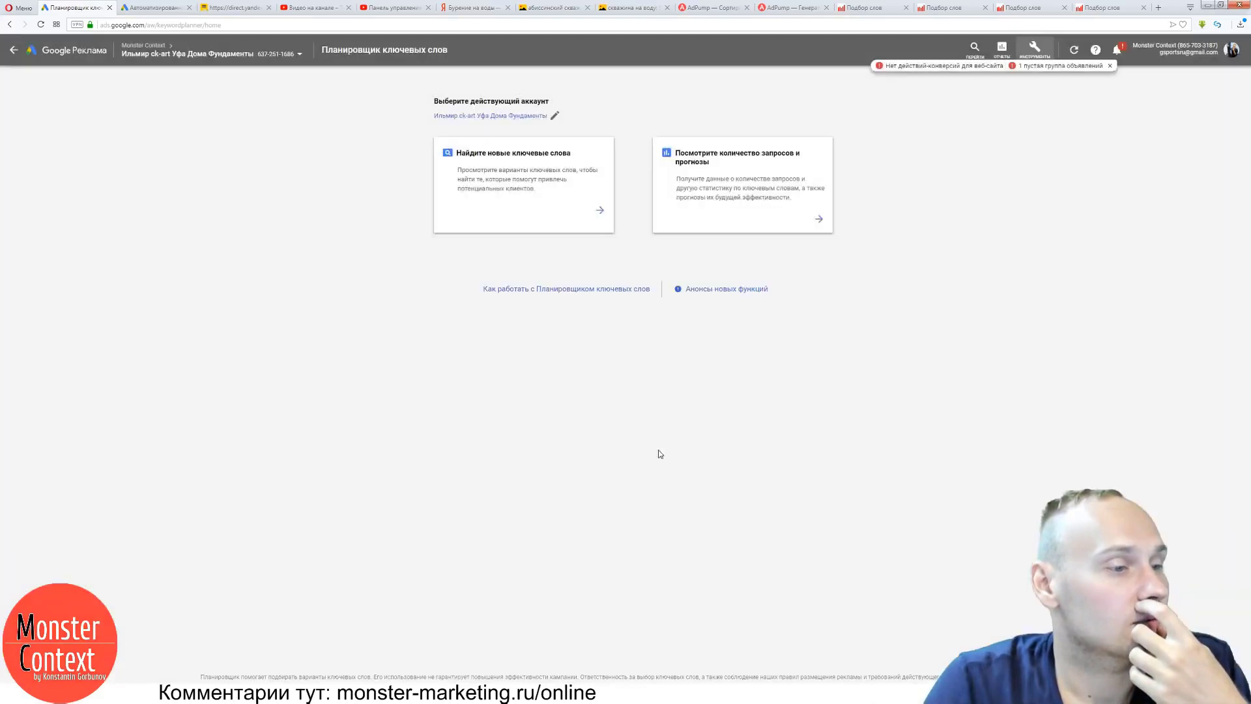
left_click(536, 186)
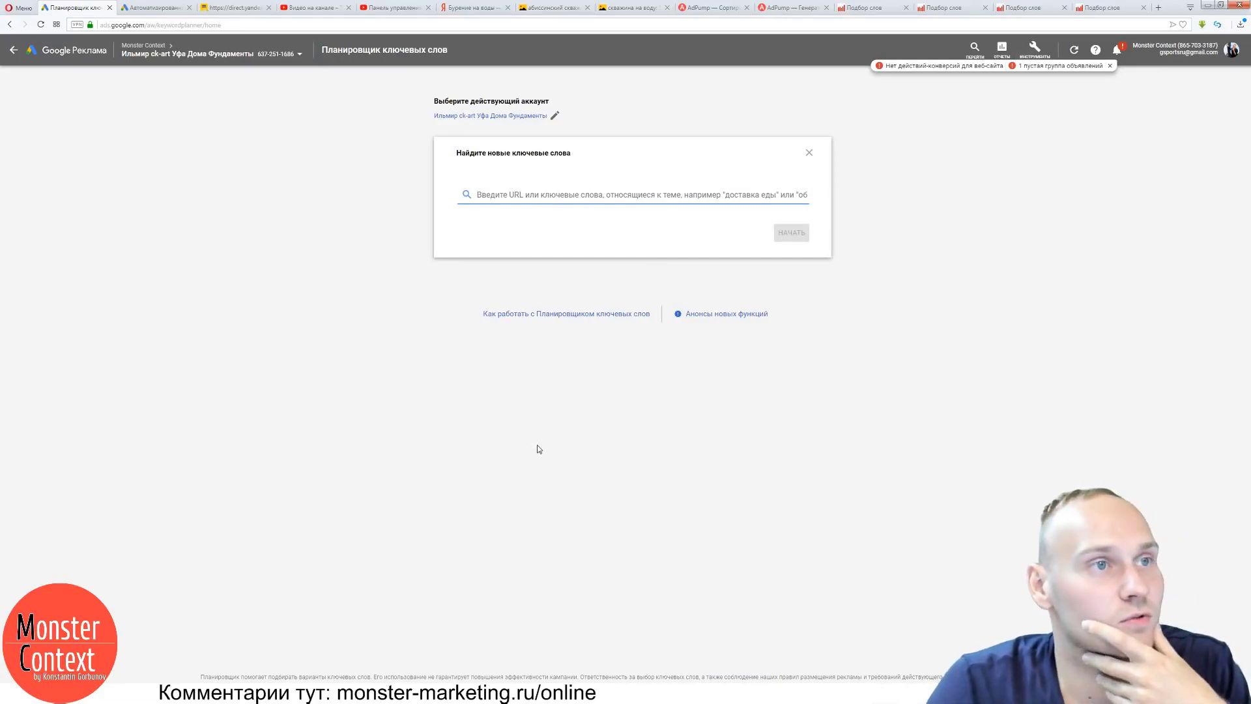
Go to the next well picture in Yandex Images and copy its source site address, masterskvazhin24.ru.
left_click(616, 13)
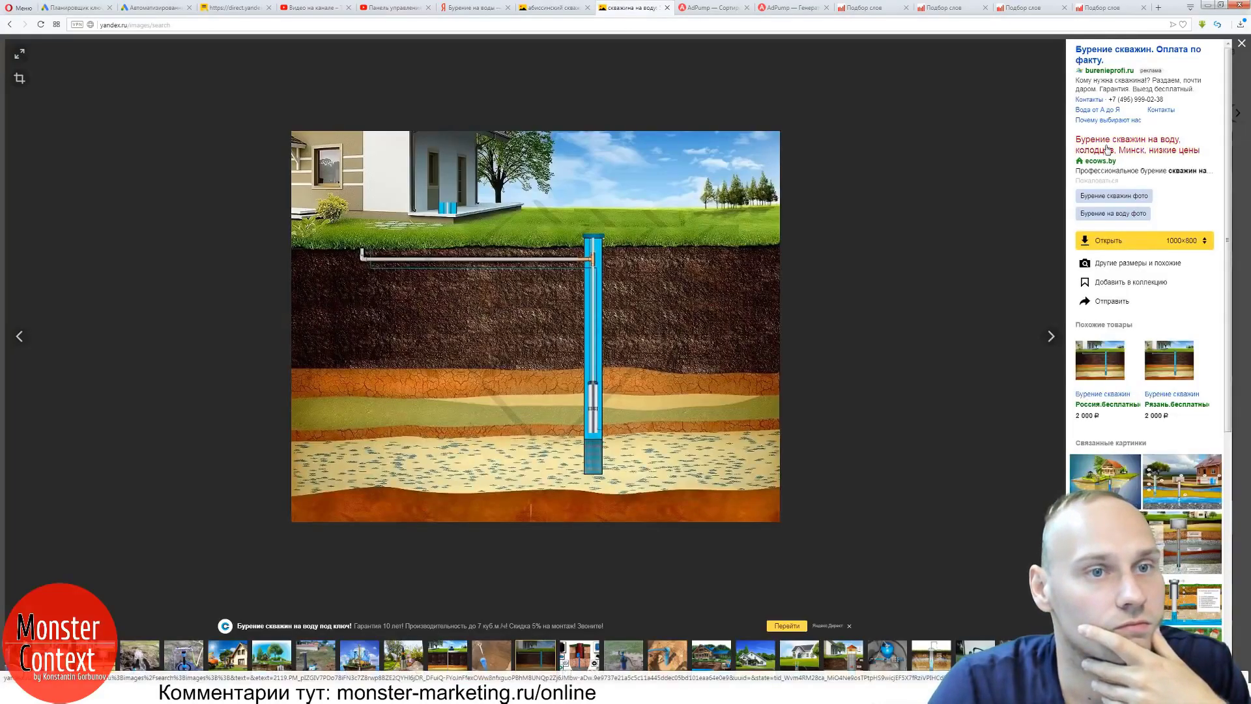
left_click(1050, 336)
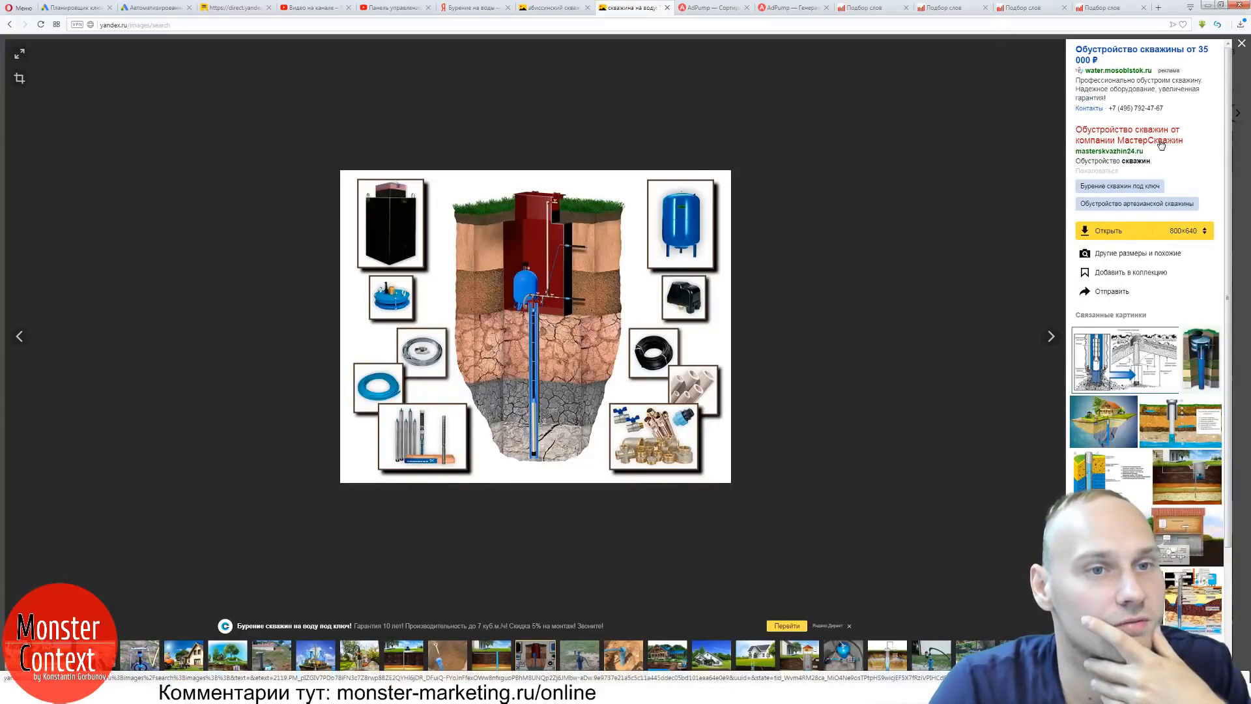
left_click_drag(1118, 130, 1079, 154)
key("ctrl+c")
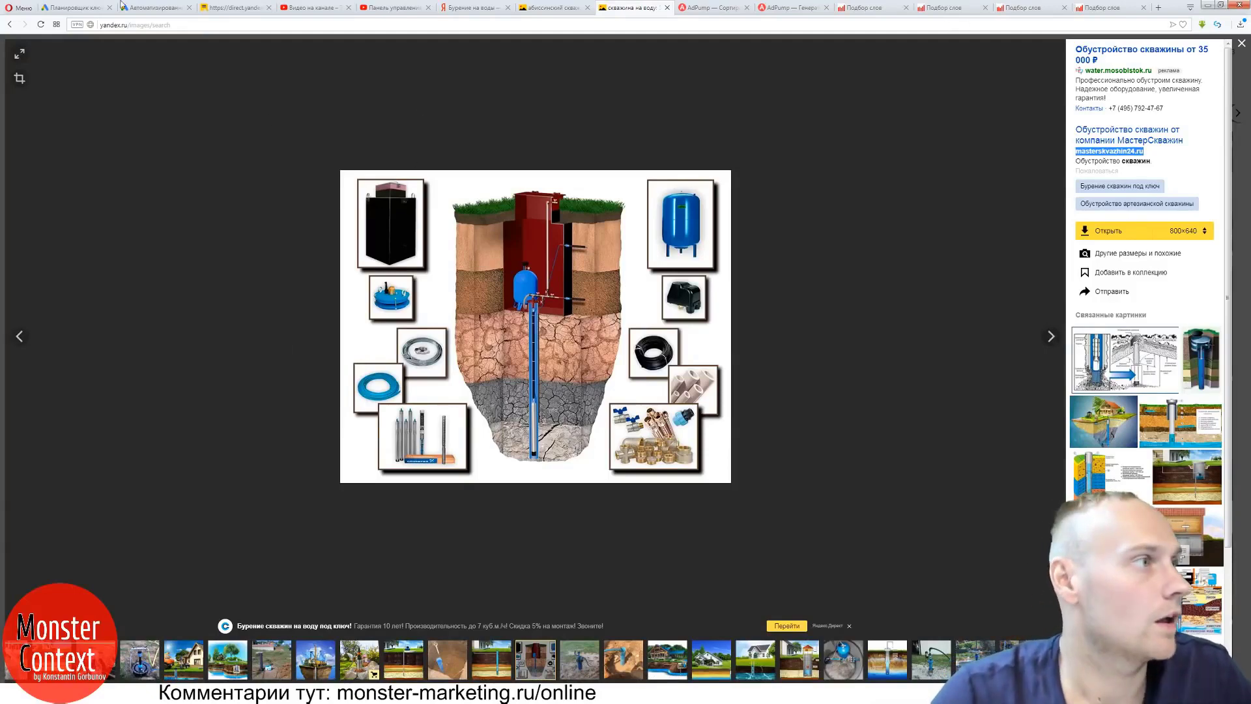
Try to get Keyword Planner ideas for the whole site masterskvazhin24.ru, then clear the query.
left_click(75, 7)
key("ctrl+v")
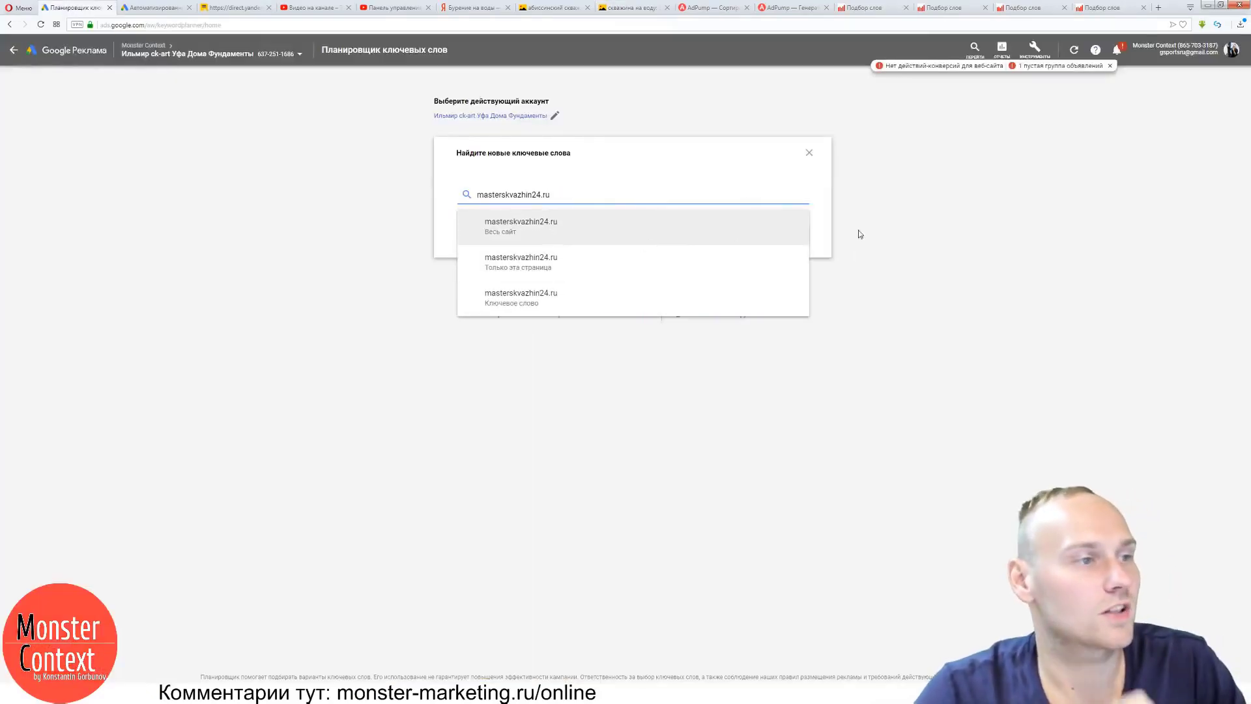
left_click(712, 236)
left_click(791, 232)
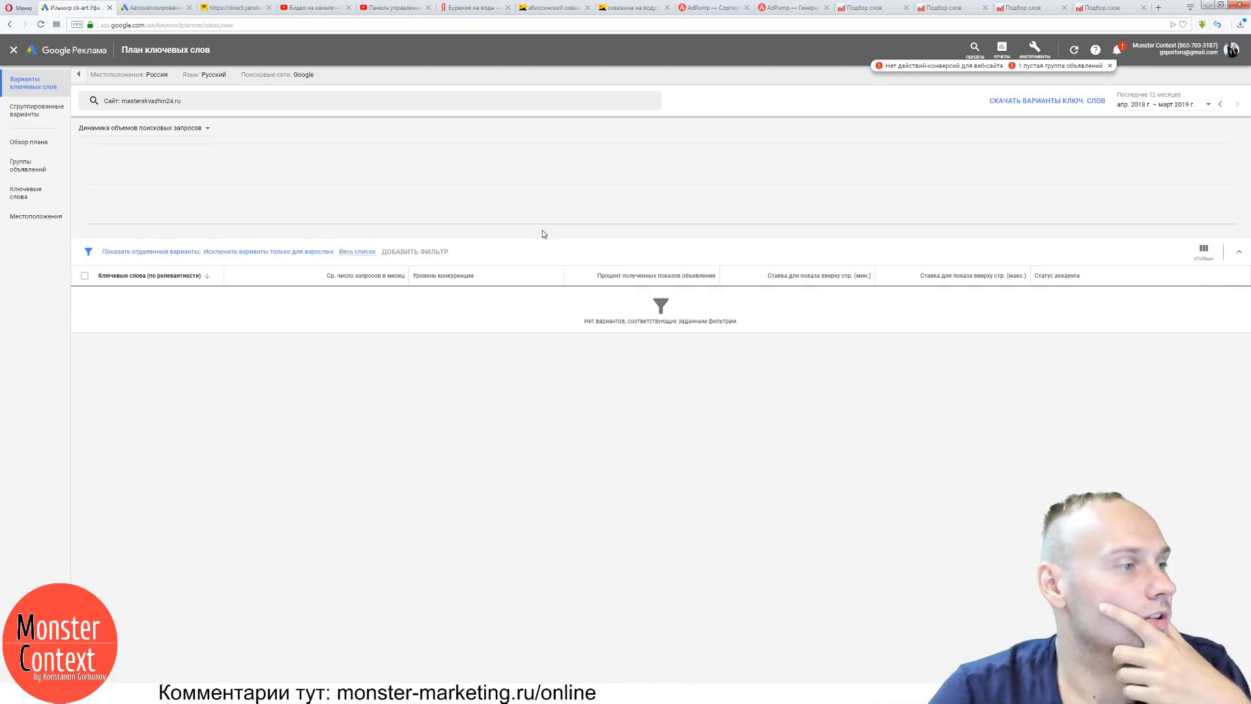
left_click(189, 102)
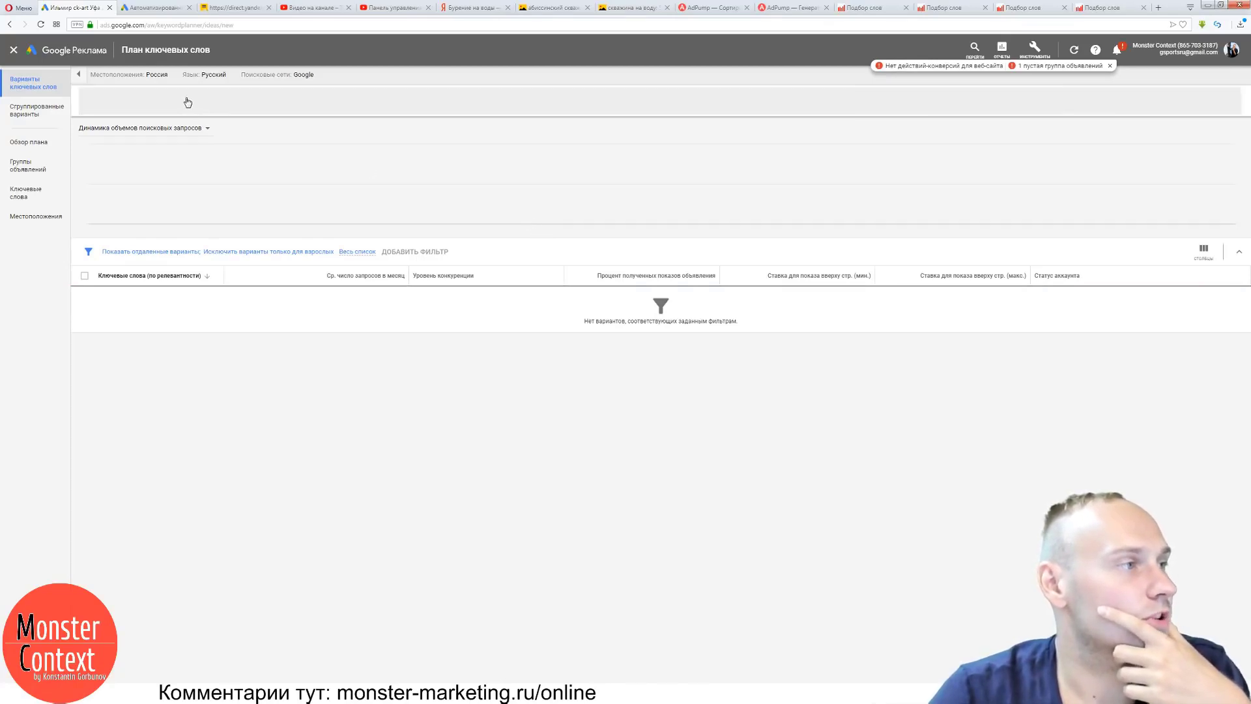
left_click(190, 101)
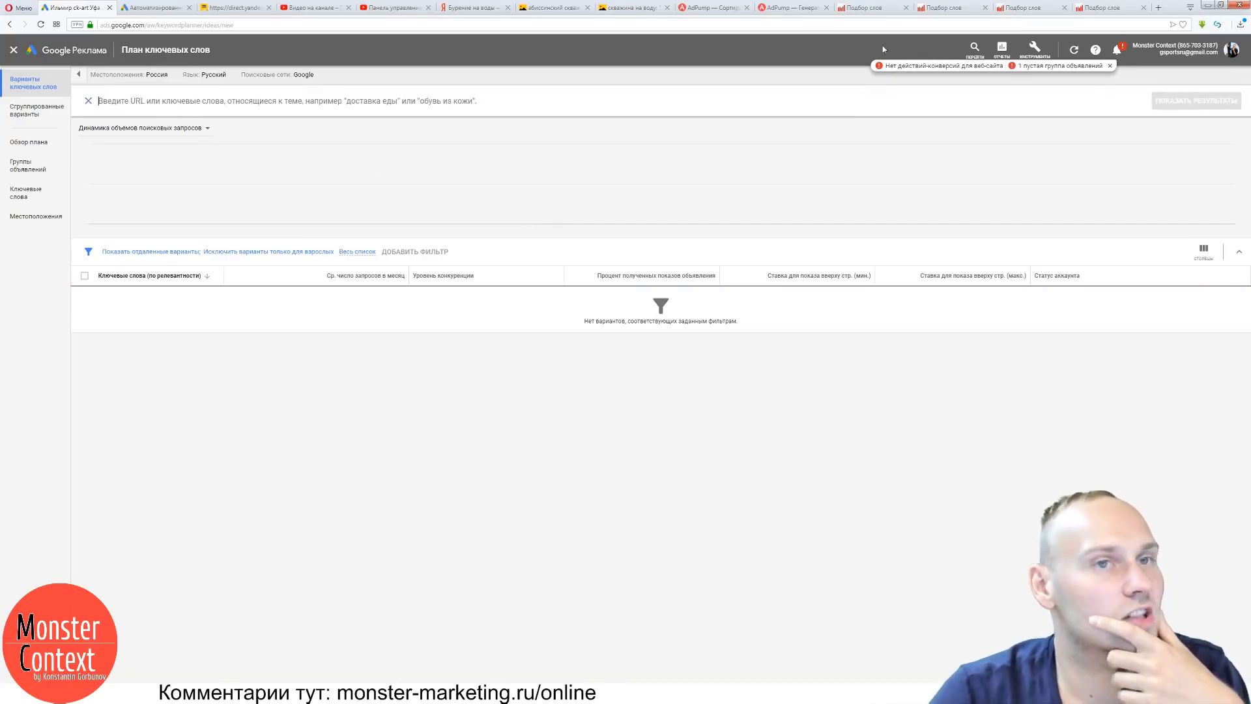
Search Google for «скважина на воду» in a new browser tab.
left_click(1159, 8)
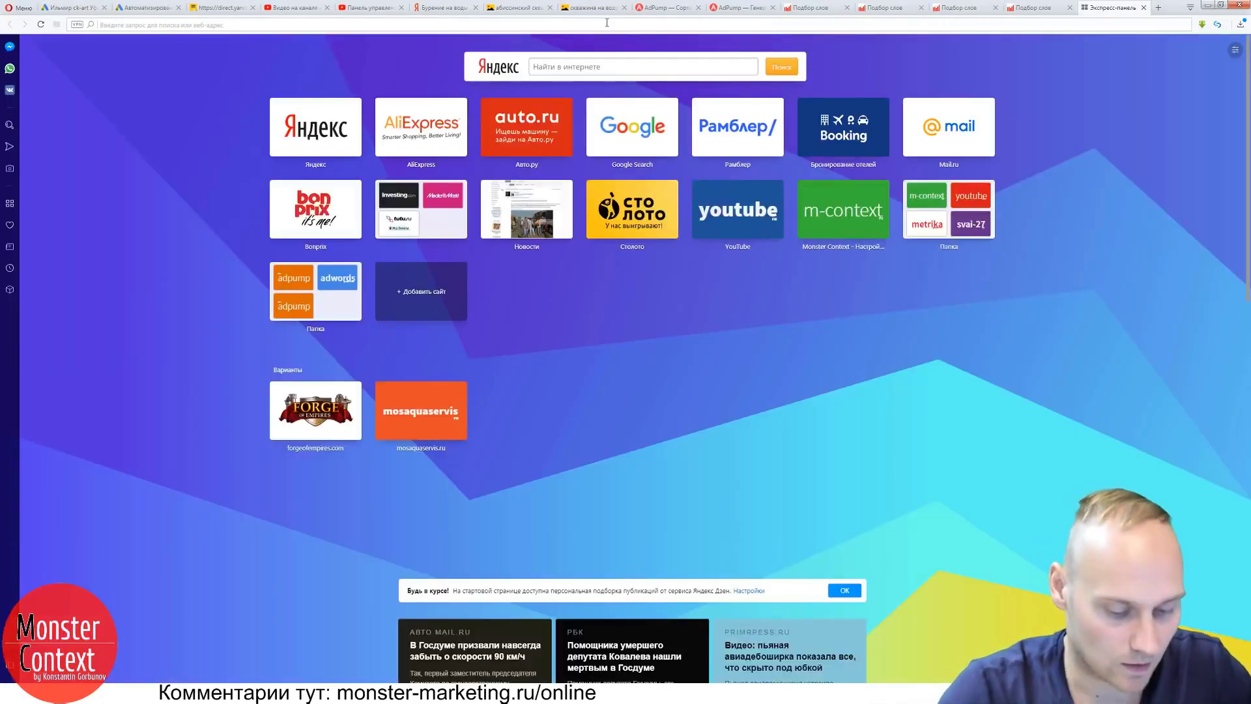
type("скважи")
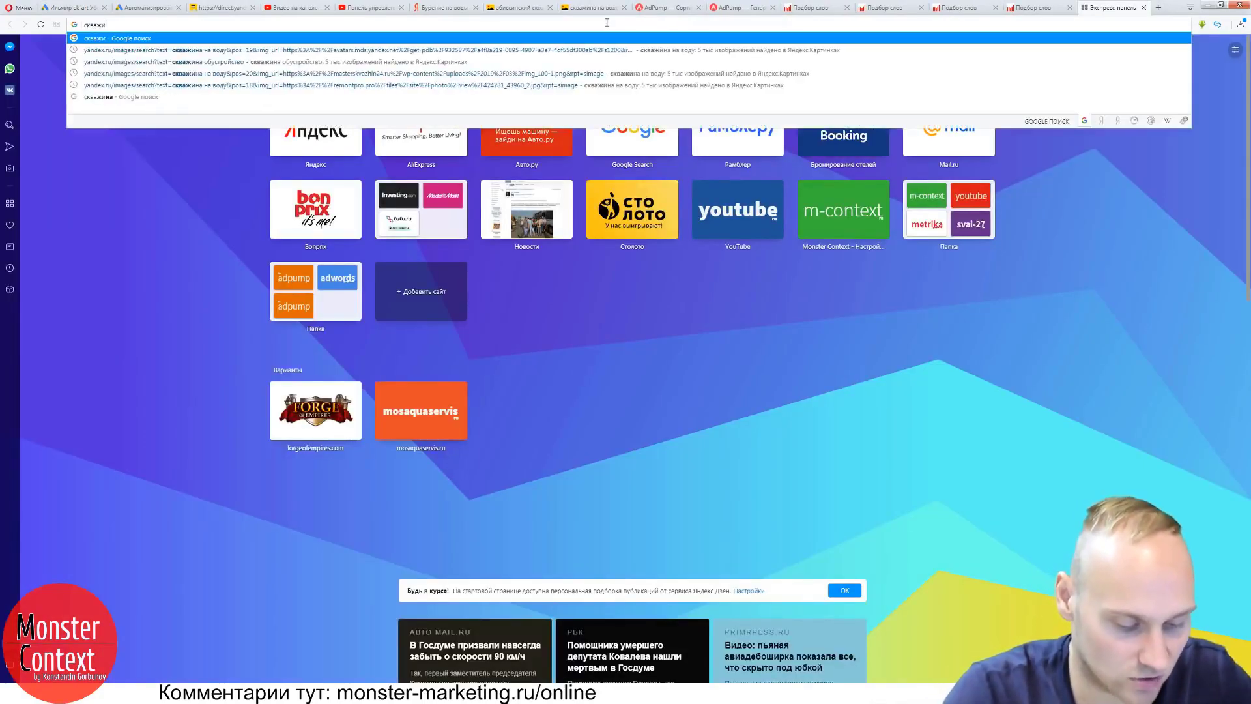
type("на на воду")
key("Return")
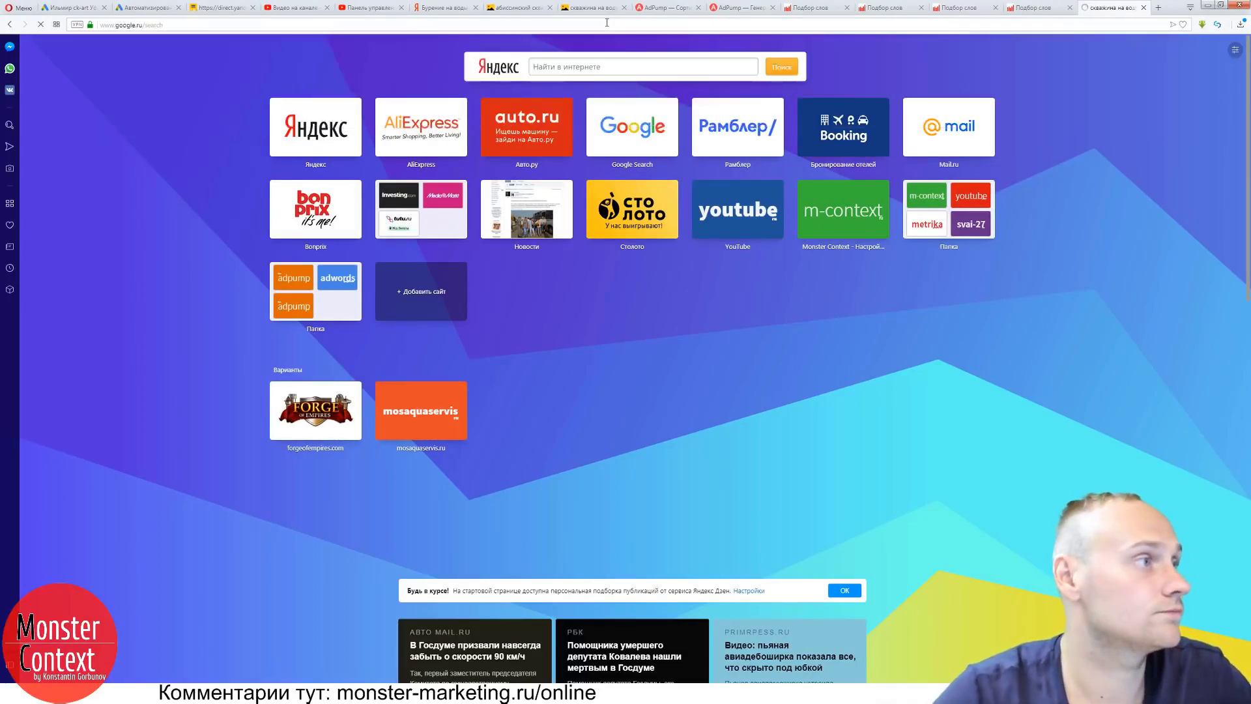
Open the search result about drilling water wells in Королёв in a separate tab and copy its page address.
scroll(437, 241, "down", 6)
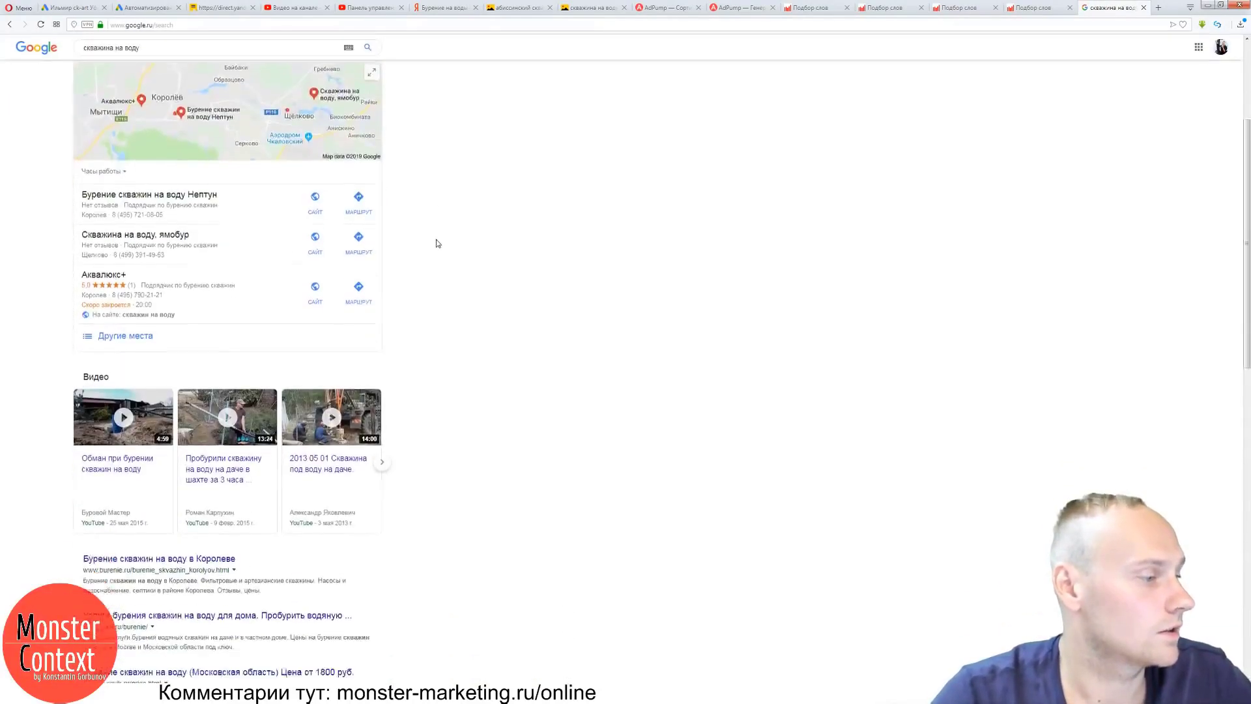
scroll(437, 242, "down", 1)
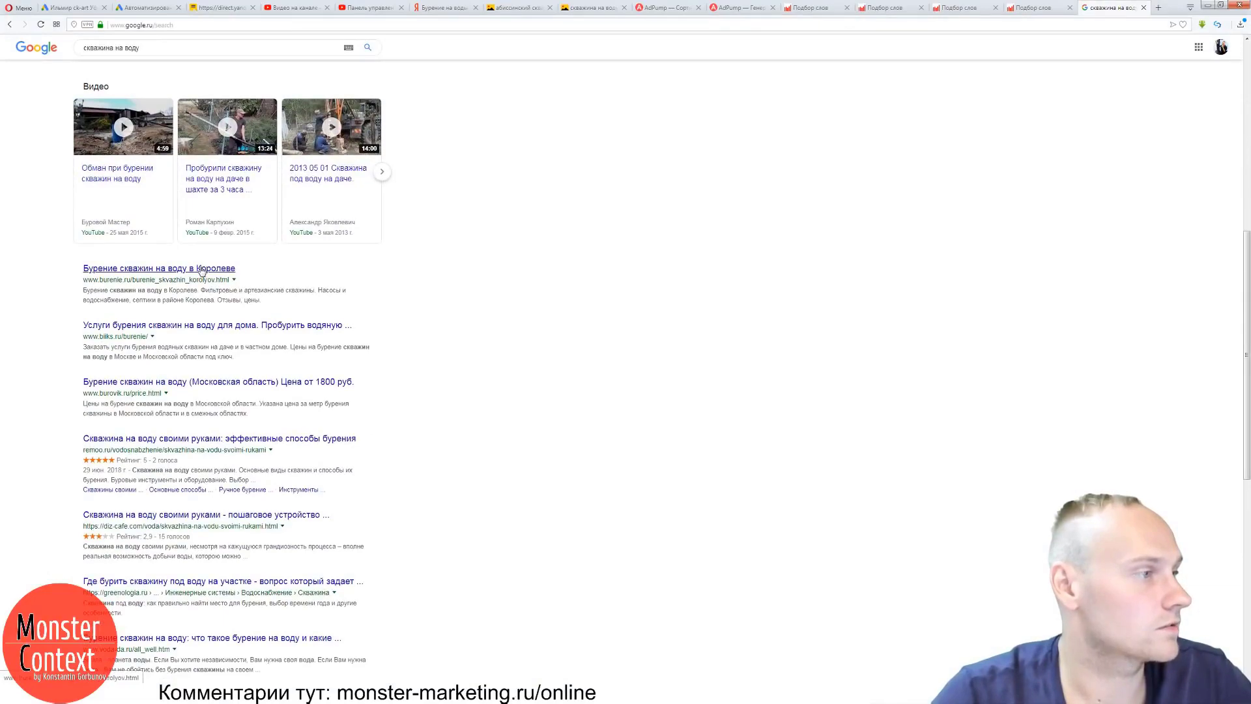
middle_click(224, 267)
left_click(1140, 7)
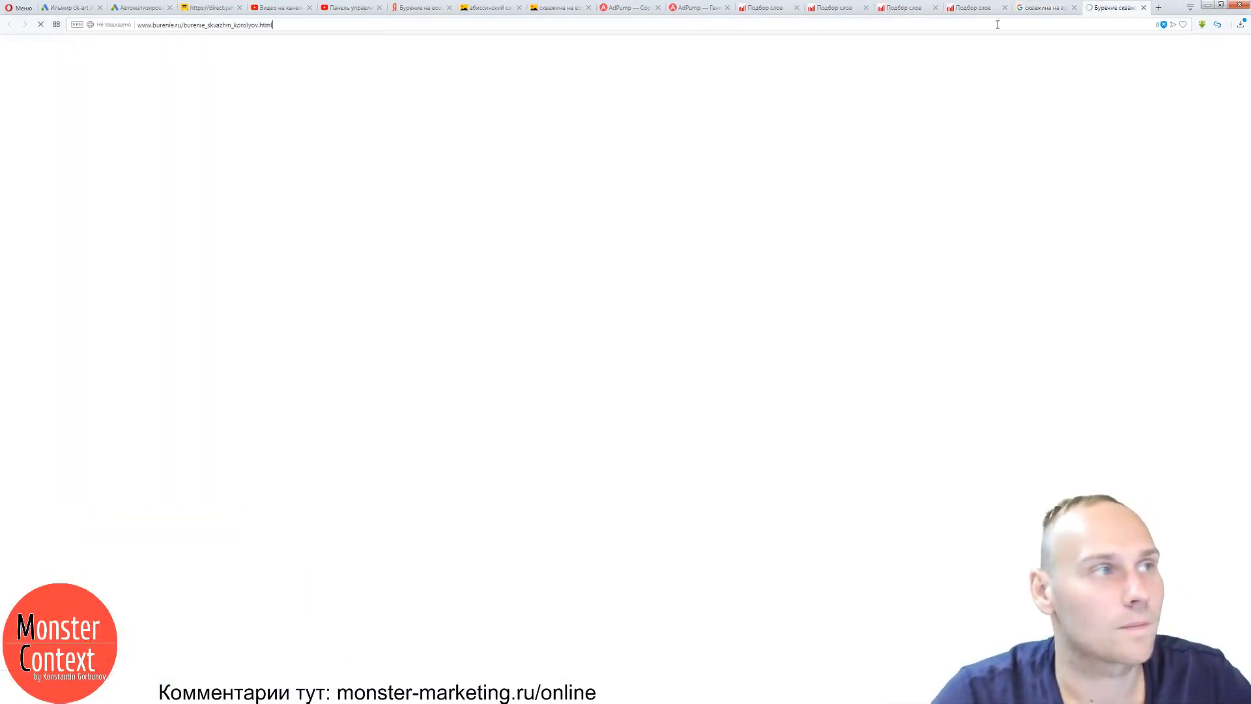
Enter the copied burenie.ru page address about wells in Королёв as the Keyword Planner query.
left_click(69, 7)
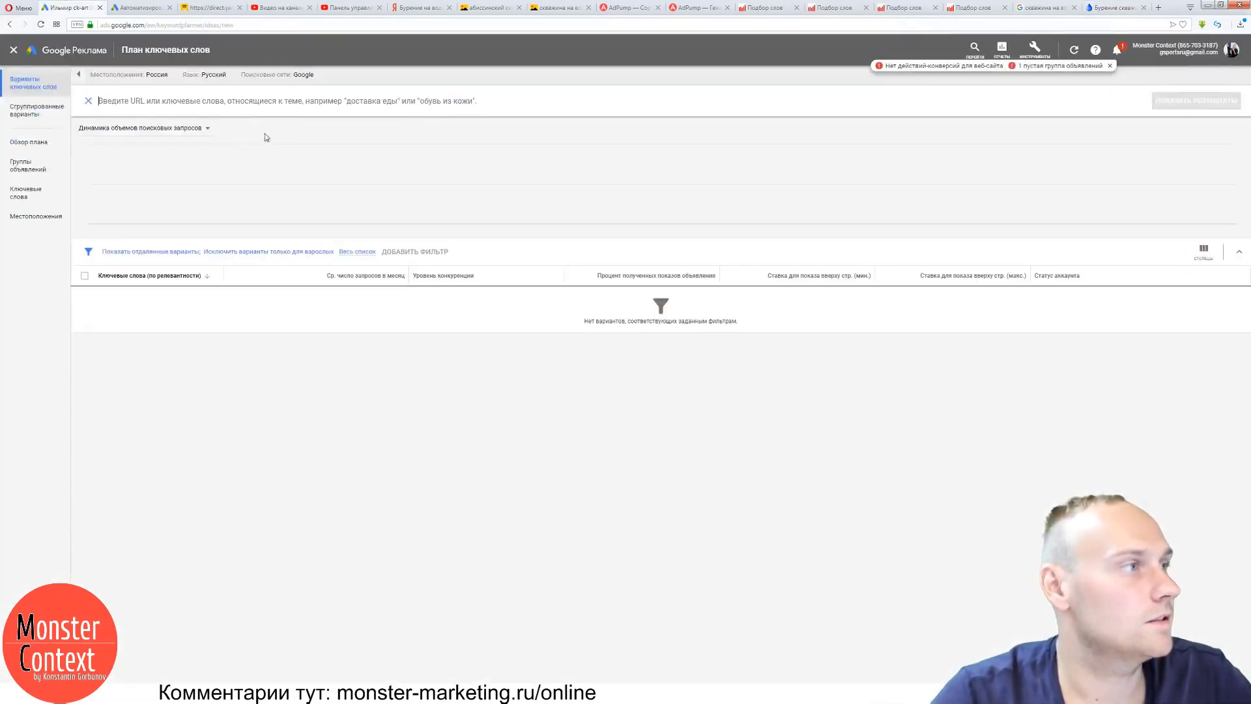
left_click(153, 103)
type("http://www.burenie.ru/burenie_skvazhin_korolyov.html")
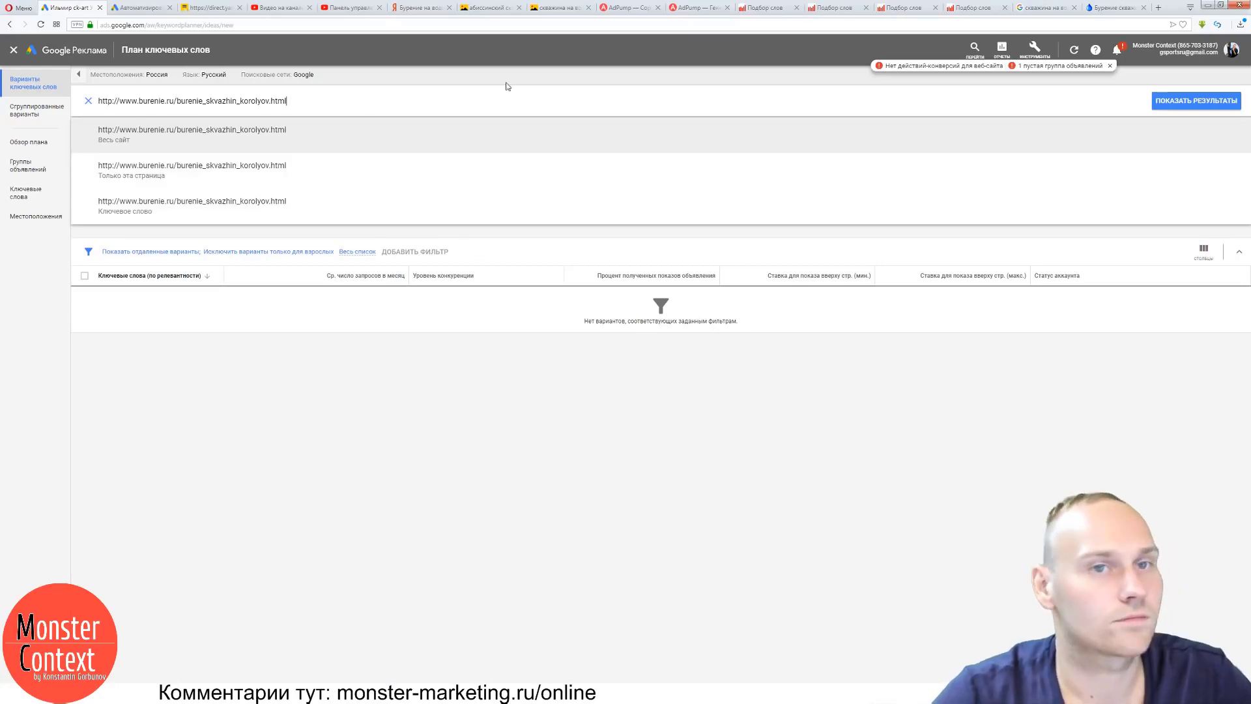
key("Return")
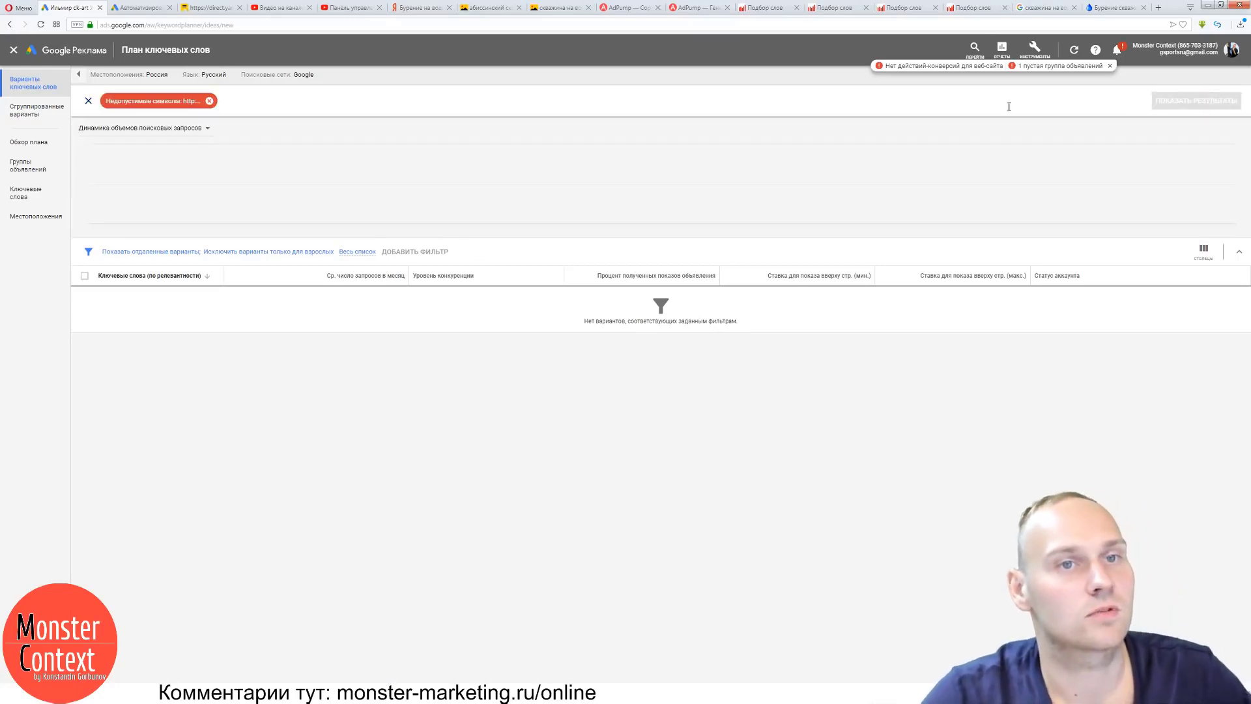
Shorten the query address to burenie.ru/ and get keyword ideas for the whole site.
left_click(195, 101)
left_click(174, 103)
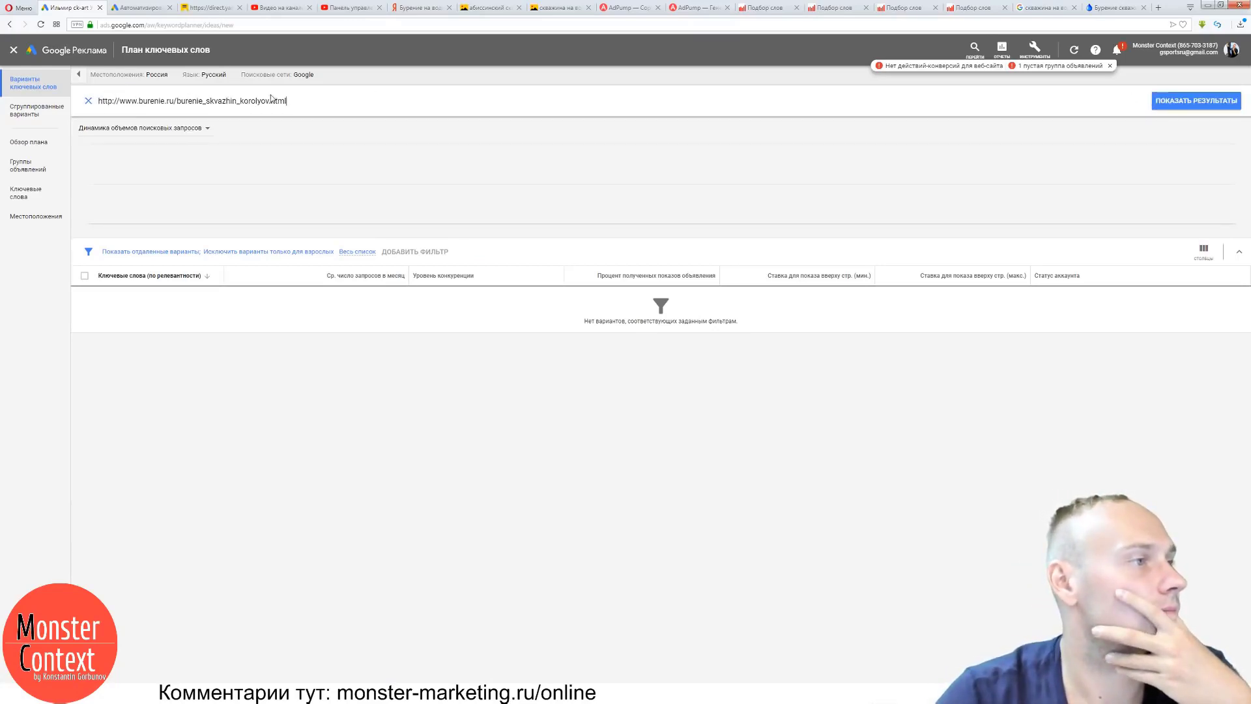
key("shift+End")
key("BackSpace")
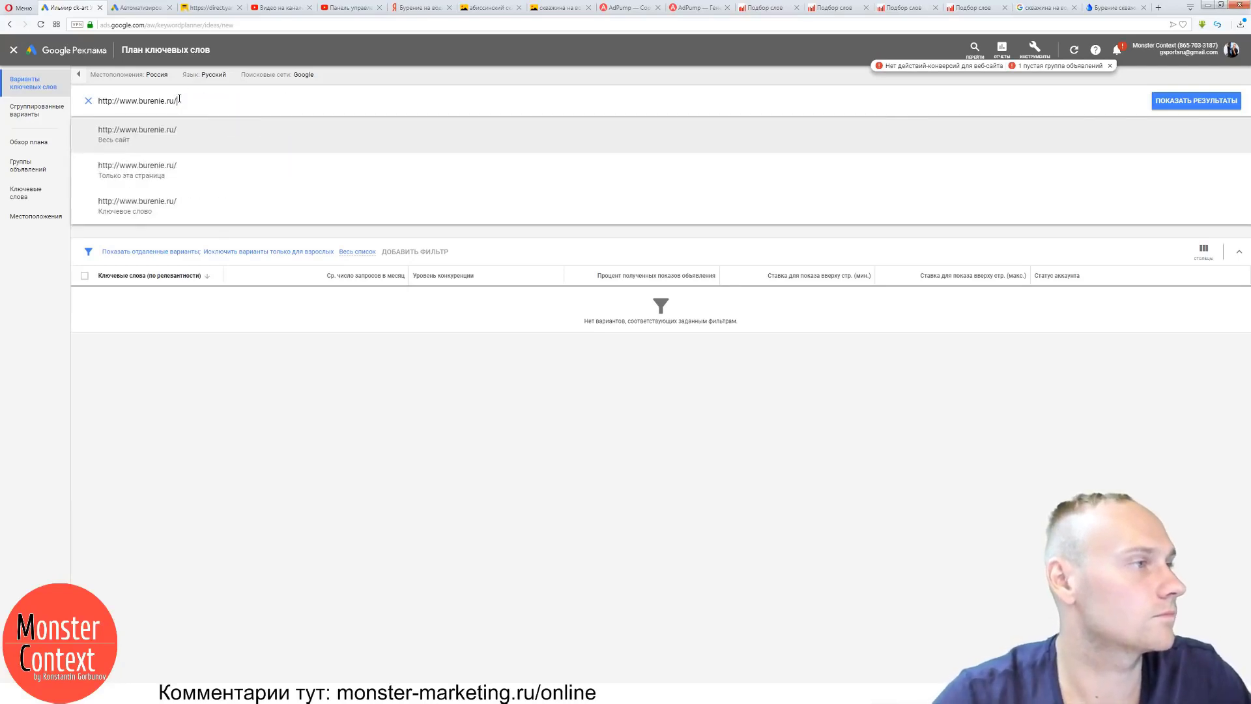
key("Home")
key("Delete")
key("Delete")
key("Delete")
key("Delete")
key("Delete")
key("Delete")
key("Delete")
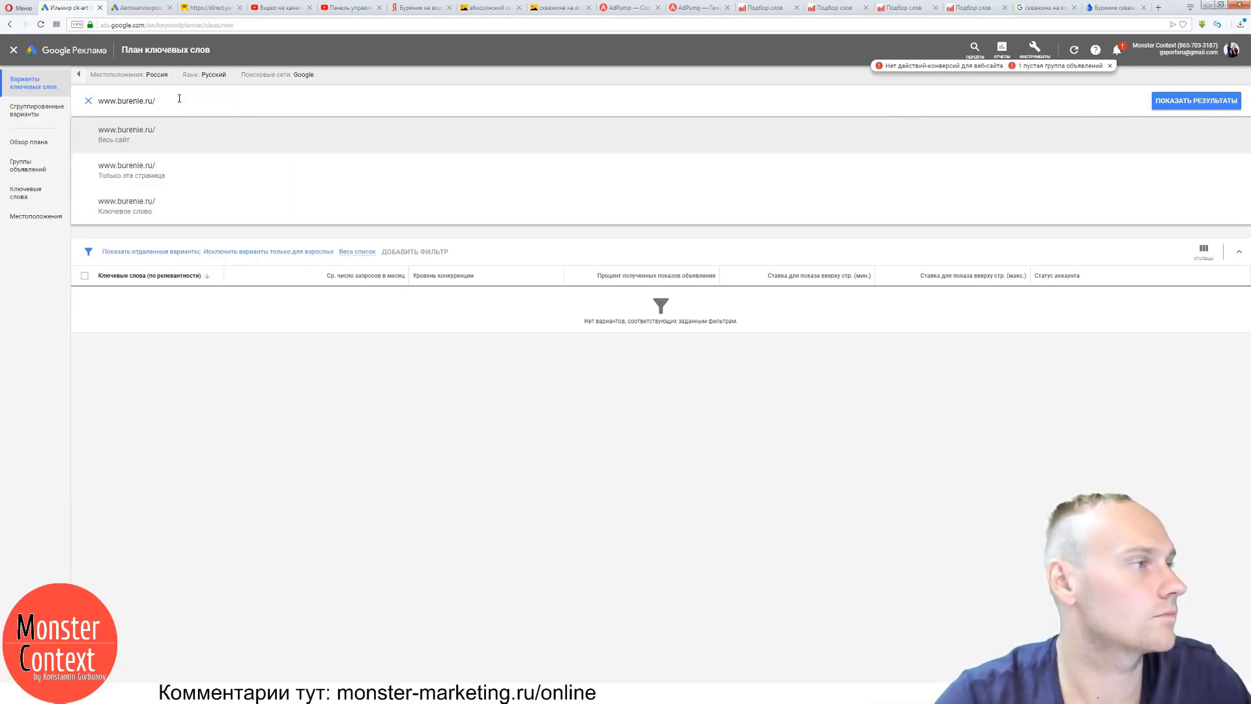
key("Delete")
key("Delete")
key("Delete")
key("Delete")
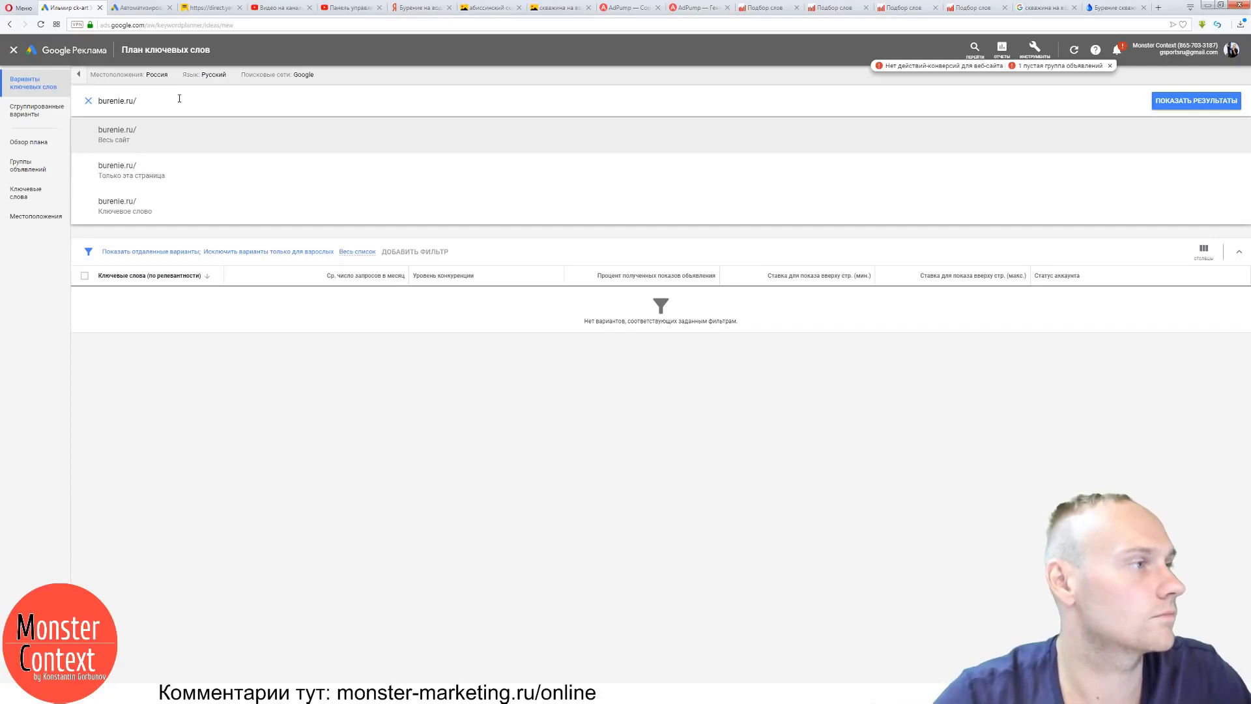
left_click(173, 134)
left_click(1154, 100)
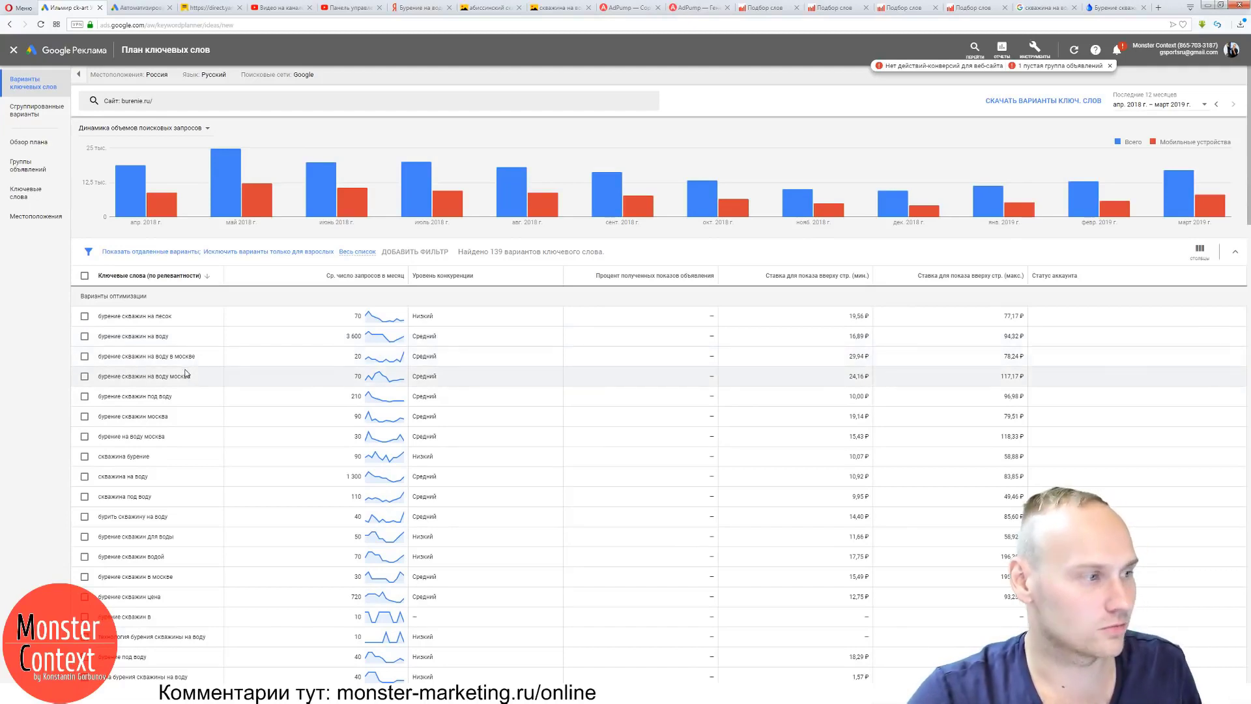
Look over the keyword ideas for burenie.ru and sort them by average monthly searches, highest first.
scroll(185, 374, "down", 1)
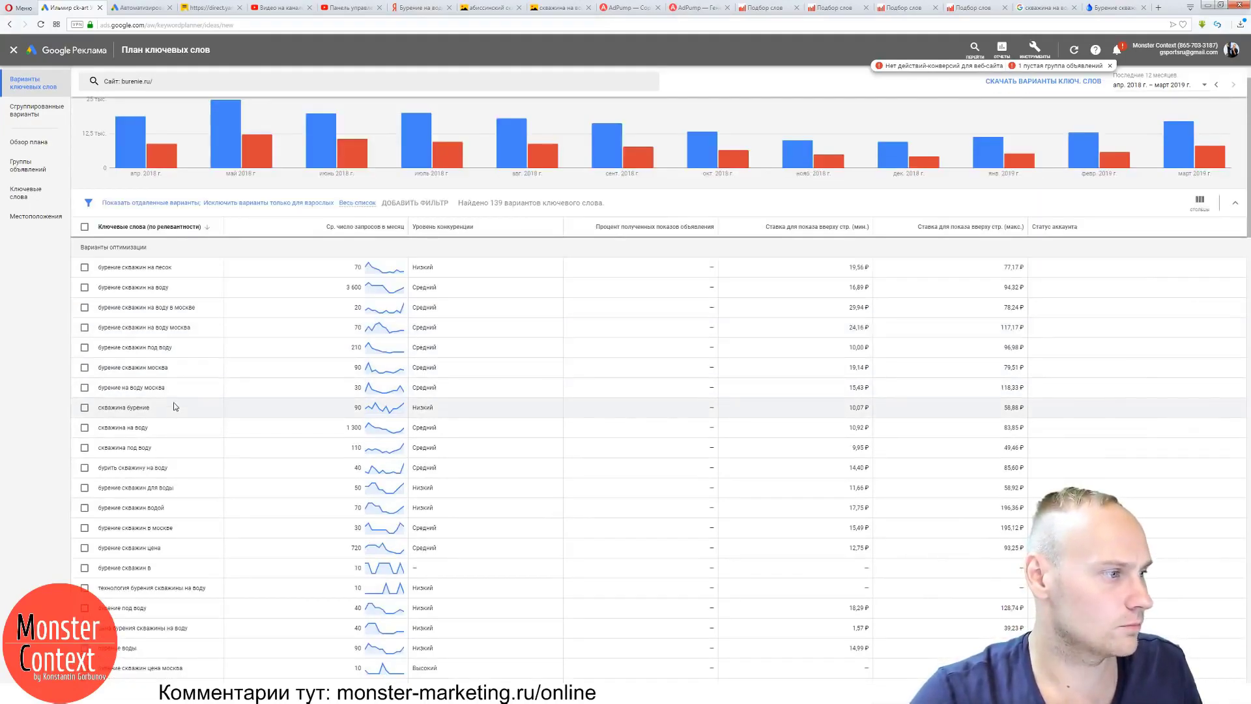
scroll(174, 404, "down", 4)
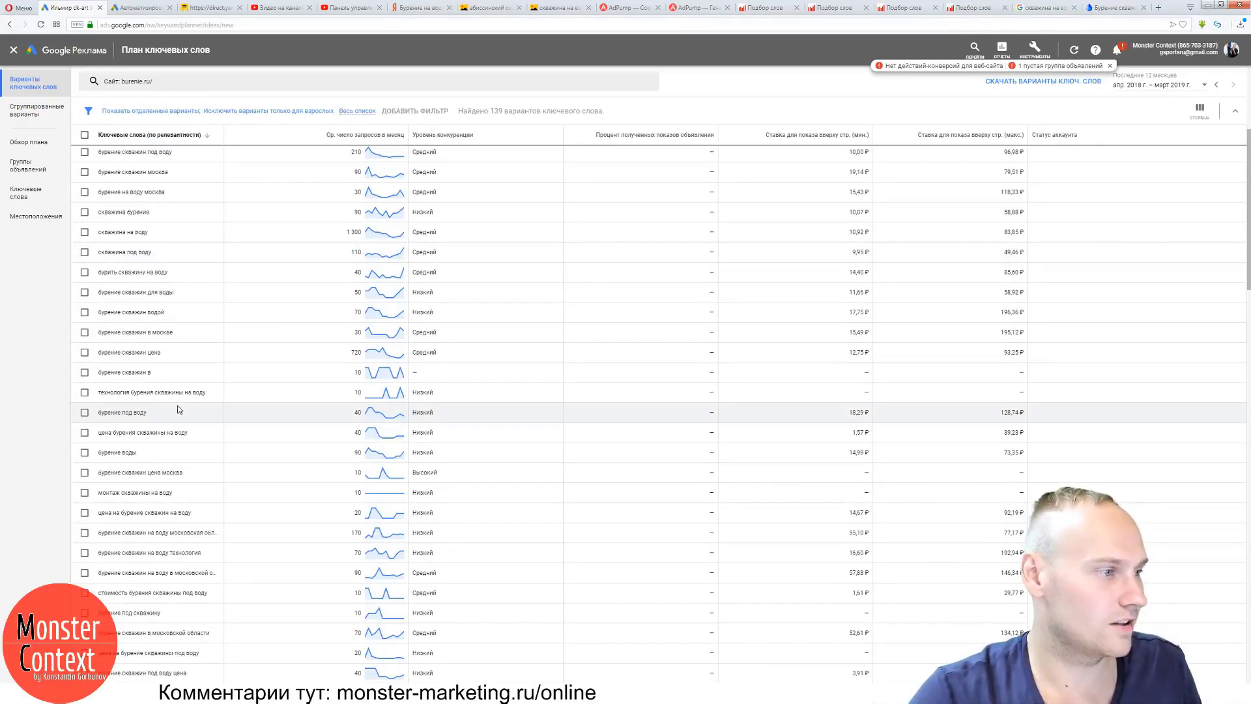
scroll(180, 410, "down", 1)
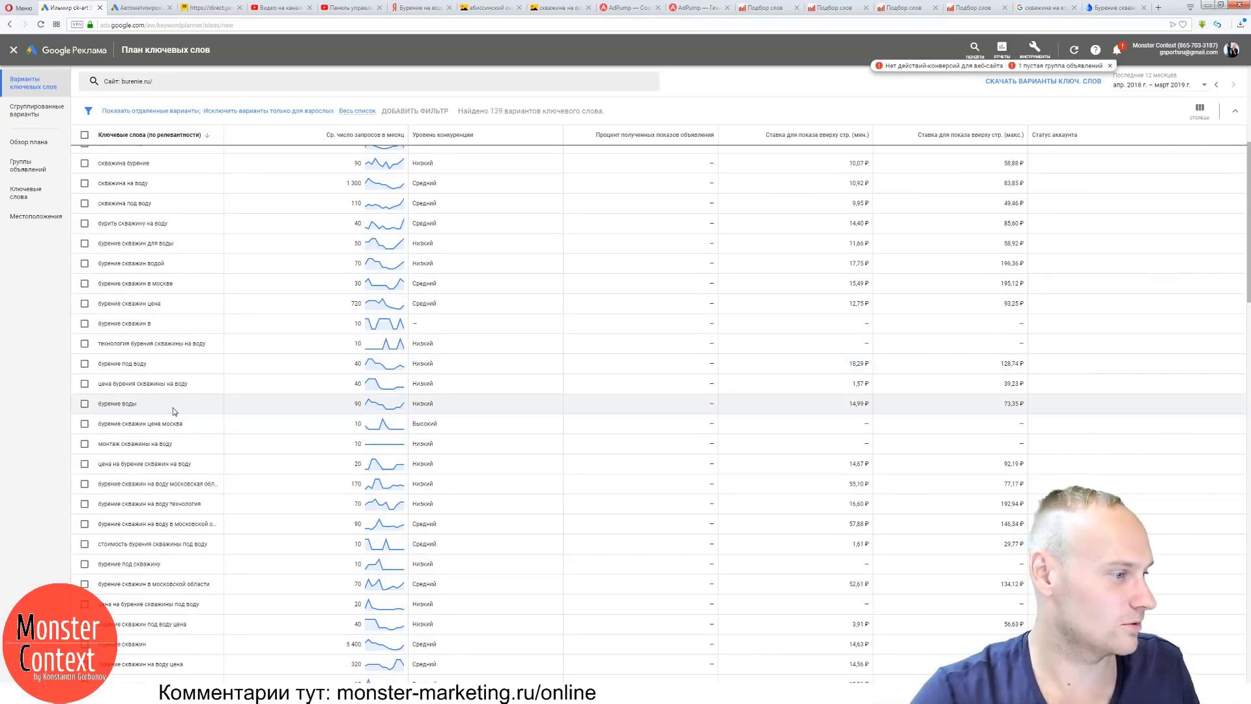
scroll(173, 406, "down", 4)
scroll(173, 408, "up", 9)
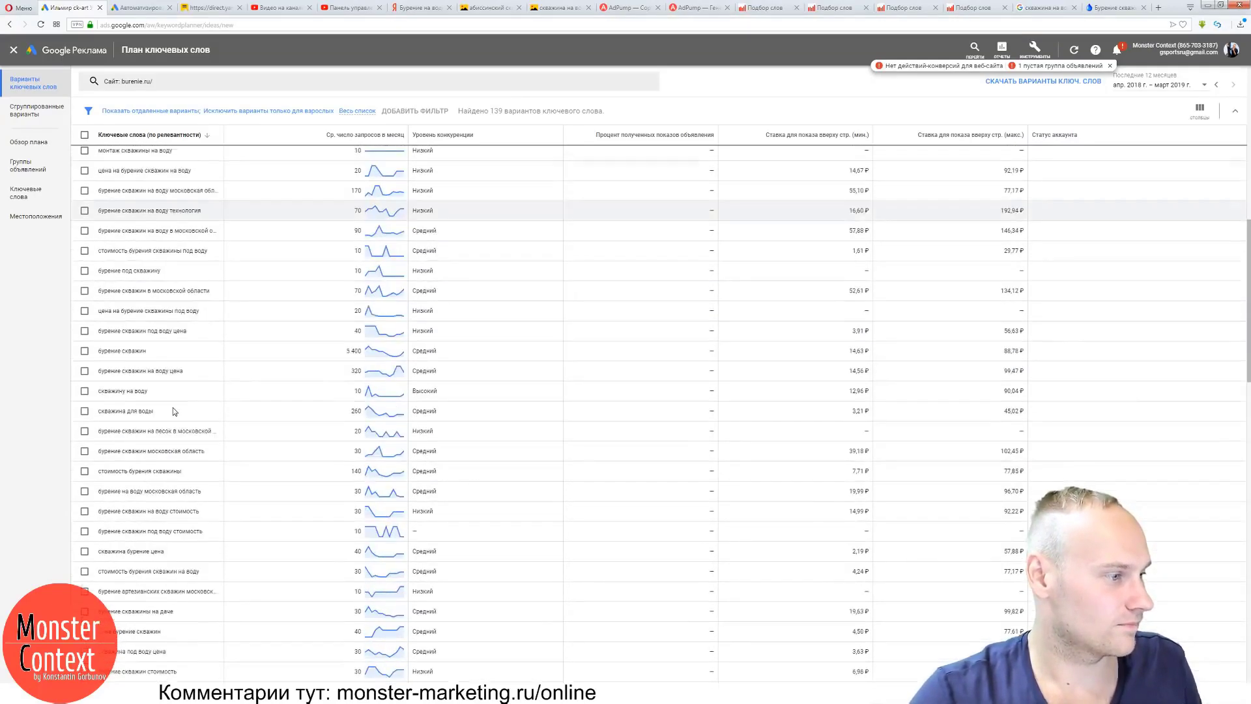
scroll(174, 408, "up", 1)
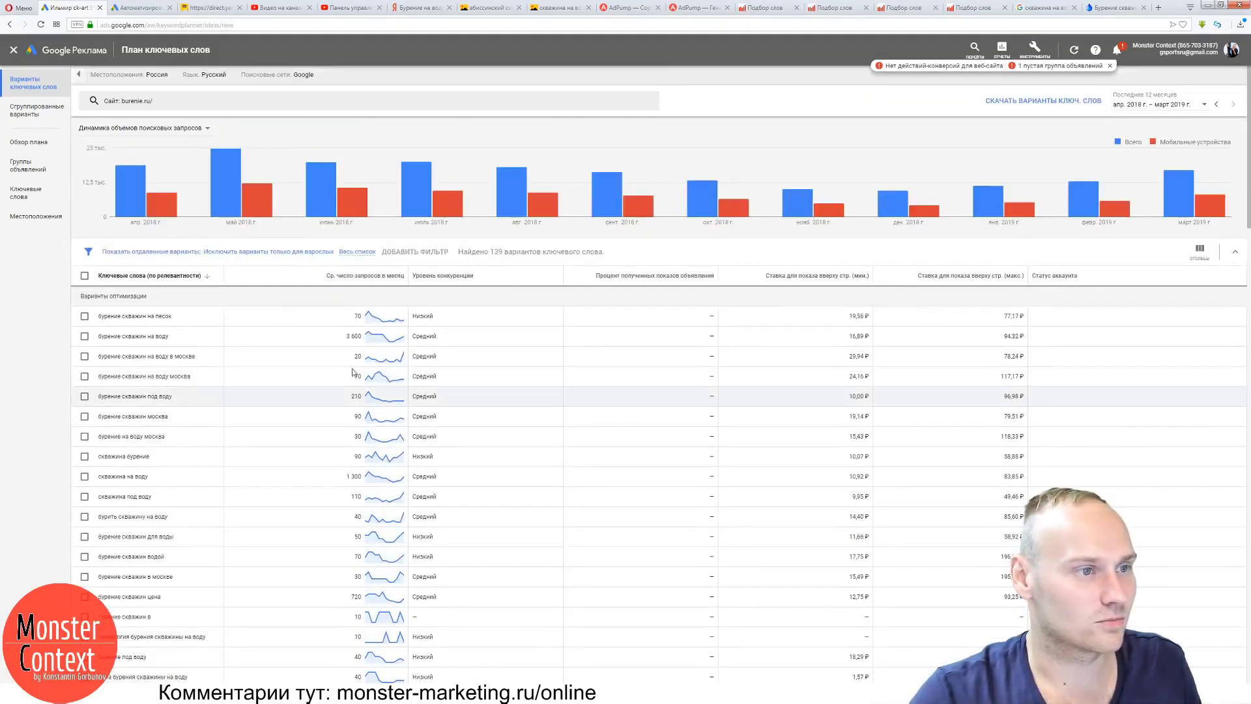
left_click(375, 279)
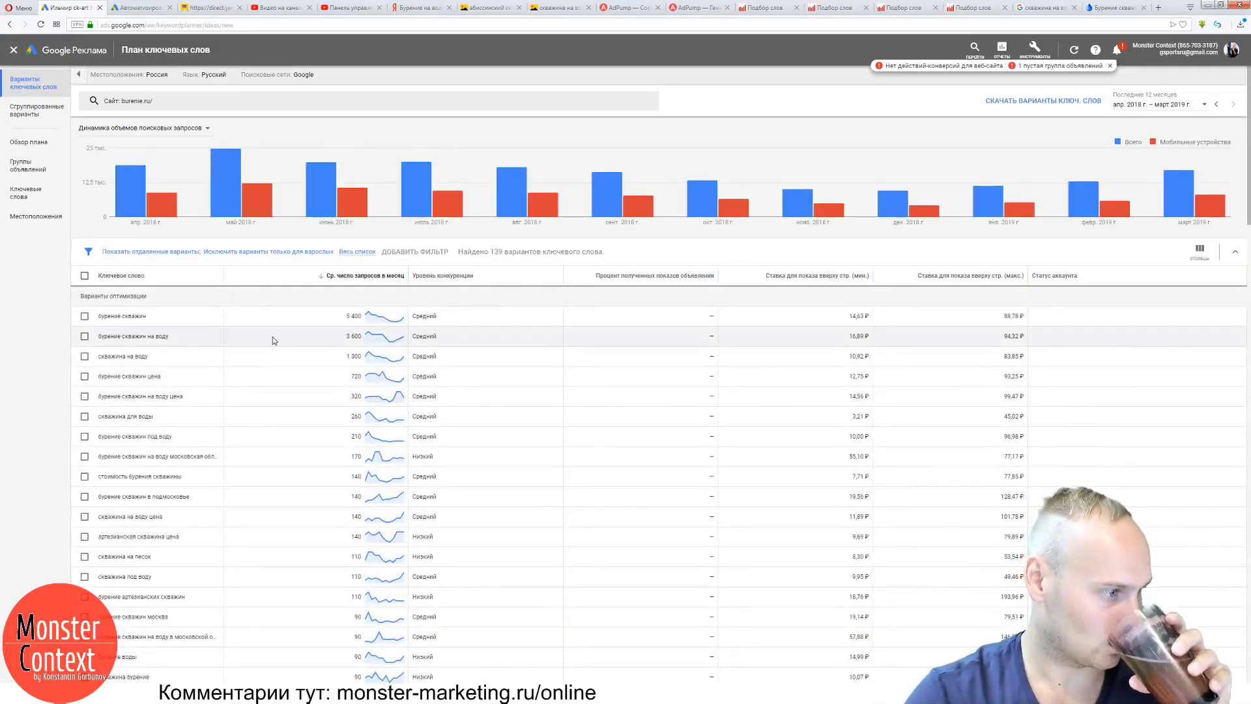
Find the idea «пробурить скважину на воду цена» in the sorted list and copy its words «пробурить скважину».
scroll(273, 340, "down", 4)
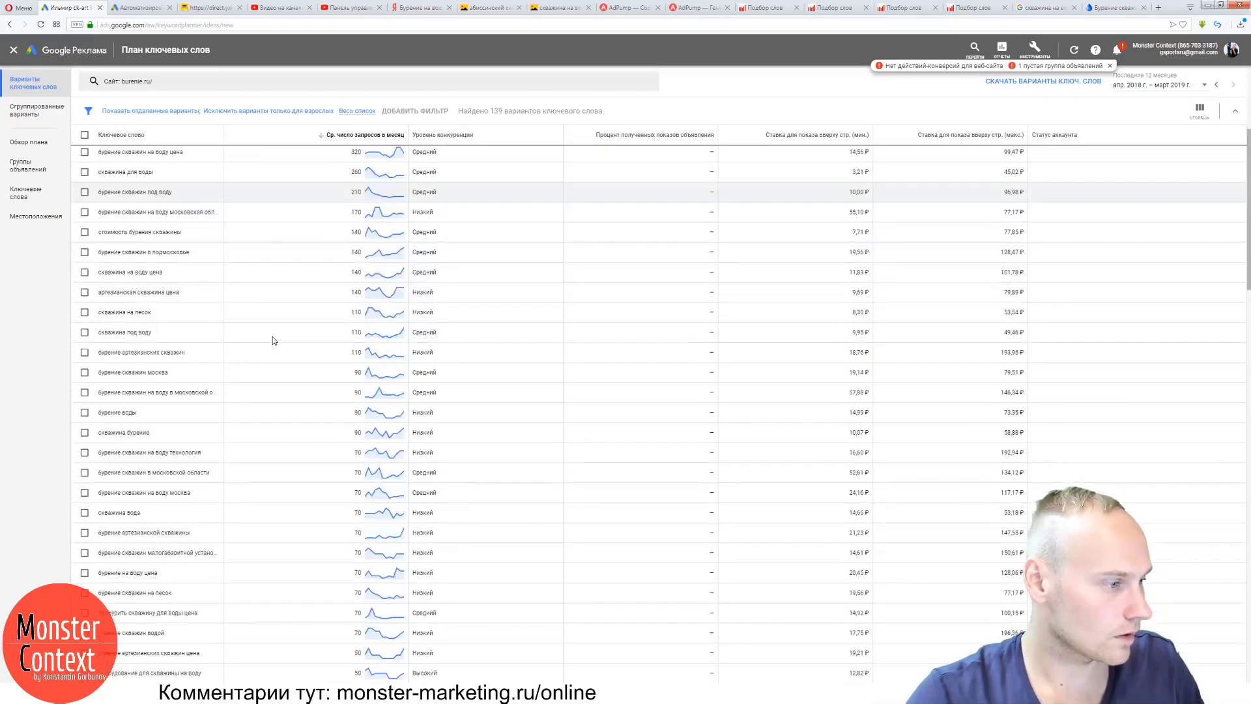
scroll(273, 340, "down", 1)
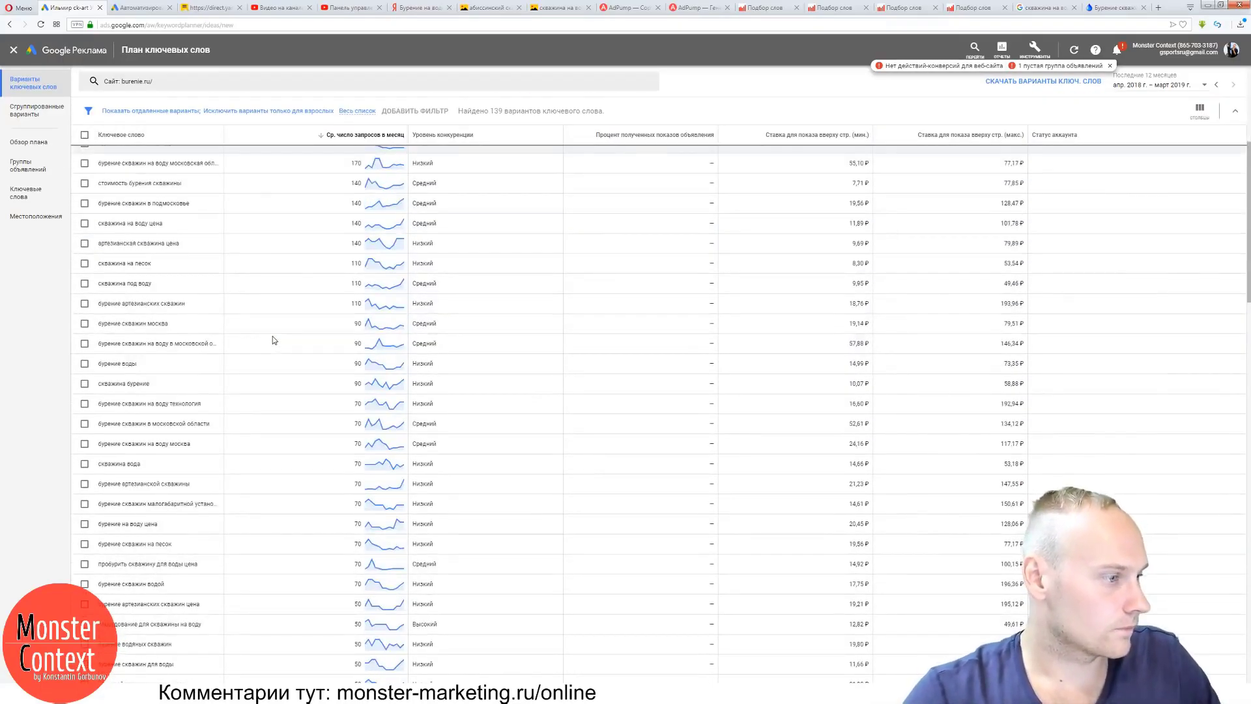
scroll(271, 335, "down", 1)
scroll(267, 337, "down", 5)
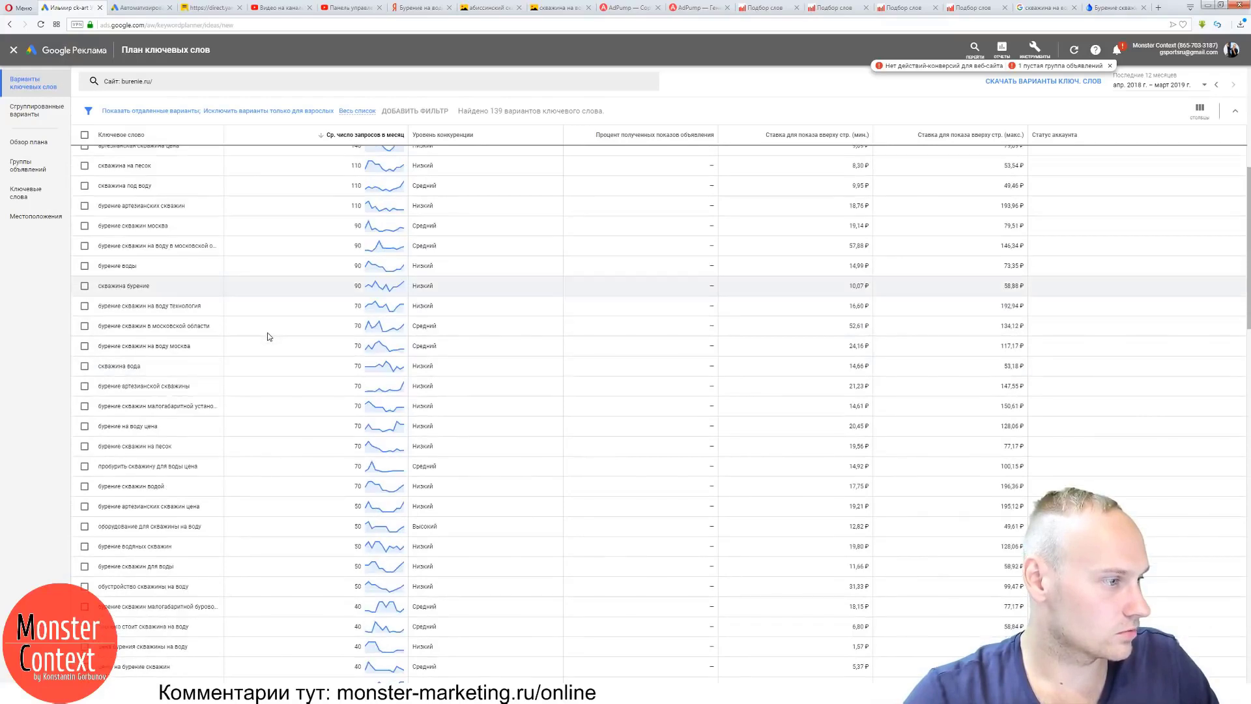
scroll(267, 336, "down", 10)
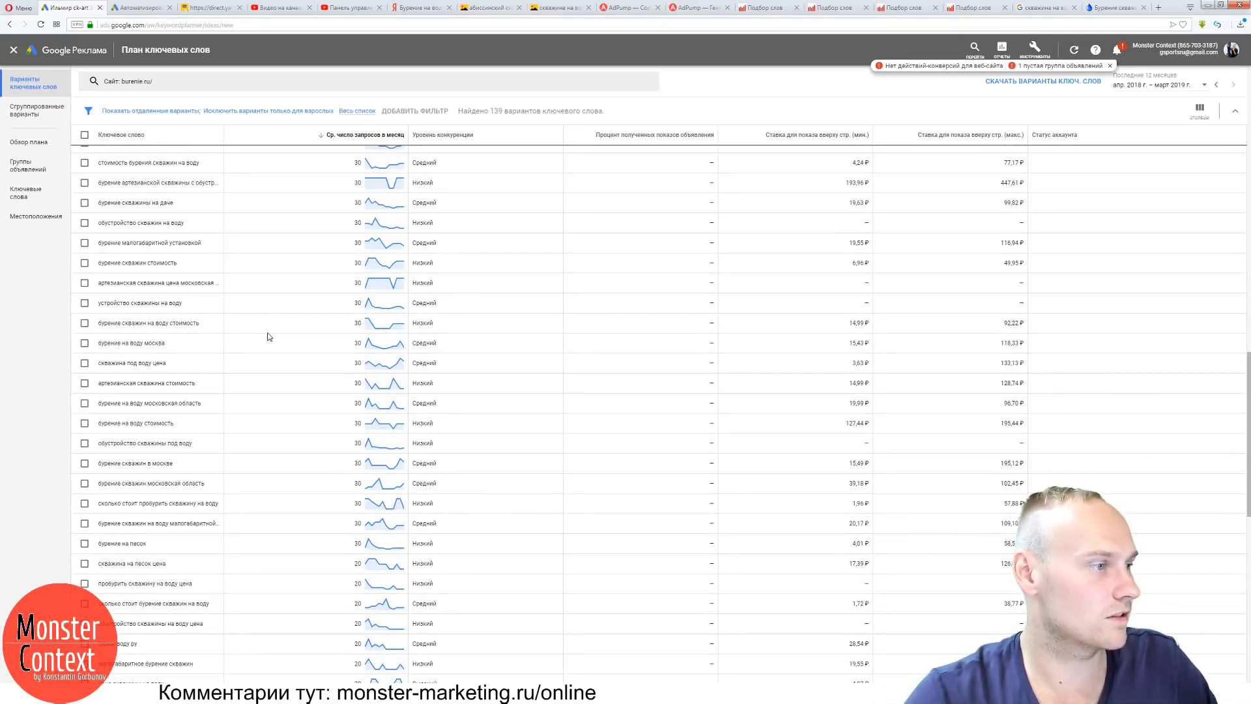
scroll(267, 336, "down", 2)
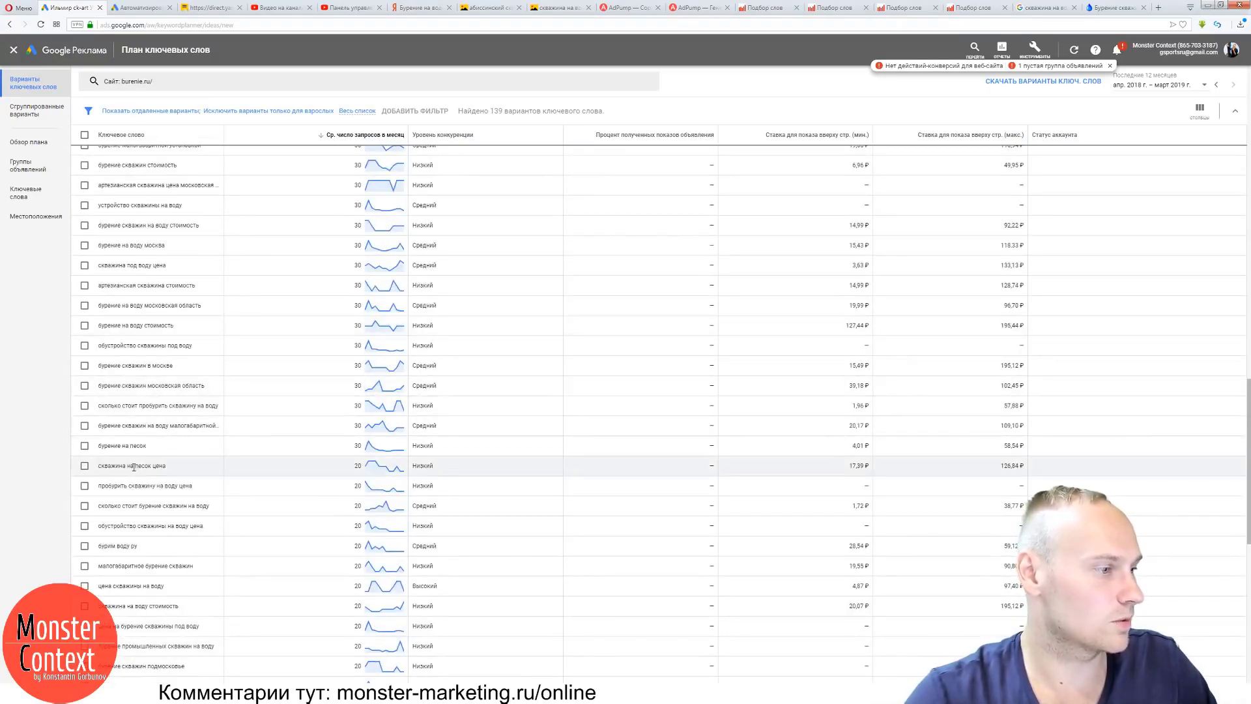
left_click_drag(99, 486, 155, 487)
key("ctrl+c")
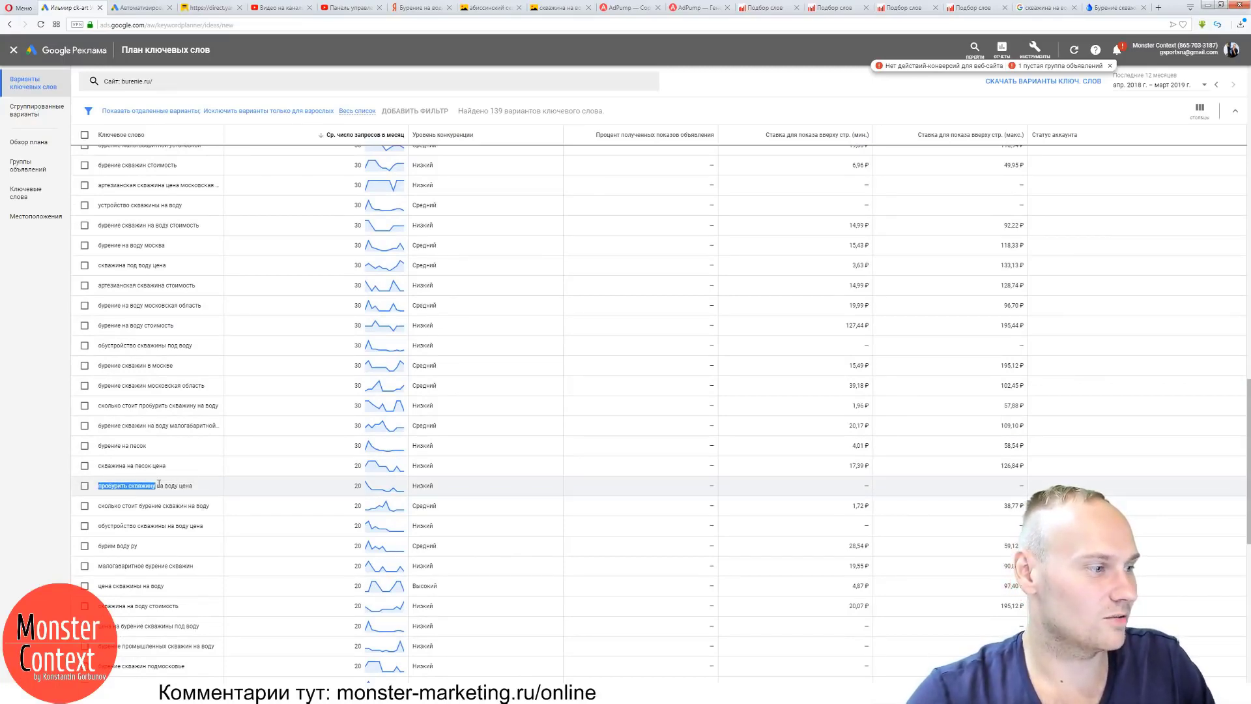
Check Key Collector's group list for «пробурить скважину», then return to the Keyword Planner ideas.
scroll(174, 481, "down", 1)
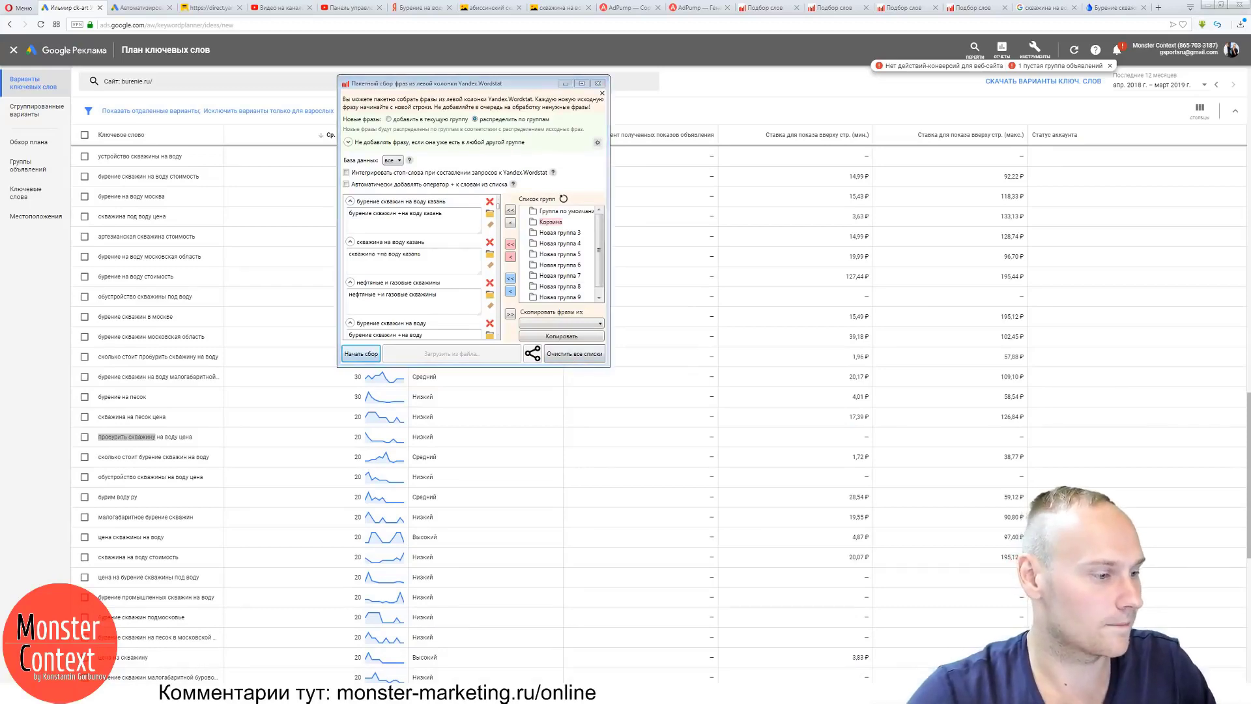
left_click(361, 354)
mouse_move(942, 215)
left_mouse_down()
mouse_move(942, 391)
mouse_move(940, 216)
left_mouse_up()
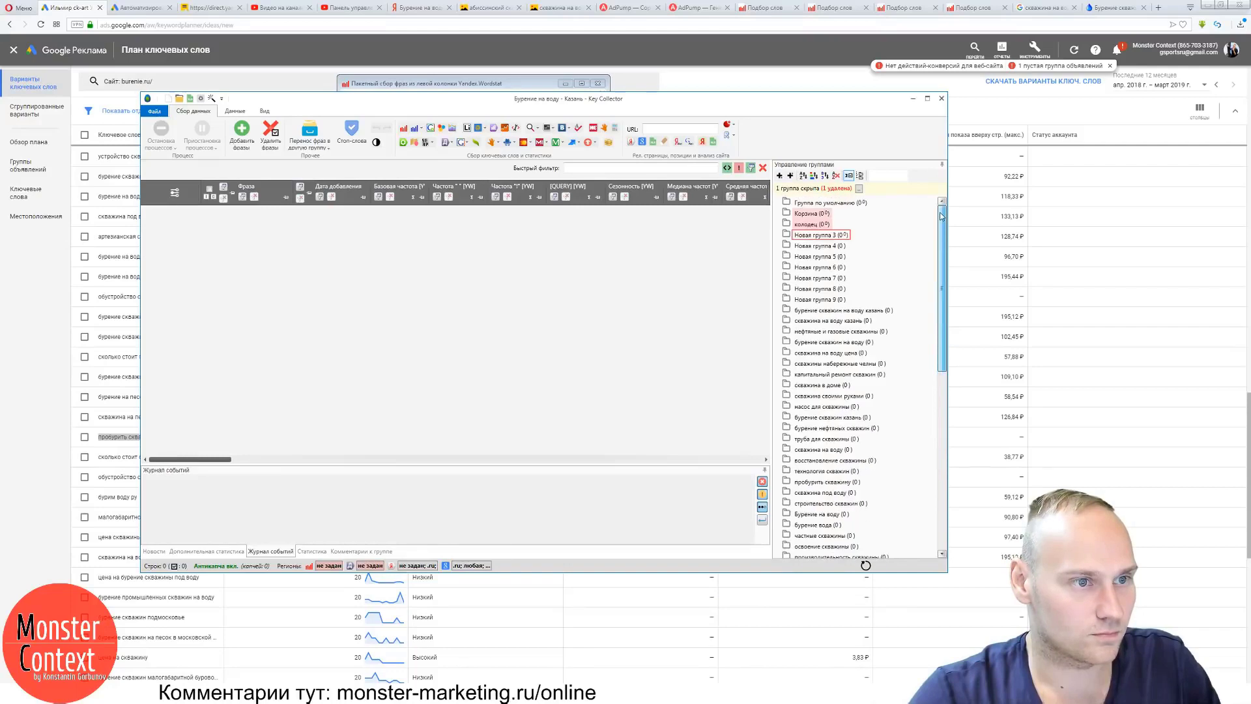
scroll(856, 336, "down", 3)
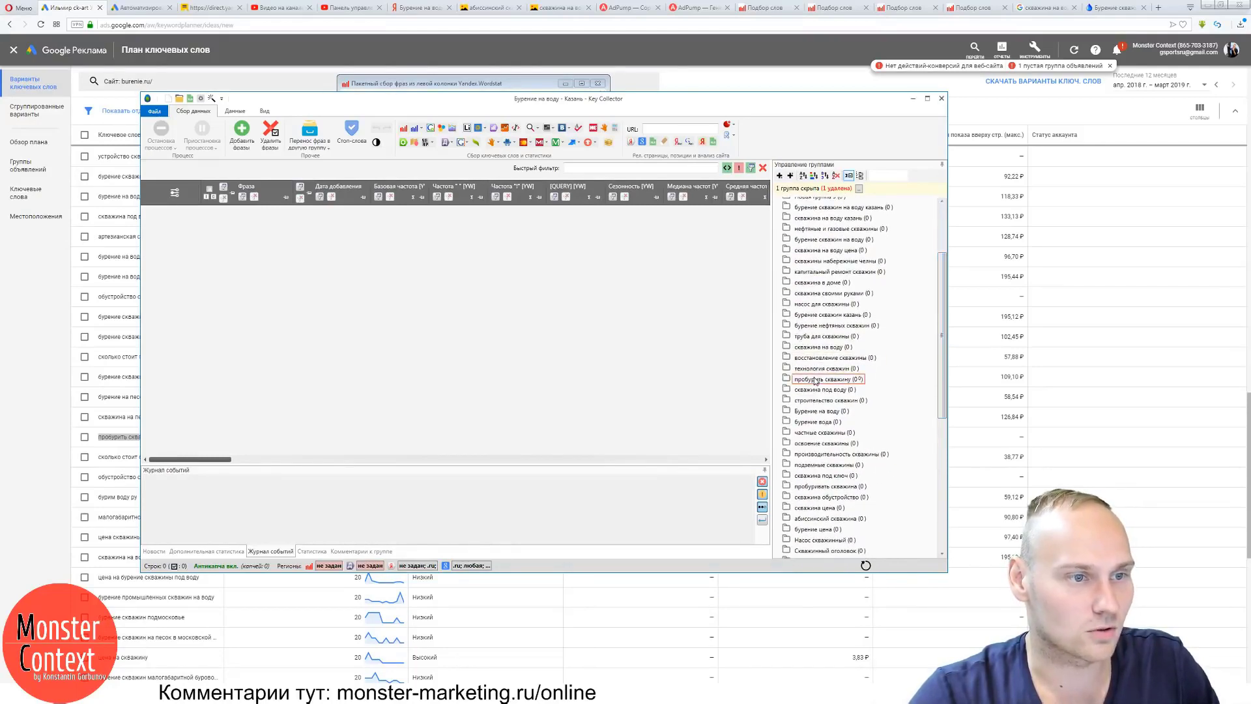
left_click(138, 437)
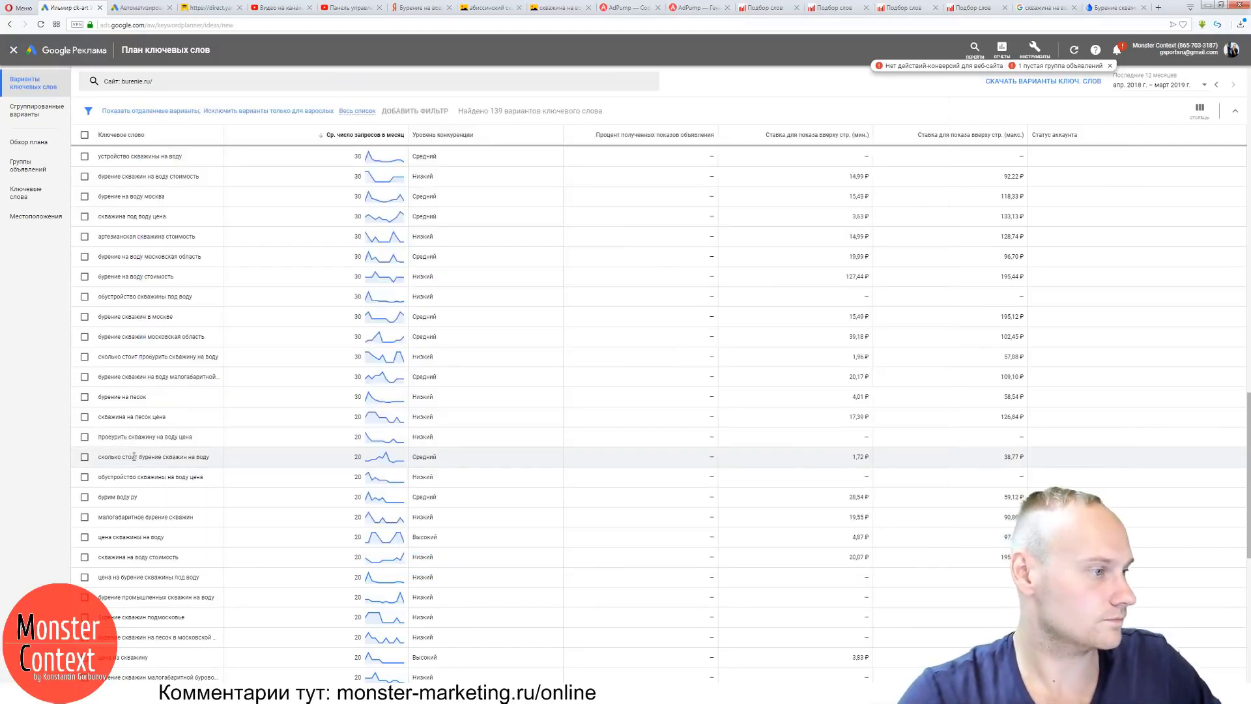
Examine the remaining low-volume keyword ideas for burenie.ru for phrases missing from the collected groups.
scroll(174, 458, "down", 3)
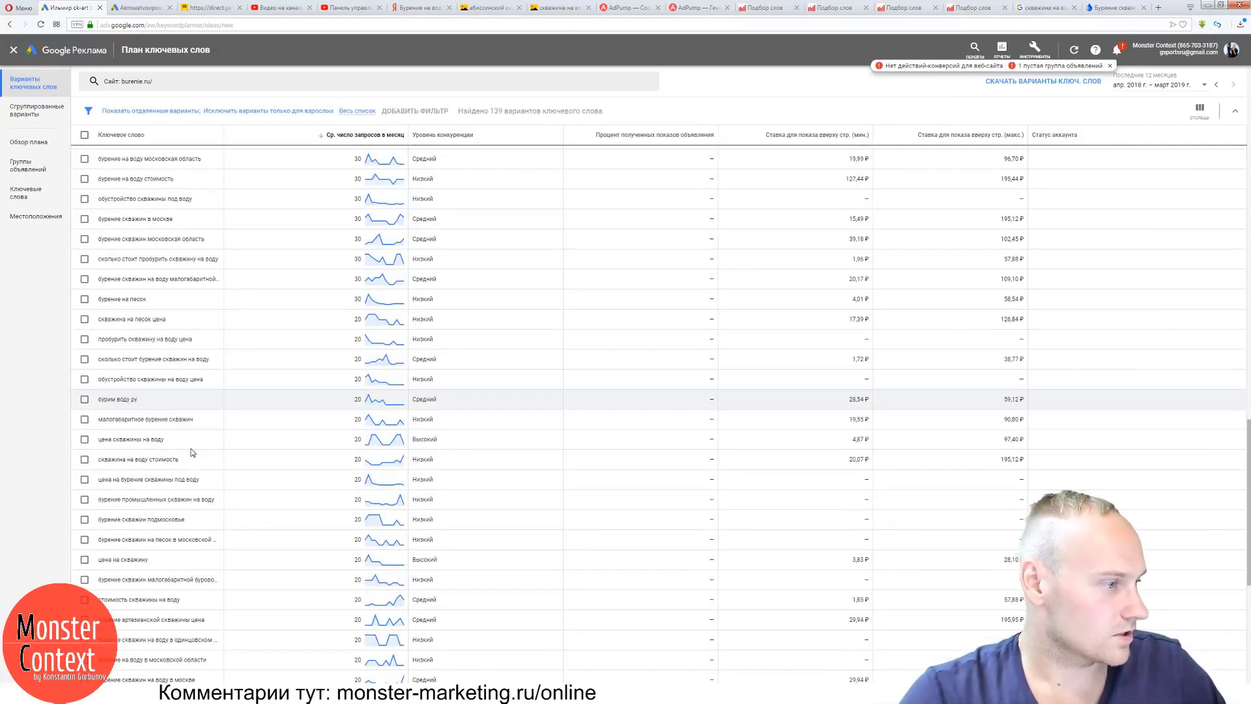
scroll(192, 449, "down", 5)
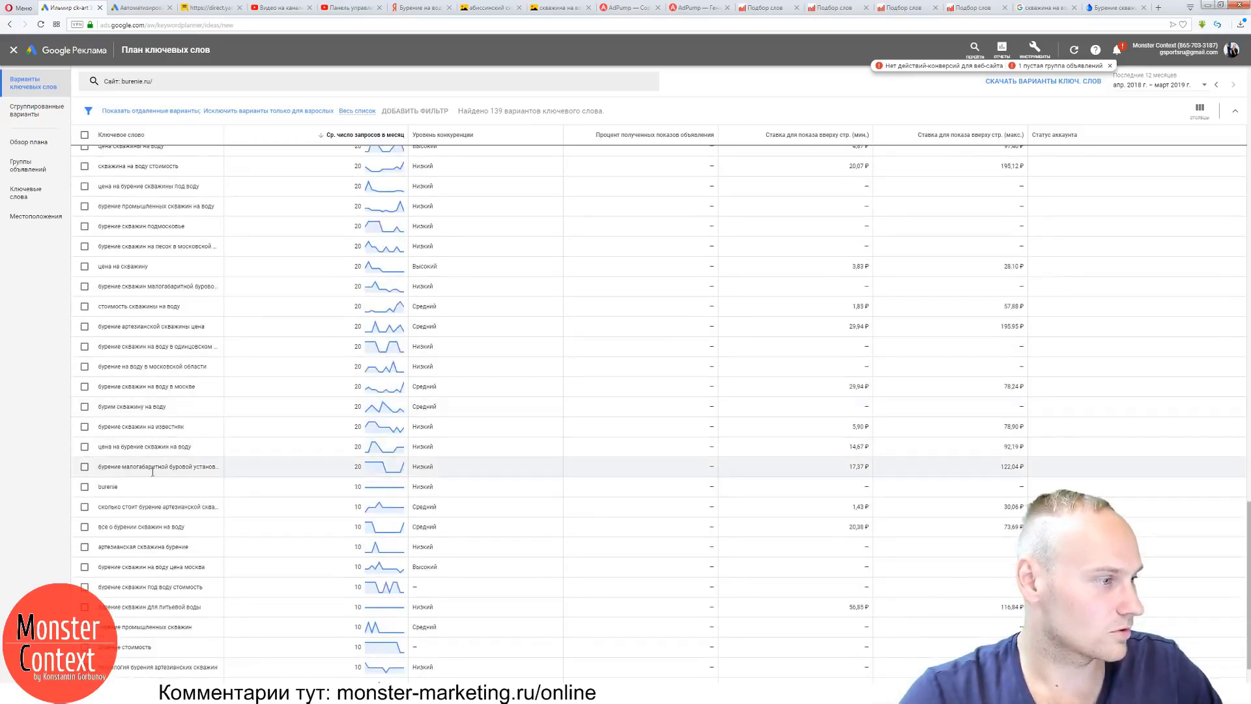
left_click_drag(122, 488, 162, 491)
left_click(184, 494)
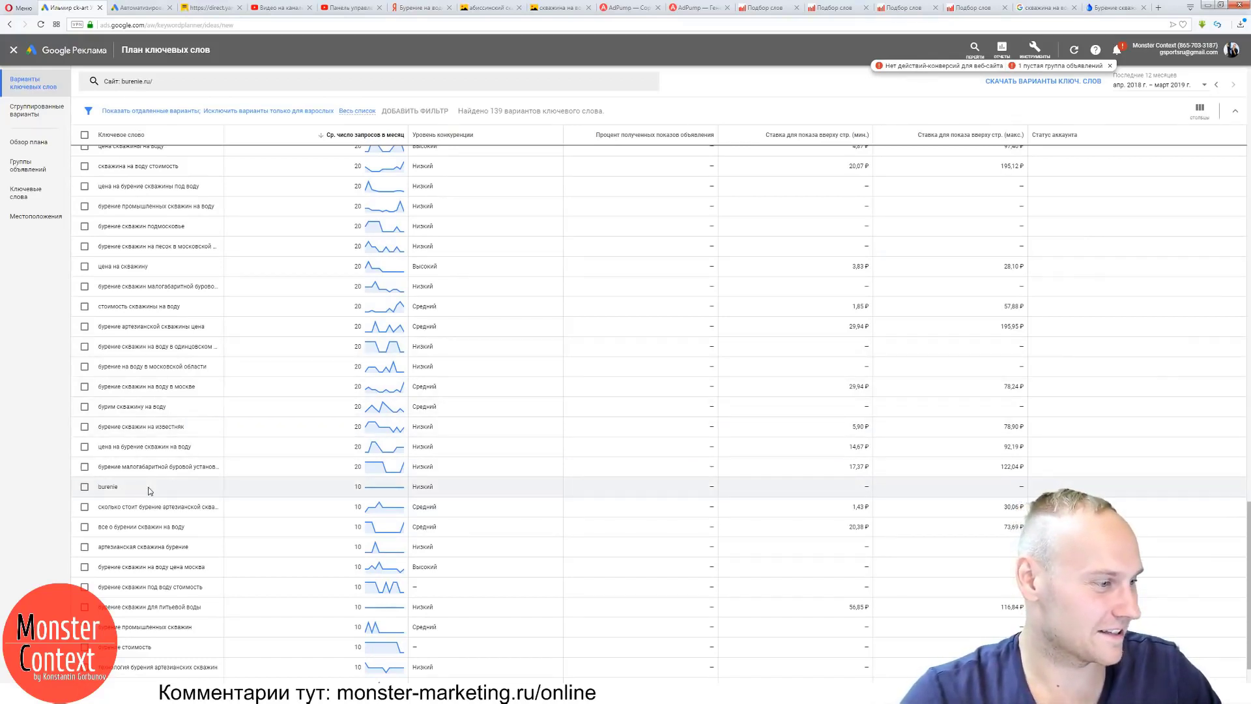
scroll(149, 488, "down", 2)
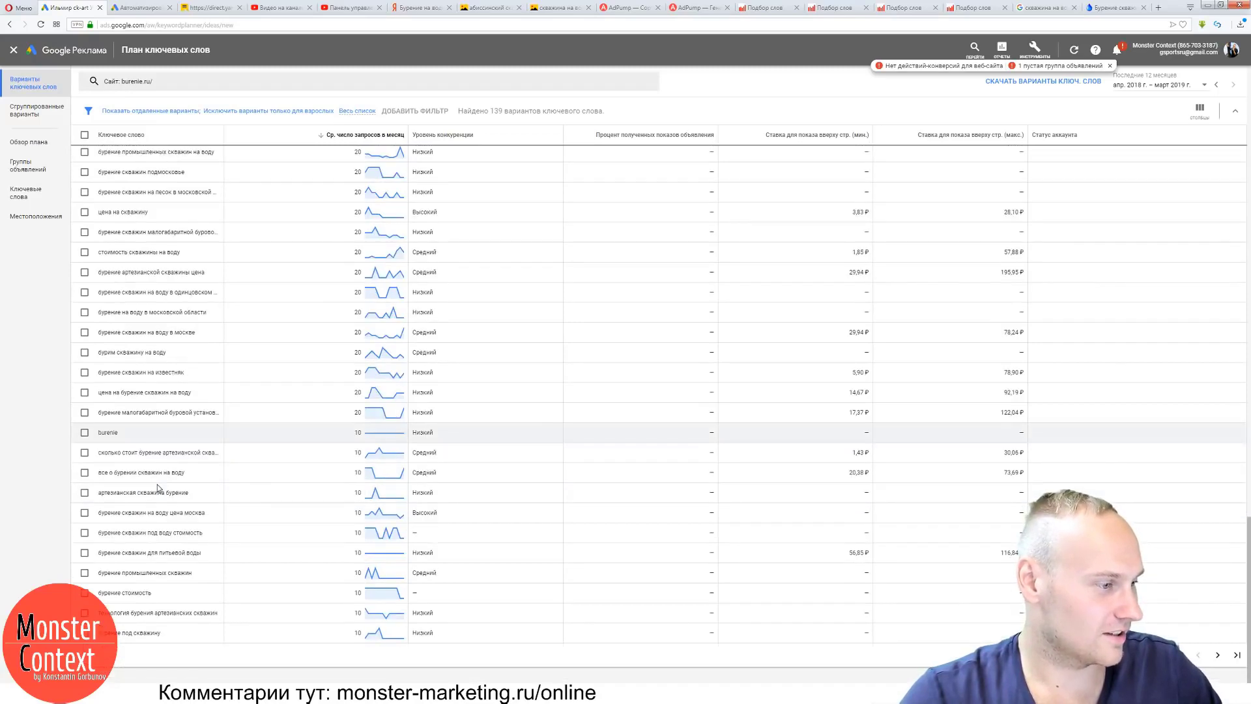
scroll(159, 485, "up", 5)
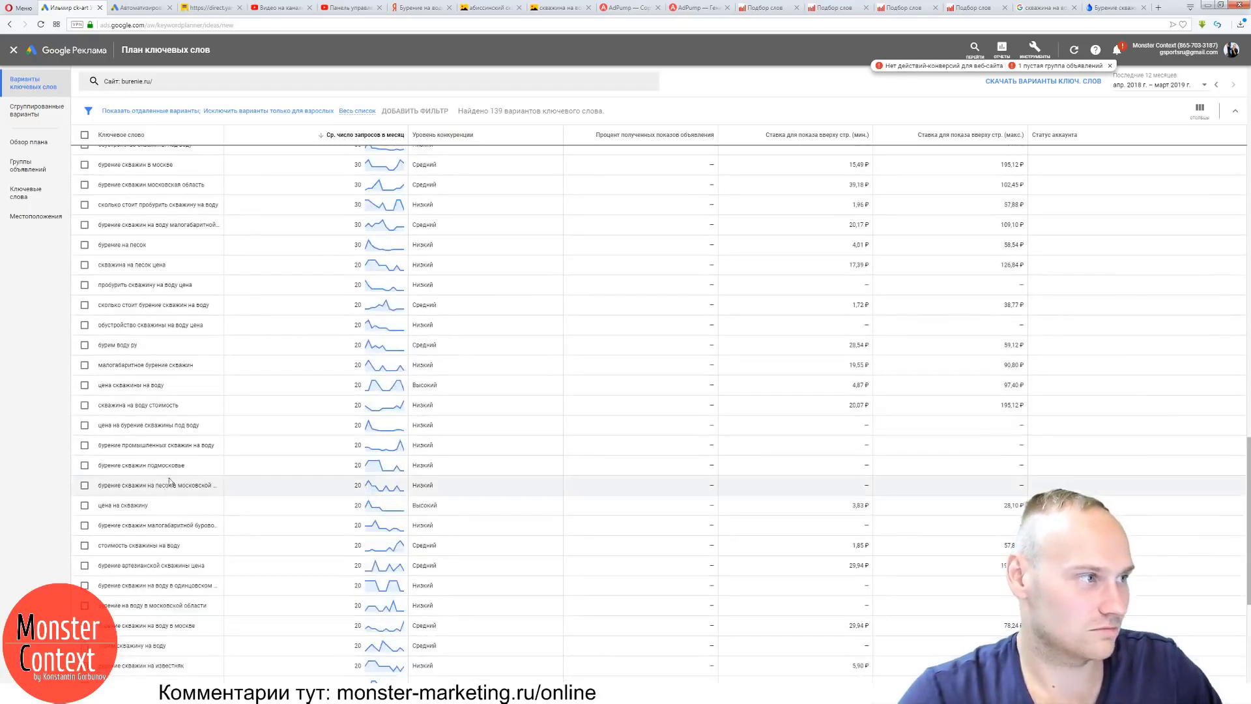
scroll(170, 480, "up", 10)
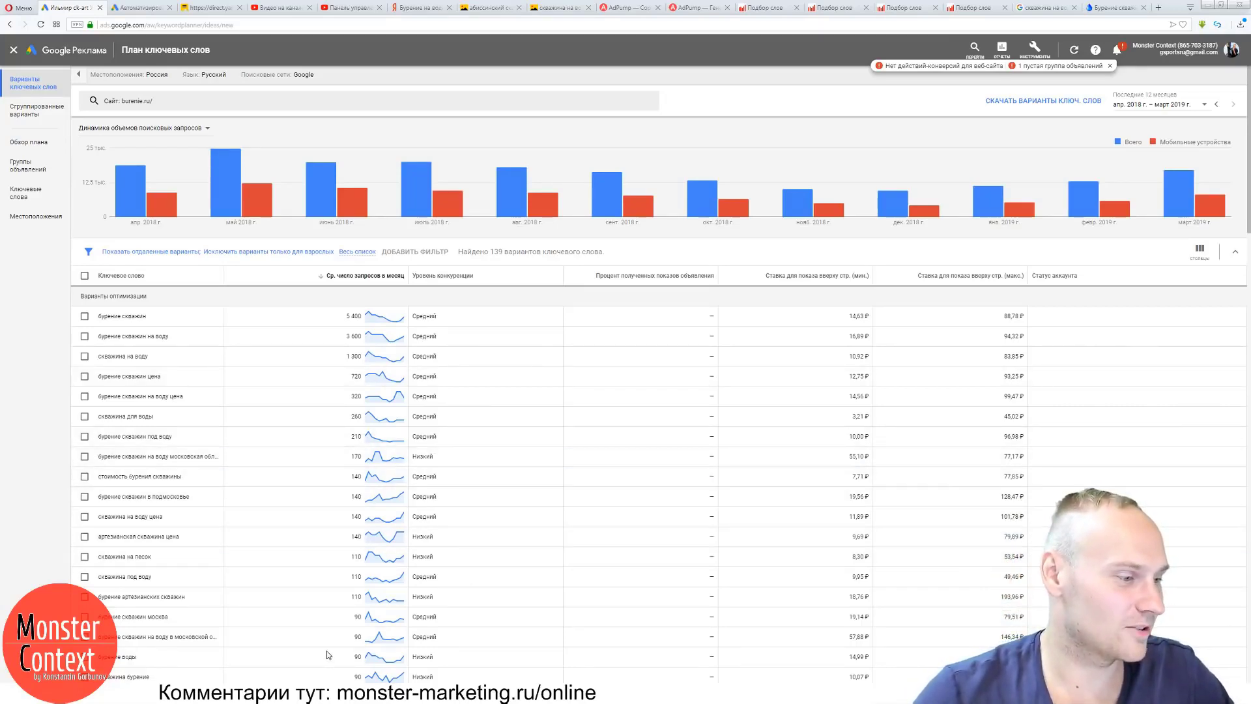
Switch to Key Collector and delete the empty groups from «Новая группа 3» through «Новая группа 9».
key("alt+Tab")
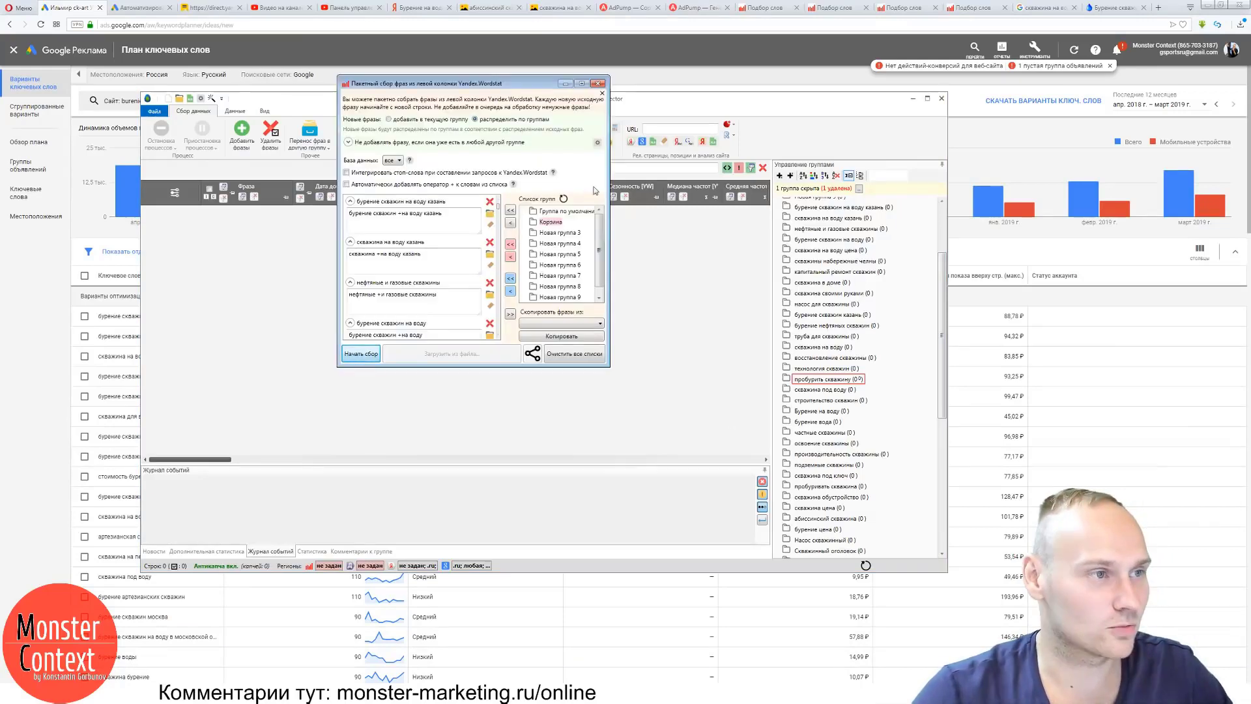
left_click_drag(944, 279, 944, 225)
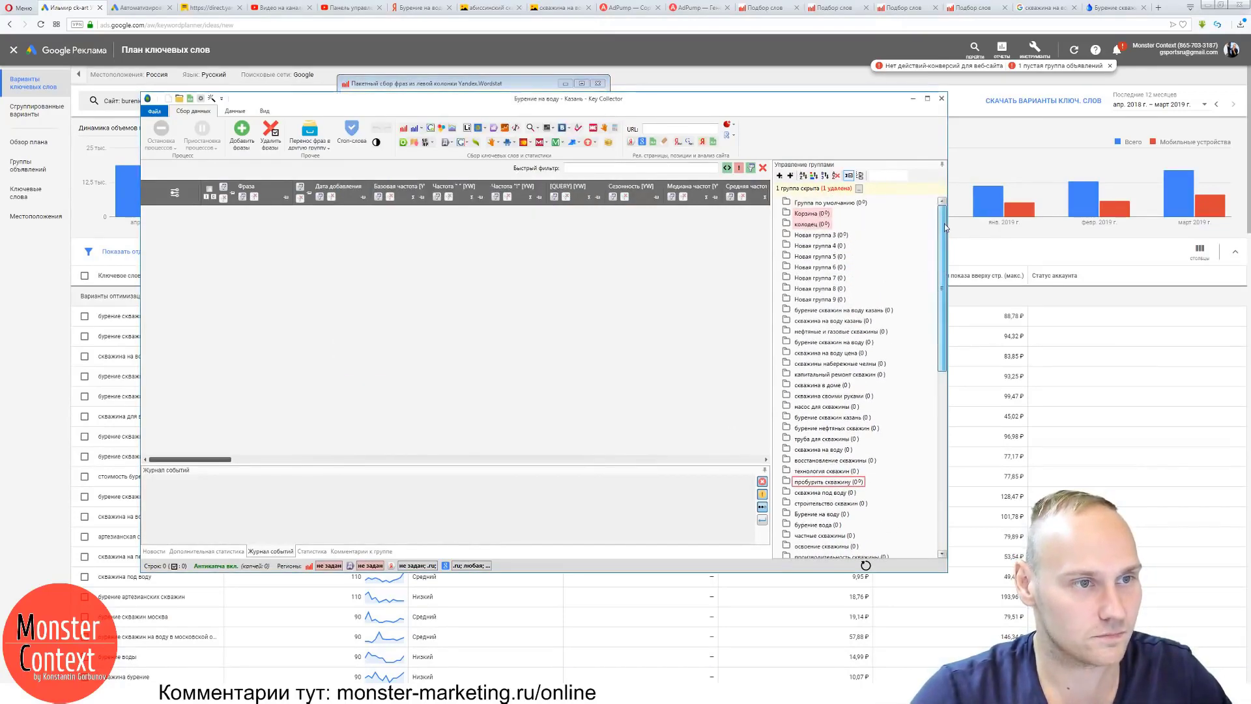
left_click(814, 234)
left_click(823, 300, "shift")
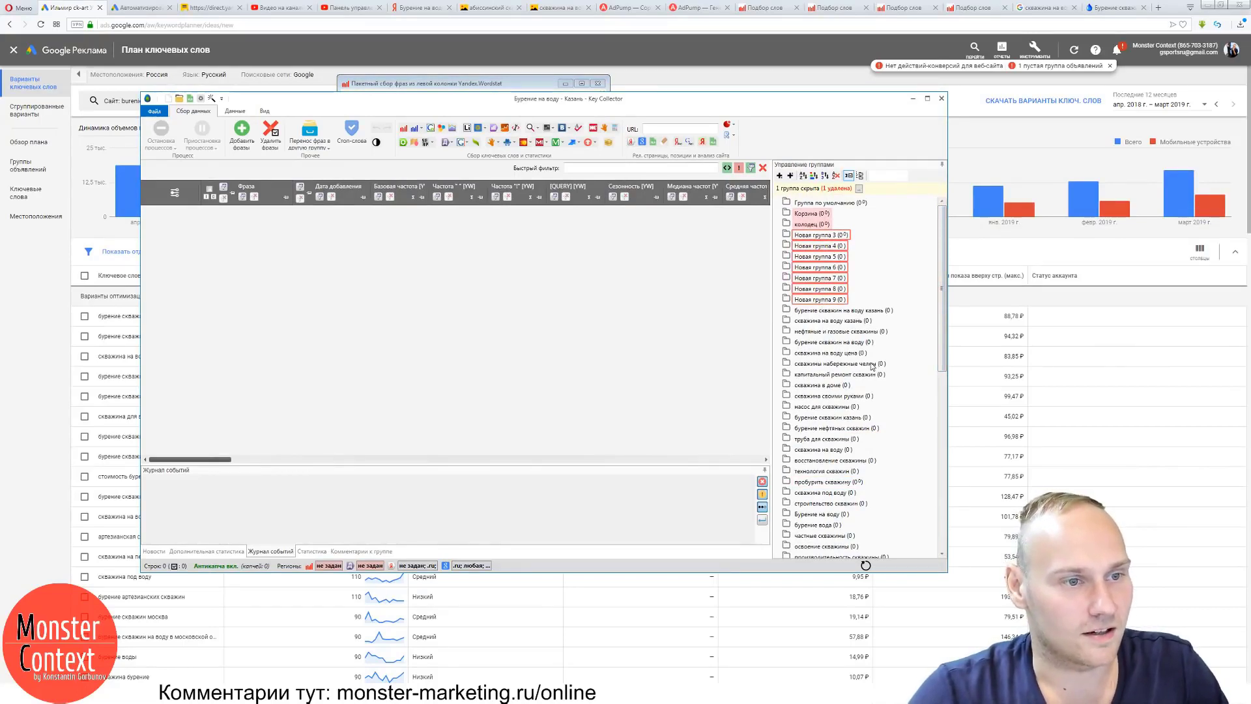
key("Delete")
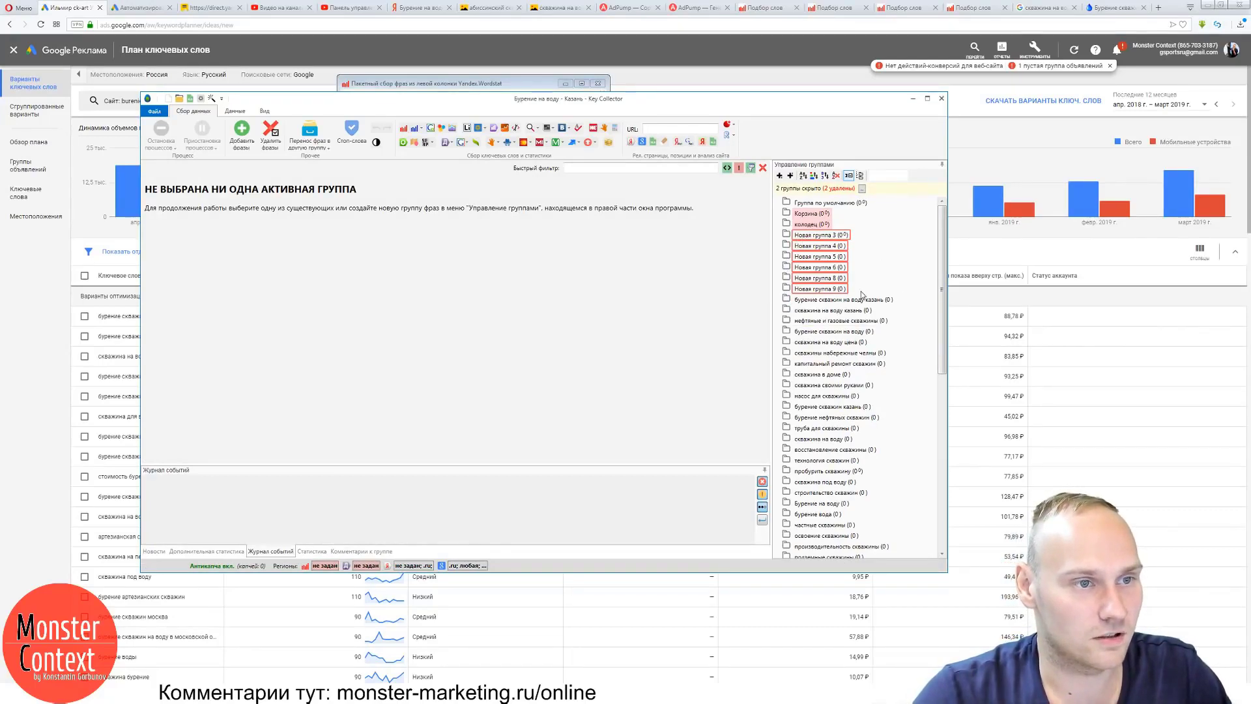
key("Delete")
key("Escape")
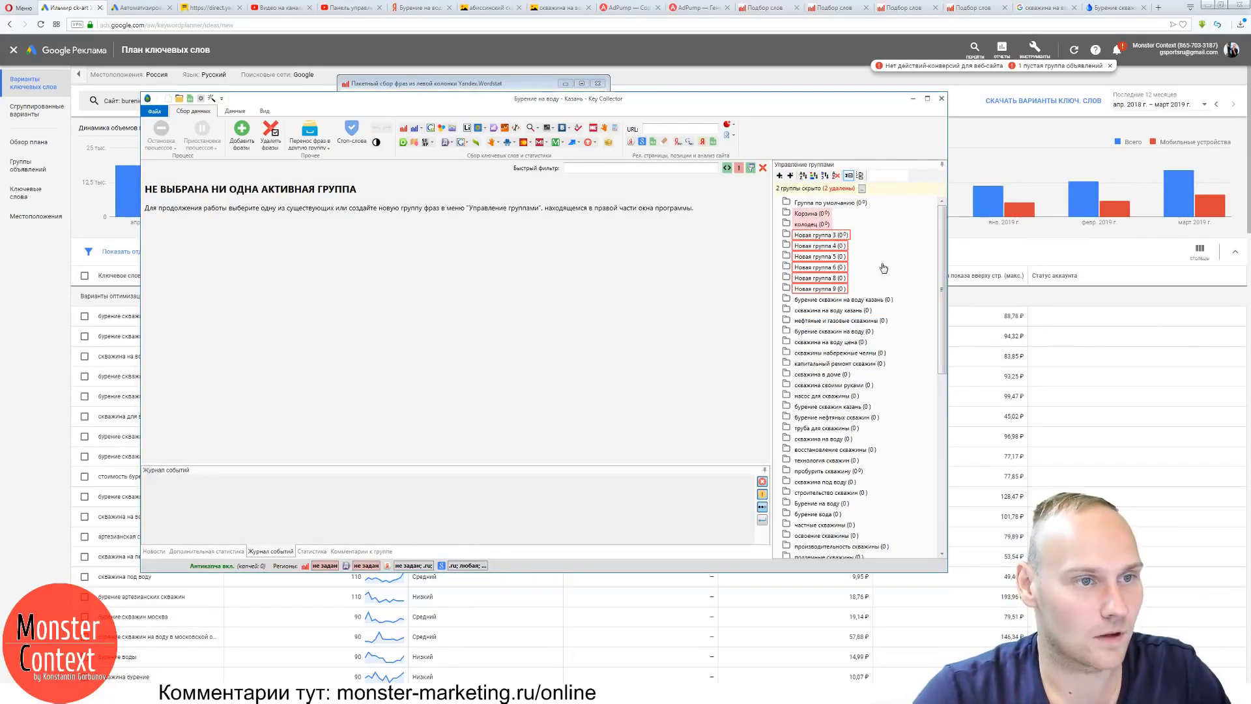
key("Delete")
left_click(654, 382)
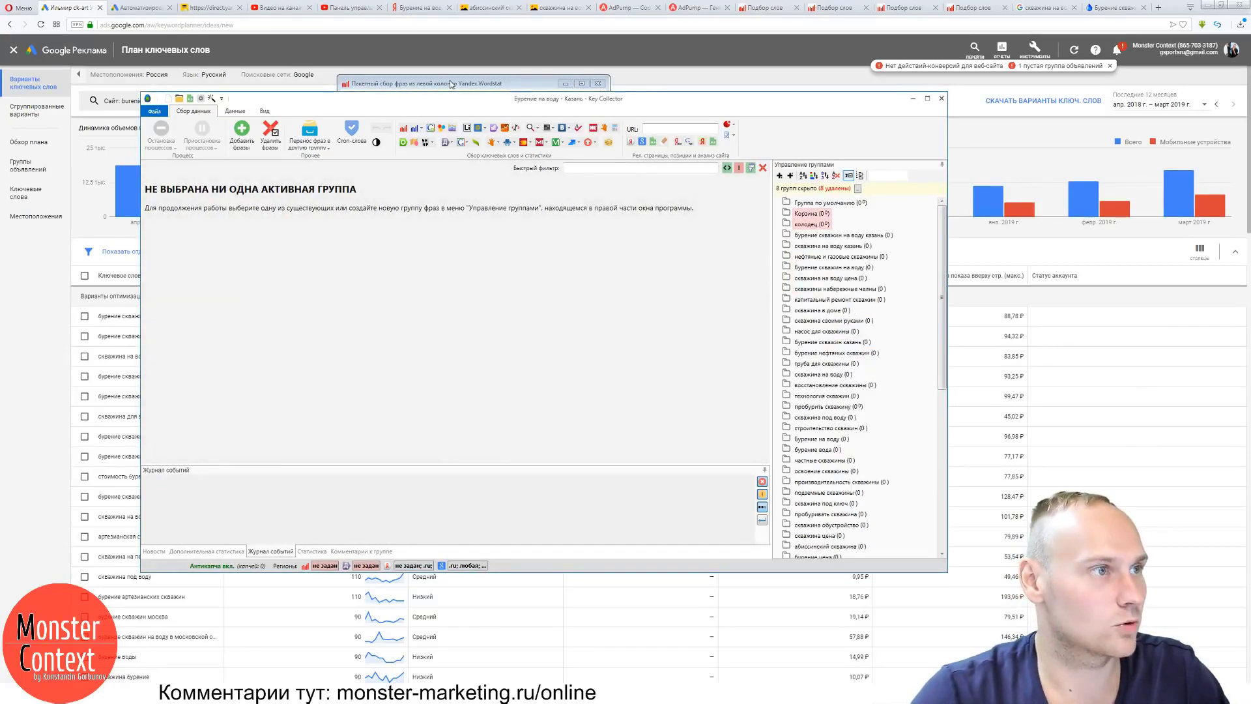
Set the Yandex.Wordstat collection region to Республика Татарстан (Россия, Поволжье) for all groups.
double_click(450, 80)
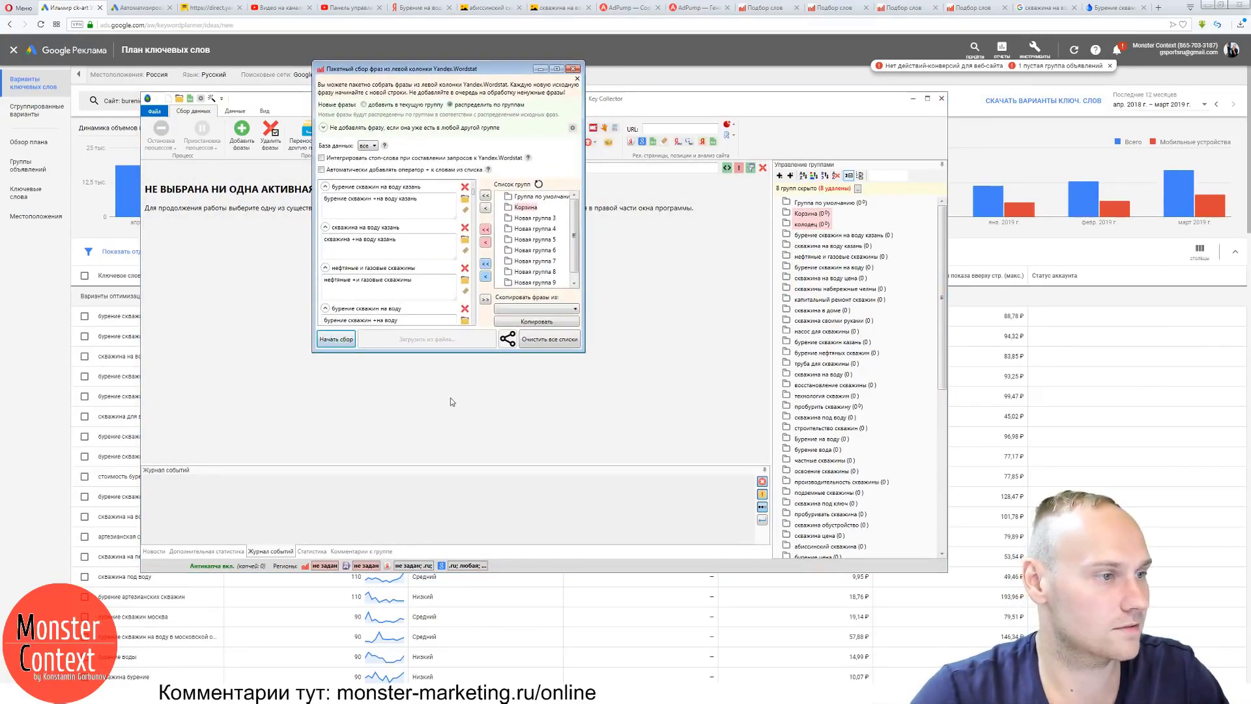
left_click(335, 339)
left_click(710, 381)
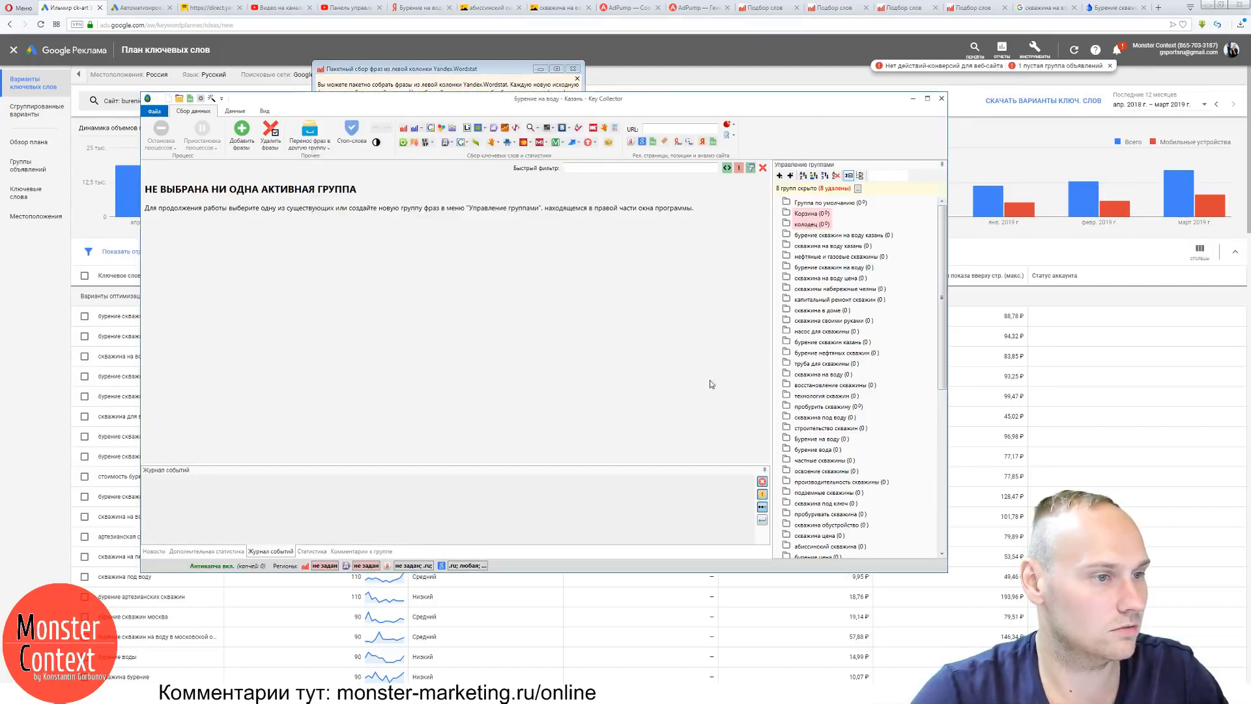
left_click(833, 299)
left_click(327, 565)
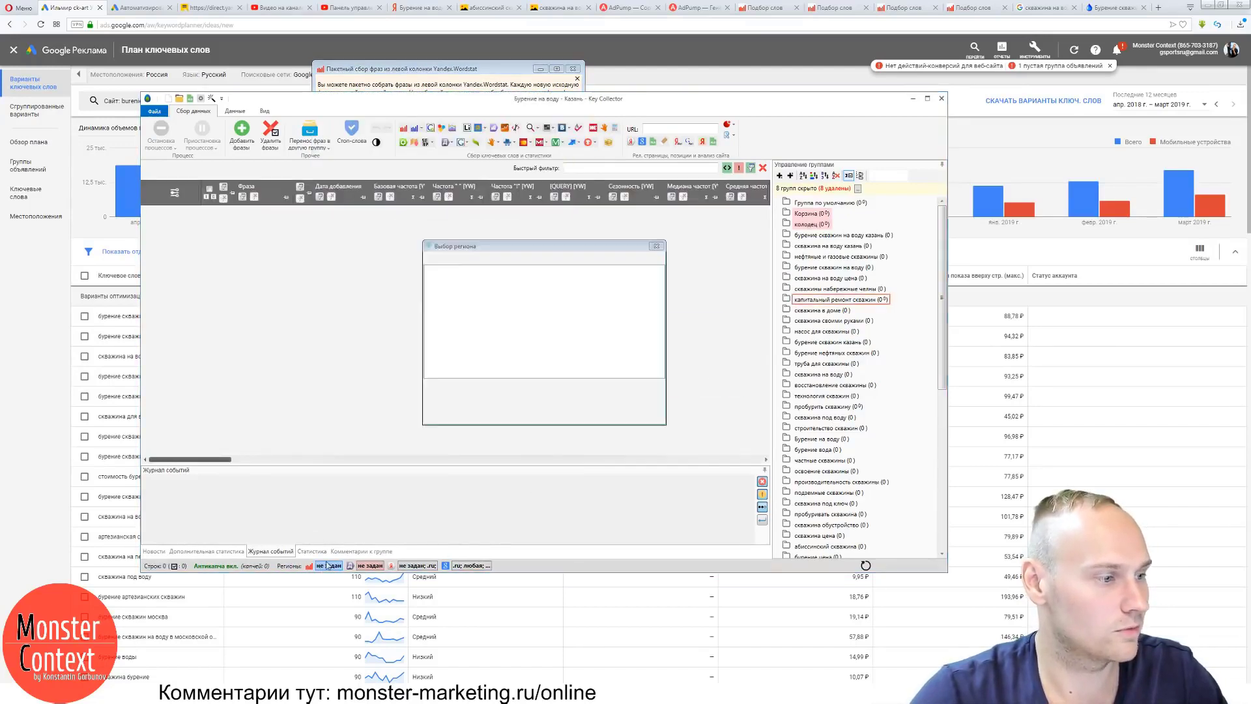
left_click(431, 270)
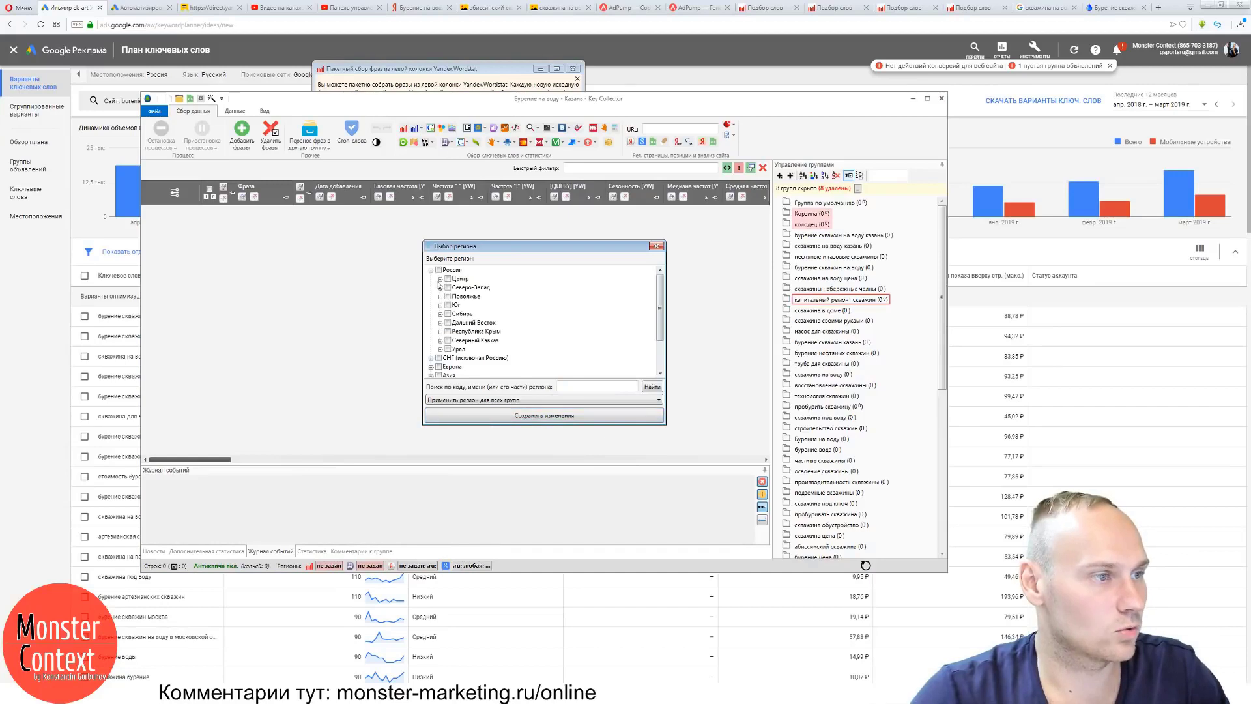
left_click(440, 296)
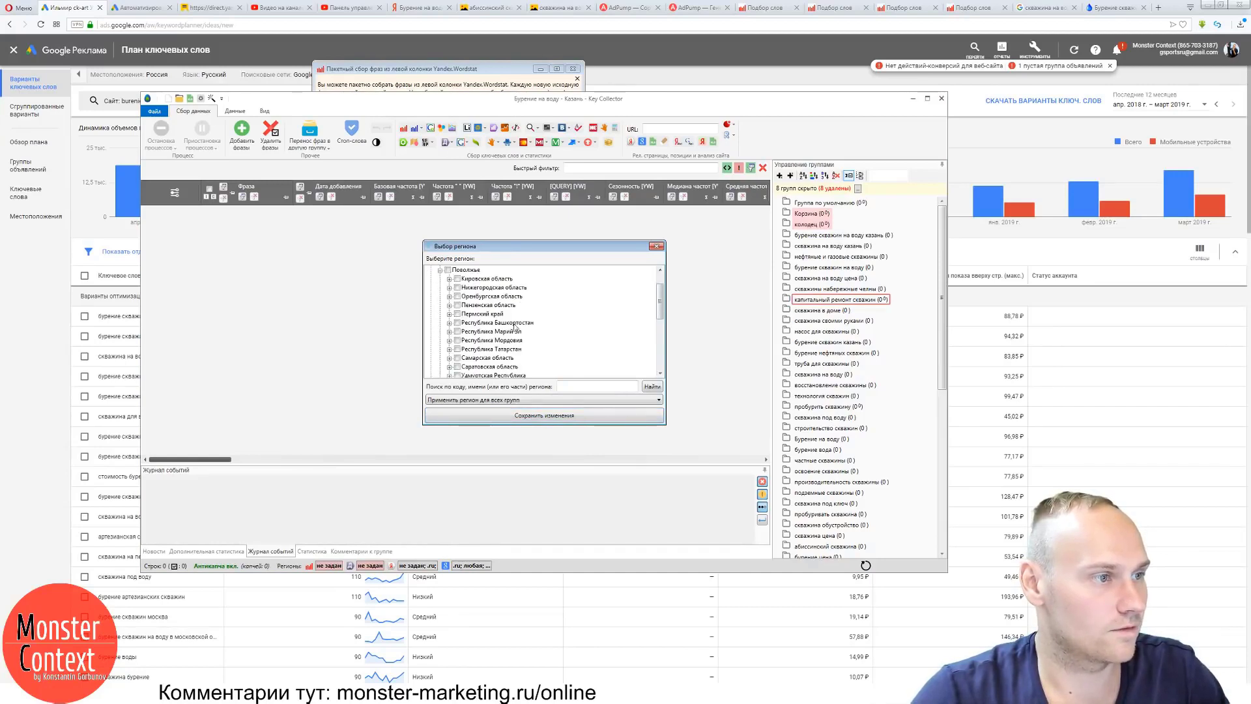
scroll(518, 326, "down", 2)
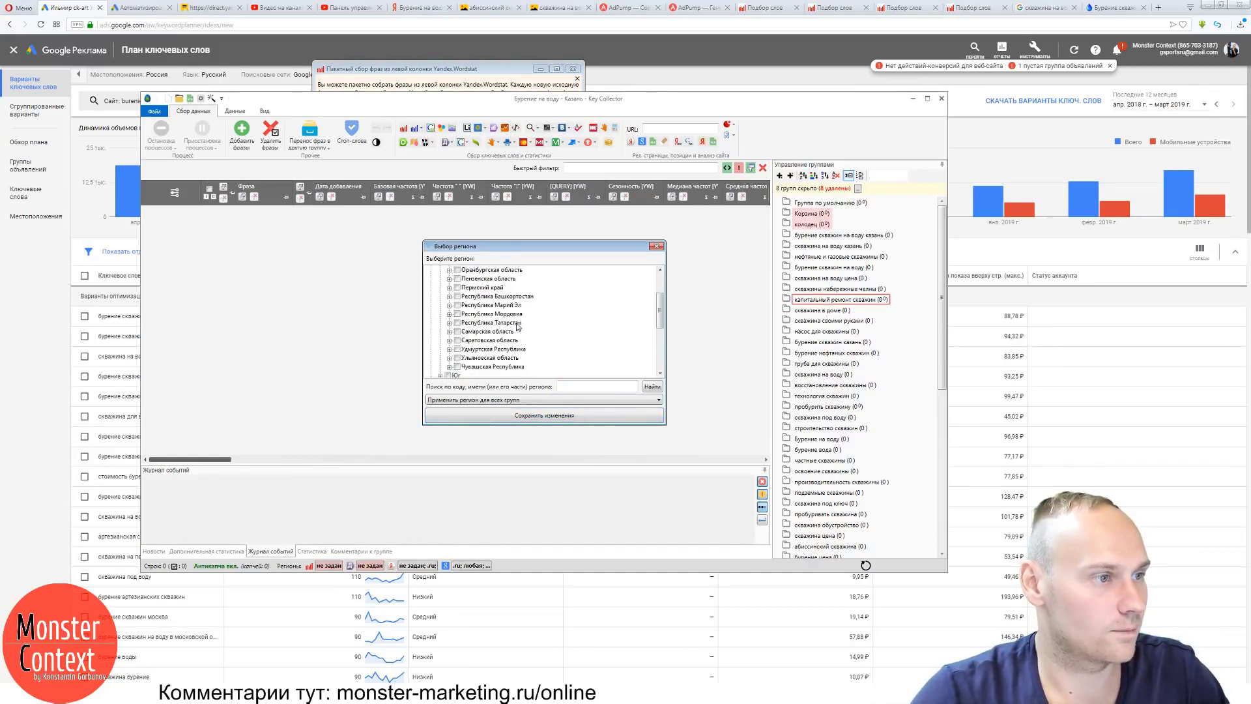
left_click(457, 323)
left_click(565, 415)
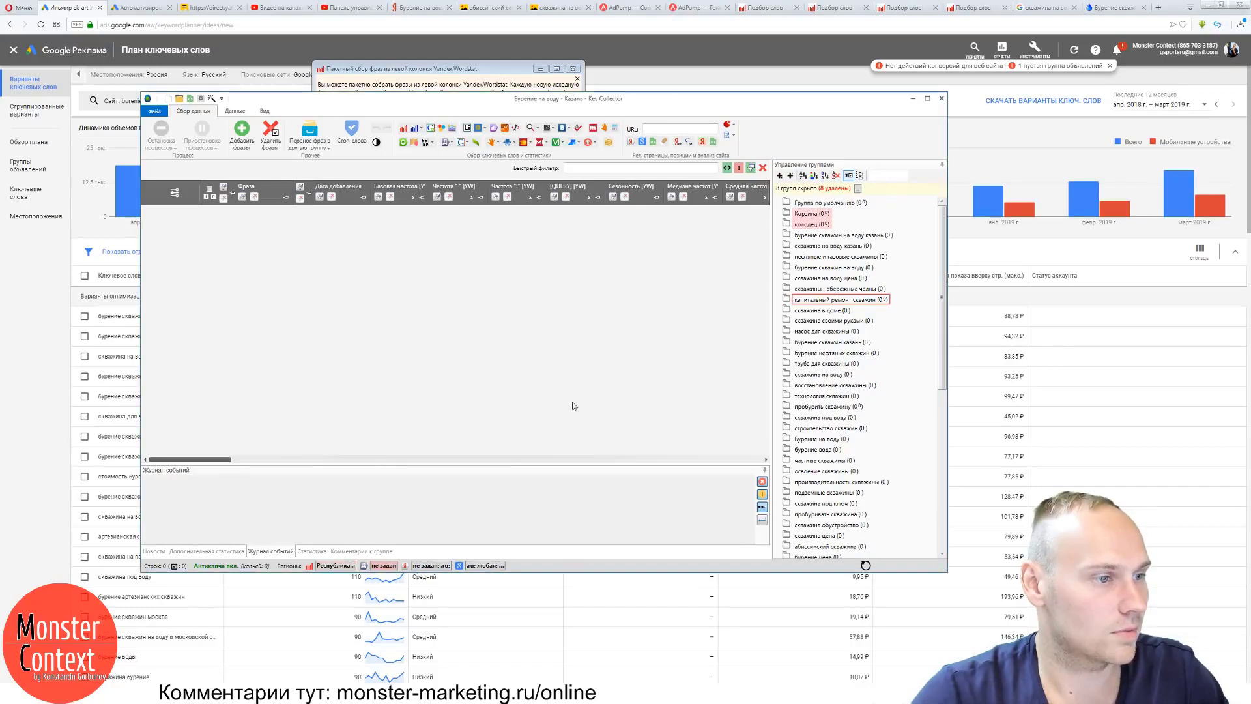
Set the second, still unset collection region to Республика Татарстан as well, applied to all groups.
left_click(383, 565)
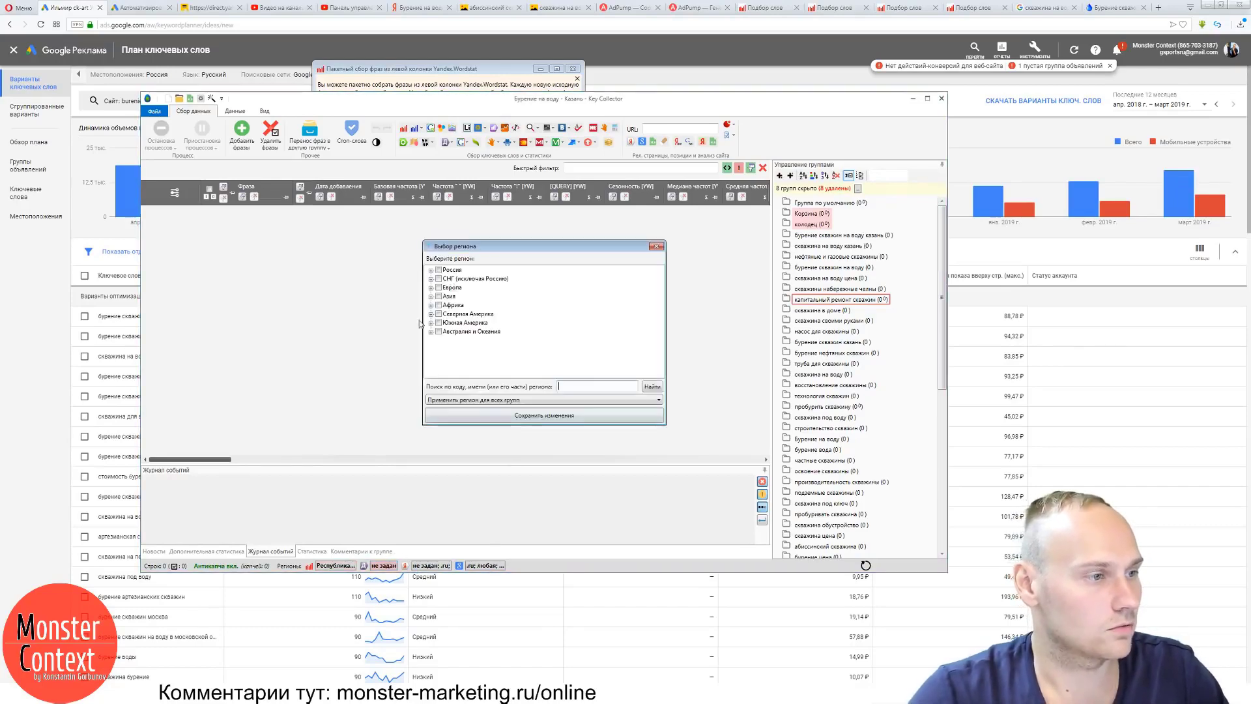
left_click(430, 270)
left_click(440, 296)
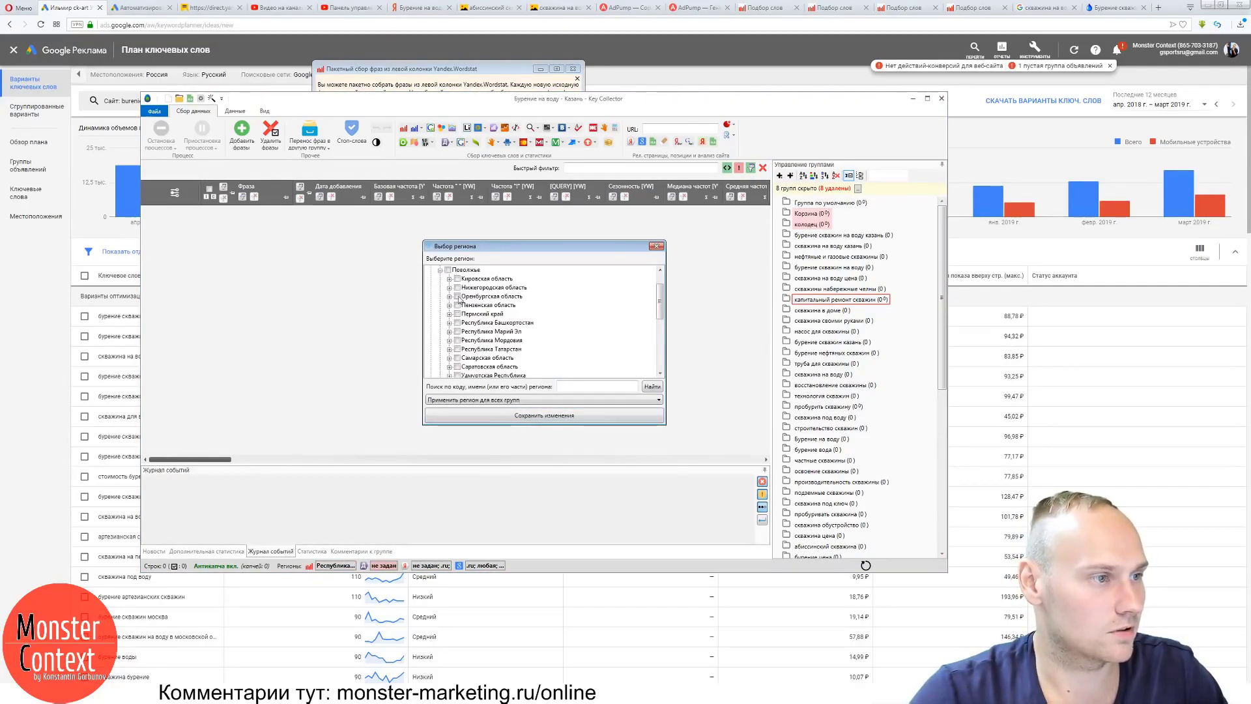
scroll(458, 299, "down", 1)
left_click(457, 323)
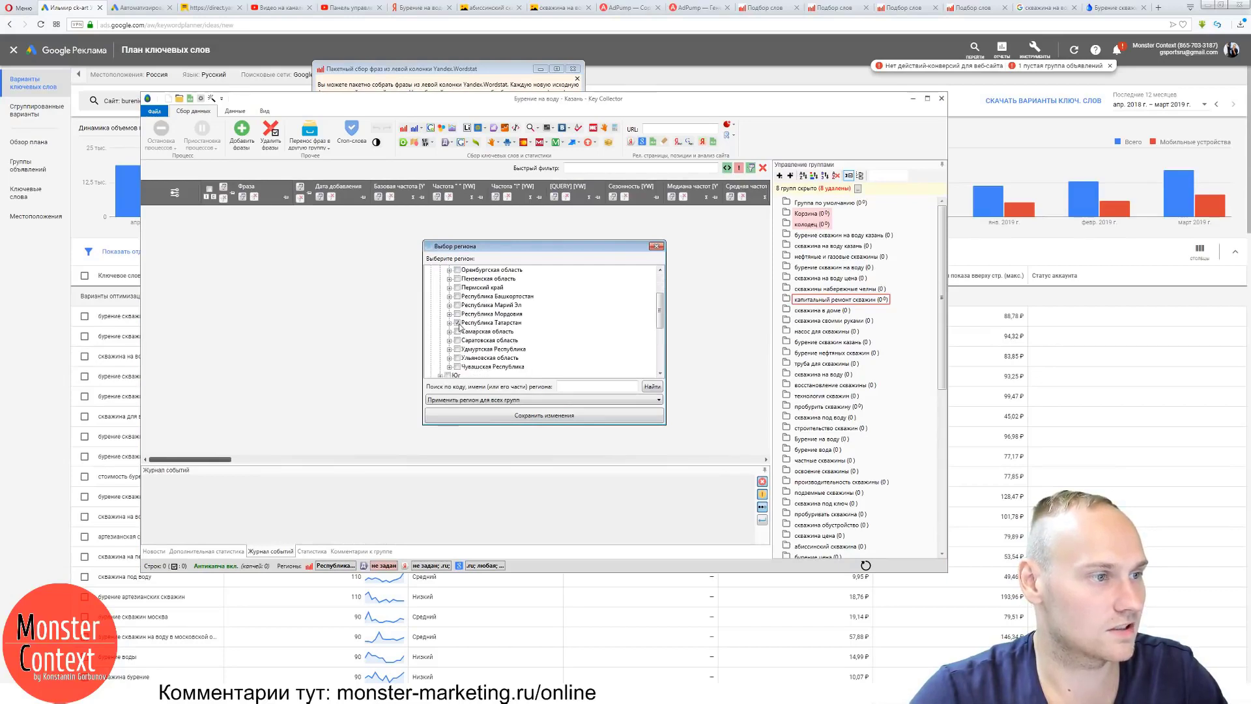
left_click(510, 416)
Look over the end of the group list and start the Yandex.Wordstat batch collection with phrases distributed by groups.
left_click(469, 75)
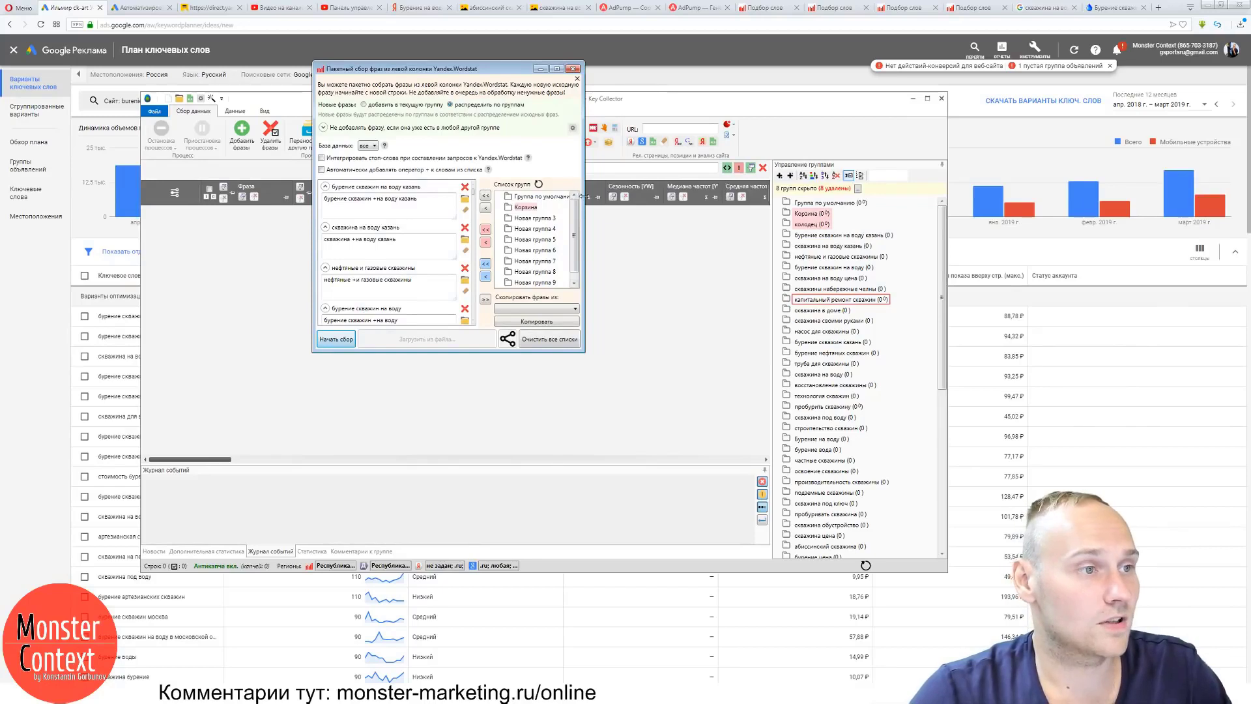
left_click_drag(584, 196, 616, 191)
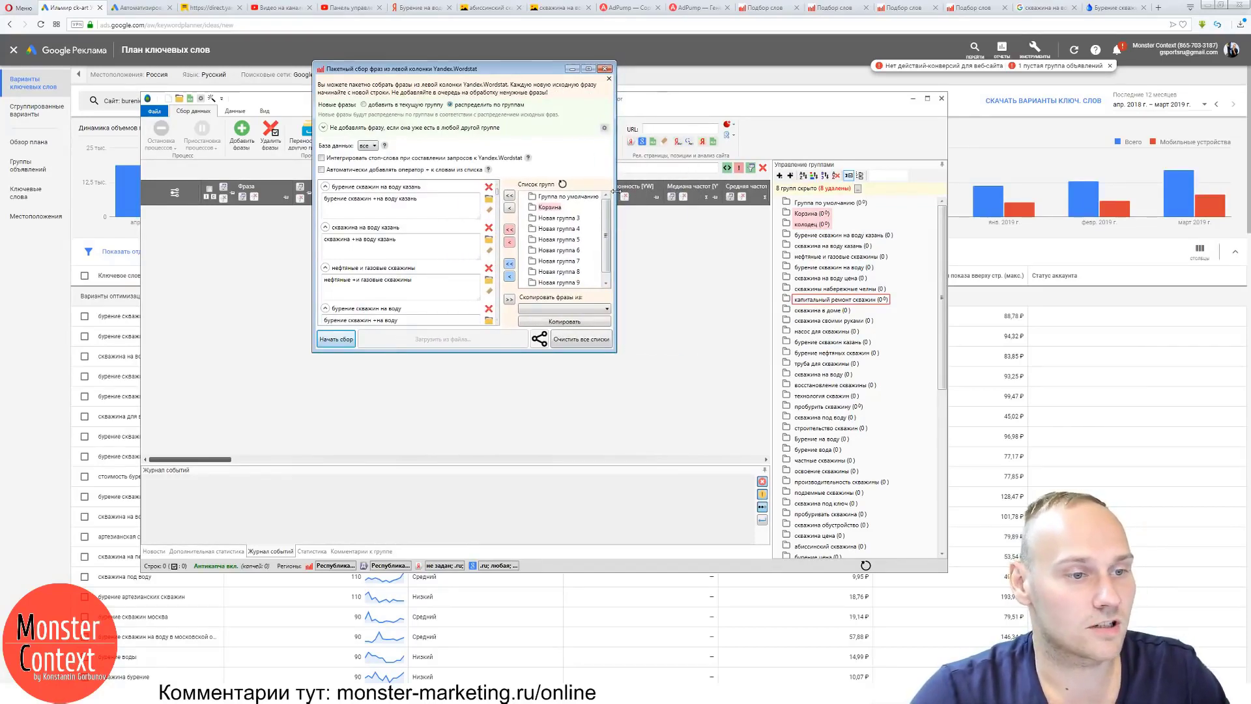
left_click(944, 256)
left_click_drag(944, 255, 902, 462)
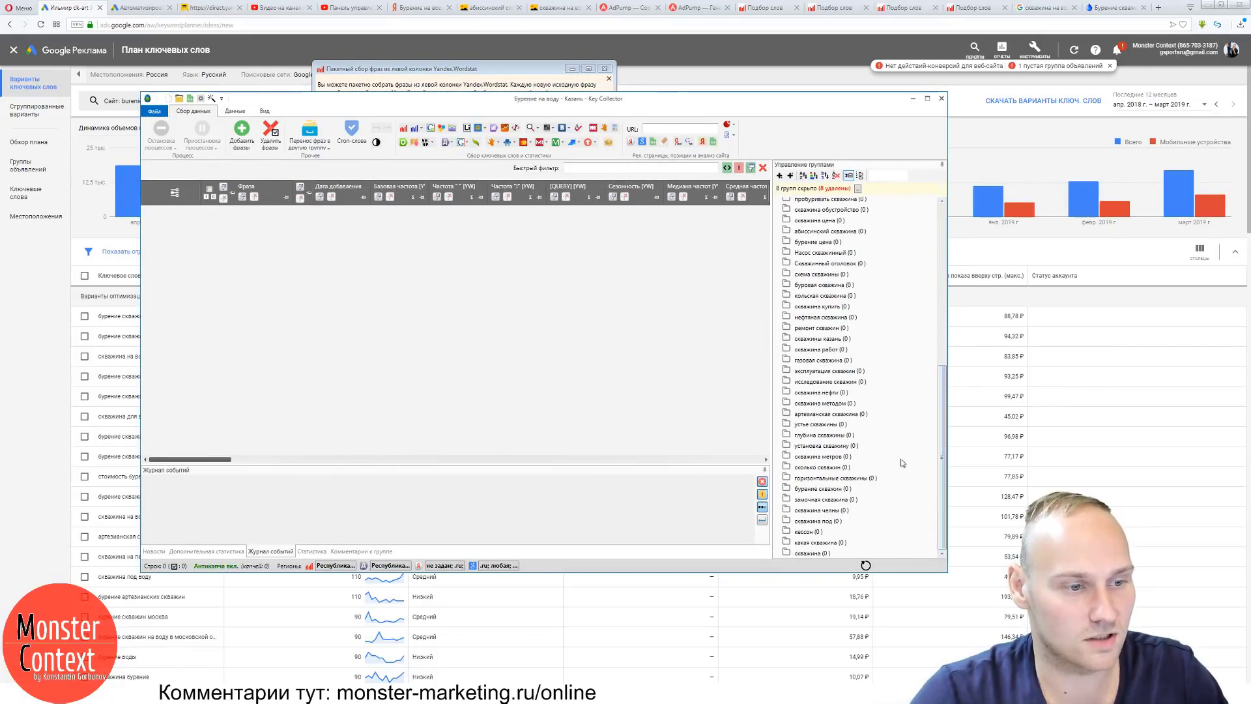
left_click(811, 554)
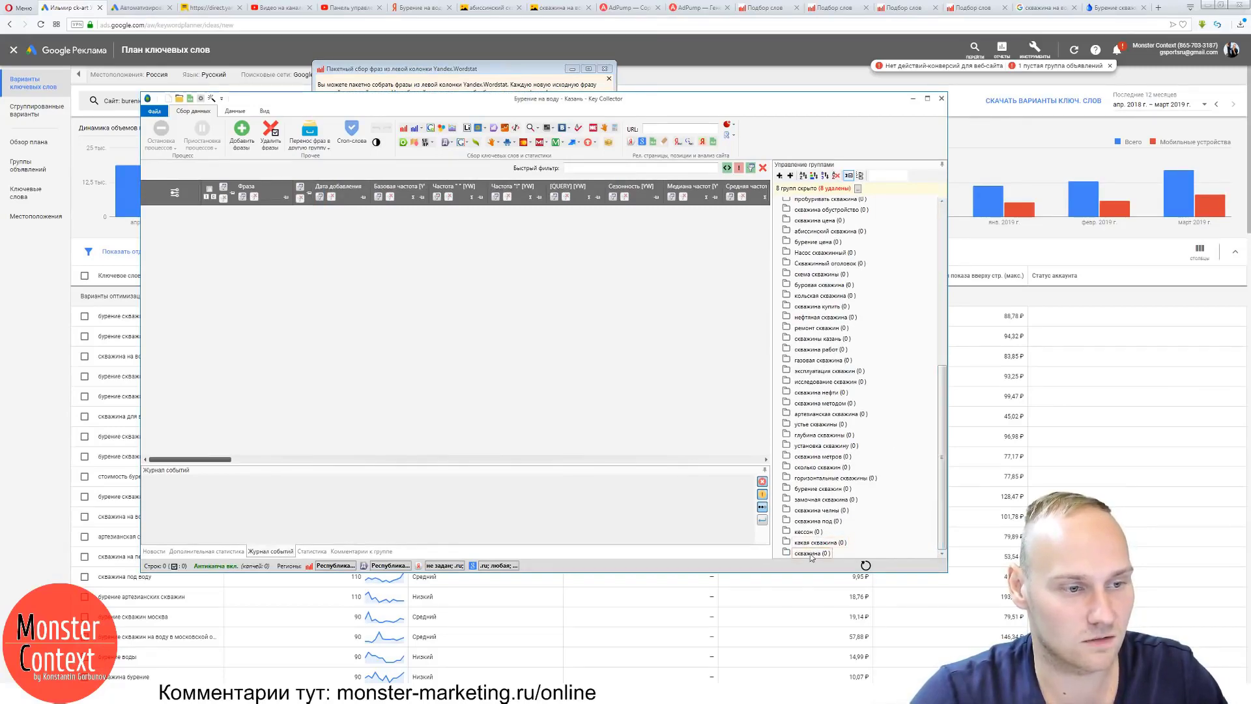
left_click(811, 521)
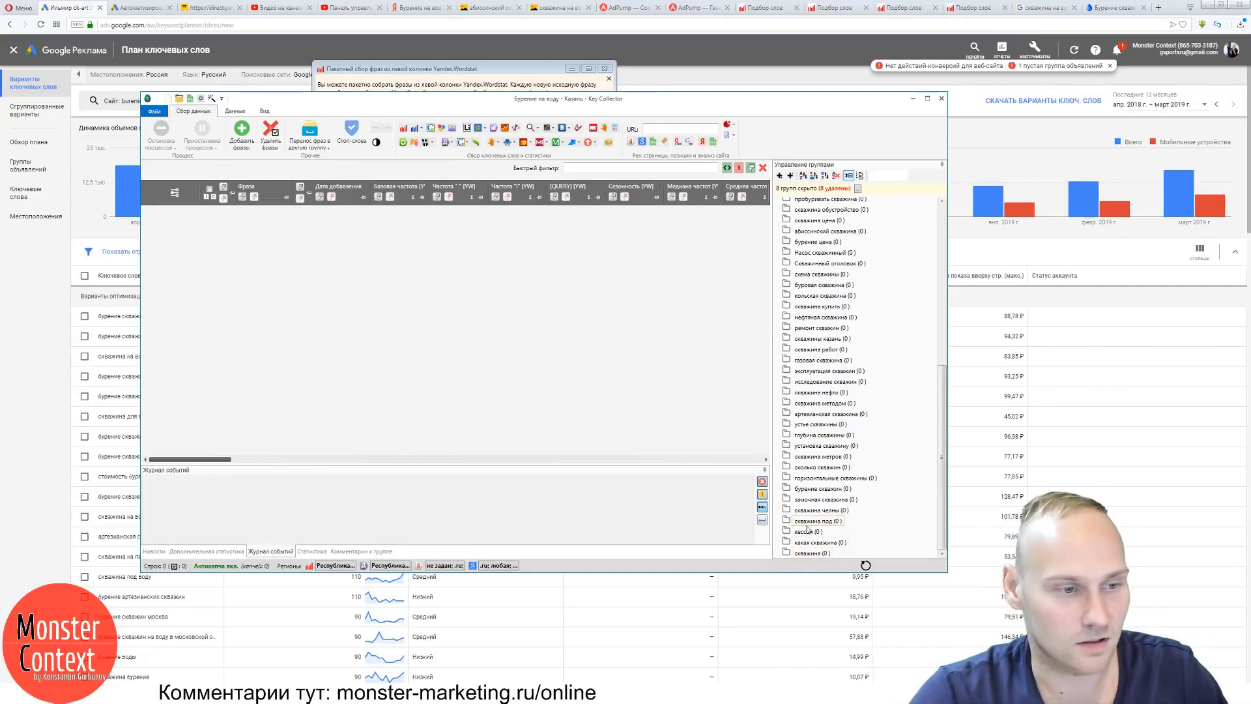
left_click(499, 78)
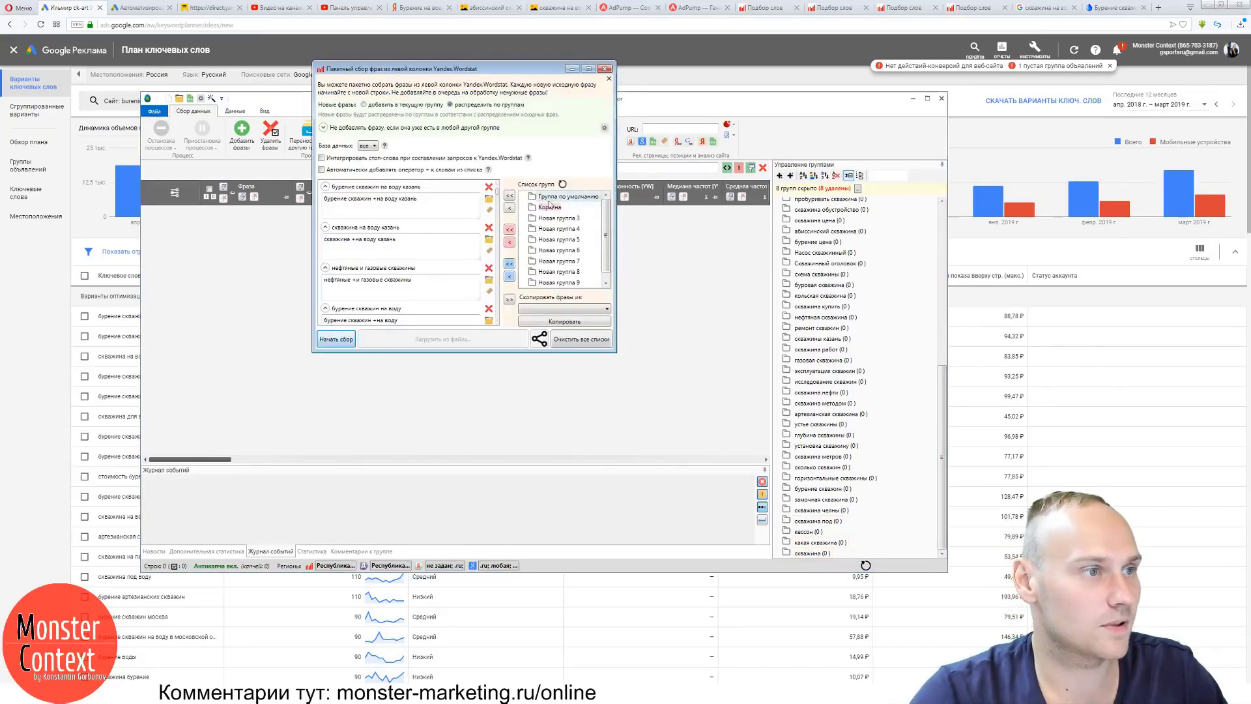
mouse_move(497, 193)
left_mouse_down()
mouse_move(502, 320)
mouse_move(496, 193)
left_mouse_up()
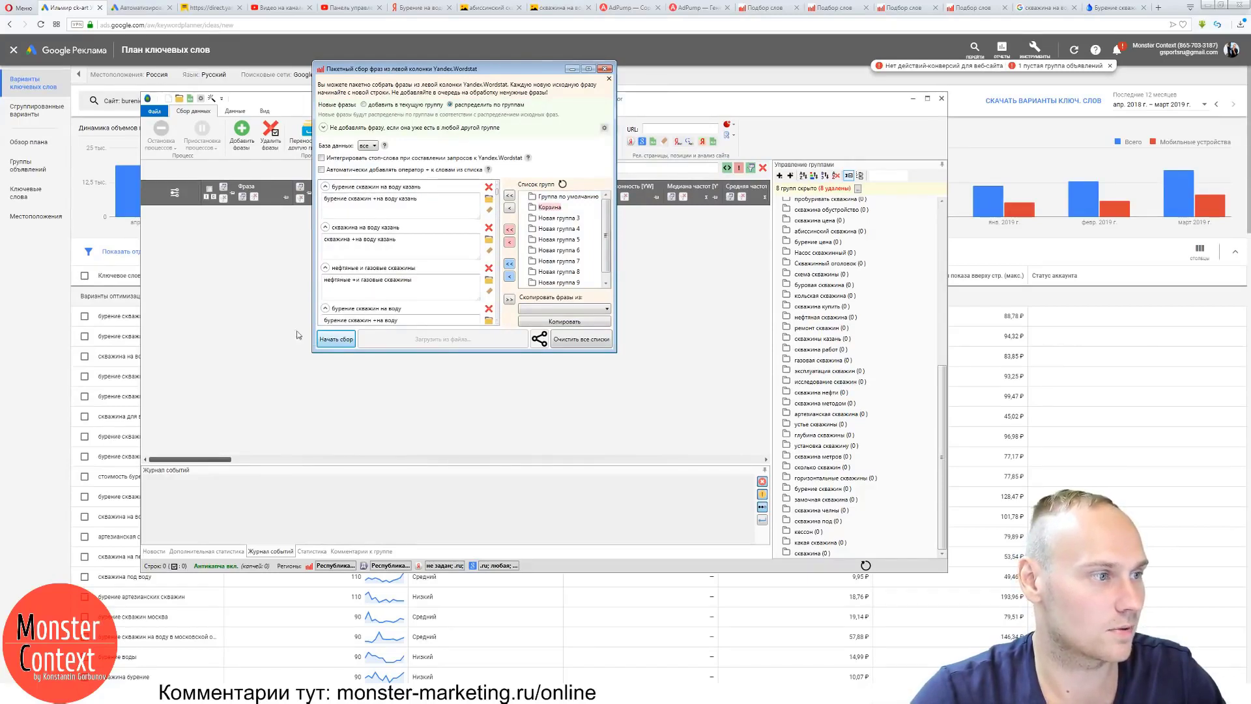
left_click(325, 338)
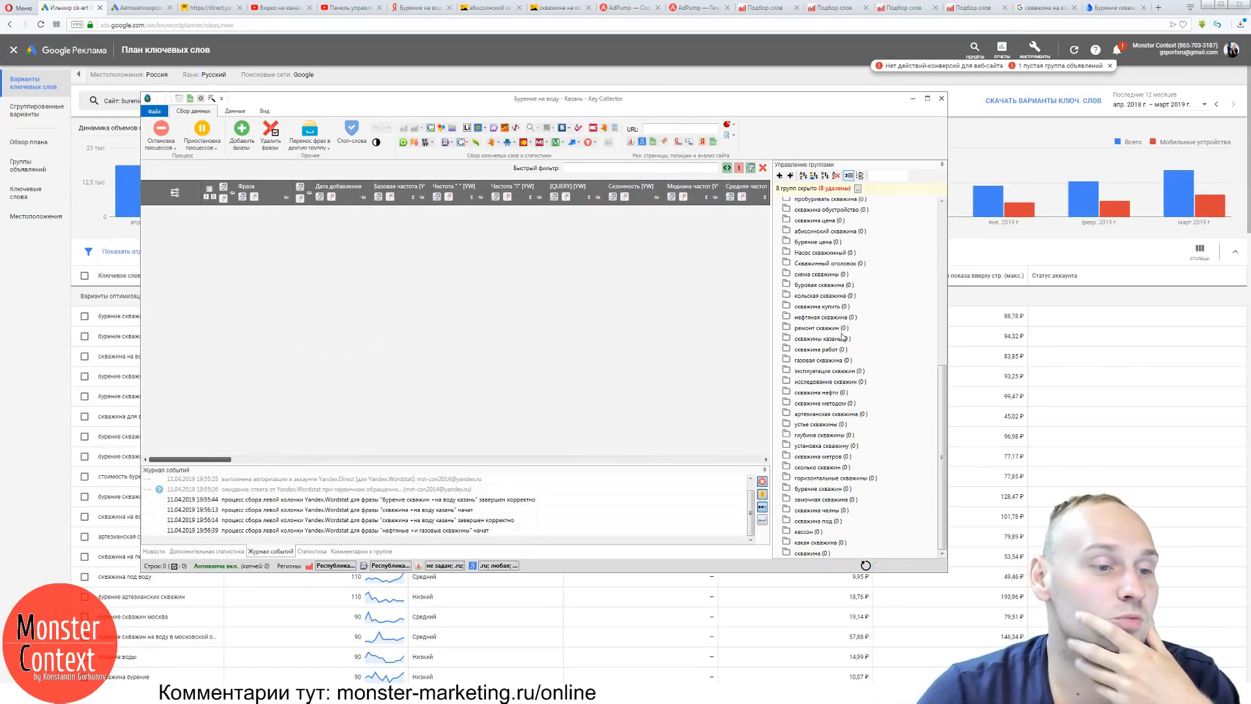
Check the groups while phrases are being collected, then stop the collection process.
scroll(932, 306, "up", 10)
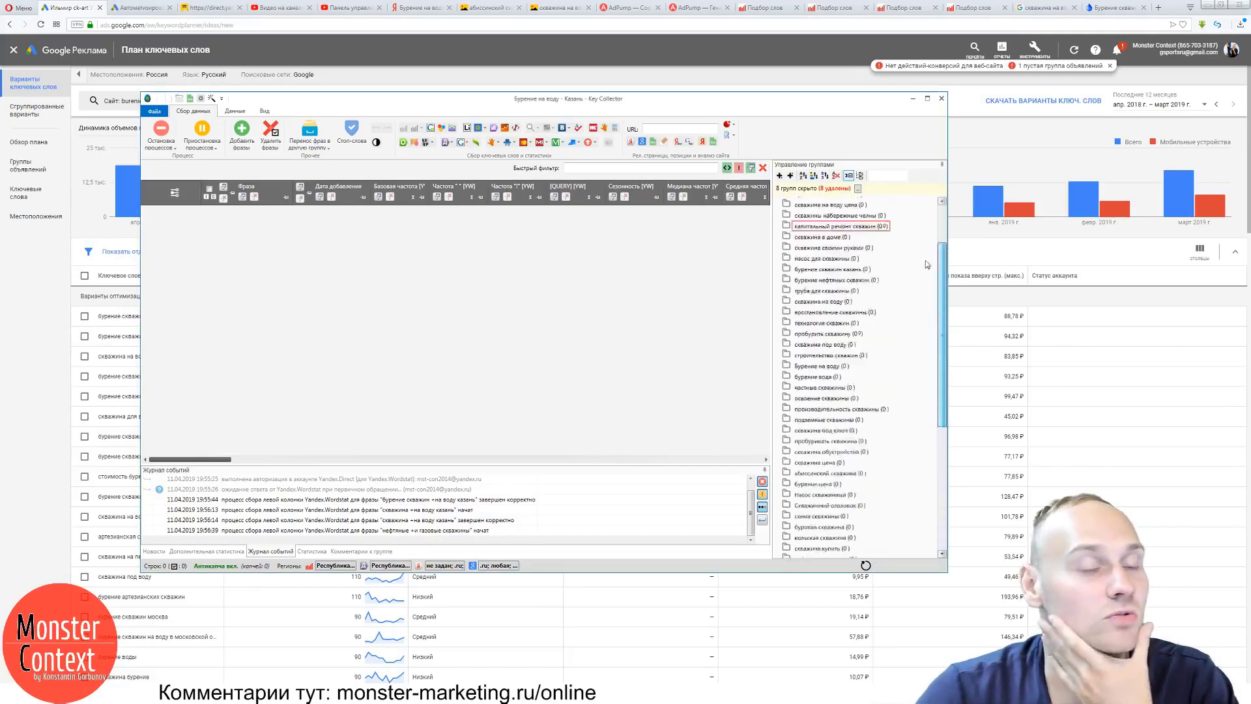
scroll(931, 238, "down", 2)
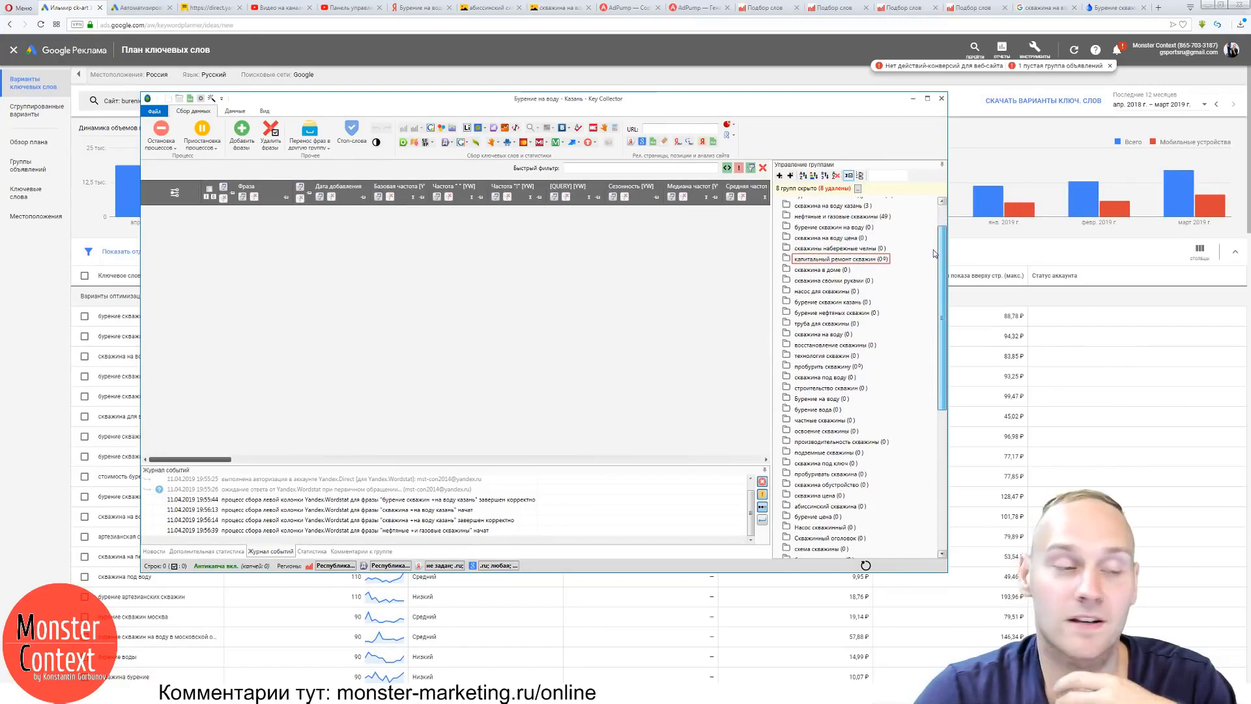
scroll(931, 247, "down", 3)
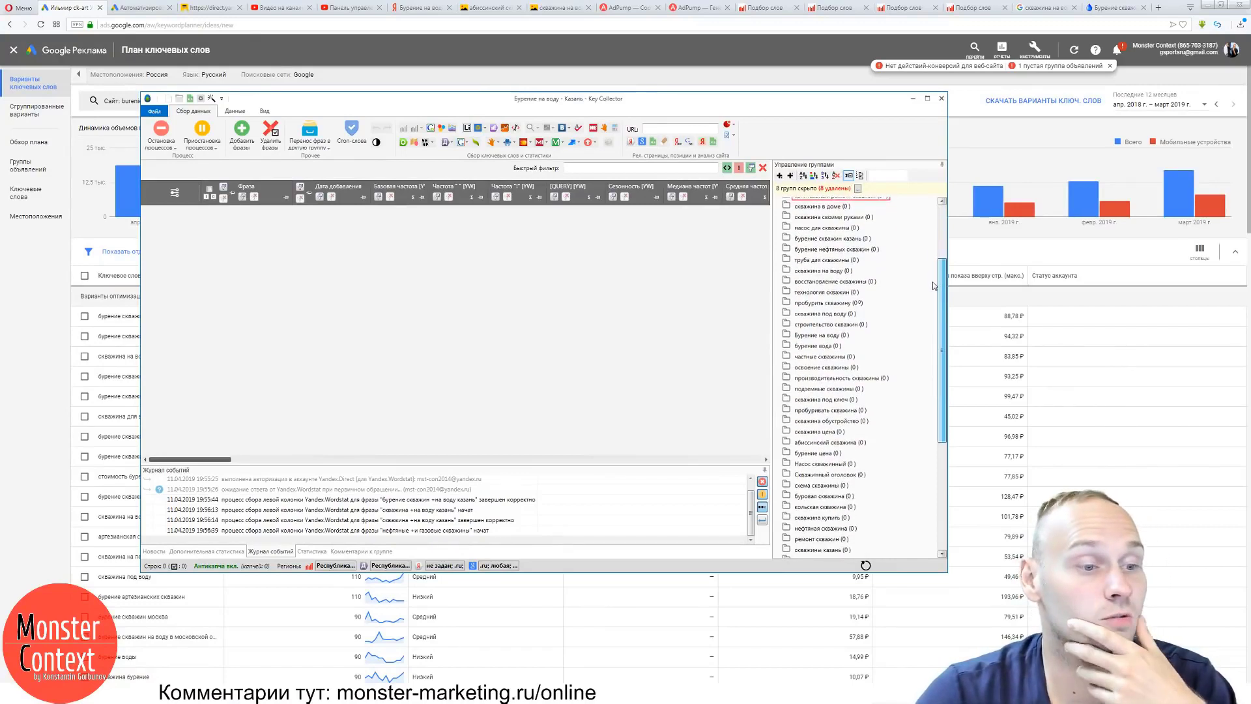
scroll(925, 235, "up", 5)
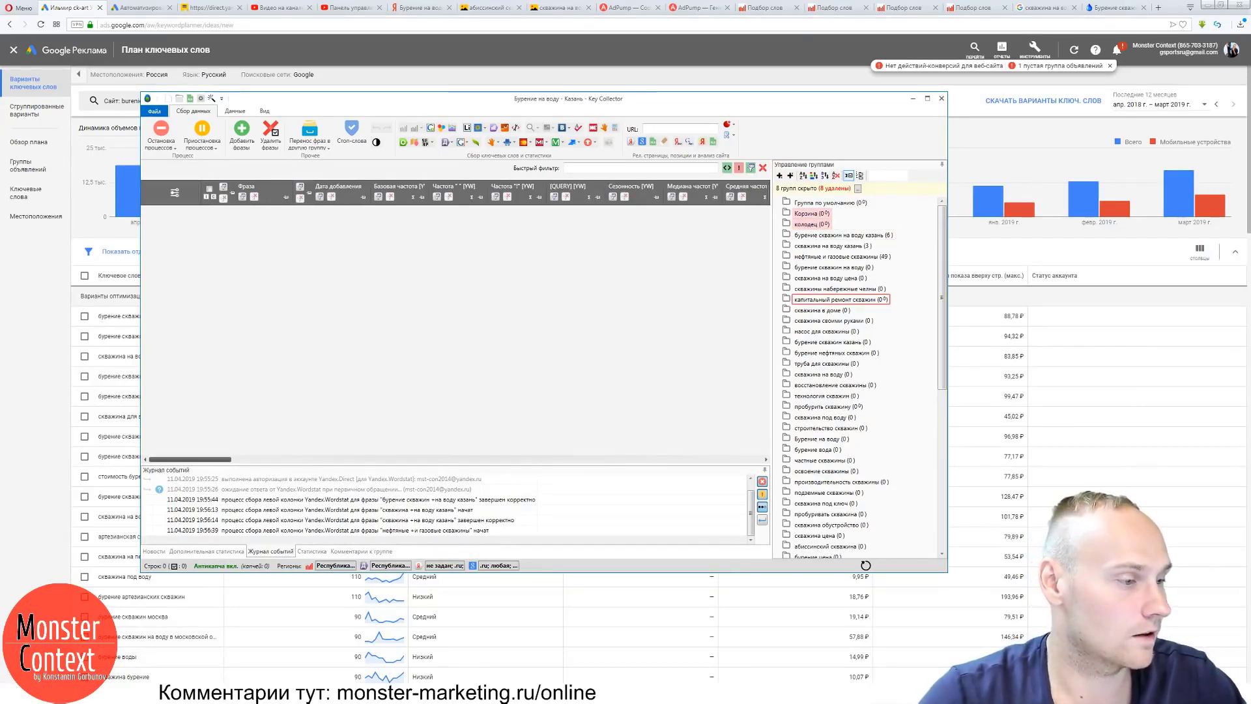
left_click(162, 135)
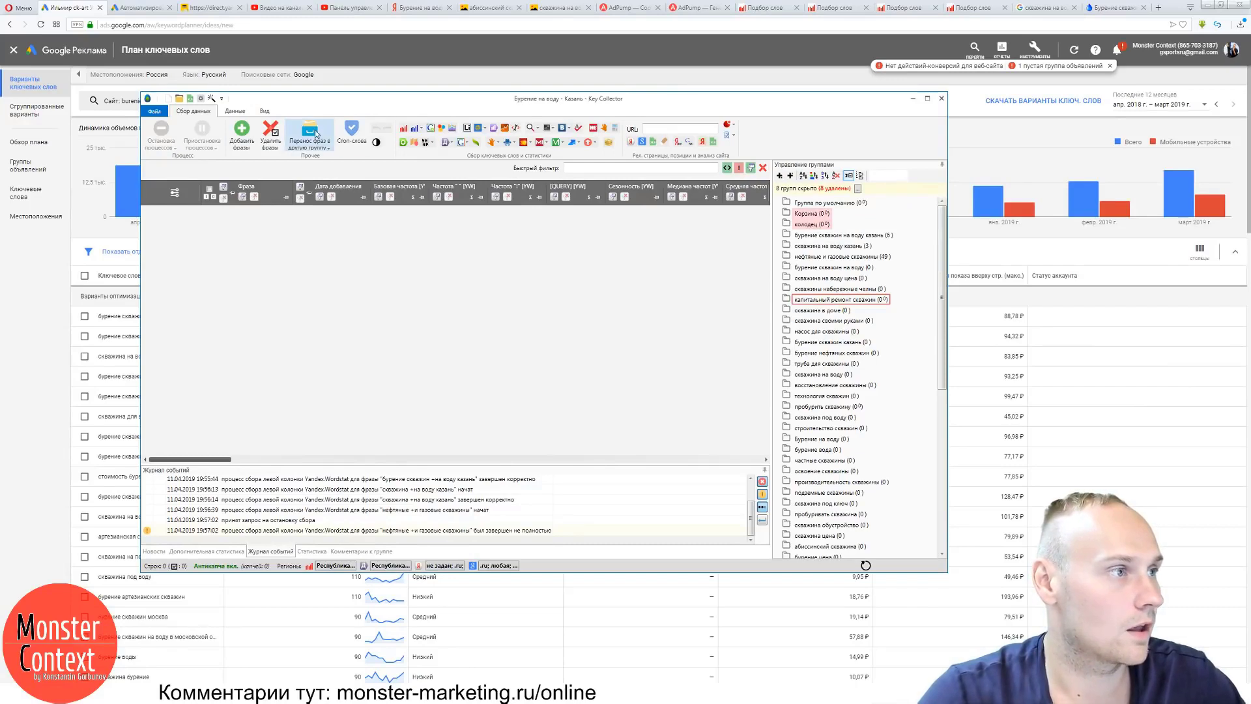
Reopen the Yandex.Wordstat batch collection with phrases distributed by groups and add the «колодец» group with the phrase «колодец».
left_click(404, 129)
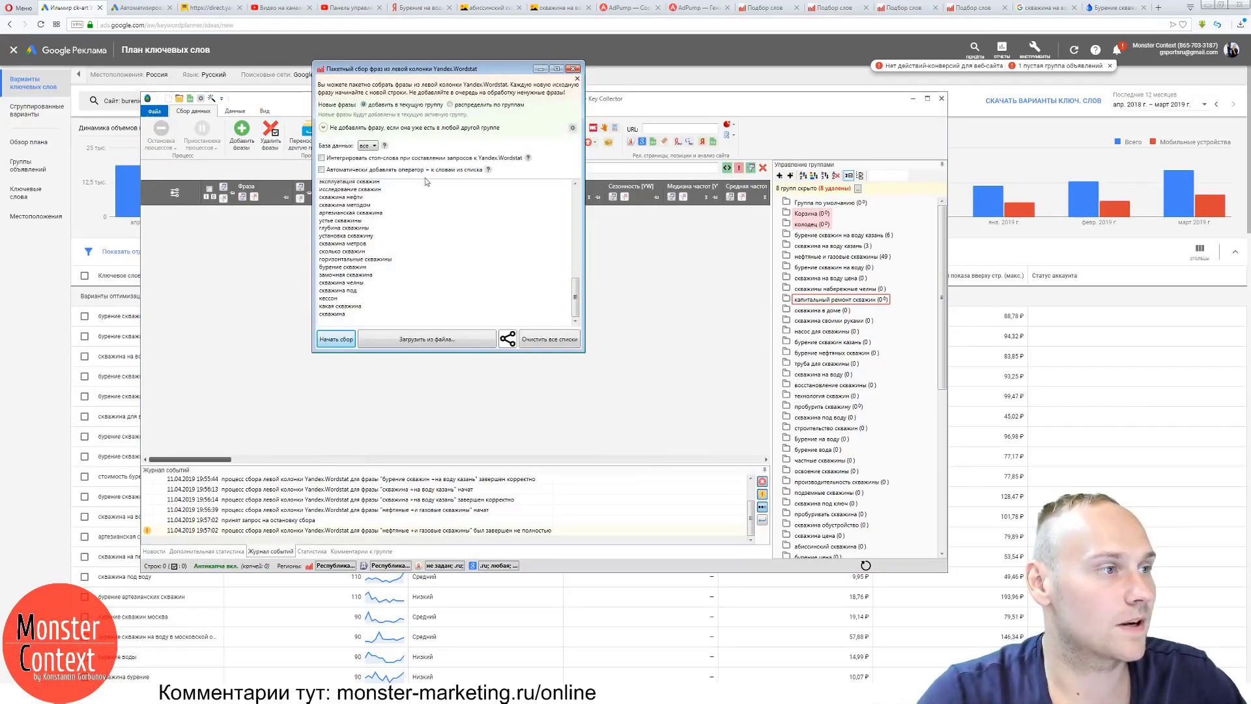
left_click_drag(574, 296, 564, 184)
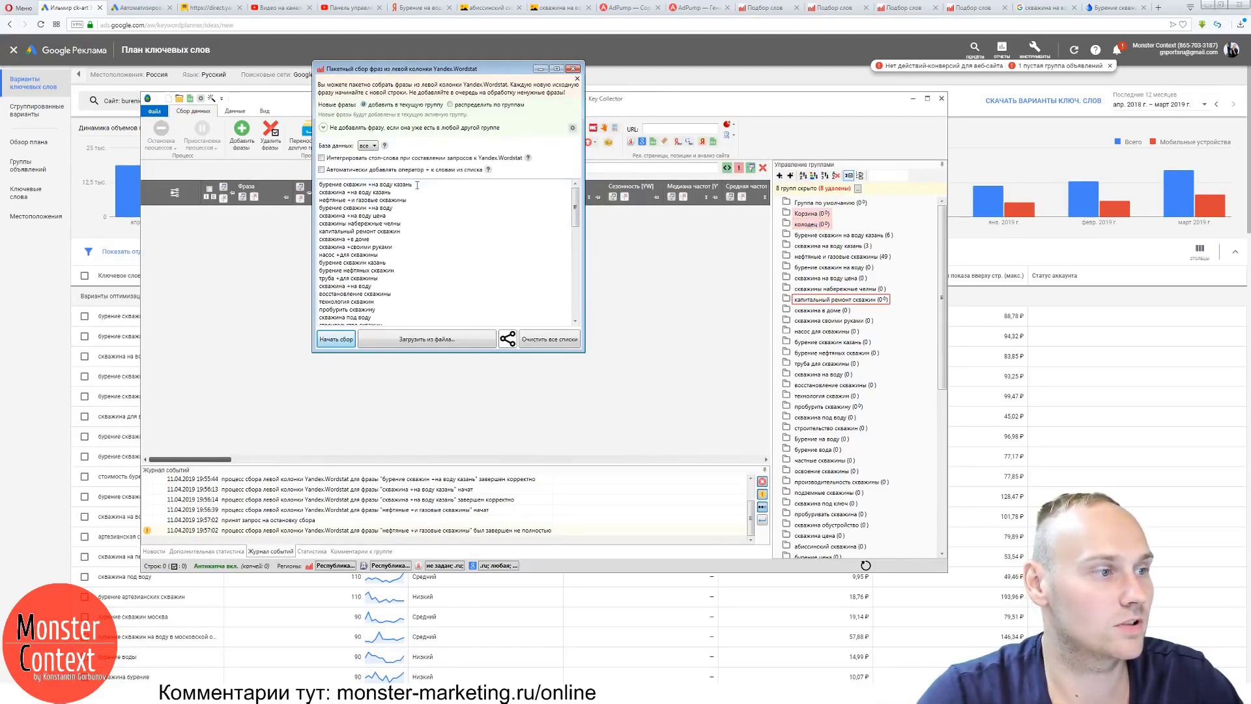
left_click(453, 105)
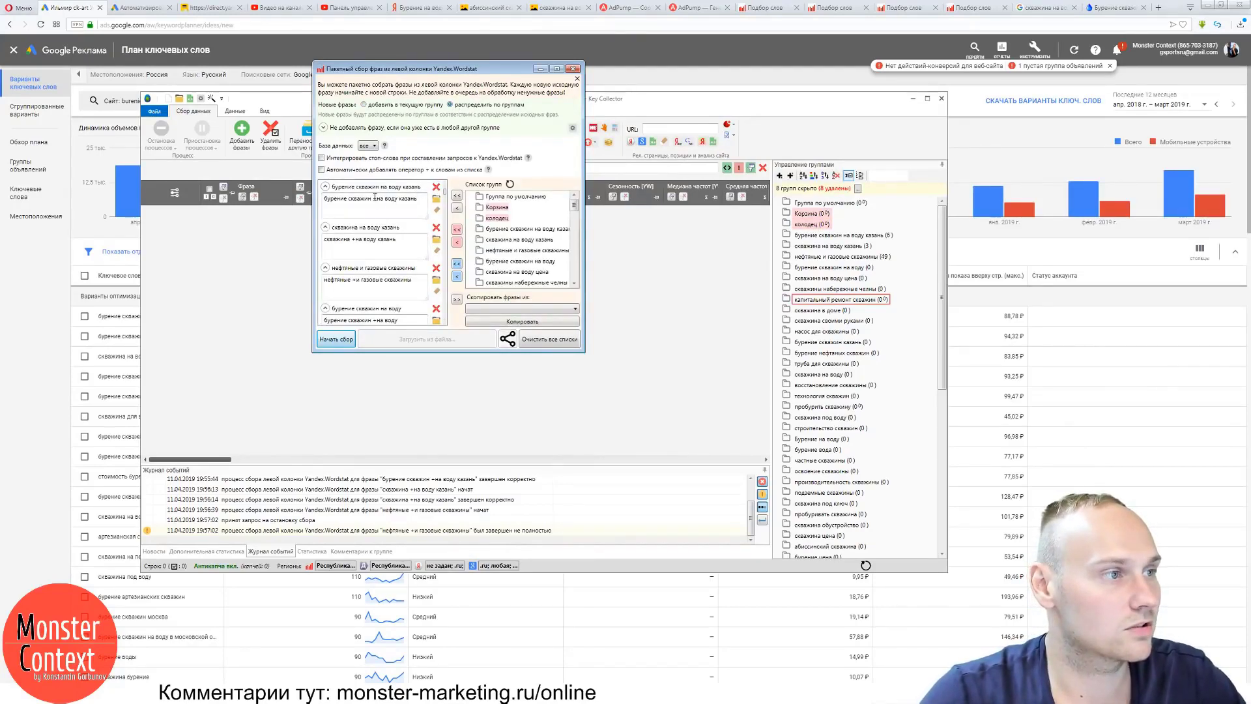
left_click(497, 217)
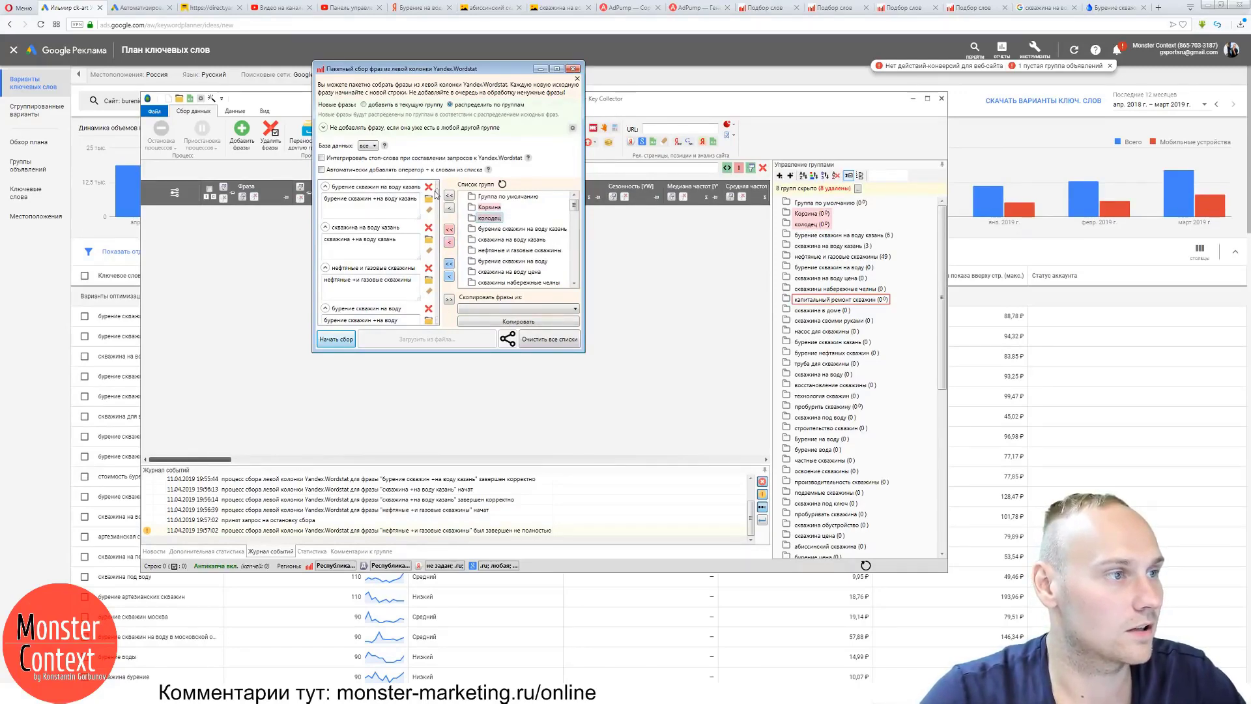
scroll(368, 271, "down", 5)
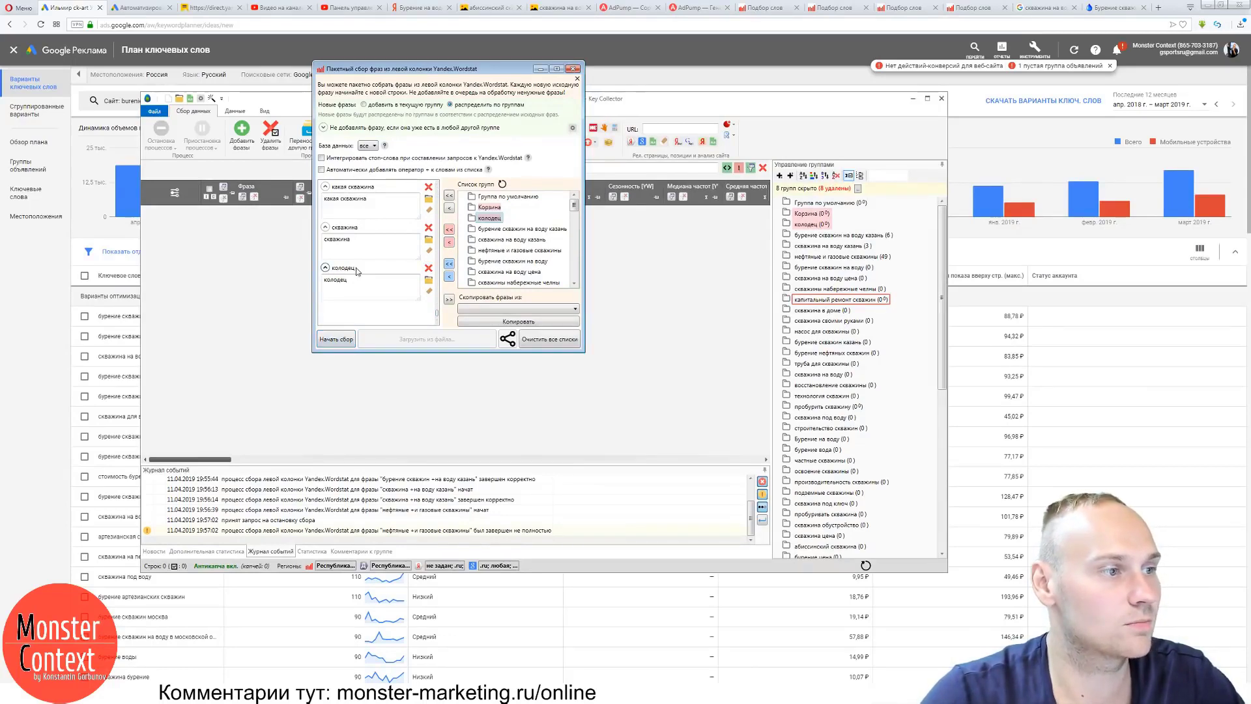
scroll(357, 271, "up", 1)
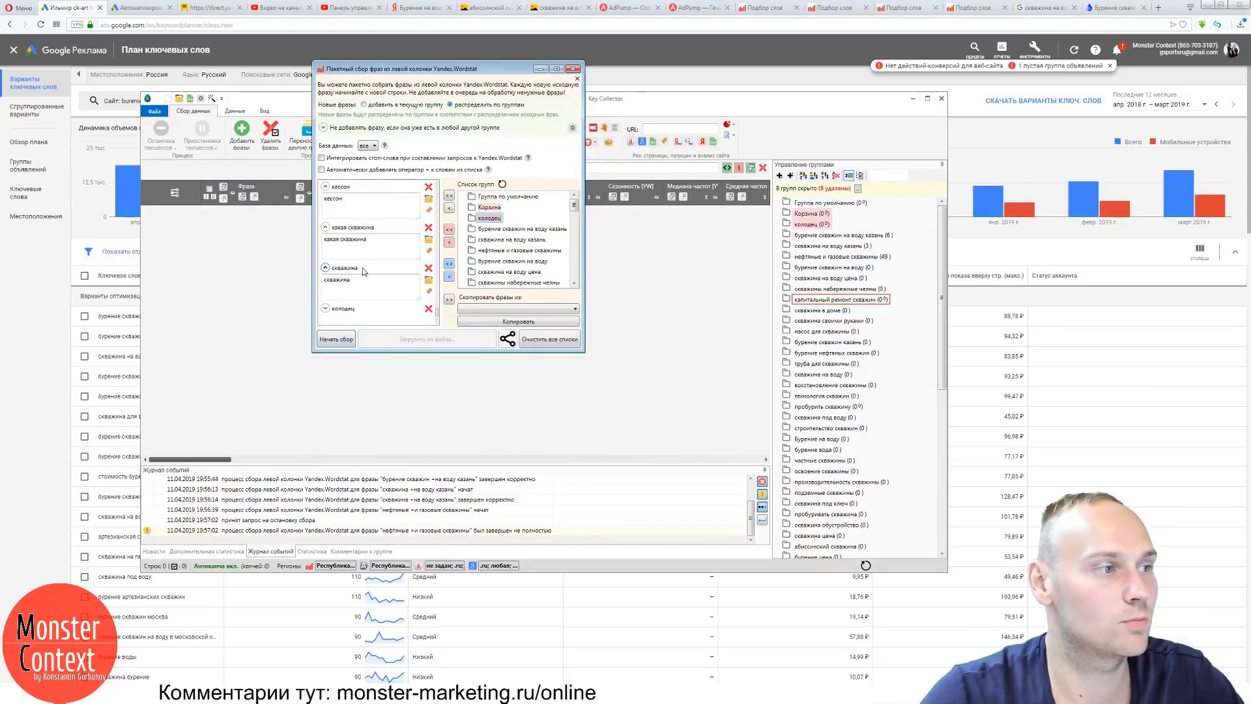
Try removing the «колодец» group from the batch collection list, adding it again and checking its place in the queue.
left_click(428, 309)
scroll(438, 316, "up", 5)
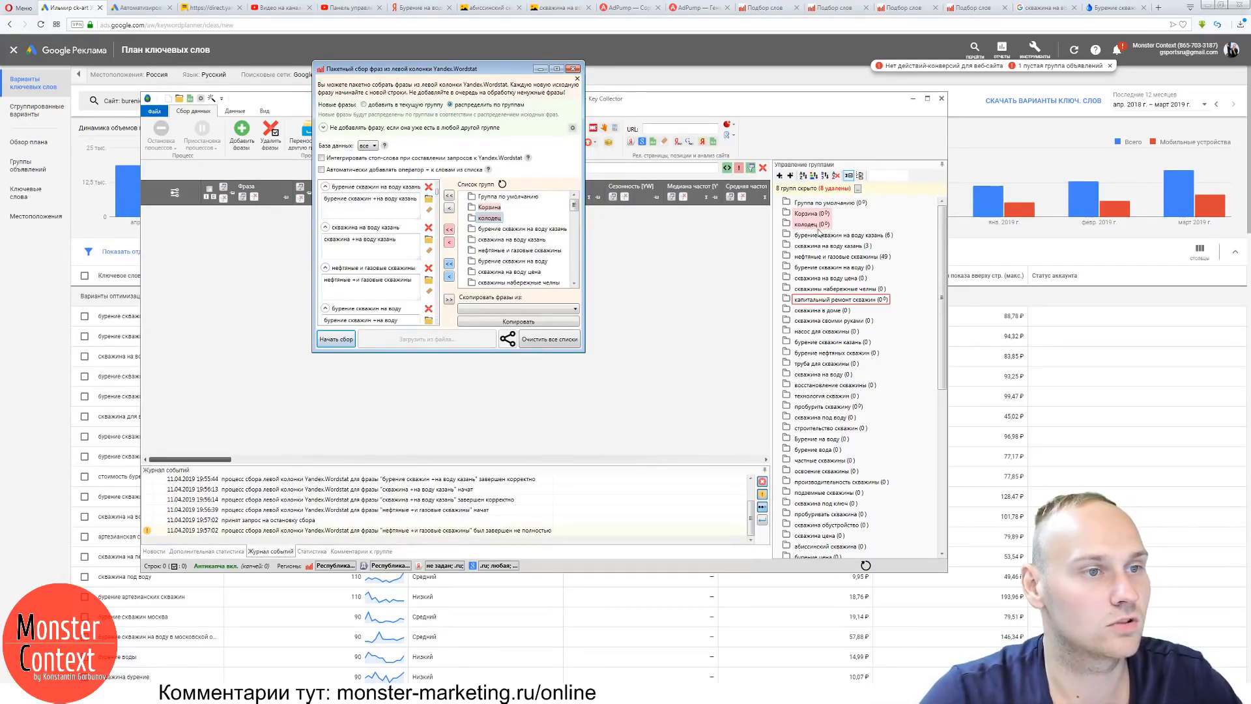
left_click(494, 218)
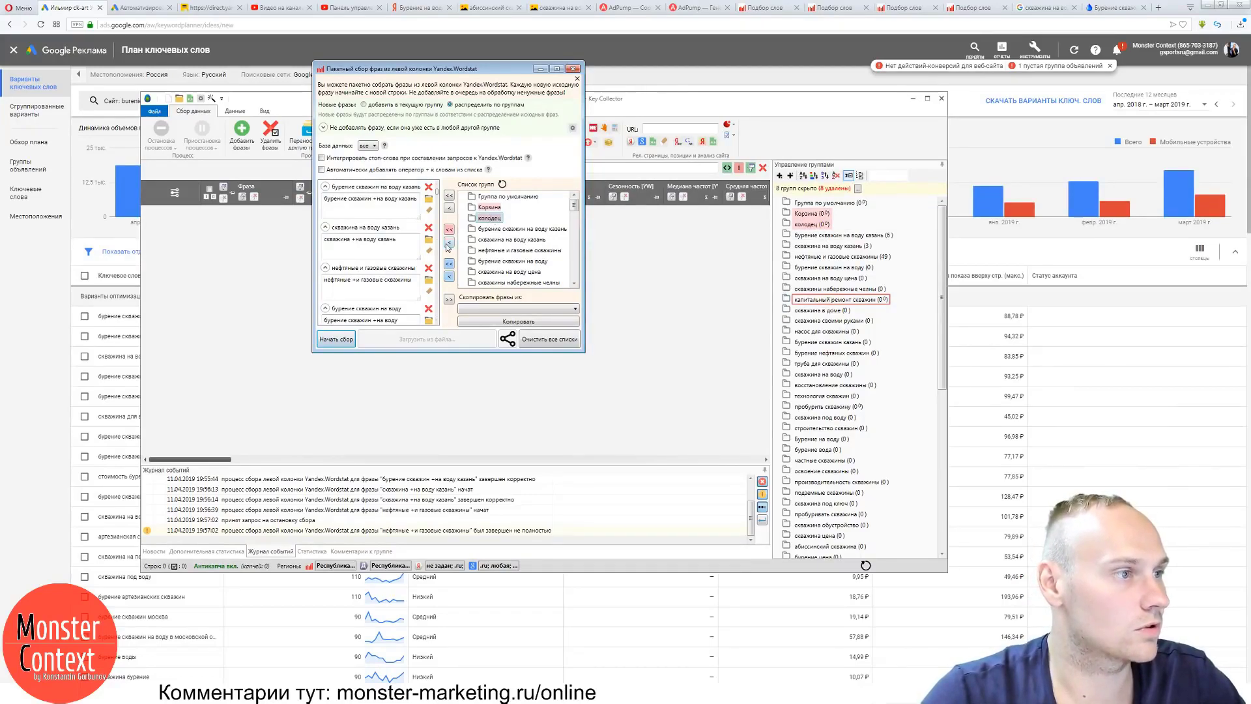
scroll(441, 300, "down", 5)
scroll(441, 300, "down", 5)
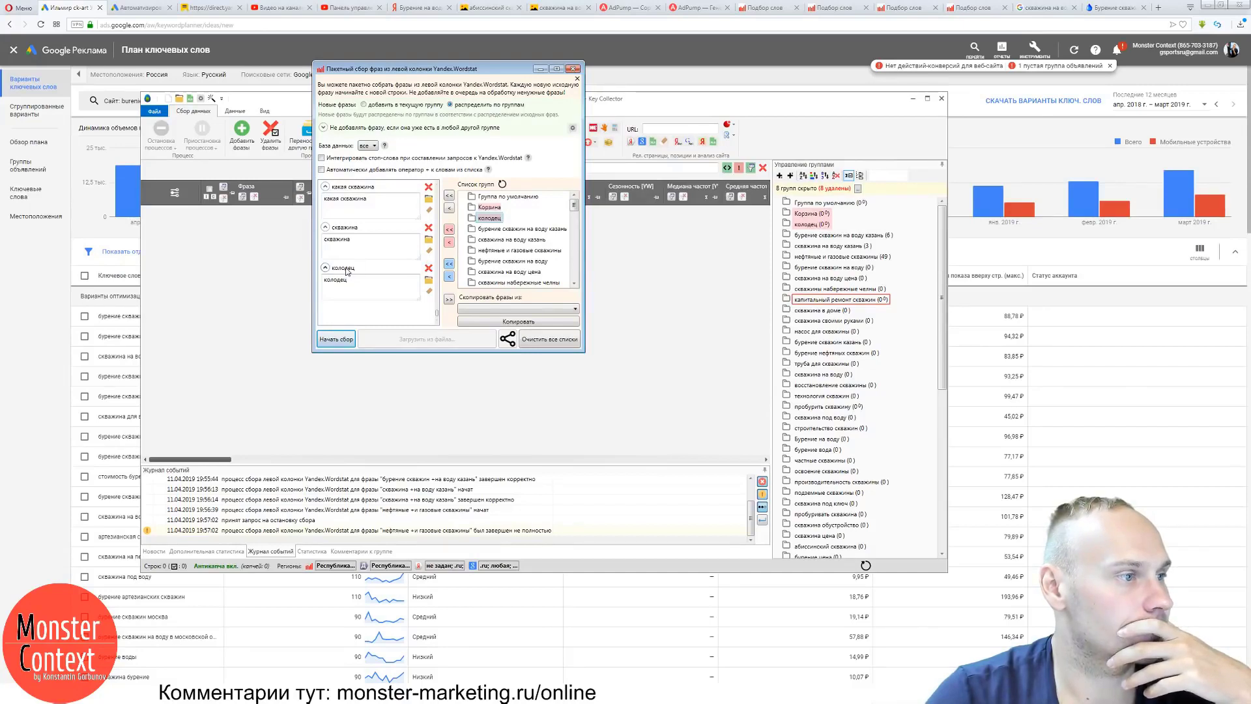
type("кессон")
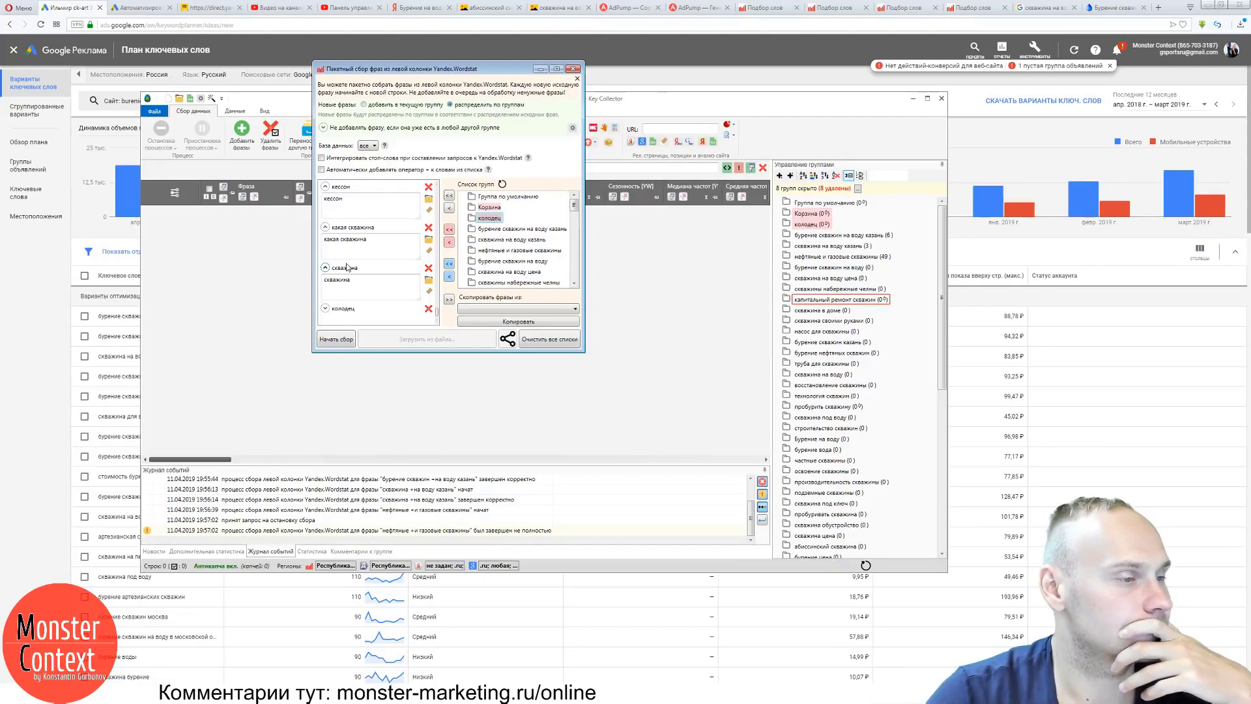
left_click(346, 313)
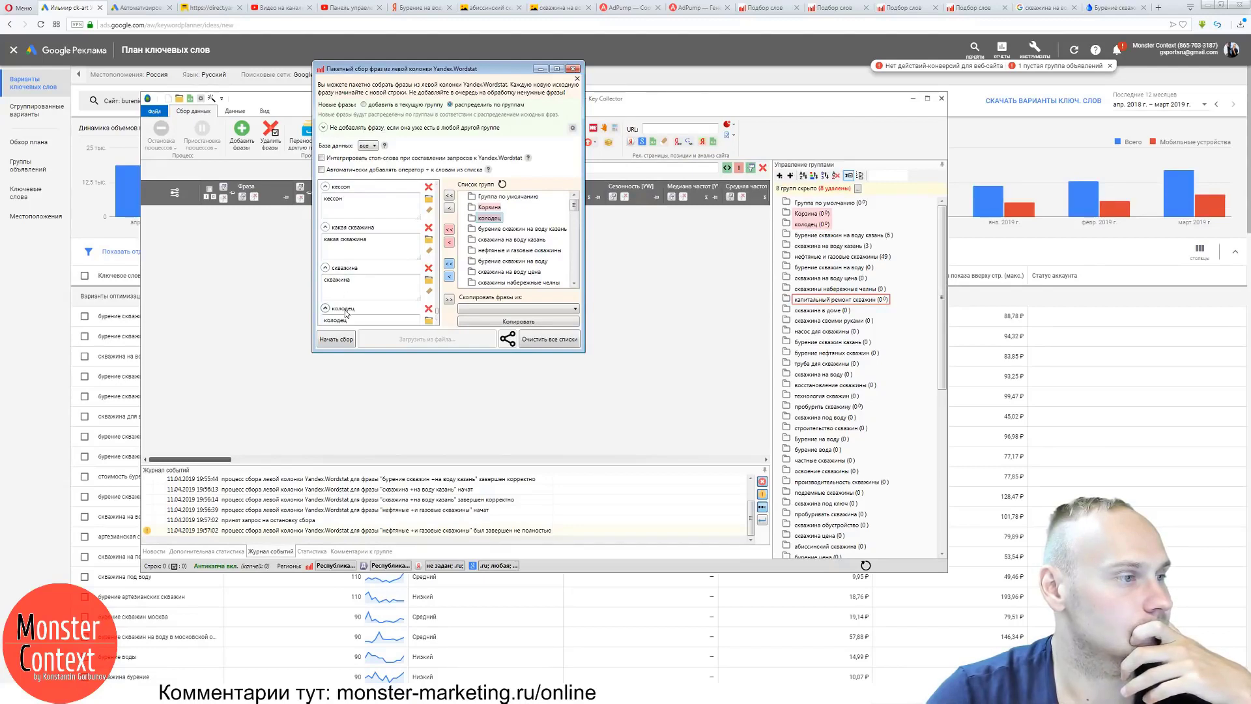
Clear the batch collection list and refill it from the group list, putting «колодец» first and the other groups after it.
left_click(449, 299)
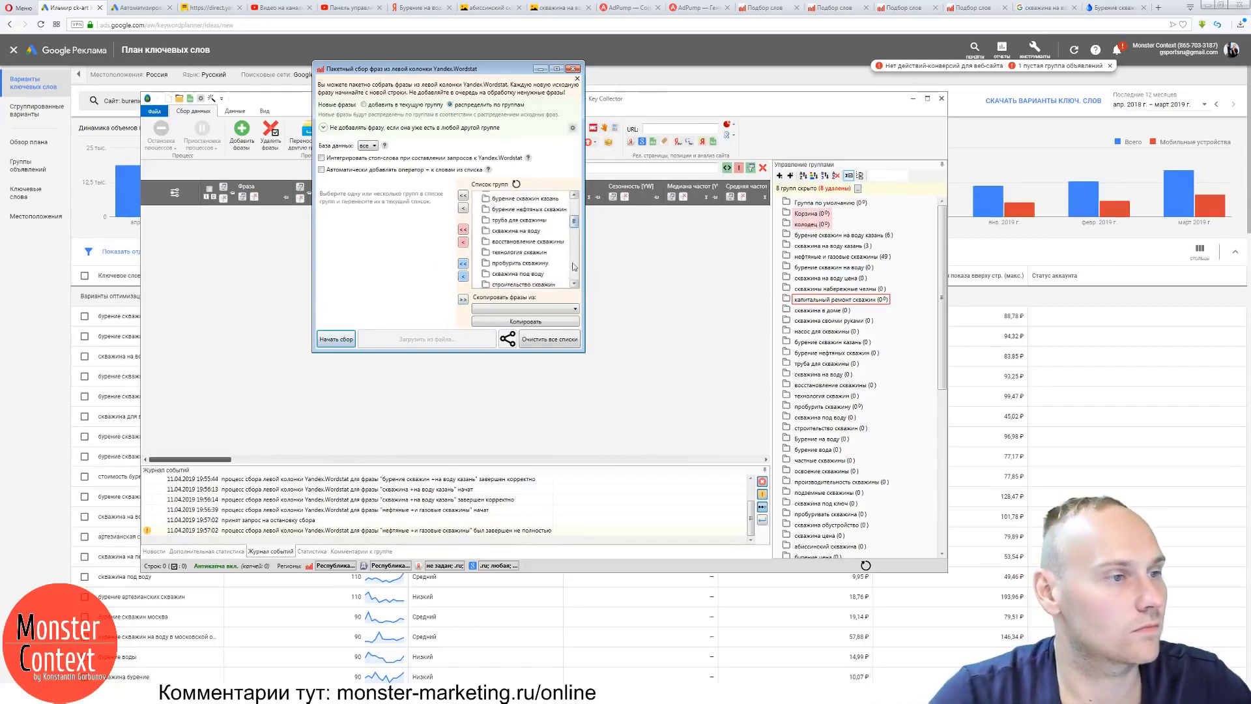
key("ctrl+a")
scroll(578, 259, "down", 5)
scroll(578, 258, "up", 10)
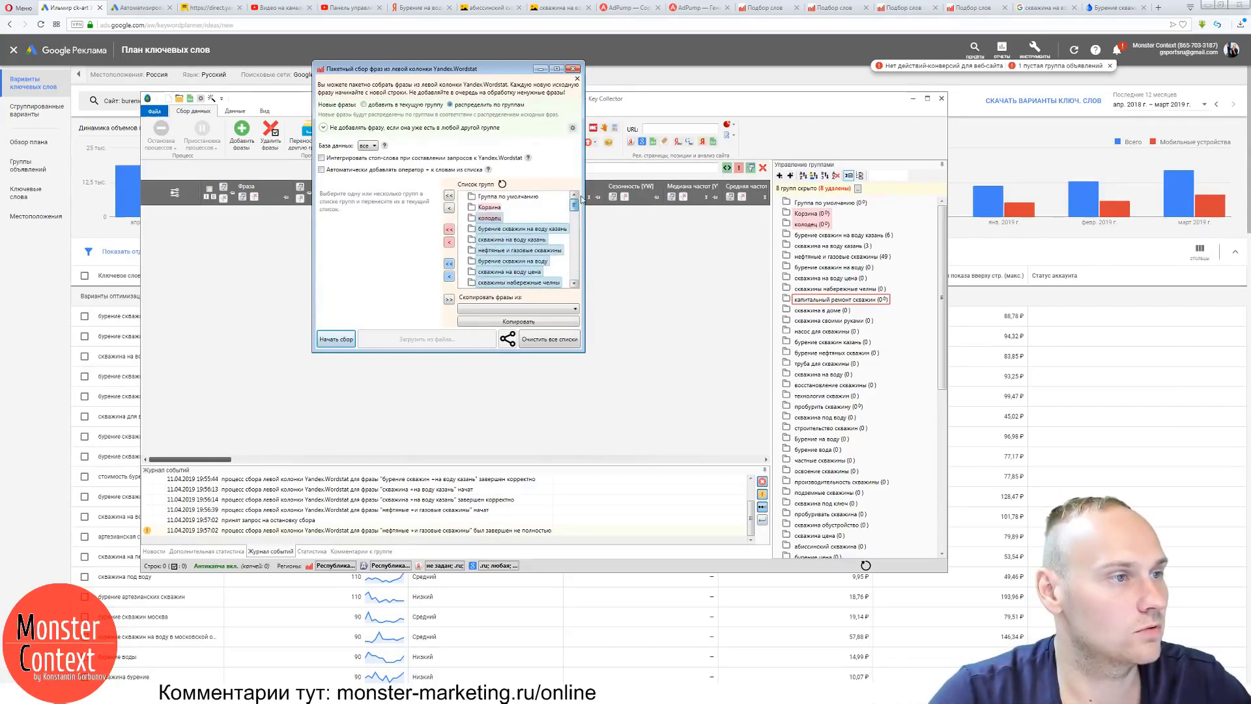
left_click(449, 244)
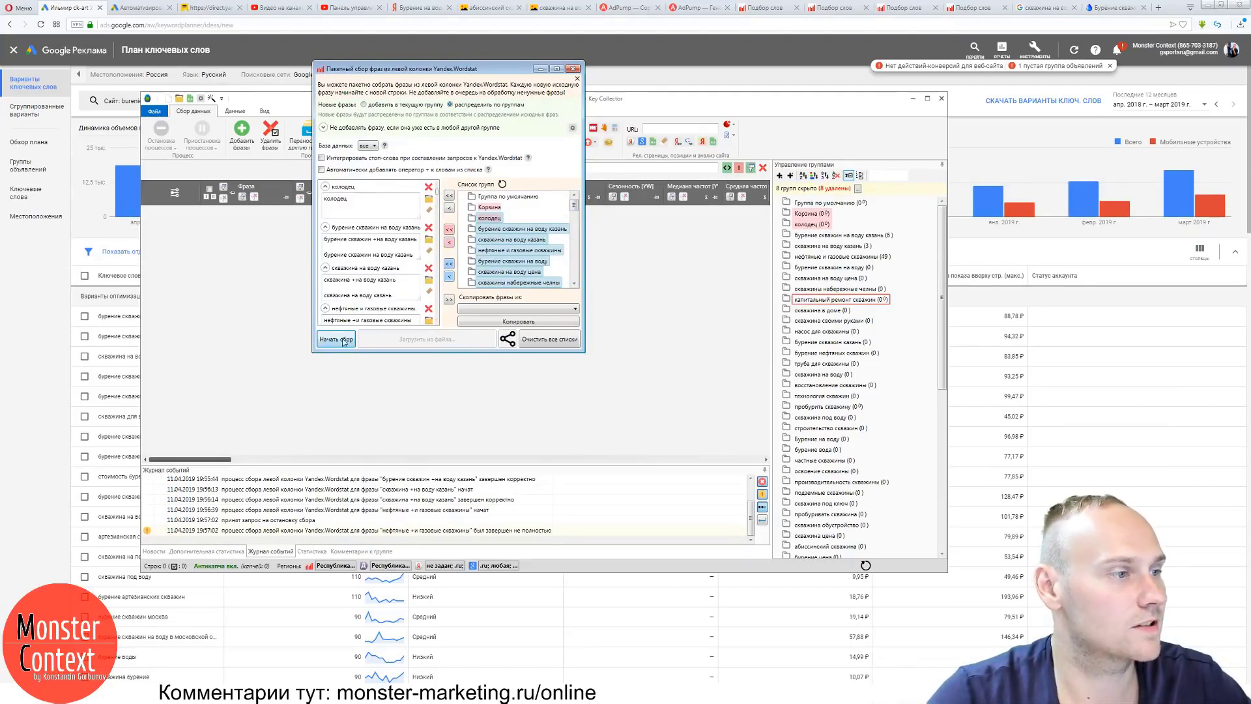
Show the groups «бурение скважин на воду казань» through «скважина на воду цена» together and delete all their phrases.
left_click(841, 234)
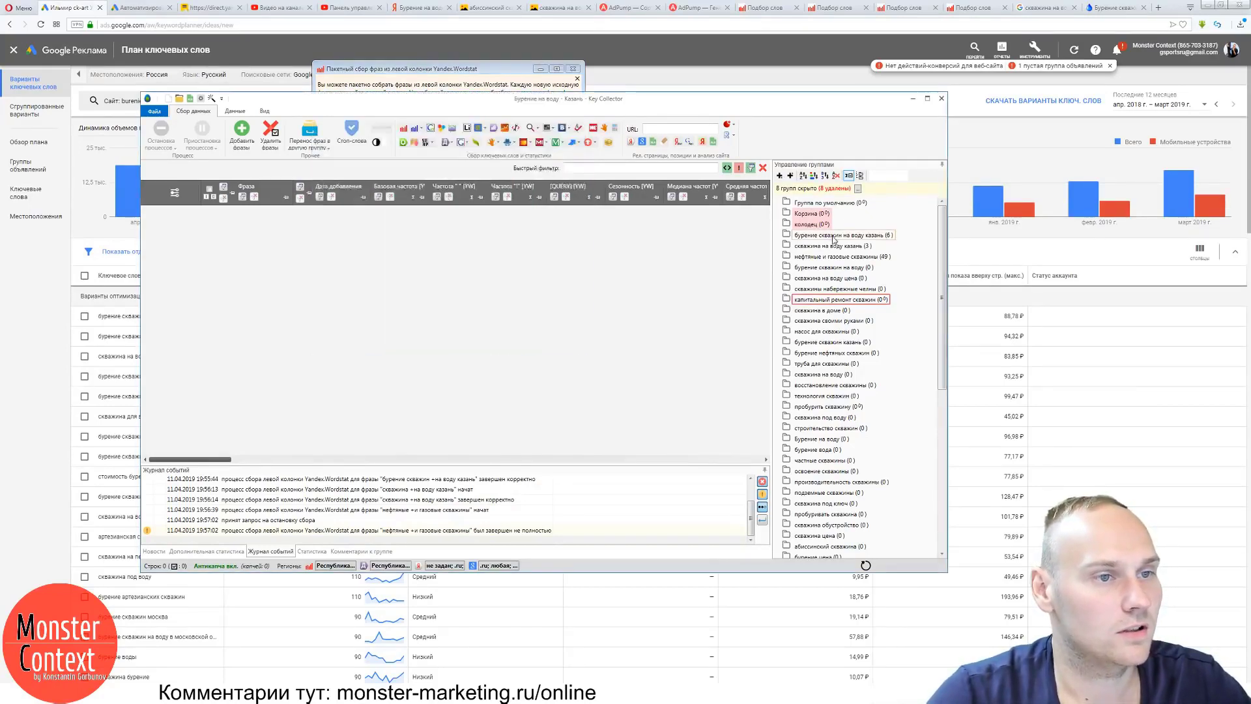
left_click(838, 277, "shift")
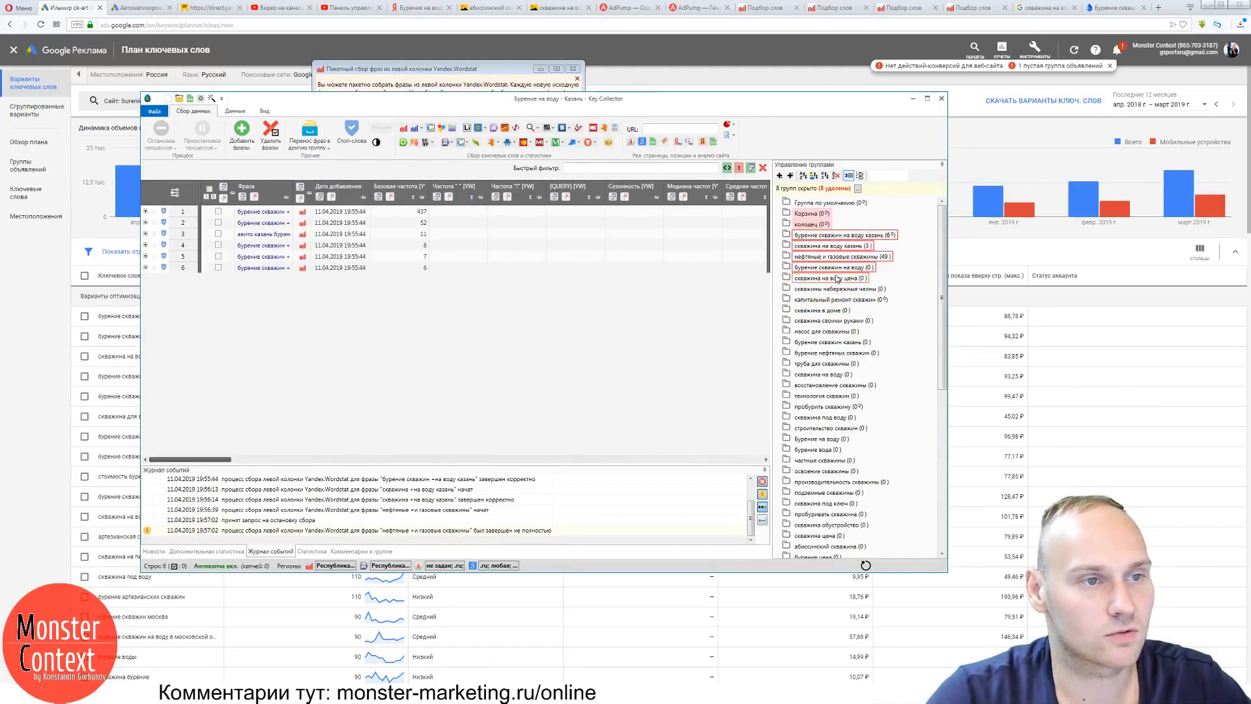
left_click(860, 176)
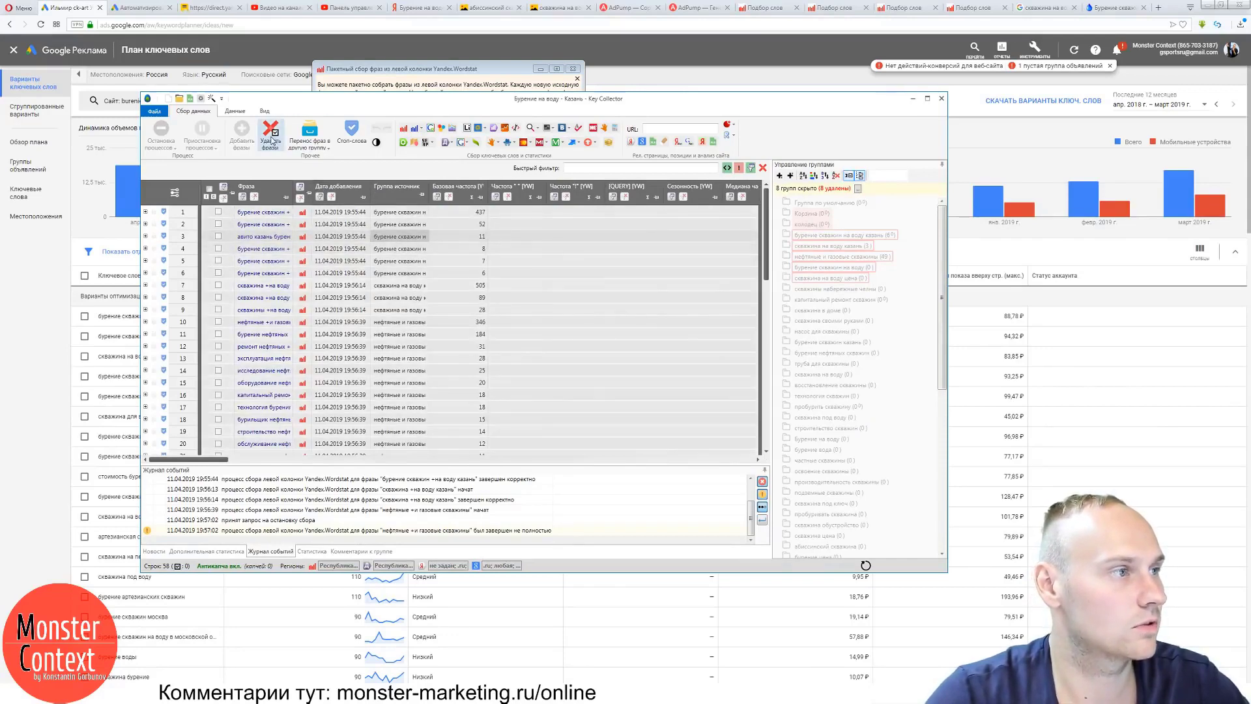
right_click(384, 285)
left_click(401, 319)
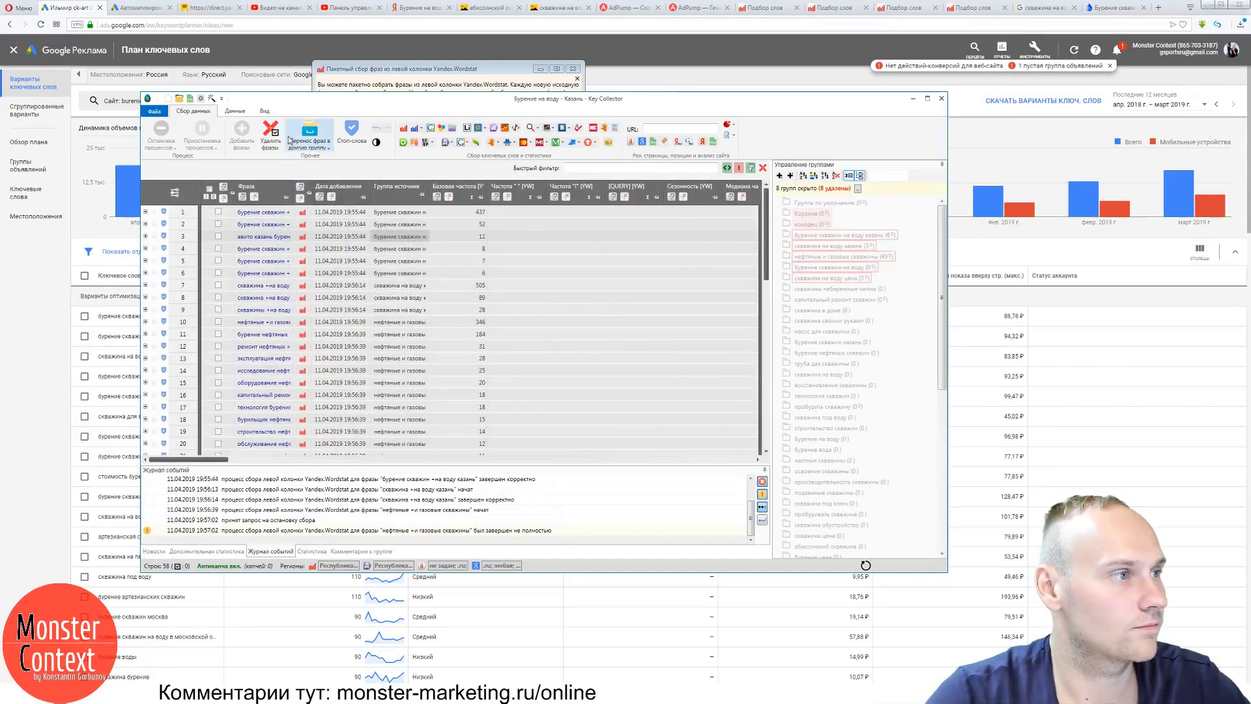
left_click(209, 188)
left_click(267, 138)
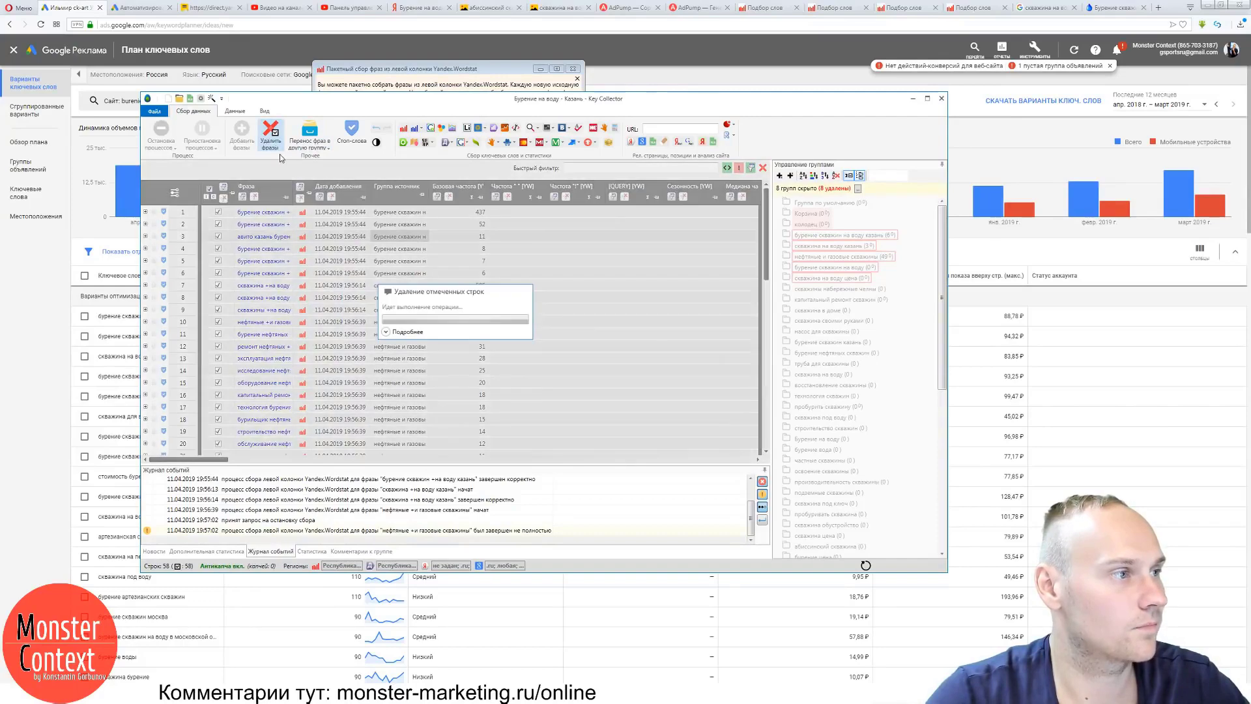
key("Return")
left_click(858, 178)
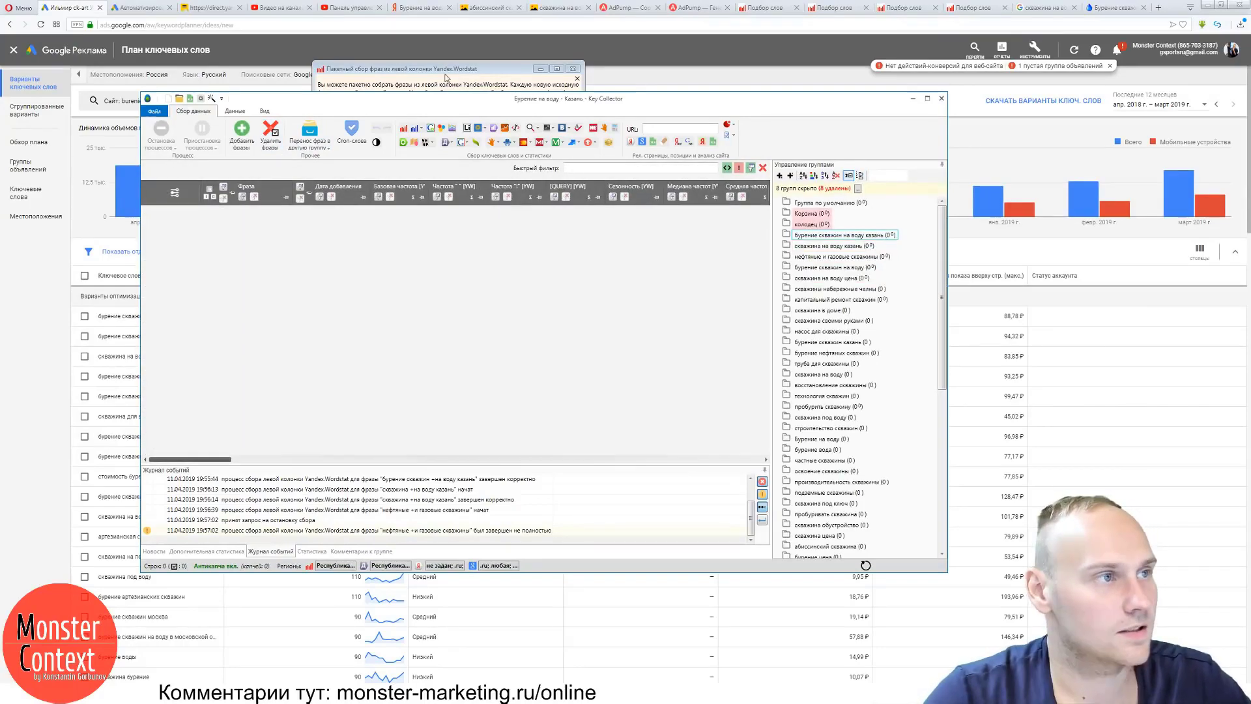
Start the batch collection and look over the phrases arriving in «колодец» and the rest of the group list.
left_click(341, 337)
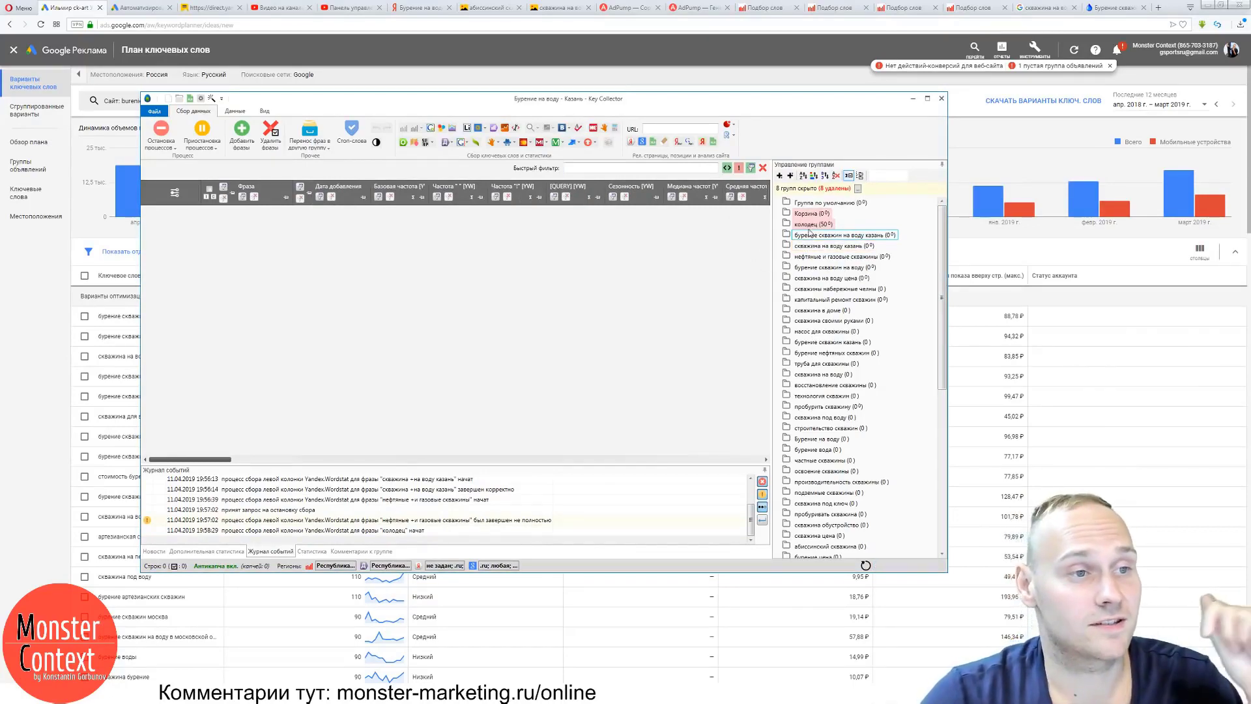
left_click(811, 225)
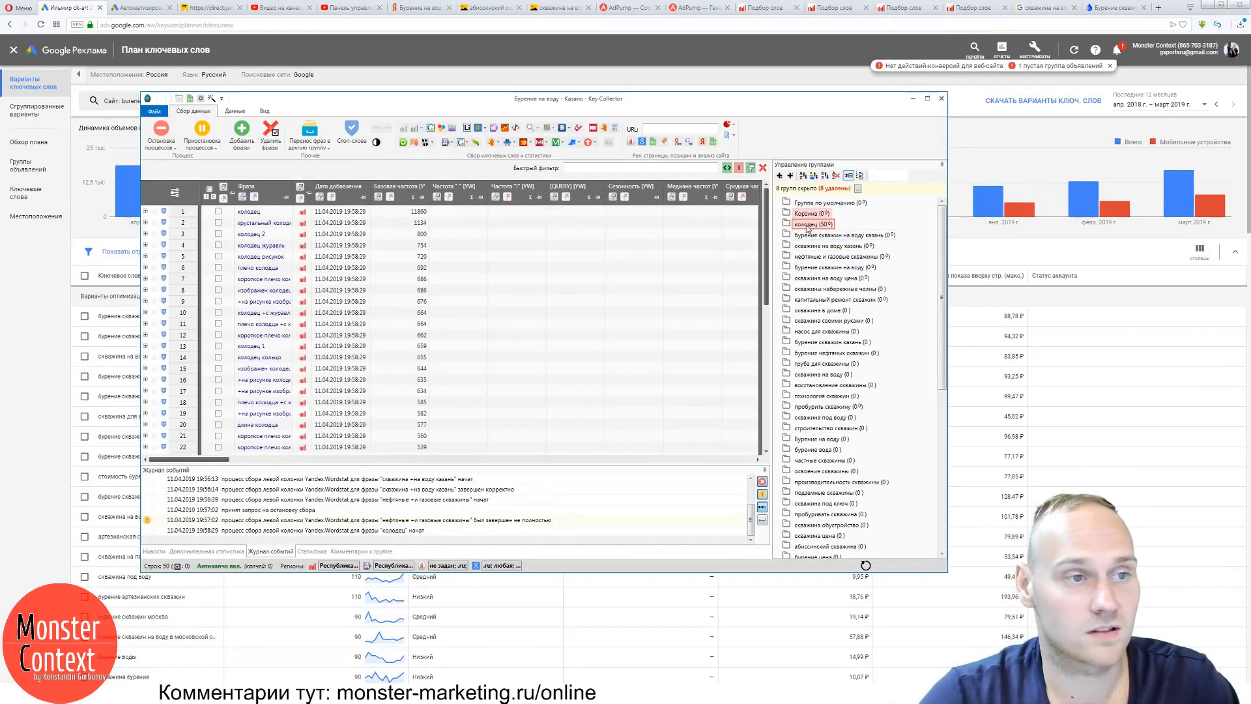
scroll(808, 234, "down", 1)
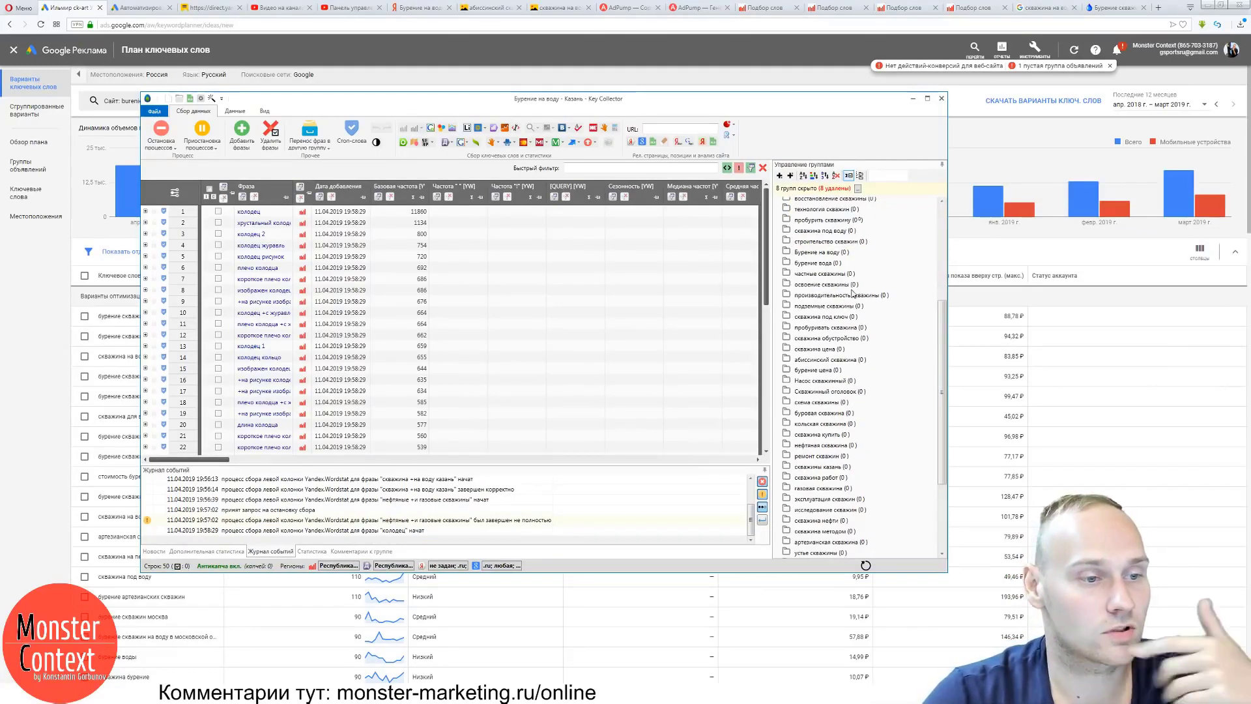
scroll(853, 288, "down", 7)
scroll(882, 315, "up", 8)
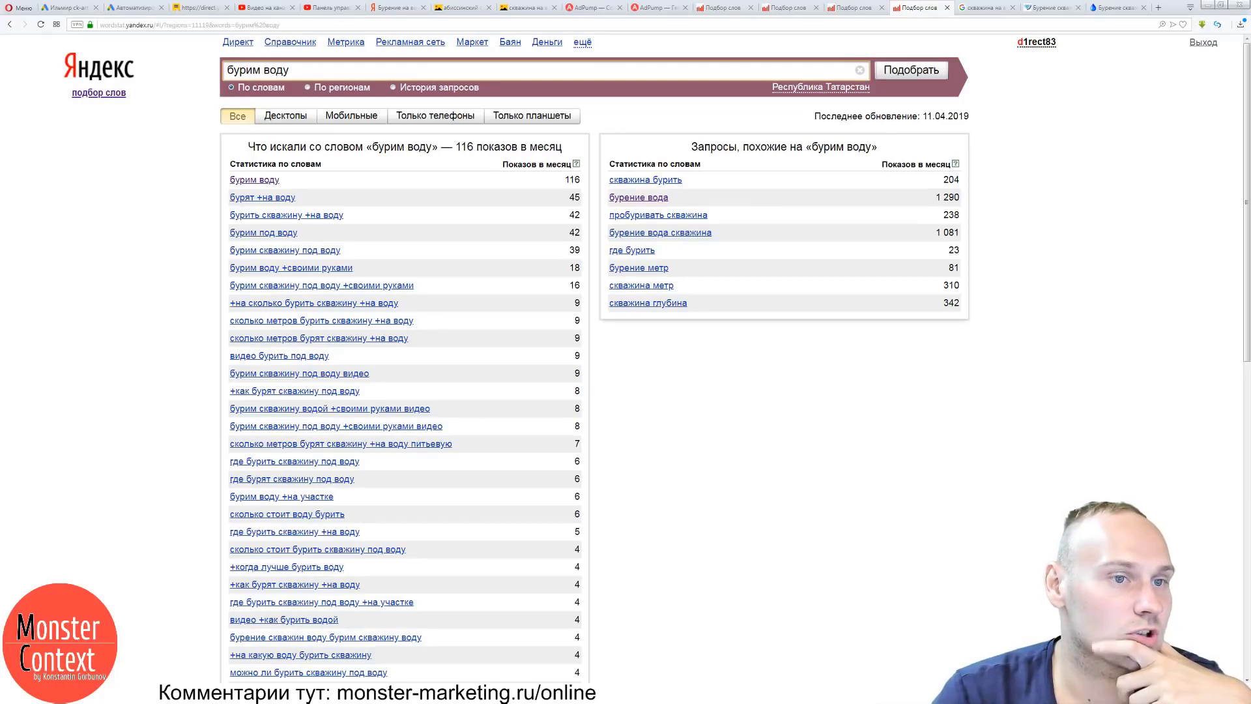
Switch to AdPump in the browser and open its «Минус города» tool in a new tab.
left_click(588, 10)
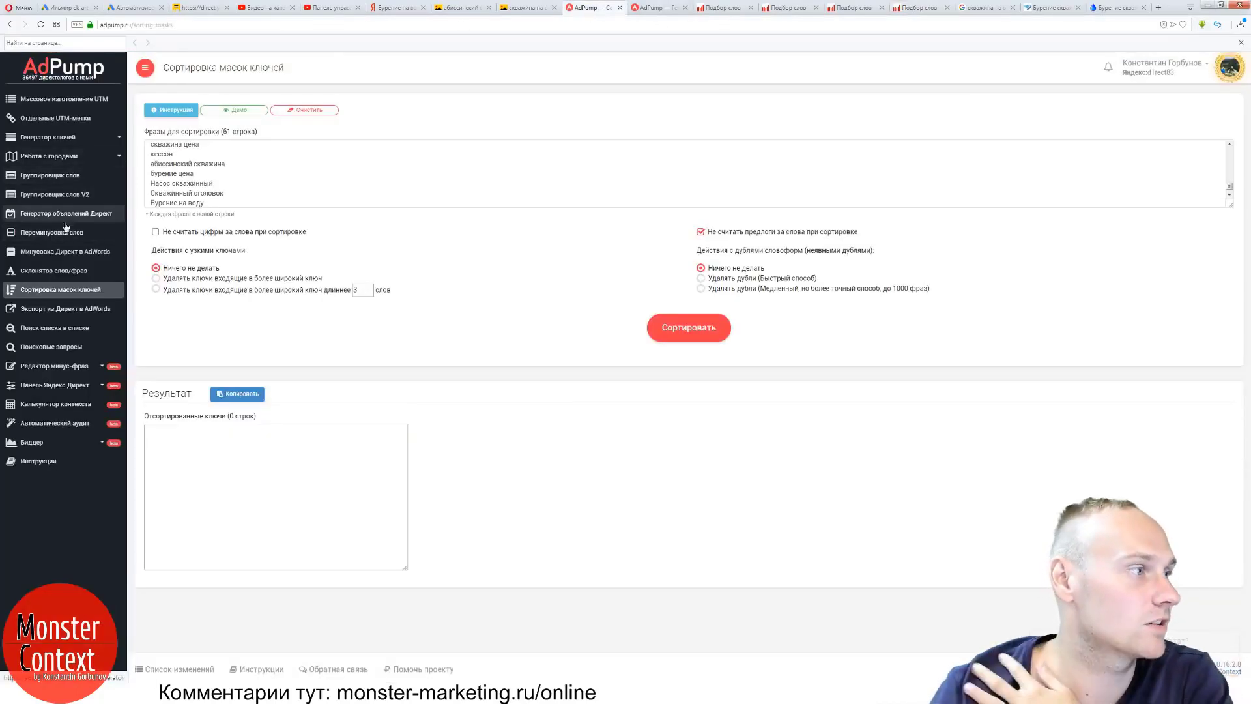
left_click(62, 156)
right_click(62, 178)
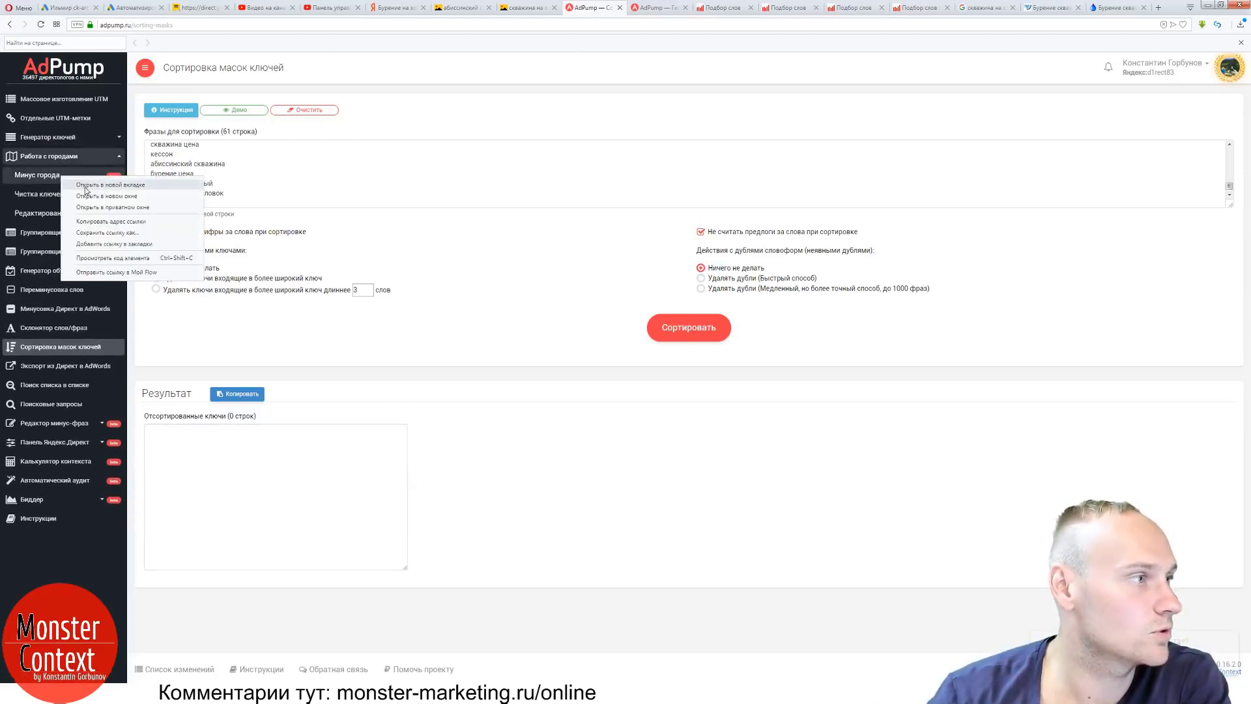
left_click(72, 184)
left_click(614, 10)
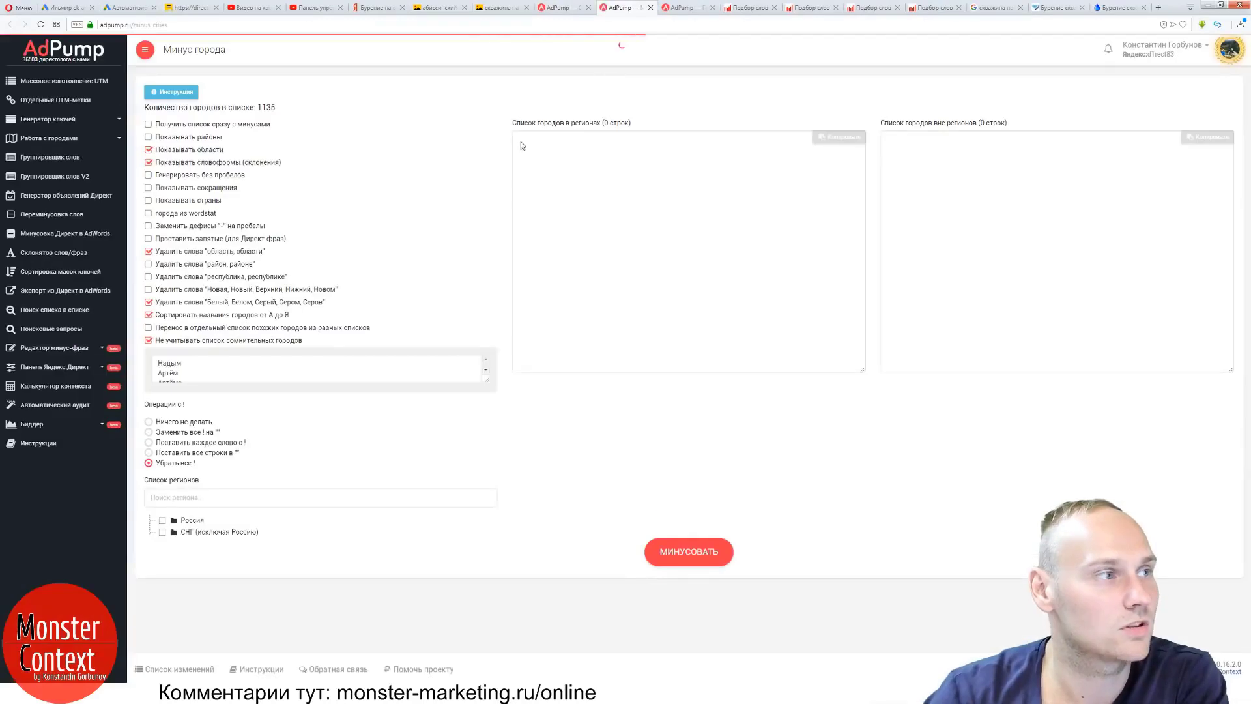
Generate the city list for the region Россия with the «города из wordstat» option enabled.
left_click(163, 520)
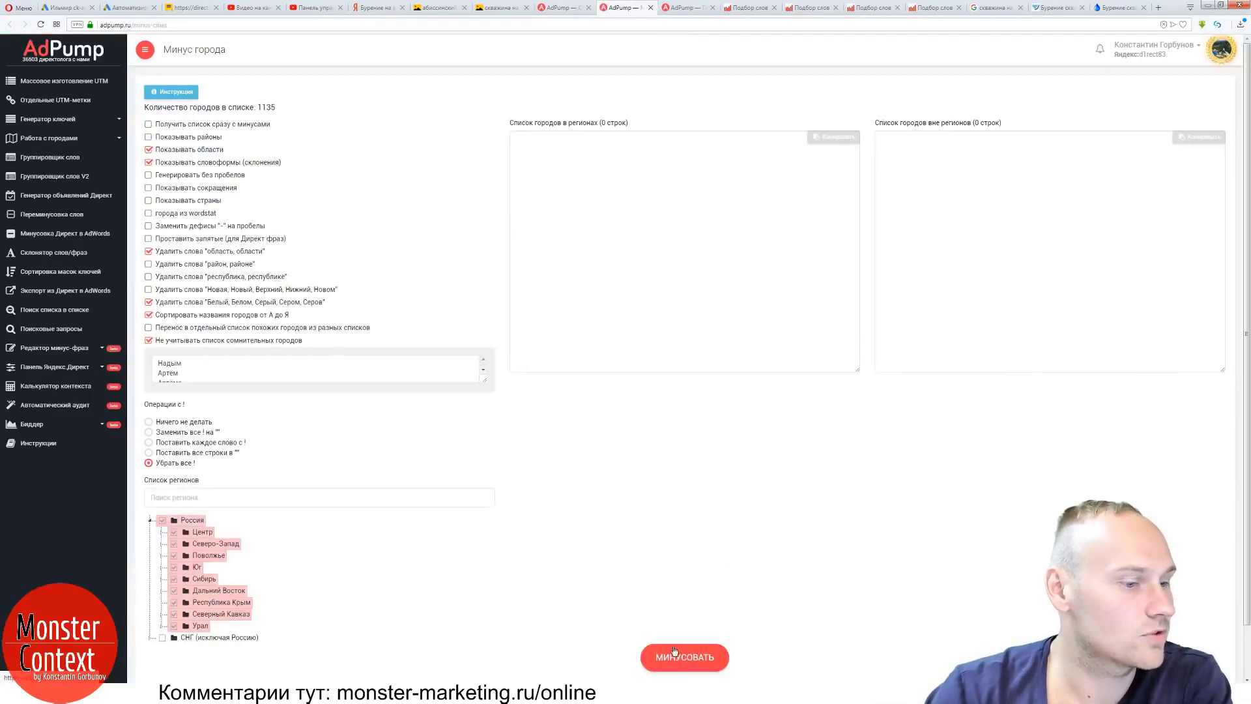
left_click(163, 213)
scroll(666, 443, "down", 2)
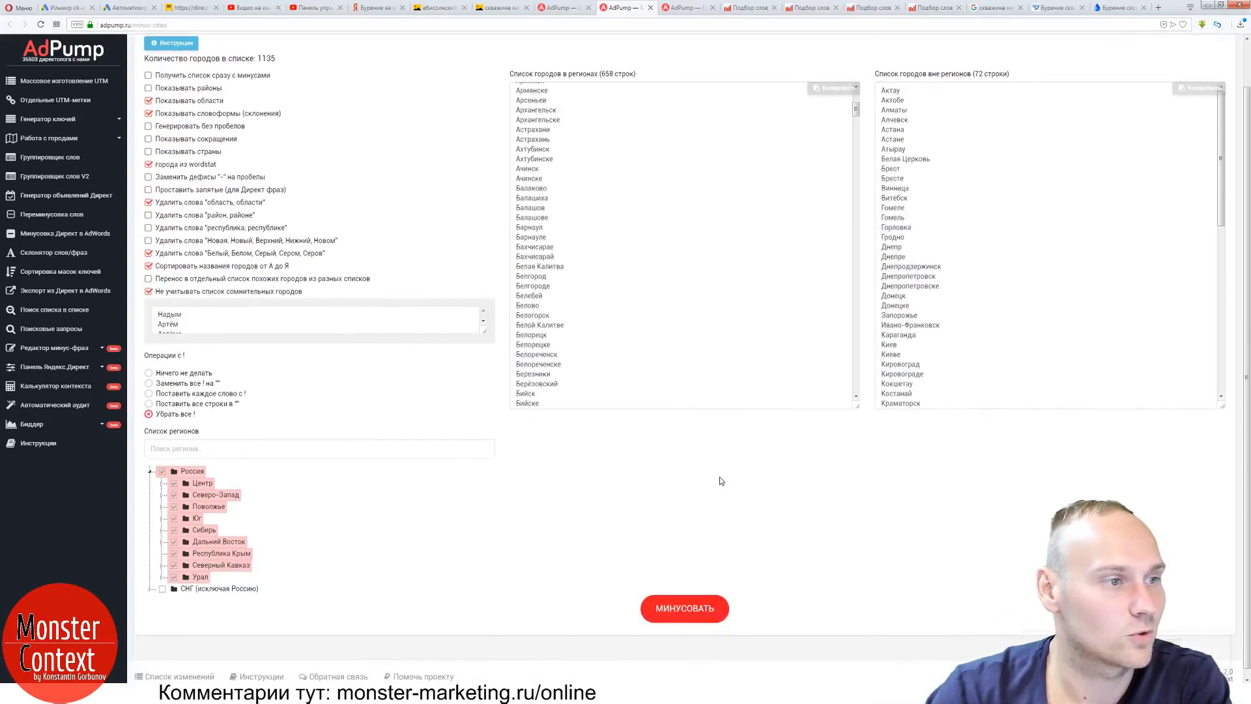
scroll(612, 243, "up", 5)
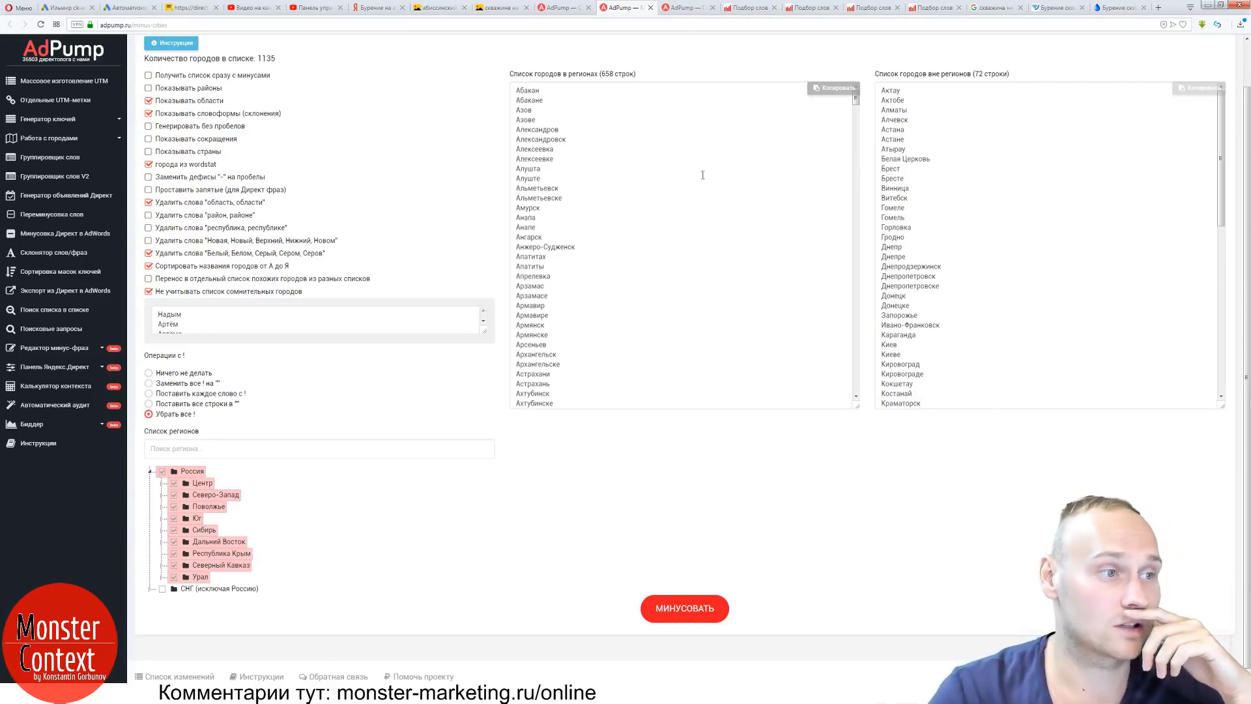
key("ctrl+a")
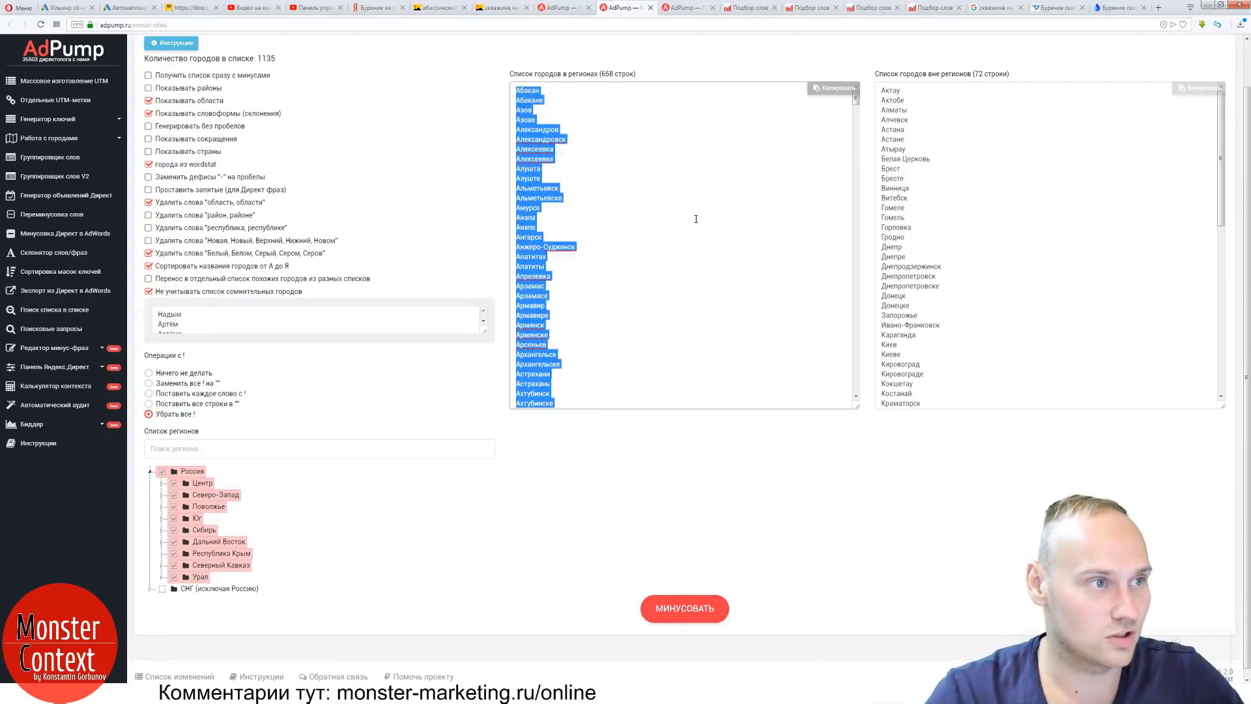
Disable «Показывать словоформы (склонения)», regenerate the city list and copy the cities in the regions.
left_click(201, 115)
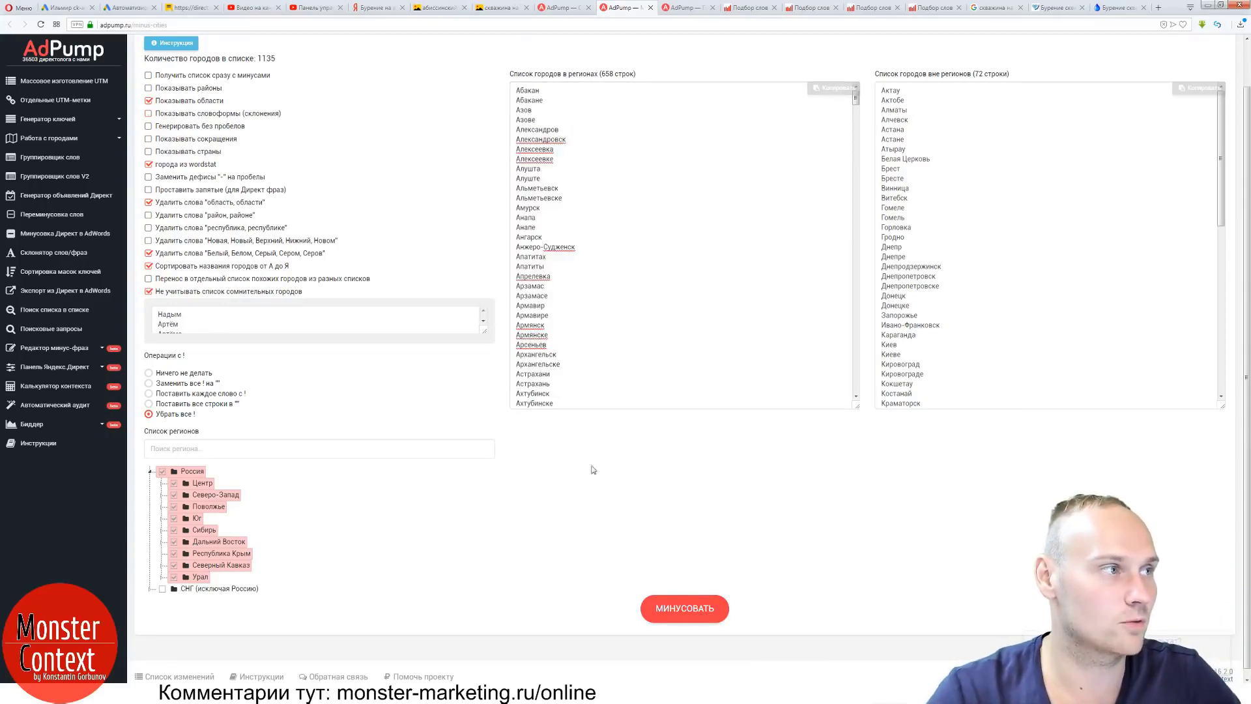
left_click(684, 608)
left_click(834, 88)
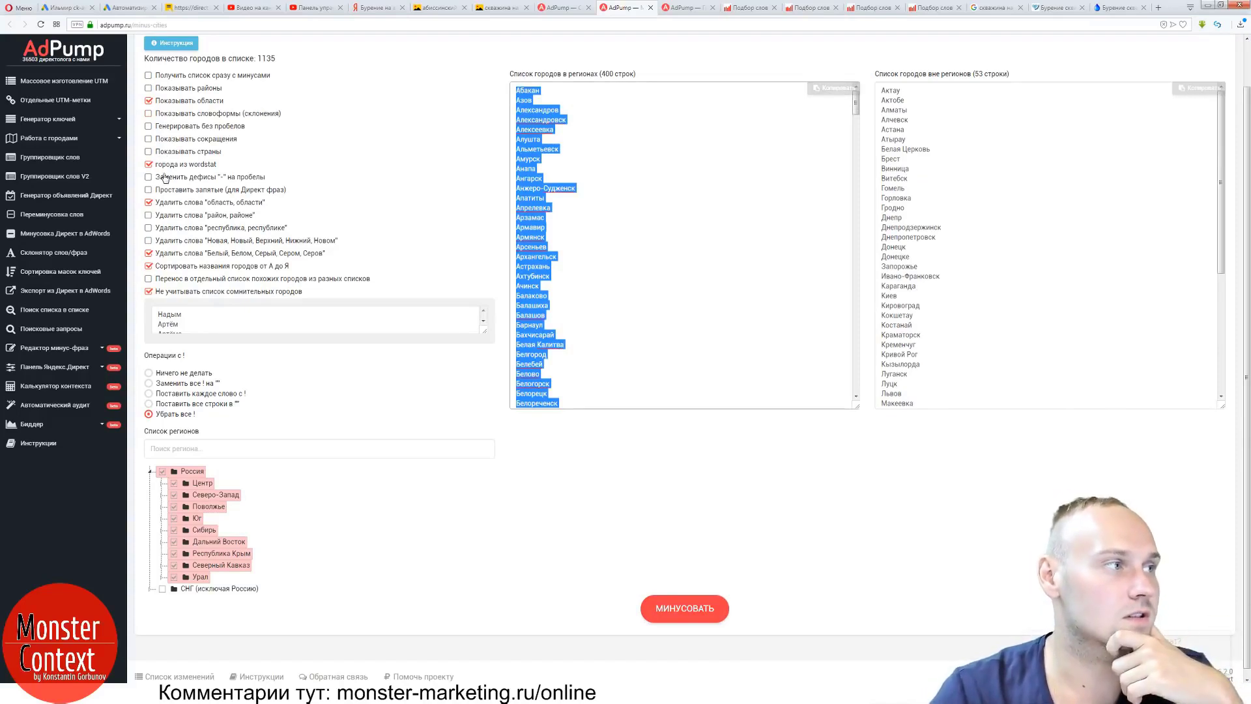
Open AdPump's «Генератор ключей» phrase multiplication tool in a new tab.
left_click(65, 119)
right_click(74, 138)
left_click(108, 144)
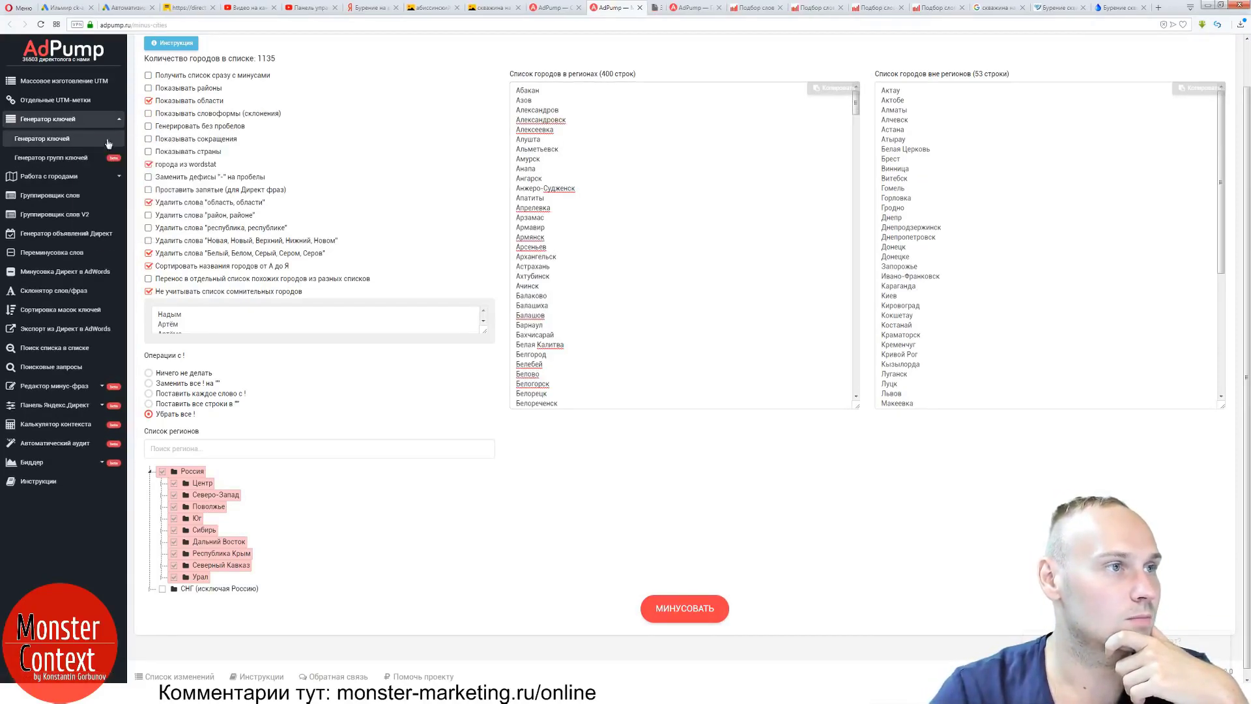
left_click(651, 7)
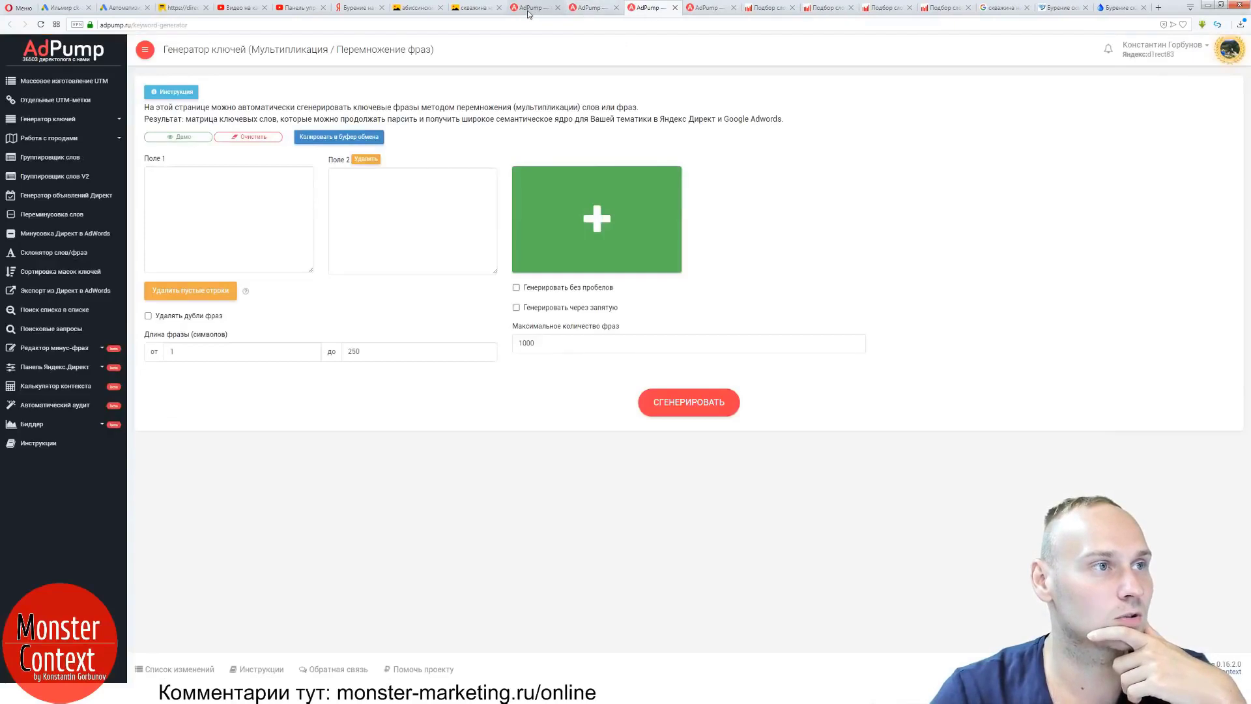
left_click(529, 9)
key("ctrl+a")
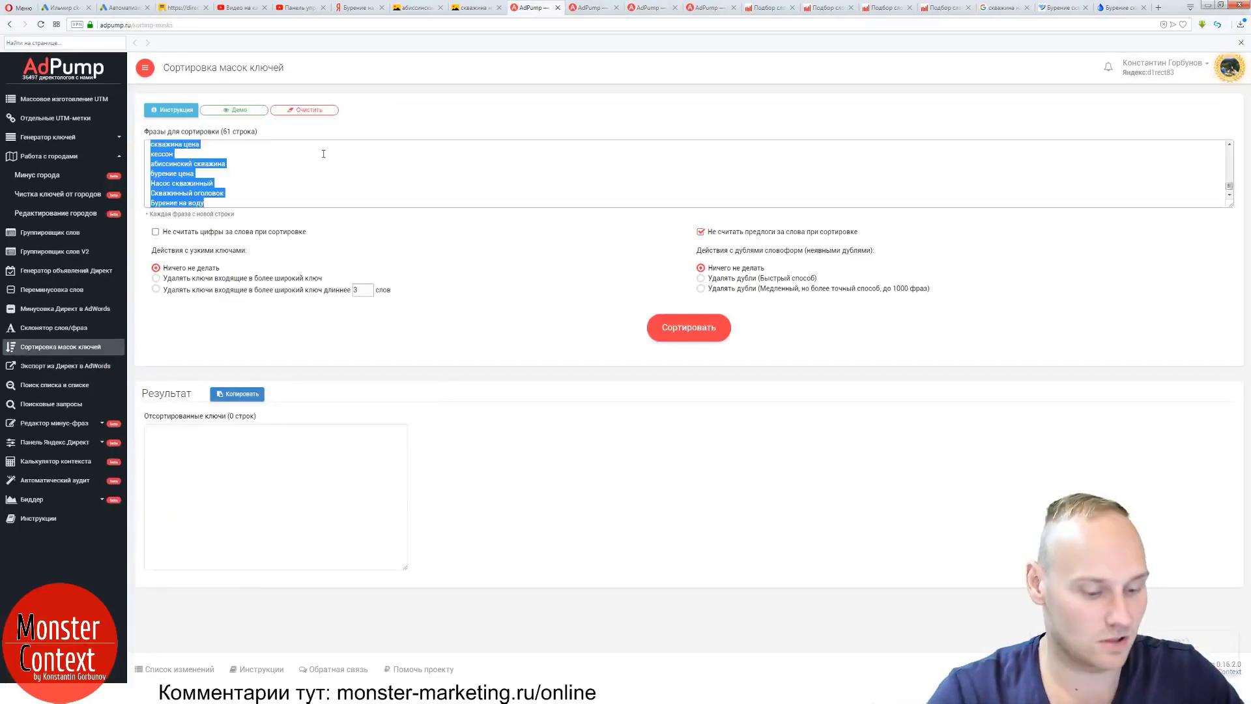
left_click(590, 8)
left_click(652, 7)
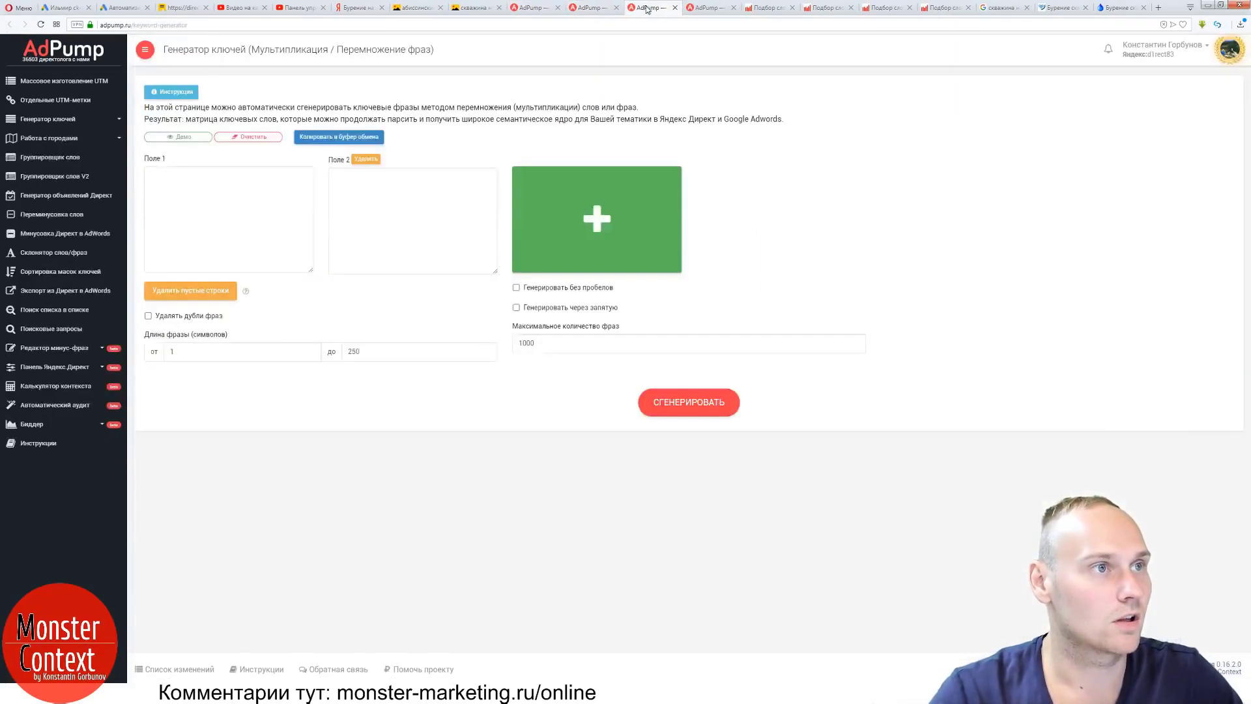
Sort the key masks, removing keys contained in a broader key when longer than 3 words, and select all sorted keys.
left_click(534, 8)
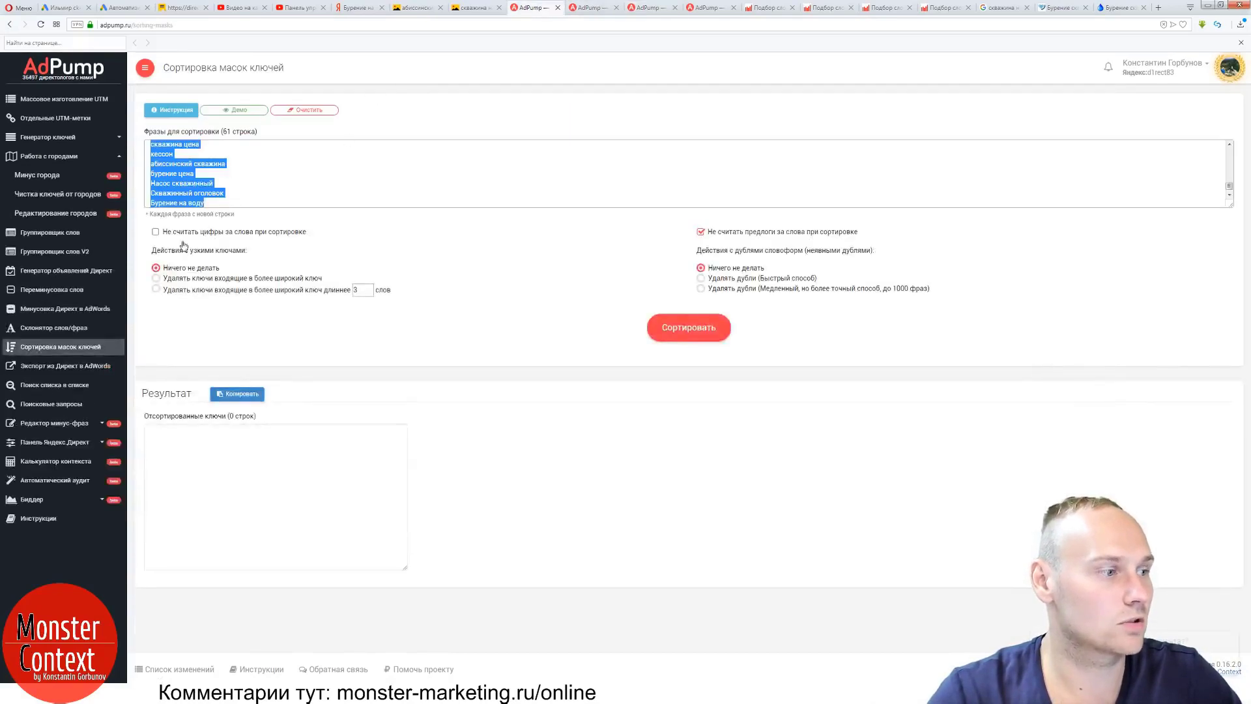
left_click(193, 292)
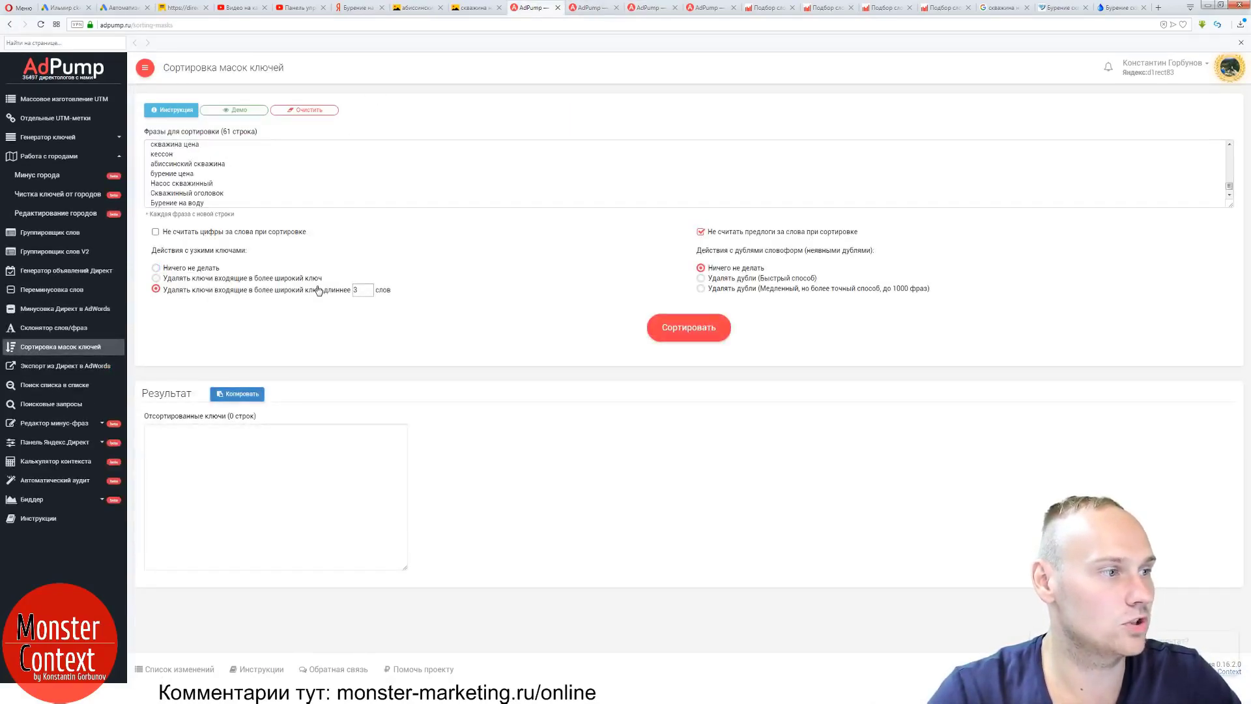
left_click(668, 331)
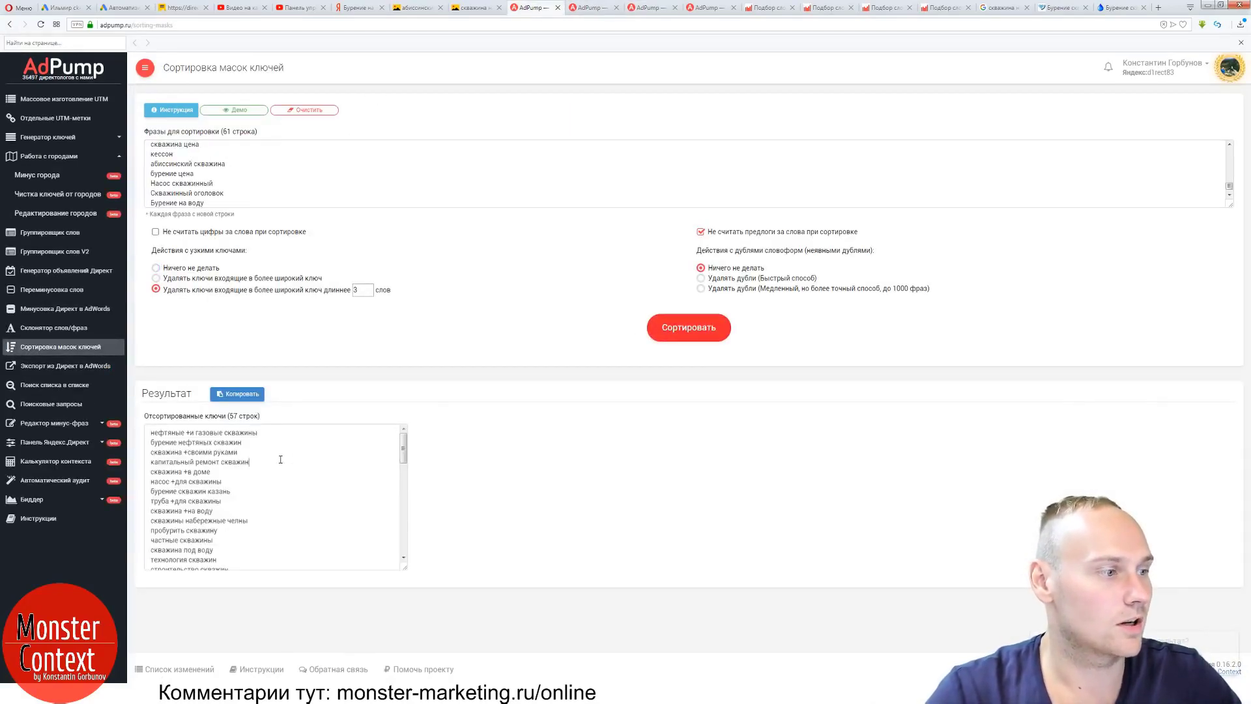
left_click(247, 442)
key("ctrl+a")
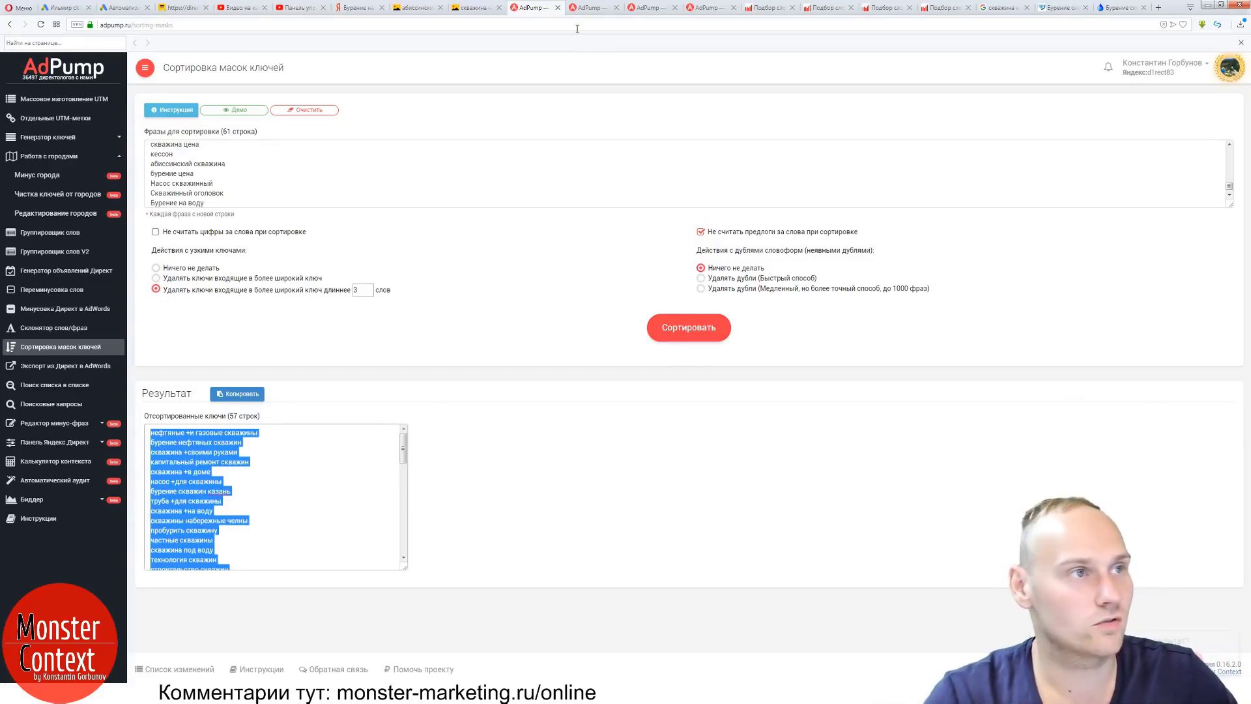
Paste the sorted key masks into «Поле 1» of the phrase multiplication generator.
left_click(583, 9)
left_click(650, 8)
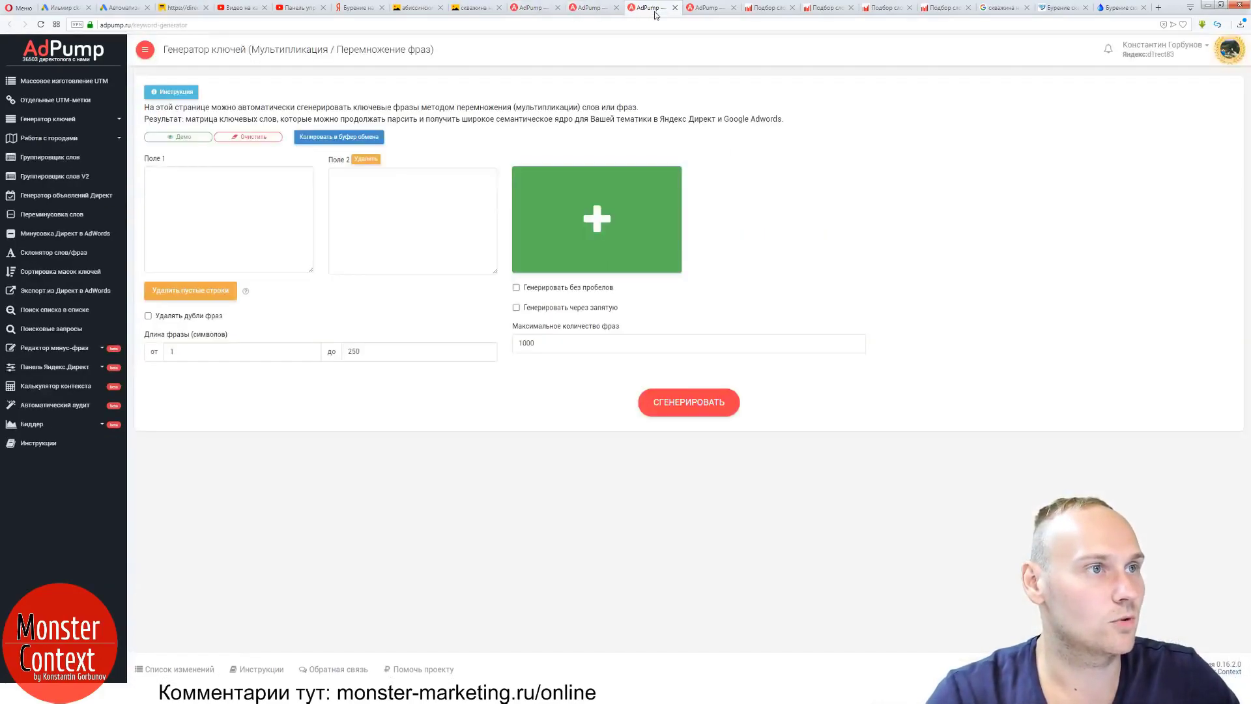
left_click(241, 196)
key("ctrl+v")
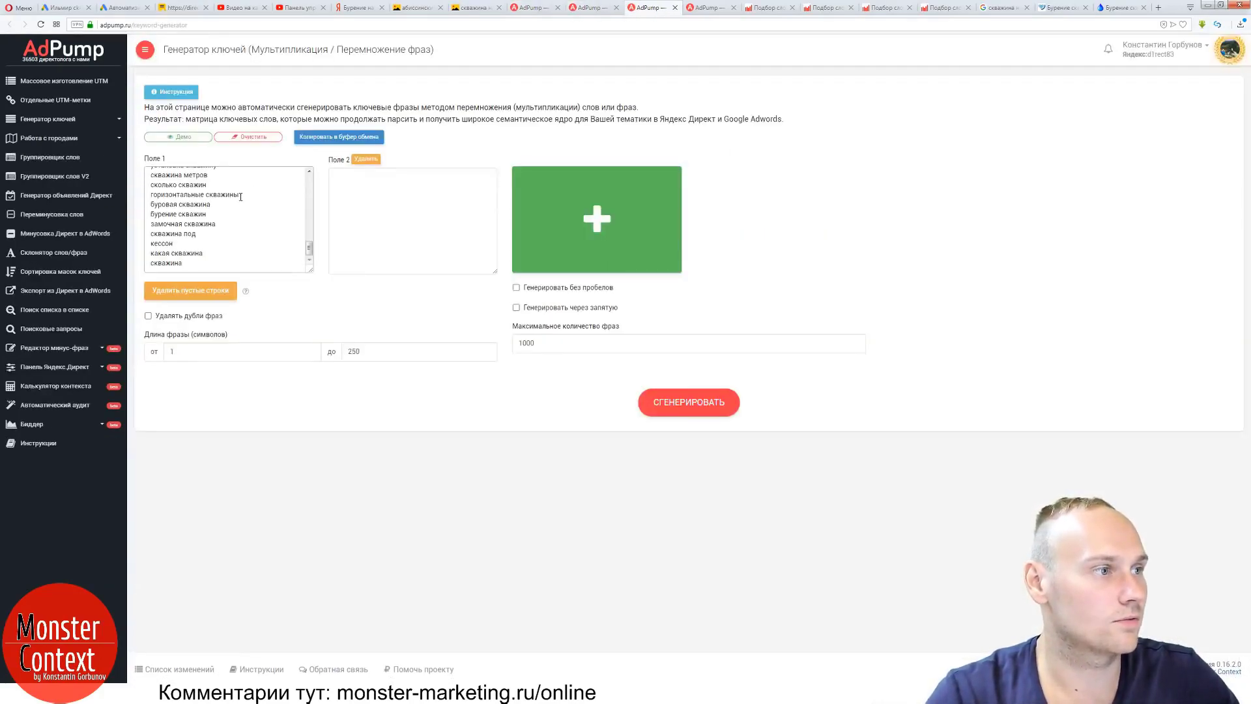
Copy the list of cities in the regions into «Поле 2» and generate the multiplied phrases.
left_click(590, 9)
key("ctrl+a")
key("ctrl+c")
left_click(650, 8)
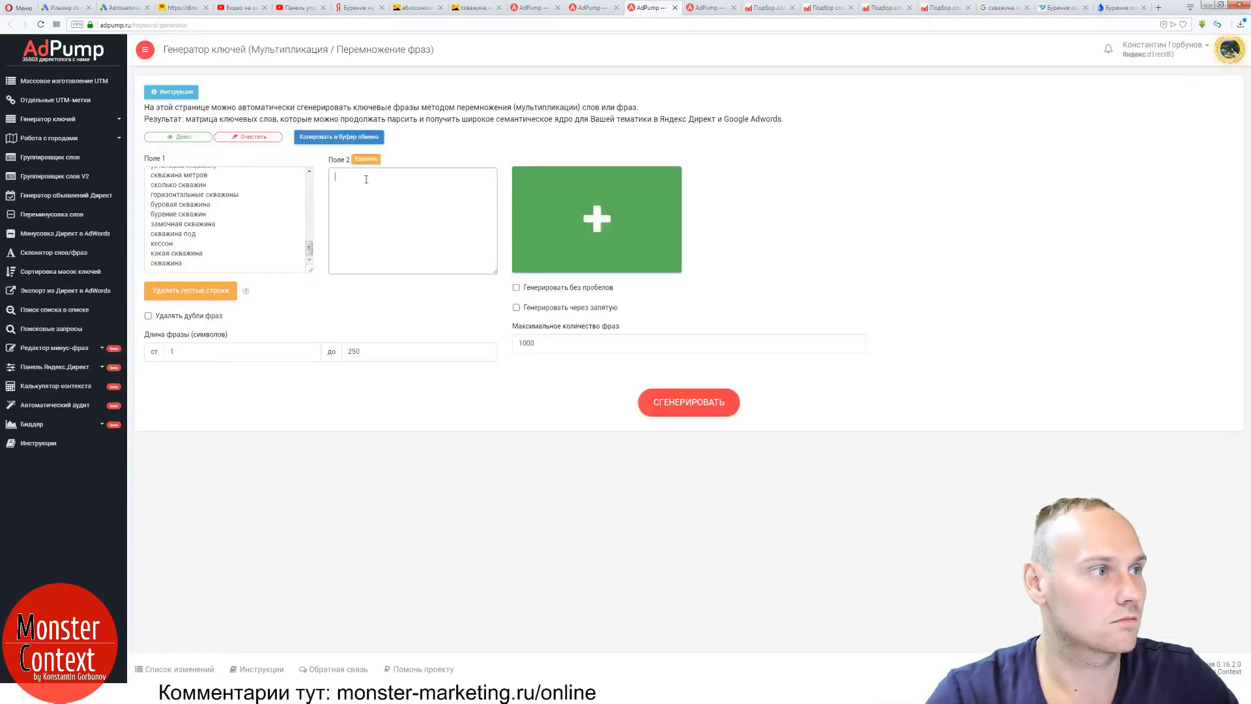
key("ctrl+v")
left_click(668, 410)
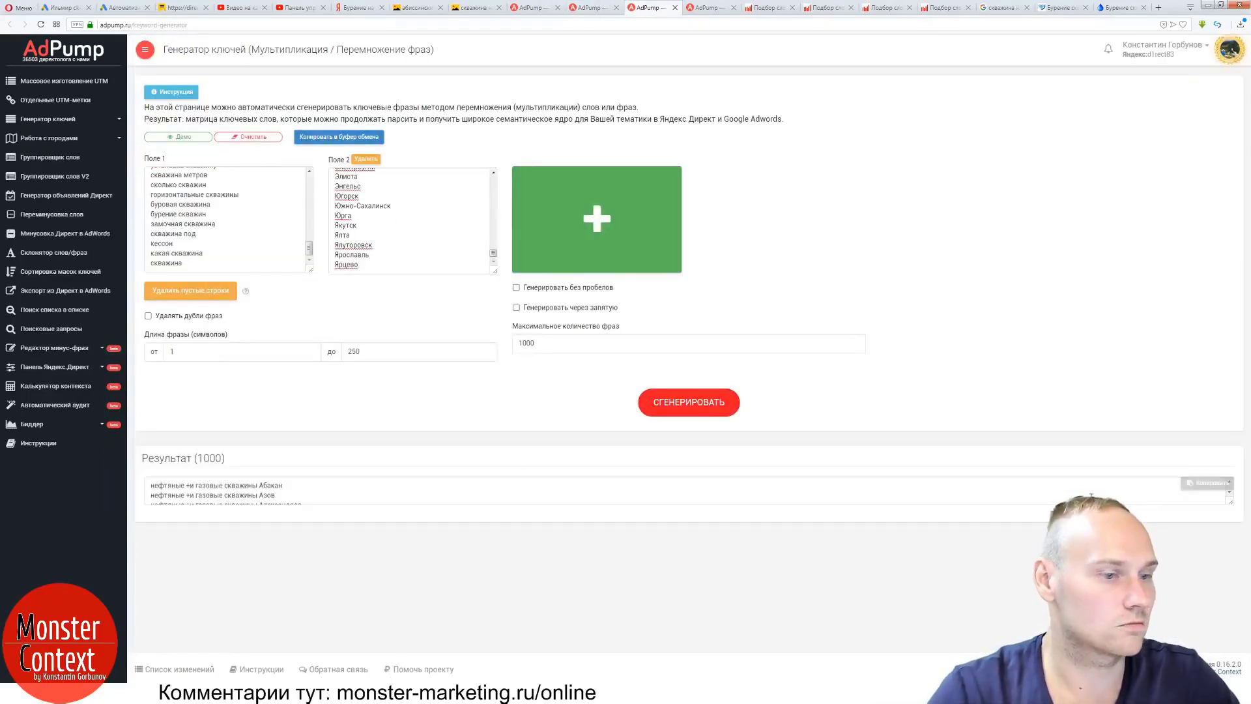
left_click_drag(1229, 507, 1120, 638)
scroll(424, 530, "down", 7)
scroll(422, 524, "down", 15)
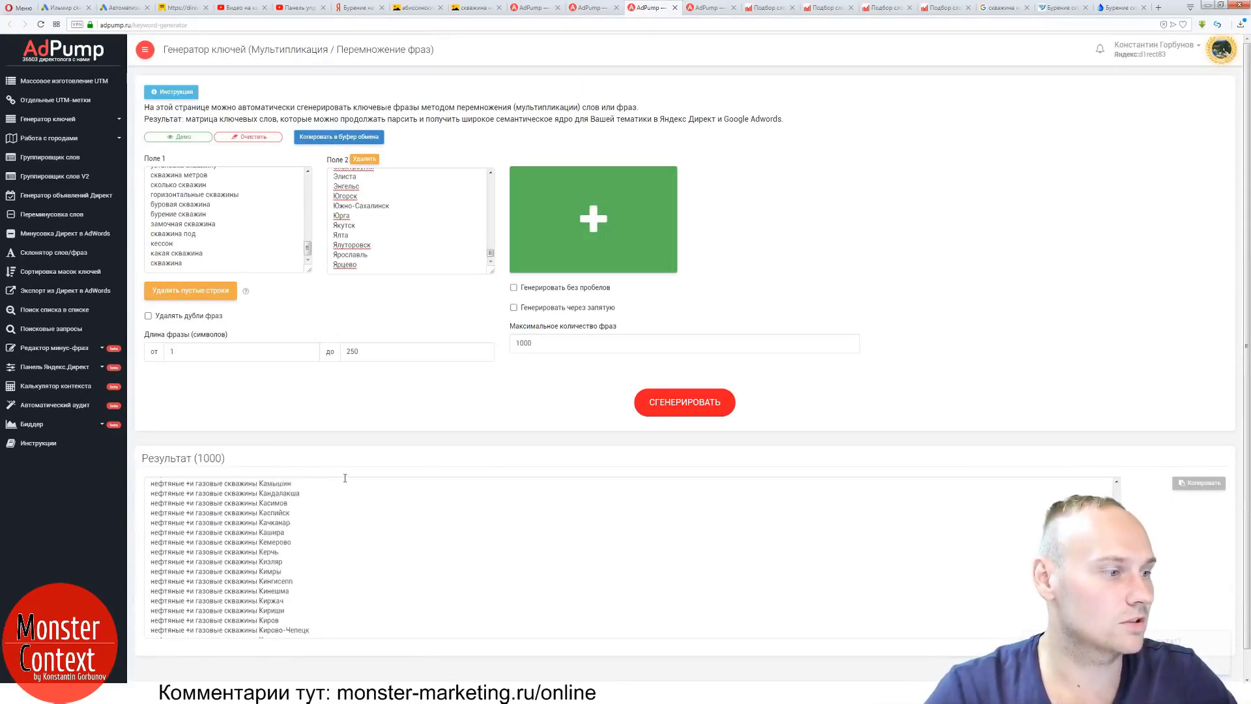
Re-sort the key masks, removing keys contained in a broader key when longer than 2 words, and select all sorted keys.
left_click(582, 11)
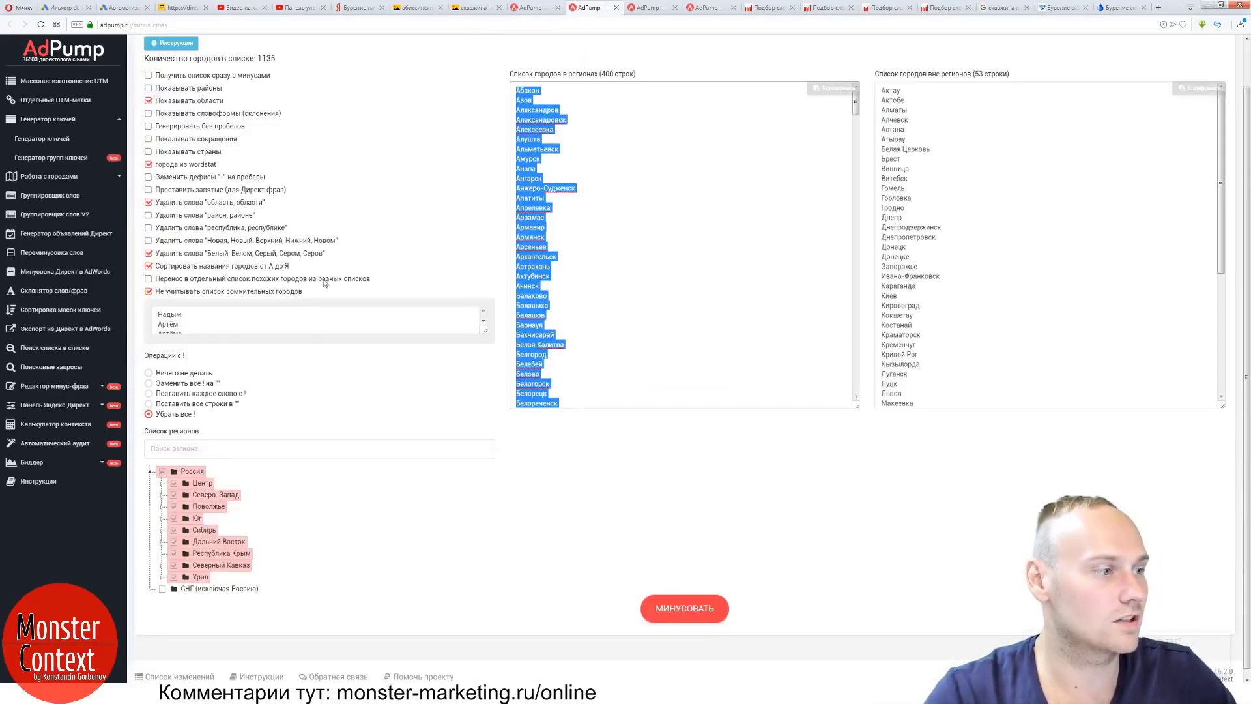
left_click(529, 10)
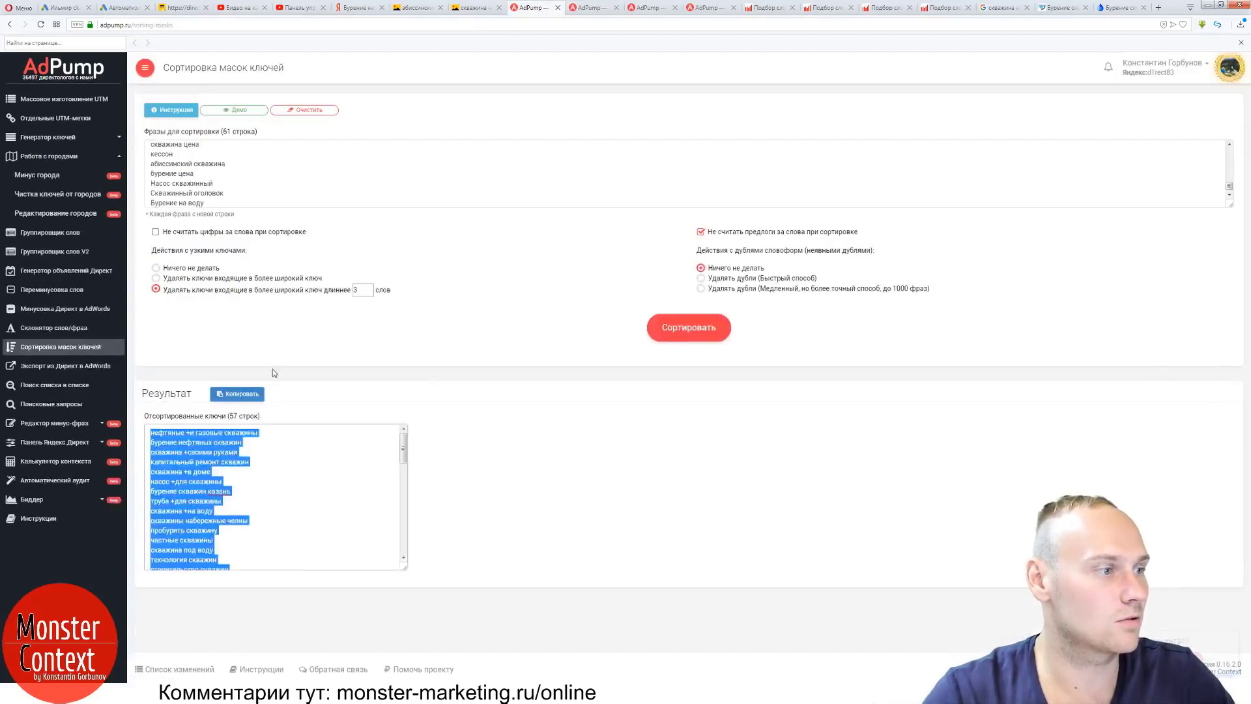
double_click(349, 290)
key("Return")
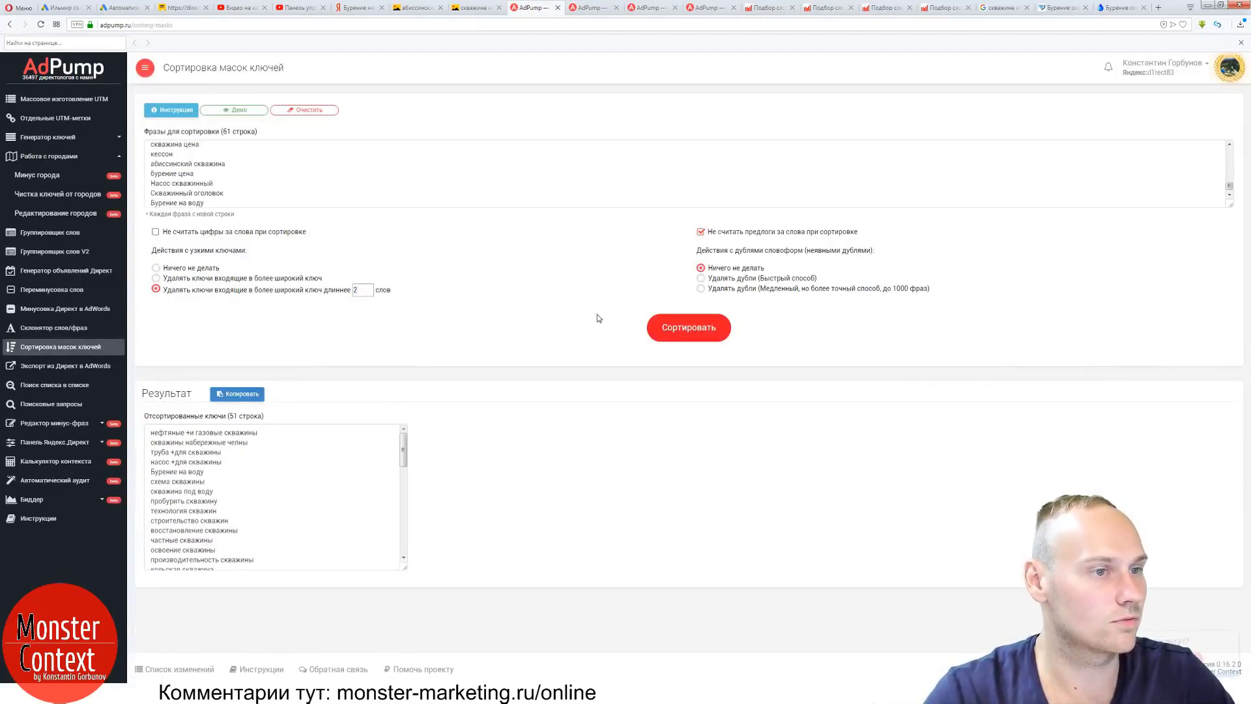
left_click(313, 492)
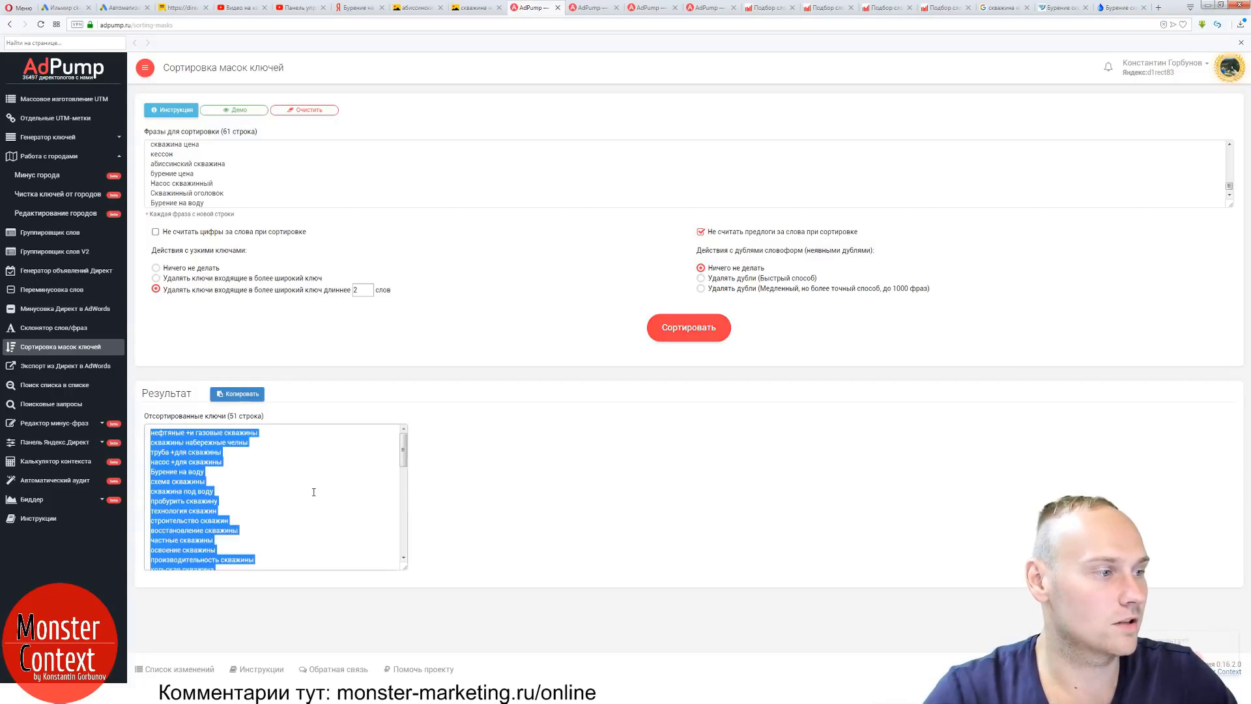
left_click(591, 7)
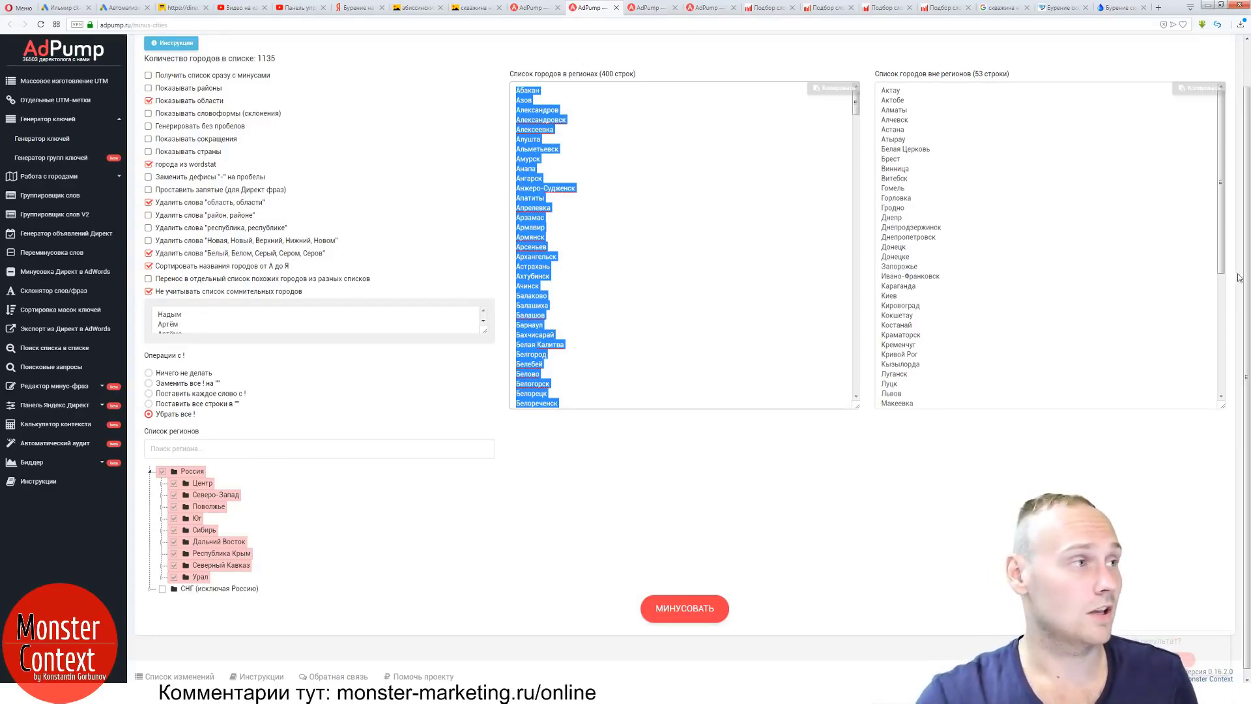
left_click(536, 8)
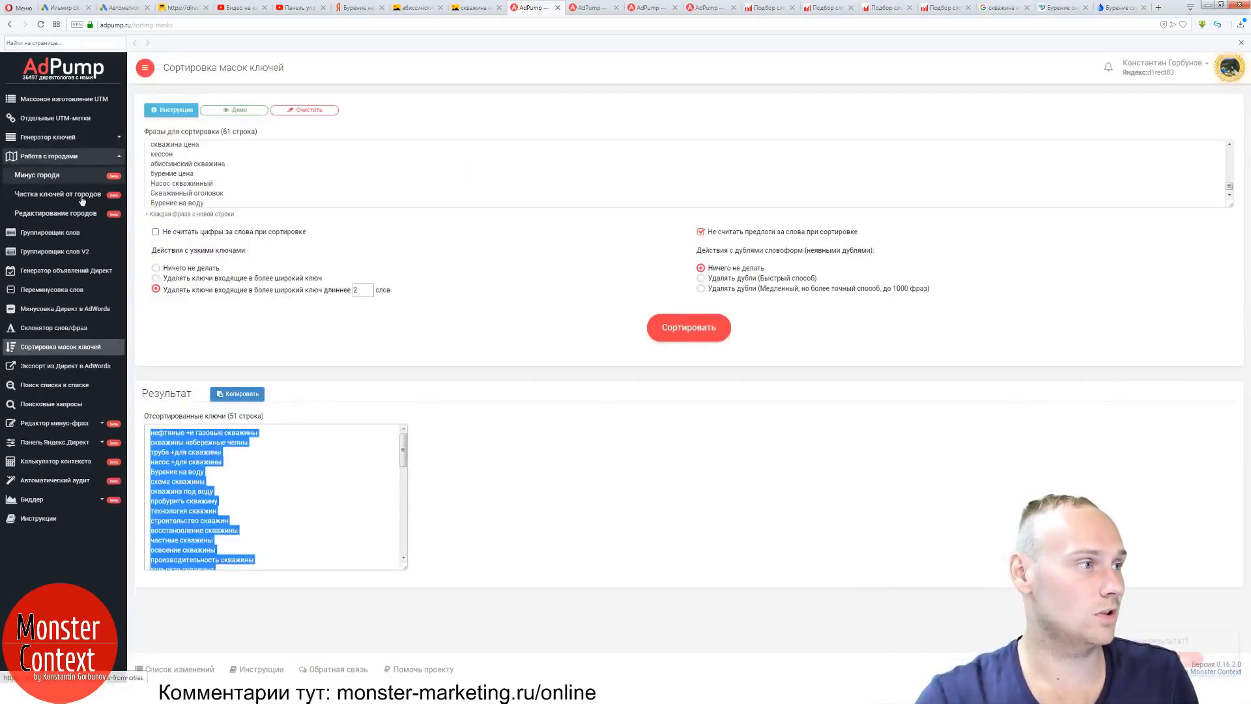
left_click(585, 8)
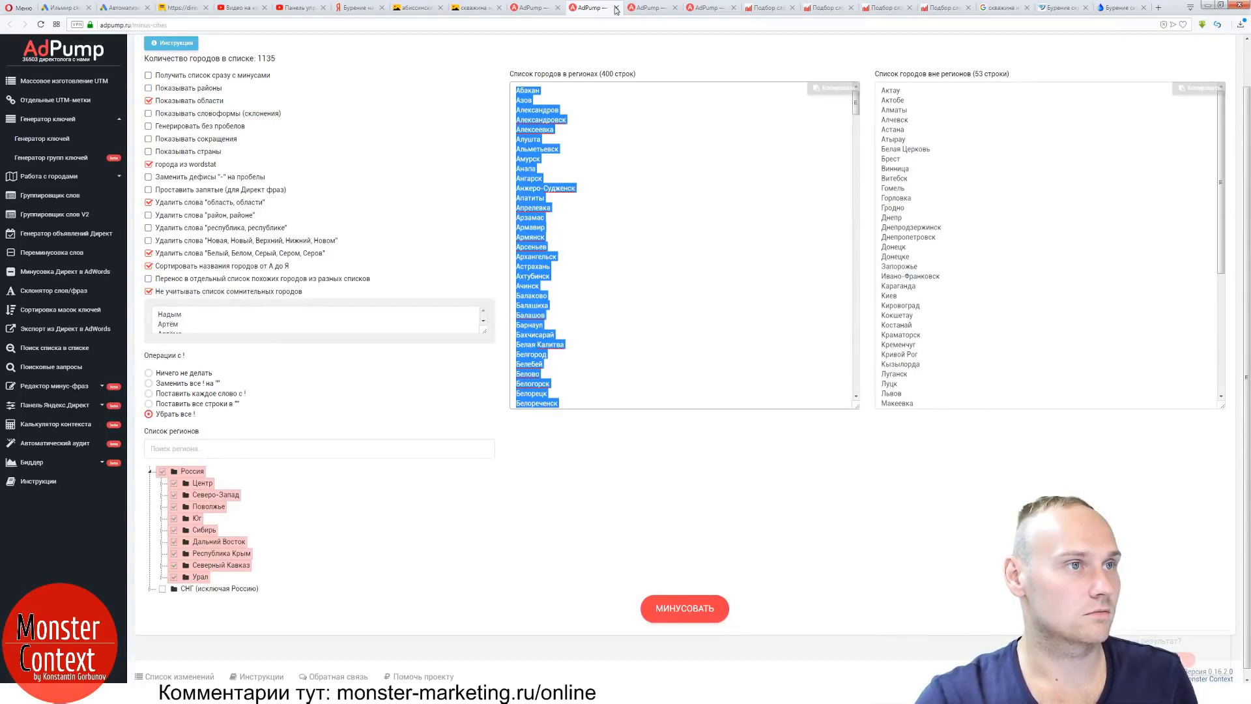
Open AdPump's «Генератор групп ключей» tool in a new tab.
left_click(641, 9)
left_click(65, 118)
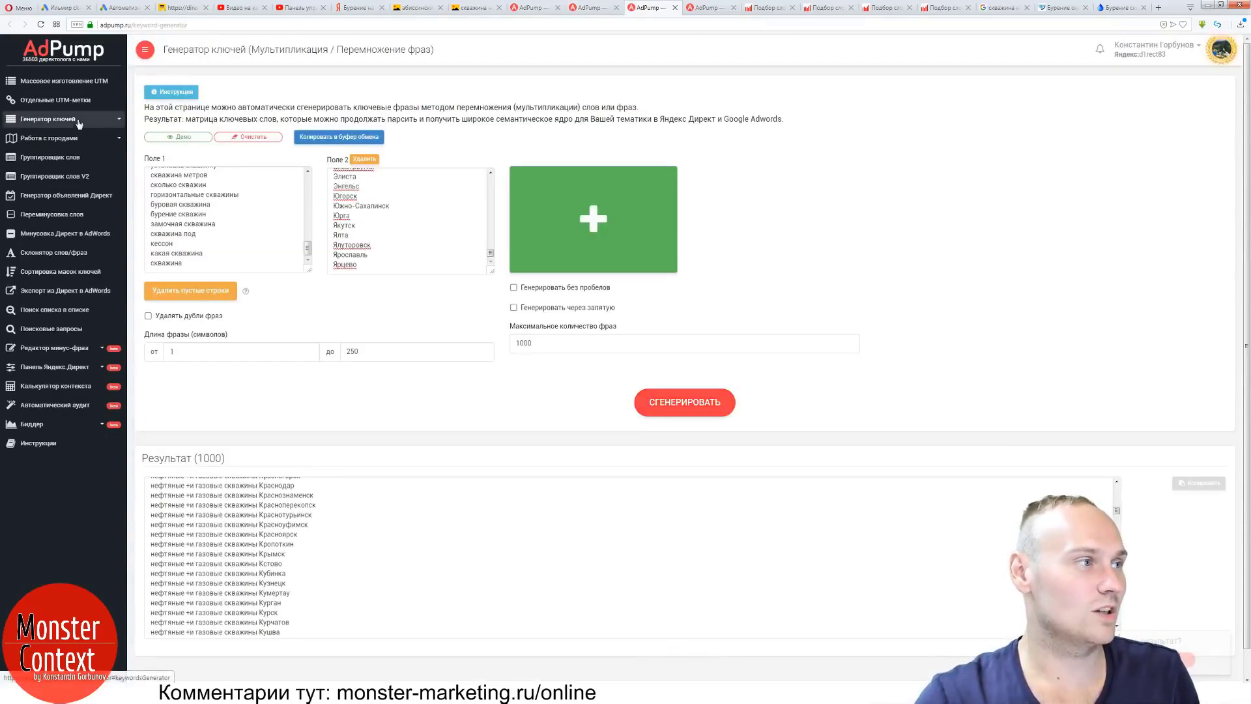
middle_click(51, 157)
left_click(671, 9)
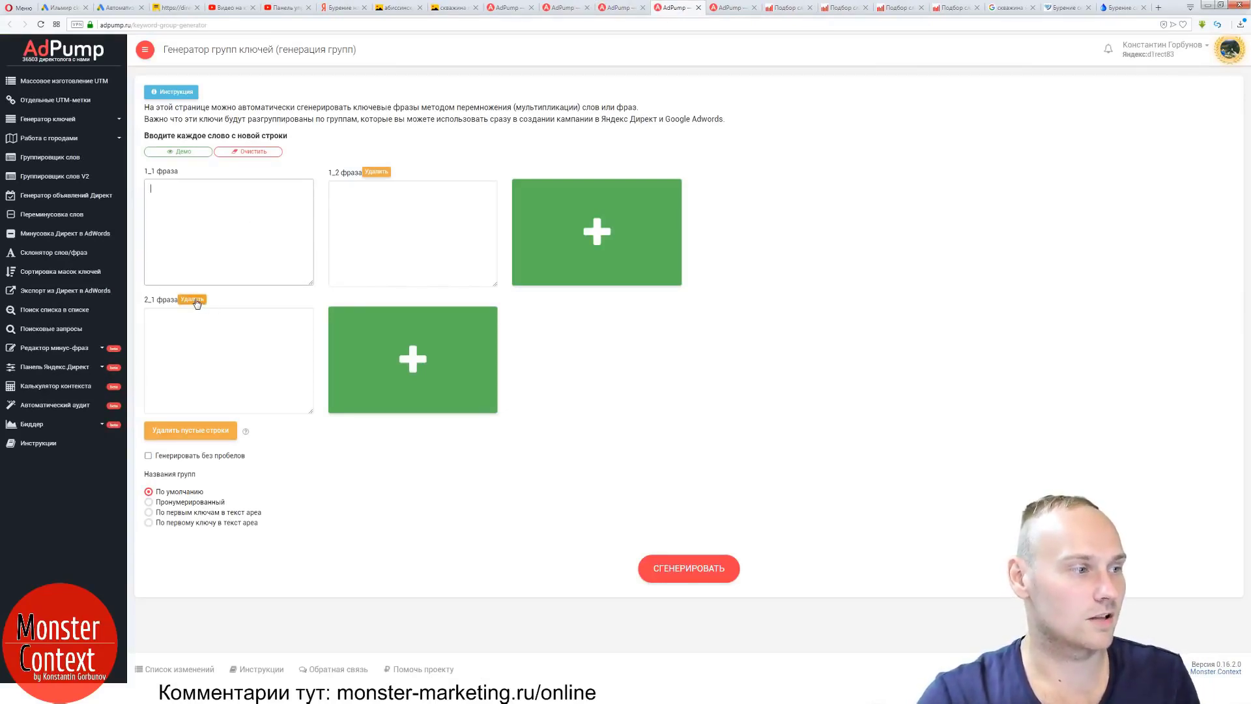
Add a second phrase field to the second row of the group generator and load the demo example.
left_click(346, 388)
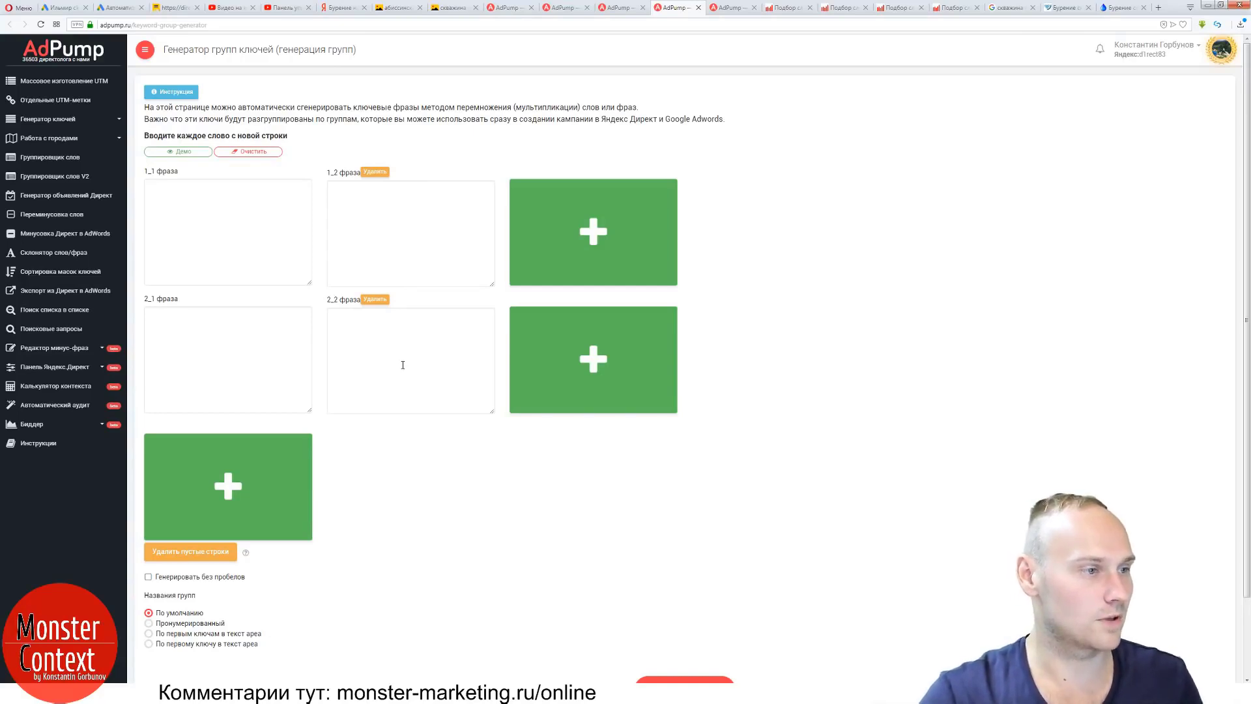
scroll(519, 400, "down", 2)
scroll(467, 299, "up", 2)
left_click(178, 152)
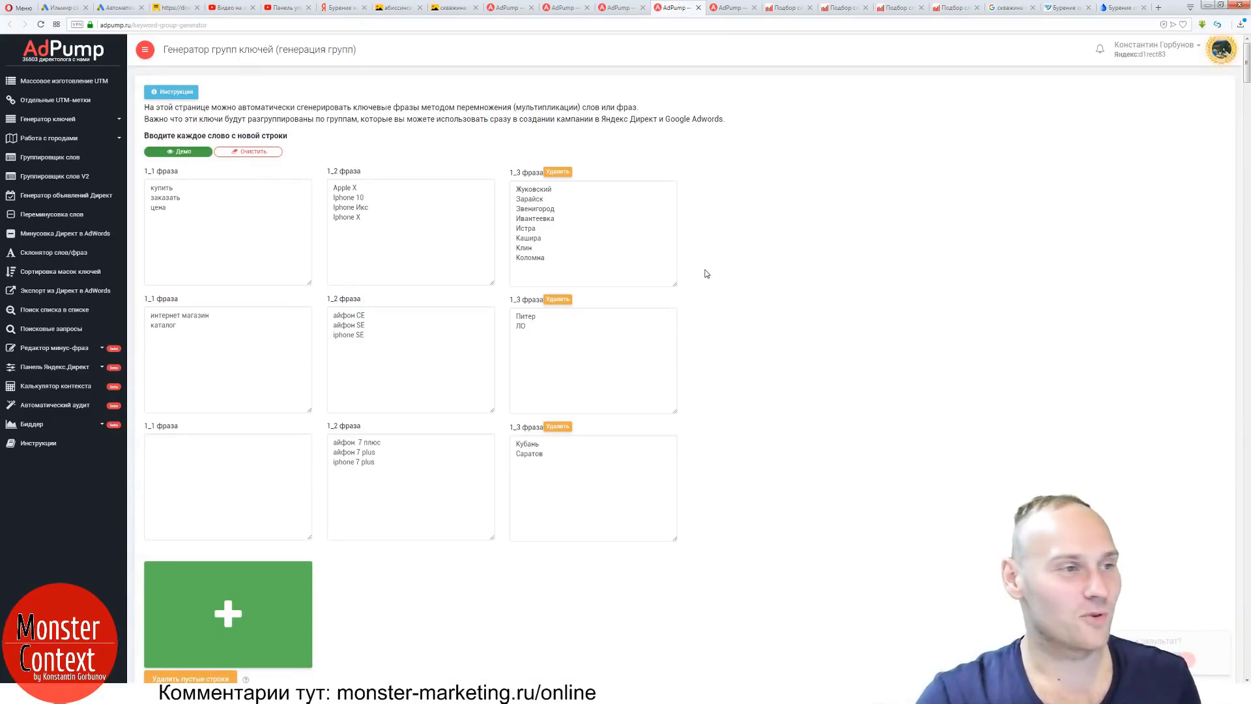
Examine how the demo phrases are combined into named keyword groups in the generated result.
scroll(706, 274, "down", 2)
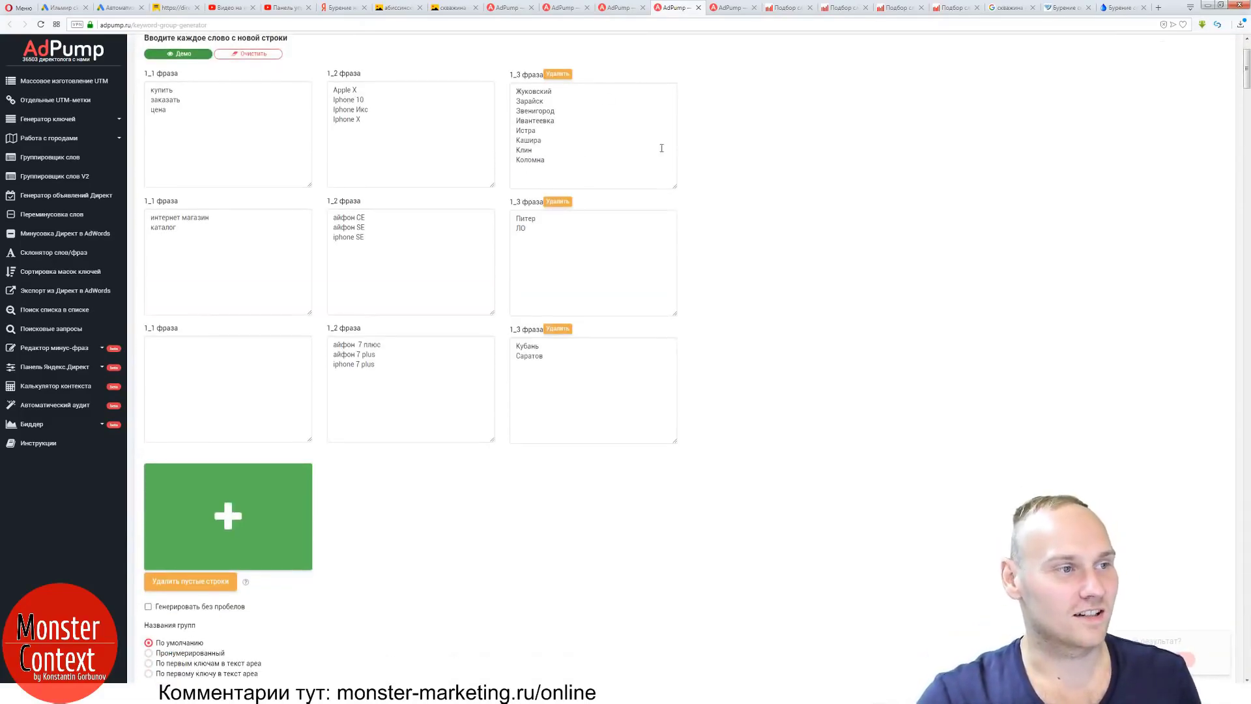
scroll(661, 148, "down", 15)
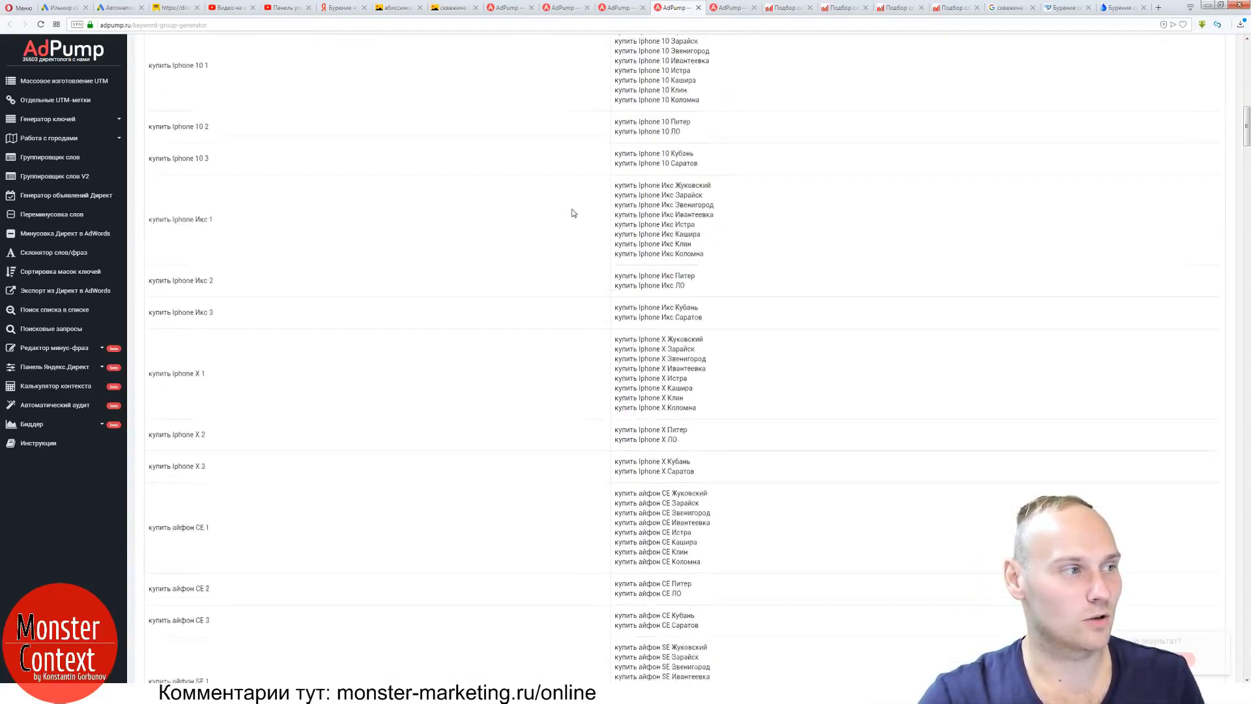
scroll(573, 213, "down", 15)
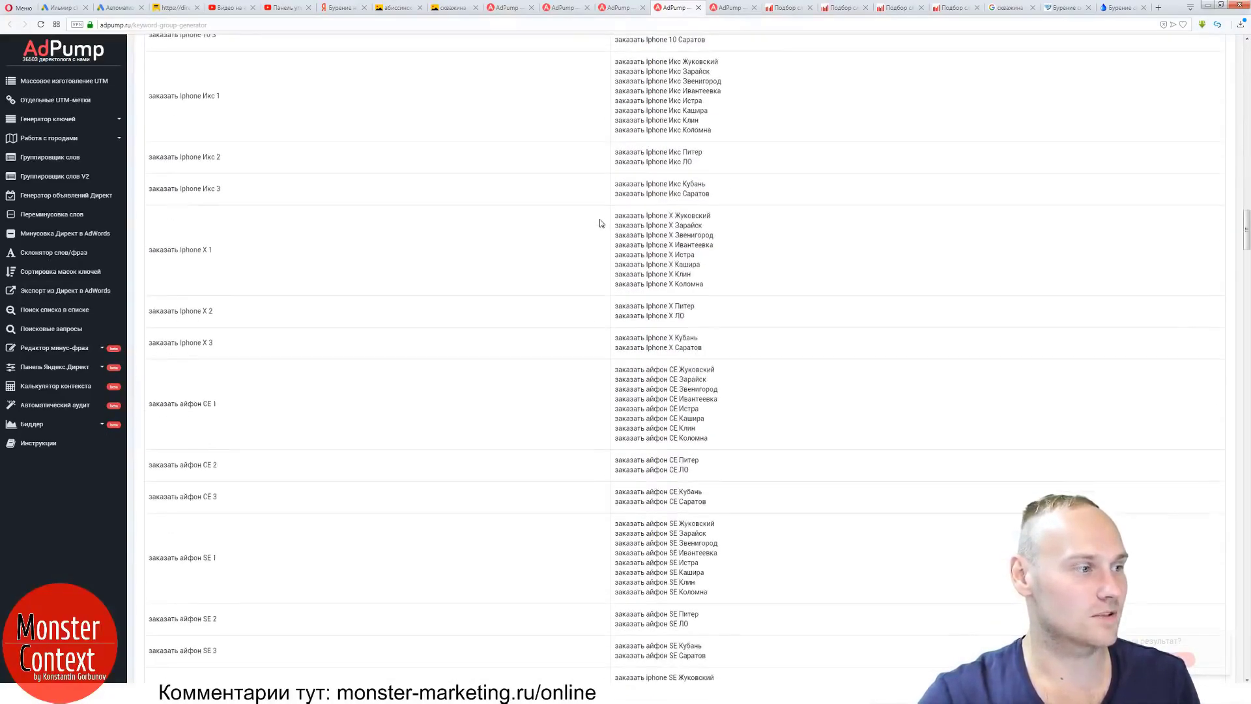
scroll(600, 223, "down", 15)
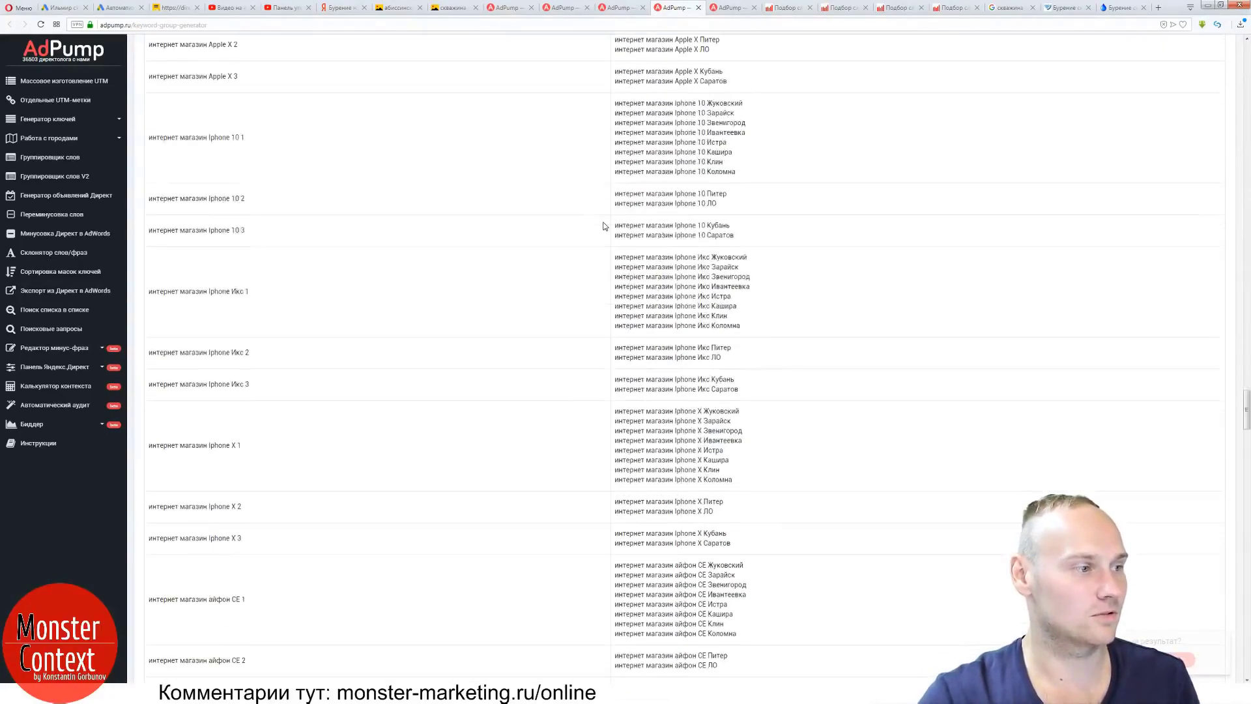
scroll(602, 228, "down", 15)
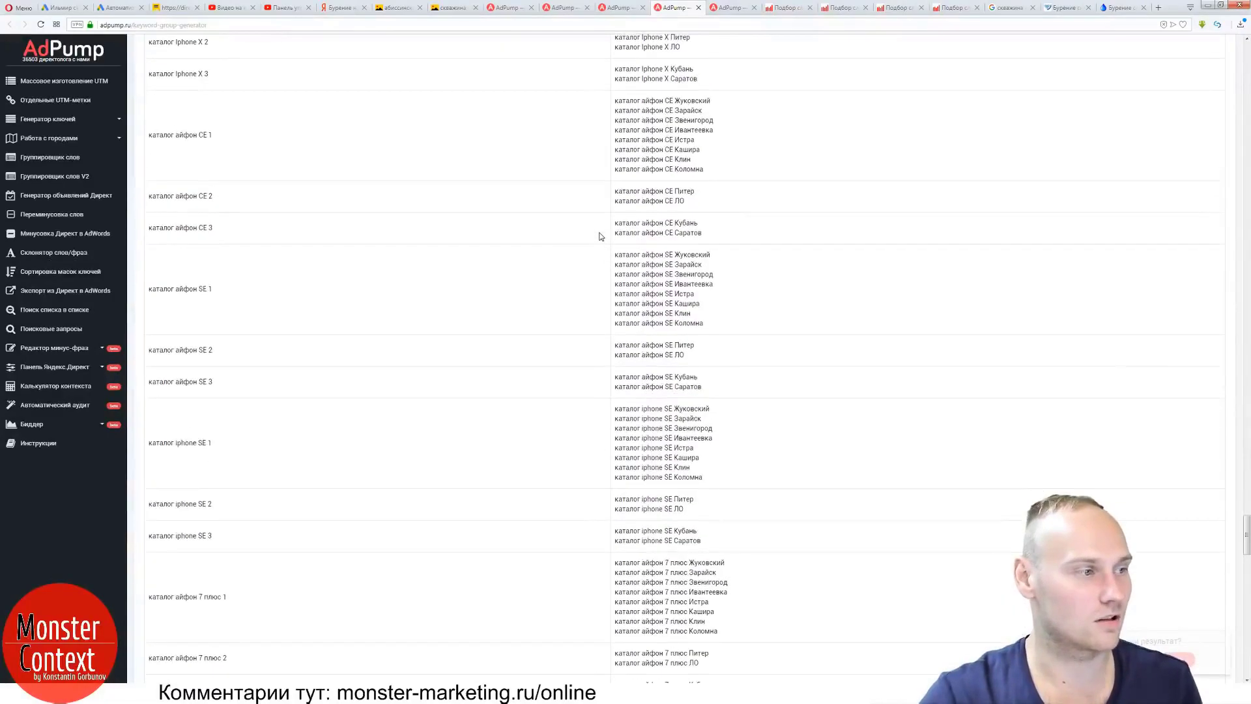
scroll(599, 239, "down", 15)
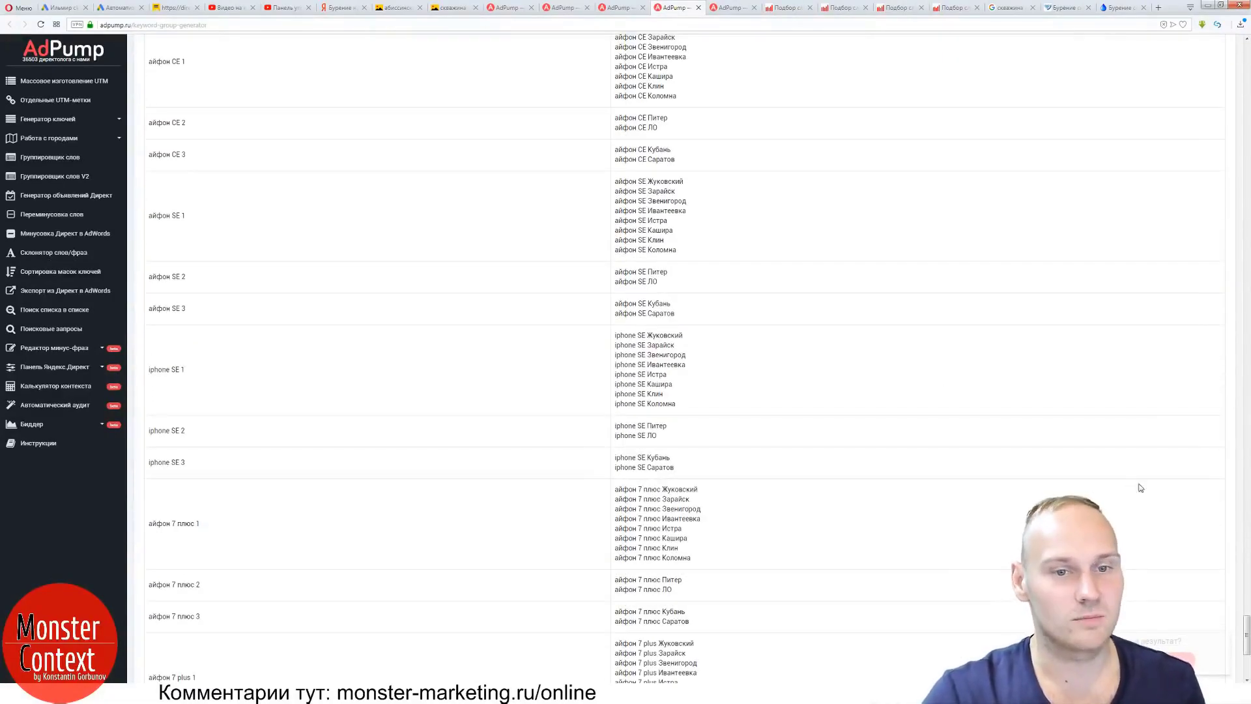
left_click_drag(1246, 620, 1202, 200)
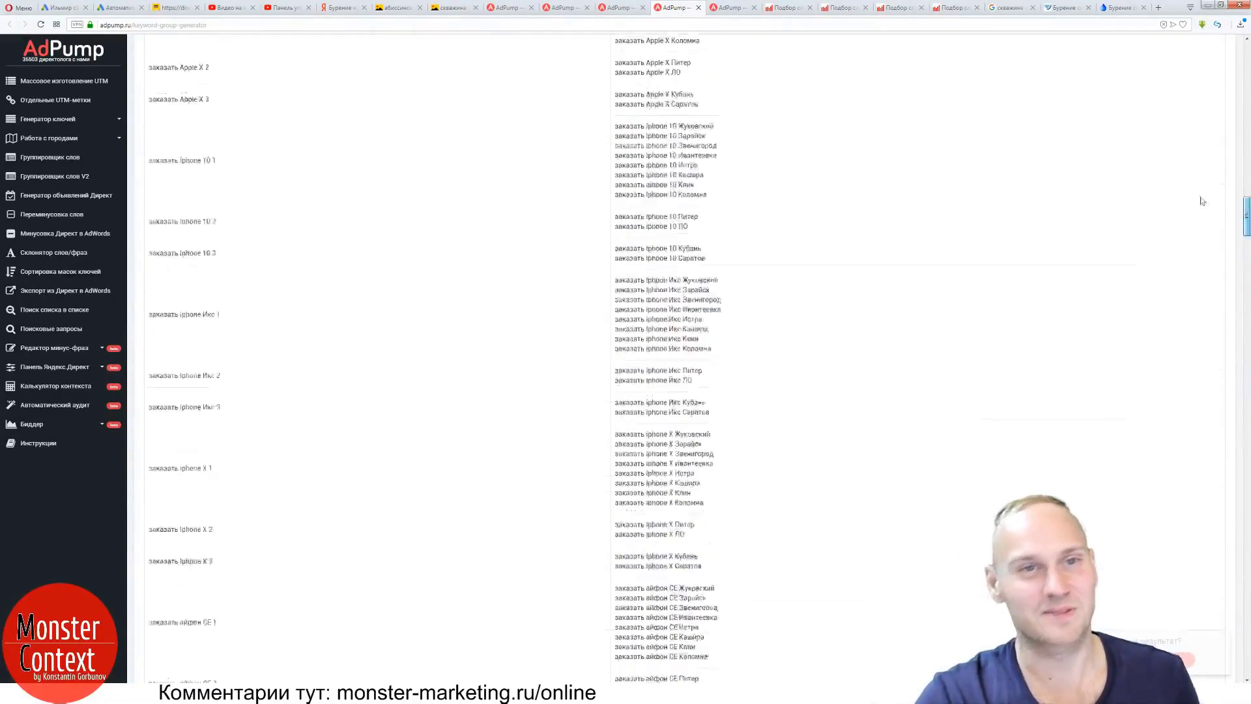
scroll(1202, 200, "up", 10)
scroll(749, 322, "down", 5)
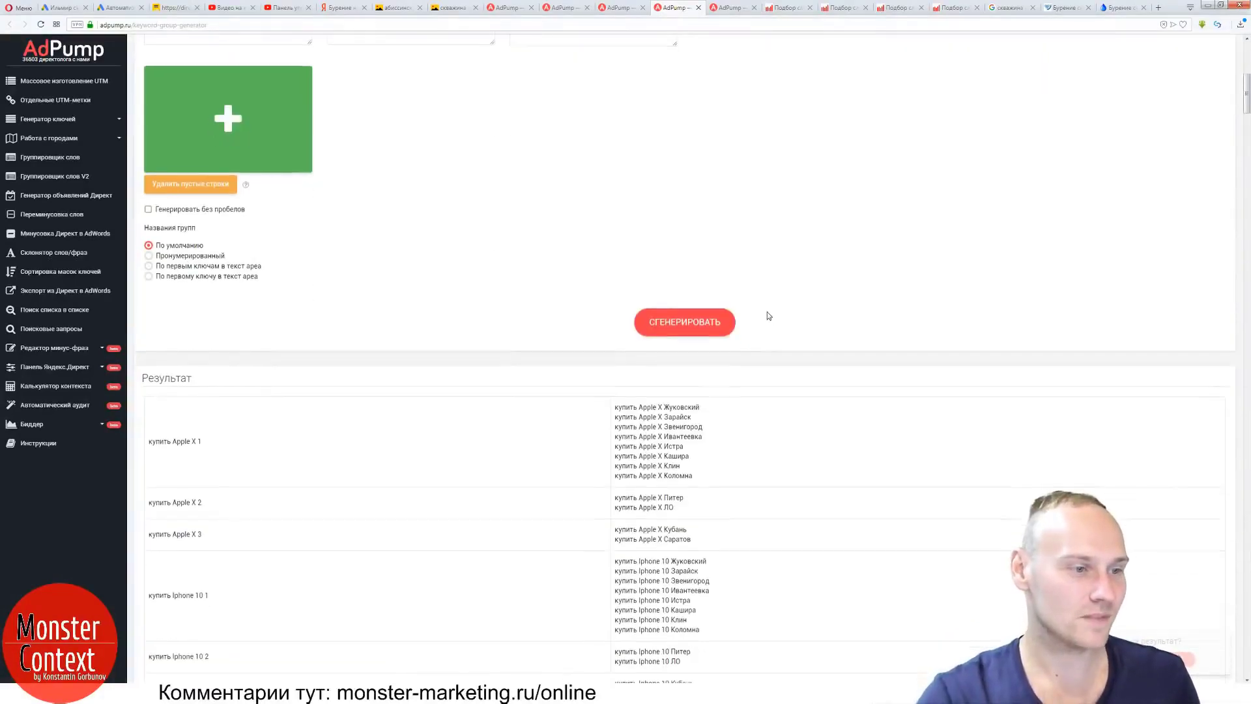
scroll(762, 314, "down", 3)
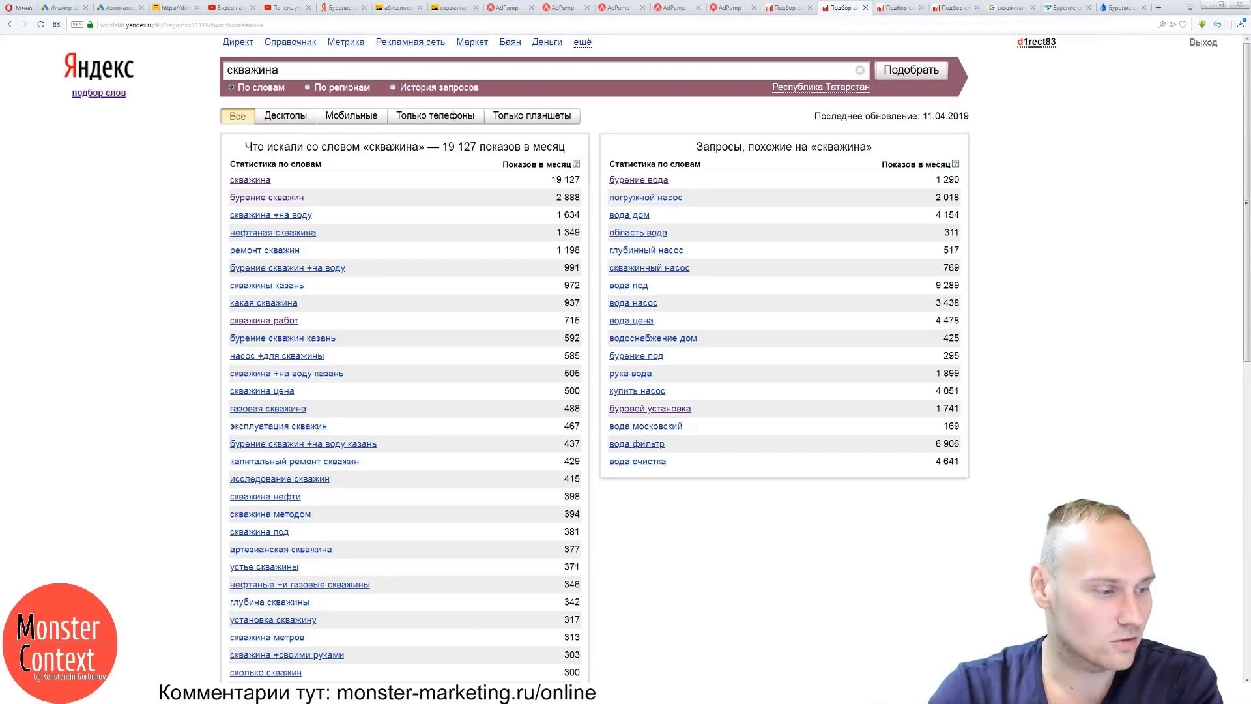
Switch to the Key Collector project «Бурение на воду - Казань».
key("alt+Tab")
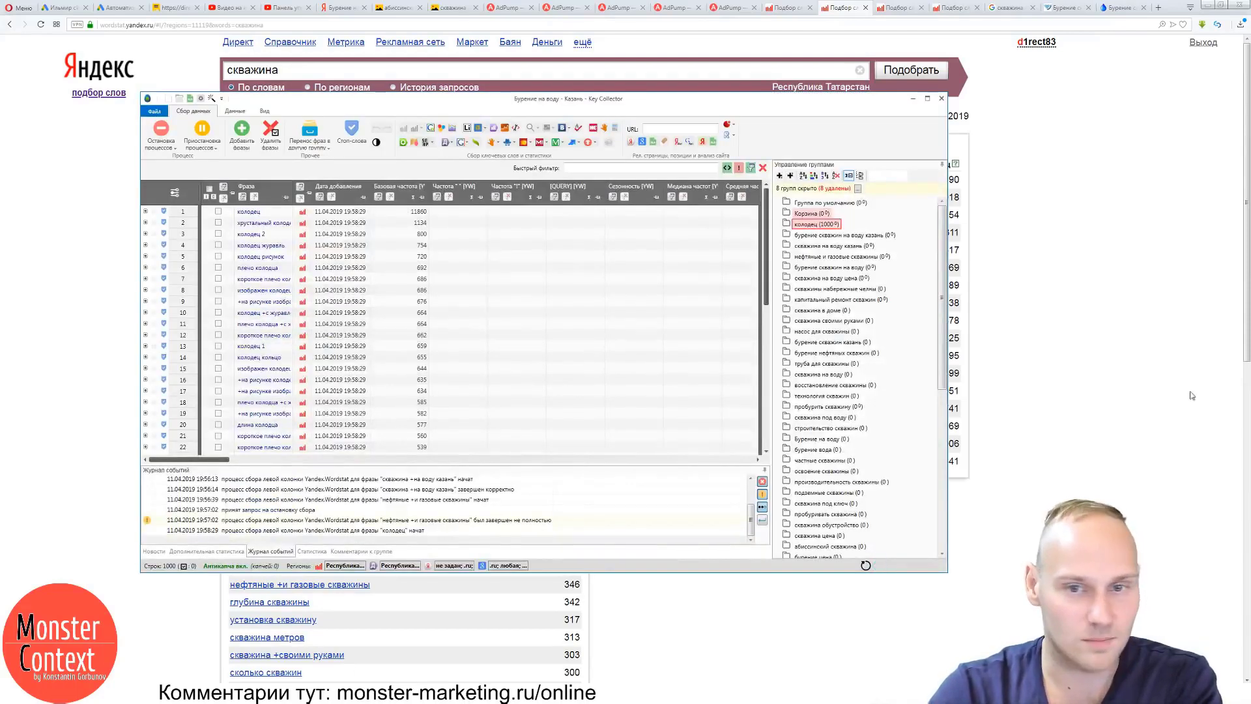